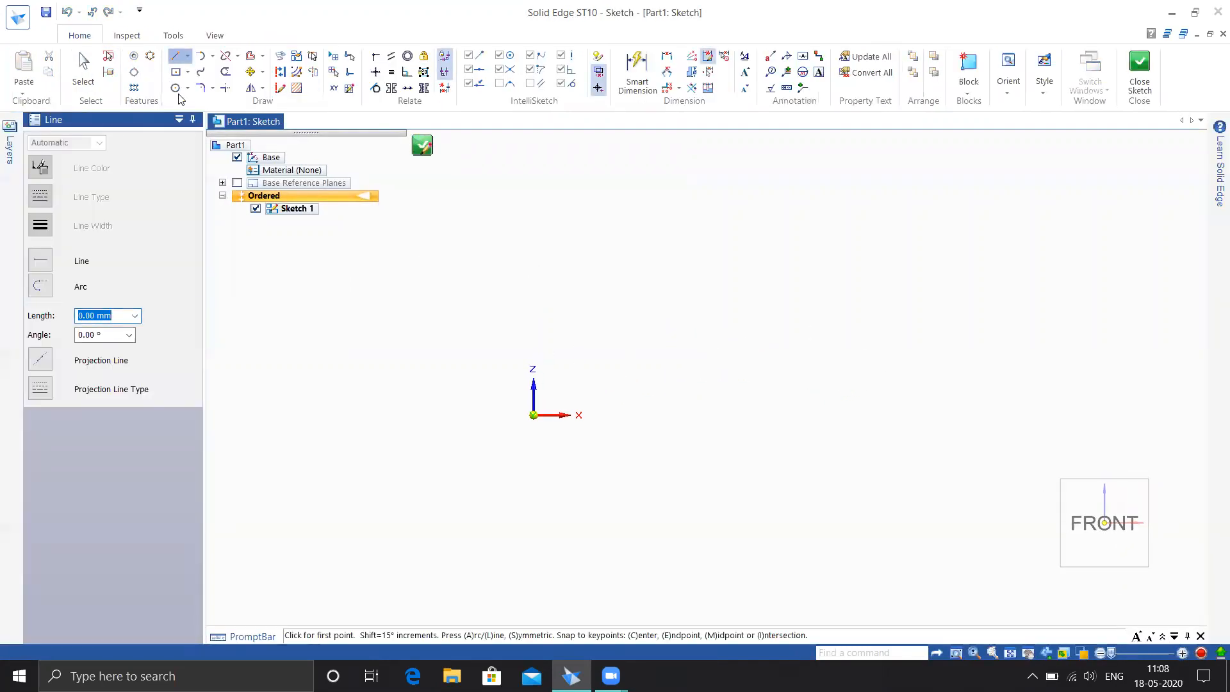
click(212, 56)
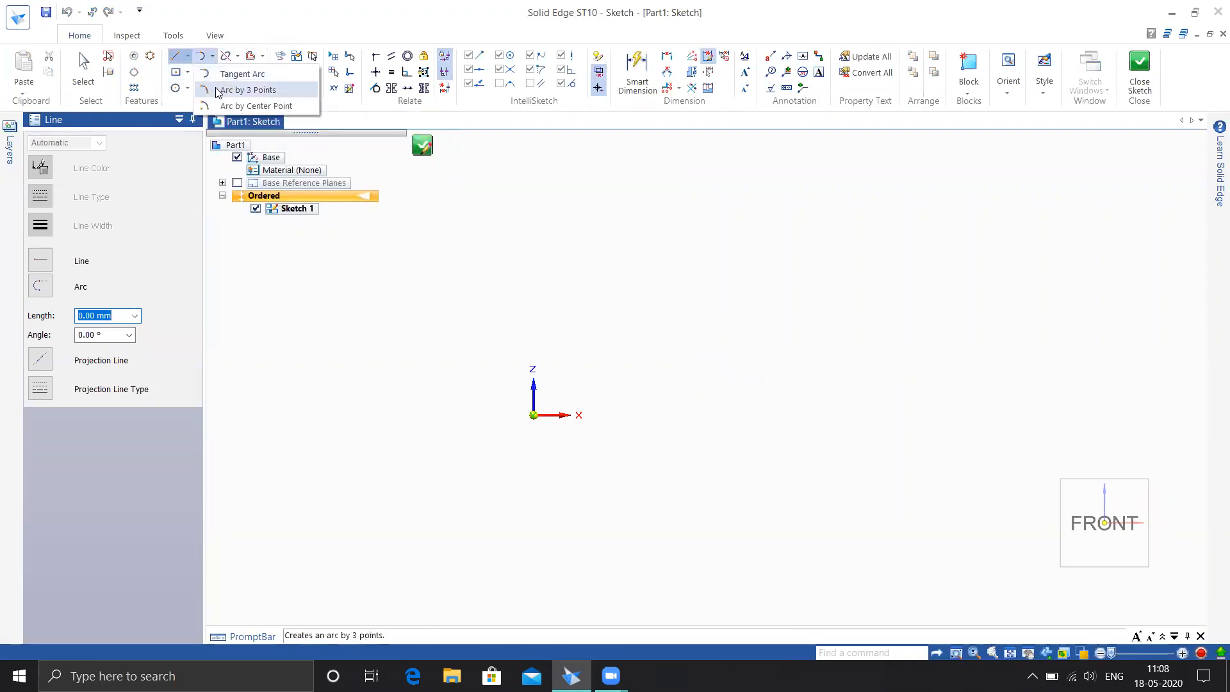
click(216, 91)
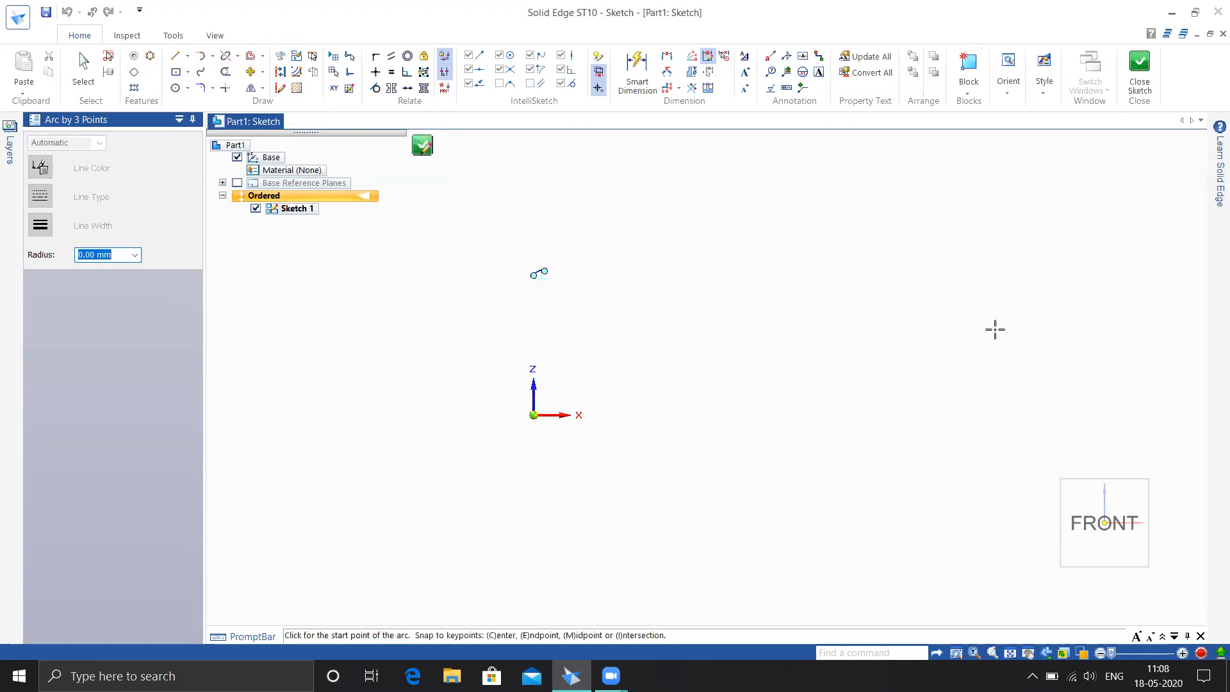
key(Escape)
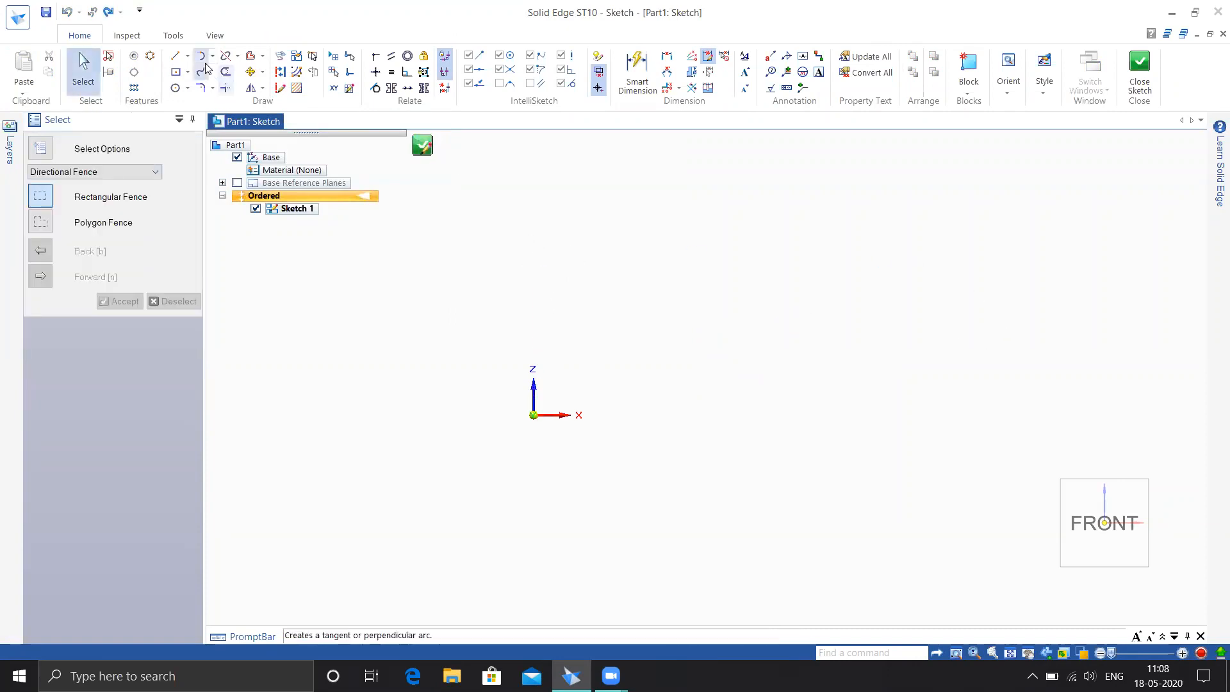
- Draw a shallow three-point arc of about 361 mm radius, starting directly above the origin and extending along X, and finish the sketch
click(212, 56)
click(236, 90)
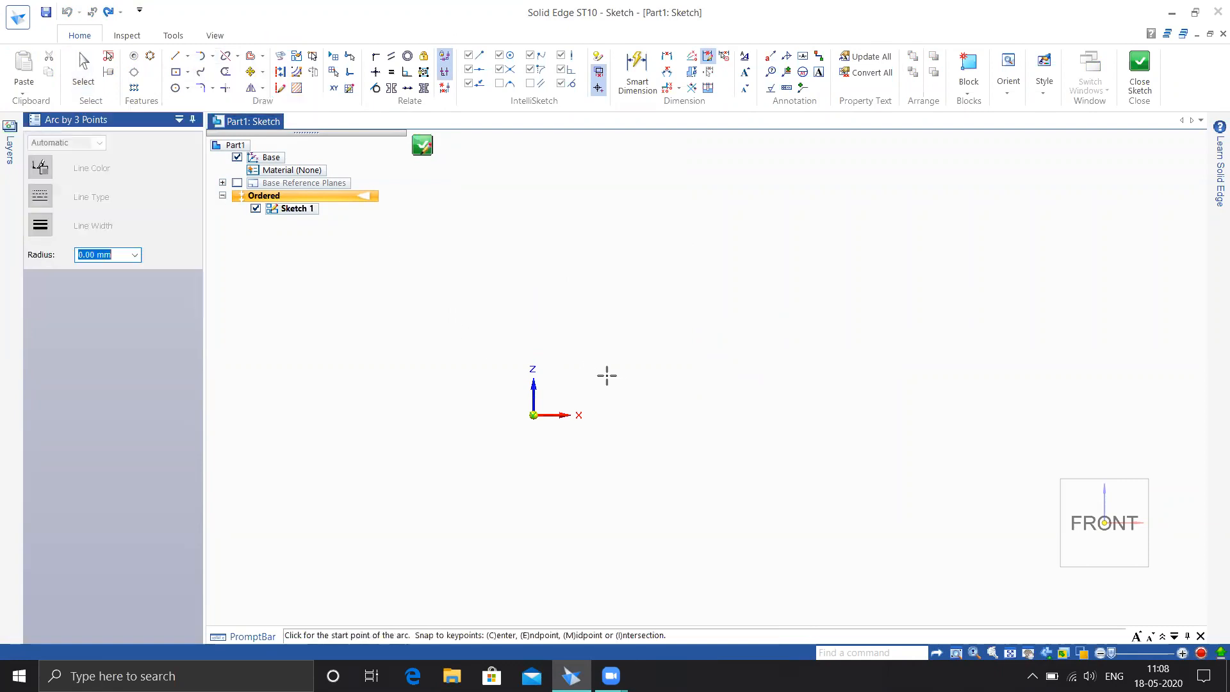
click(531, 291)
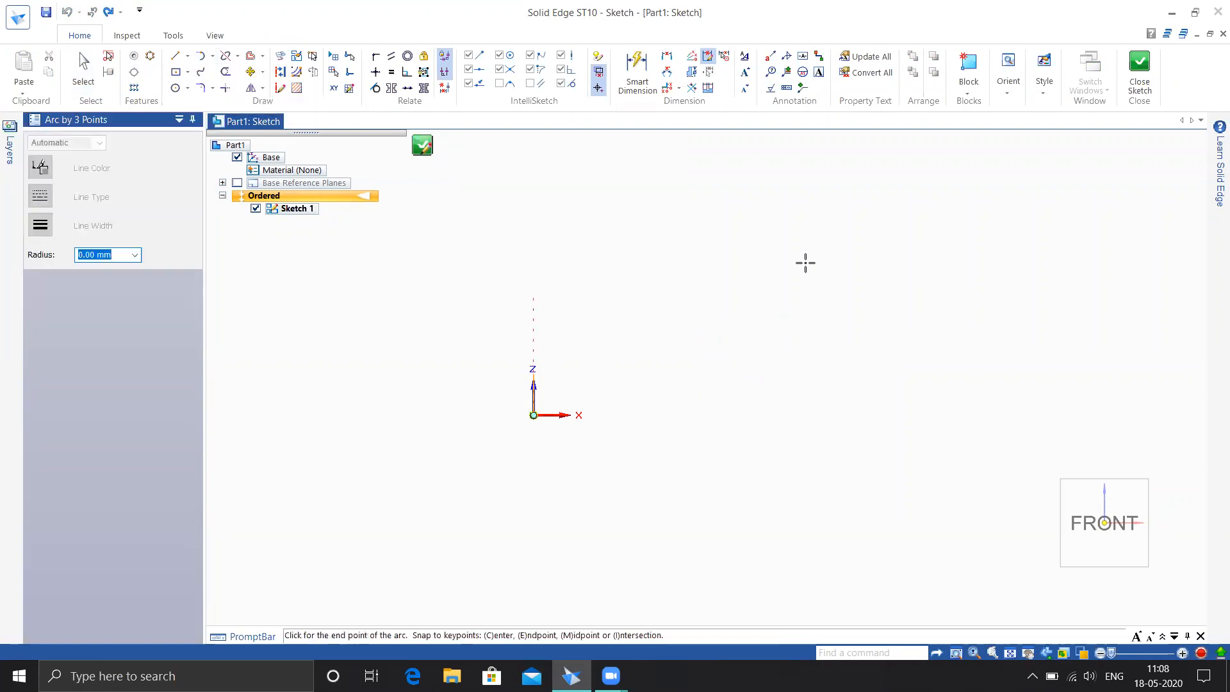
click(908, 320)
click(724, 278)
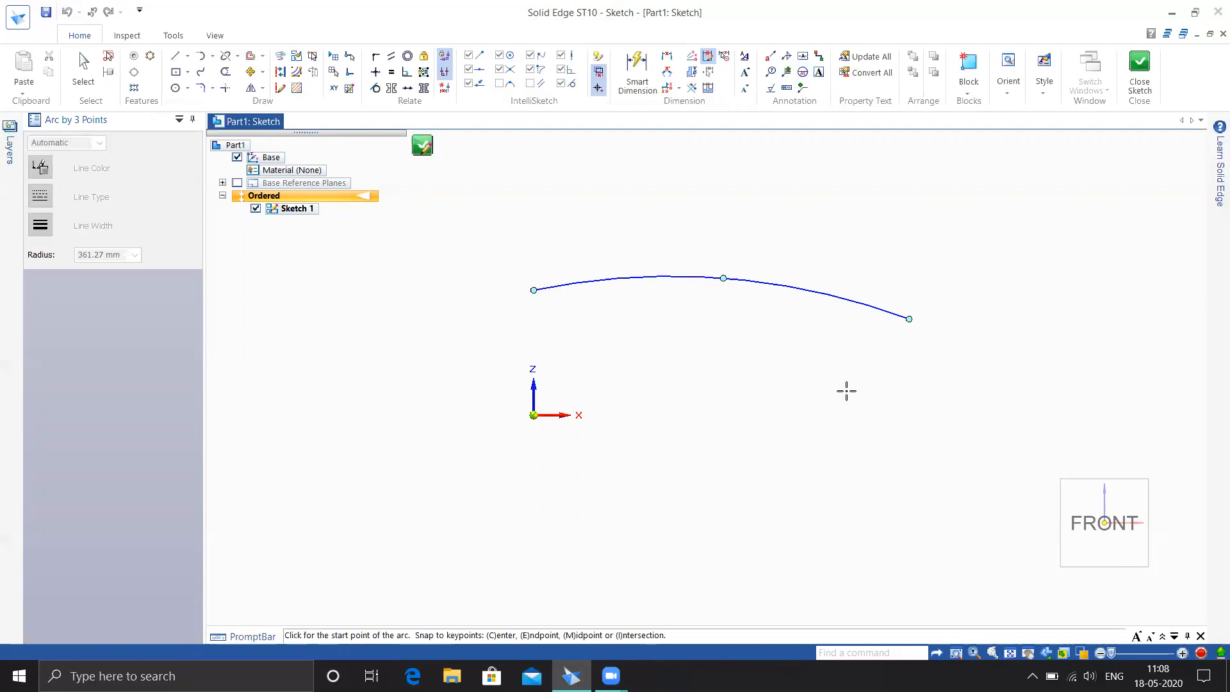
click(1140, 71)
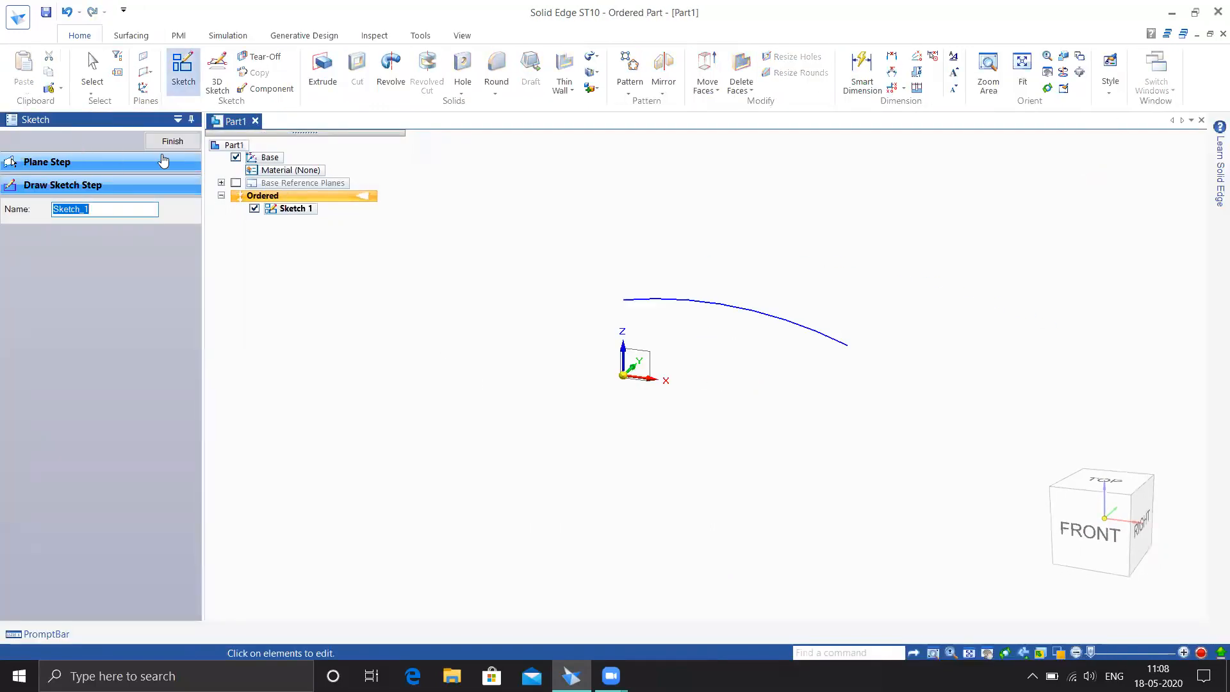
click(171, 143)
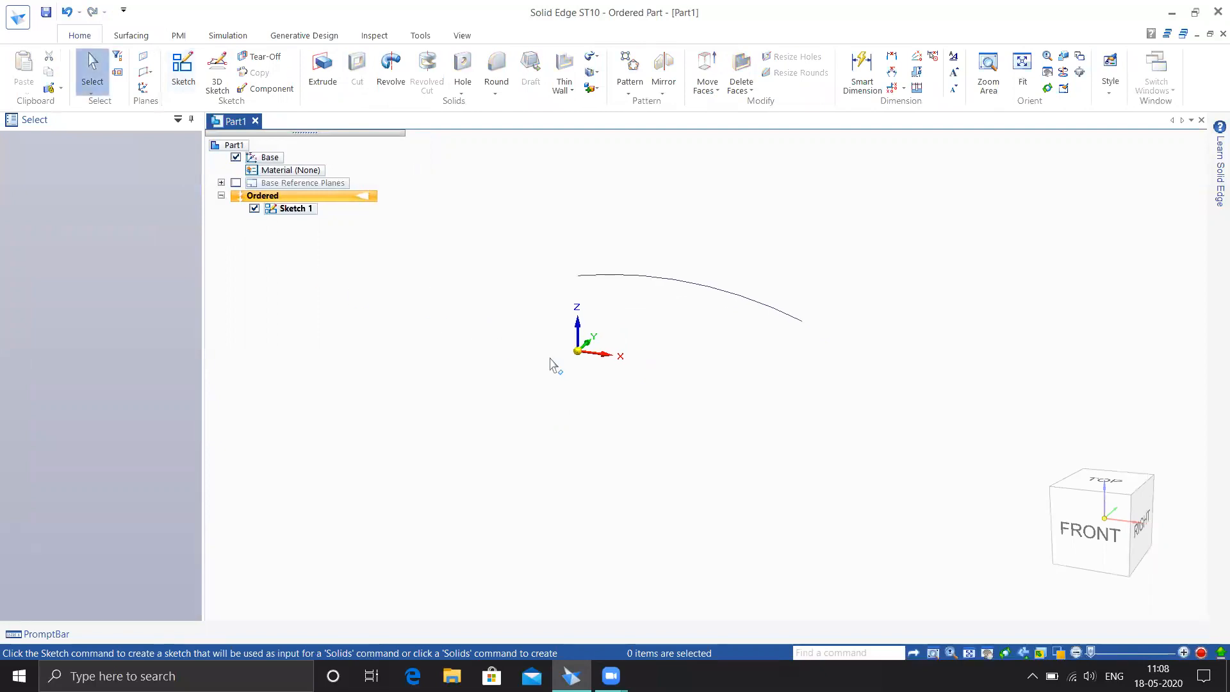
- Open a new sketch on the right (YZ) reference plane
middle_drag(550, 366, 513, 393)
shift+middle_drag(606, 365, 519, 431)
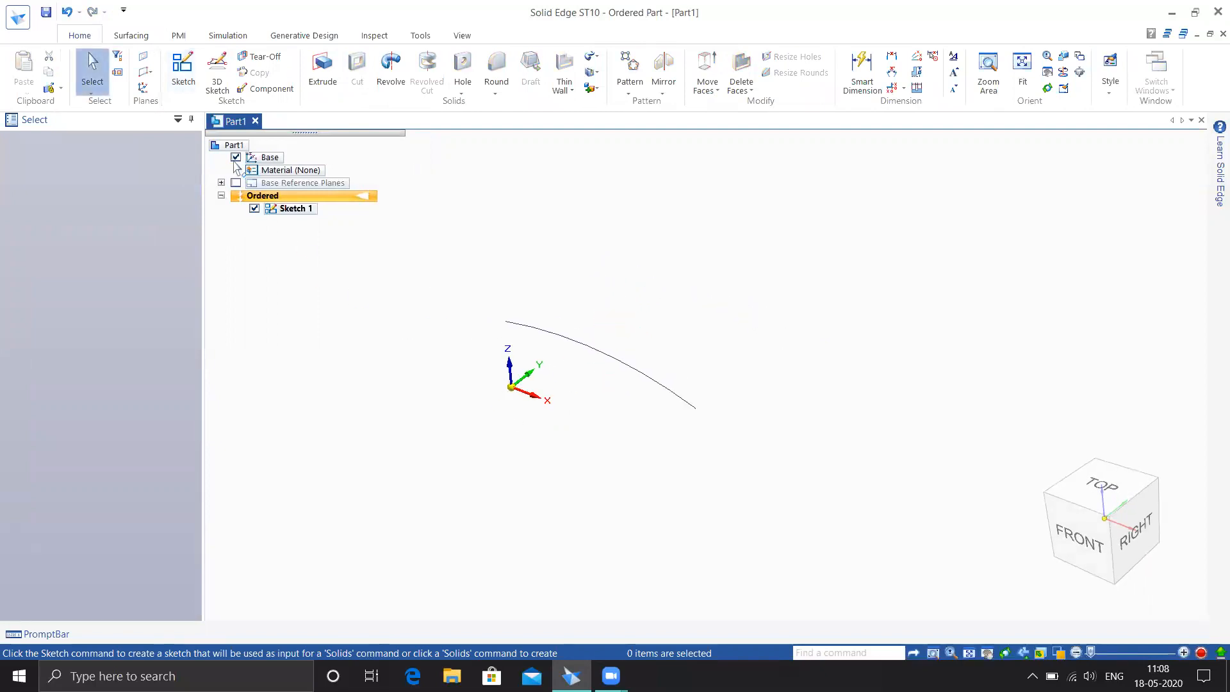
click(173, 72)
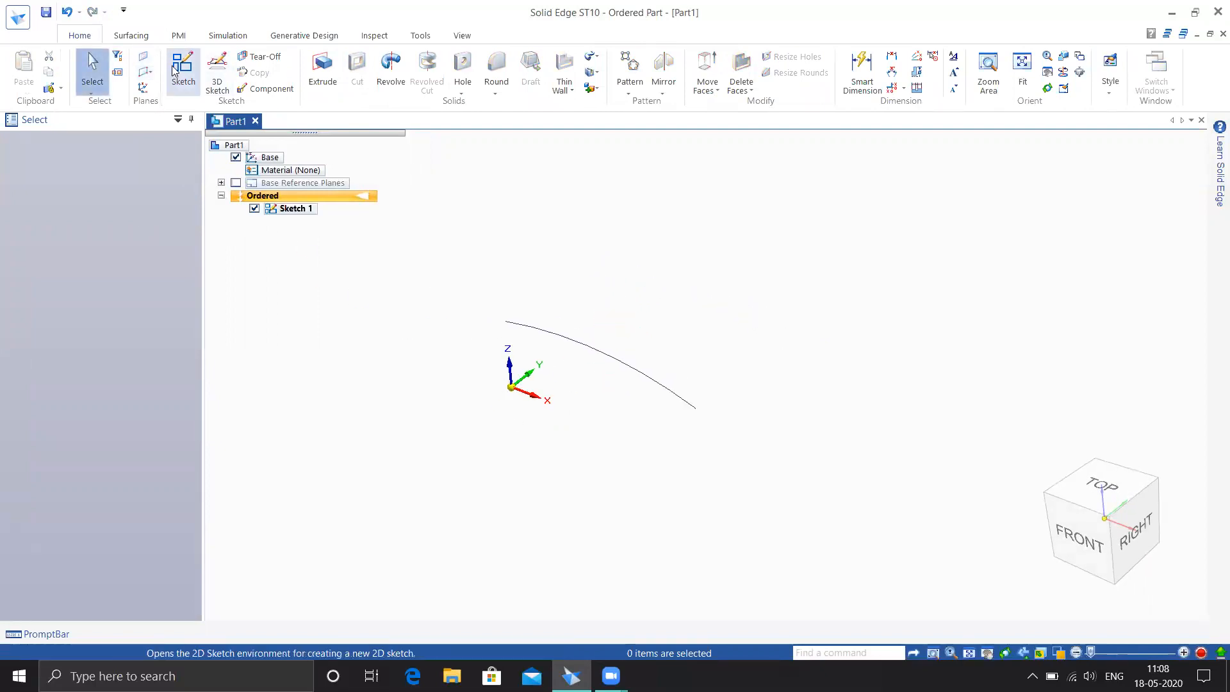
click(521, 355)
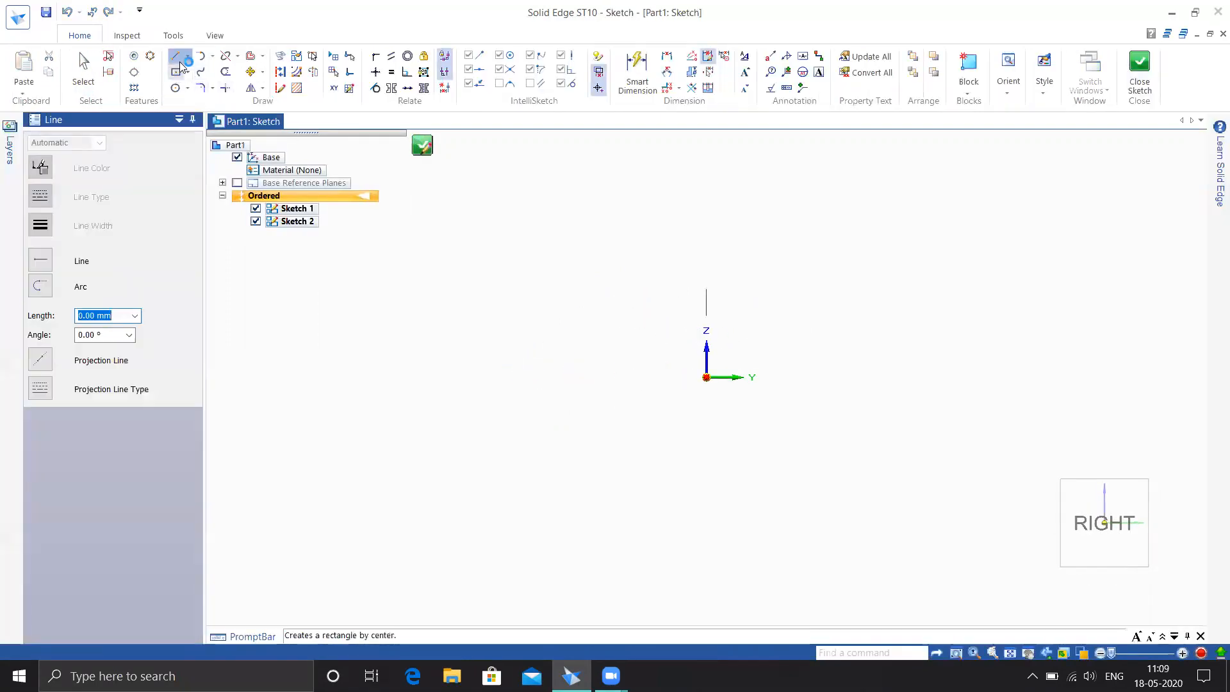
- Draw an S-shaped curve from the arc's start point along Y, rising to a crest and falling to its free end, and finish the sketch
click(213, 57)
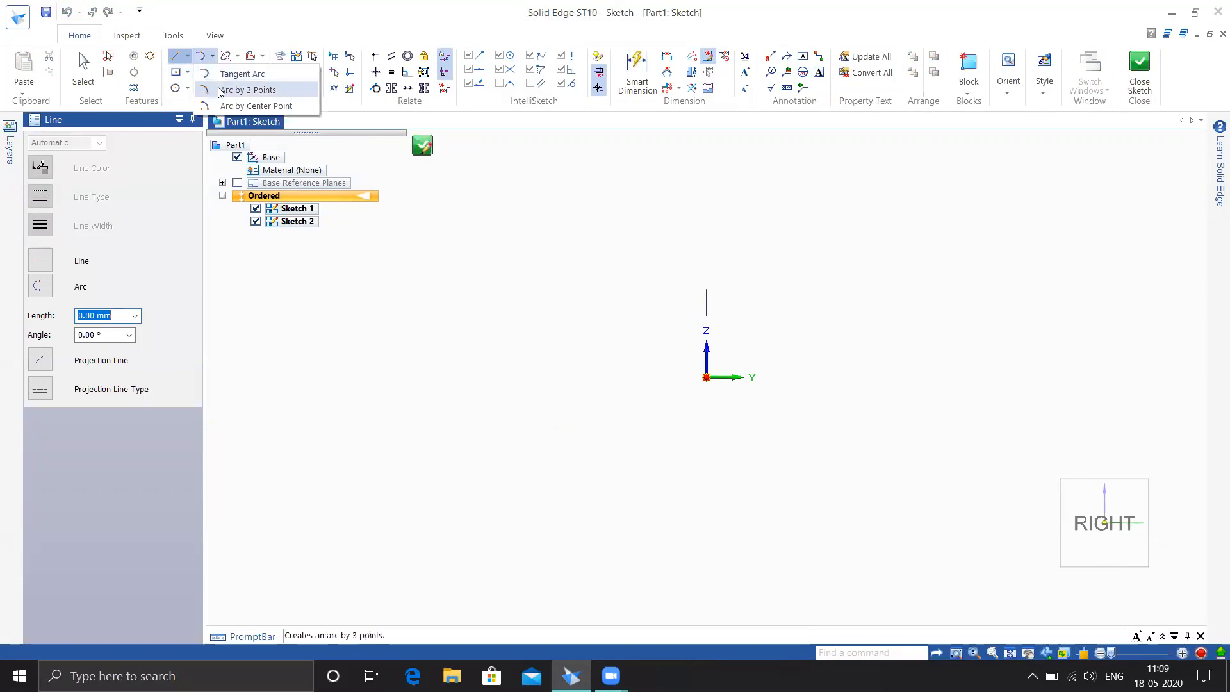
click(224, 85)
click(200, 74)
shift+middle_drag(688, 411, 523, 404)
mouse_move(613, 363)
middle_down()
mouse_move(602, 364)
mouse_move(599, 270)
middle_up()
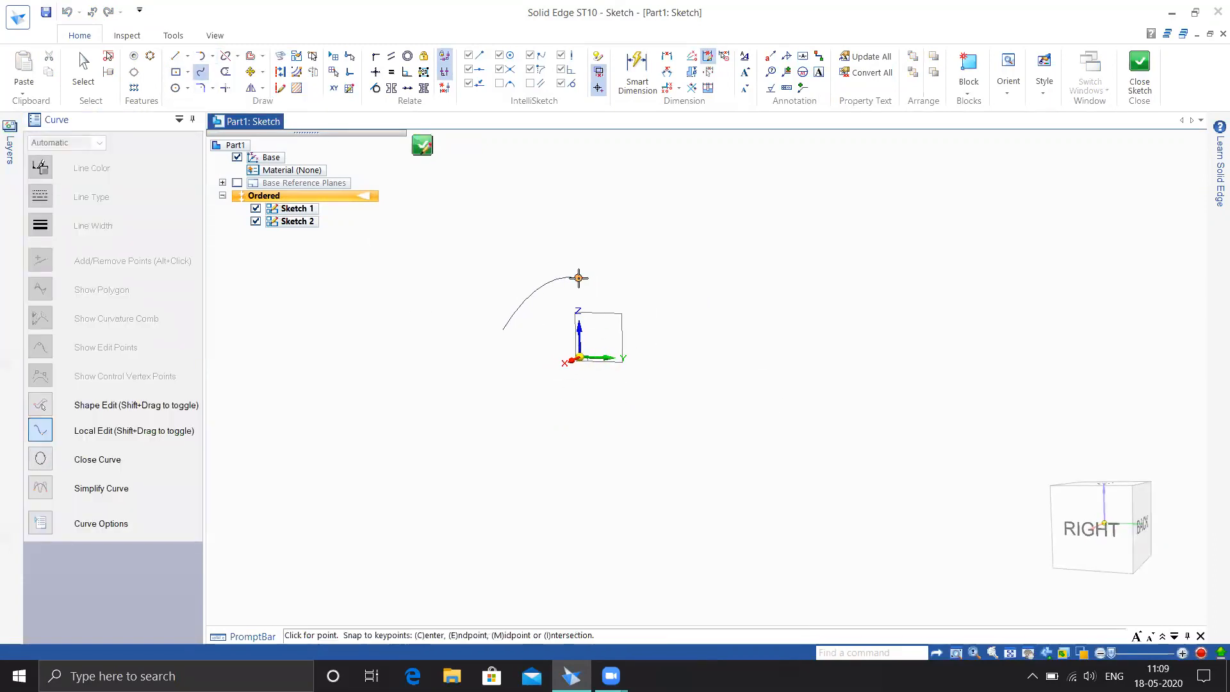
click(578, 278)
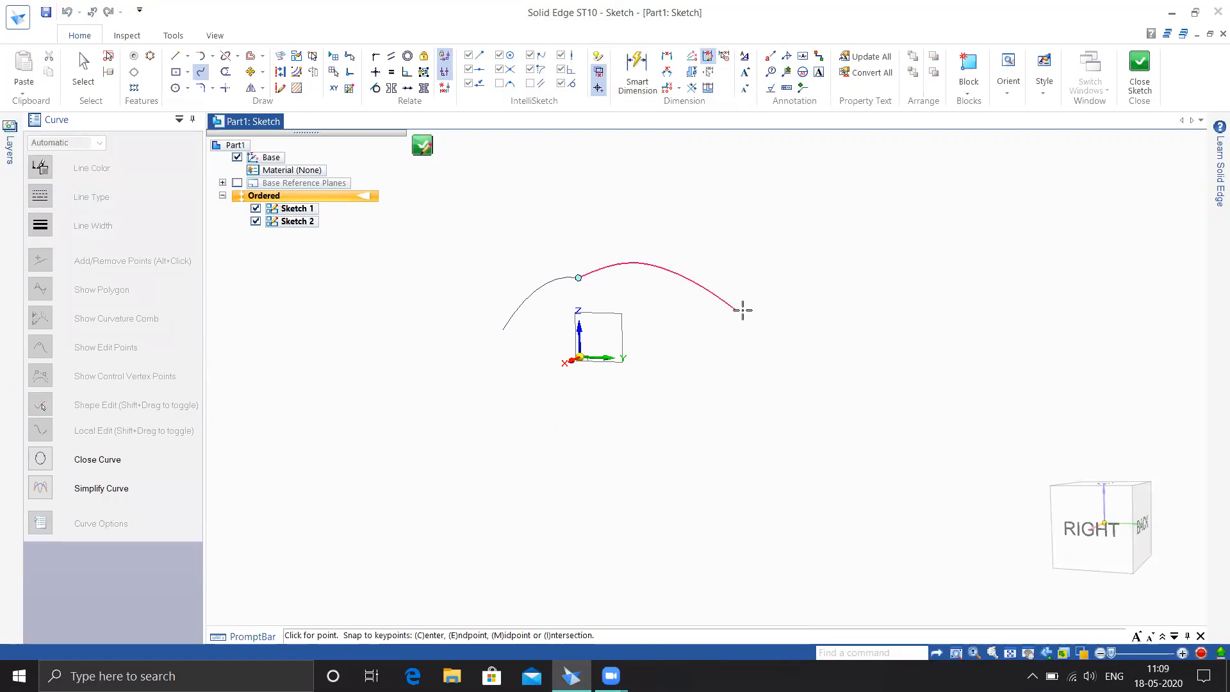
right_click(806, 373)
middle_drag(706, 374, 741, 390)
key(Escape)
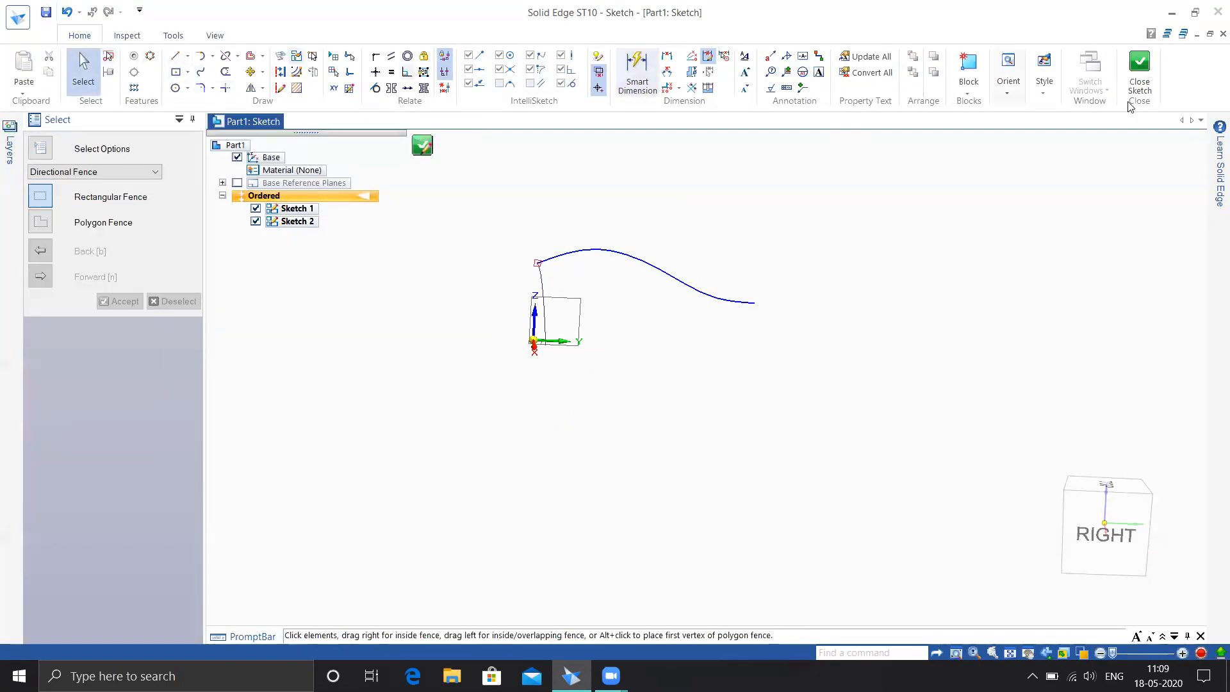
click(1140, 70)
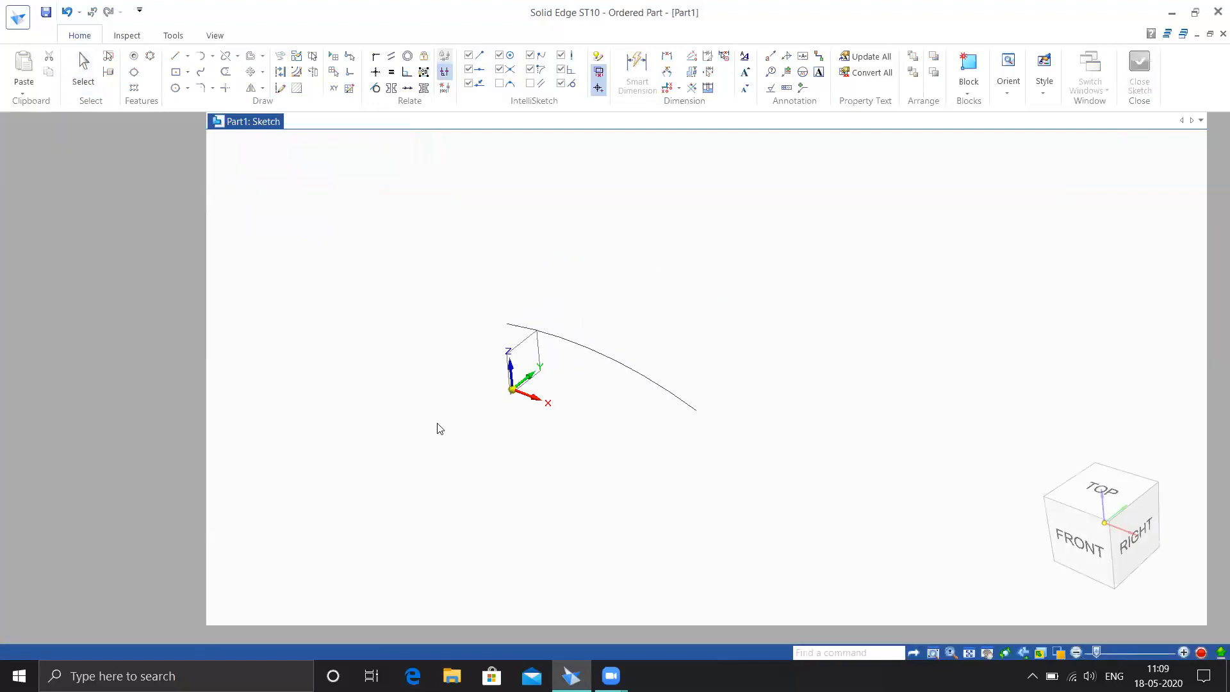
click(173, 142)
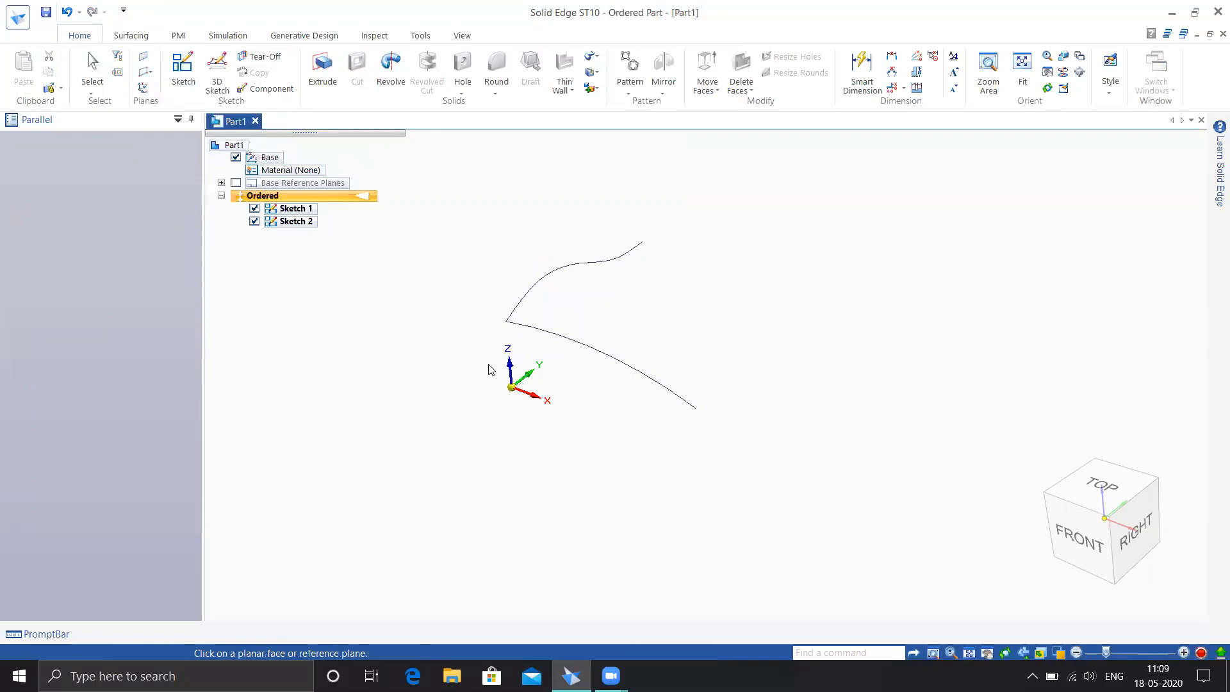
- Create a plane parallel to the front plane through the S-curve's free end and one parallel to the right plane through the arc's free end
click(511, 372)
click(644, 241)
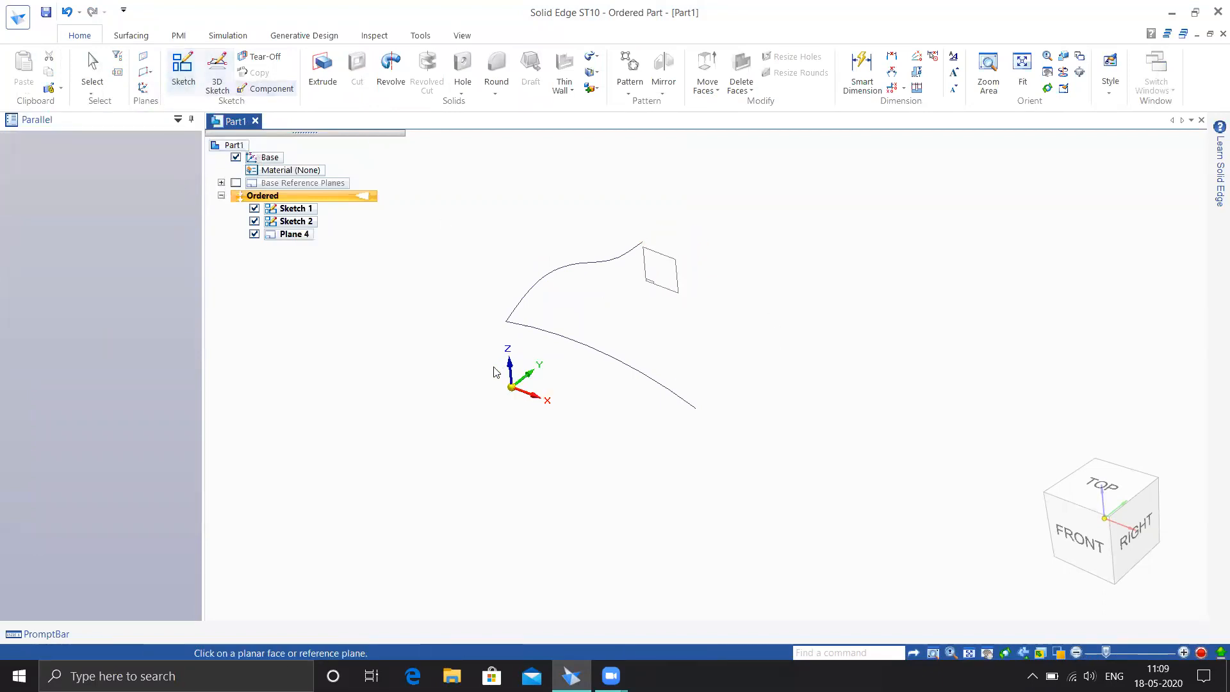
middle_drag(623, 376, 736, 277)
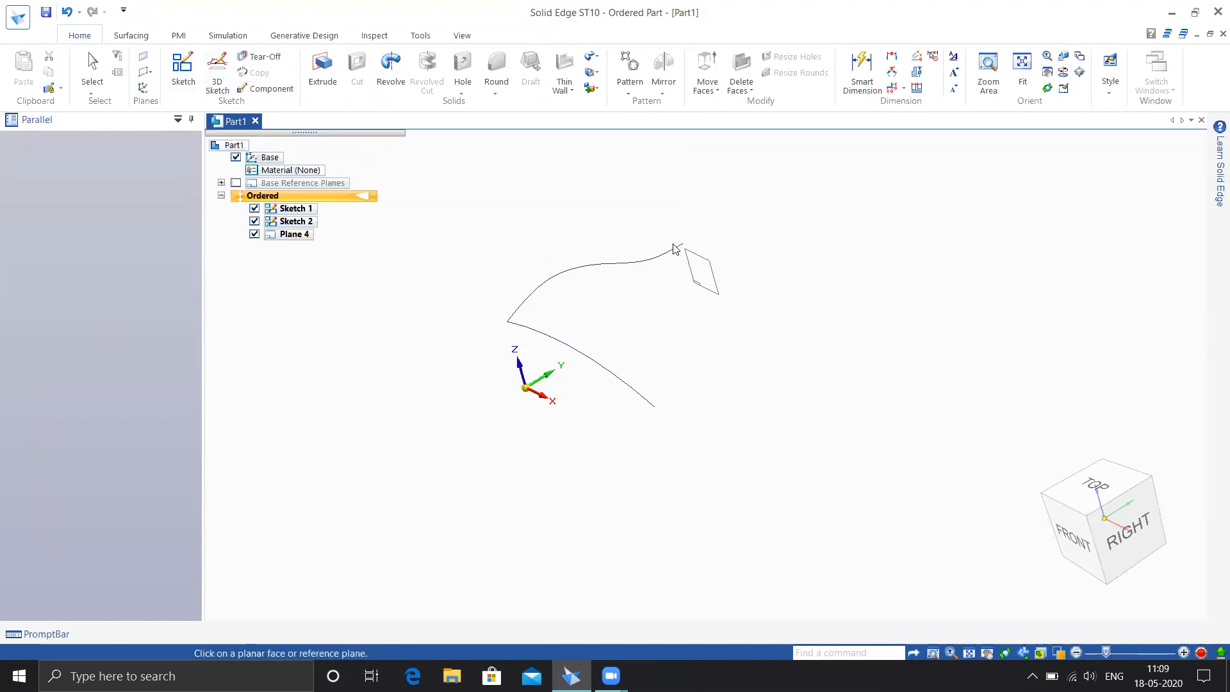
middle_drag(658, 358, 615, 321)
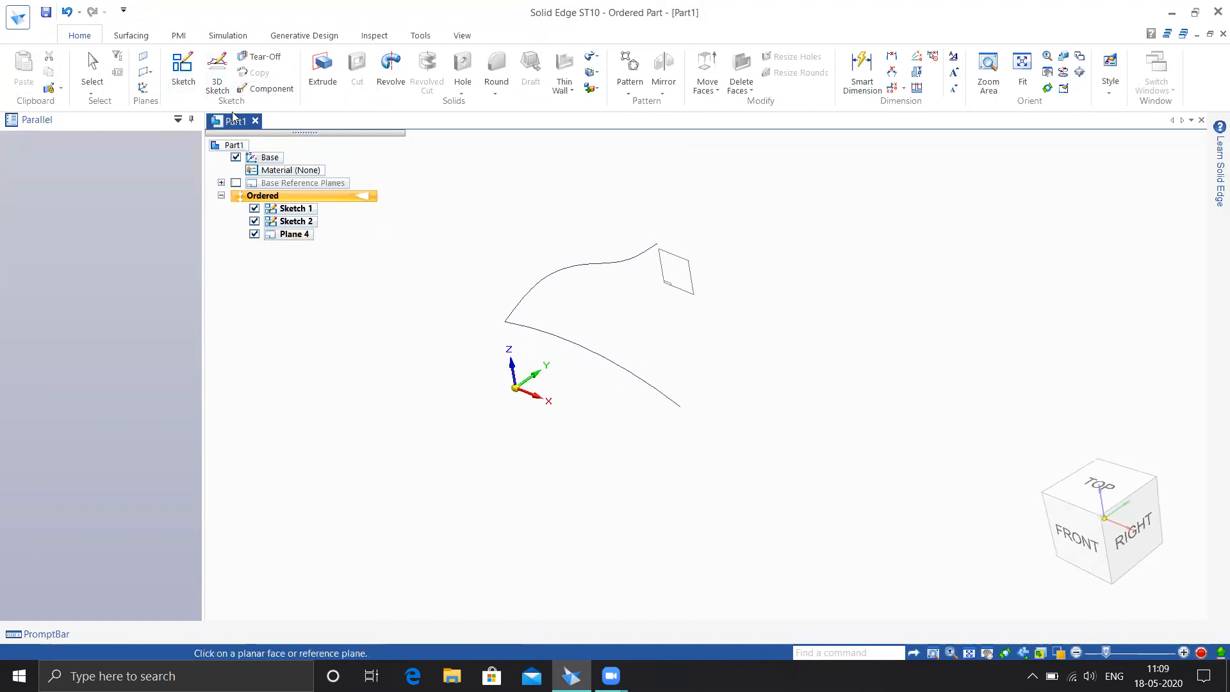
click(145, 72)
click(525, 362)
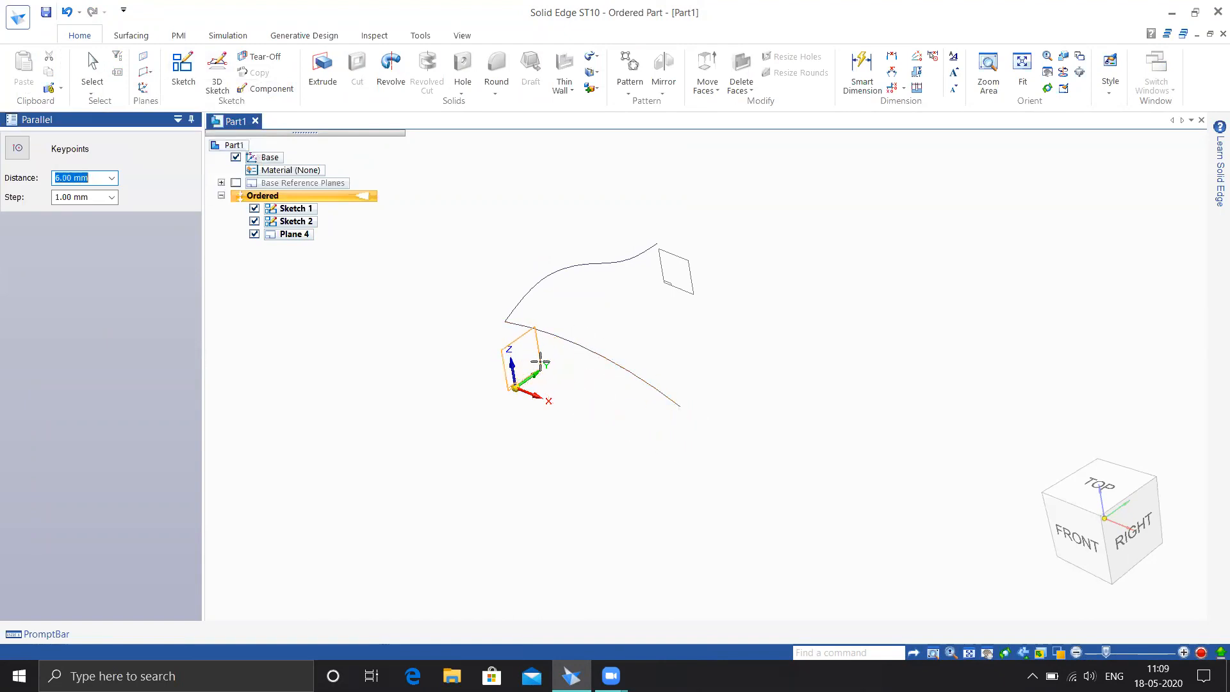
click(680, 405)
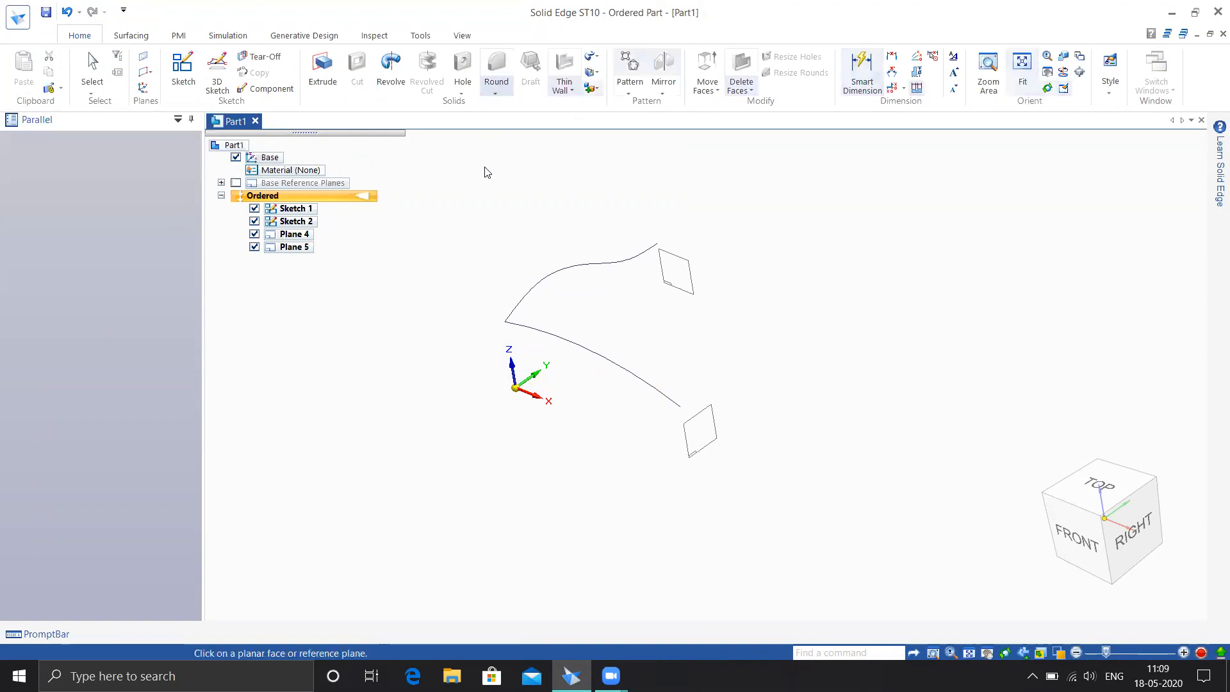
key(Escape)
- On the new plane at the arc's free end, sketch a curve from the arc's endpoint along Y that dips first and rises to its end
click(179, 69)
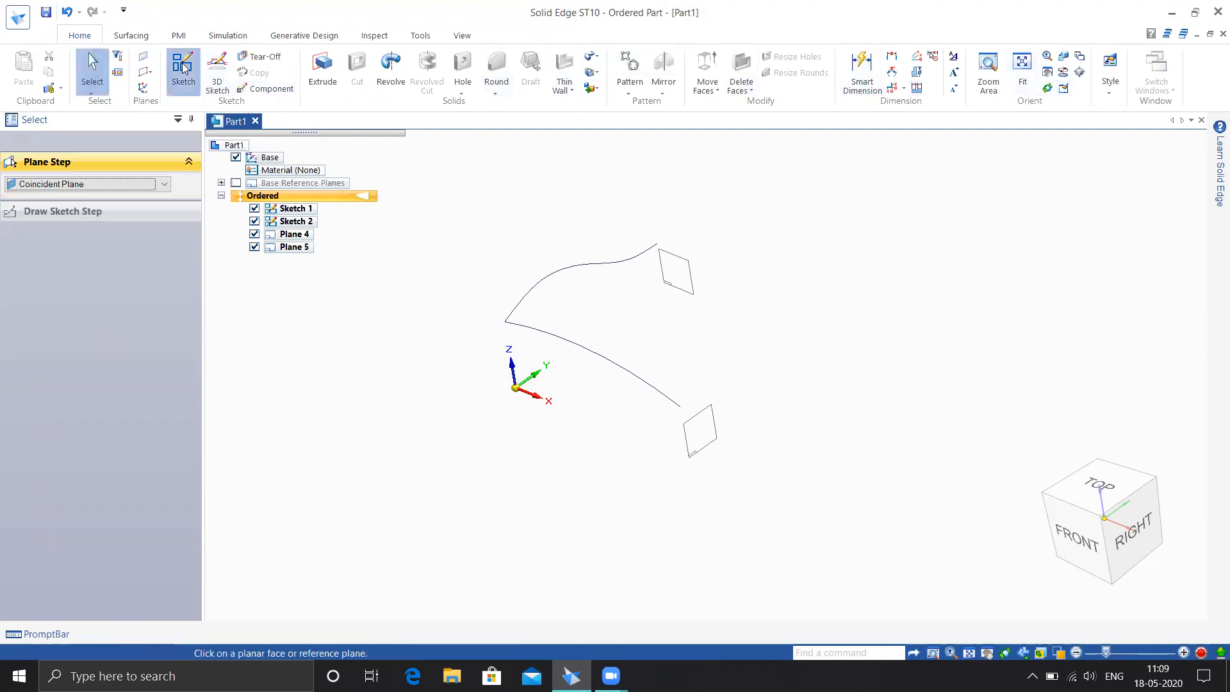
click(703, 418)
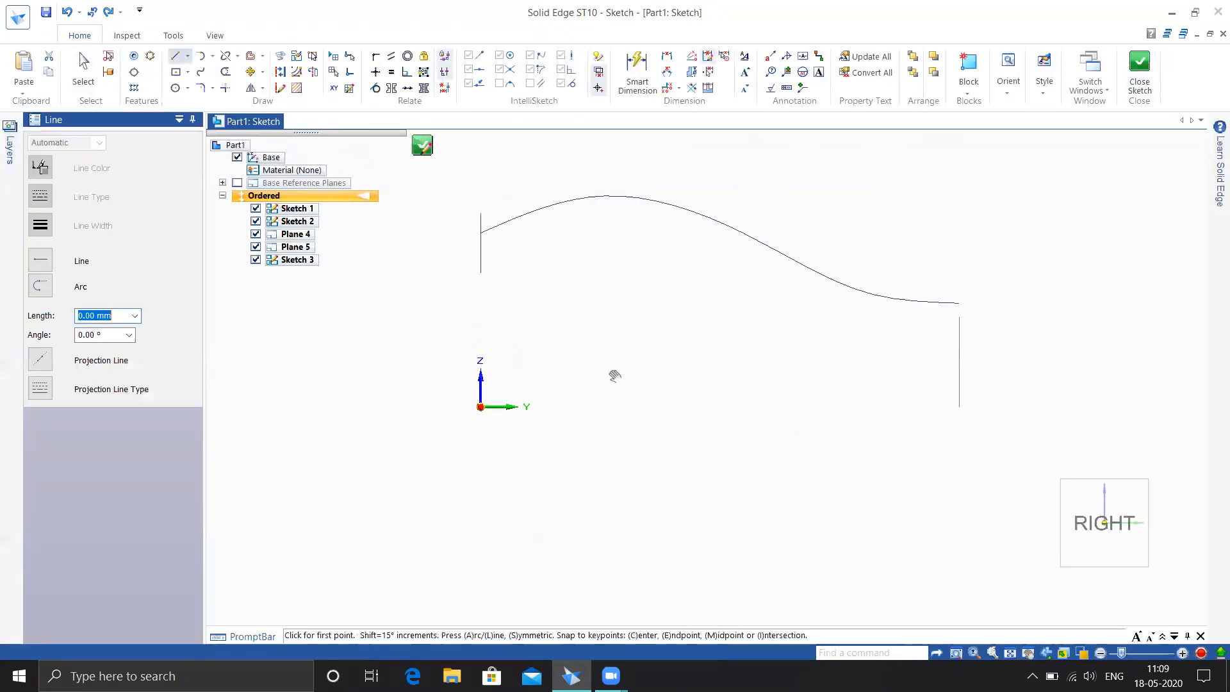
click(200, 72)
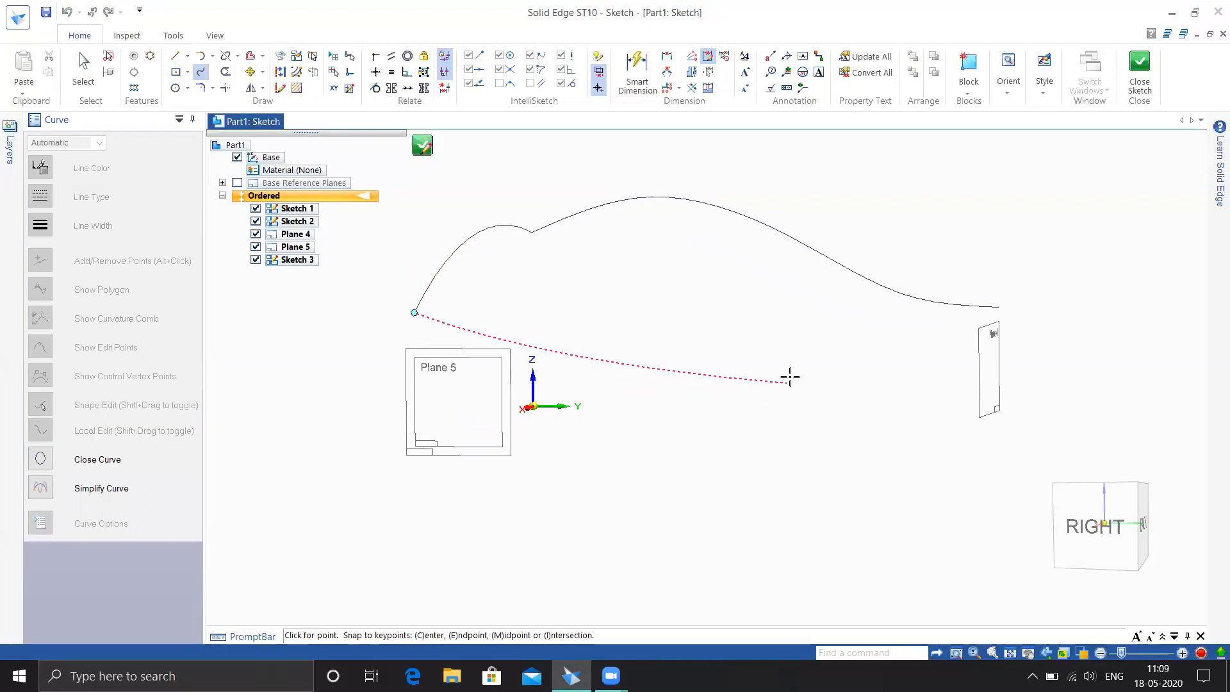
middle_drag(799, 365, 820, 352)
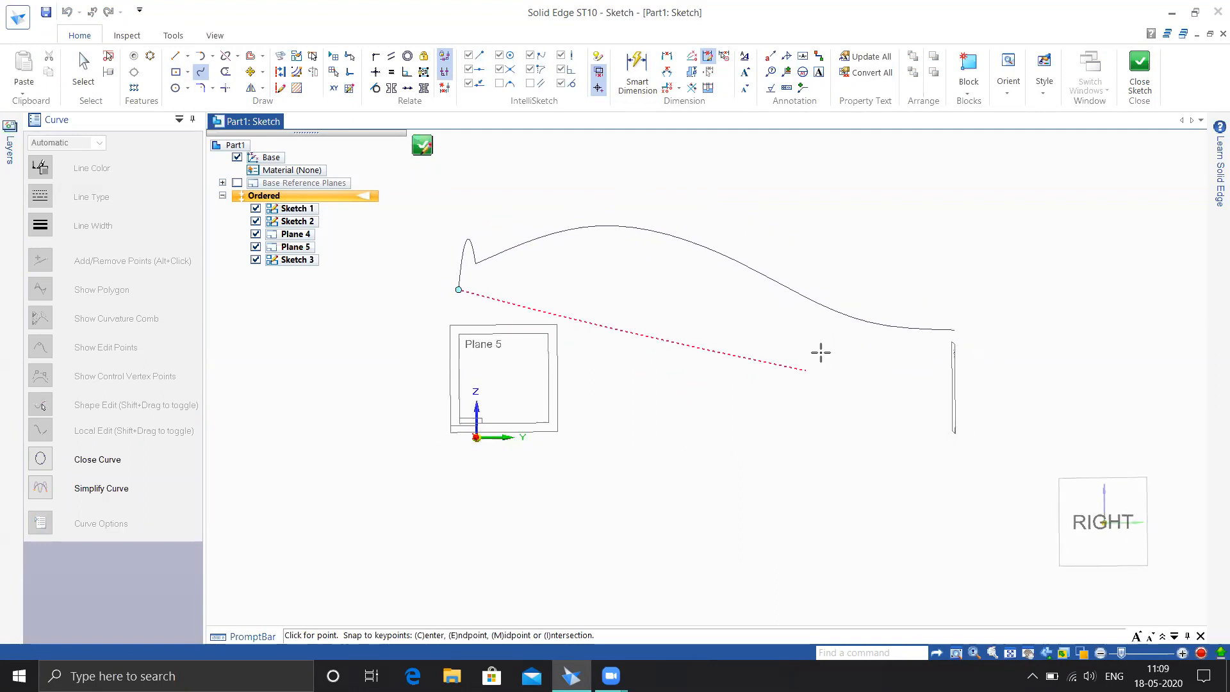
mouse_move(945, 390)
middle_down()
mouse_move(897, 423)
mouse_move(882, 366)
middle_up()
mouse_move(383, 340)
middle_down()
mouse_move(349, 354)
mouse_move(363, 328)
middle_up()
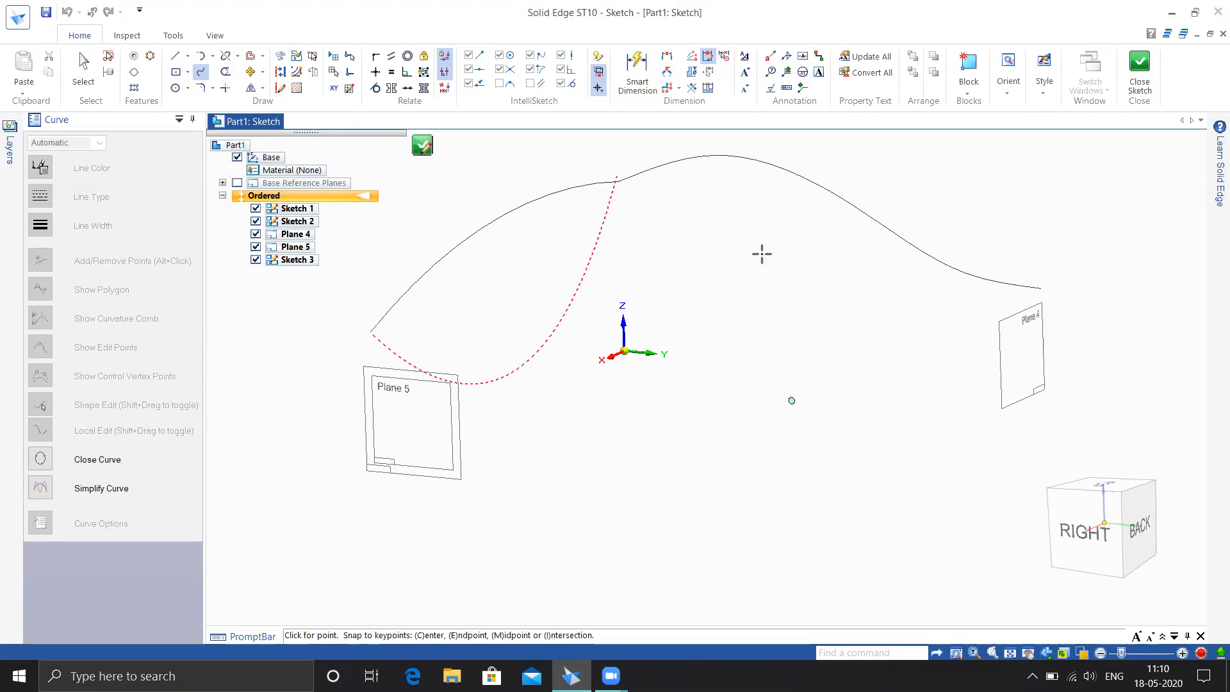
mouse_move(832, 351)
middle_down()
mouse_move(855, 346)
mouse_move(748, 273)
middle_up()
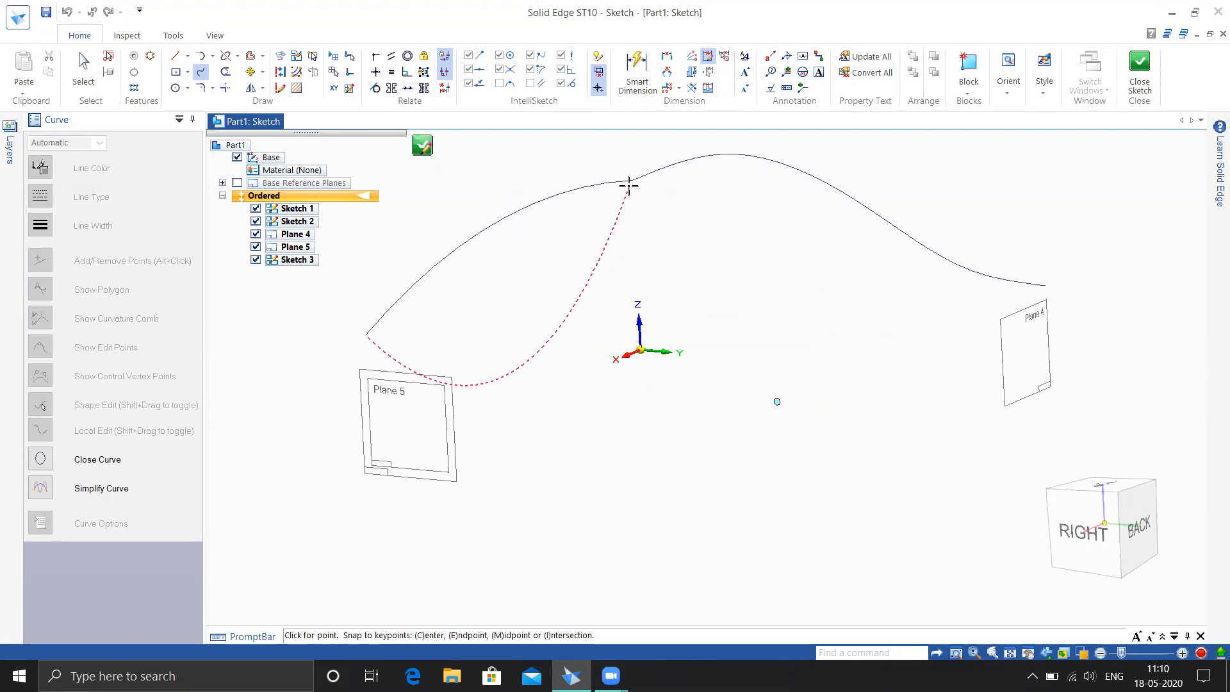
click(357, 331)
key(ctrl+h)
scroll(655, 355, down, 6)
shift+middle_drag(819, 354, 687, 424)
double_click(768, 349)
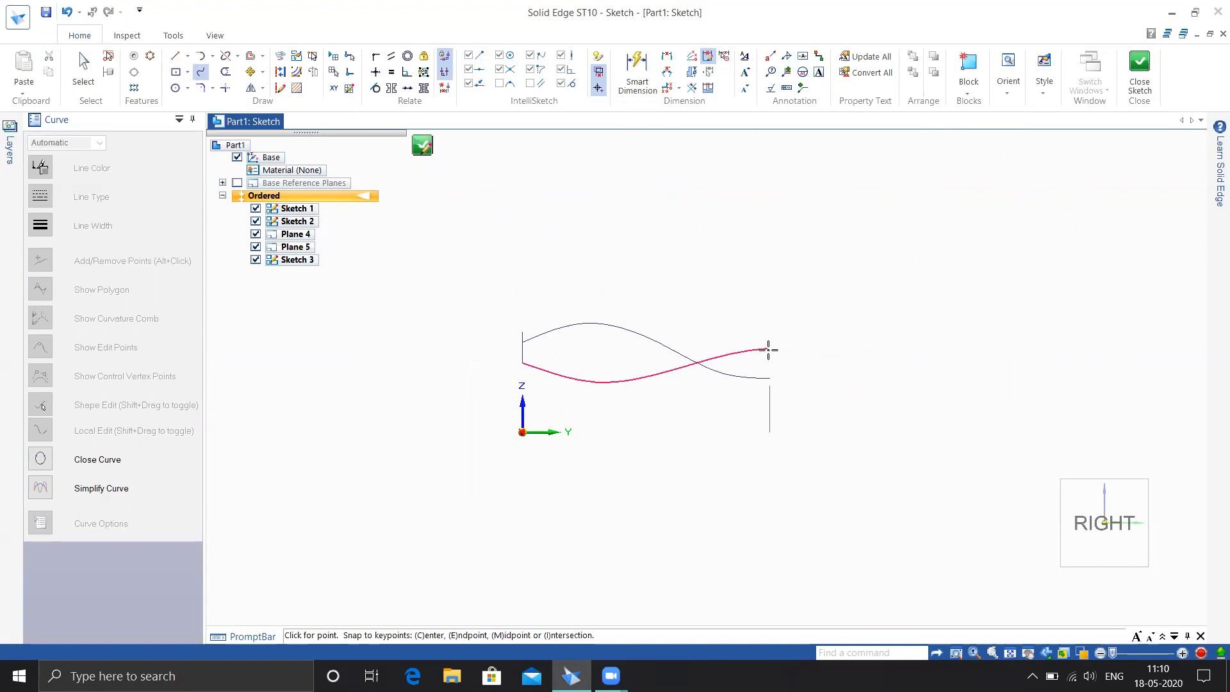
key(Escape)
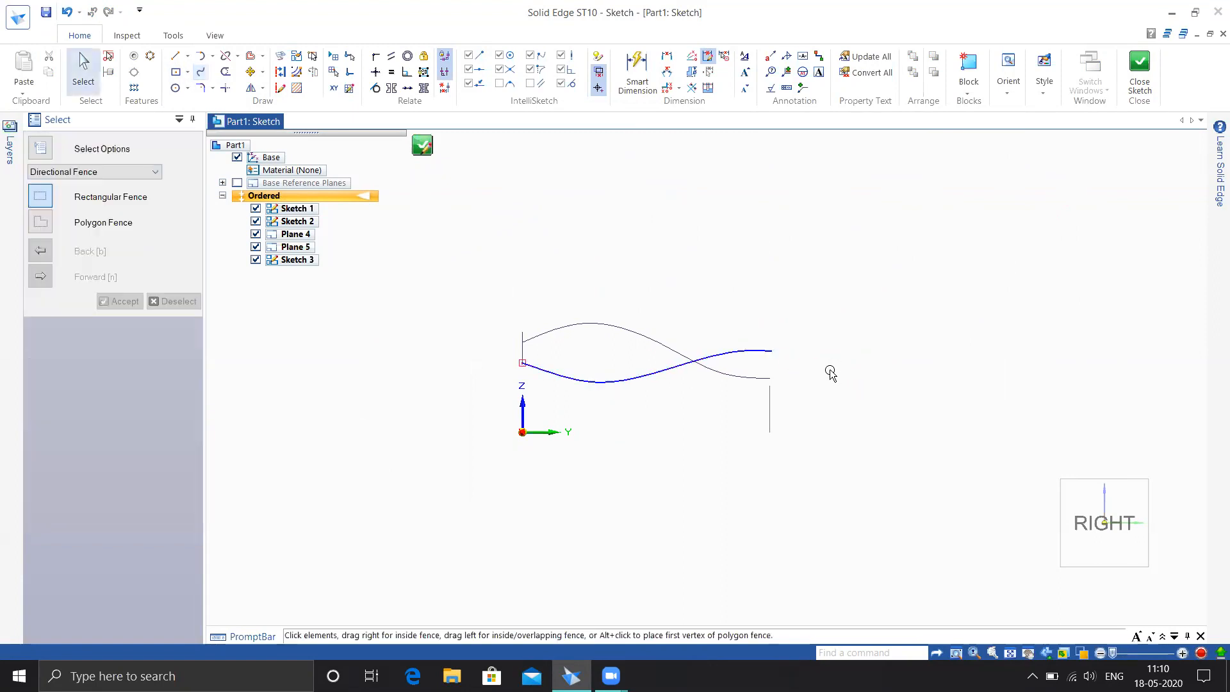
- Align the new curve's free end vertically with the first S-curve's free end using a Horizontal/Vertical relation, and finish the sketch
click(375, 72)
scroll(806, 308, up, 3)
click(698, 321)
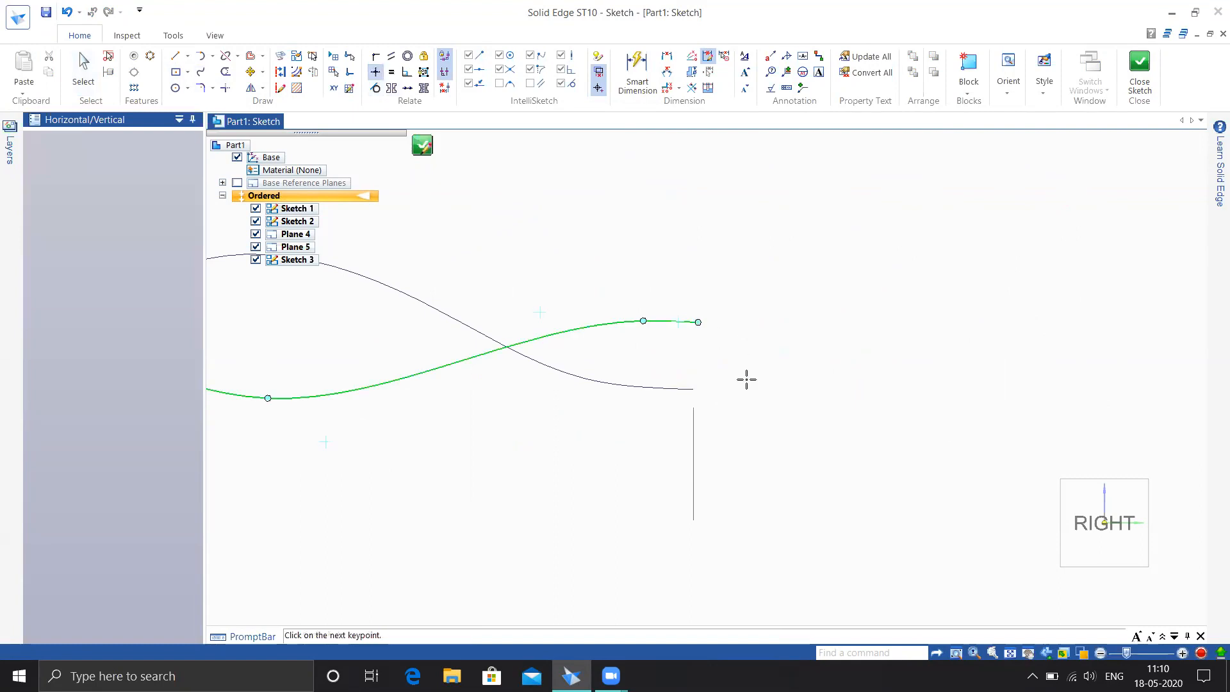
click(697, 389)
key(Escape)
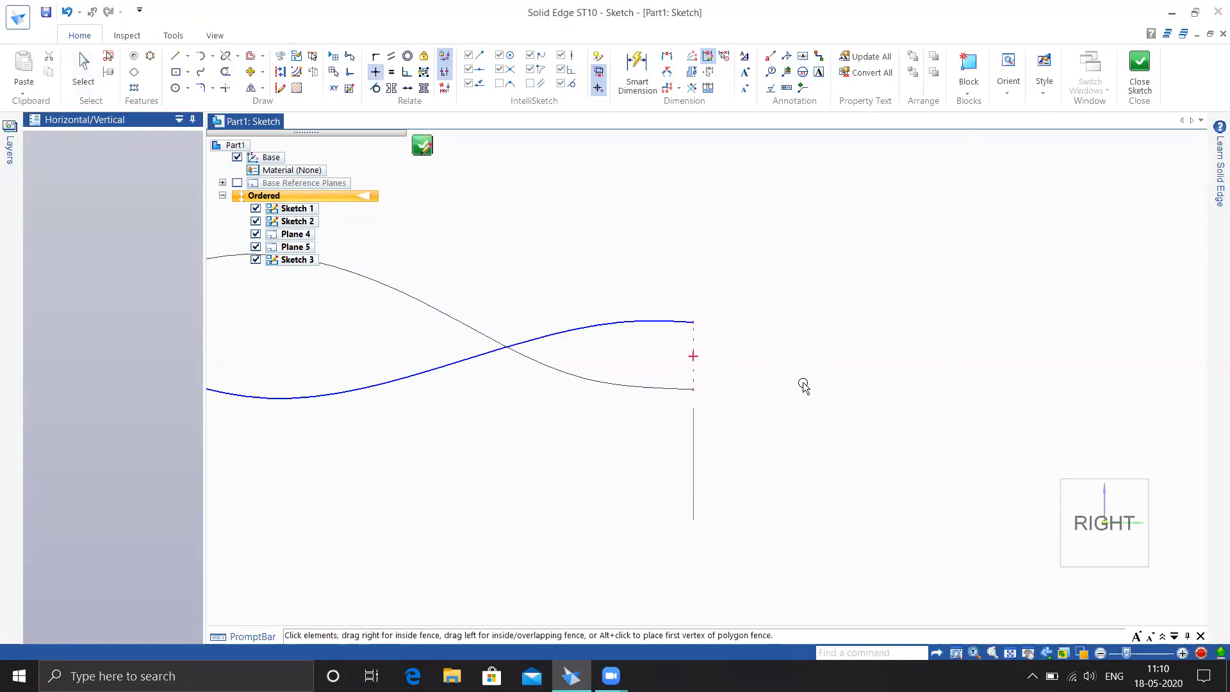
click(1146, 86)
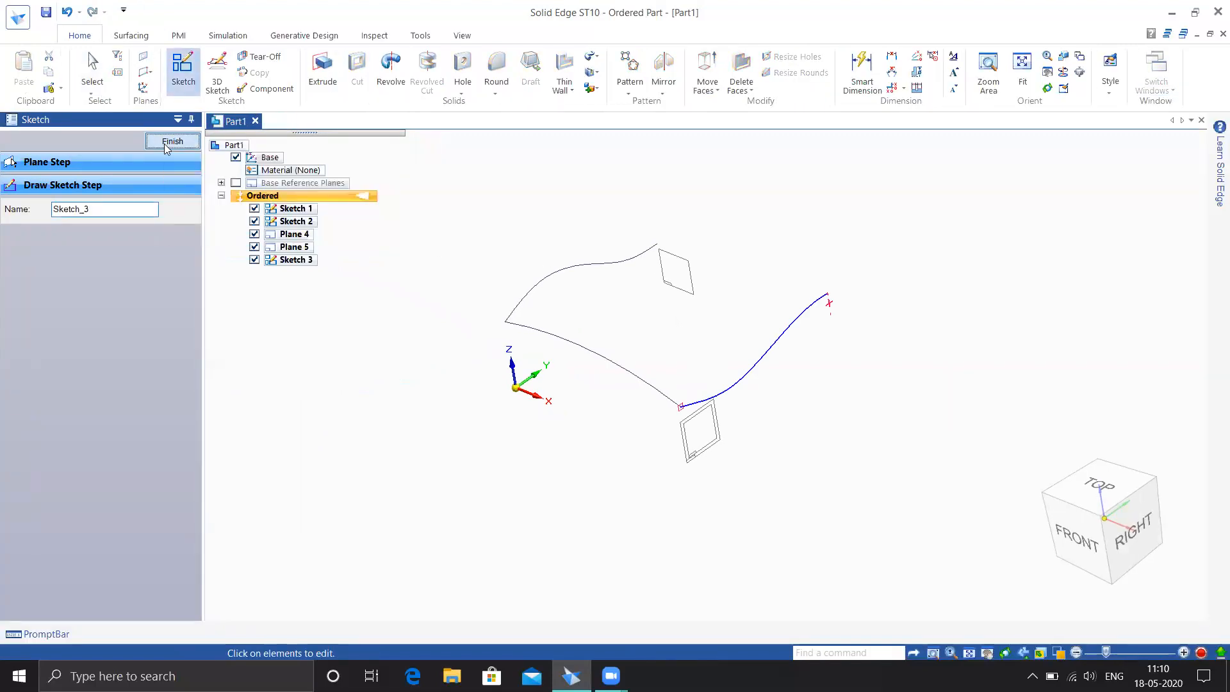
click(164, 141)
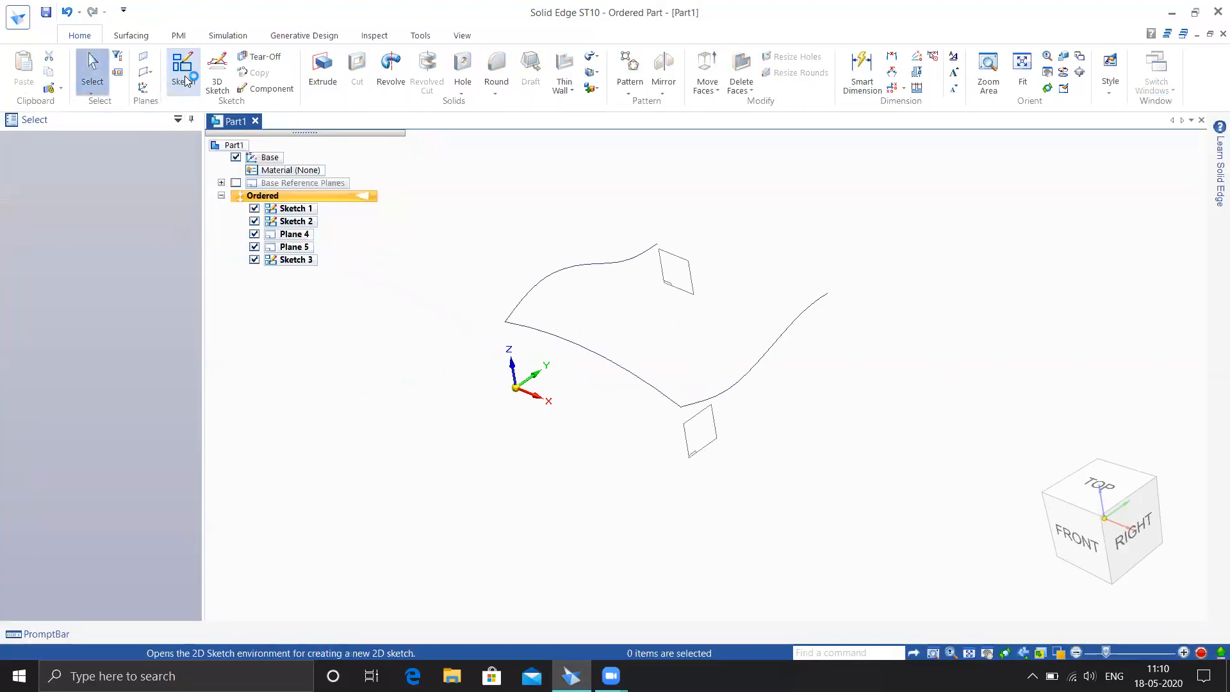
- On the plane parallel to the front plane, sketch a wavy curve joining the free ends of the two side curves, and finish the sketch
click(689, 266)
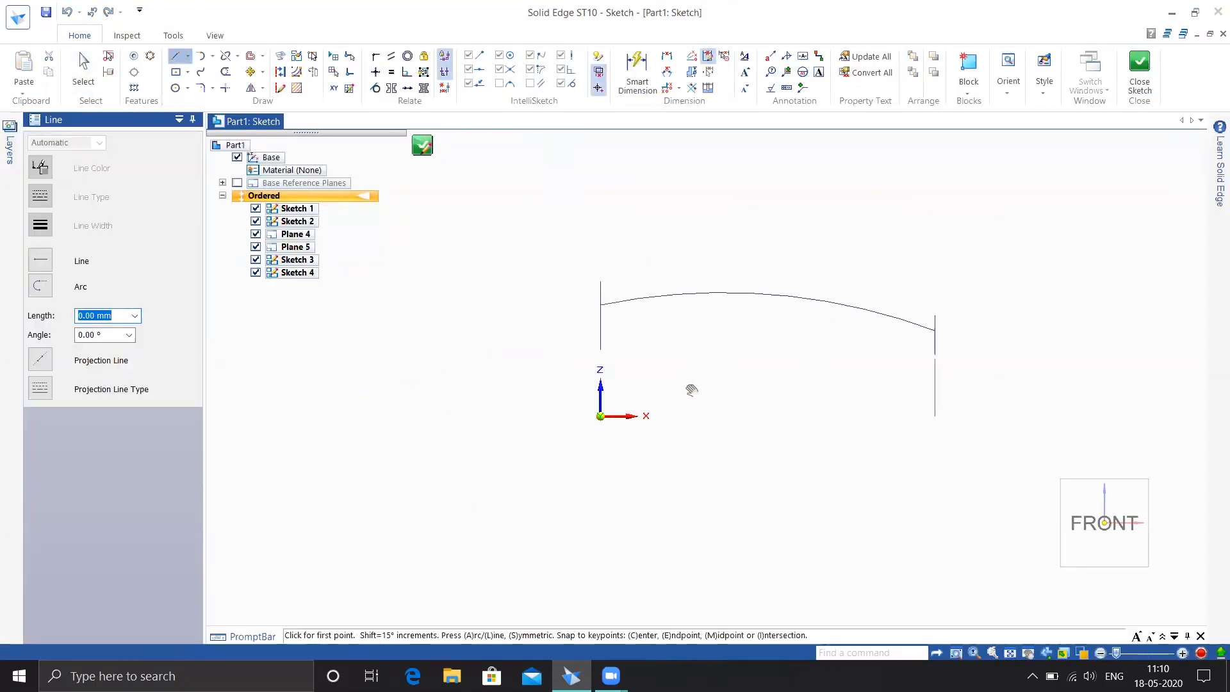
mouse_move(675, 447)
middle_down()
mouse_move(654, 461)
mouse_move(673, 458)
middle_up()
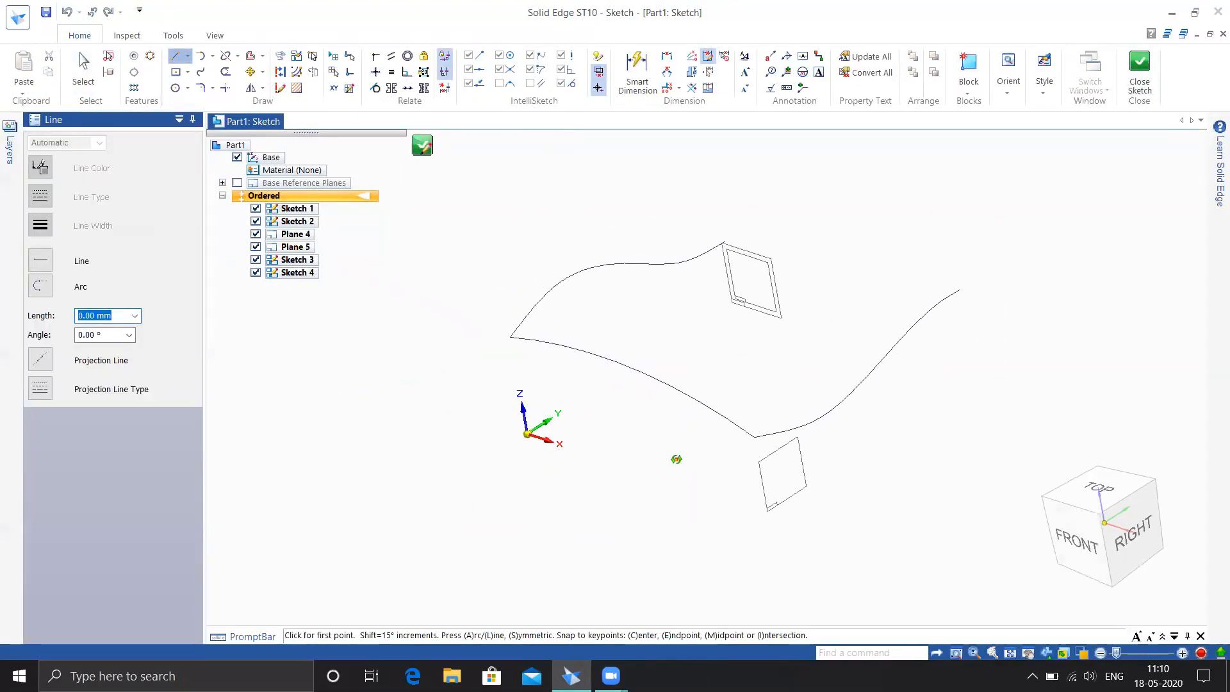
click(201, 72)
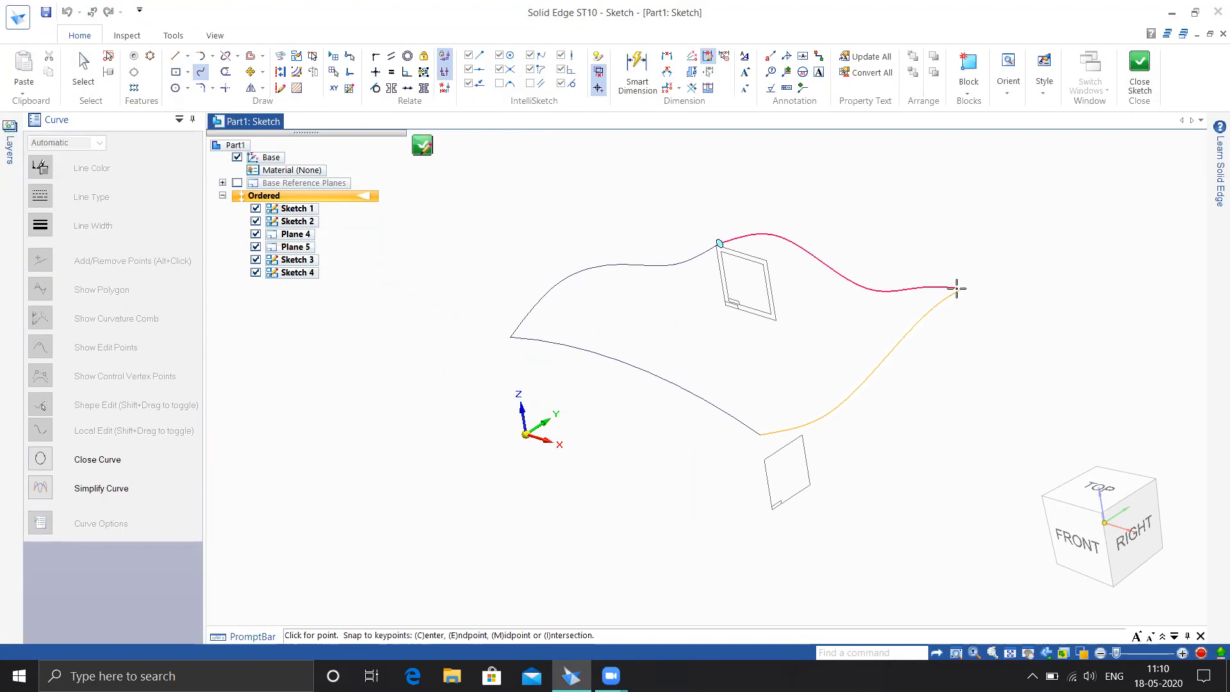
right_click(994, 271)
key(Escape)
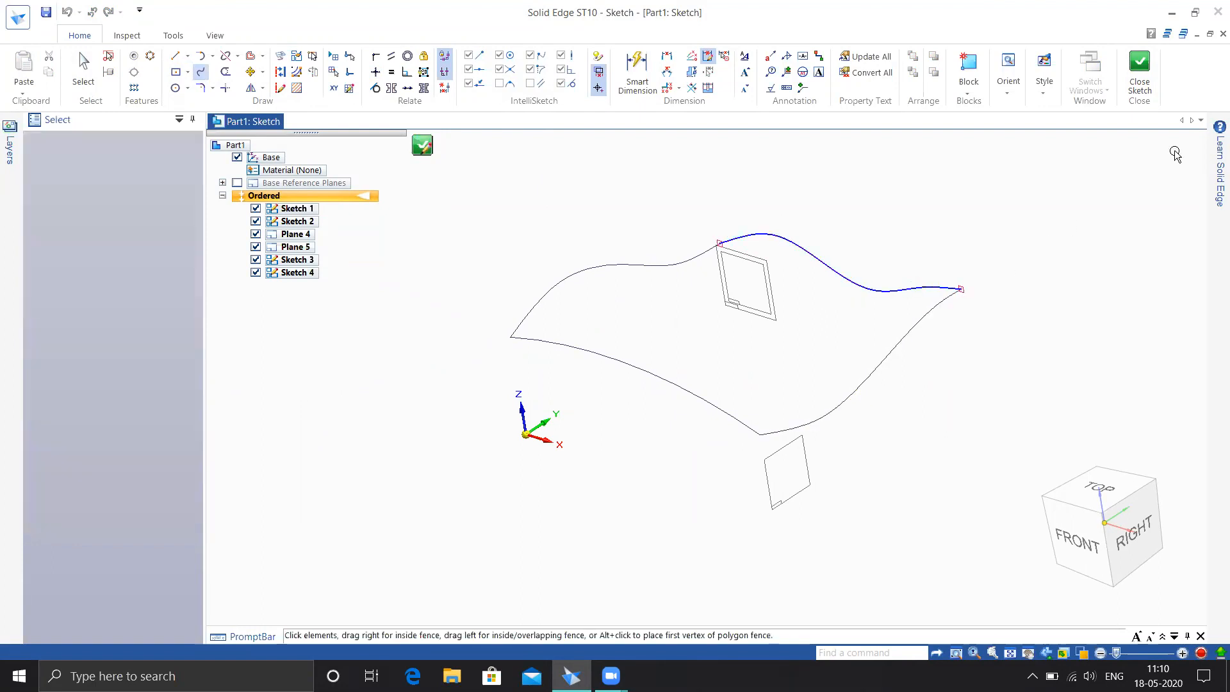
click(1135, 74)
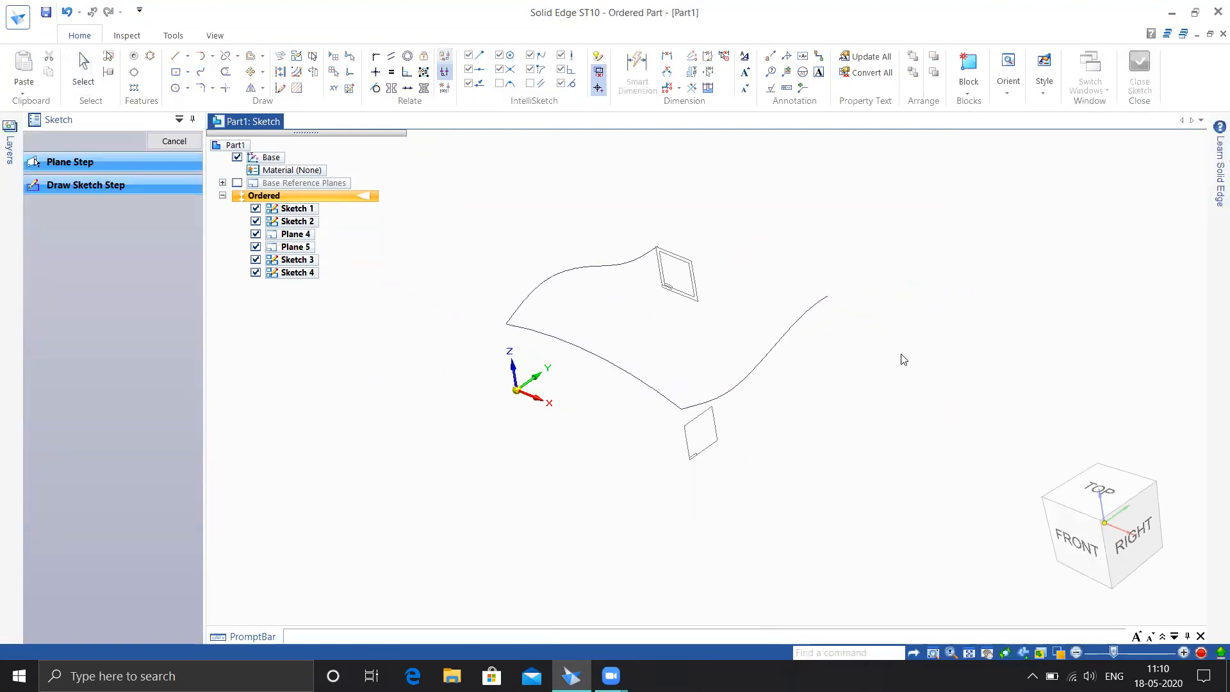
click(167, 142)
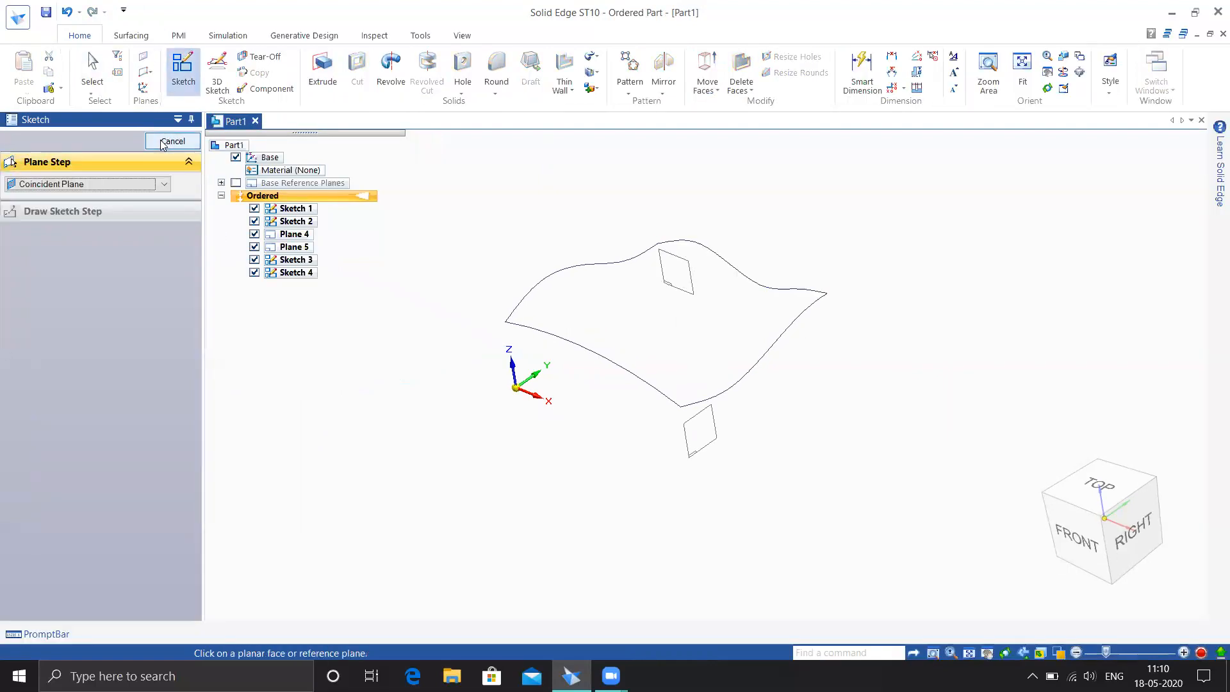
click(167, 143)
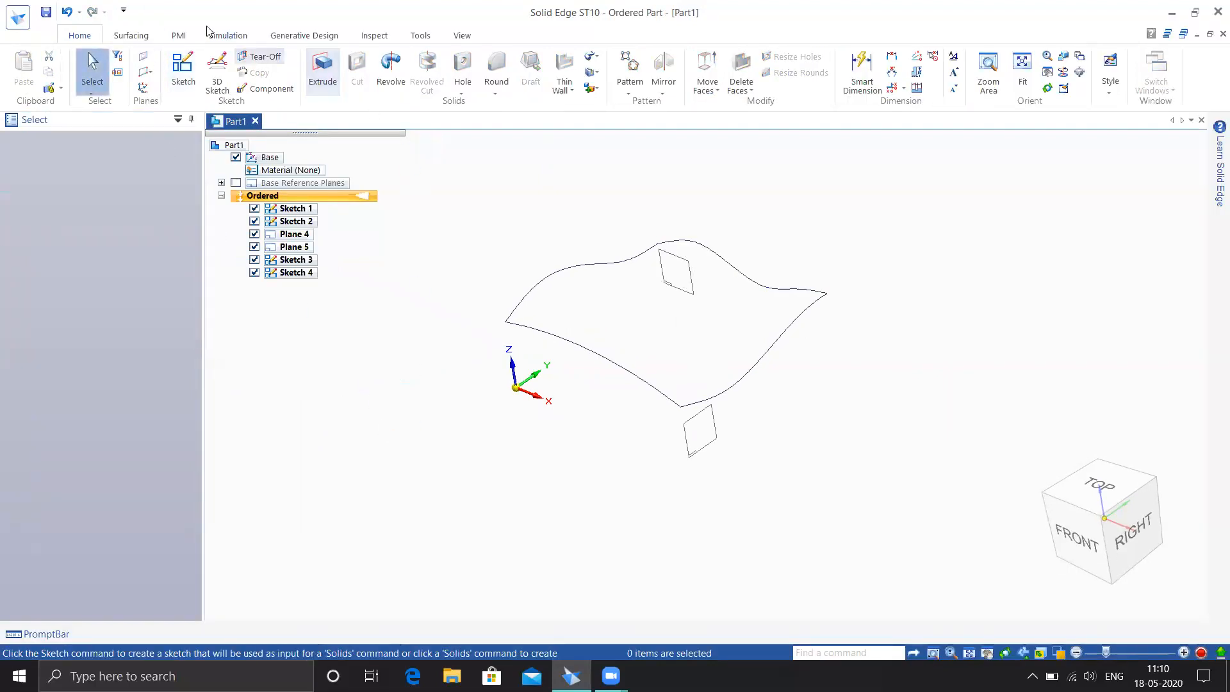
- Try a bounded surface across the four connected boundary curves and inspect its preview
click(131, 35)
click(395, 66)
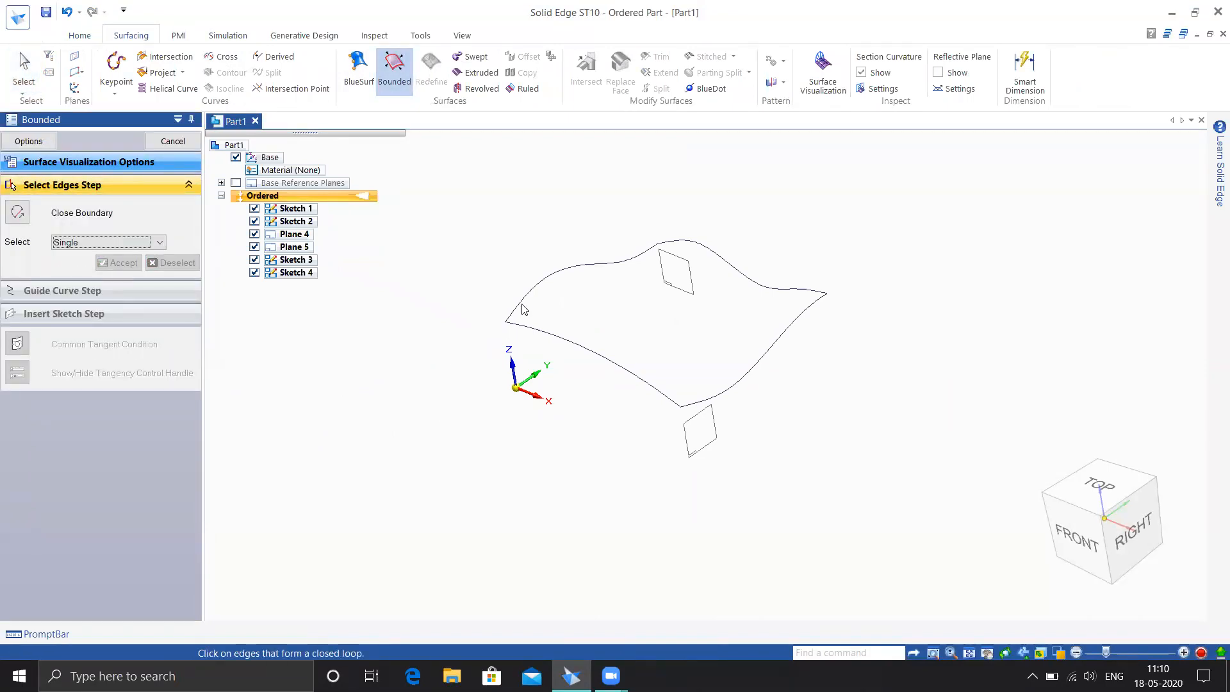
click(540, 338)
click(590, 354)
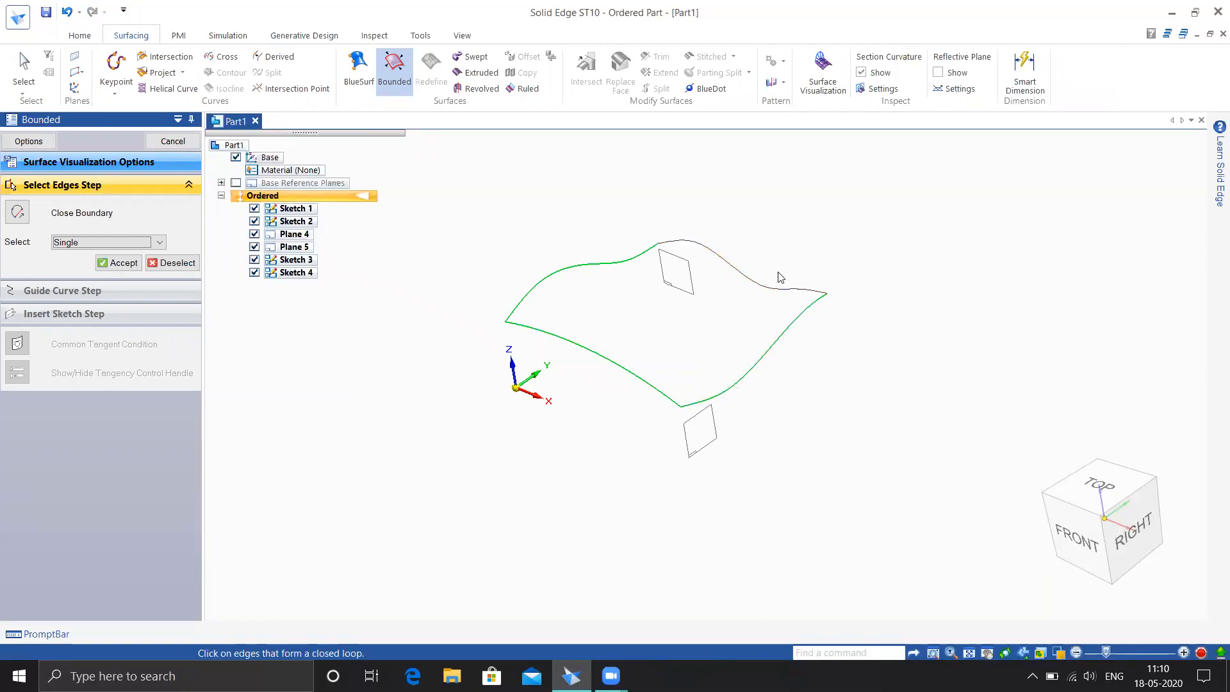
middle_drag(615, 431, 735, 318)
scroll(689, 345, up, 3)
scroll(690, 345, down, 3)
middle_drag(631, 412, 777, 425)
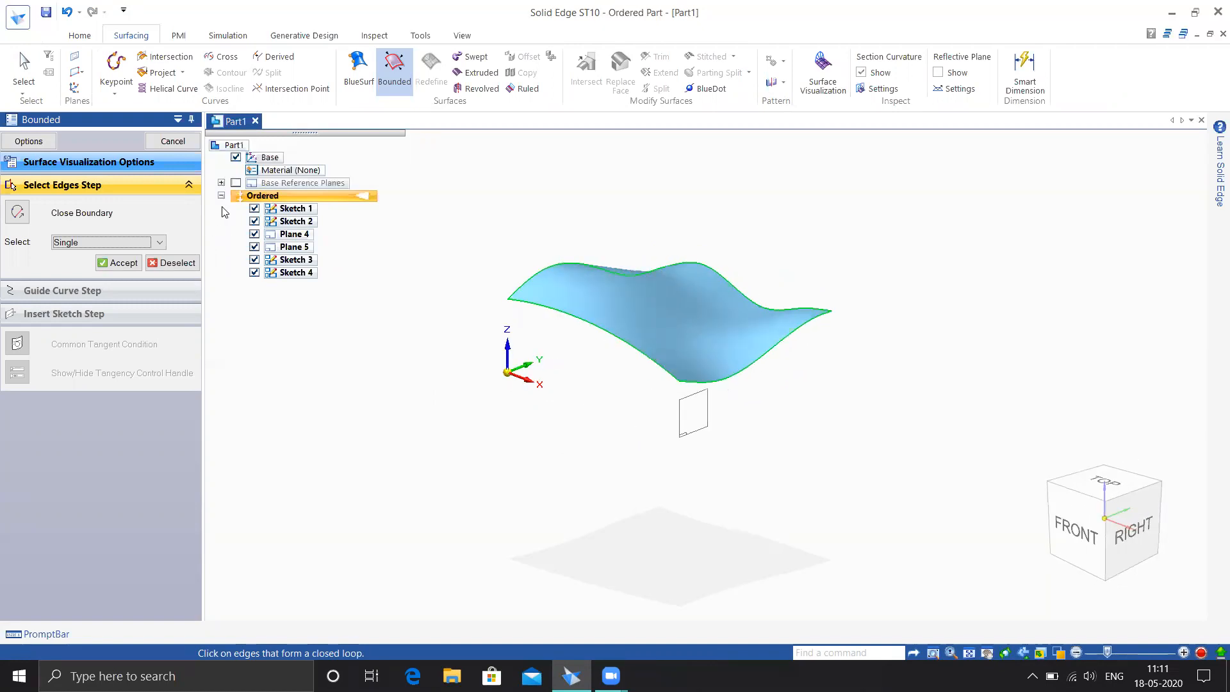
click(173, 142)
mouse_move(533, 454)
middle_down()
mouse_move(521, 448)
mouse_move(516, 465)
middle_up()
mouse_move(688, 411)
middle_down()
mouse_move(660, 420)
mouse_move(676, 412)
middle_up()
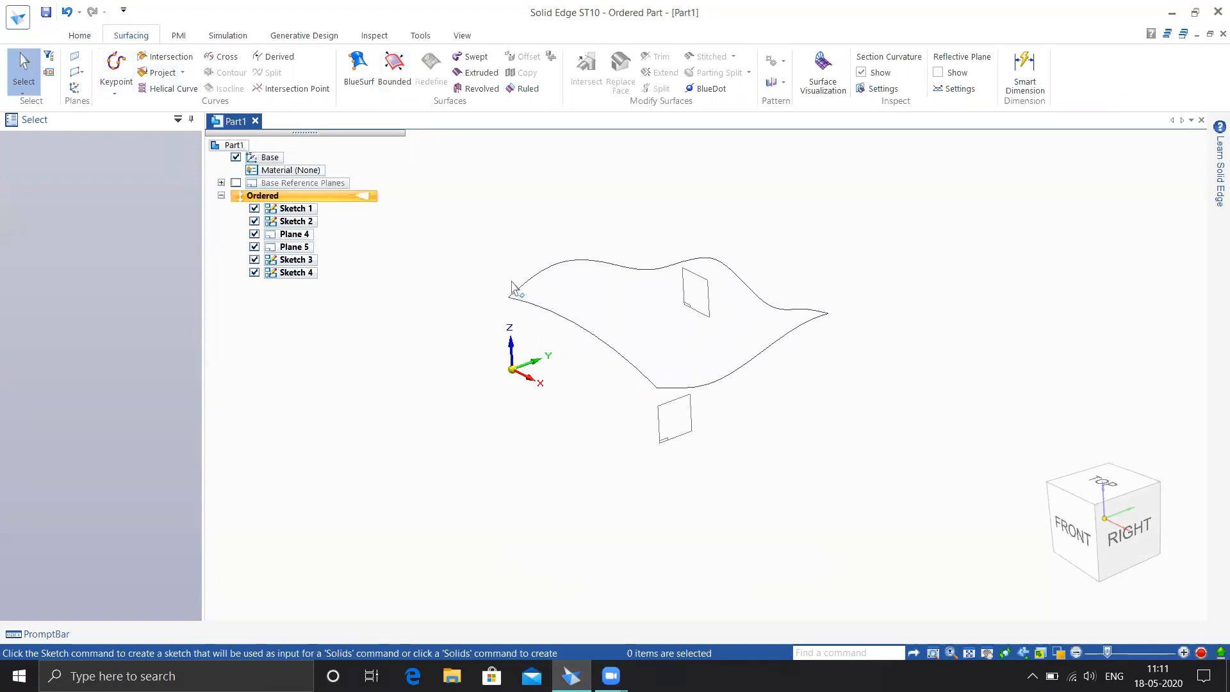
middle_drag(692, 307, 675, 280)
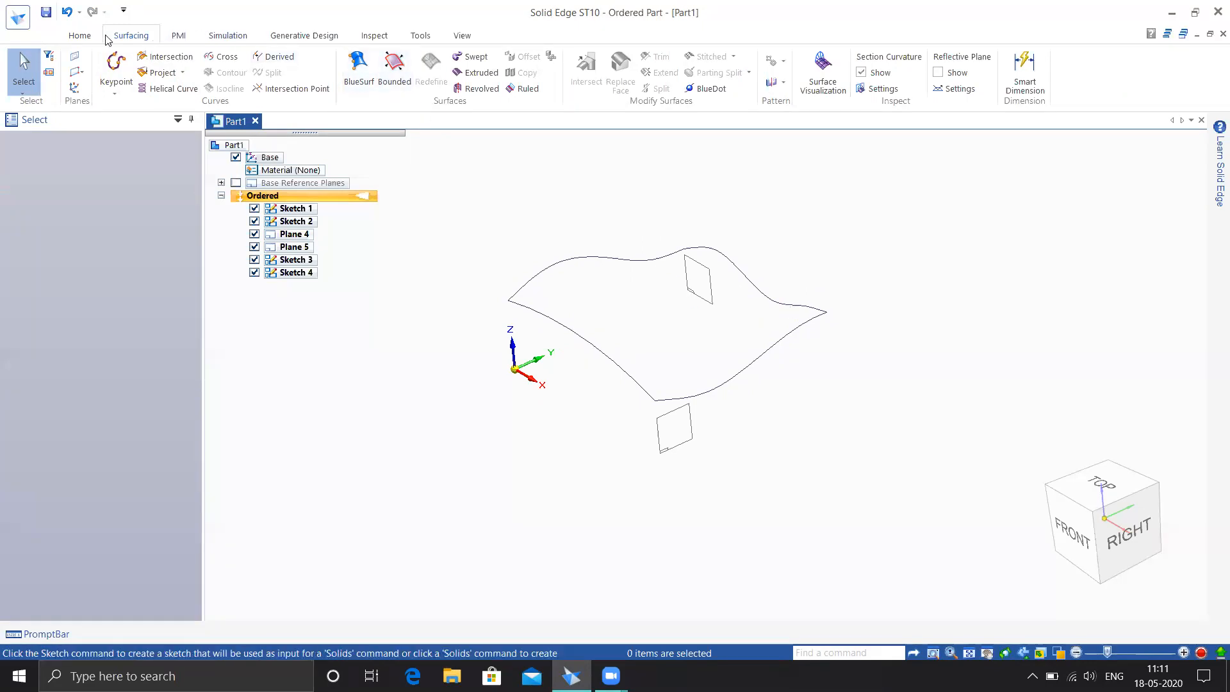
- Start a sketch on a new plane parallel to the right plane, offset about 94 mm along X
click(80, 35)
click(184, 68)
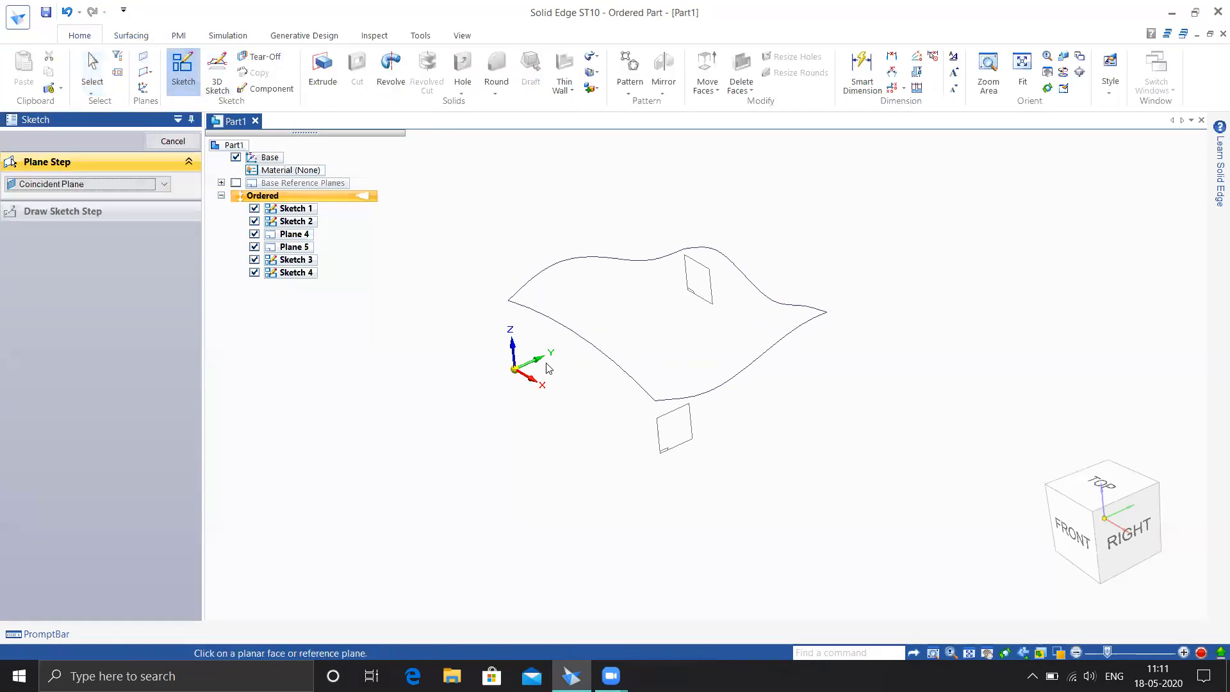
click(115, 185)
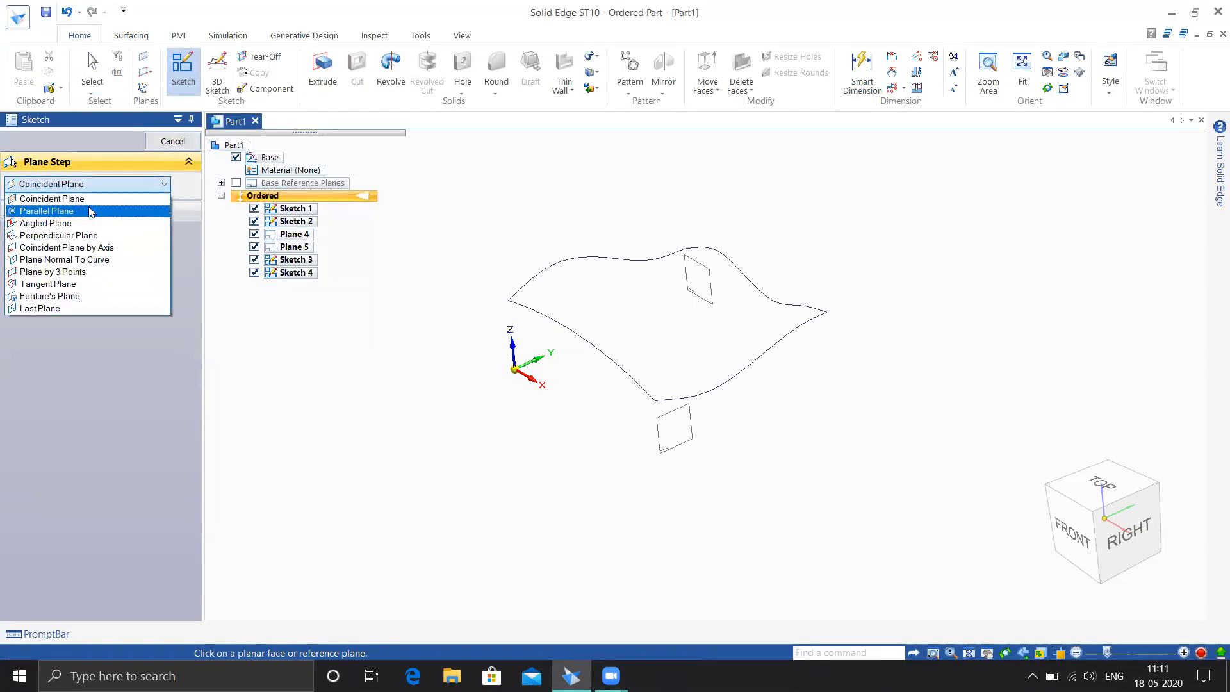
click(47, 211)
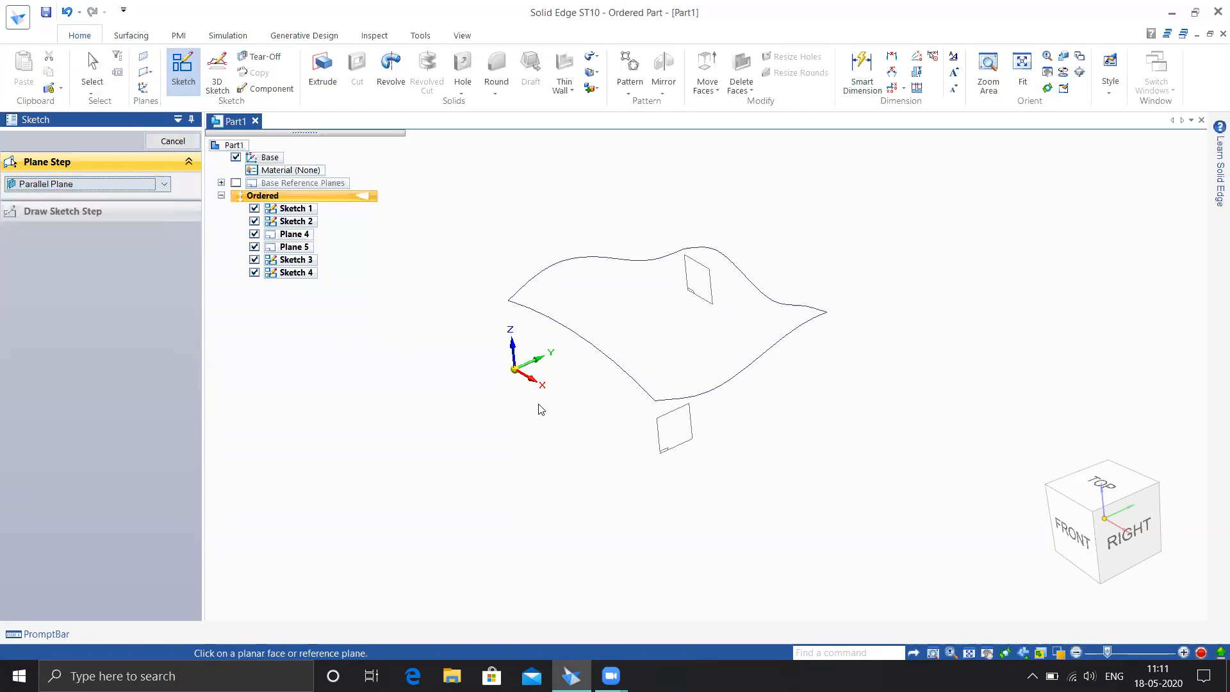
click(533, 349)
middle_drag(591, 352, 678, 324)
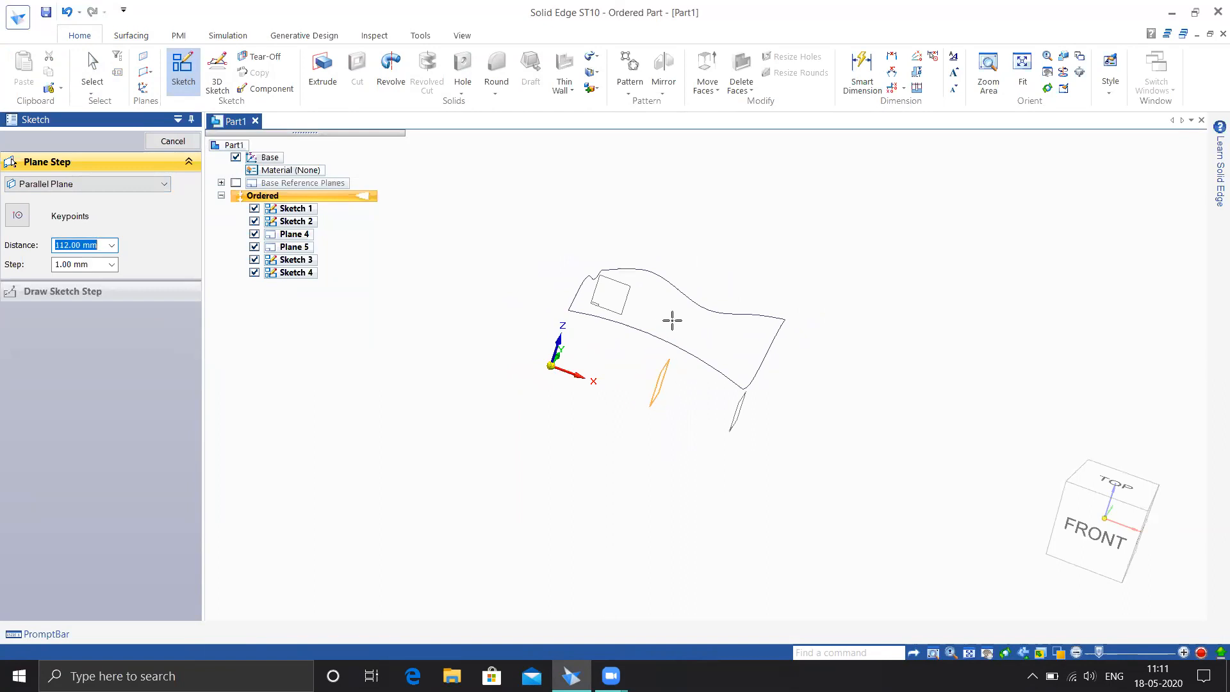
click(667, 318)
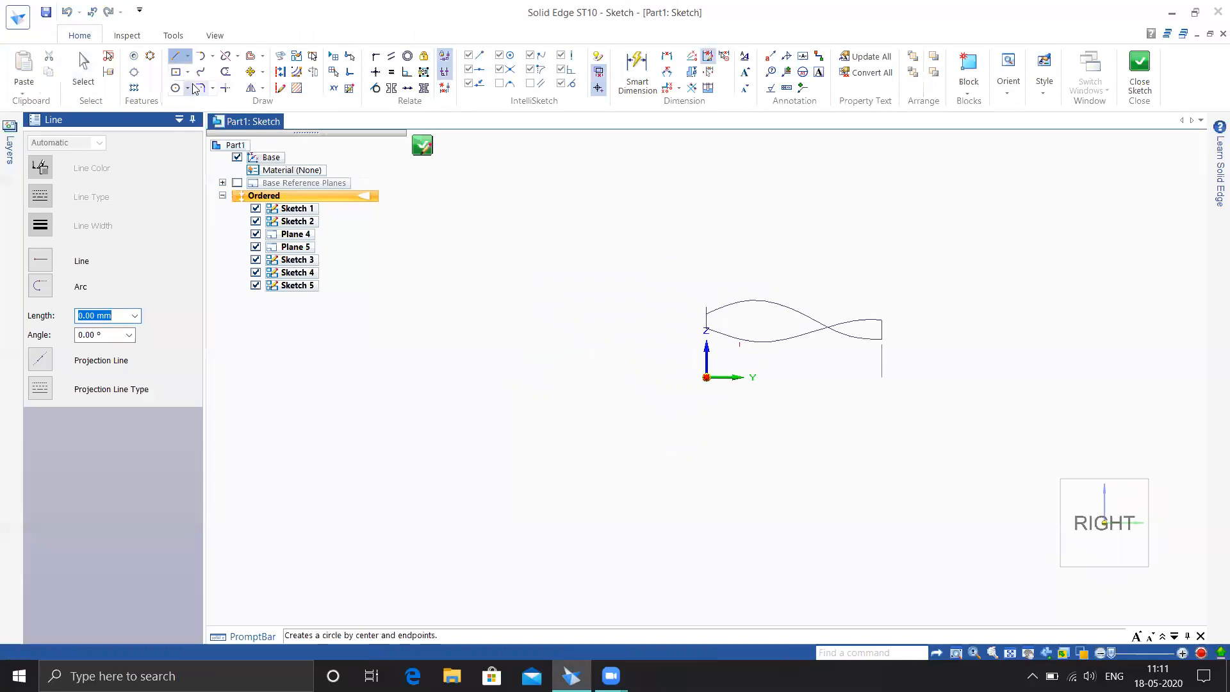
- Draw a crested curve along Y from its pierce point on the front arc to the far boundary curve, and finish the sketch
click(202, 76)
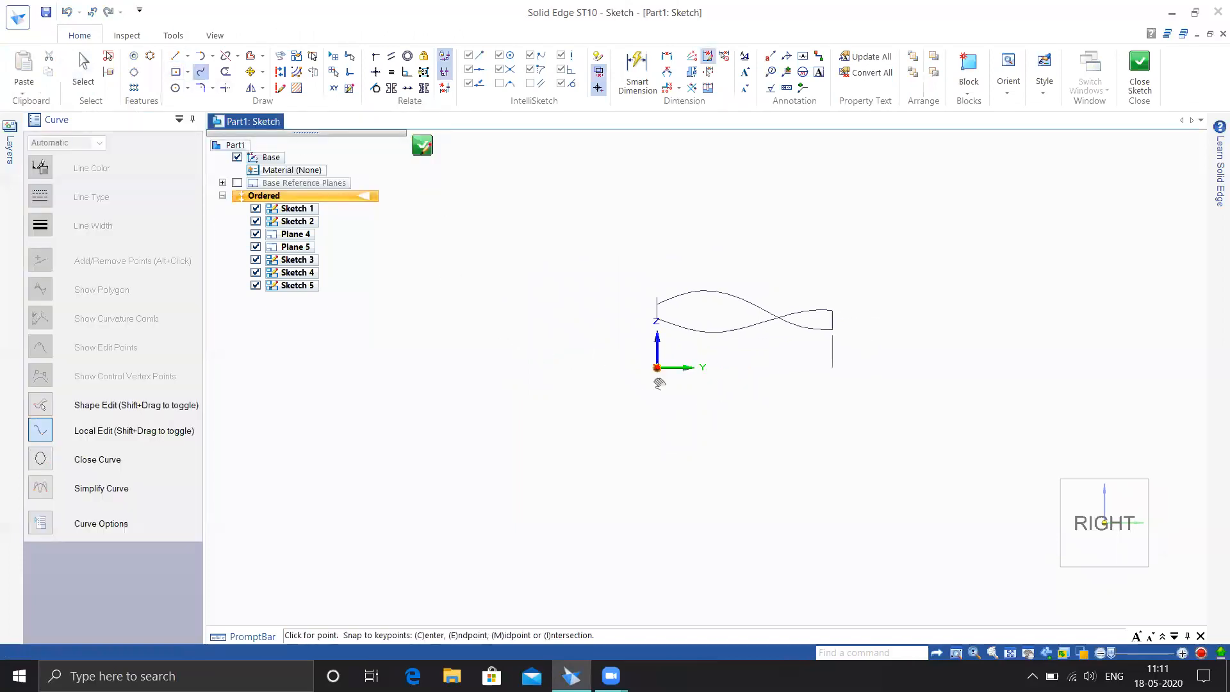
middle_drag(664, 407, 620, 439)
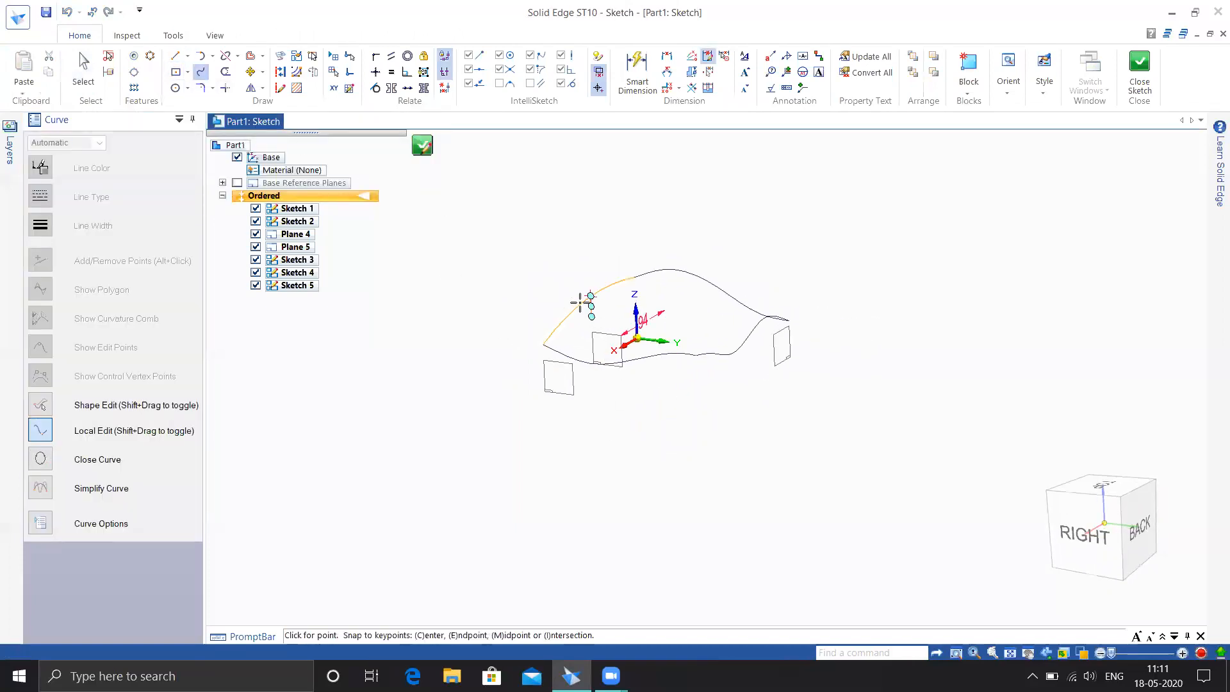
scroll(588, 321, up, 5)
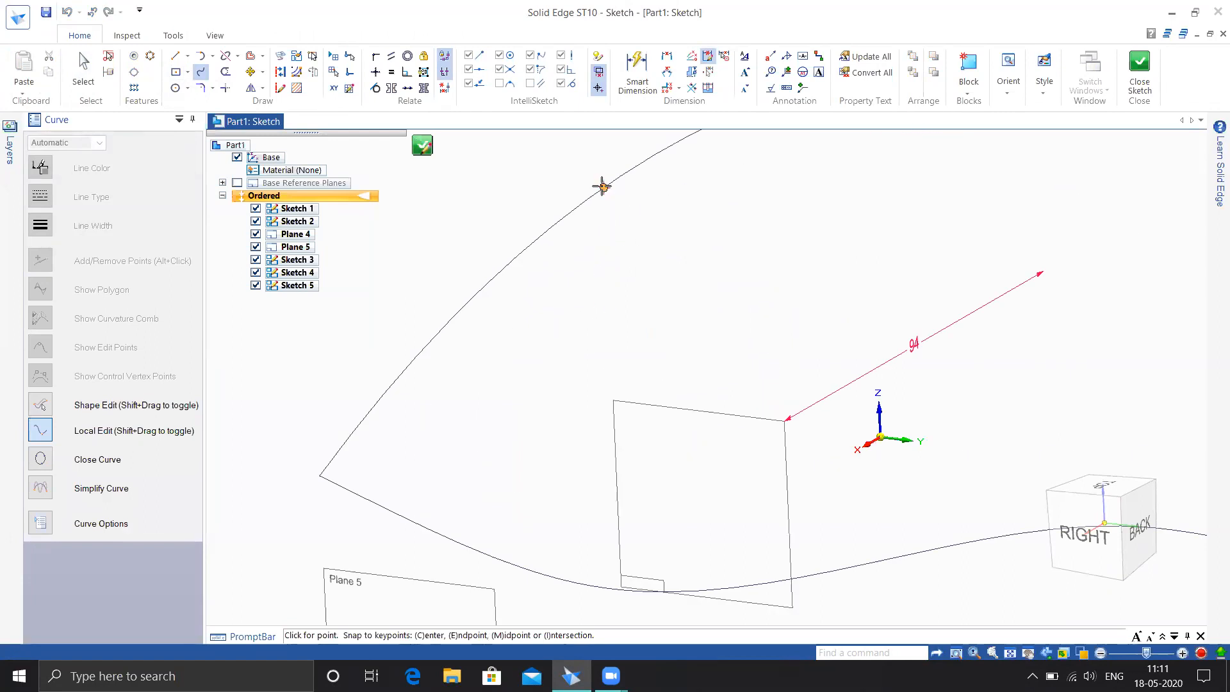
click(604, 187)
scroll(678, 216, down, 5)
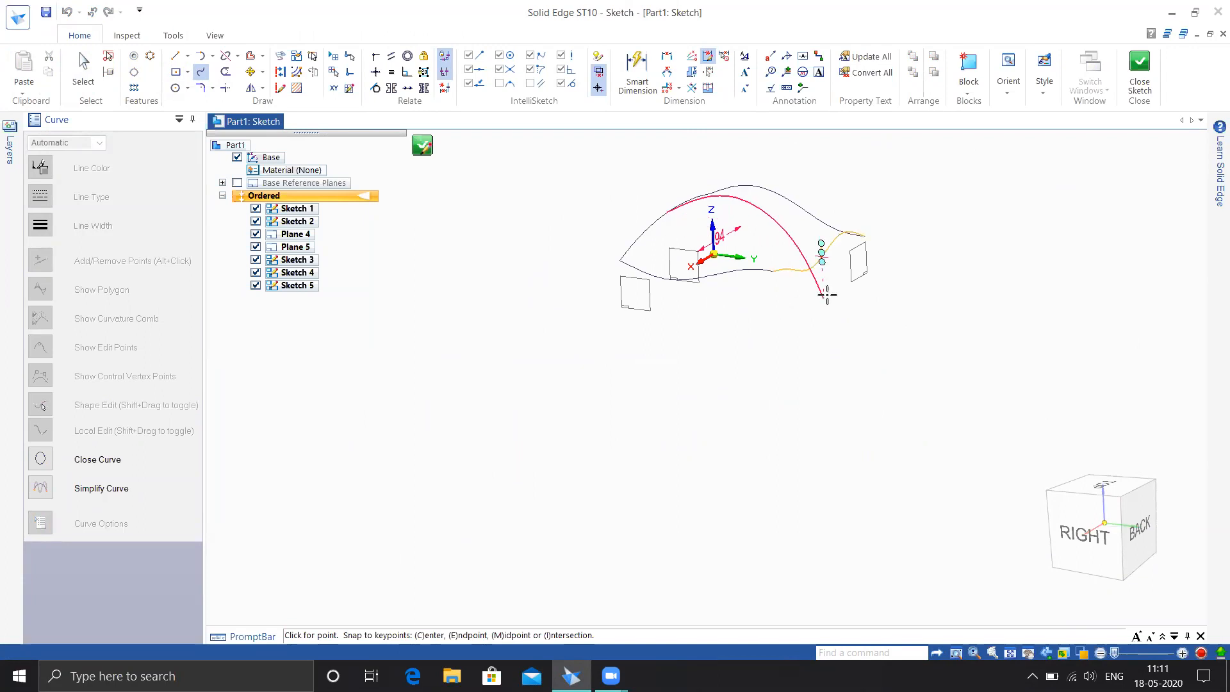
scroll(814, 270, up, 5)
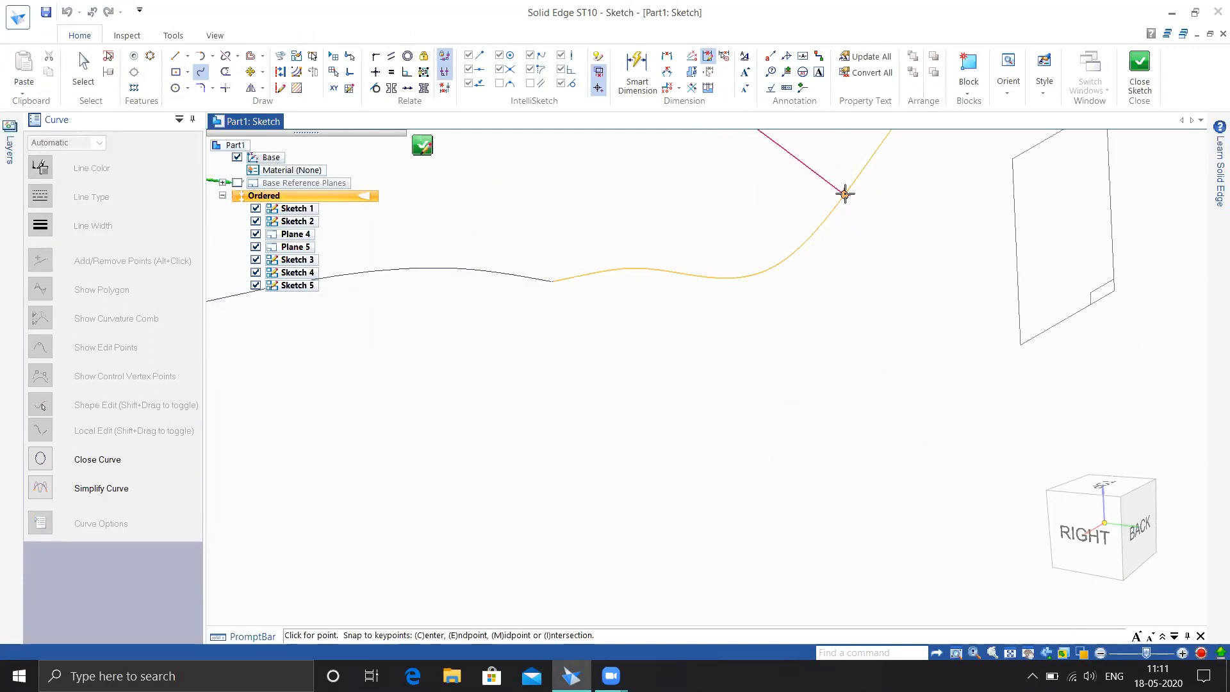
scroll(820, 275, down, 3)
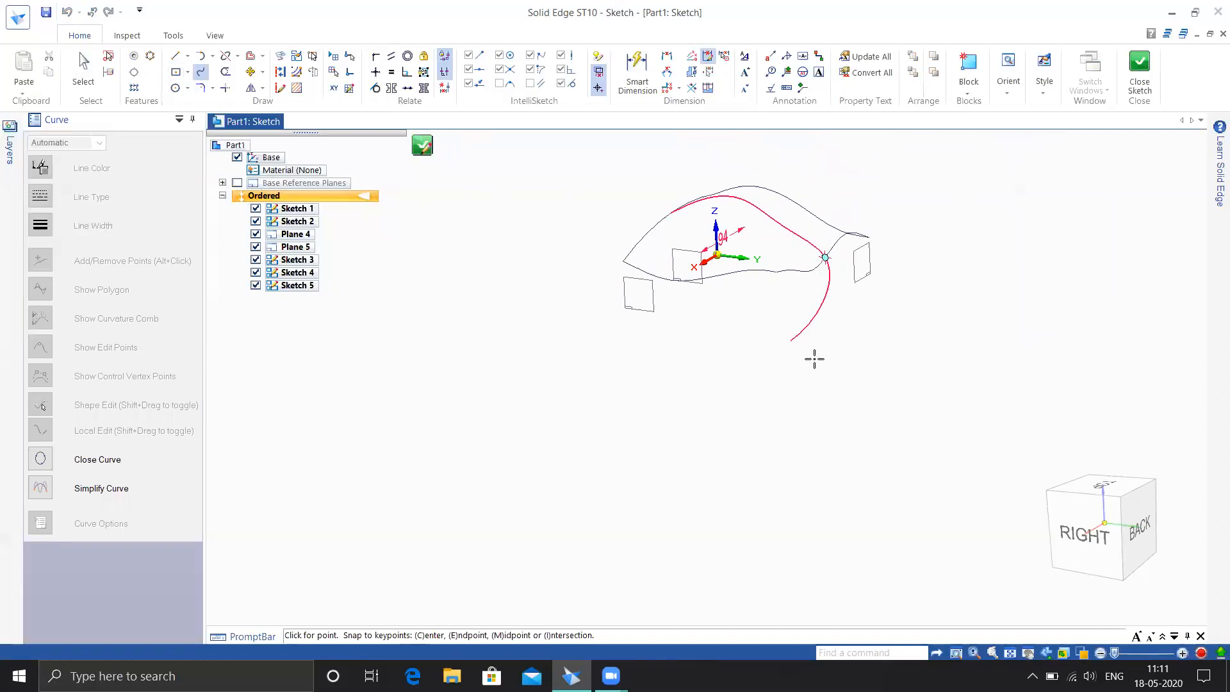
key(Escape)
mouse_move(827, 376)
middle_down()
mouse_move(805, 434)
mouse_move(714, 452)
middle_up()
click(1140, 70)
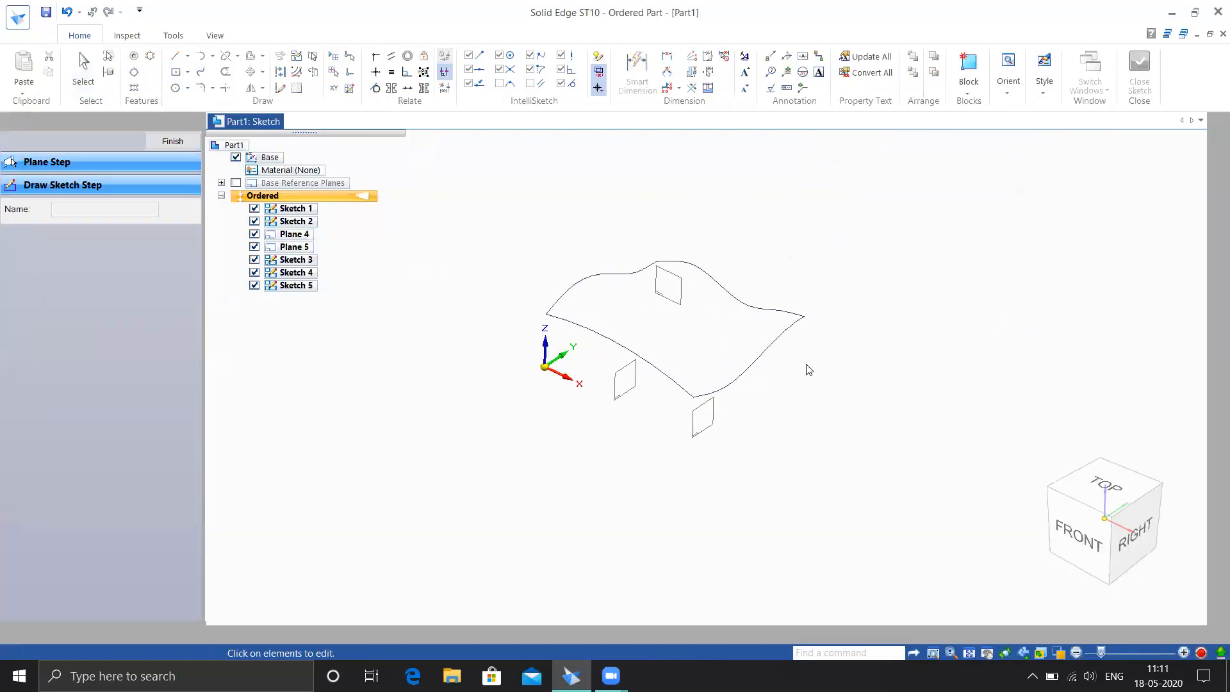
click(170, 141)
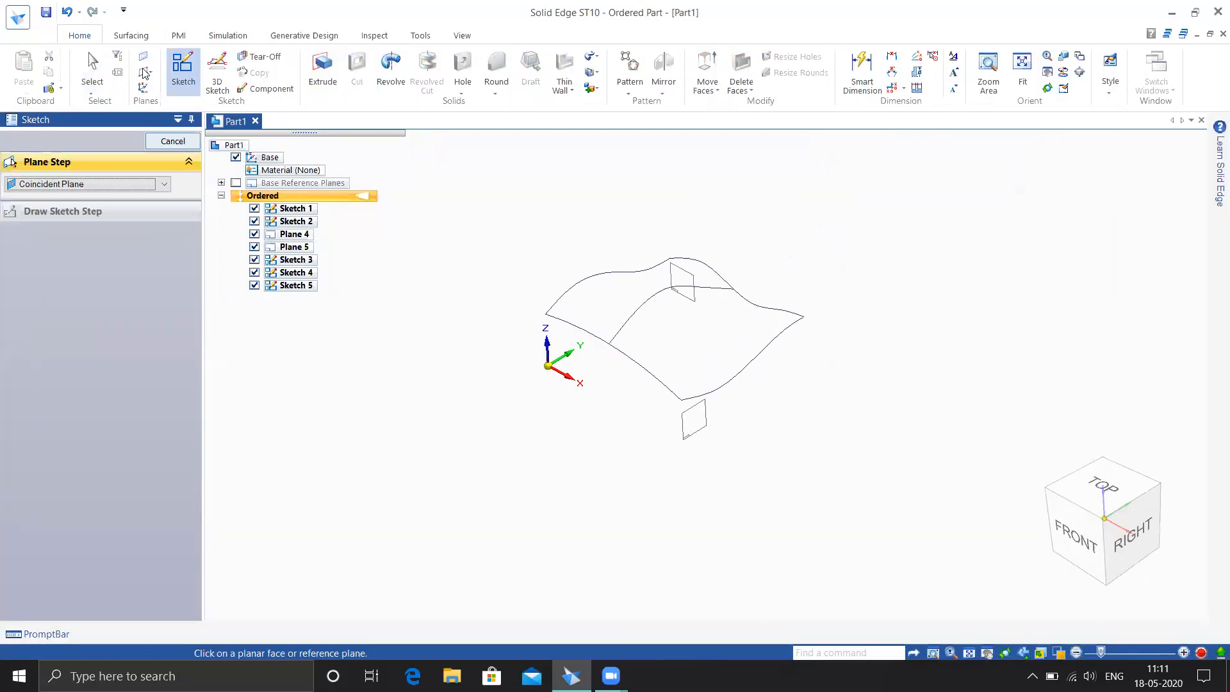
- Create a plane parallel to the front plane, offset about 102 mm along Y into the wireframe
click(146, 71)
click(171, 89)
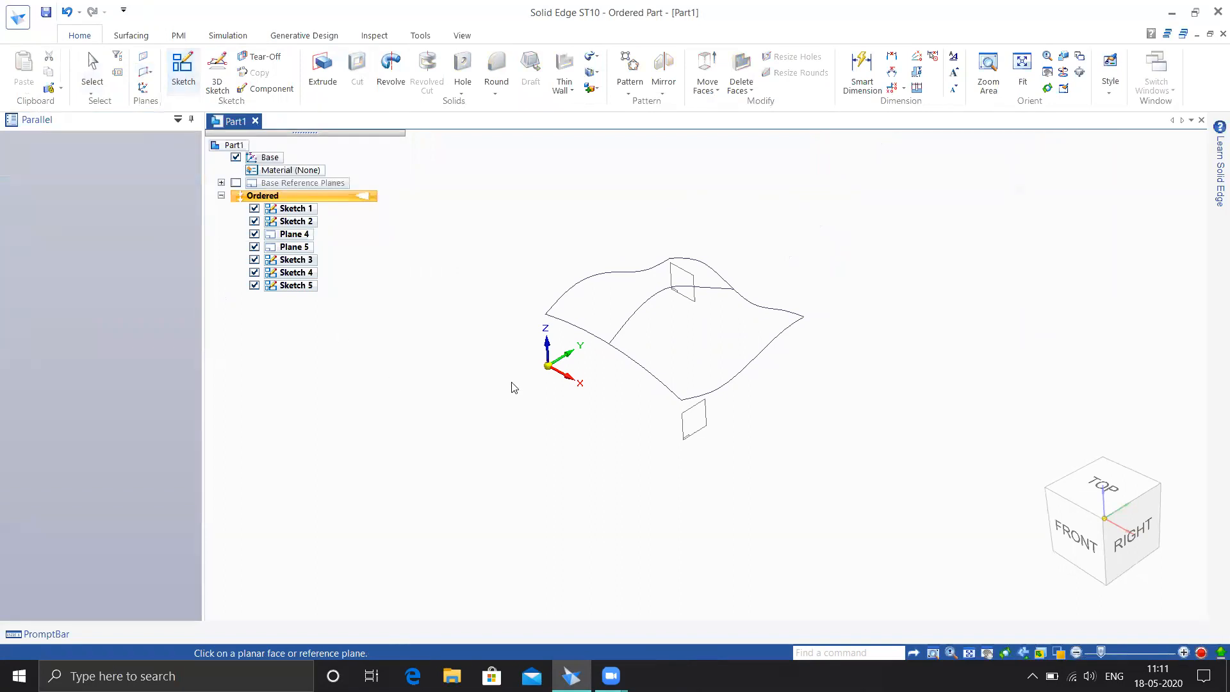
click(583, 356)
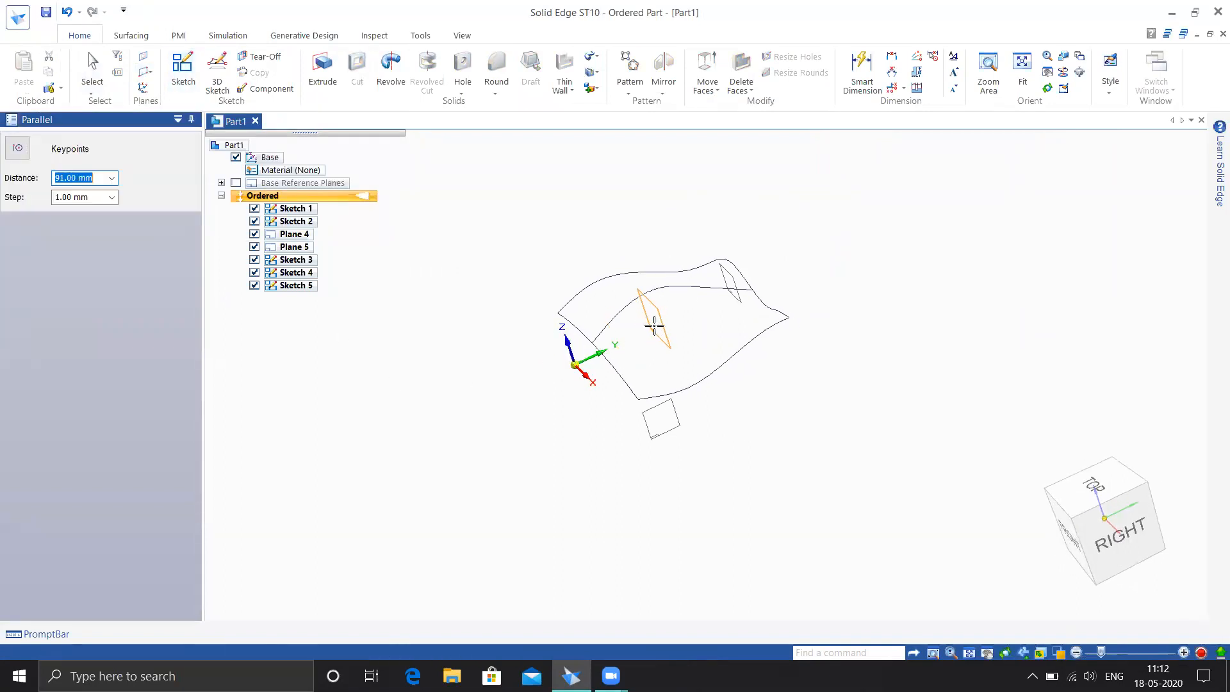
click(666, 327)
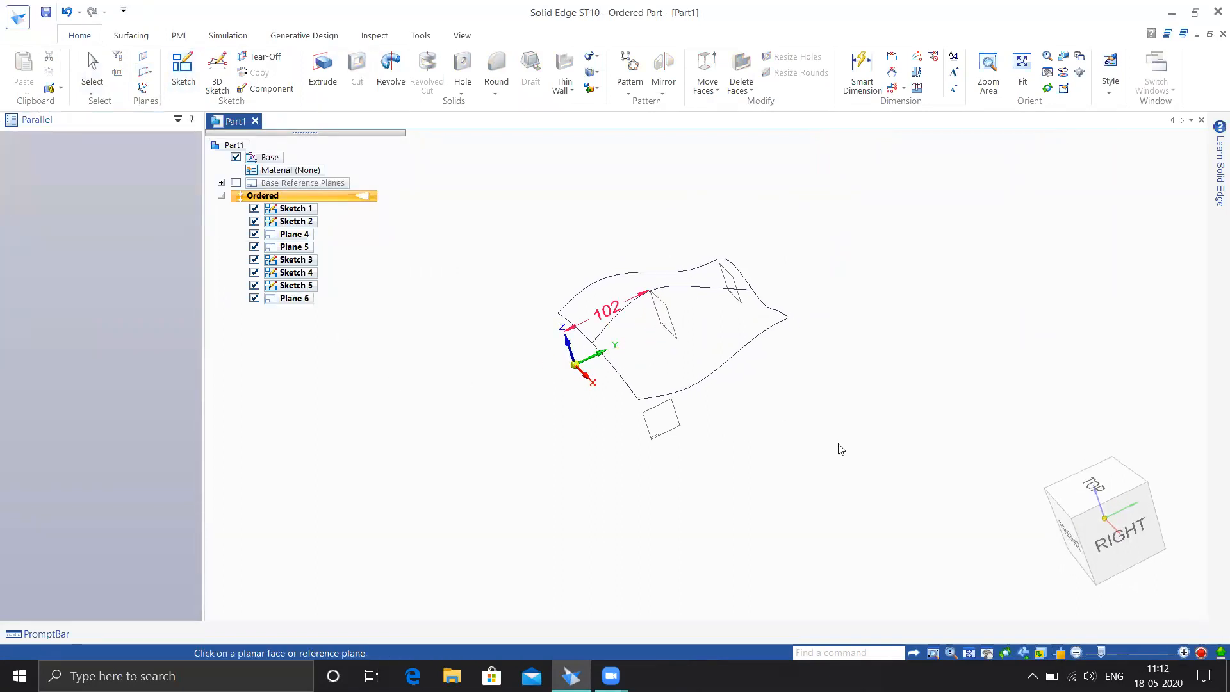
- Start a sketch on the new offset plane parallel to the front plane
click(183, 69)
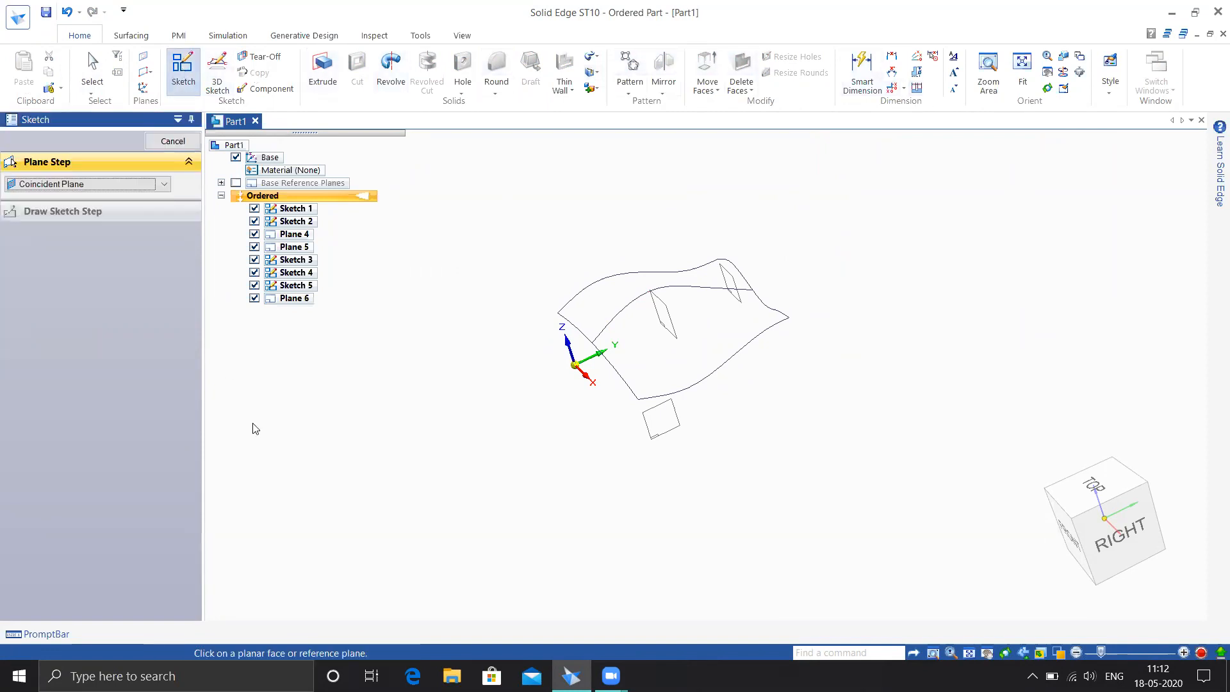
click(666, 325)
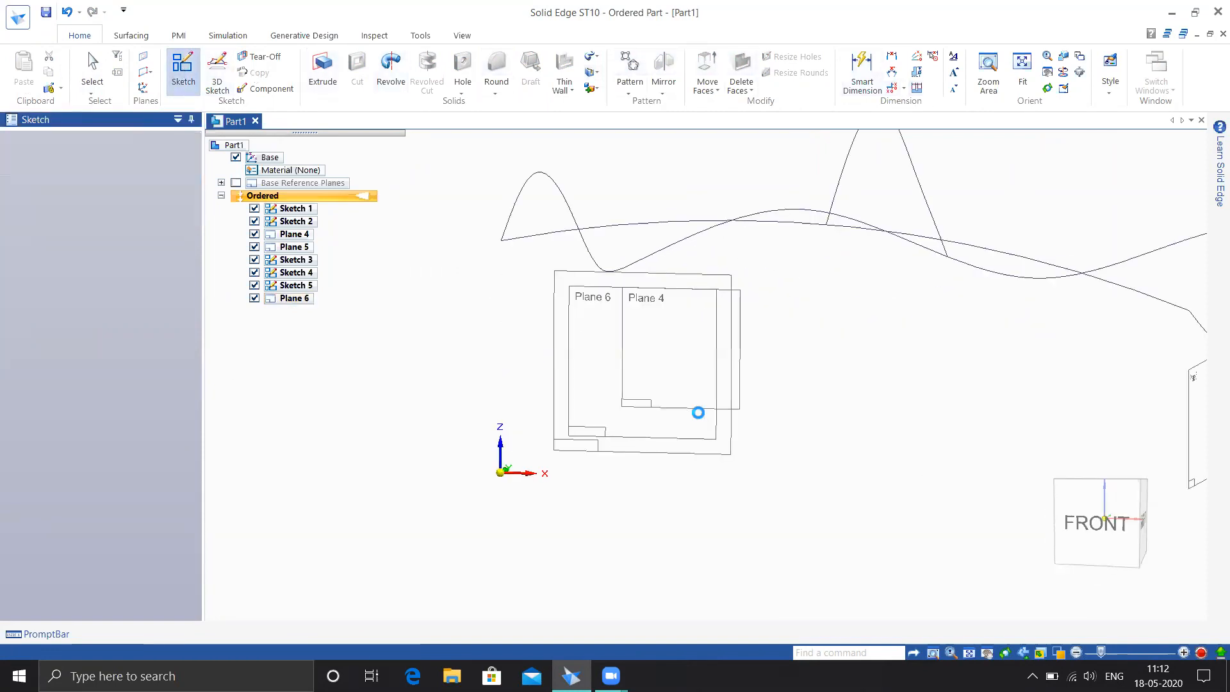
scroll(581, 410, down, 6)
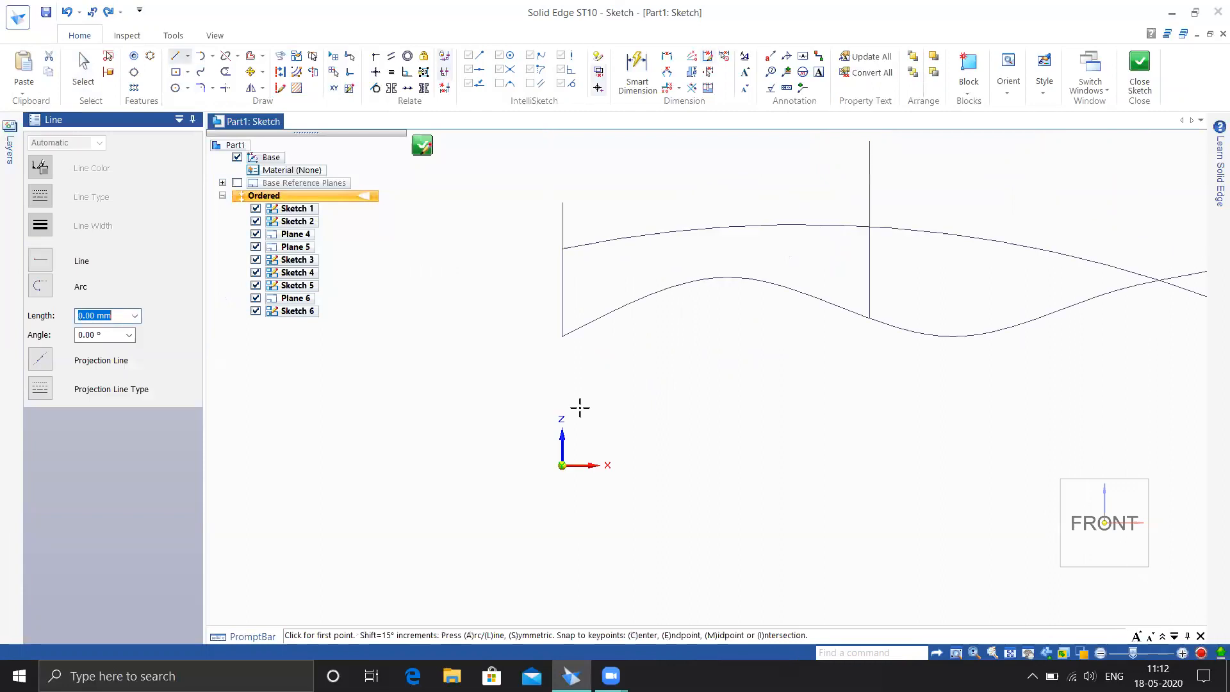
shift+middle_drag(724, 423, 664, 415)
mouse_move(744, 442)
middle_down()
mouse_move(666, 485)
mouse_move(660, 507)
middle_up()
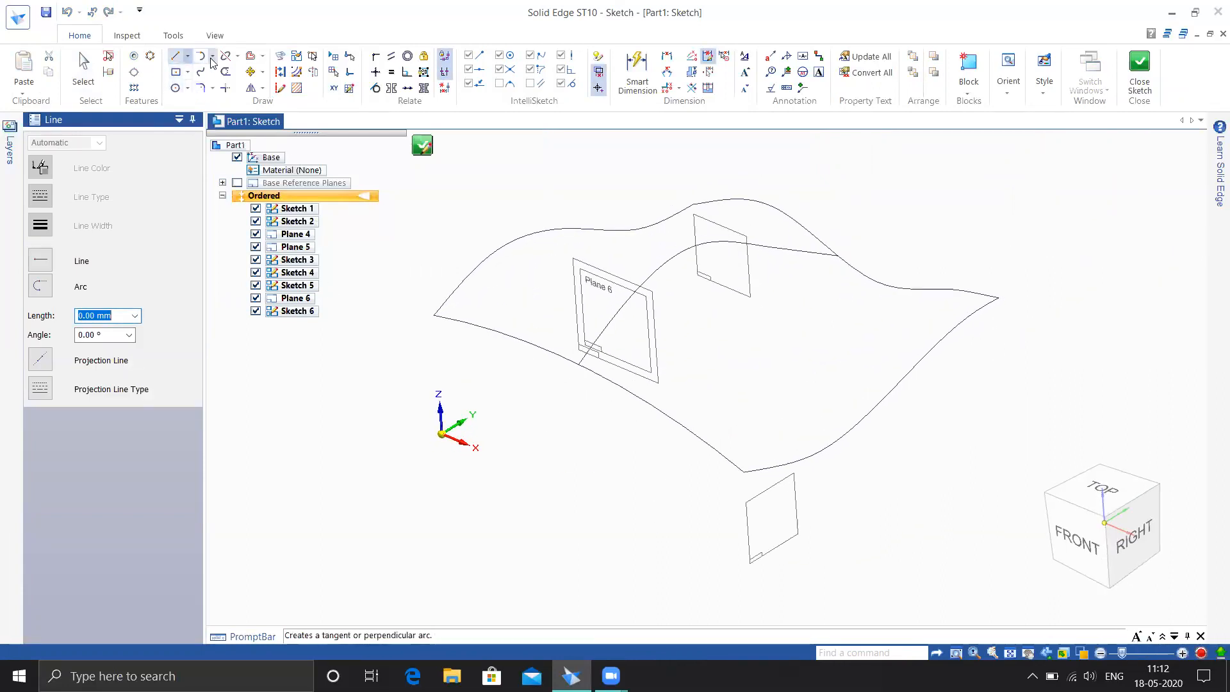
- Draw a three-point arc along X between the pierce points on the two opposite side boundary curves, bulging upward near the existing interior curve, and finish the sketch
click(212, 56)
click(215, 89)
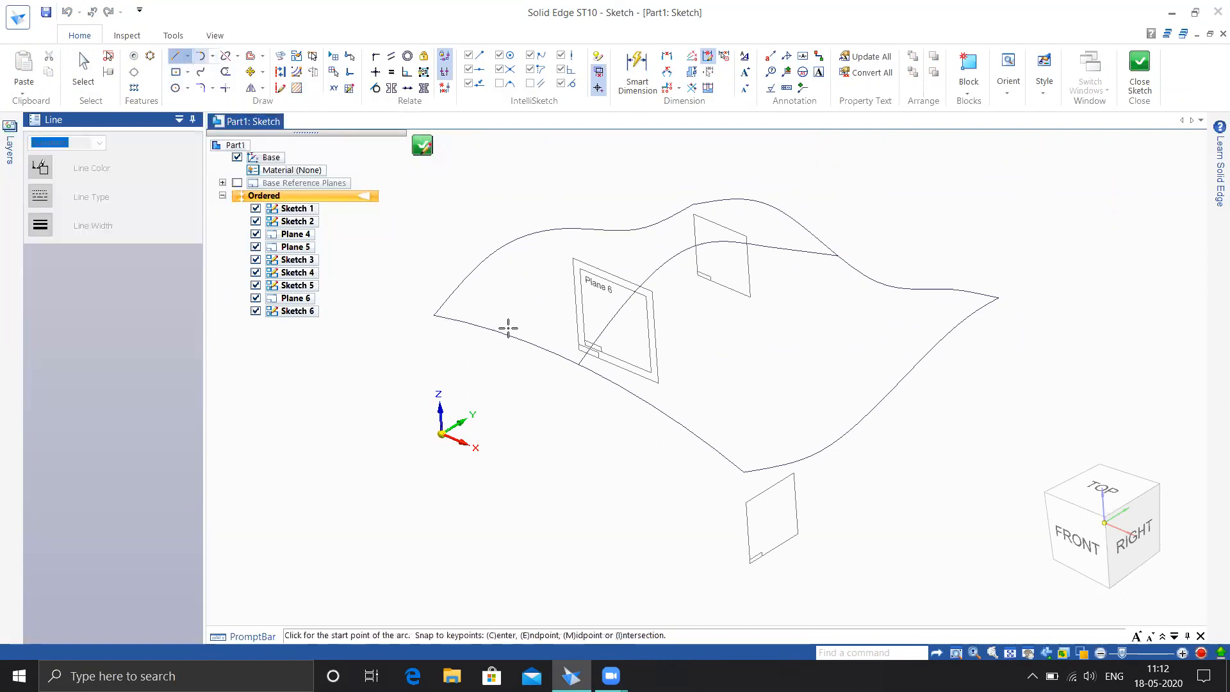
click(577, 228)
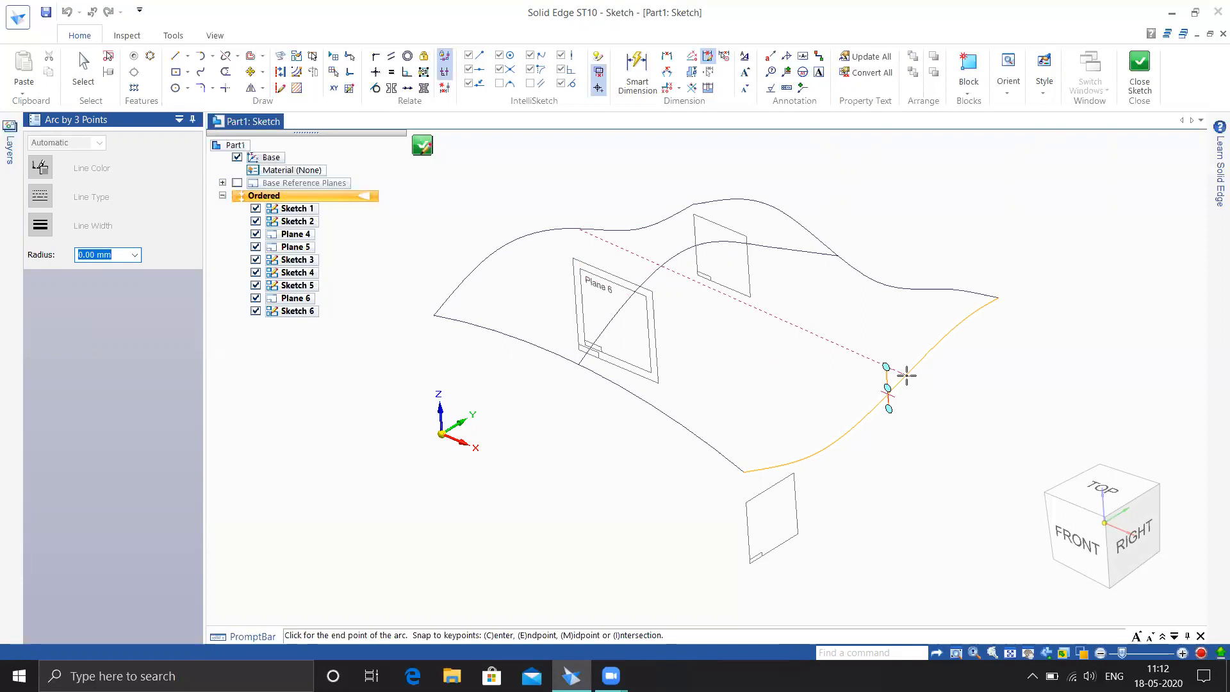
click(887, 394)
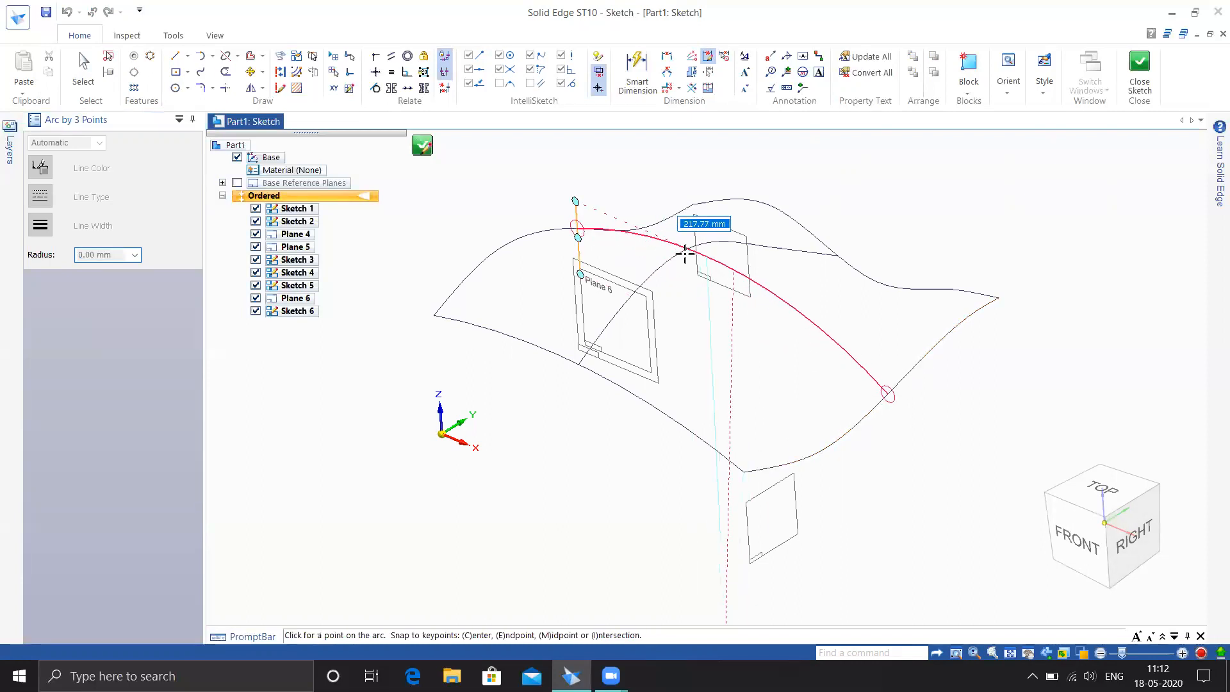
click(720, 240)
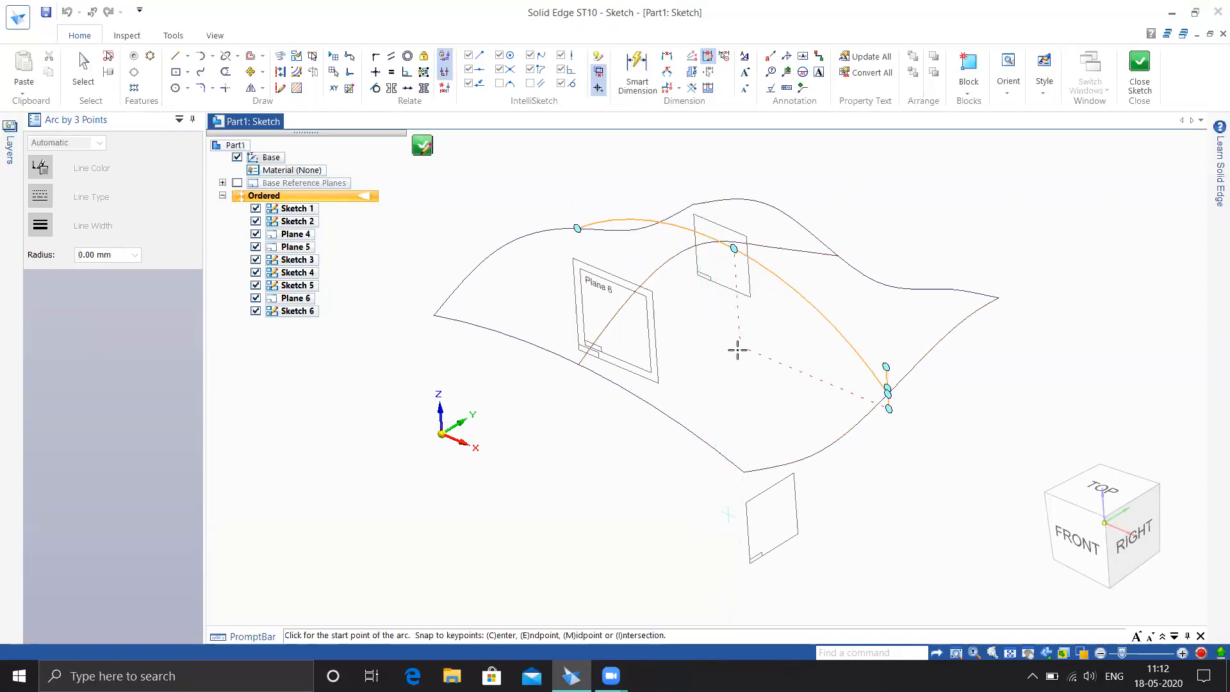
mouse_move(1005, 188)
middle_down()
mouse_move(1082, 166)
mouse_move(1025, 195)
middle_up()
click(1150, 66)
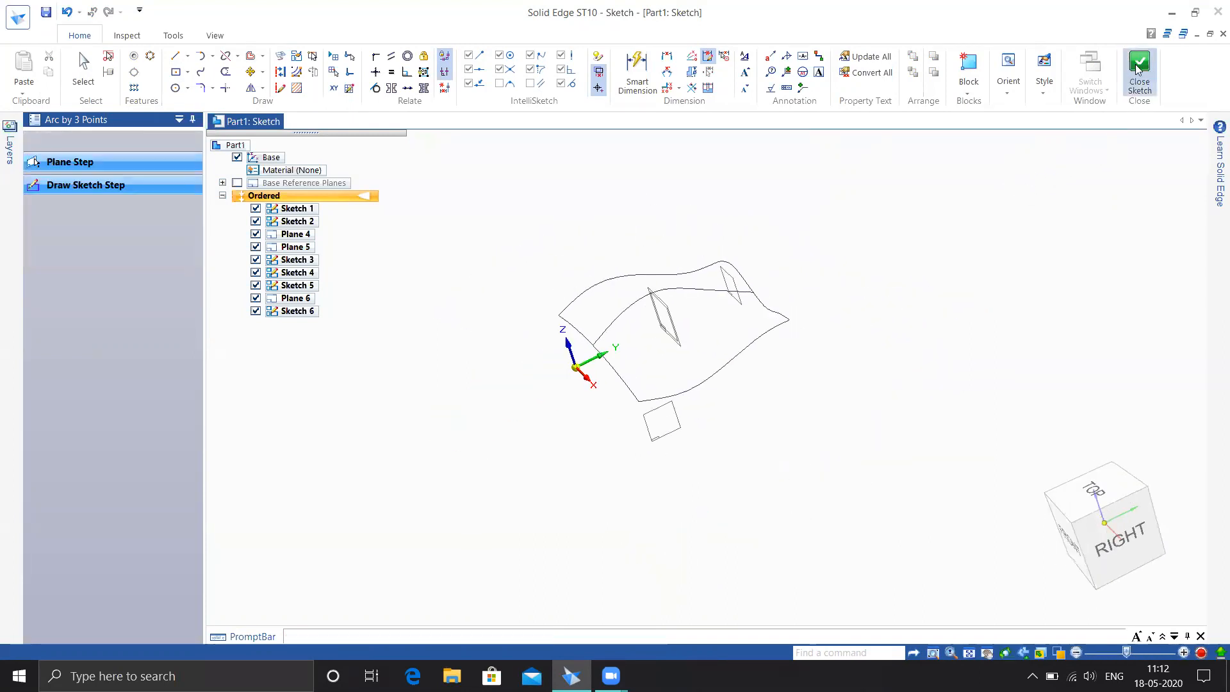
click(165, 144)
key(Escape)
- Try to define a bounded surface from the wireframe's outer boundary curves
middle_drag(762, 497, 801, 417)
click(148, 39)
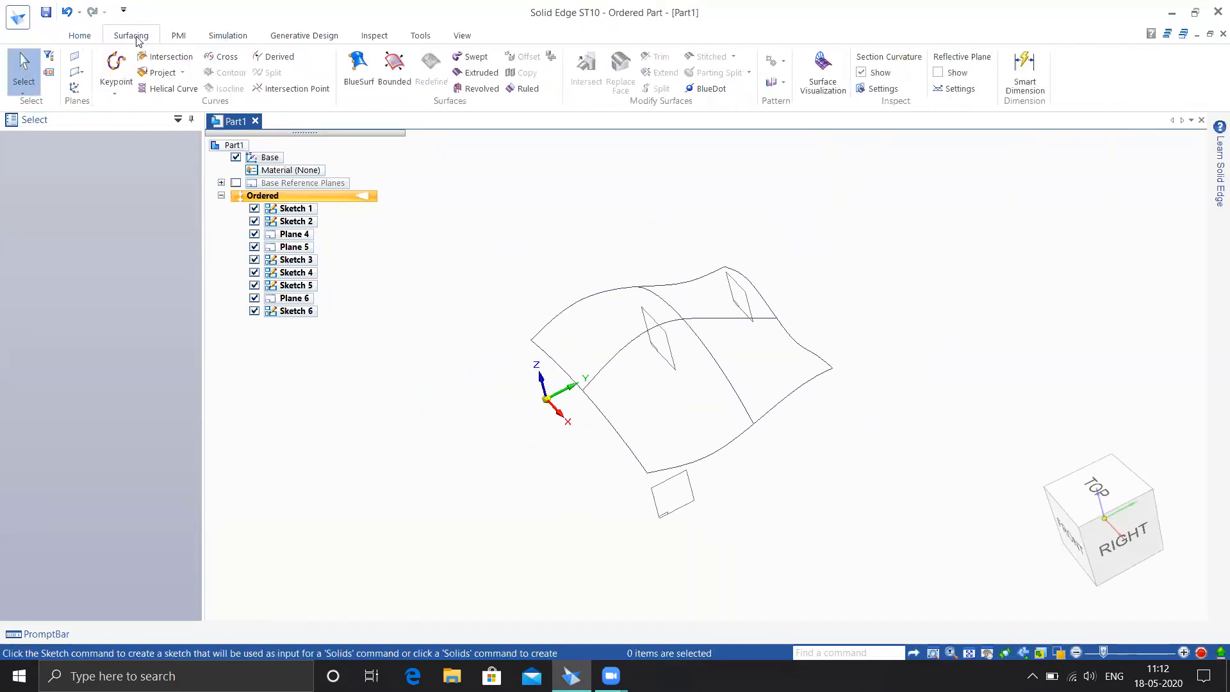
click(394, 68)
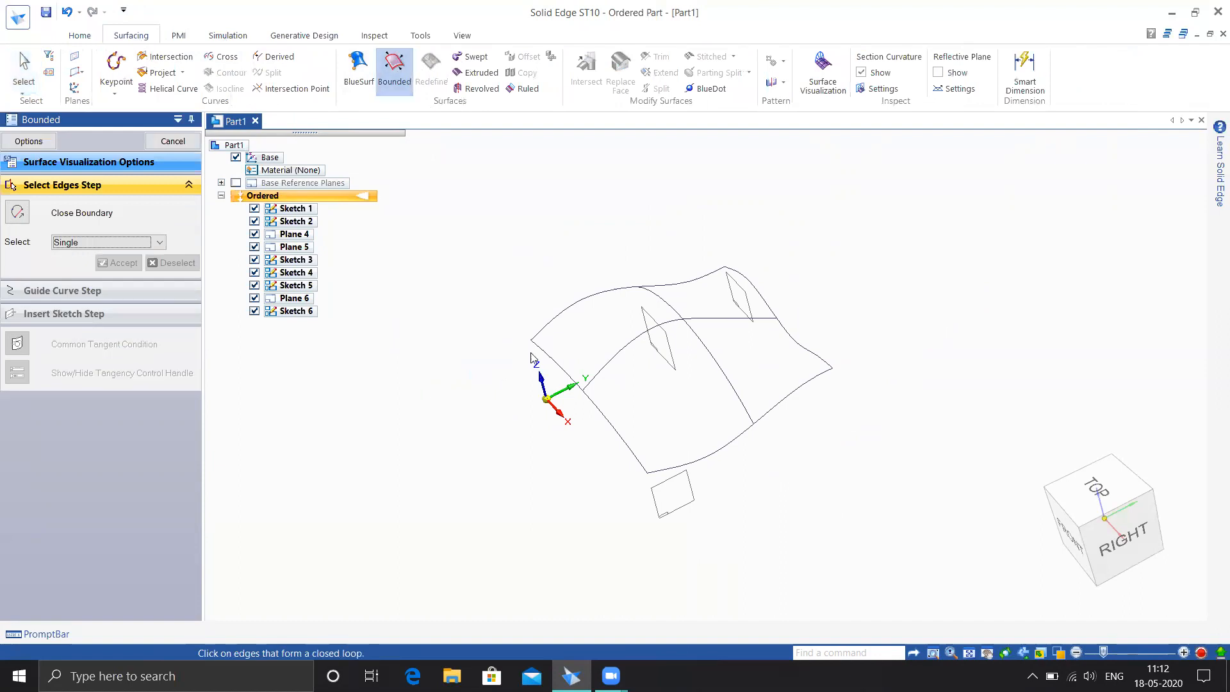
click(547, 330)
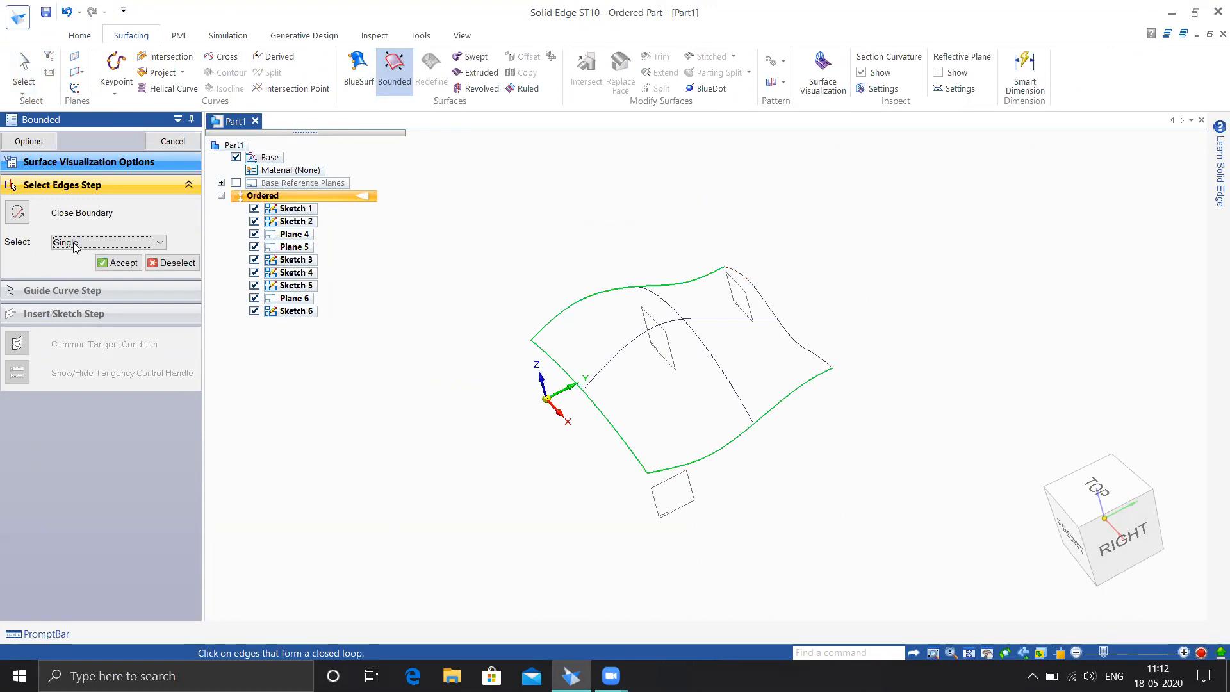
click(114, 264)
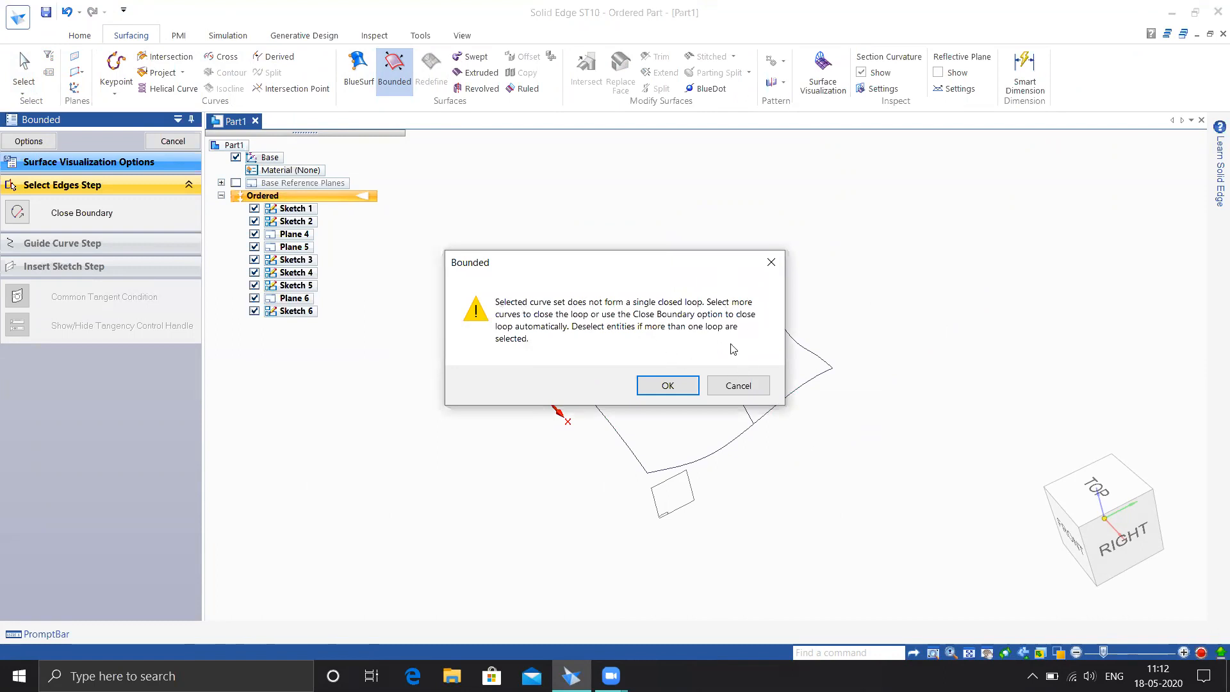
click(716, 384)
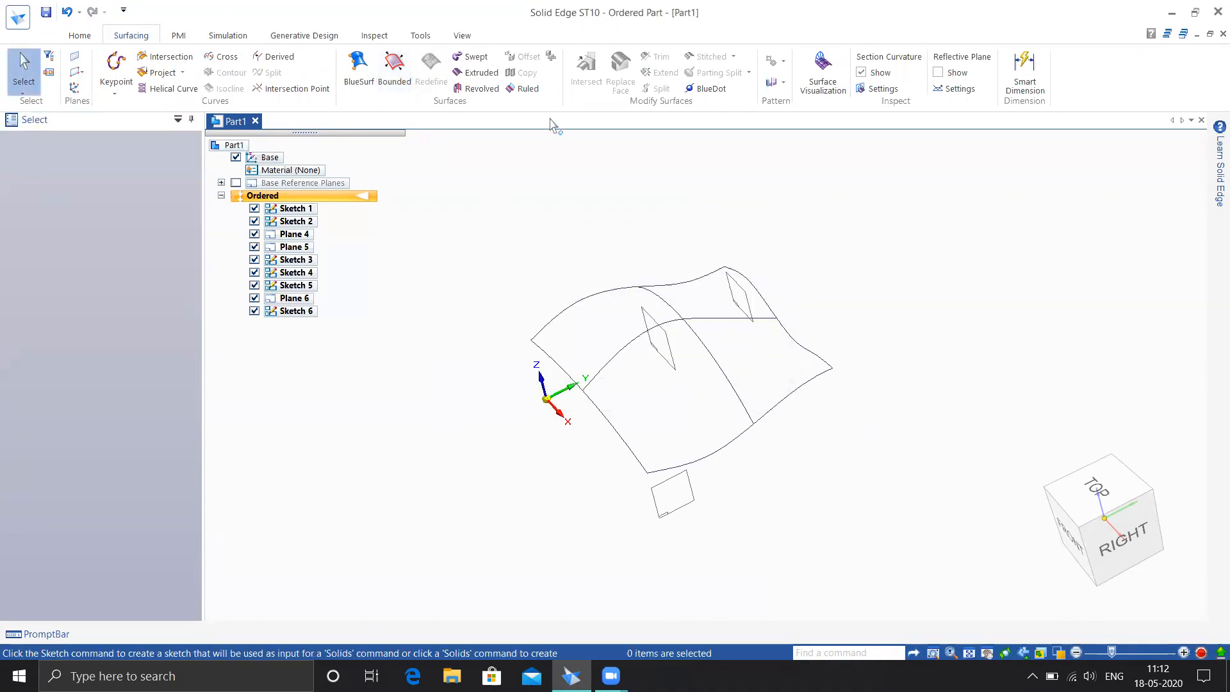
- Define a bounded surface from the wireframe's four outer boundary curves, check its preview against the interior curves and accept the edges
click(394, 67)
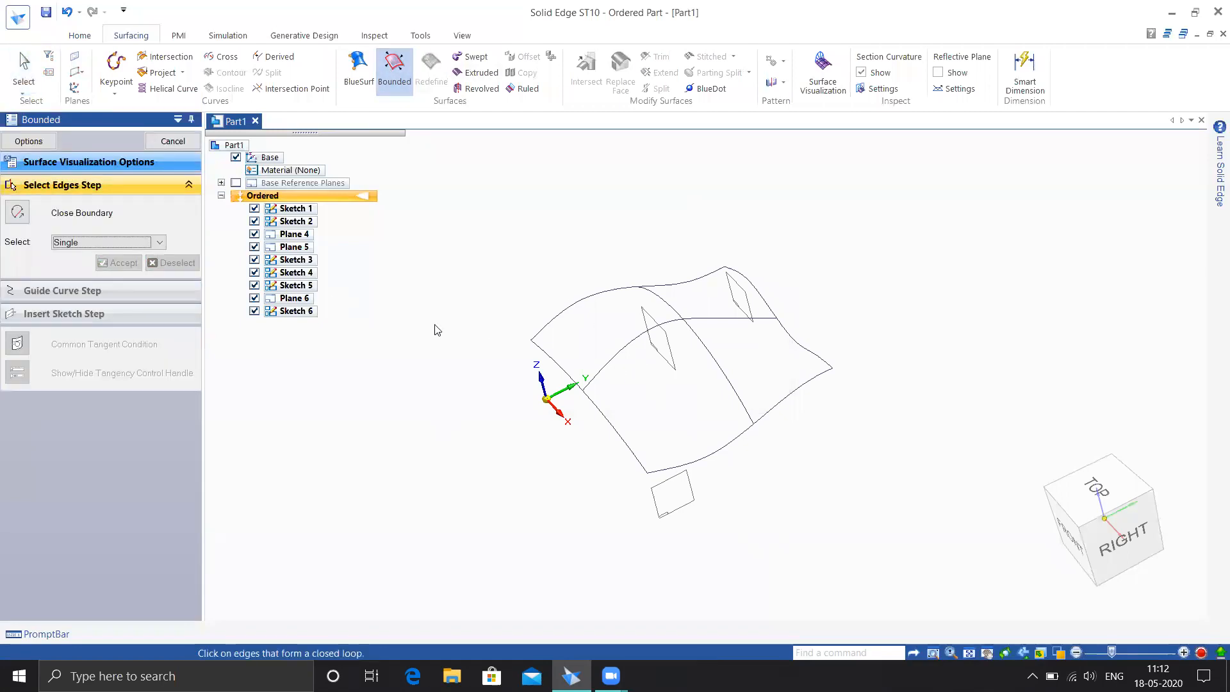
click(552, 323)
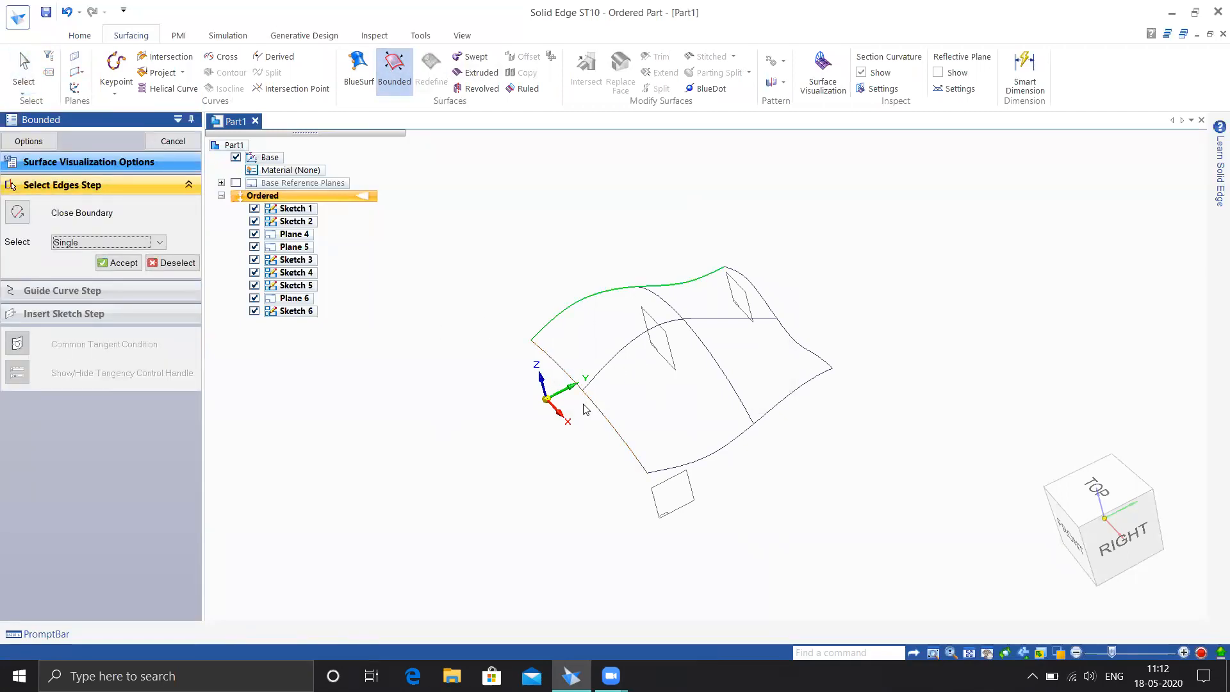
click(815, 359)
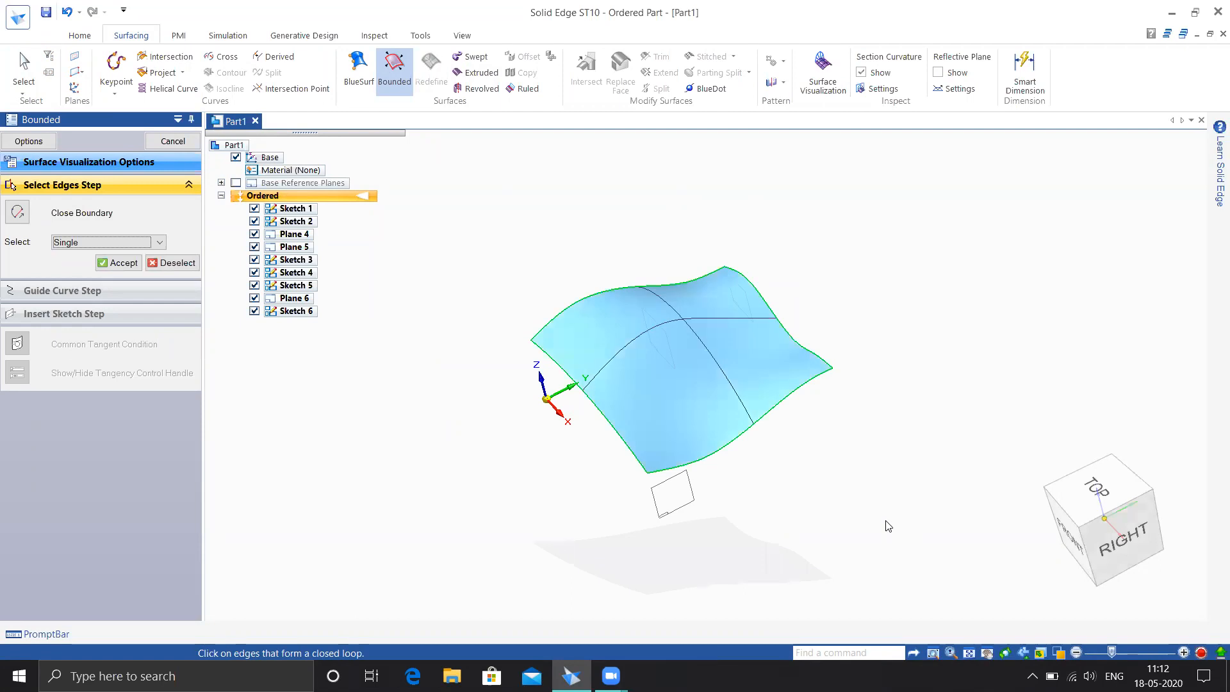
middle_drag(884, 522, 617, 371)
scroll(616, 368, up, 4)
middle_drag(725, 361, 700, 328)
middle_drag(784, 436, 780, 336)
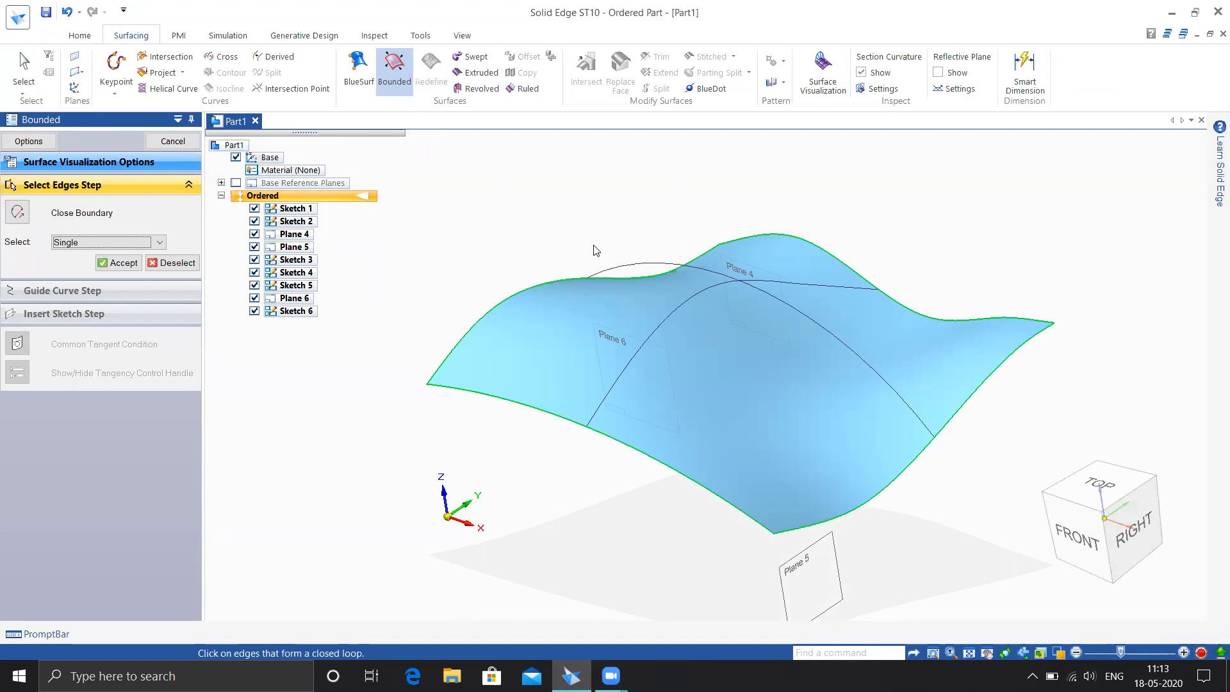
click(118, 263)
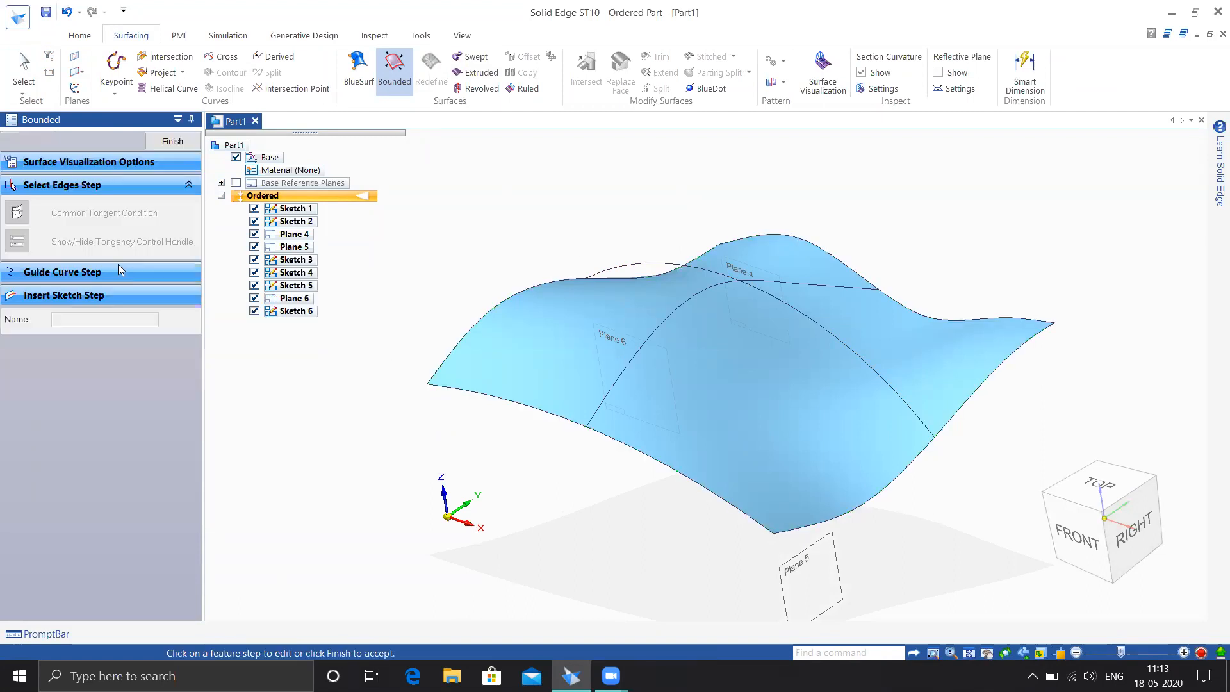
- Add the two crossing interior curves as guide curves of the bounded surface, then finish the feature and leave the command
click(55, 274)
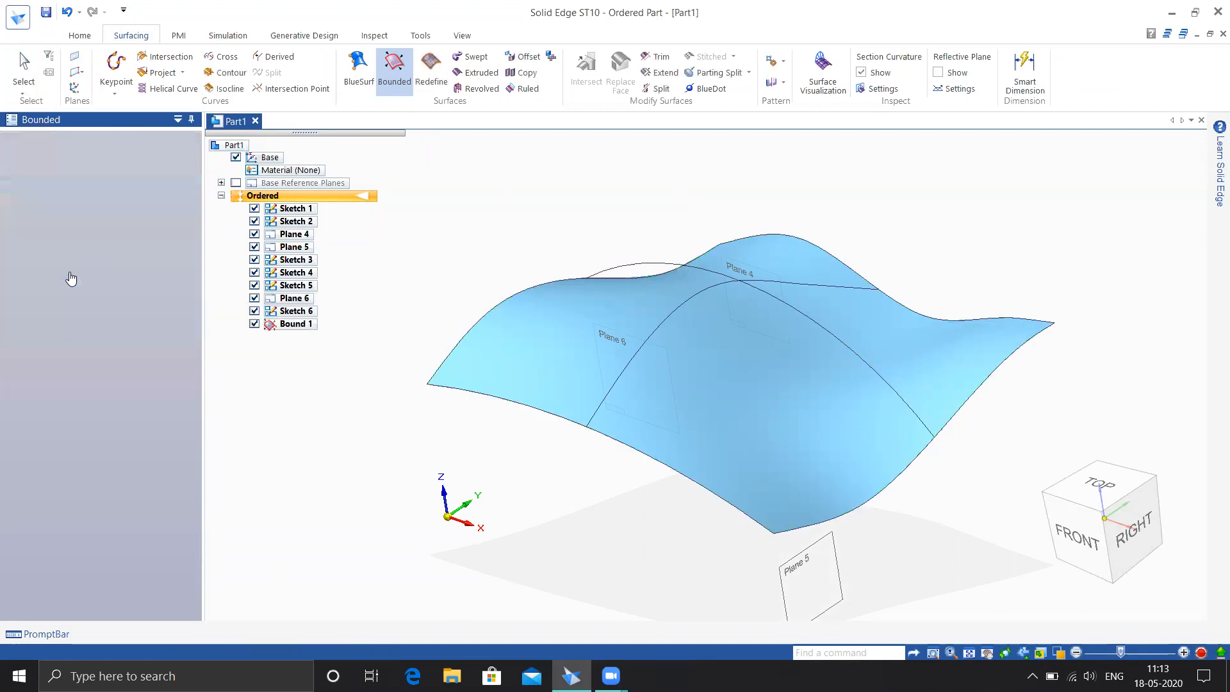
click(677, 307)
middle_drag(607, 507, 805, 426)
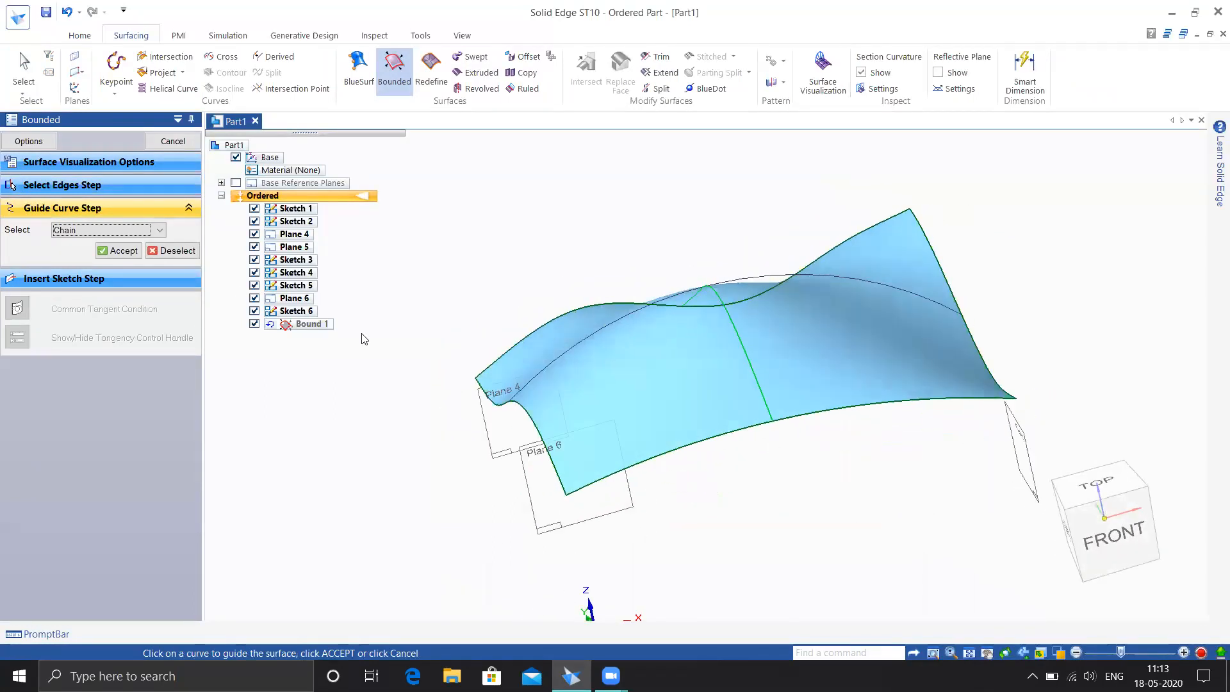
click(578, 343)
middle_drag(830, 487, 566, 363)
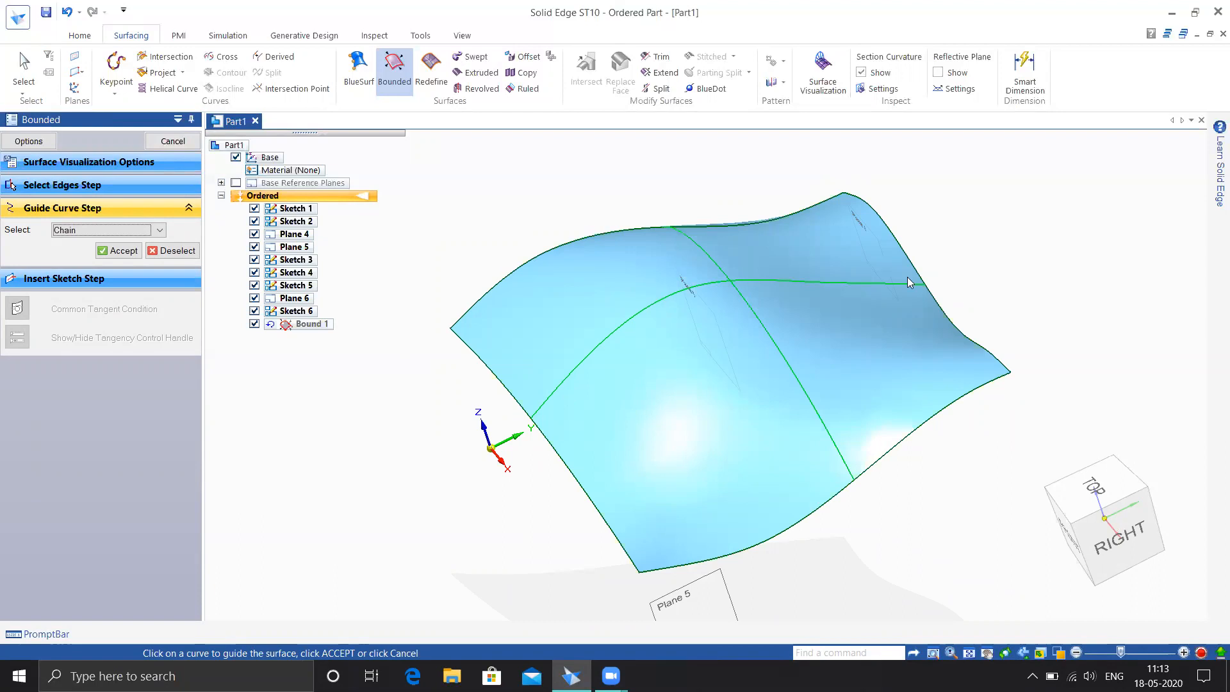
middle_drag(937, 464, 643, 504)
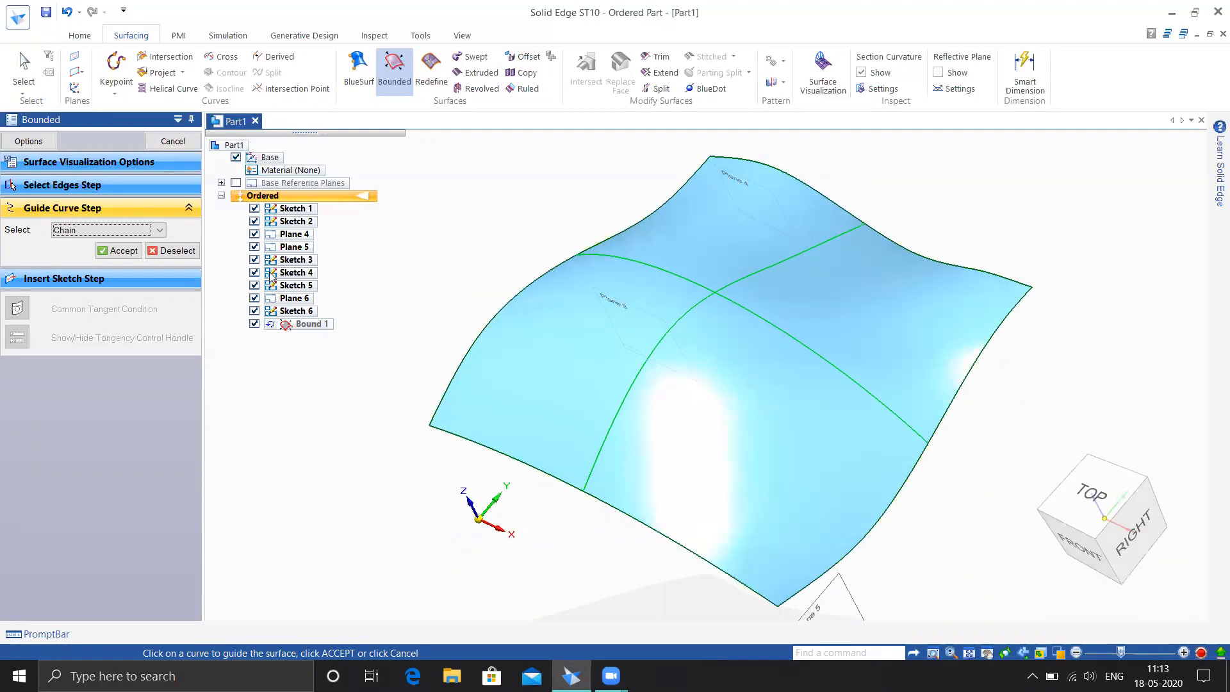
click(124, 250)
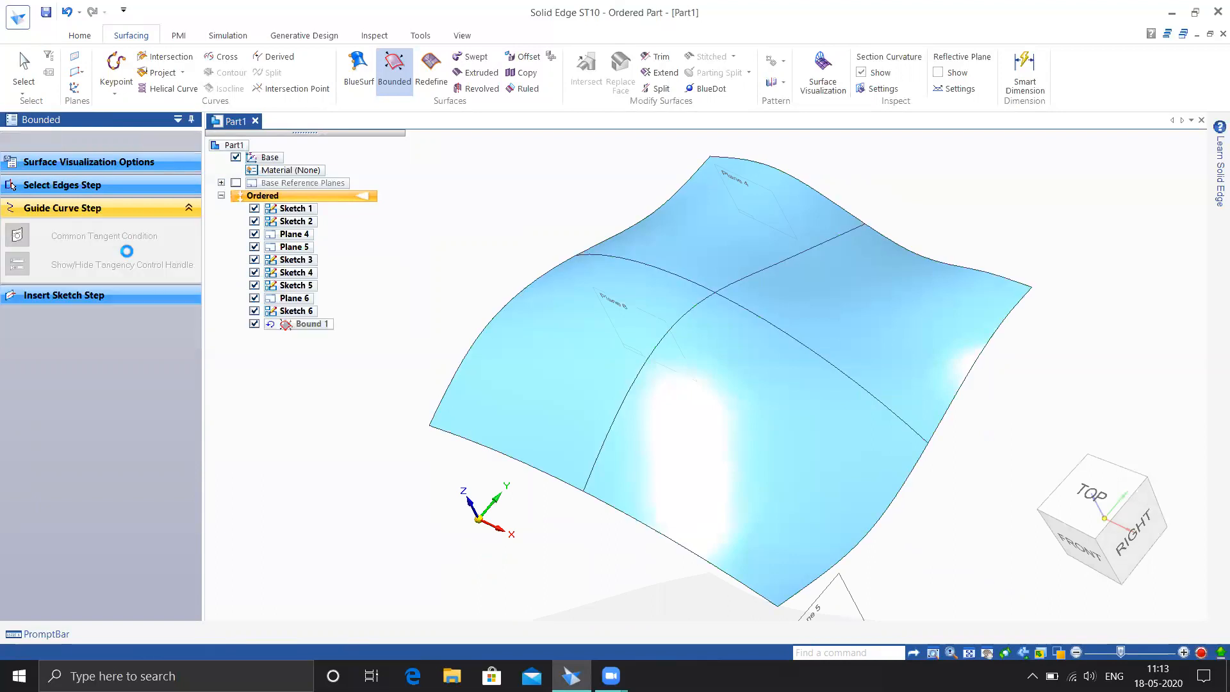
click(161, 141)
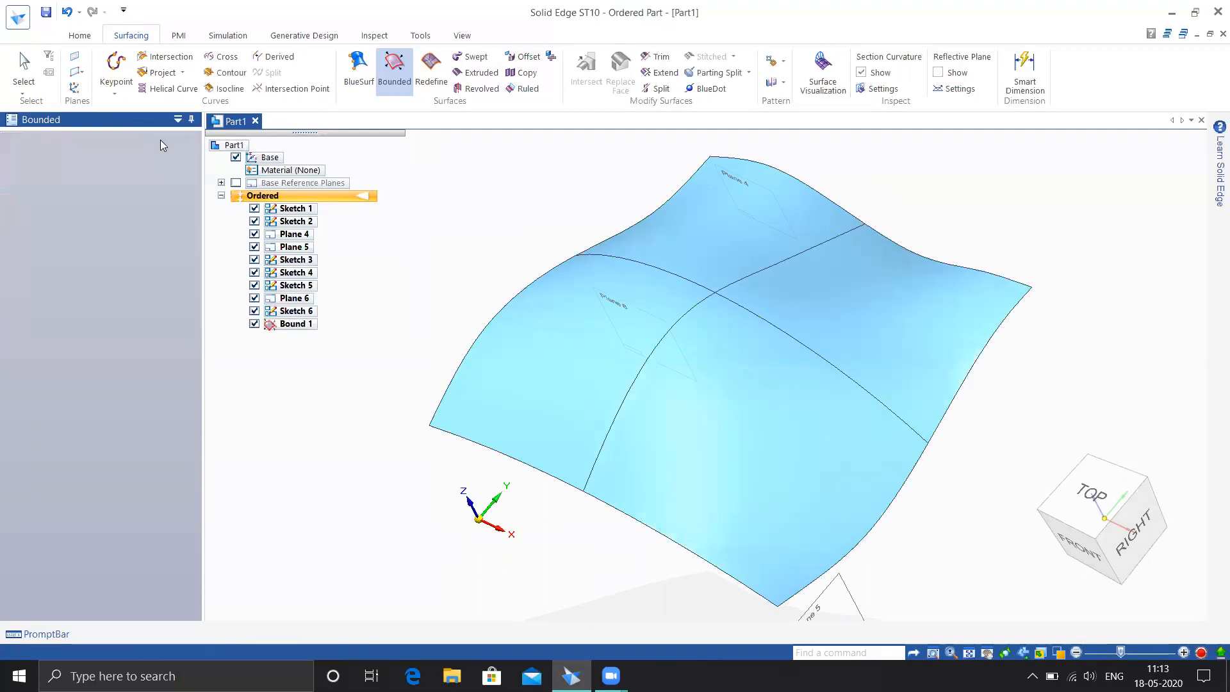
scroll(505, 390, down, 4)
shift+middle_drag(468, 398, 503, 351)
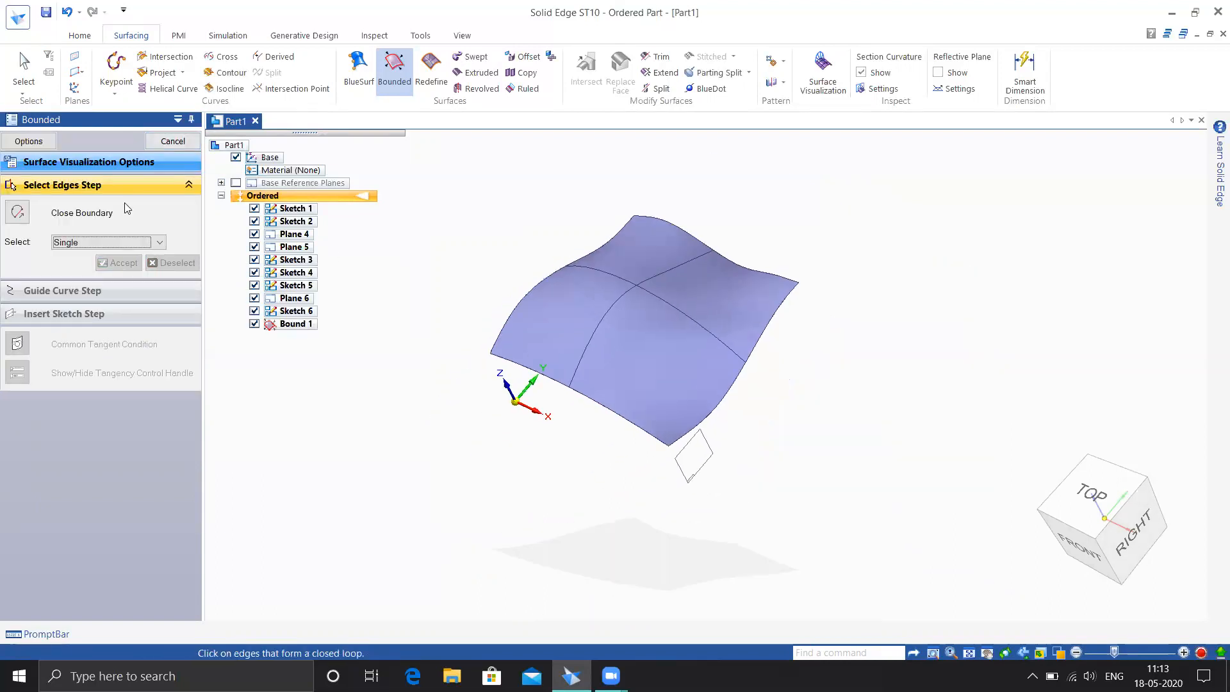
click(169, 141)
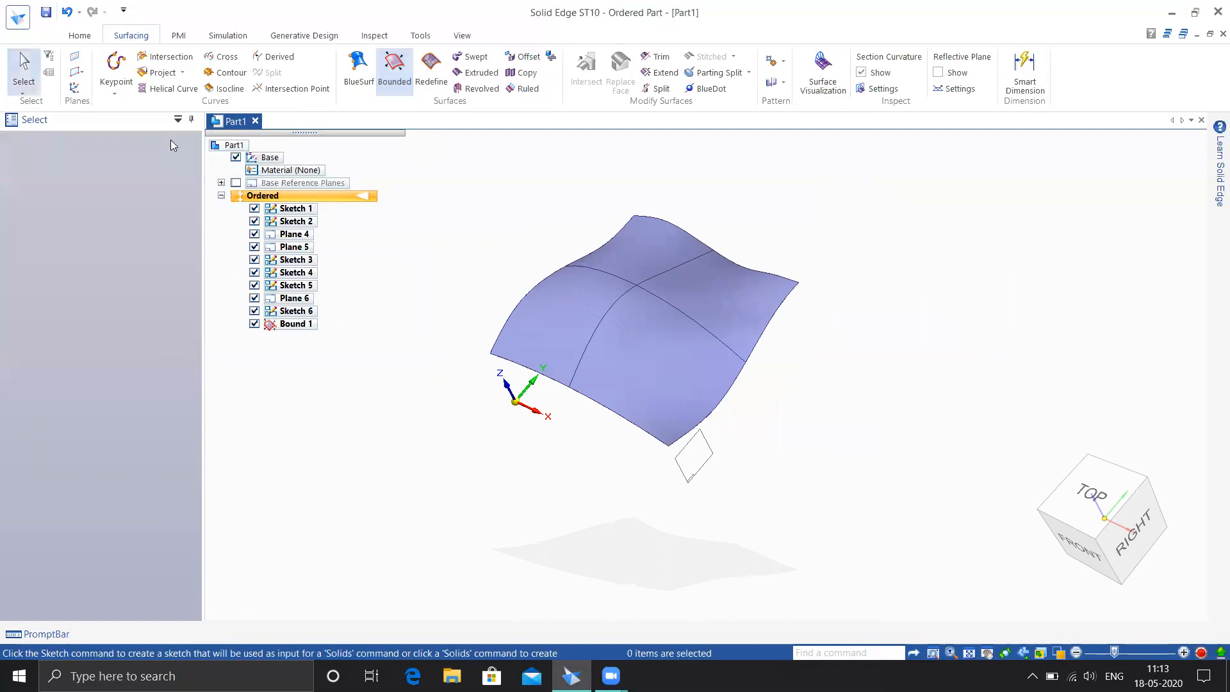
- Create a new ISO Metric Part document
click(20, 27)
click(35, 98)
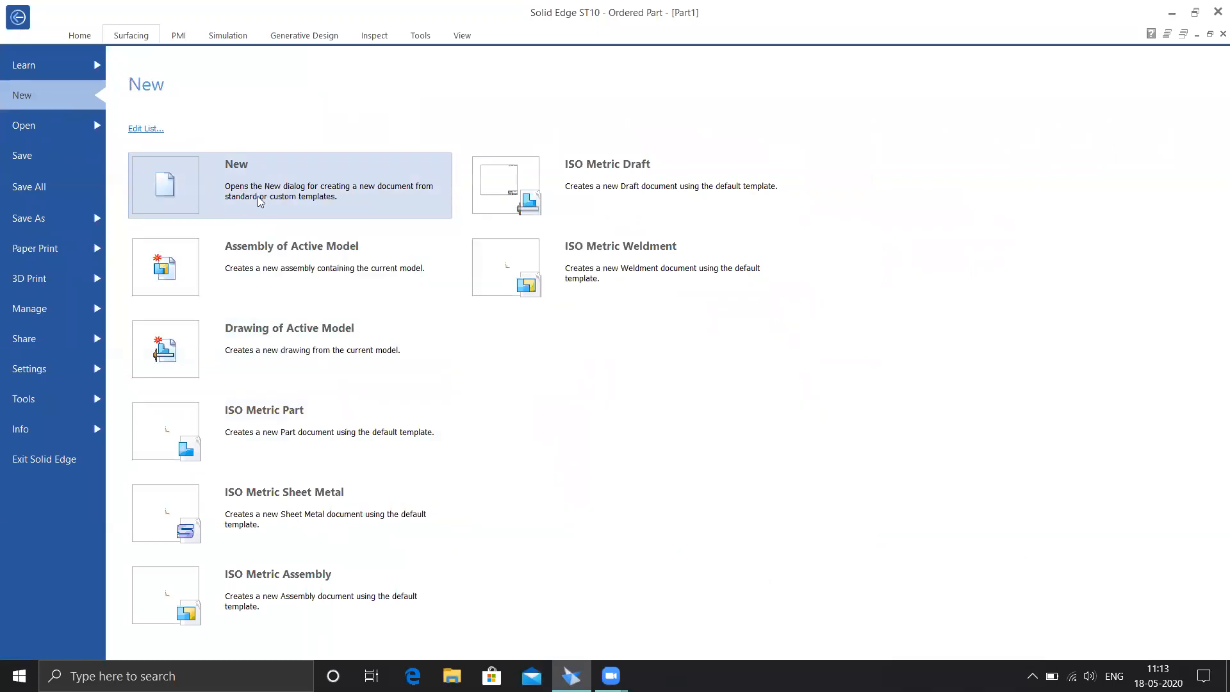
click(262, 426)
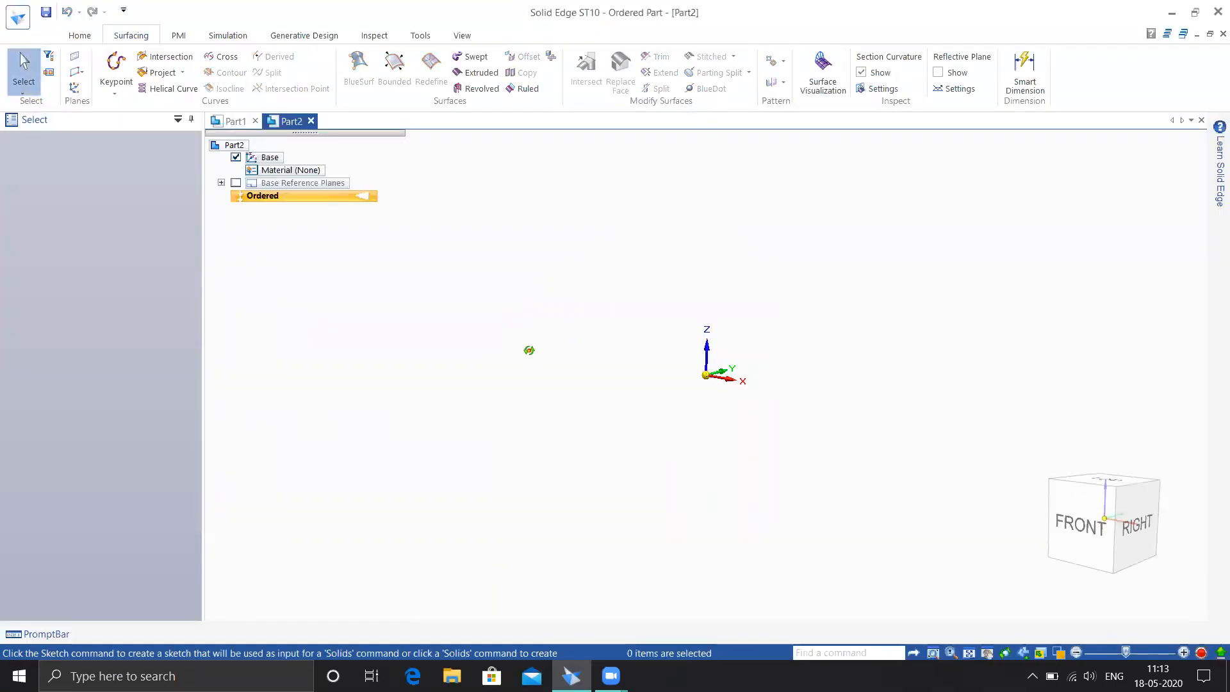
- Sketch two separate circles on the top plane, a larger one on the negative X side and a smaller one on the positive X side
click(79, 36)
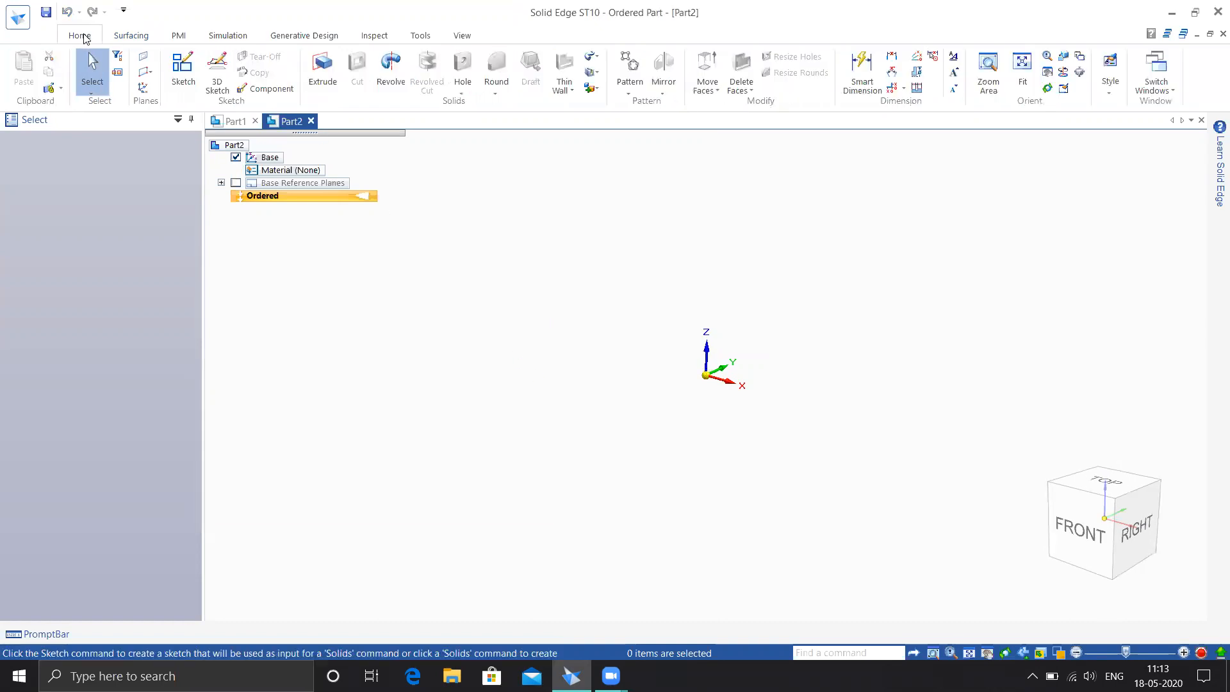
click(184, 71)
click(748, 383)
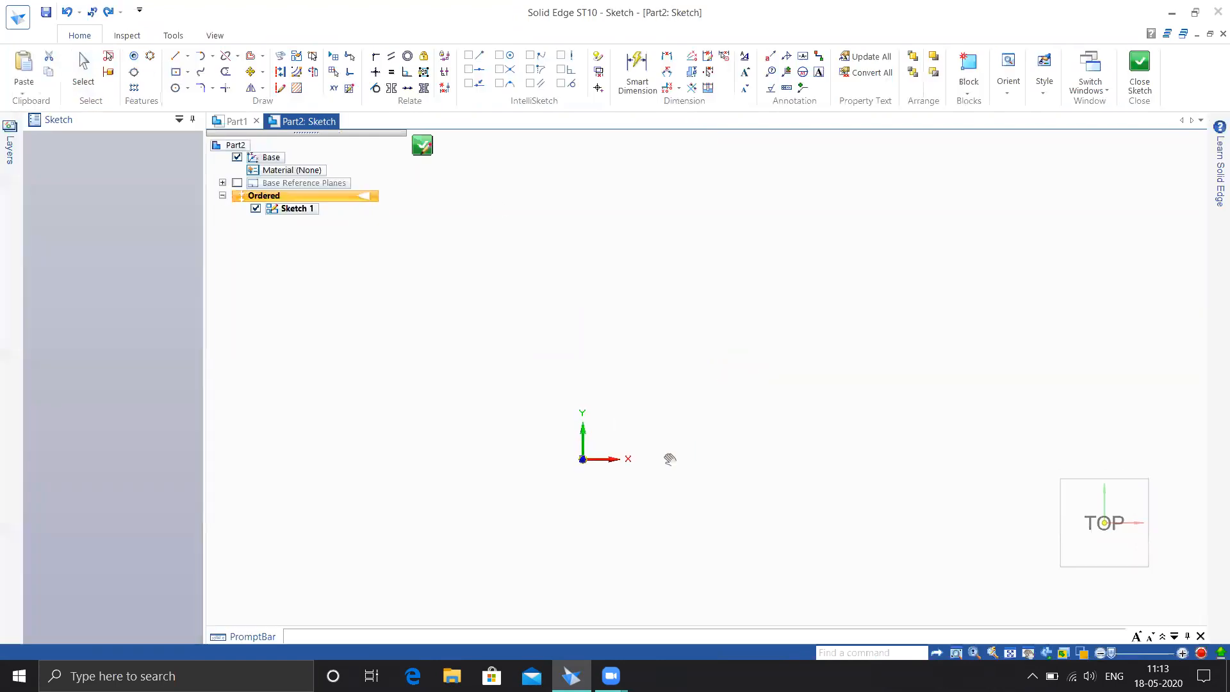
click(176, 88)
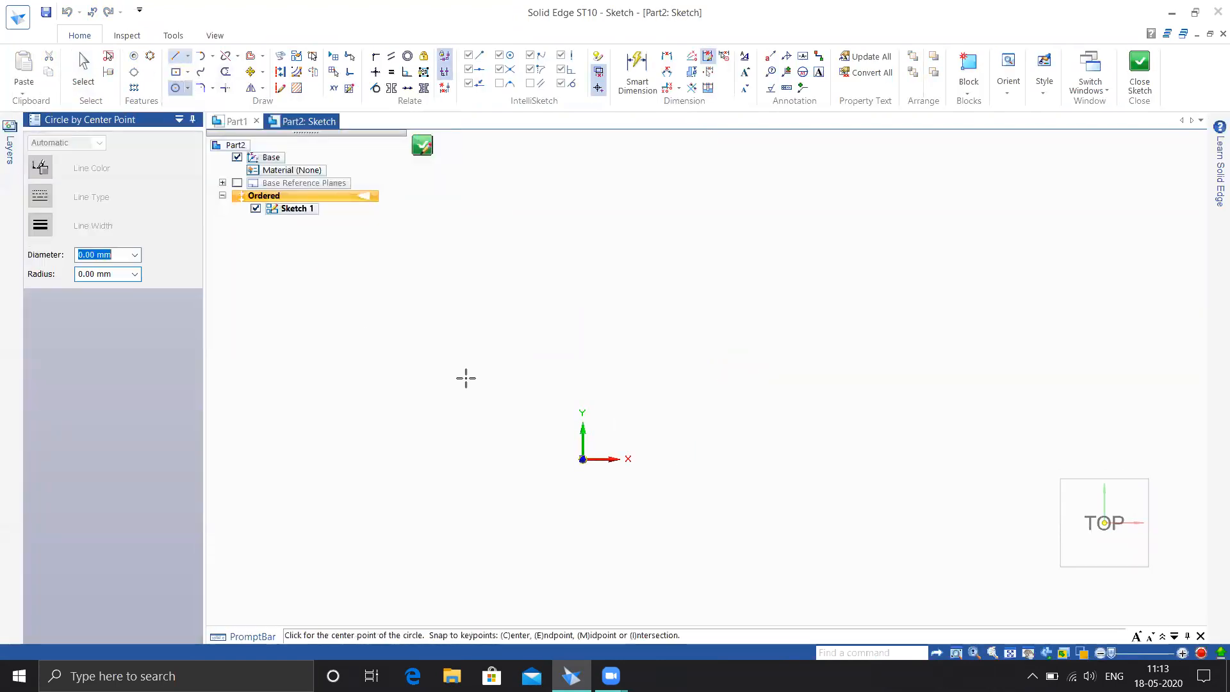
click(474, 319)
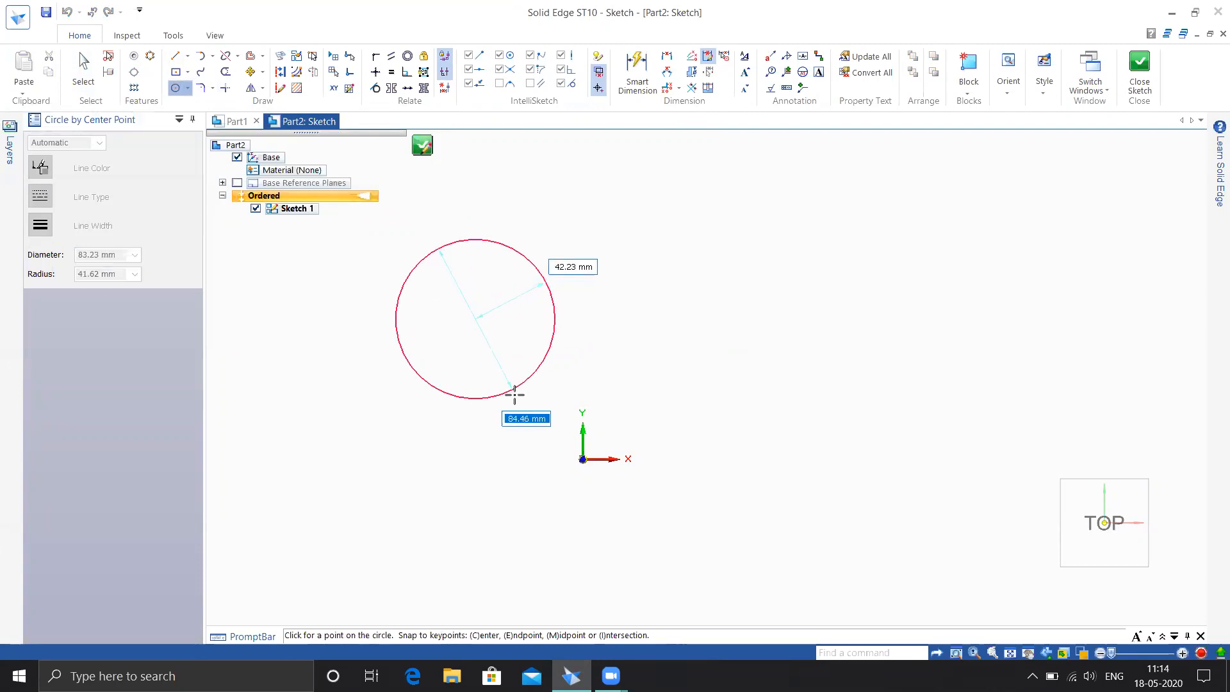
click(524, 418)
click(709, 305)
click(713, 372)
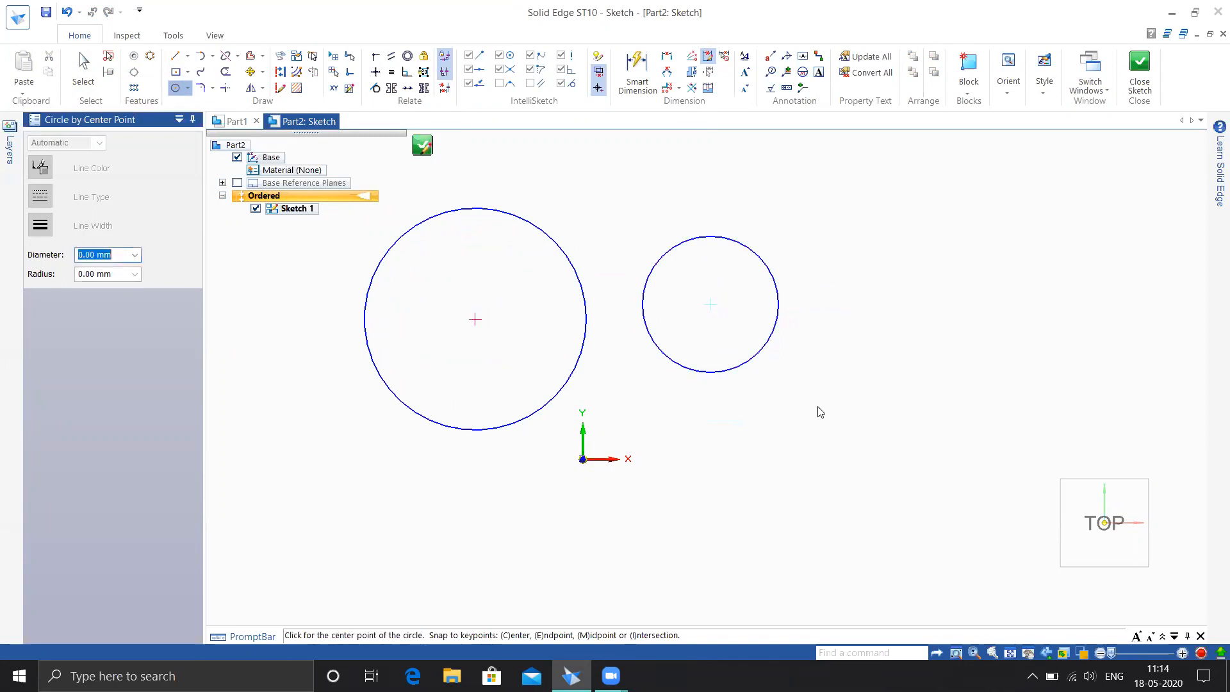
key(Escape)
key(c)
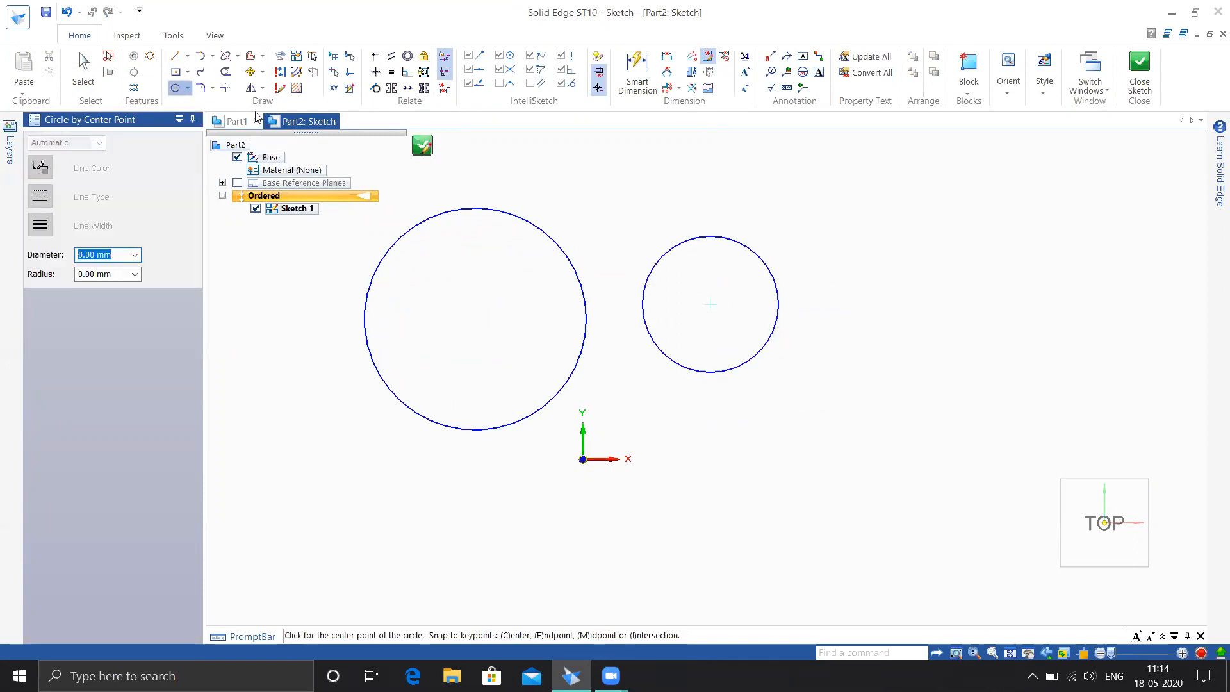
- Sketch two three-point arcs spanning both circles, one above with a radius of about 234 mm and one bulging downward below them
click(212, 56)
click(250, 88)
click(386, 210)
click(822, 255)
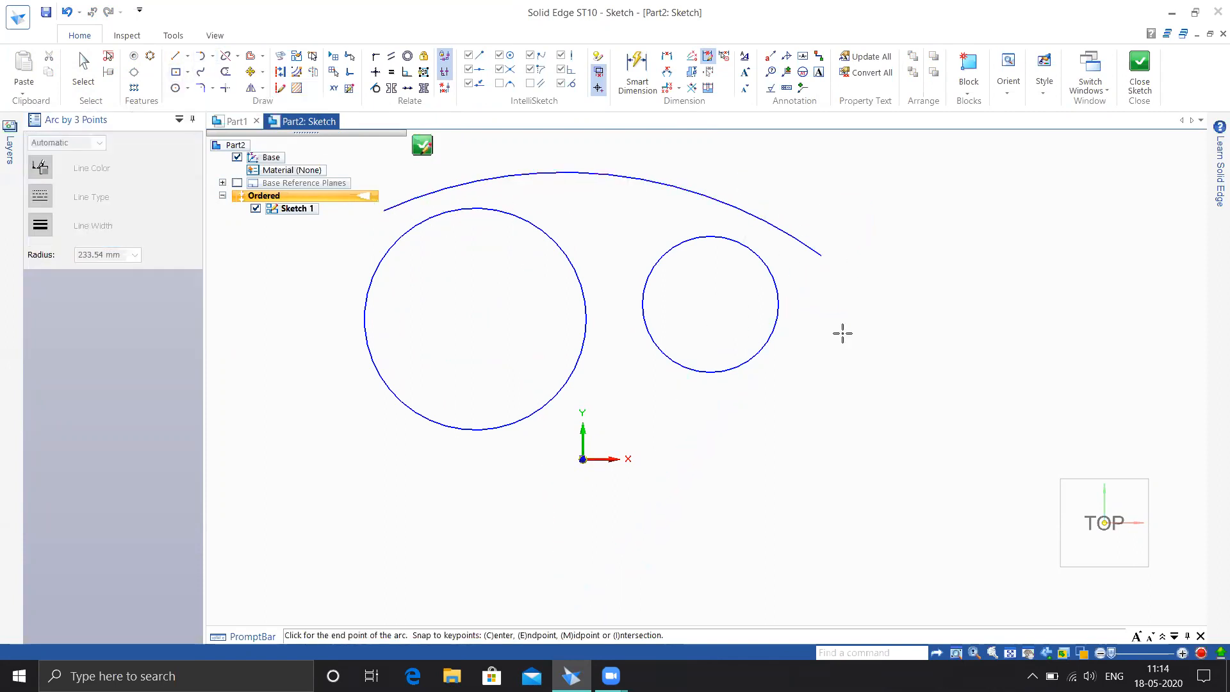
click(380, 440)
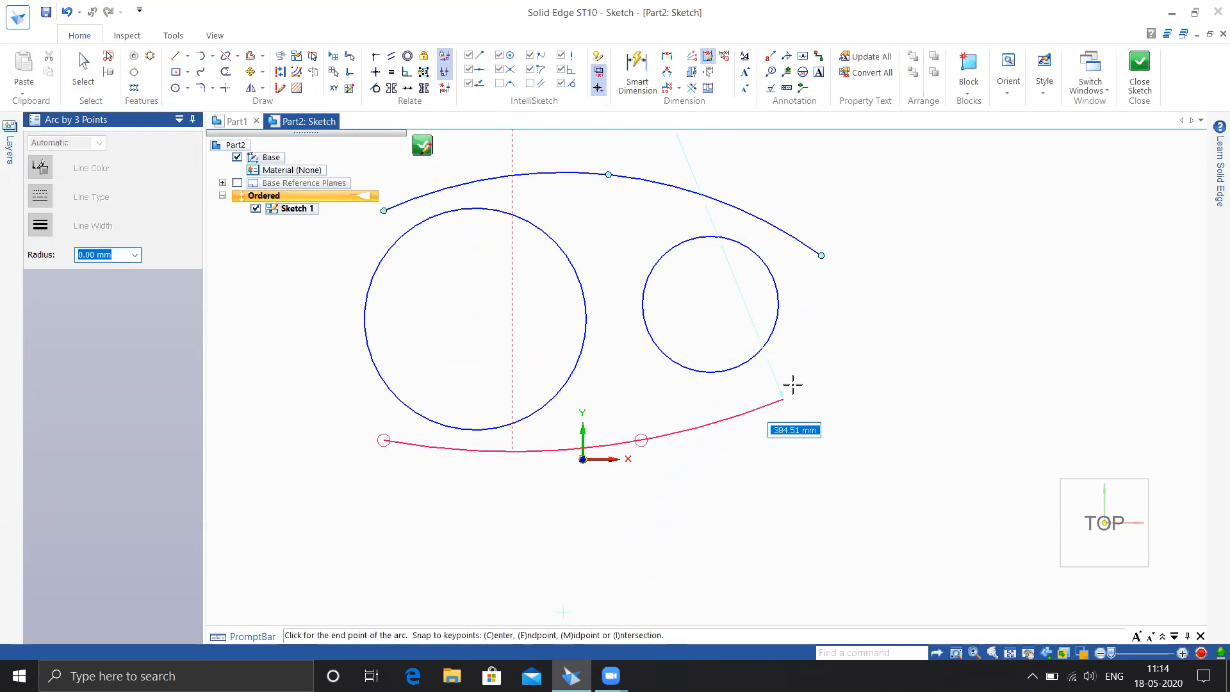
click(821, 372)
key(Escape)
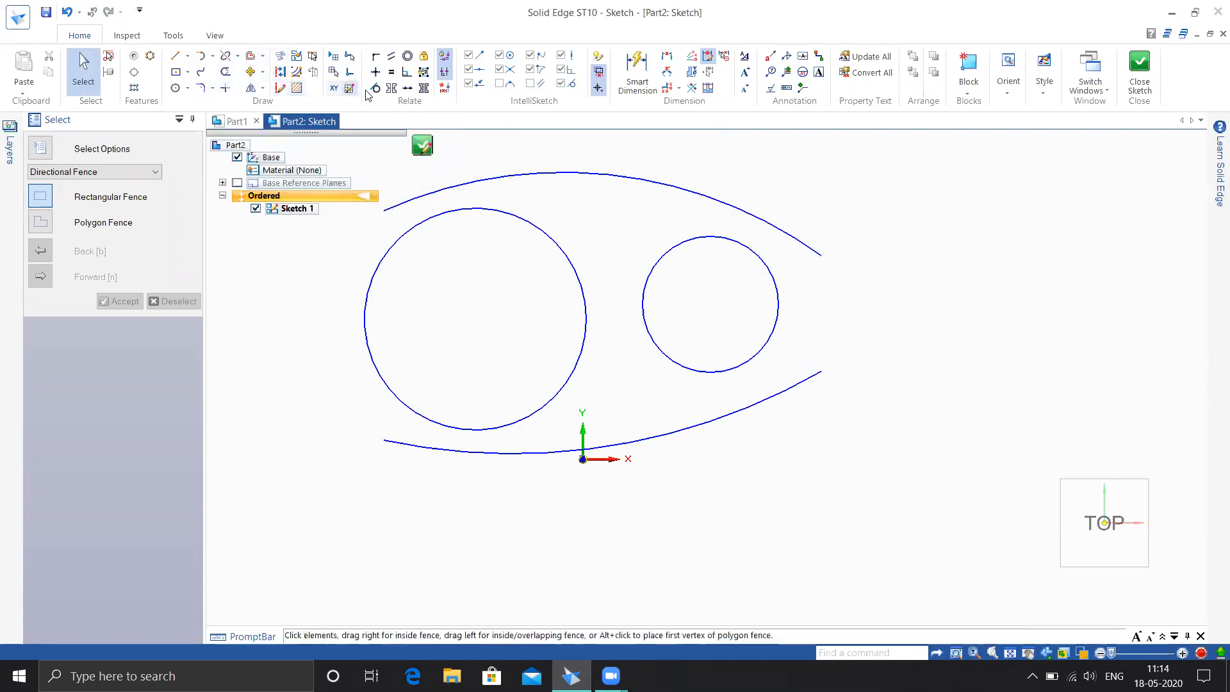
- Make the upper arc tangent to both the larger and the smaller circle
click(376, 88)
click(471, 205)
click(729, 236)
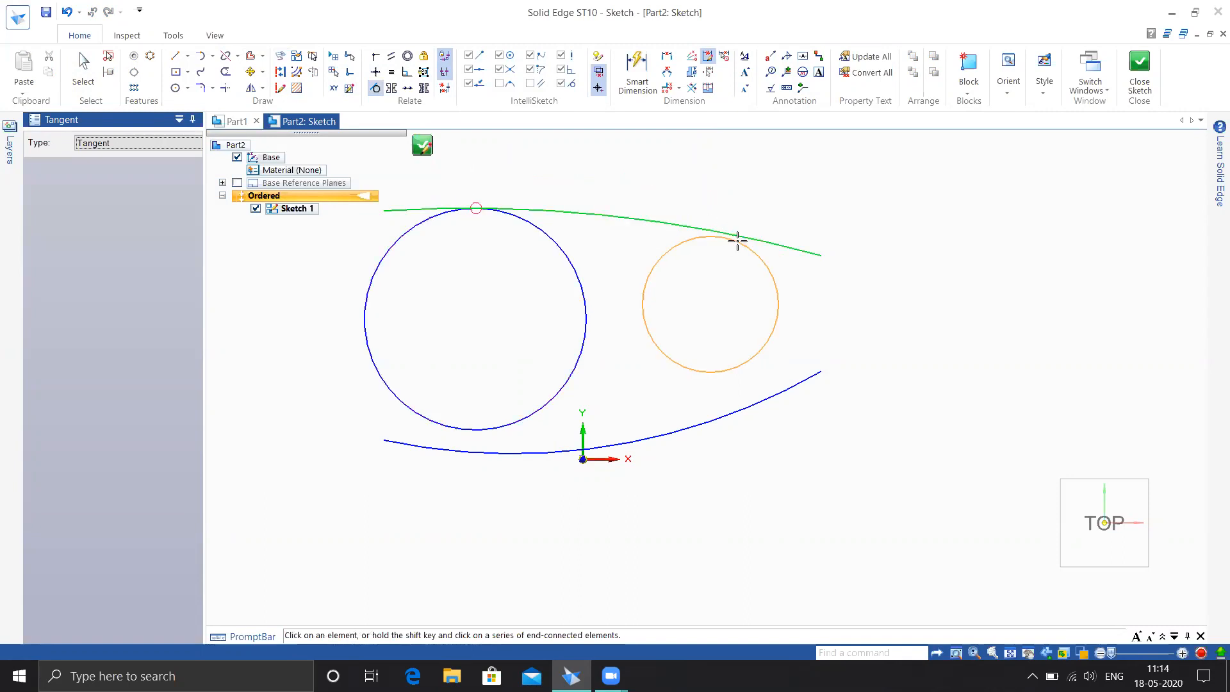
click(736, 239)
- Try to make the lower arc tangent to the smaller circle, and undo that relation
click(762, 403)
click(747, 359)
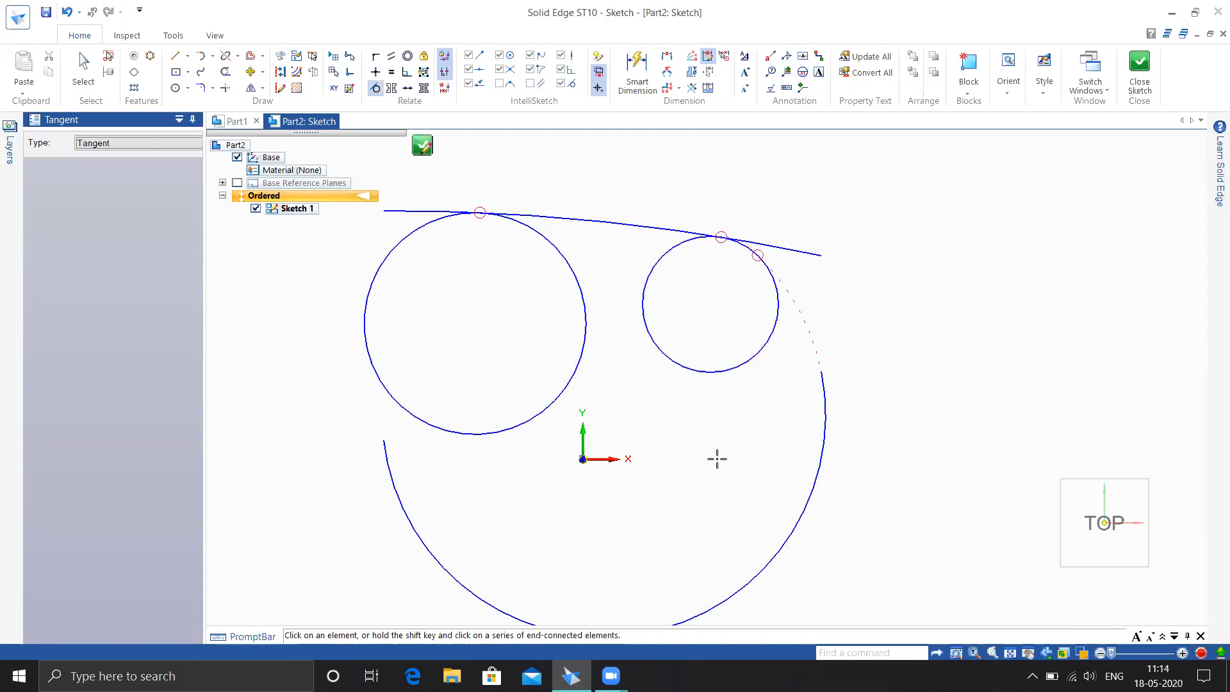
key(ctrl+z)
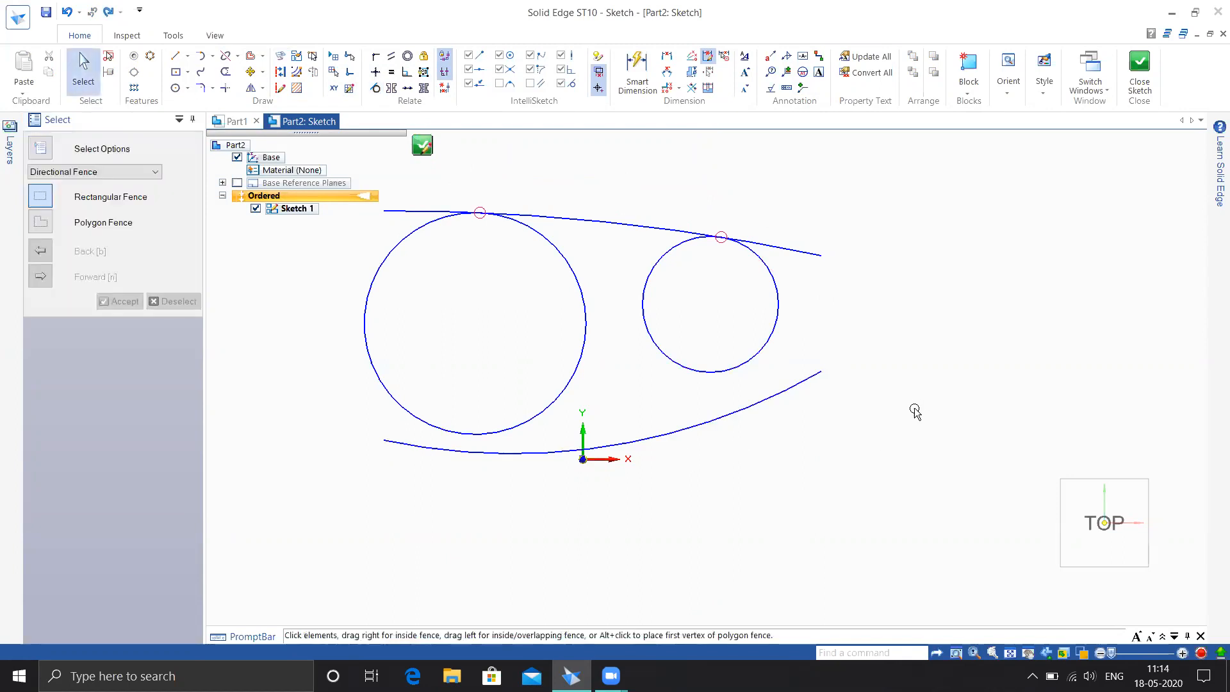
- Move the lower arc's end near the smaller circle closer to it, then make the arc tangent to both circles
click(806, 382)
drag(820, 372, 806, 335)
click(865, 423)
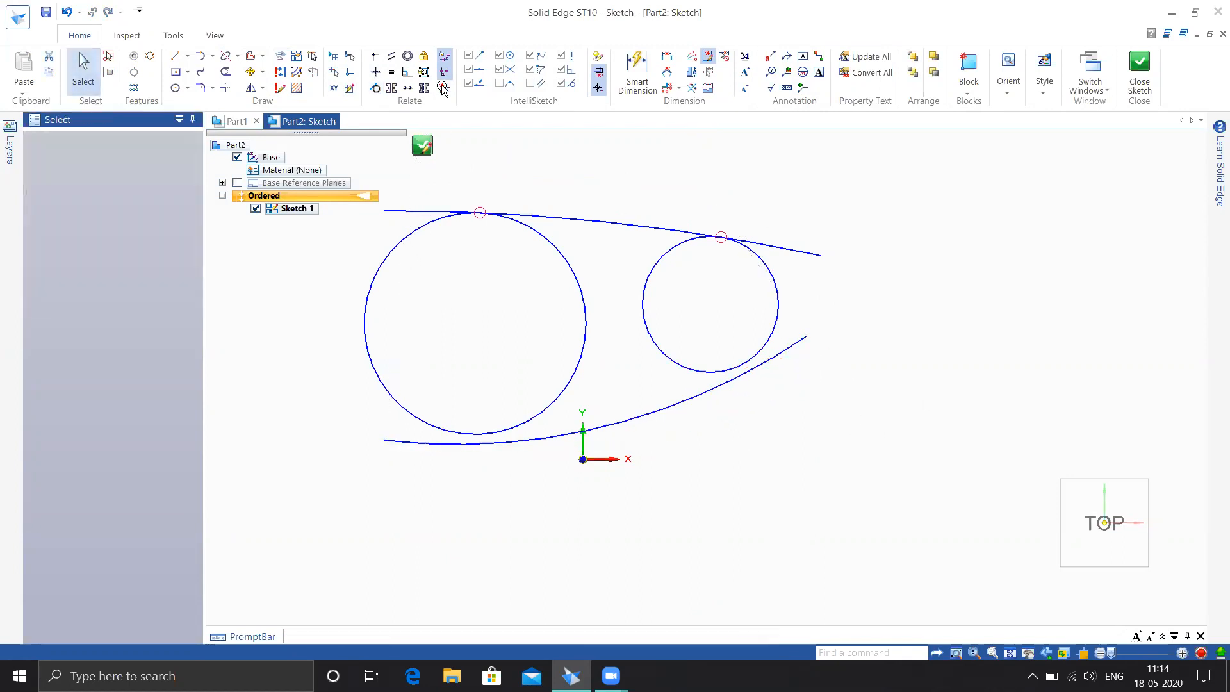
click(376, 89)
click(517, 438)
click(517, 443)
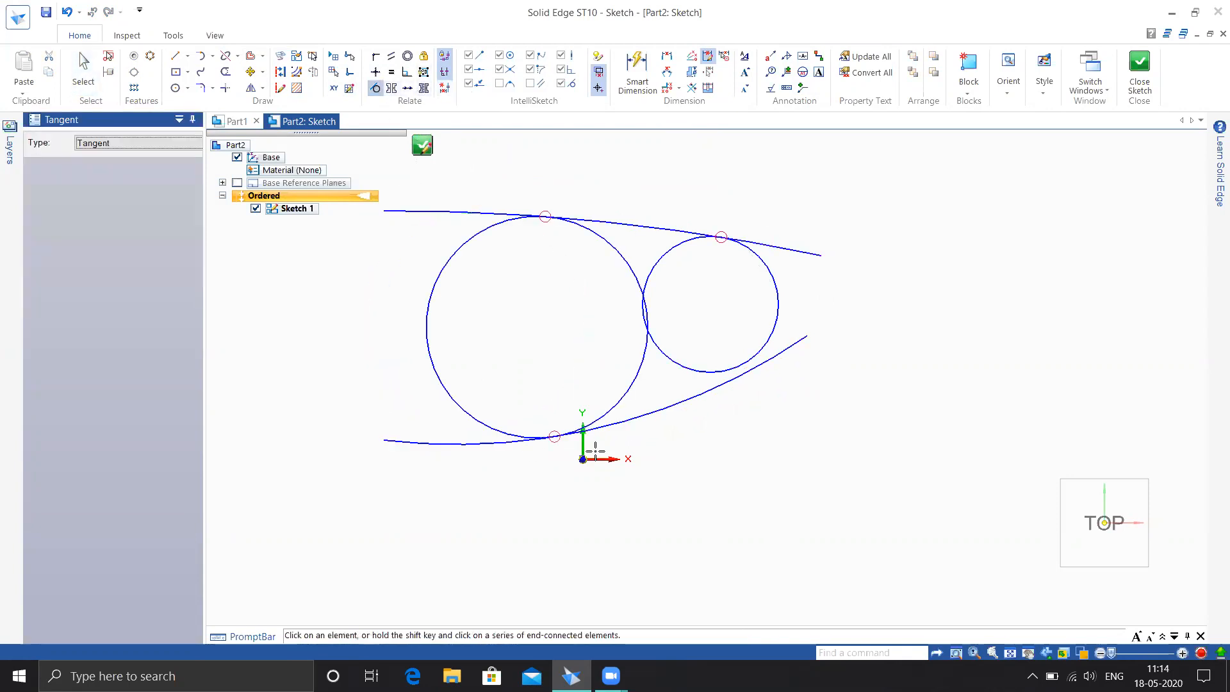
click(721, 376)
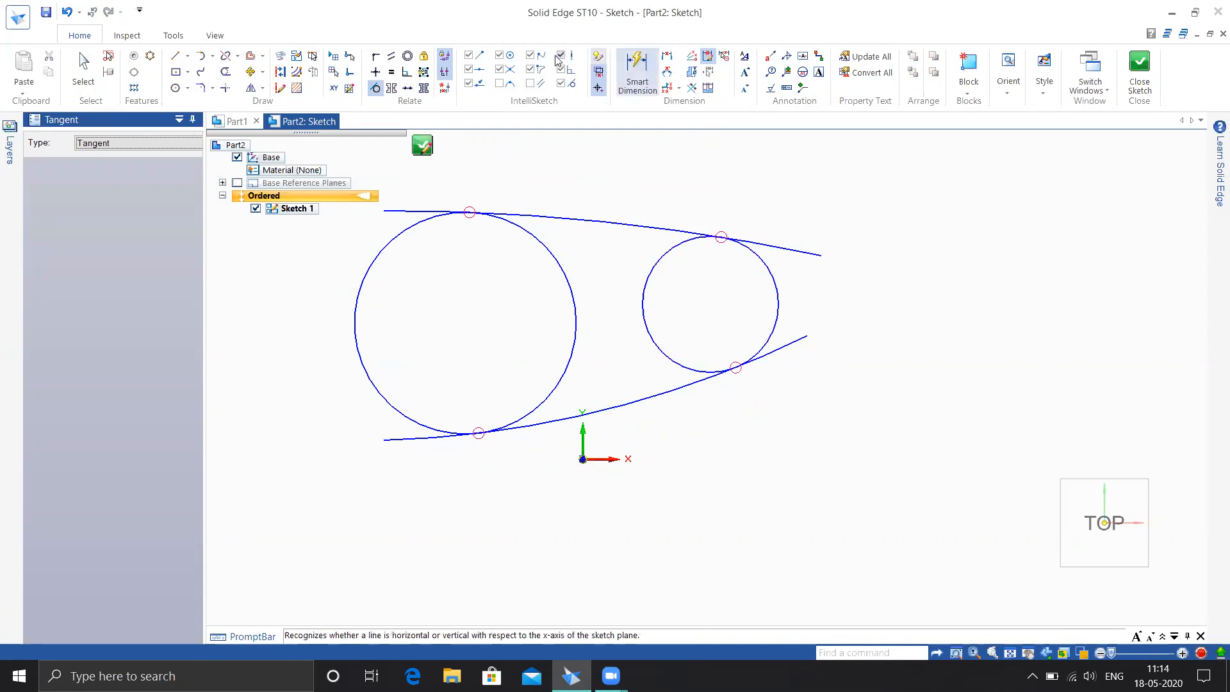
- Trim the inner circle portions and the protruding arc ends to leave one closed outline, then finish the sketch
click(227, 72)
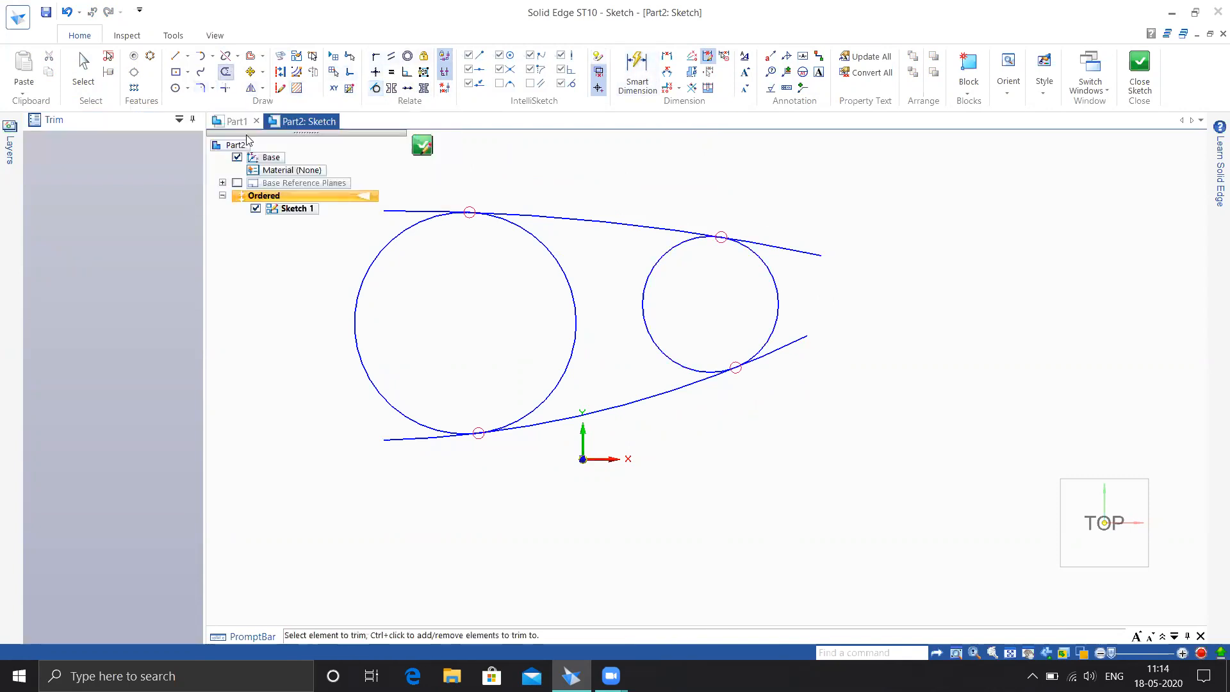
mouse_move(498, 263)
mouse_down()
mouse_move(670, 269)
mouse_move(729, 288)
mouse_up()
drag(812, 228, 794, 384)
mouse_move(439, 473)
mouse_down()
mouse_move(404, 461)
mouse_move(435, 478)
mouse_up()
key(Escape)
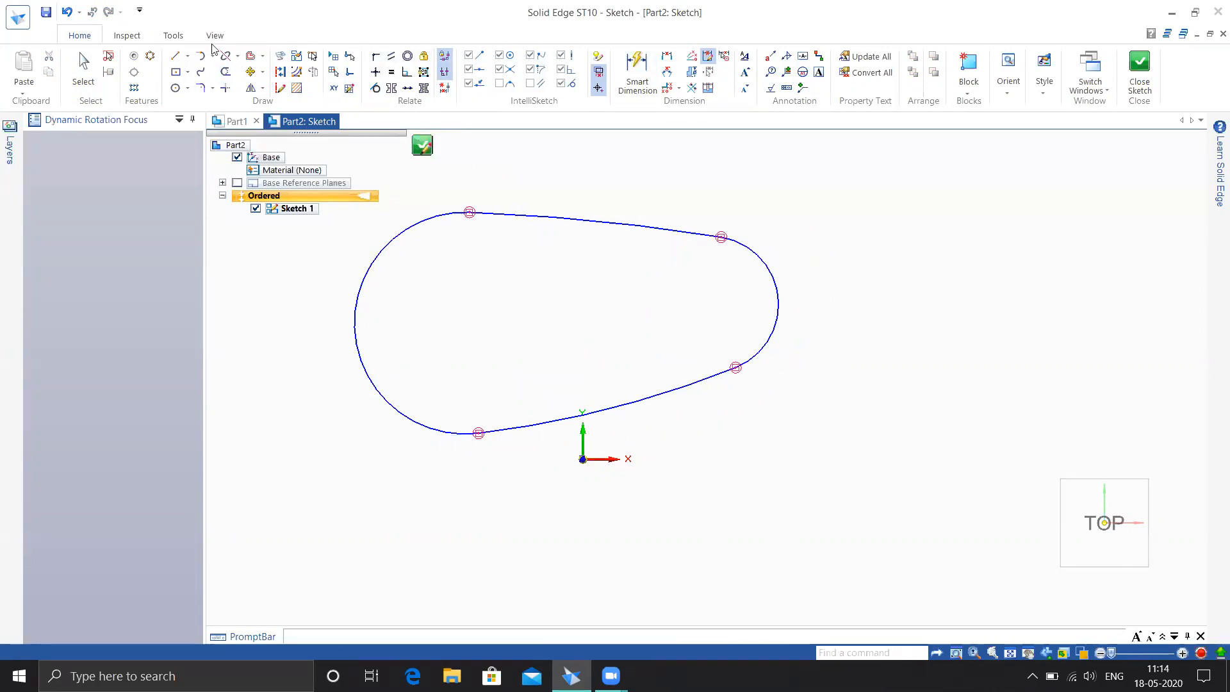
click(1140, 64)
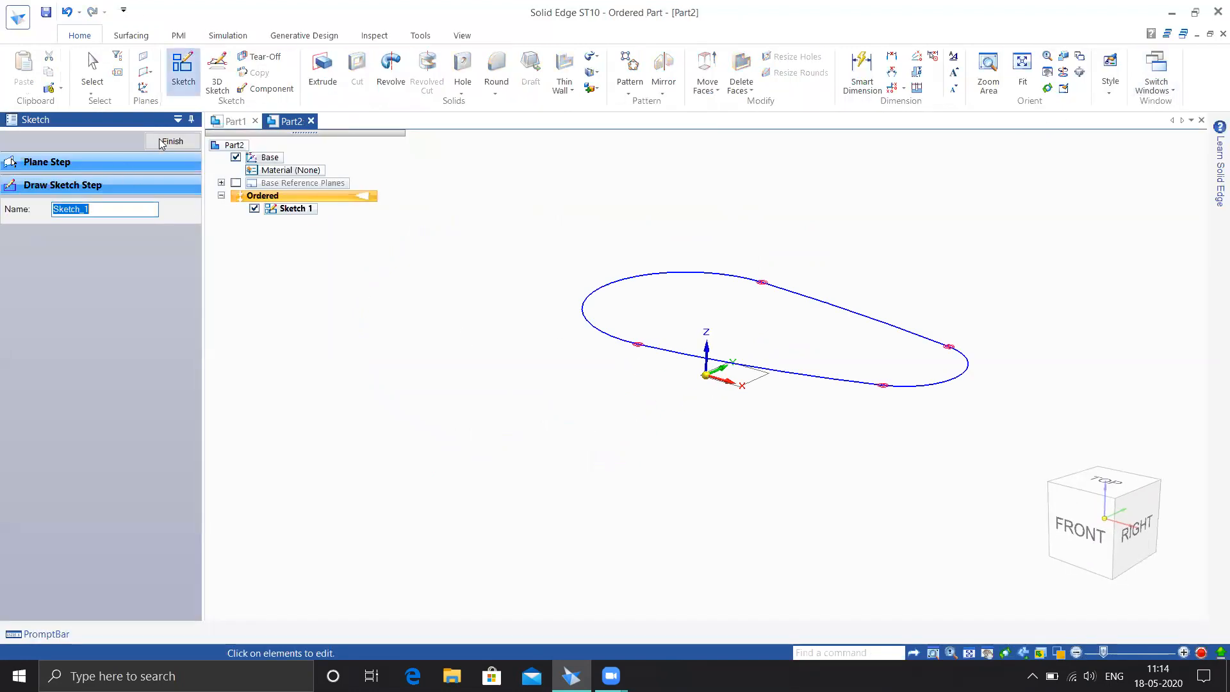
click(161, 142)
- Sketch a three-point arc with a radius of about 253 mm above the outline on the front XZ plane, then finish the sketch
click(186, 72)
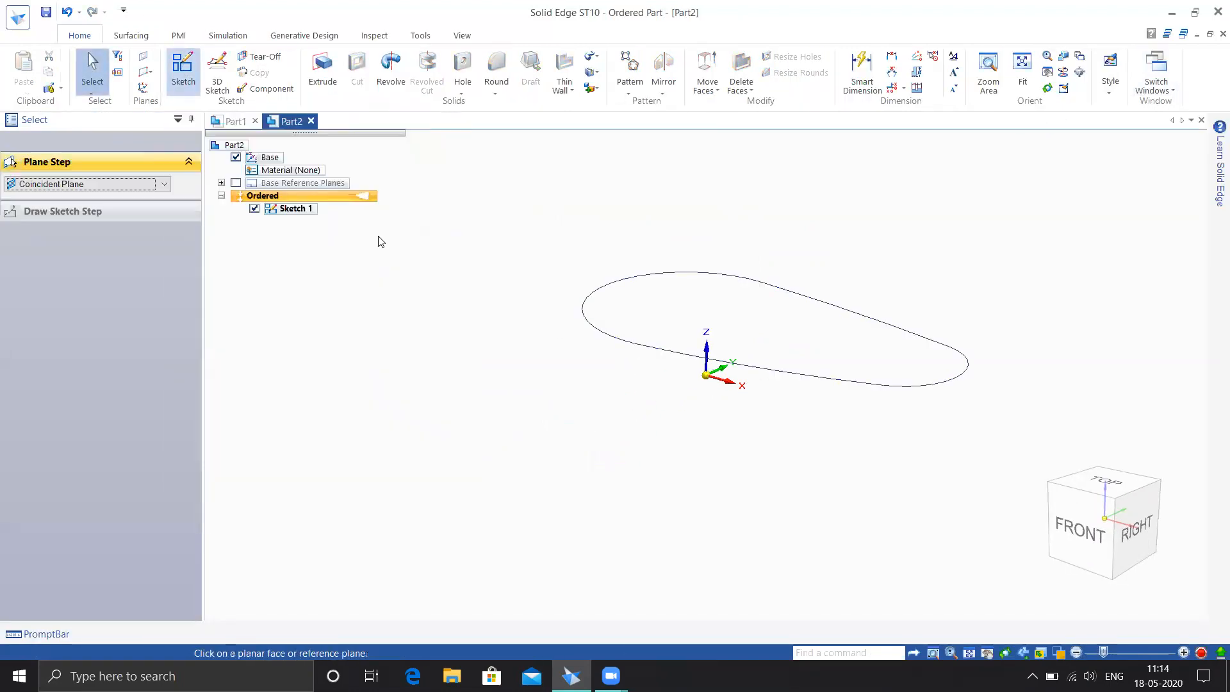
middle_drag(711, 442, 680, 446)
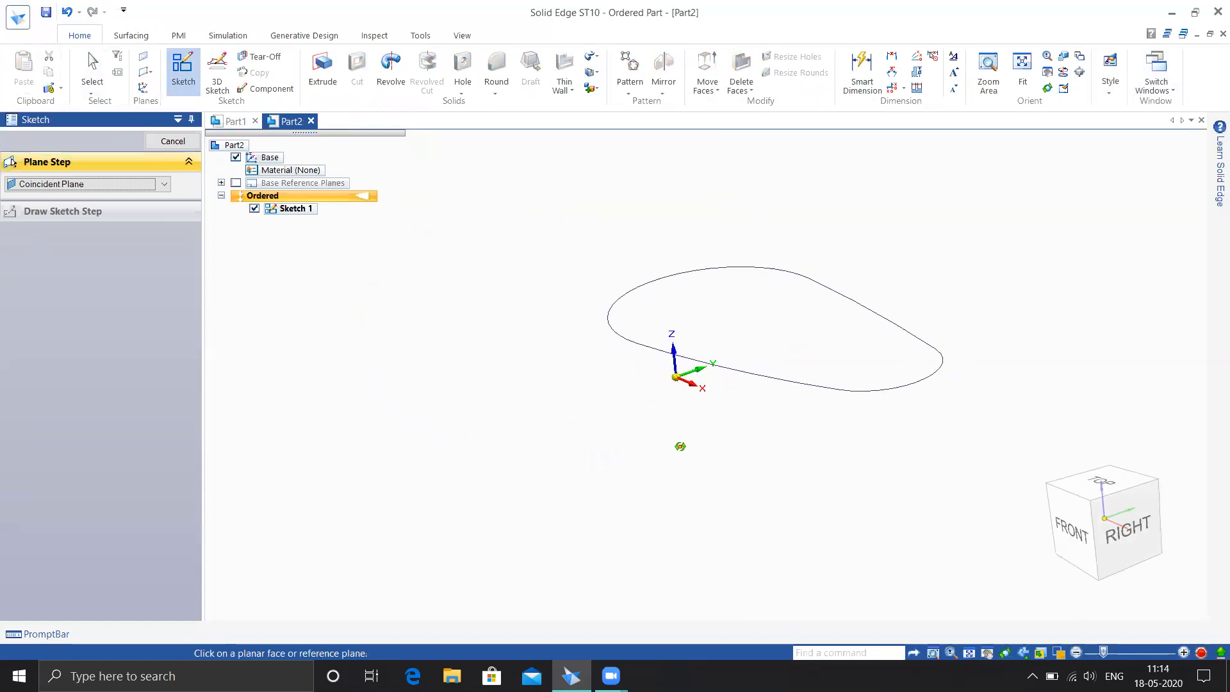
click(698, 381)
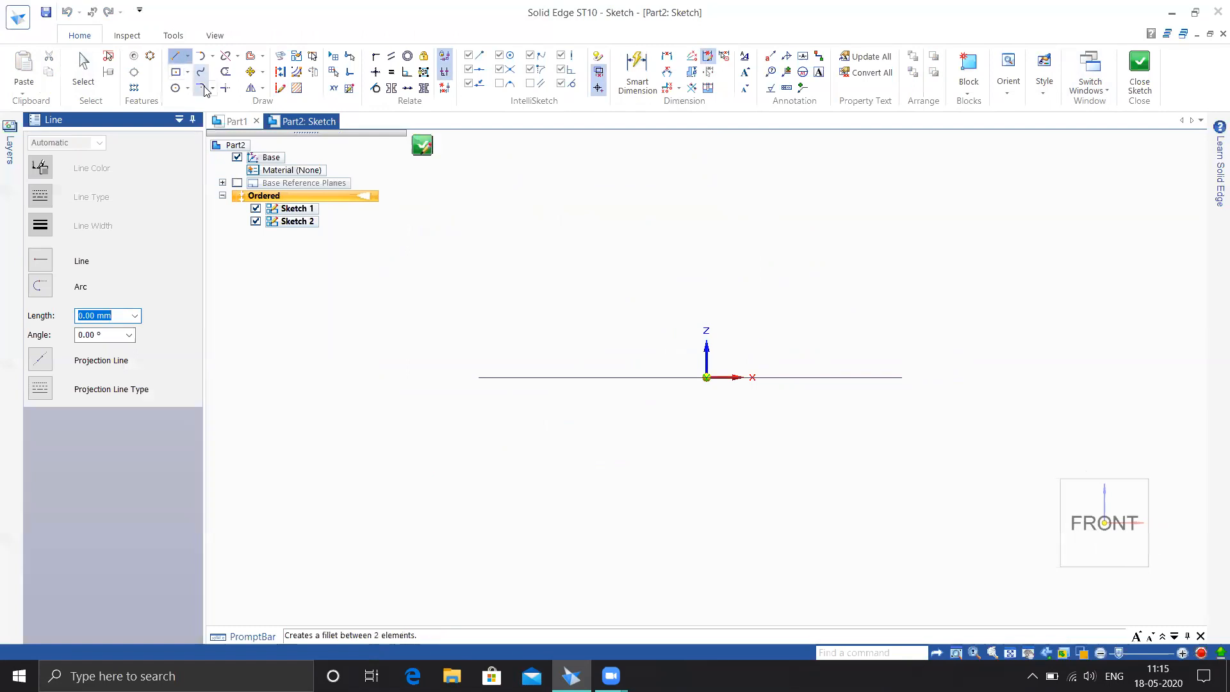
click(211, 57)
click(231, 86)
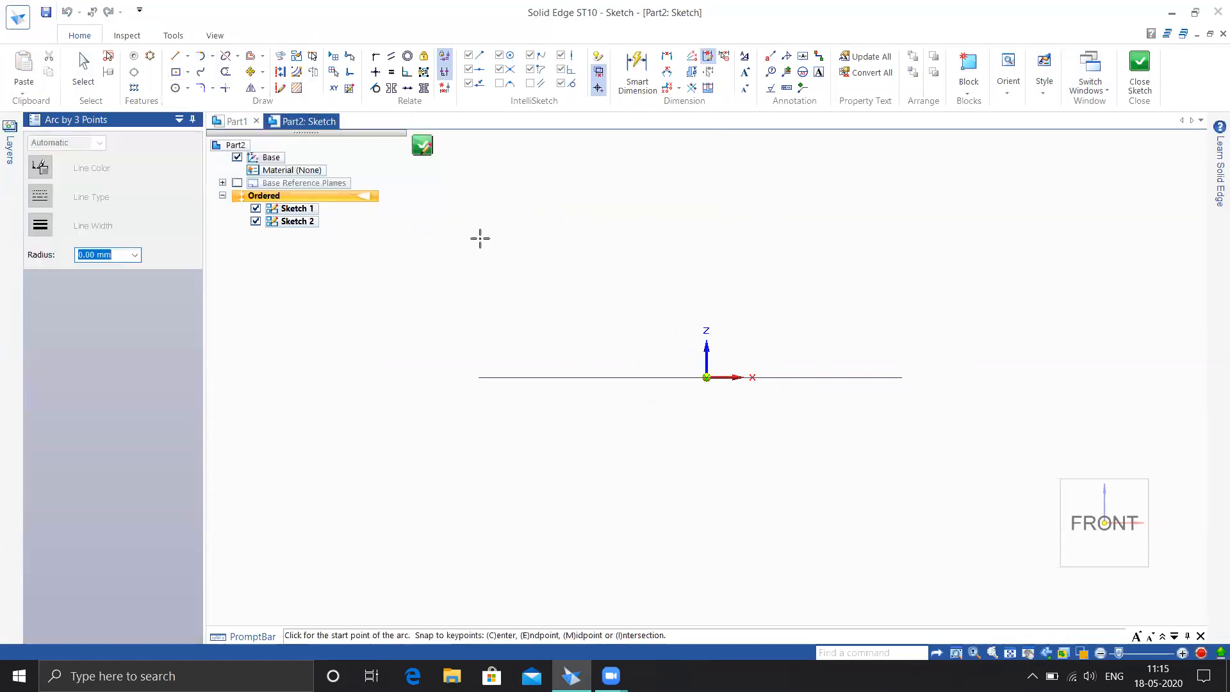
click(455, 207)
click(670, 175)
click(934, 285)
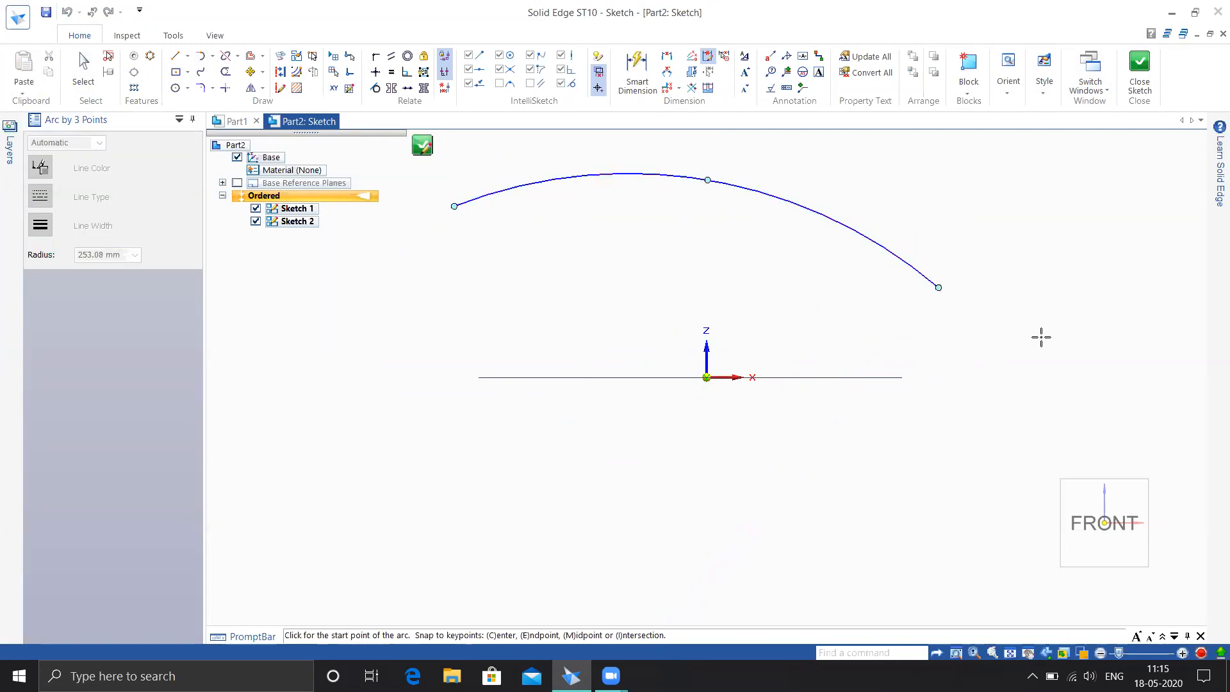
key(Escape)
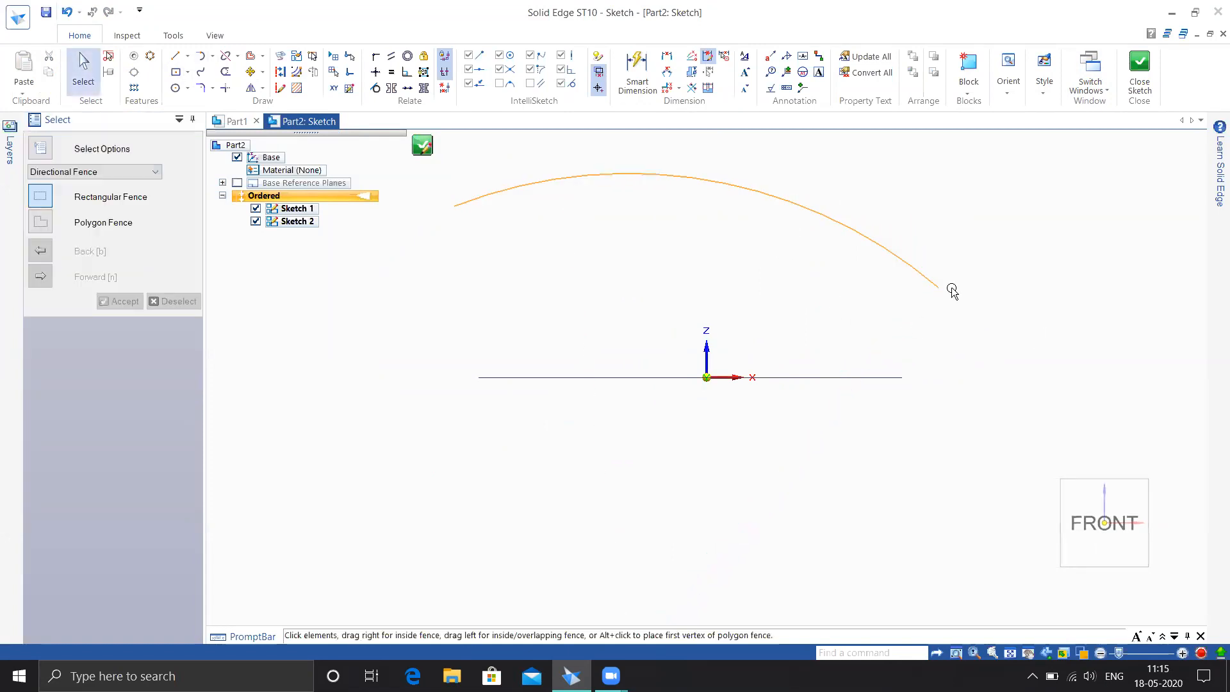
click(1139, 76)
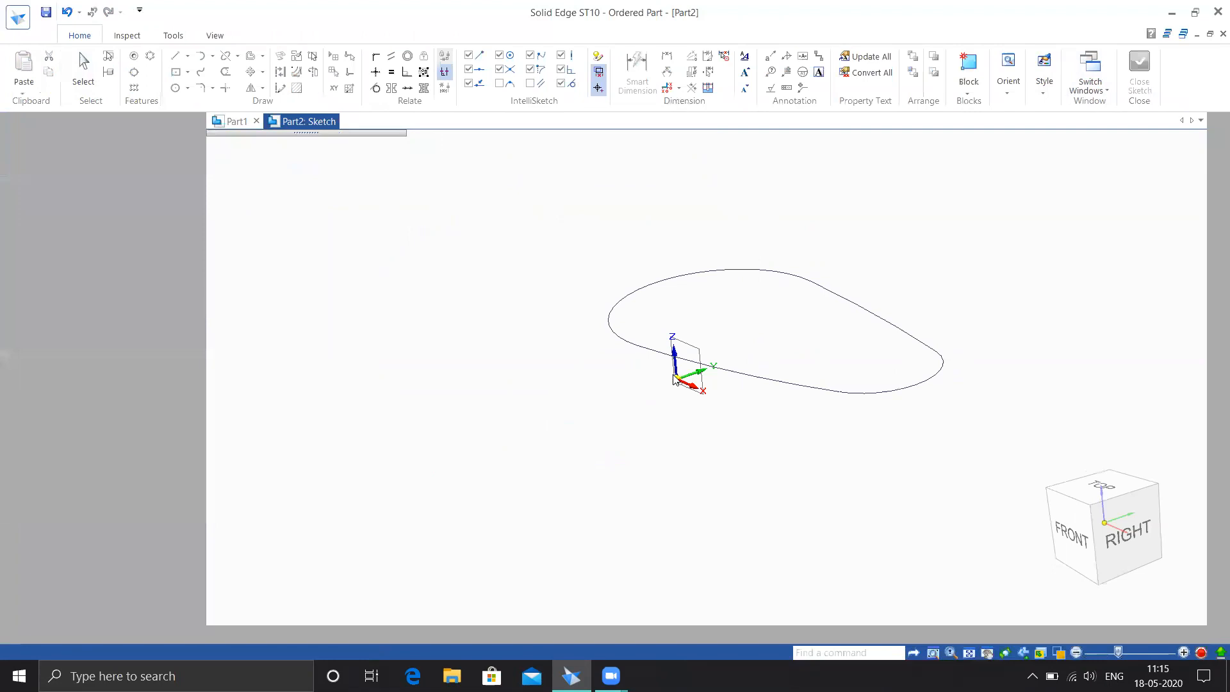
click(164, 141)
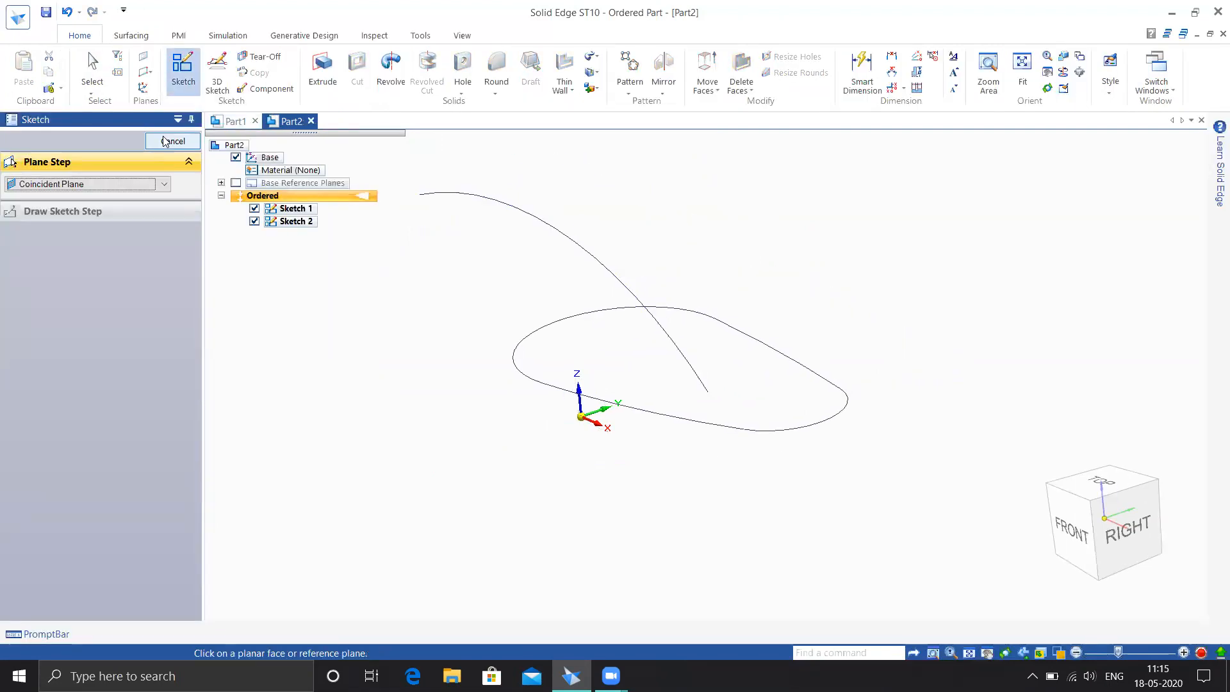
- Create a cross curve by projecting the closed outline and the front-plane arc onto each other, and finish it
click(126, 39)
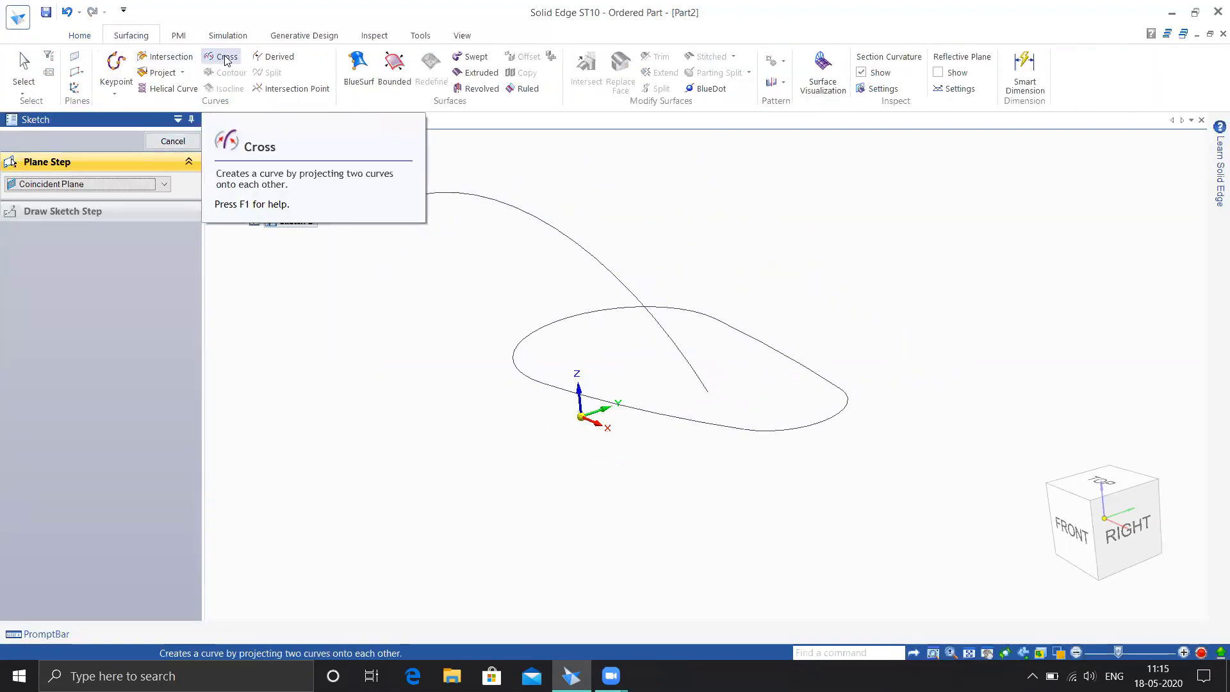
click(225, 58)
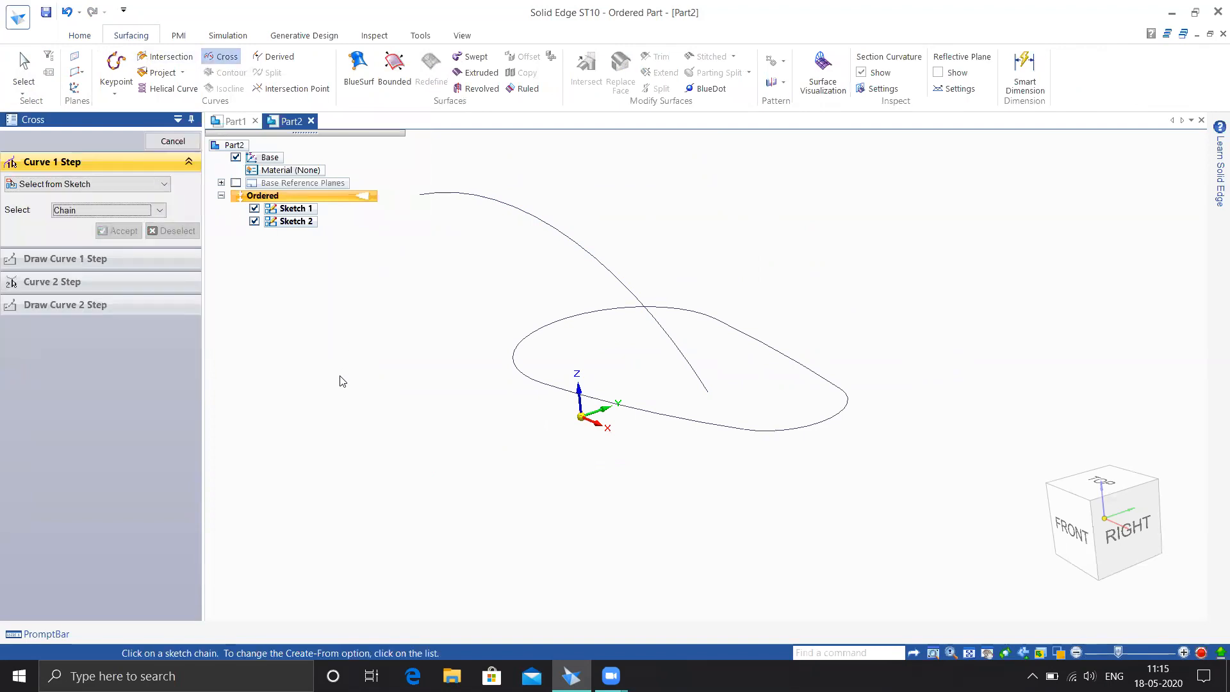
mouse_move(532, 384)
middle_down()
mouse_move(573, 466)
mouse_move(483, 448)
mouse_move(572, 453)
mouse_move(536, 385)
middle_up()
click(536, 387)
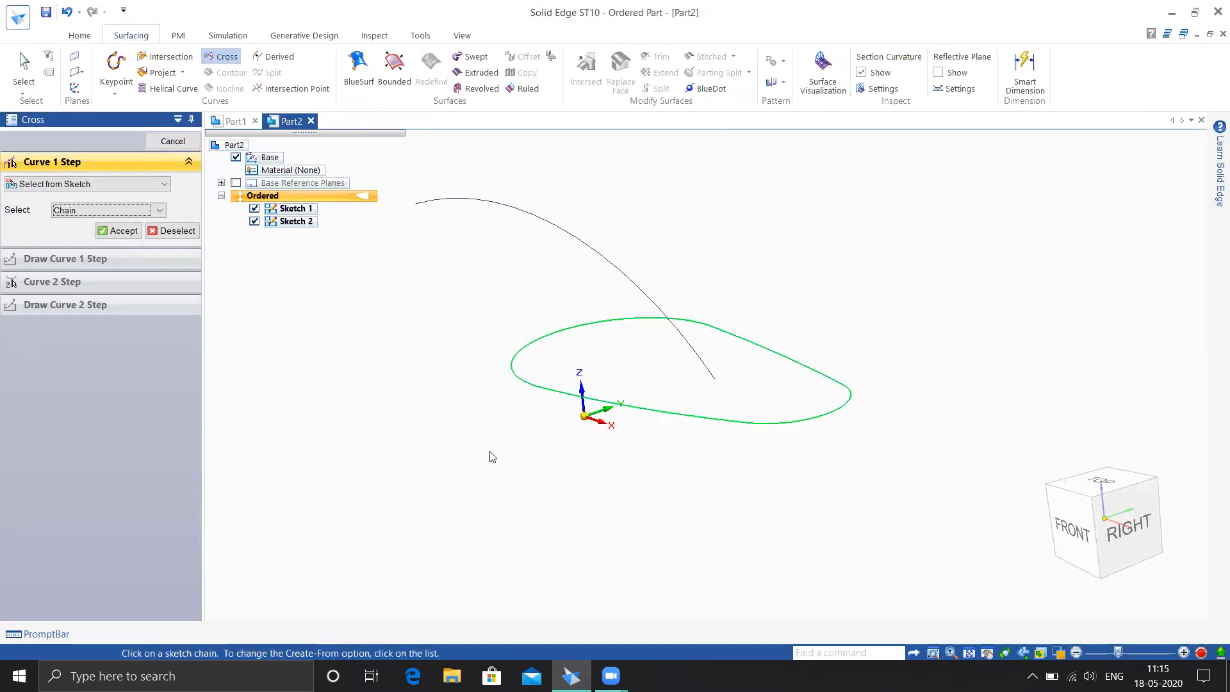
right_click(307, 337)
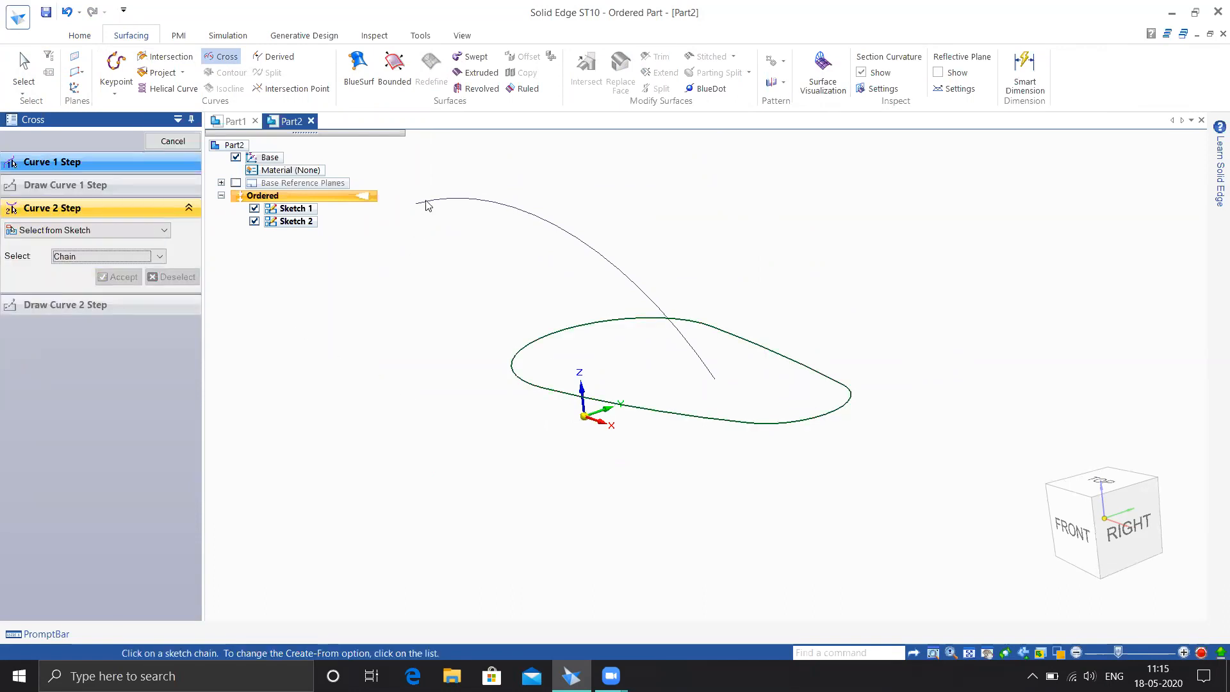
right_click(426, 375)
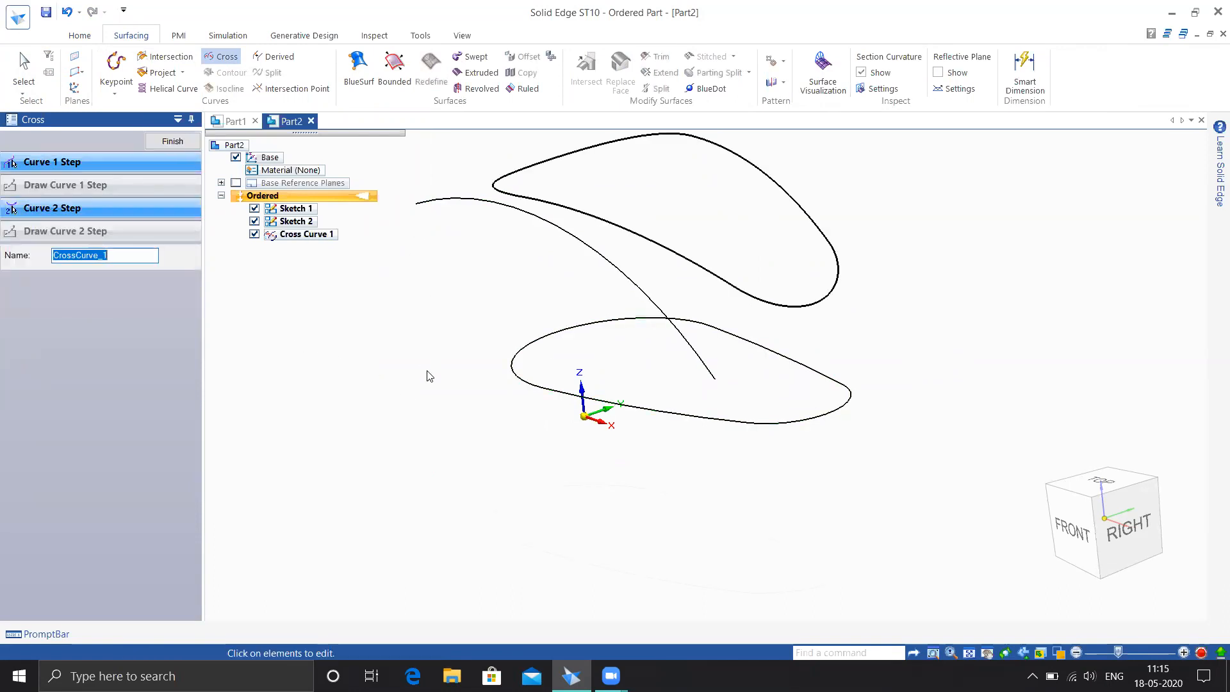
click(174, 142)
- Create a reference plane parallel to the front XZ plane, offset along positive Y so it passes through the middle of the outline
middle_drag(449, 414, 602, 512)
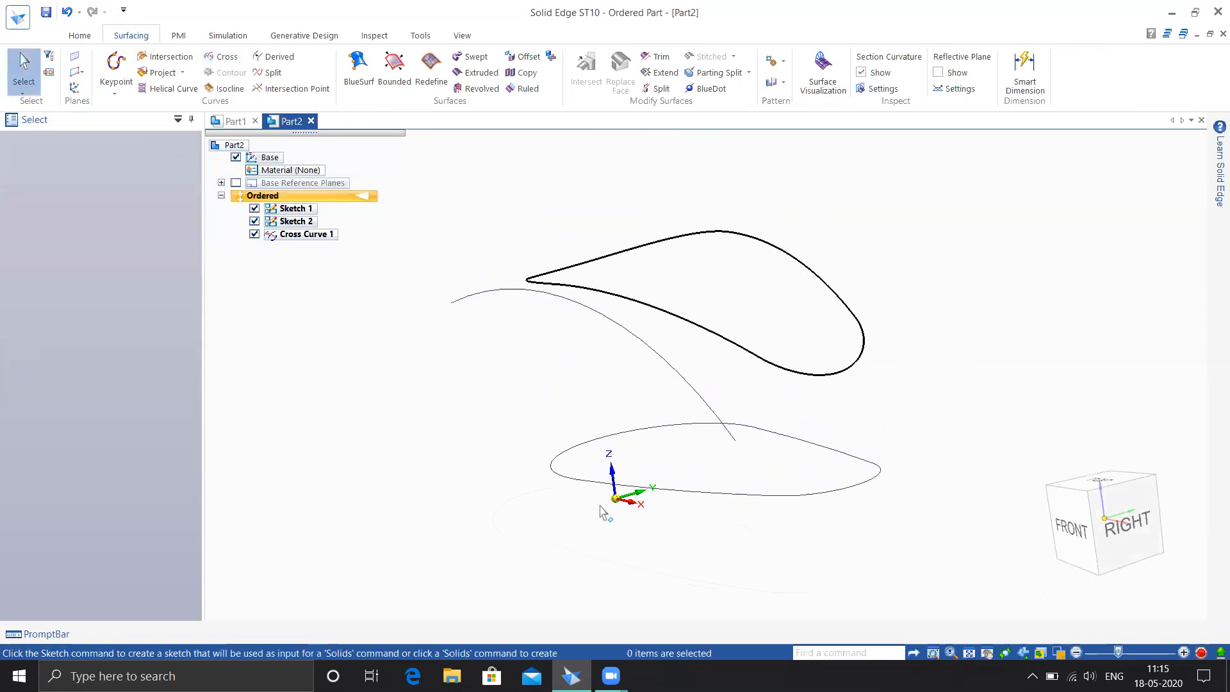
middle_drag(491, 378, 497, 355)
middle_drag(767, 450, 717, 451)
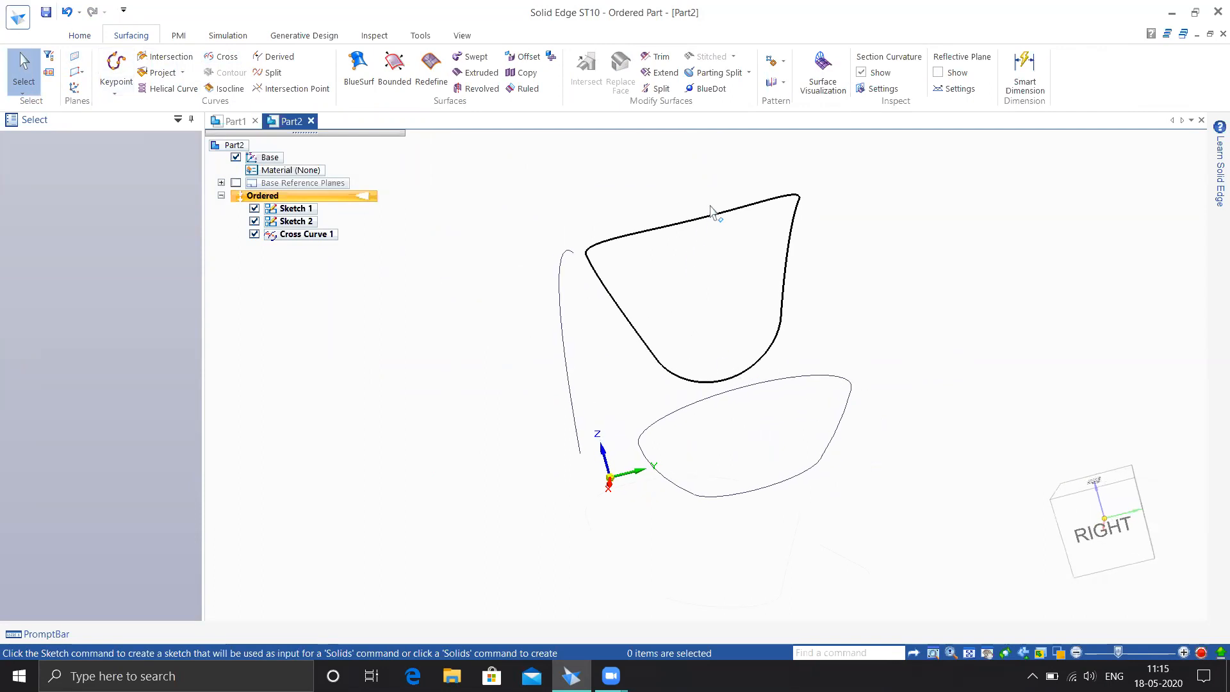
middle_drag(734, 410, 842, 437)
click(82, 73)
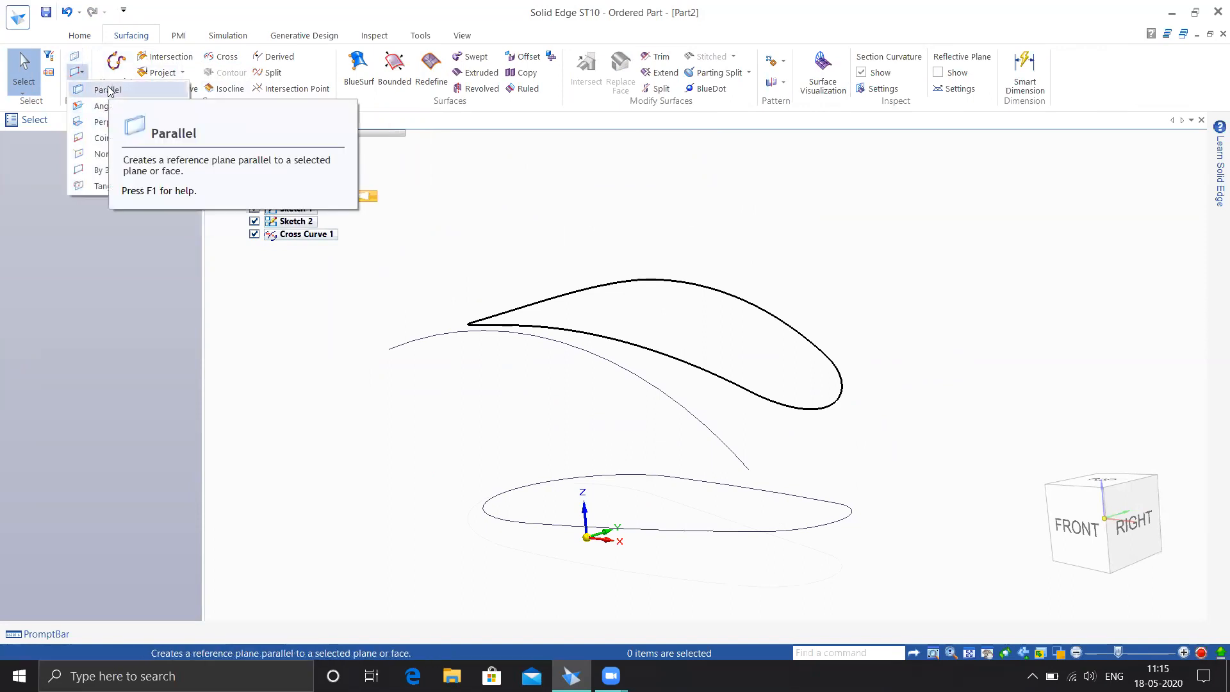
click(109, 90)
middle_drag(321, 345, 586, 386)
click(587, 386)
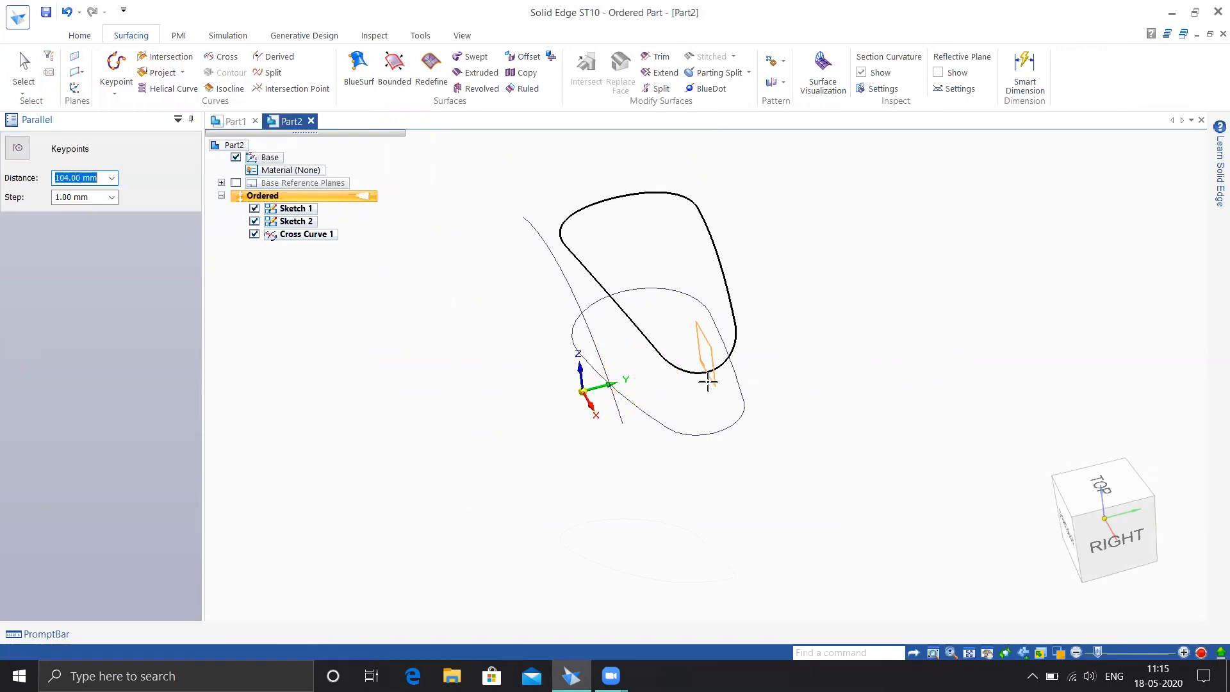
middle_drag(695, 351, 667, 275)
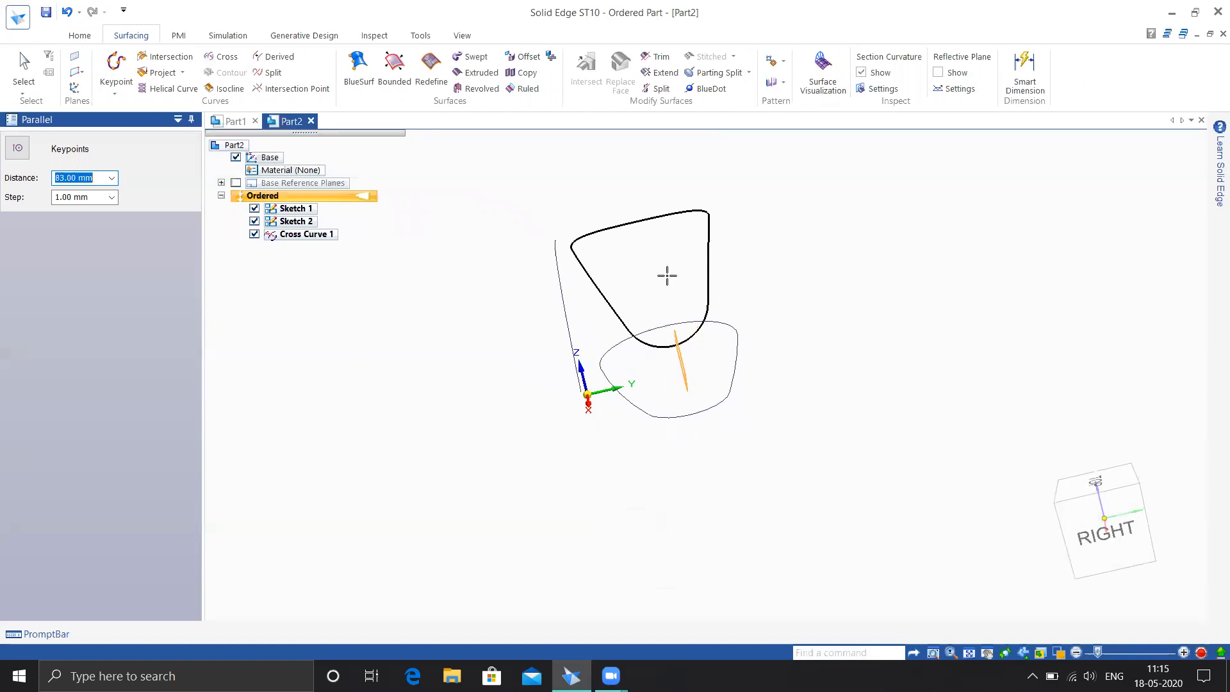
click(667, 331)
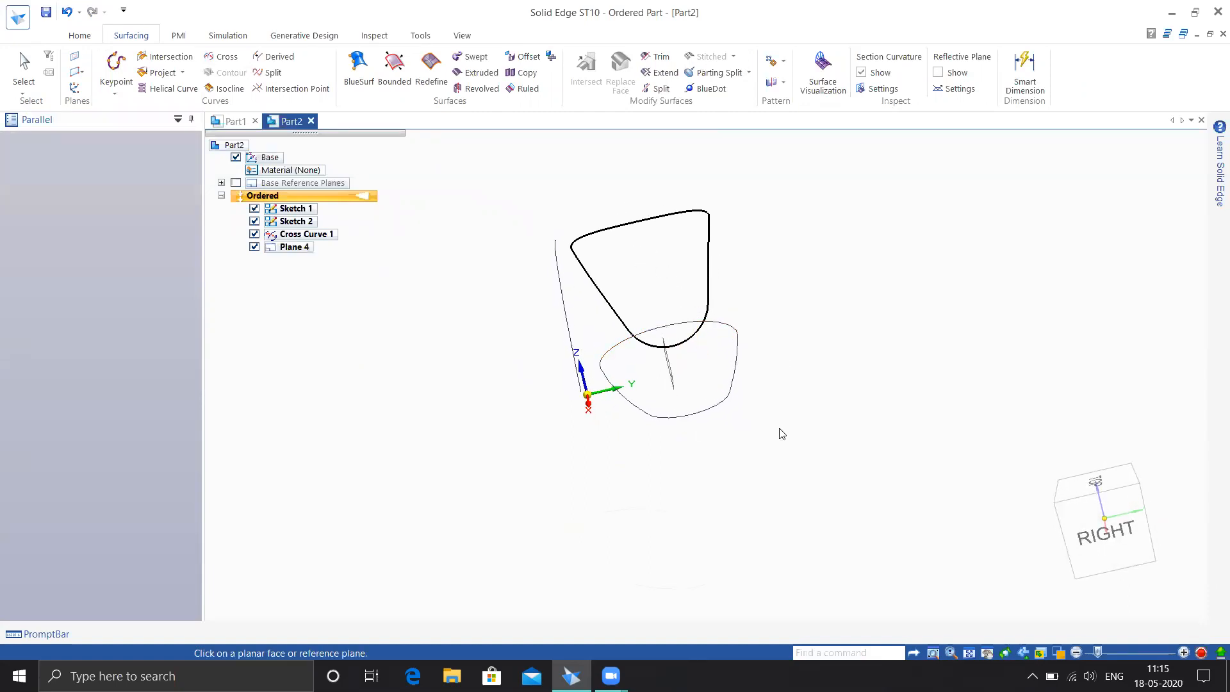
- Start a sketch on the mid-plane parallel to the front and begin a point-based curve on the cross curve's negative-X end
middle_drag(485, 430, 535, 466)
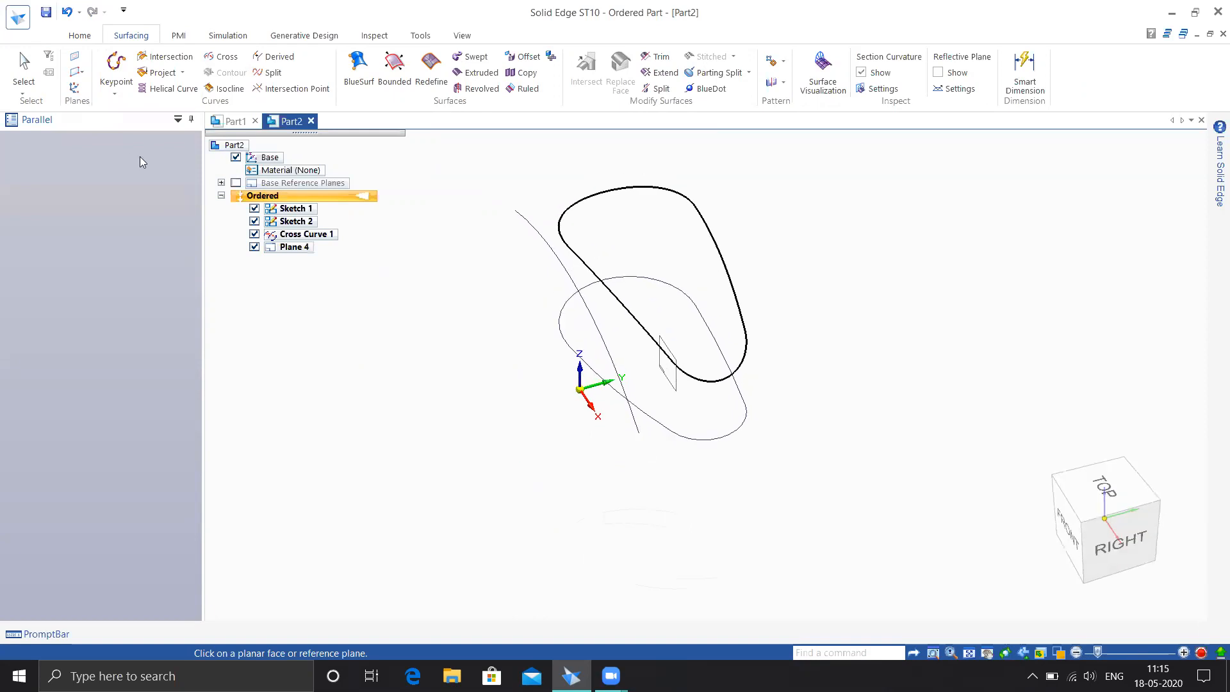
click(79, 35)
click(183, 67)
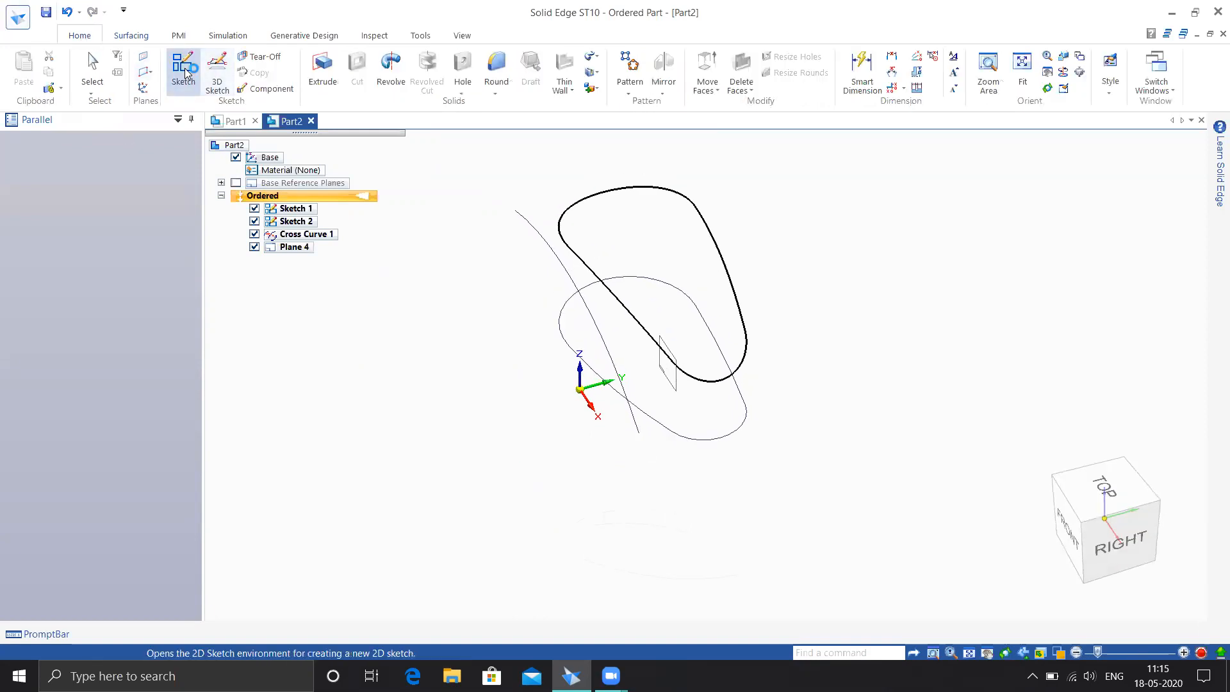
click(673, 383)
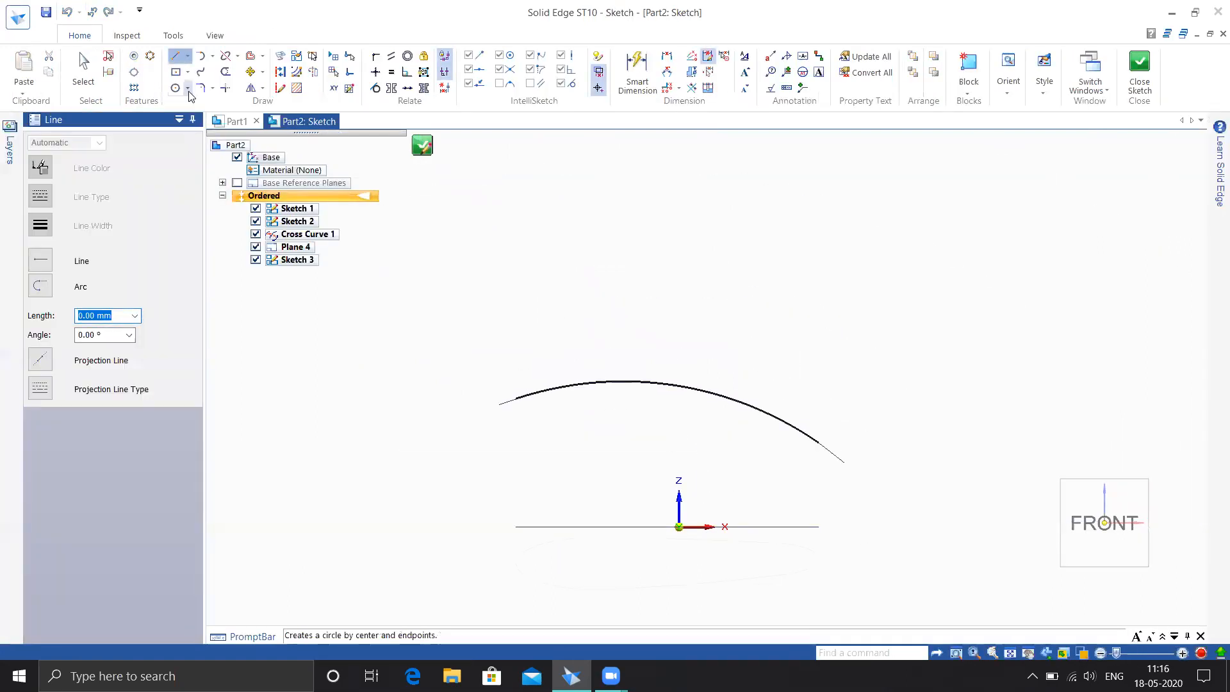
click(201, 72)
middle_drag(652, 436, 604, 444)
scroll(605, 445, up, 4)
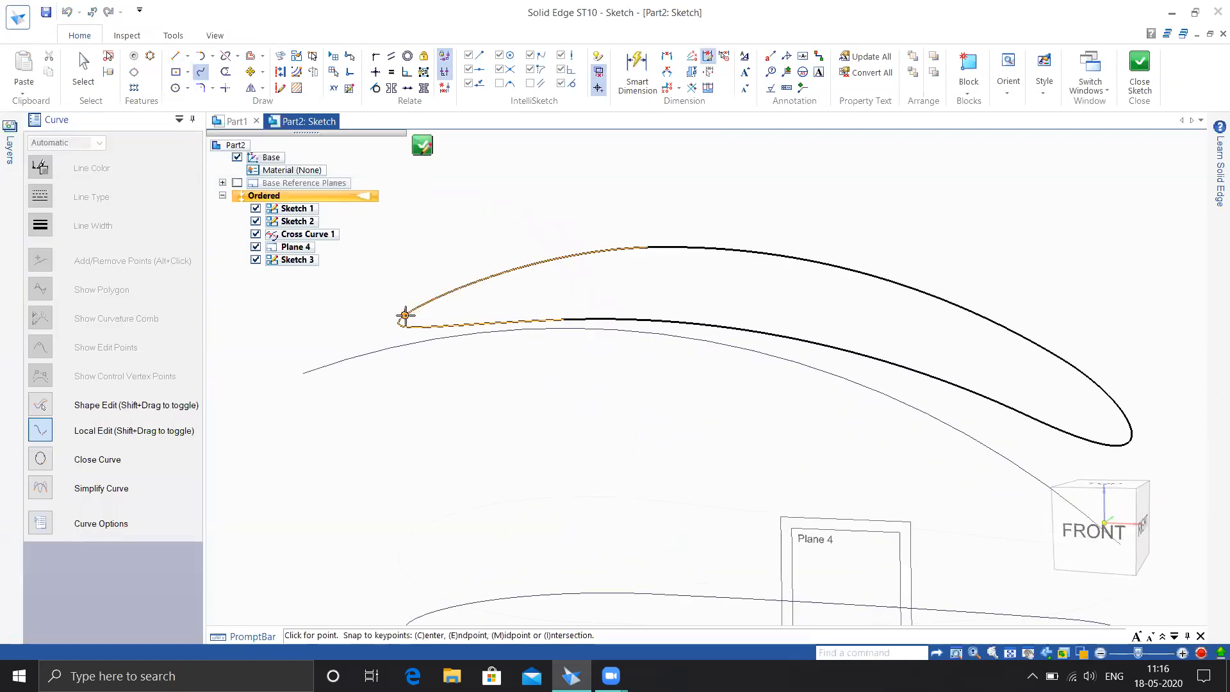
click(405, 316)
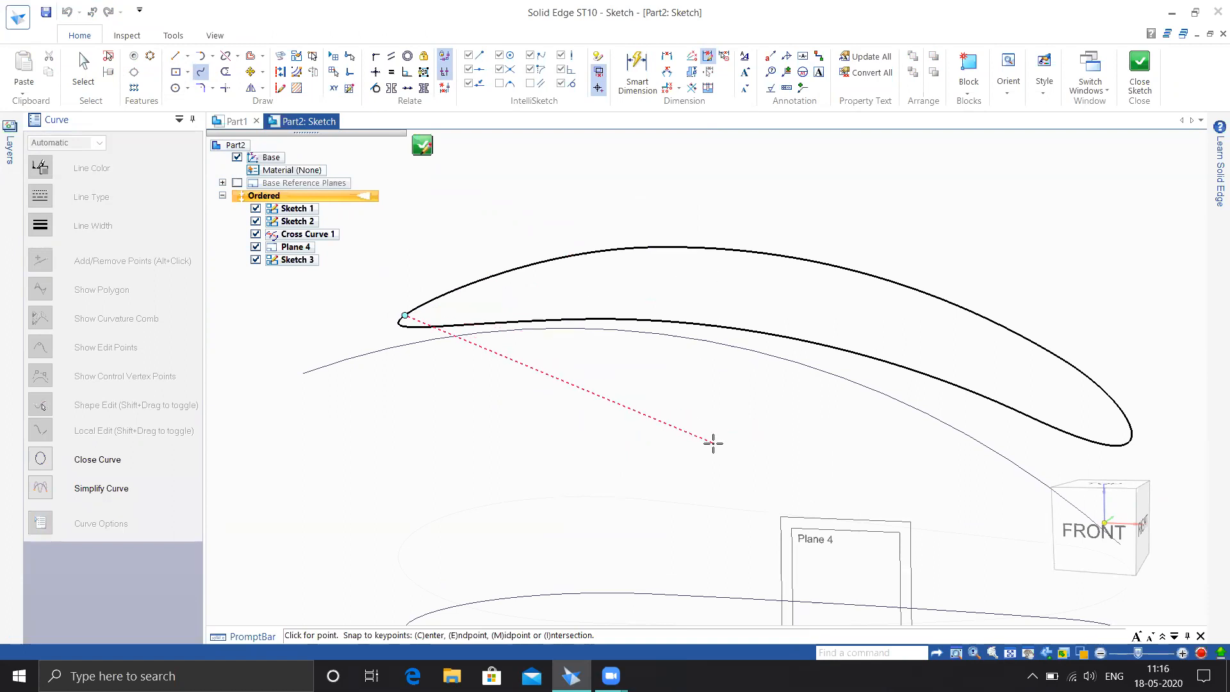
- Continue the curve as a wavy line above the arc, end it on the cross curve's opposite end, and finish the sketch
key(ctrl+f)
scroll(695, 444, down, 6)
scroll(637, 348, up, 3)
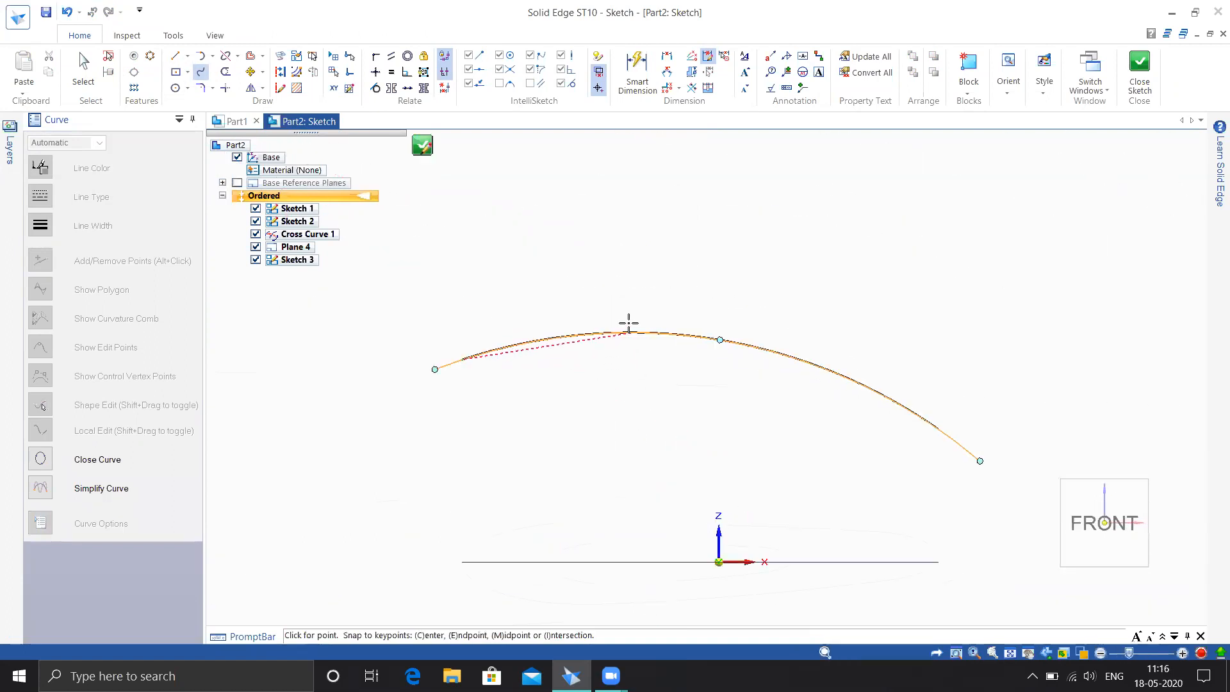
click(629, 299)
click(840, 332)
click(958, 362)
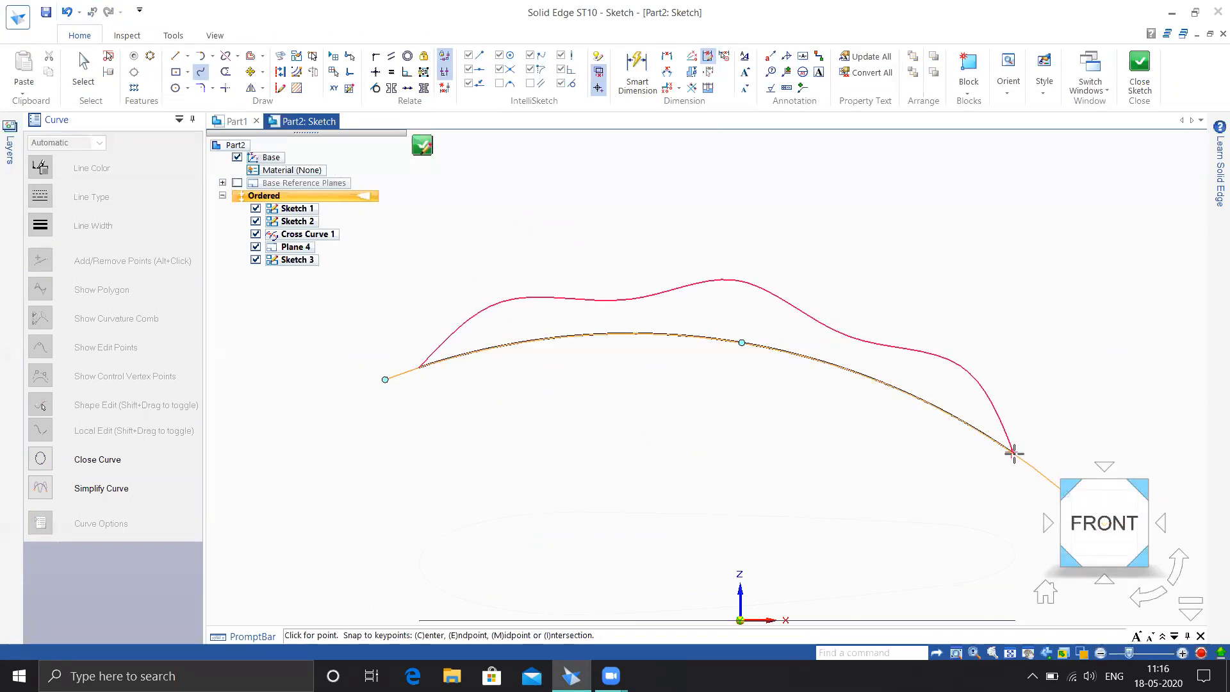
middle_drag(1015, 454, 951, 478)
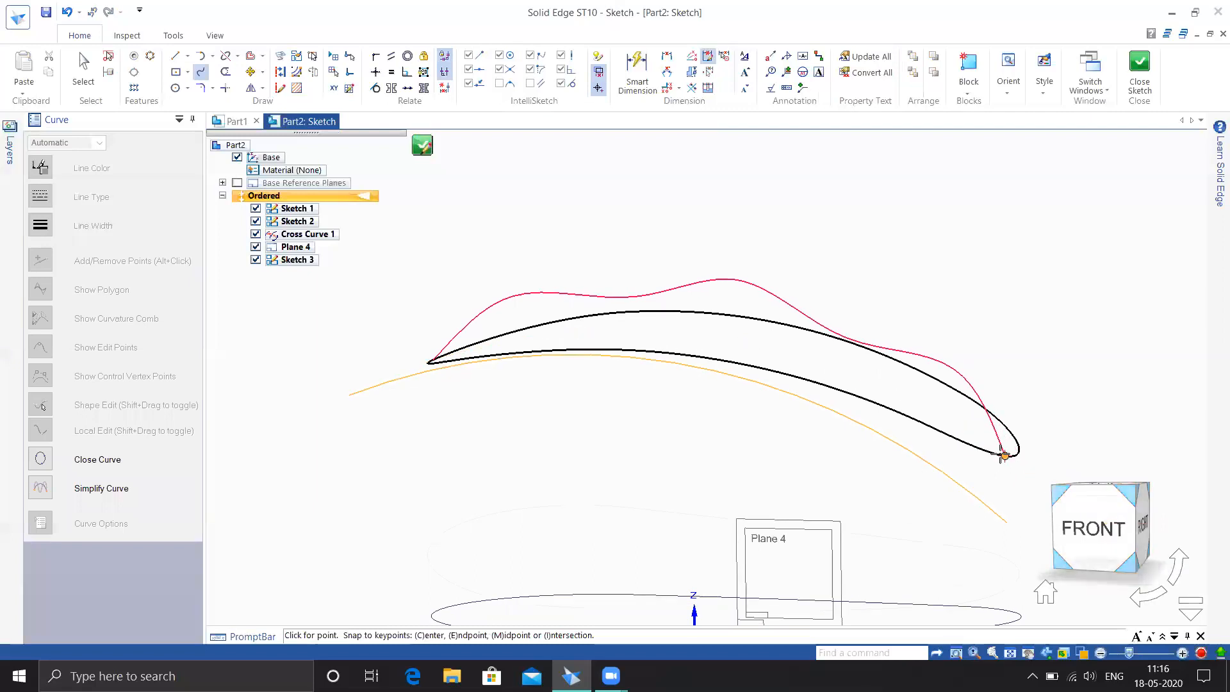
click(1004, 457)
key(Escape)
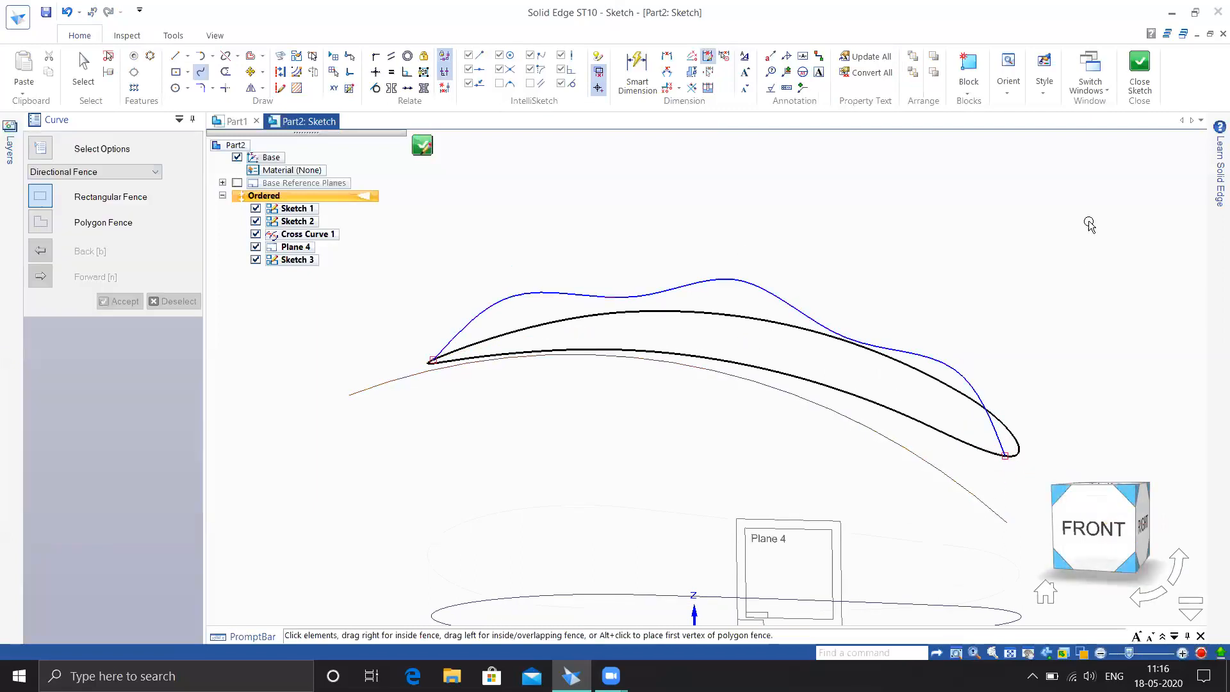
click(1140, 72)
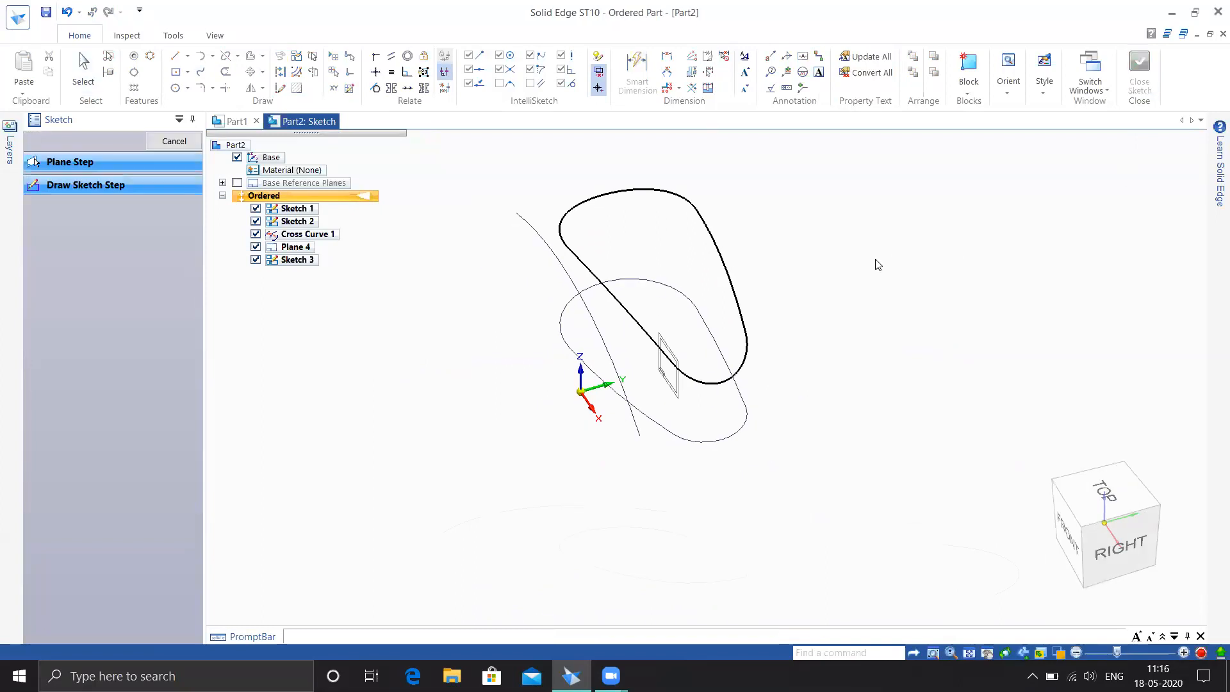
middle_drag(771, 231, 812, 263)
click(168, 142)
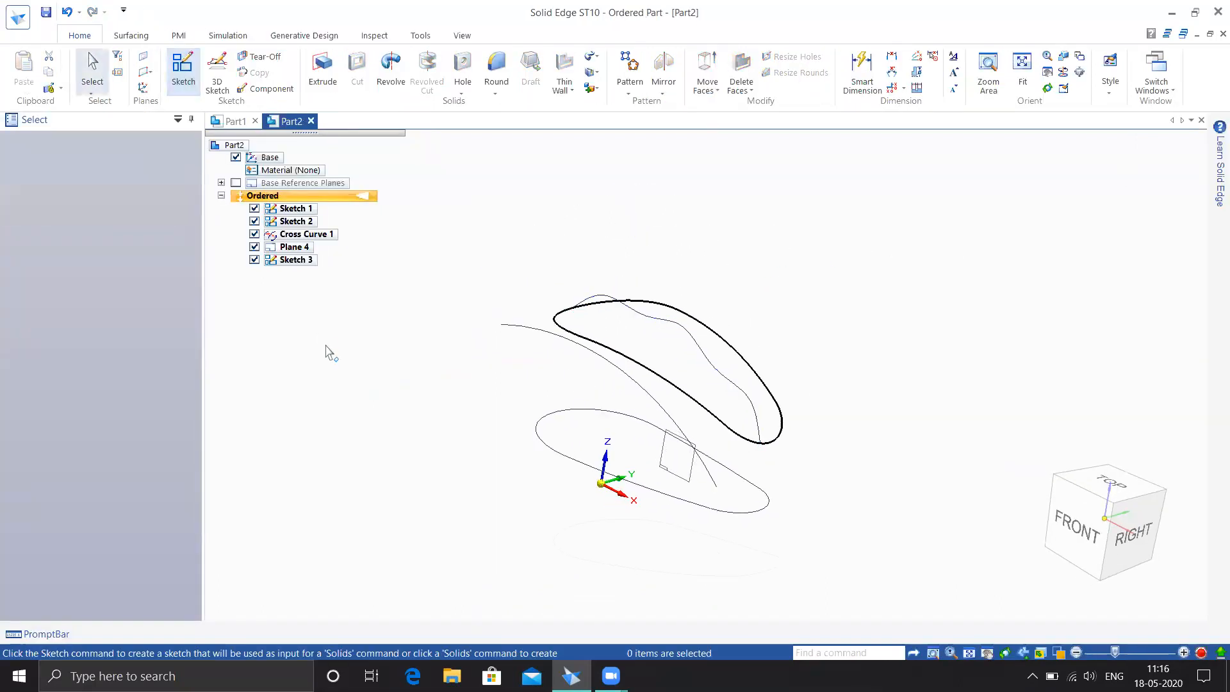
- Create a bounded surface using the closed cross curve, selected as a chain, as its boundary and accept the edges
click(131, 36)
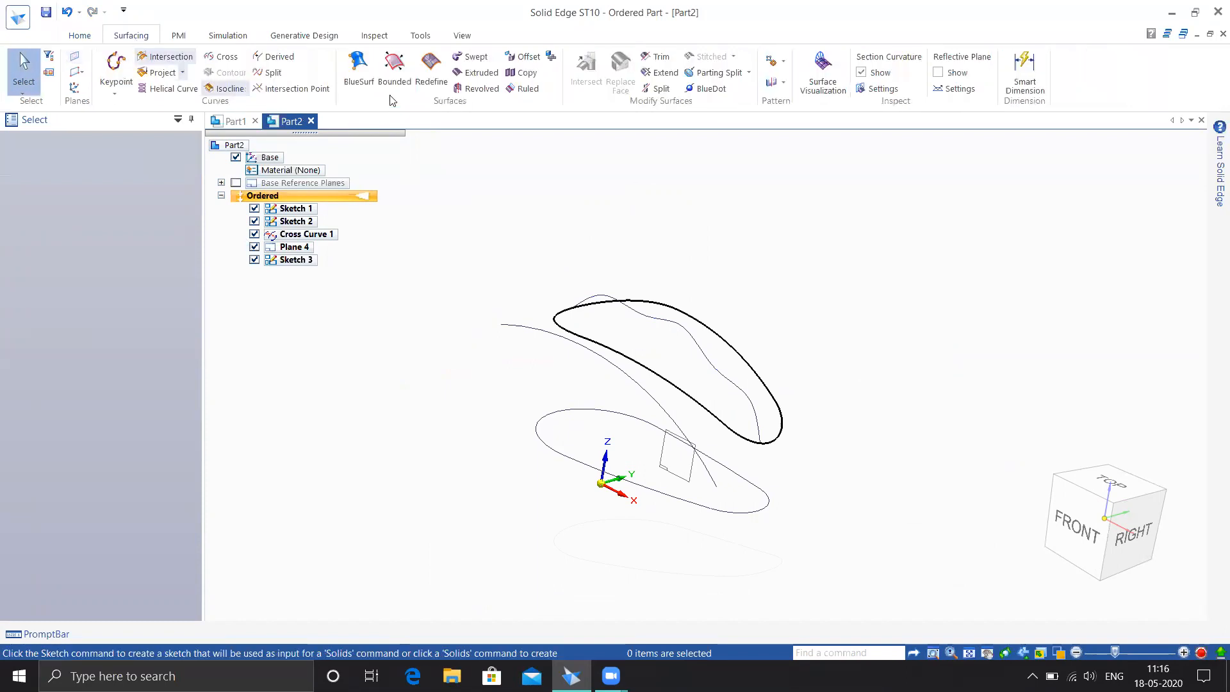
click(396, 71)
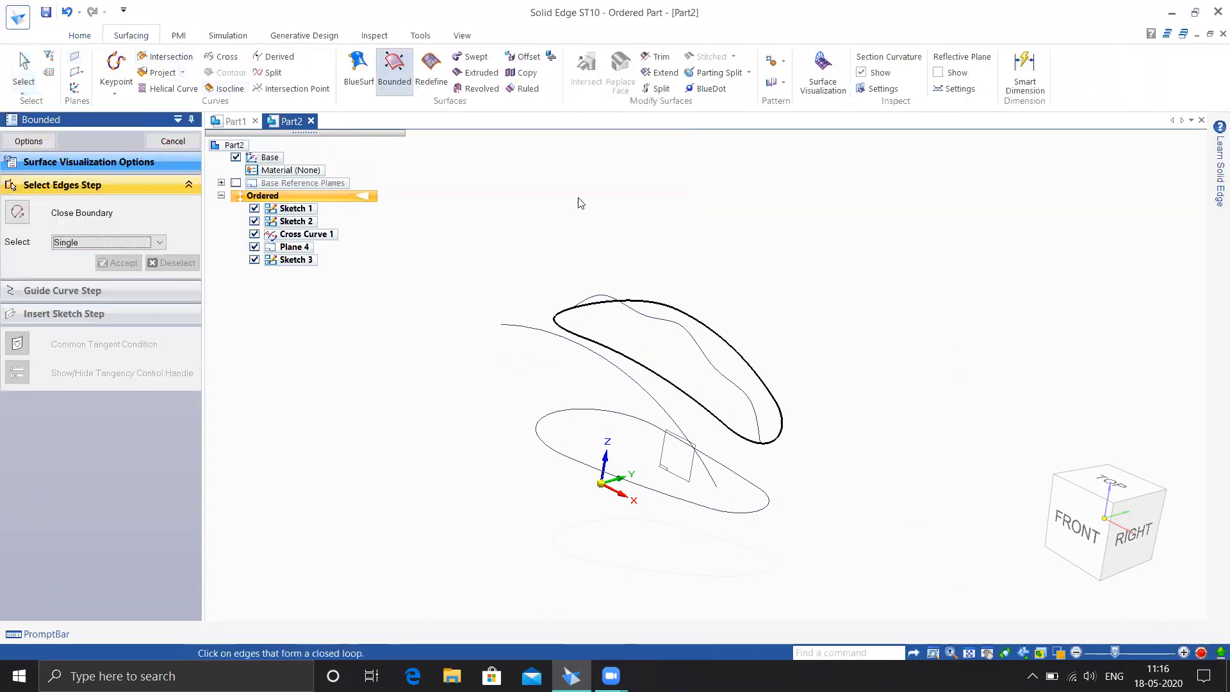
click(665, 310)
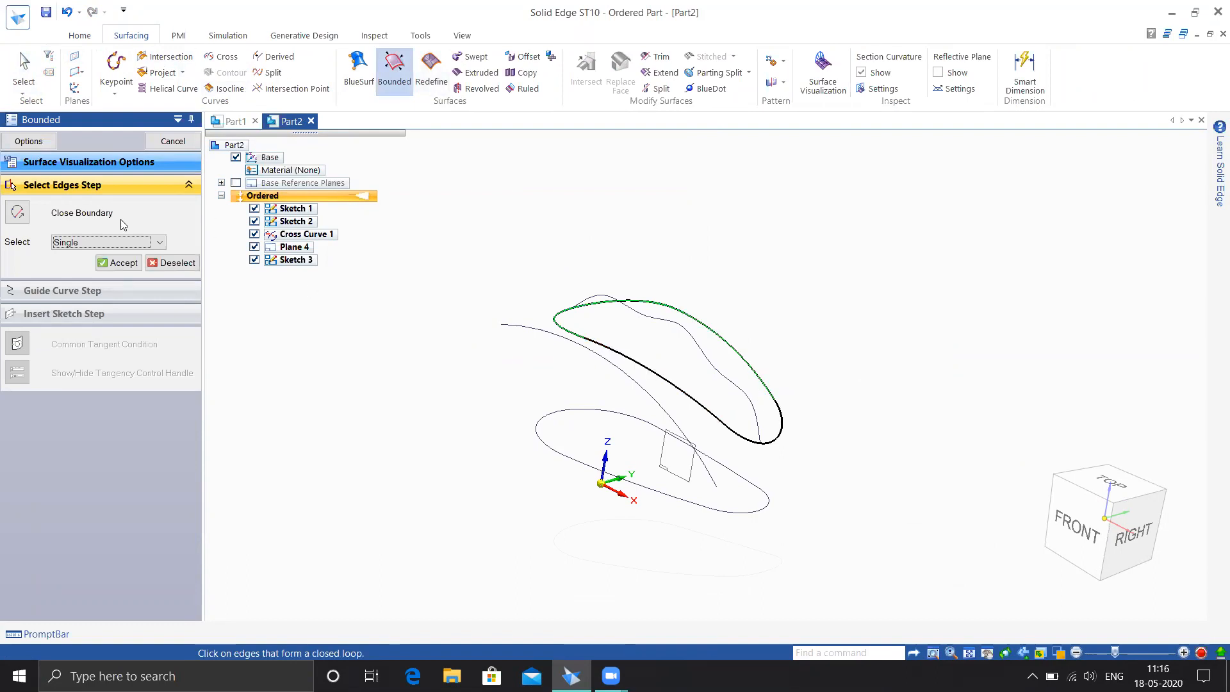
click(75, 260)
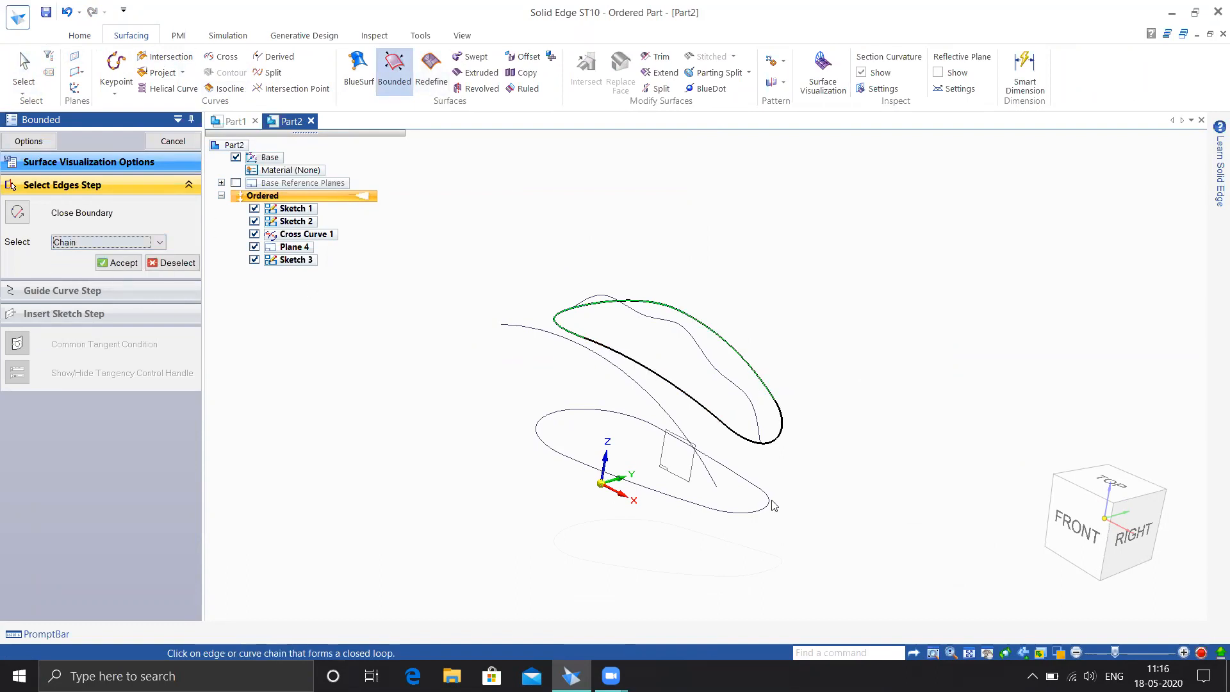
click(773, 445)
mouse_move(776, 473)
middle_down()
mouse_move(794, 423)
mouse_move(827, 404)
mouse_move(778, 403)
mouse_move(788, 410)
middle_up()
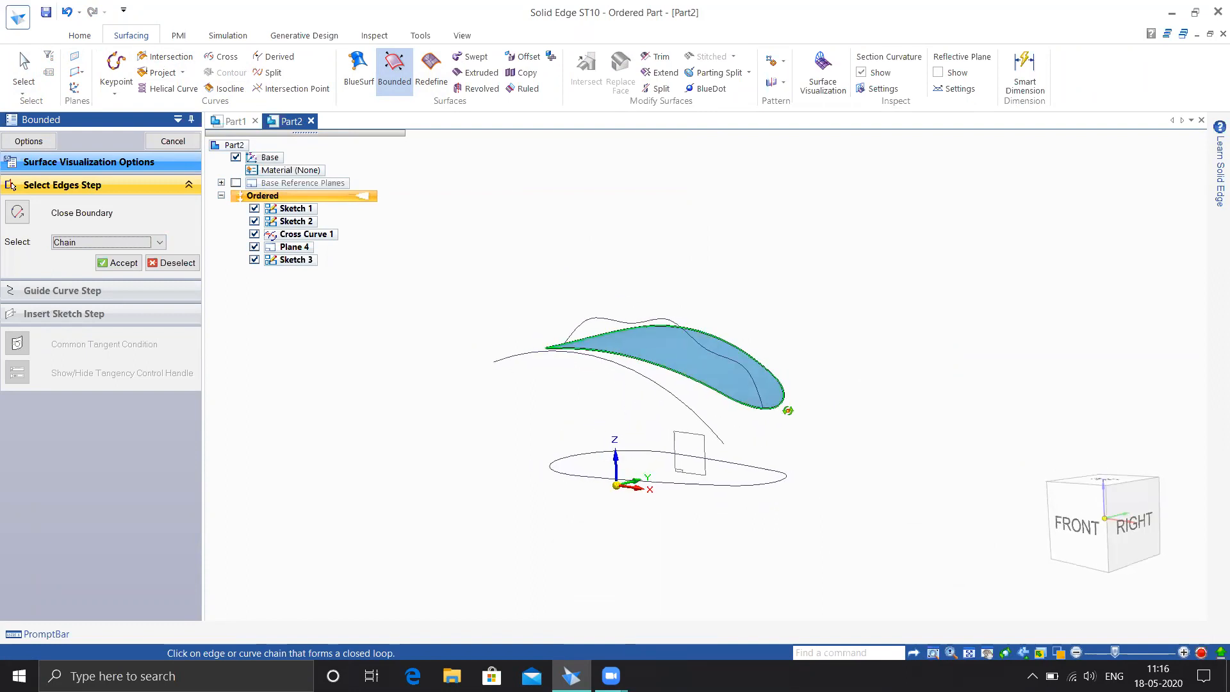
click(122, 262)
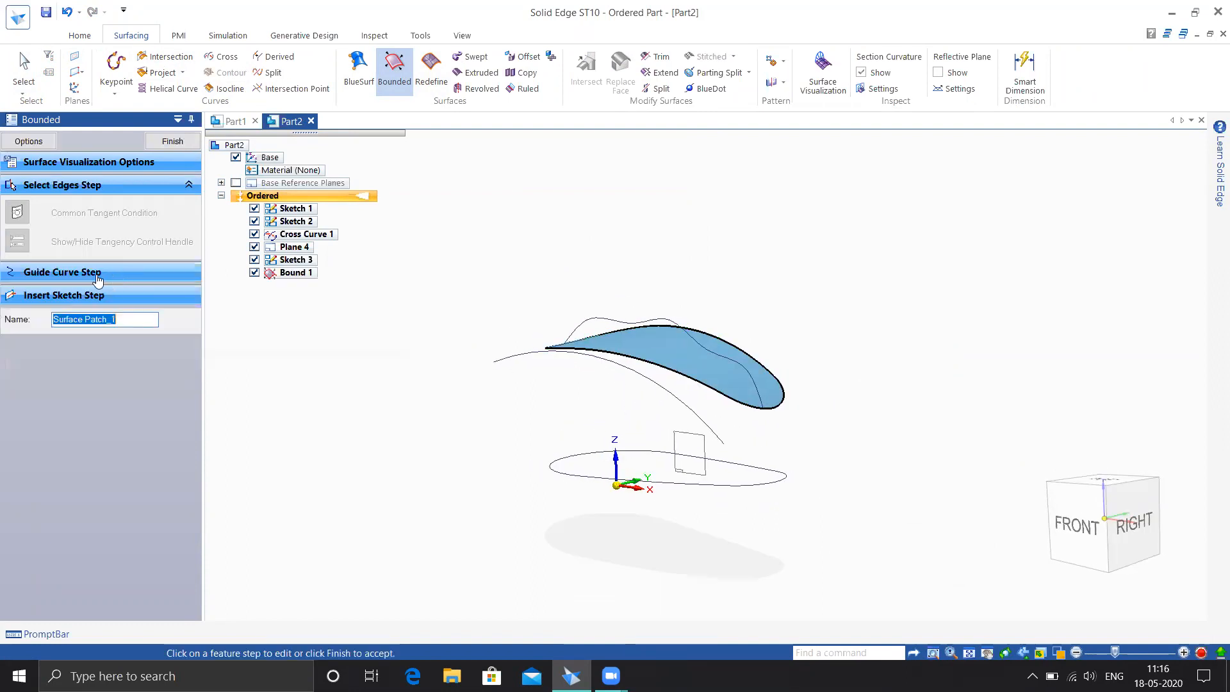
- Add the wavy mid-plane sketch as the bounded surface's guide curve, accept it, and finish the surface
click(95, 274)
click(583, 328)
middle_drag(558, 395, 576, 444)
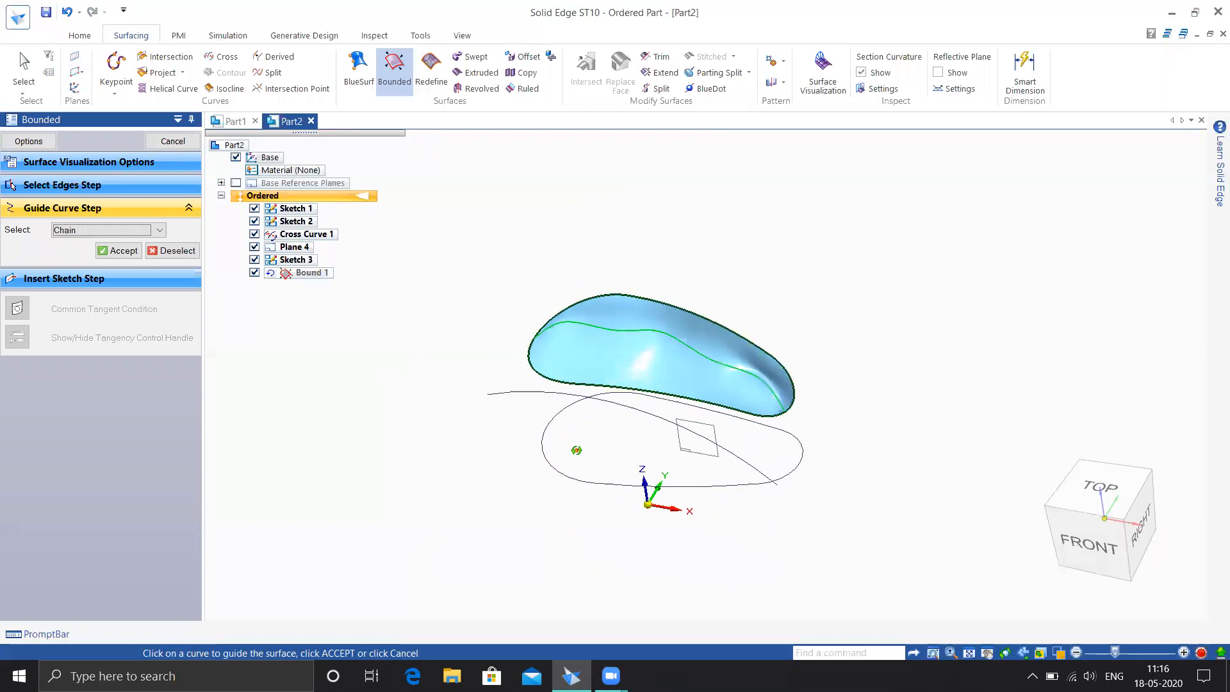
scroll(741, 384, up, 3)
middle_drag(748, 487, 709, 389)
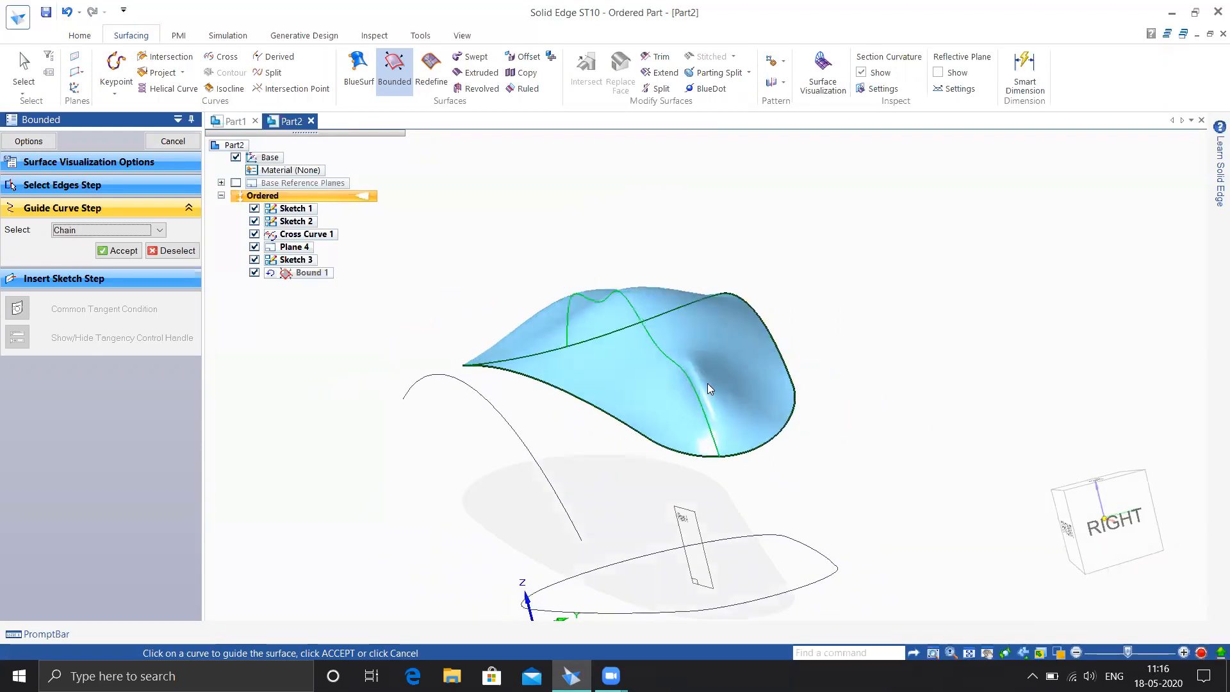
click(123, 251)
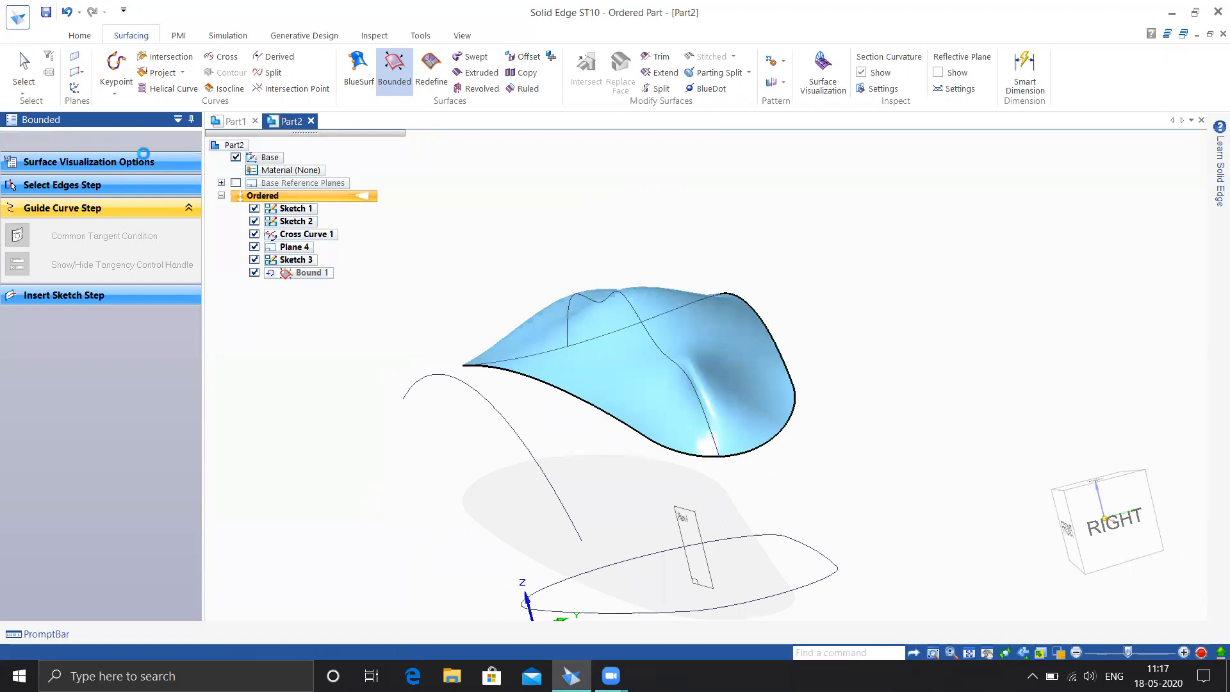
click(183, 150)
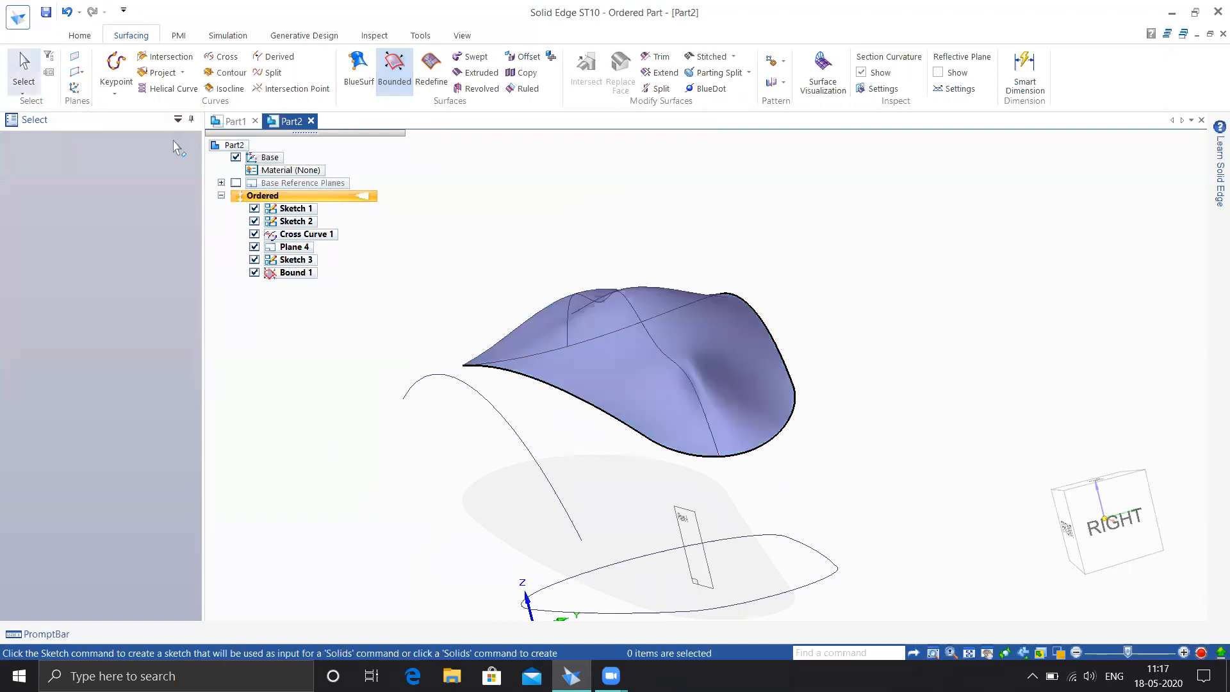
- Dynamically edit the guide curve sketch, moving its edit point near the positive-X end slightly down and inward, then end the edit
middle_drag(410, 481, 423, 472)
click(295, 261)
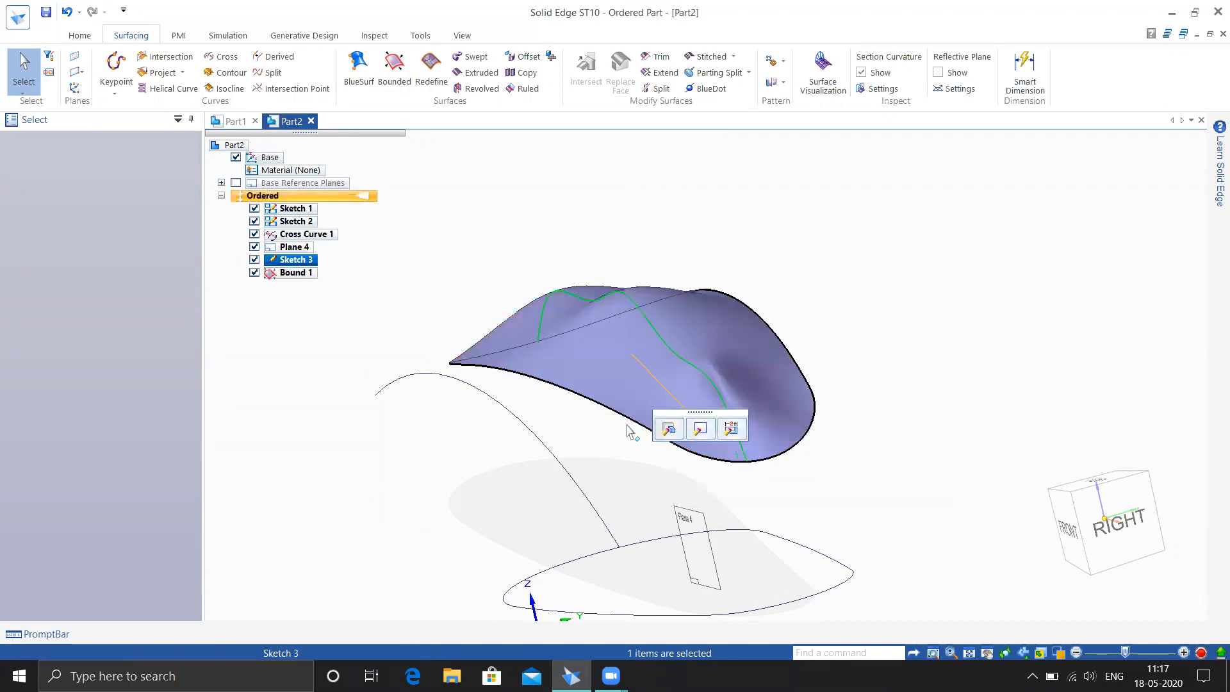
click(731, 429)
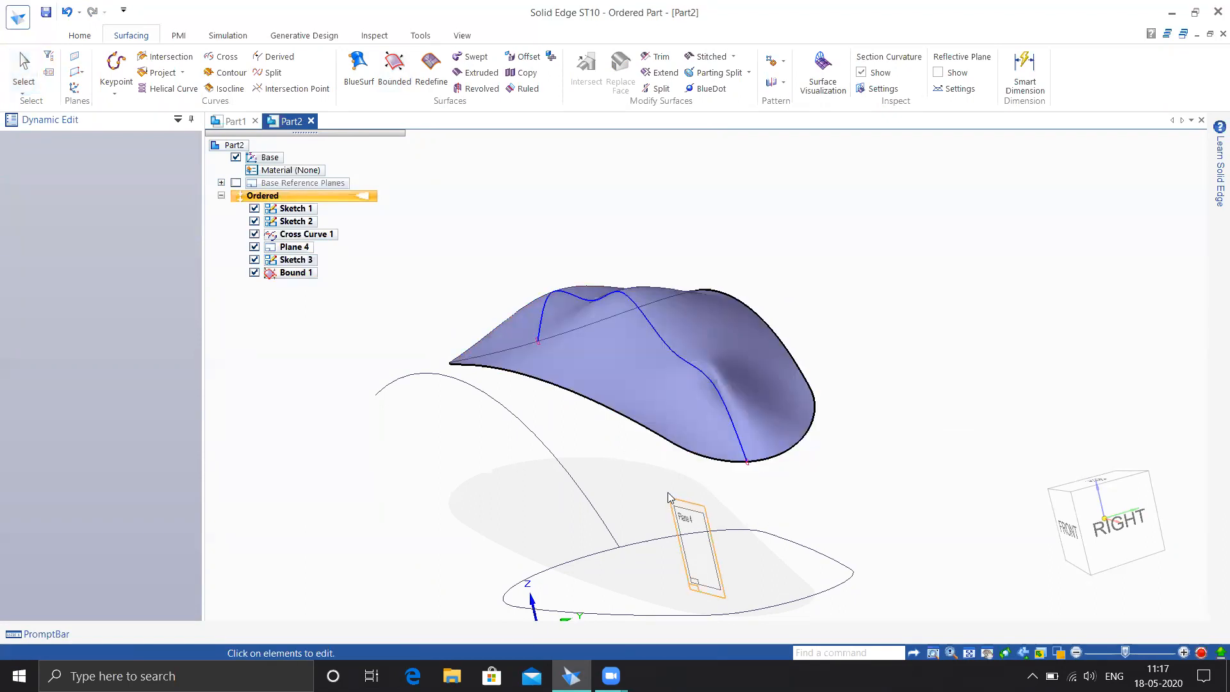
click(688, 360)
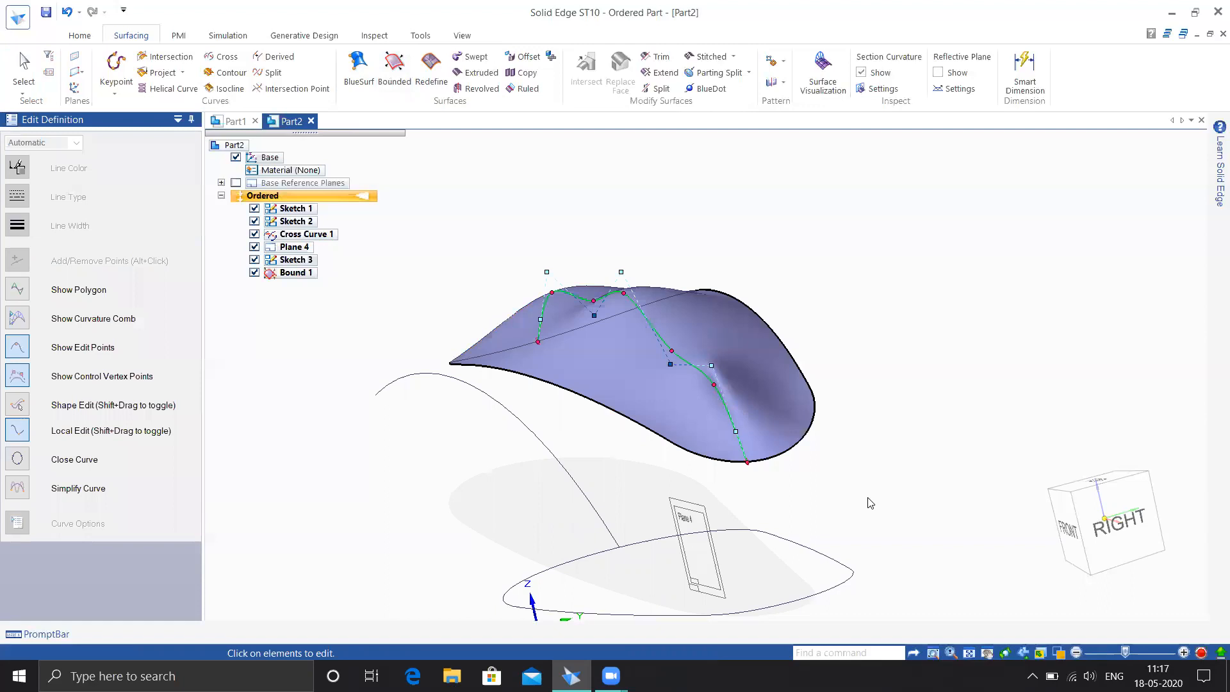
middle_drag(734, 414, 841, 353)
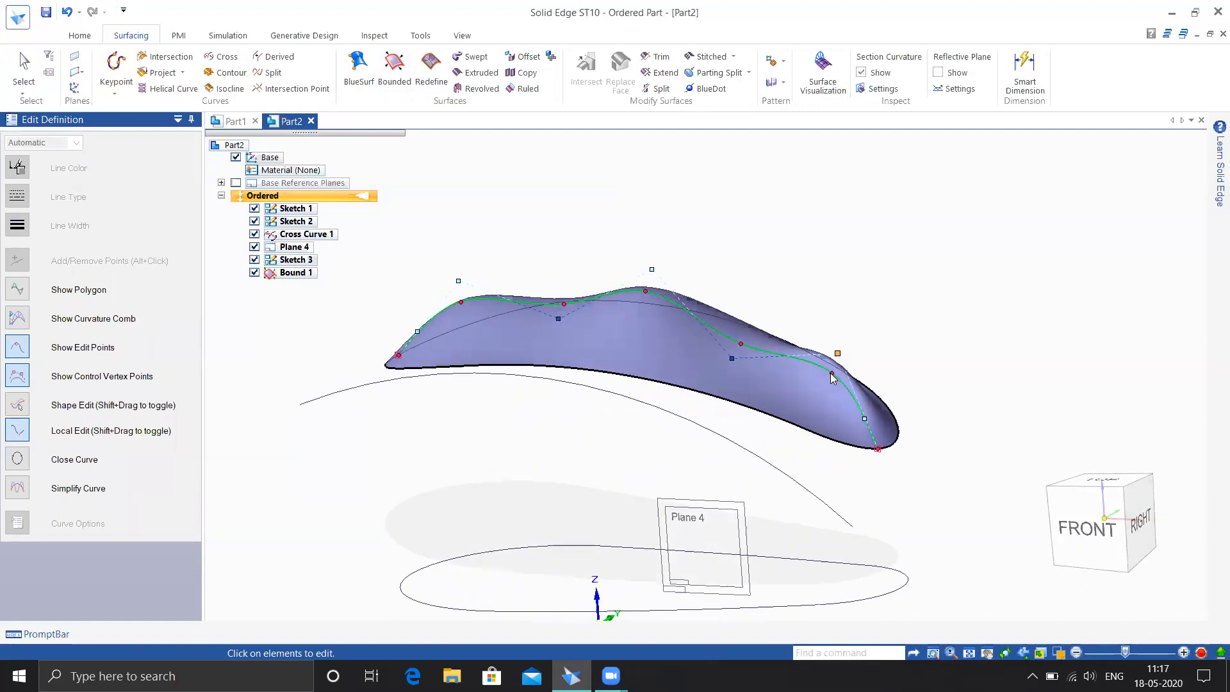
drag(831, 378, 832, 376)
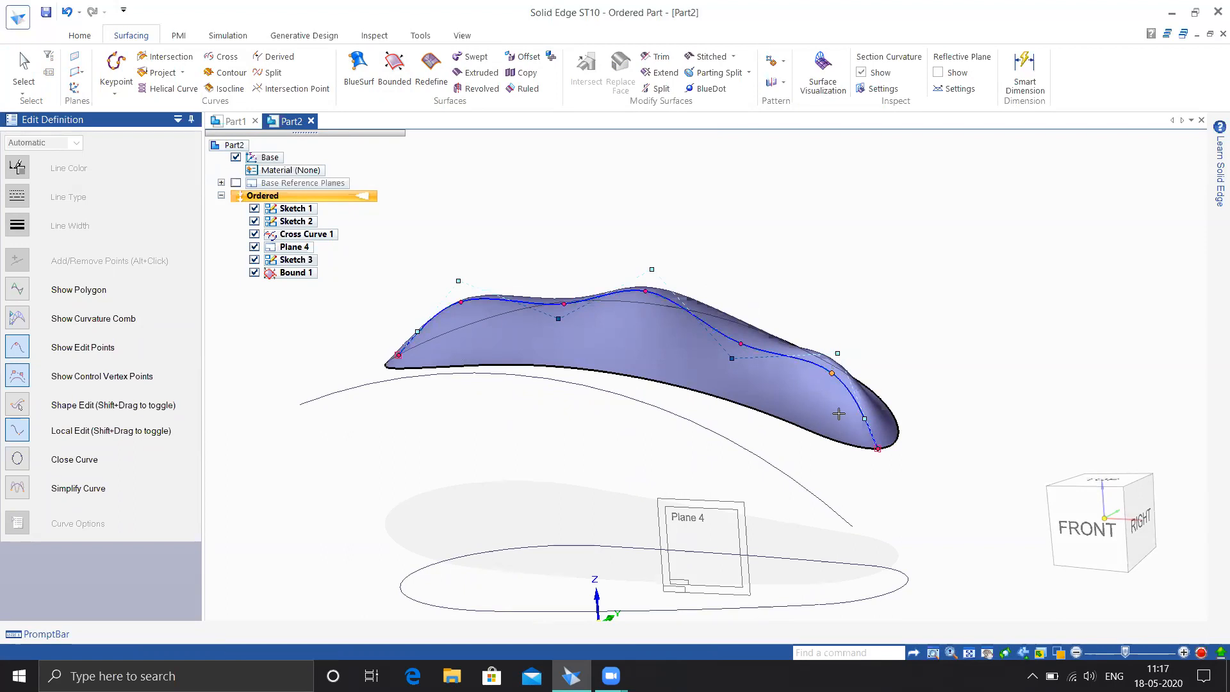
drag(831, 406, 833, 403)
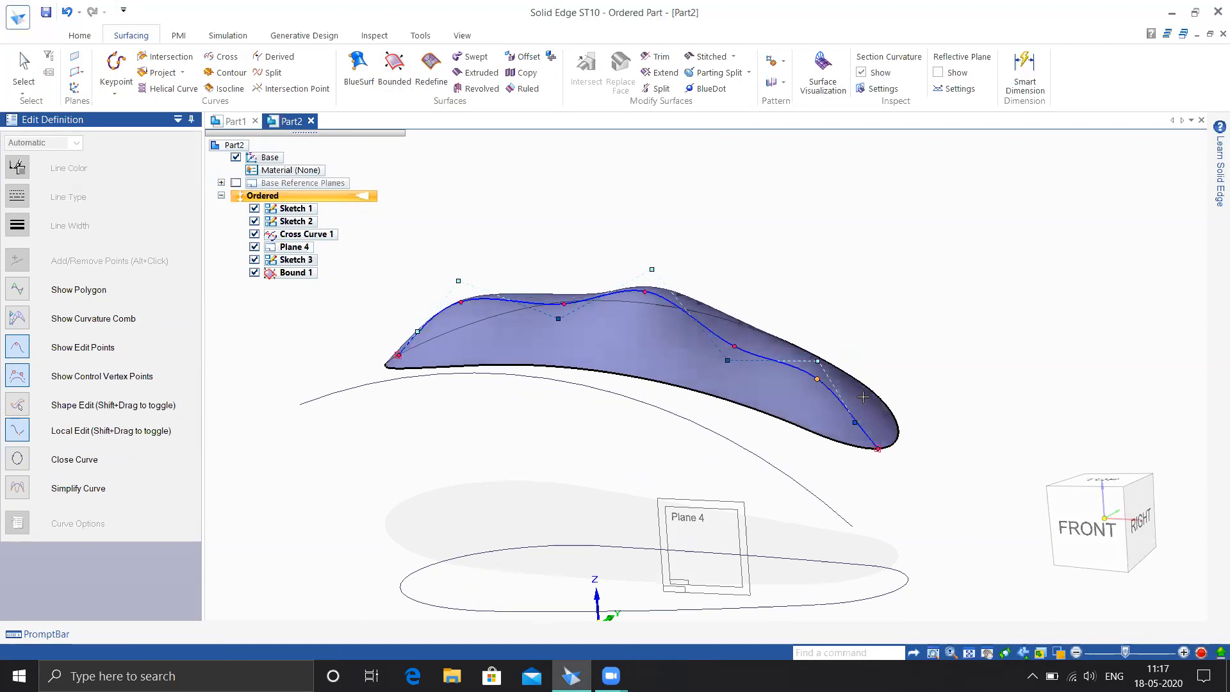
scroll(734, 453, down, 2)
middle_drag(734, 452, 629, 430)
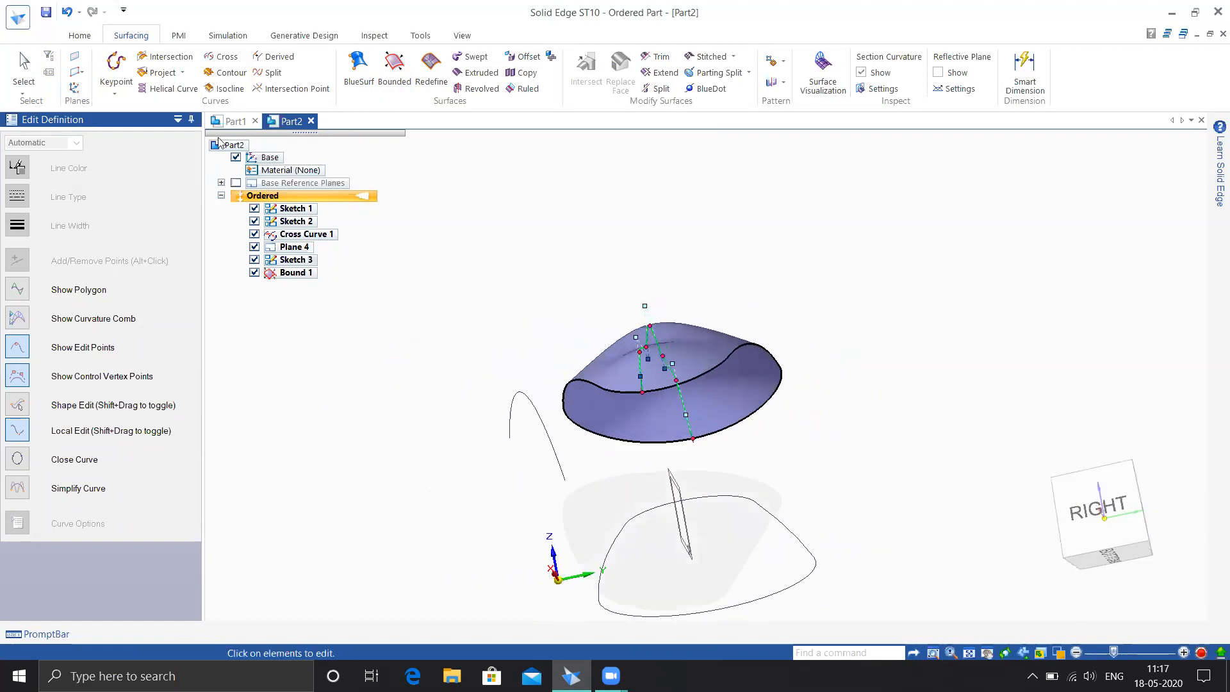
click(527, 154)
mouse_move(451, 317)
middle_down()
mouse_move(502, 344)
mouse_move(557, 419)
middle_up()
click(505, 241)
middle_drag(790, 375, 833, 439)
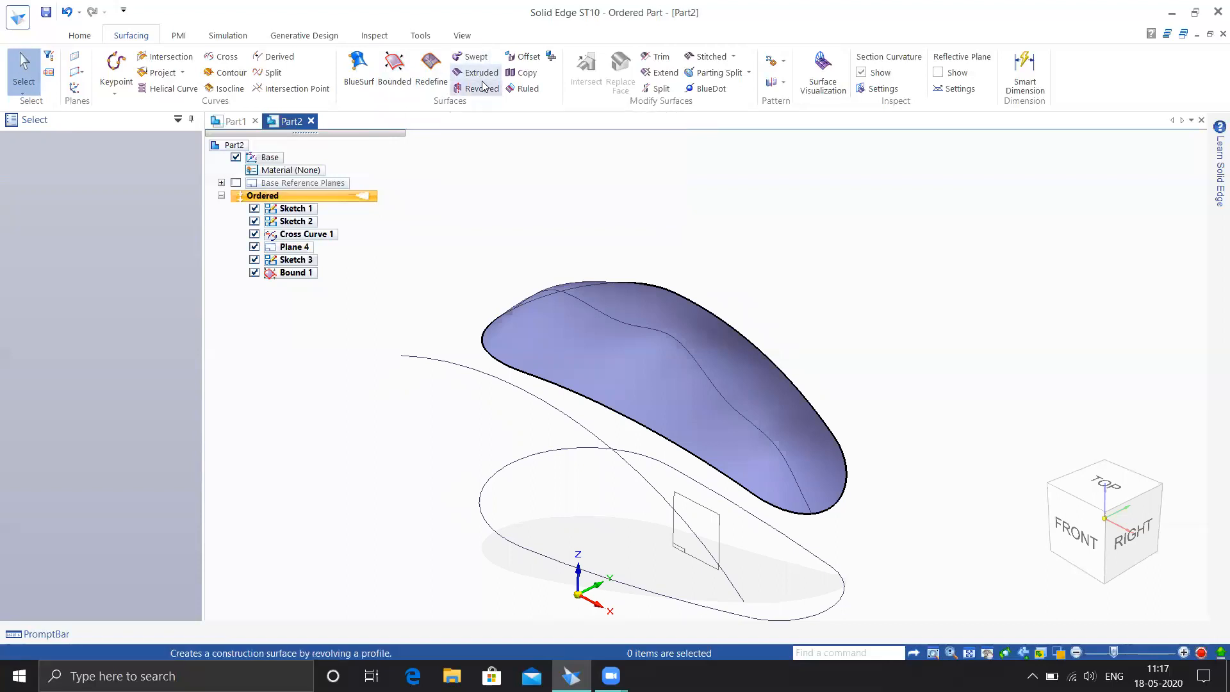
- Create a new ordered part document
click(18, 17)
click(46, 96)
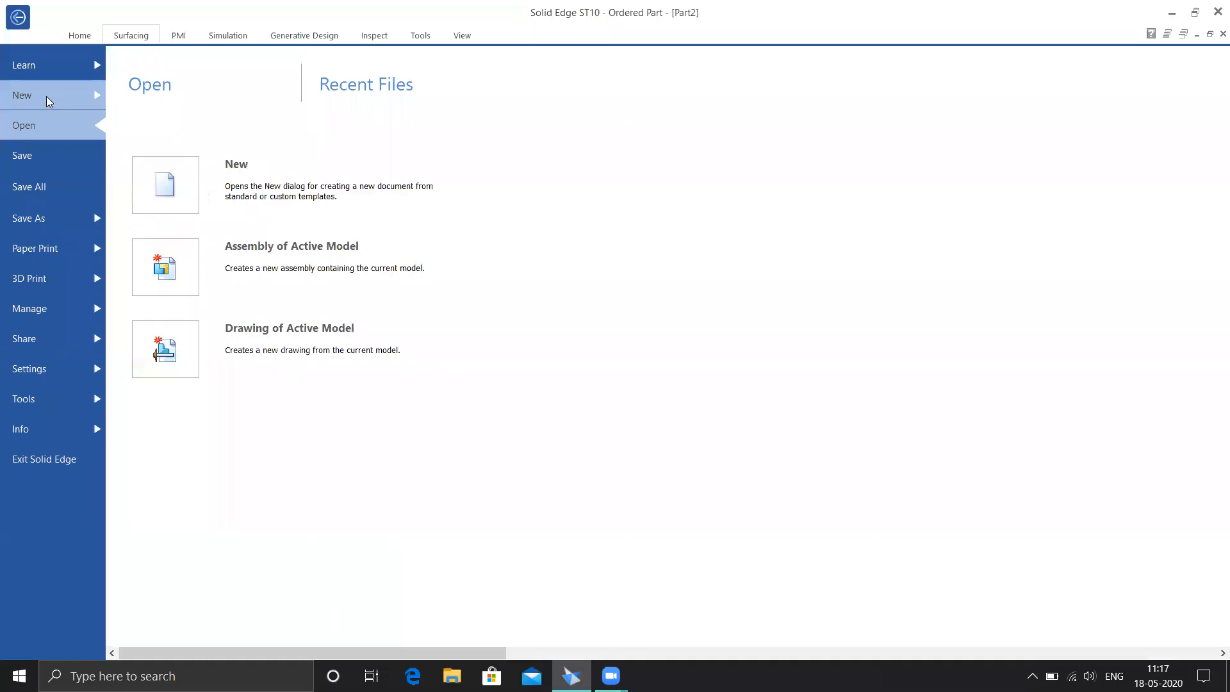
key(Escape)
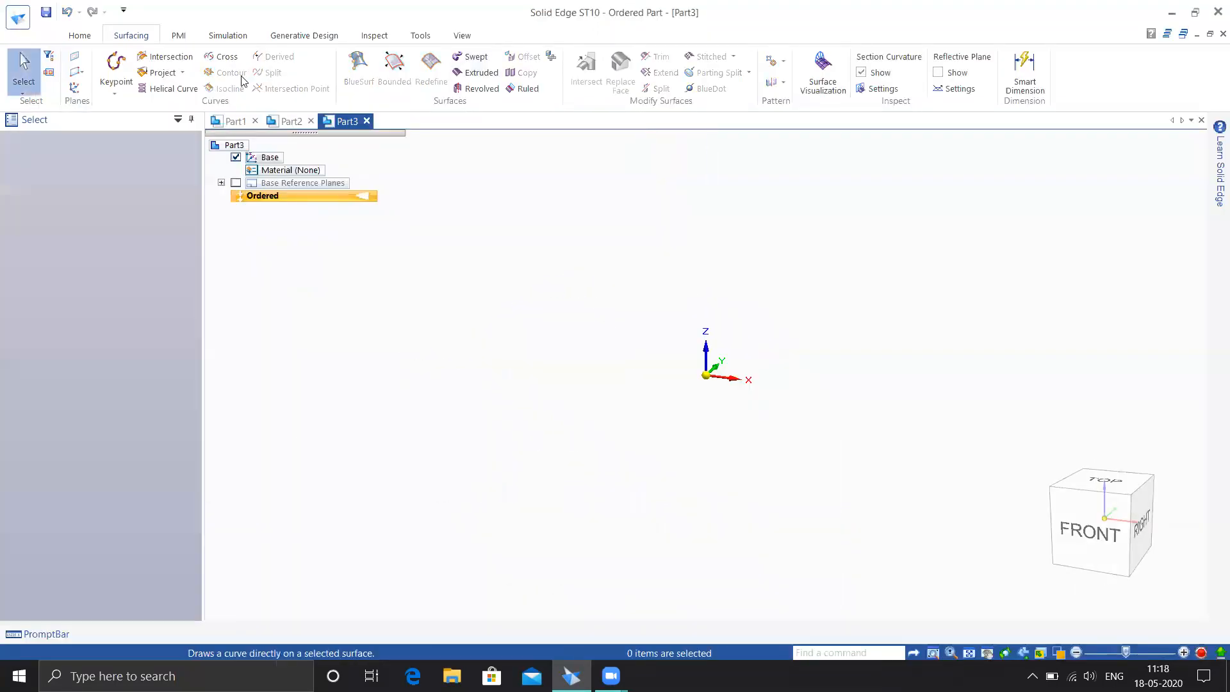
- Start a sketch on the front plane and draw an open wavy curve above the origin, spanning both sides of the Z axis
click(80, 37)
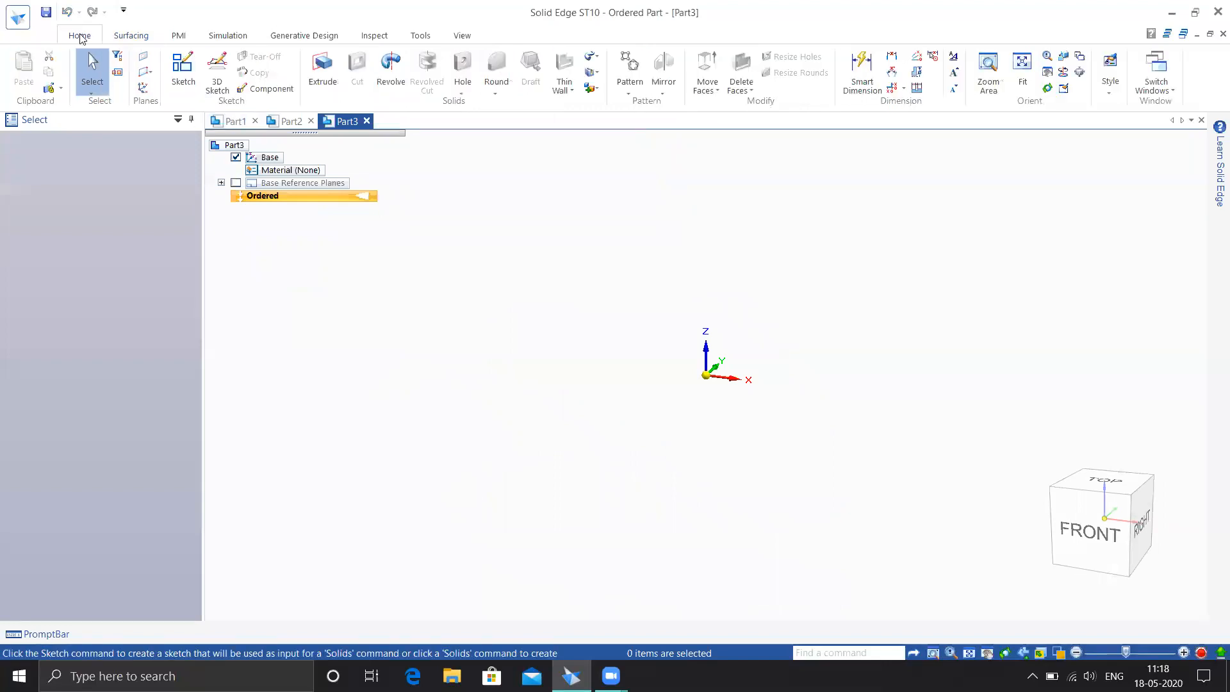
click(179, 66)
click(731, 357)
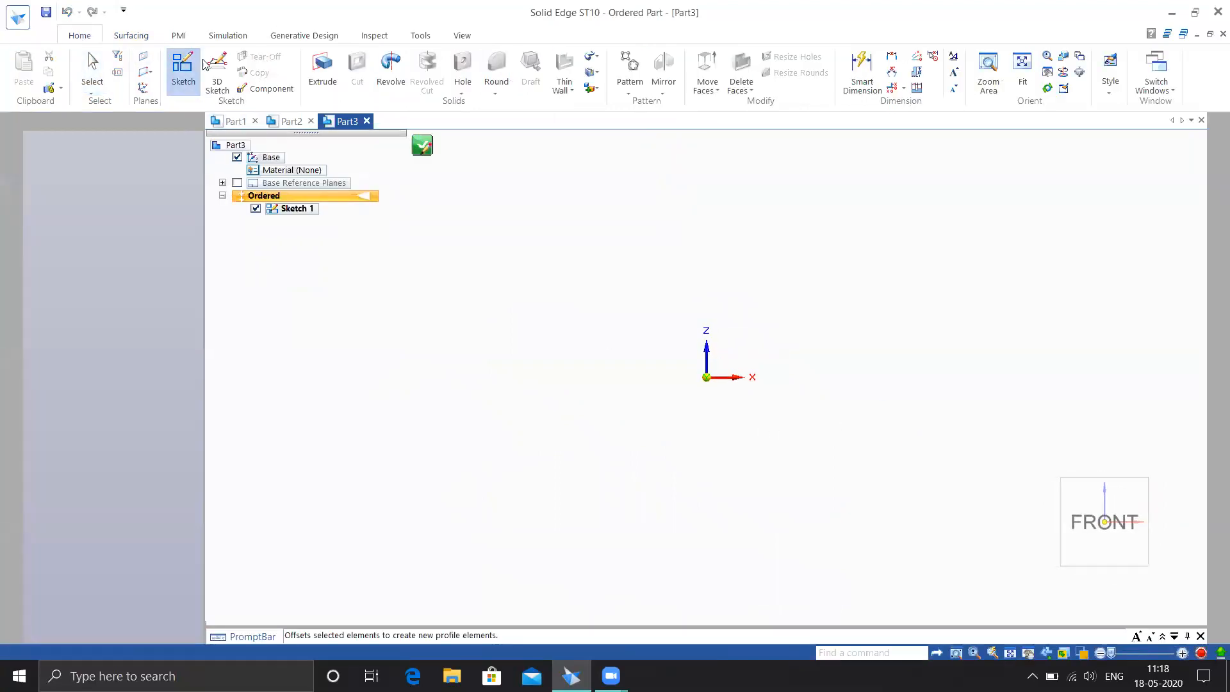
click(201, 72)
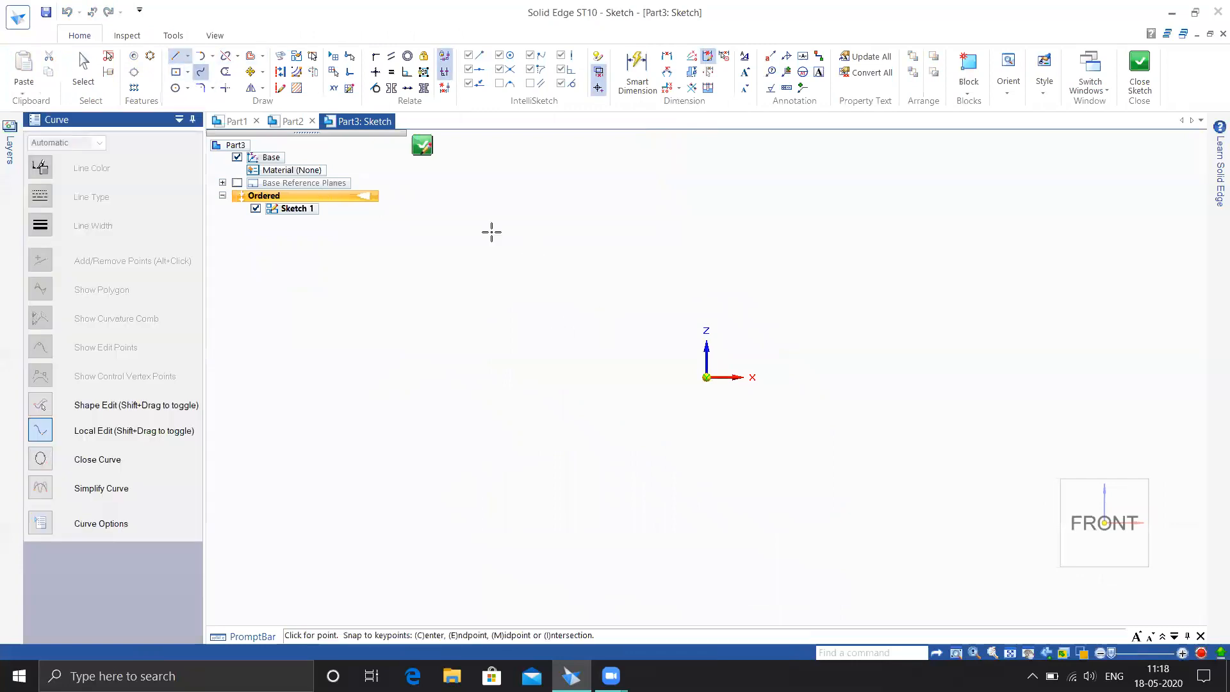
drag(472, 230, 684, 193)
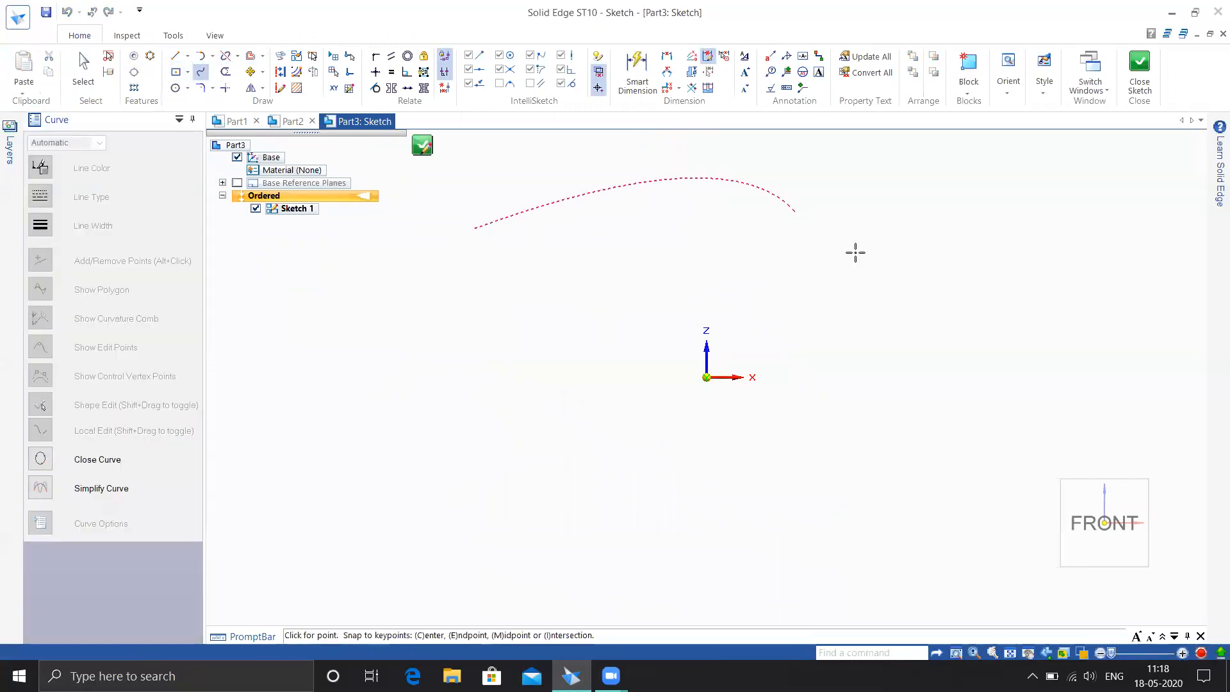
drag(978, 267, 1094, 300)
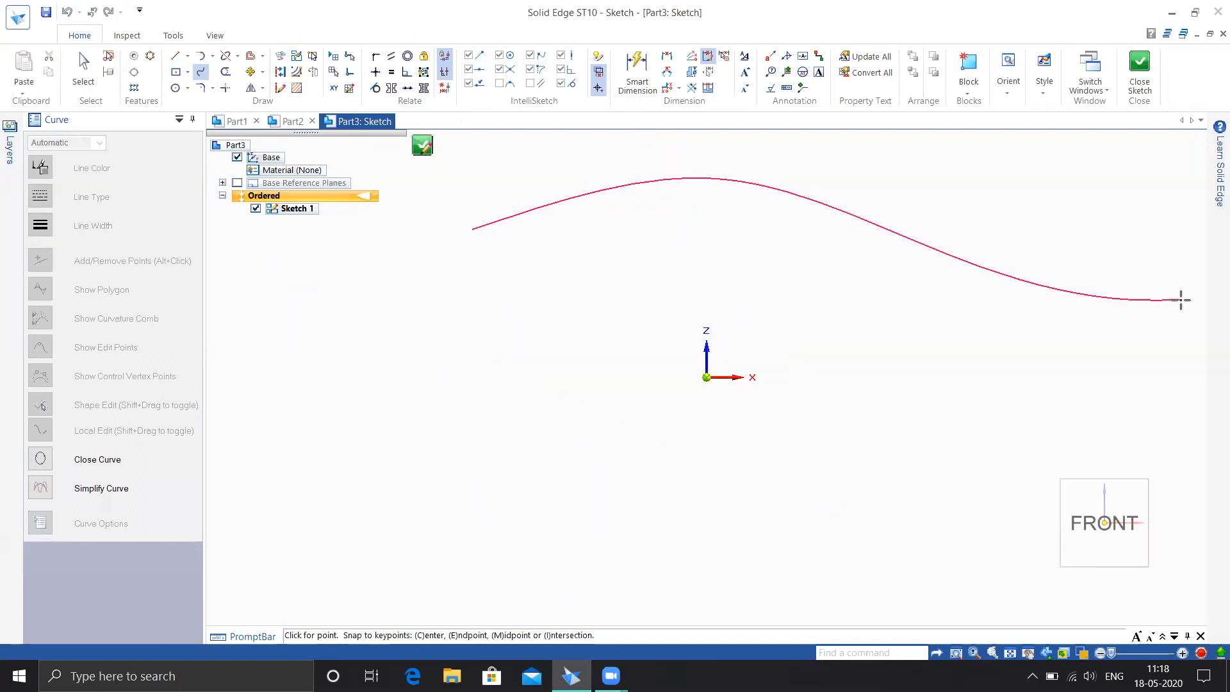
- Draw a horizontal line about 238 mm long below the origin and the wavy curve, and finish the sketch
click(175, 56)
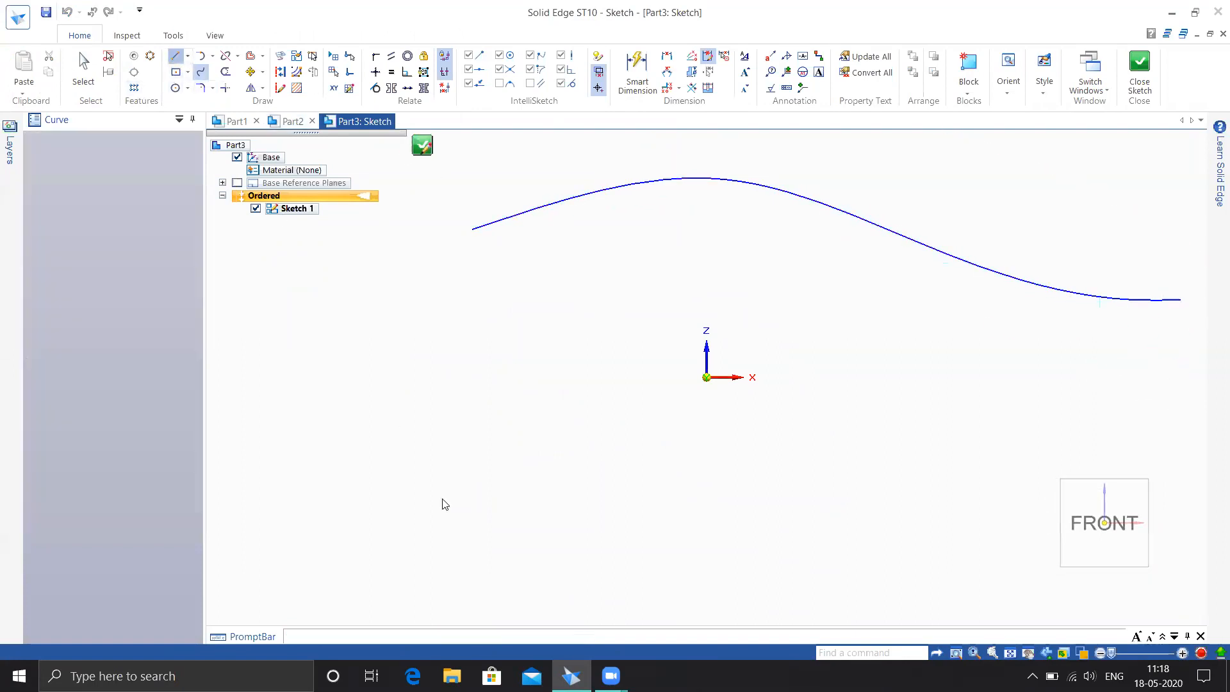
click(453, 492)
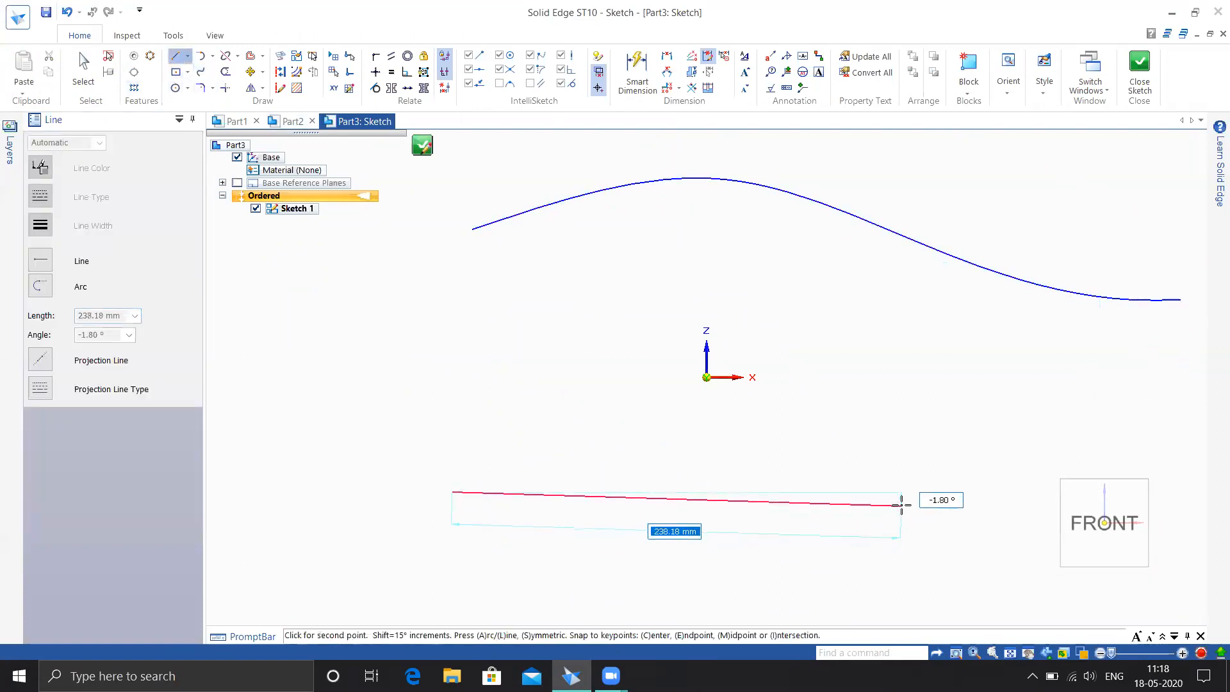
click(901, 492)
key(Escape)
mouse_move(884, 568)
middle_down()
mouse_move(870, 425)
mouse_move(833, 462)
middle_up()
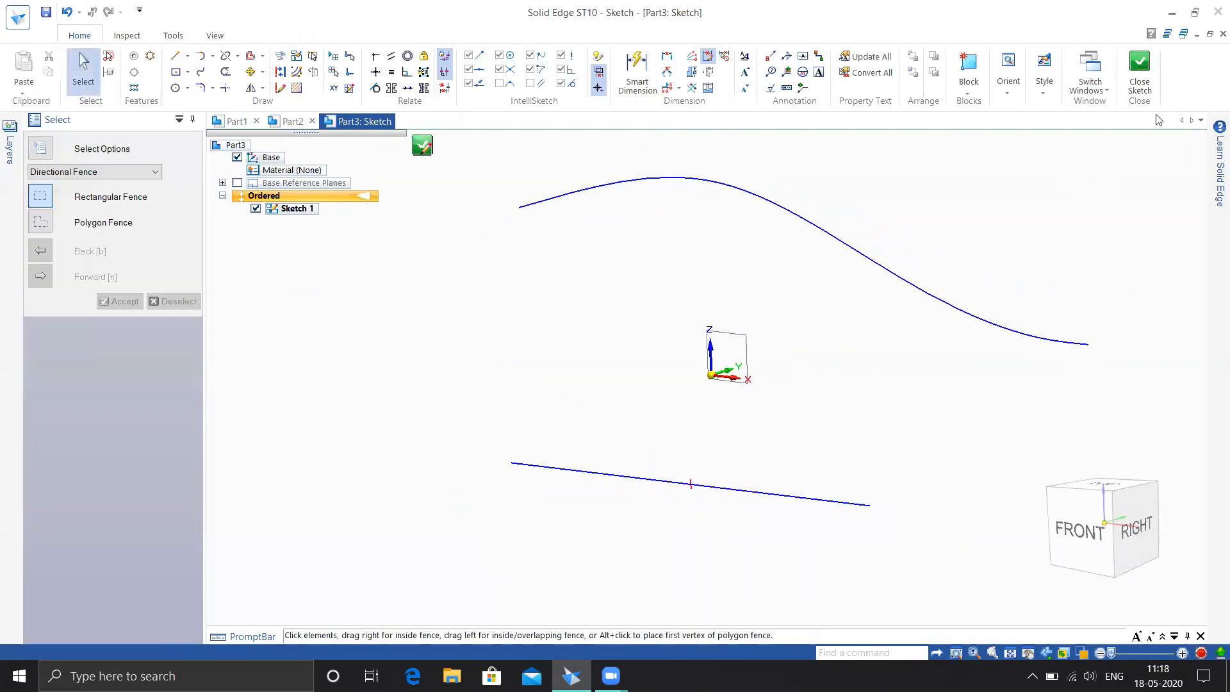
click(1138, 67)
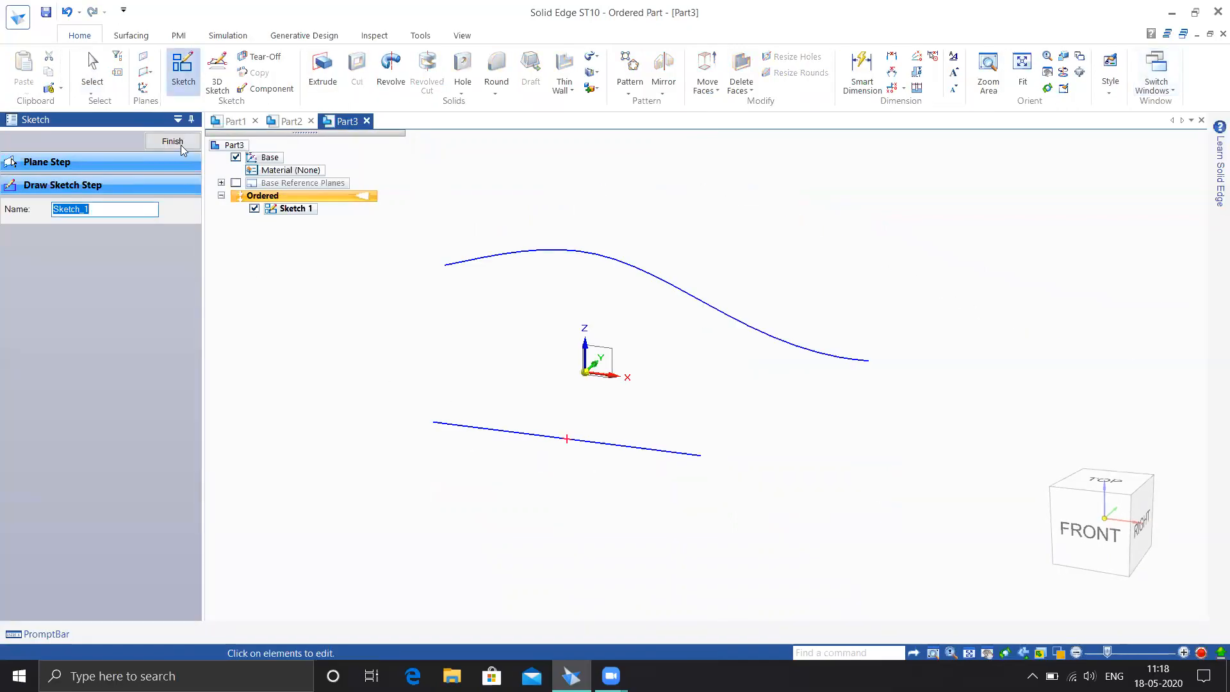
click(181, 144)
click(184, 145)
- Try to extrude the open wavy curve as a solid feature
middle_drag(480, 352, 433, 392)
click(132, 36)
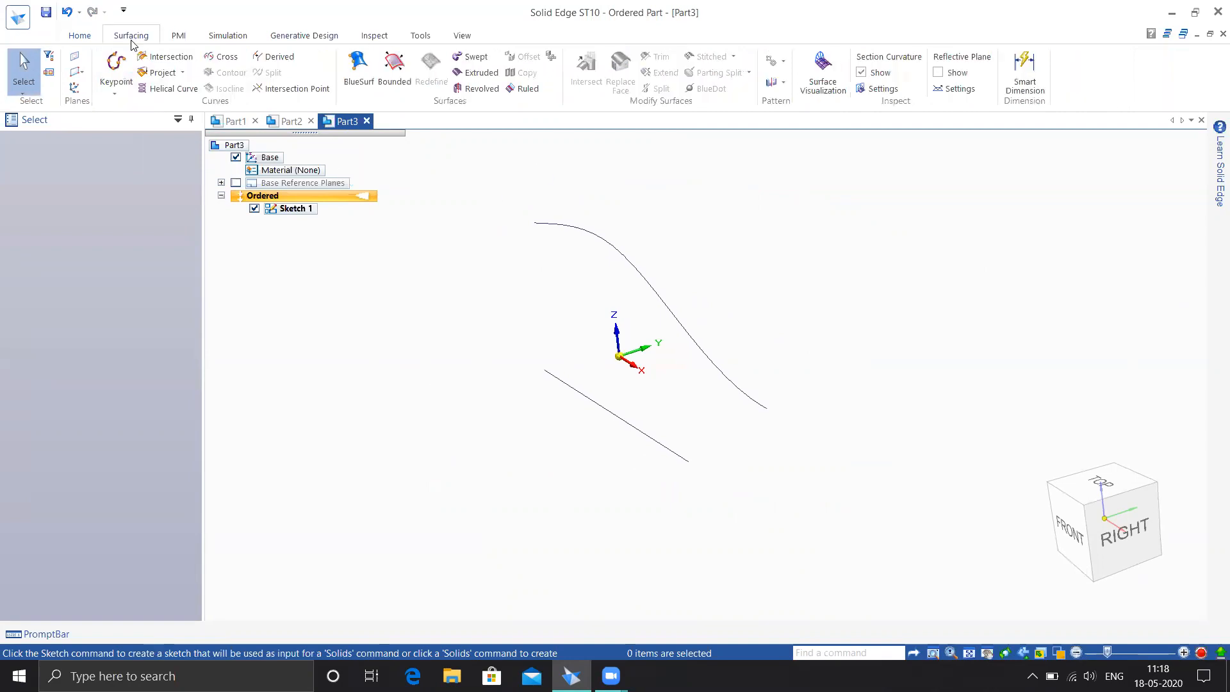
click(478, 73)
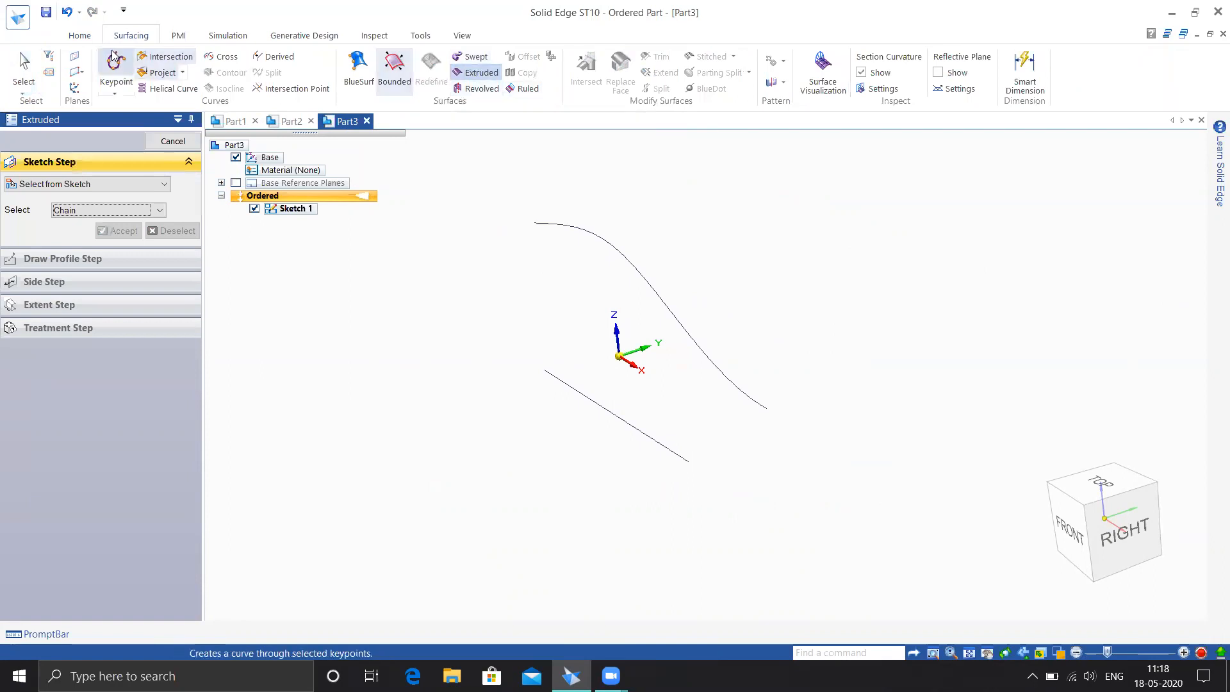
click(79, 35)
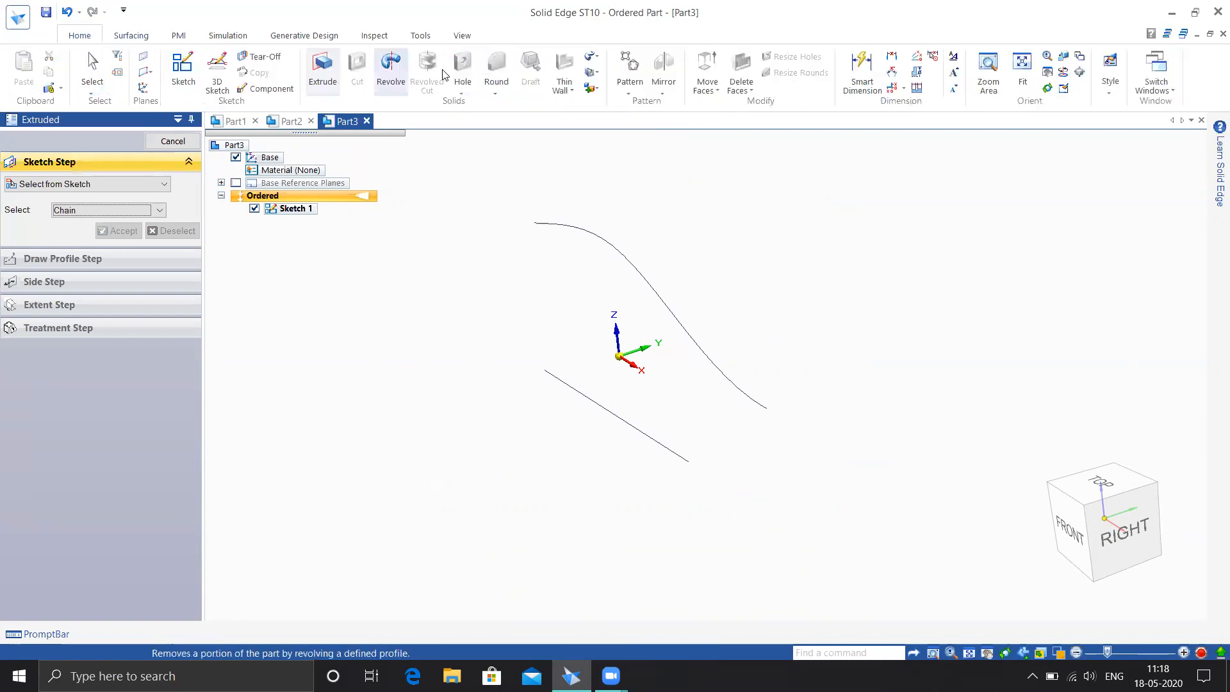
click(323, 71)
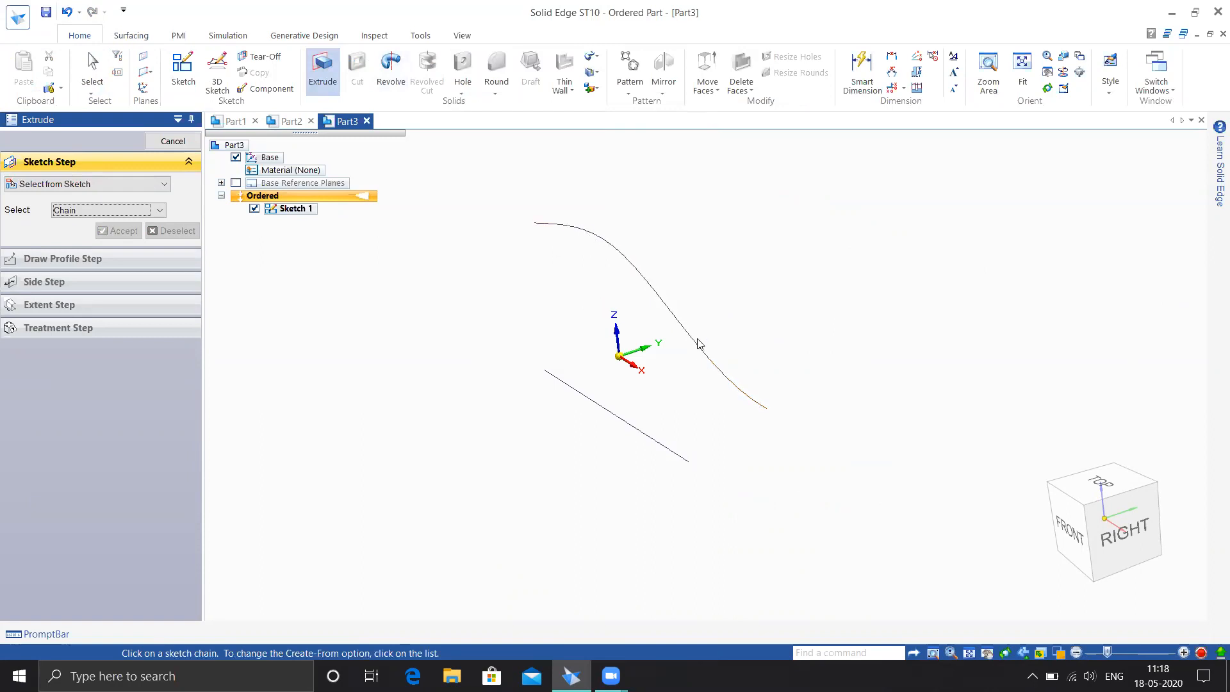
click(579, 231)
right_click(439, 327)
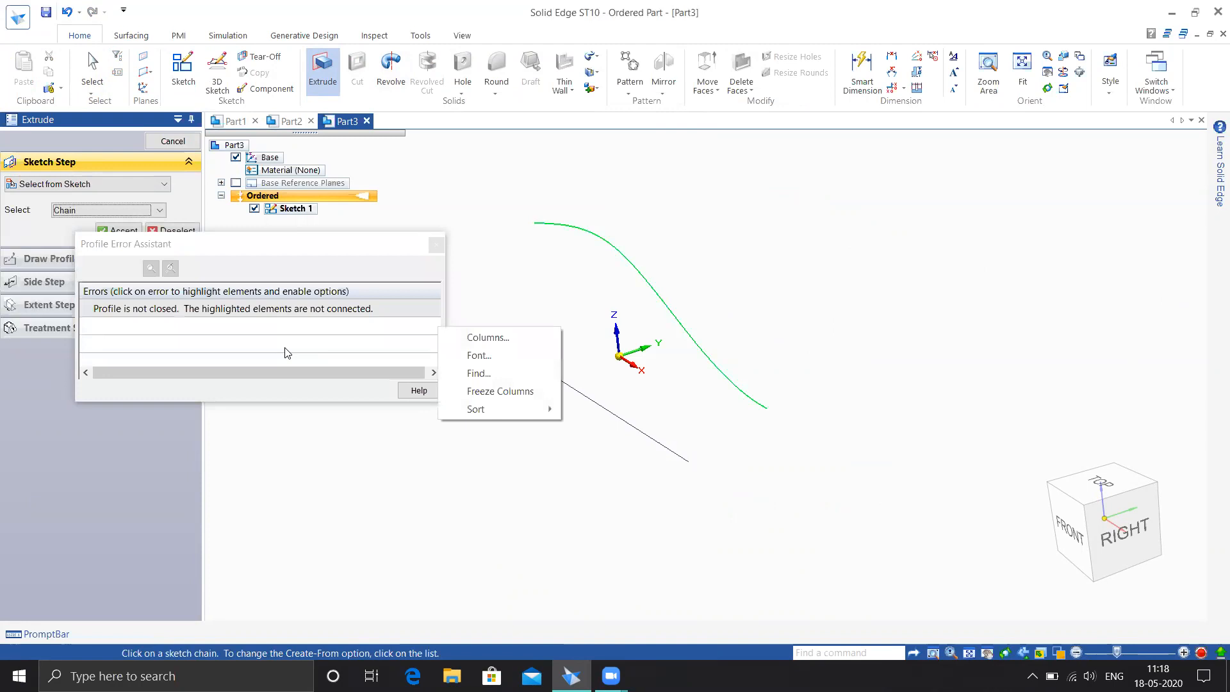
key(Escape)
key(Escape)
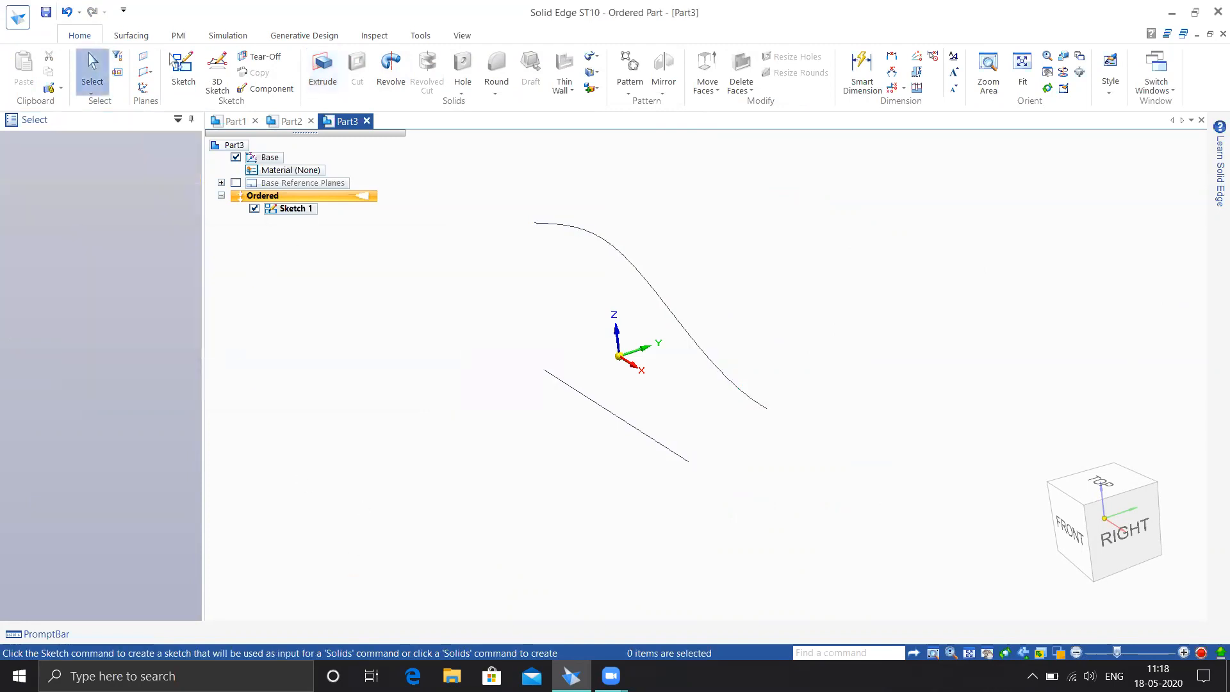
- Create an extruded surface from the wavy curve with a one-sided 201 mm extent in the positive Y direction
click(131, 37)
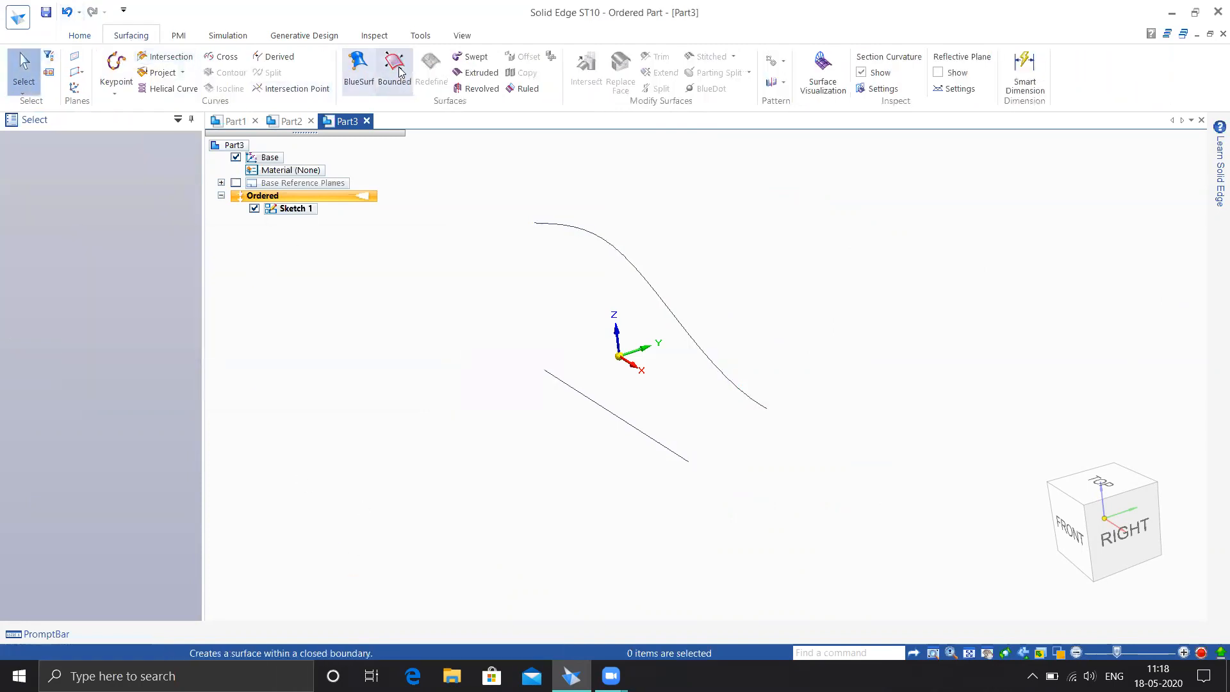
click(477, 73)
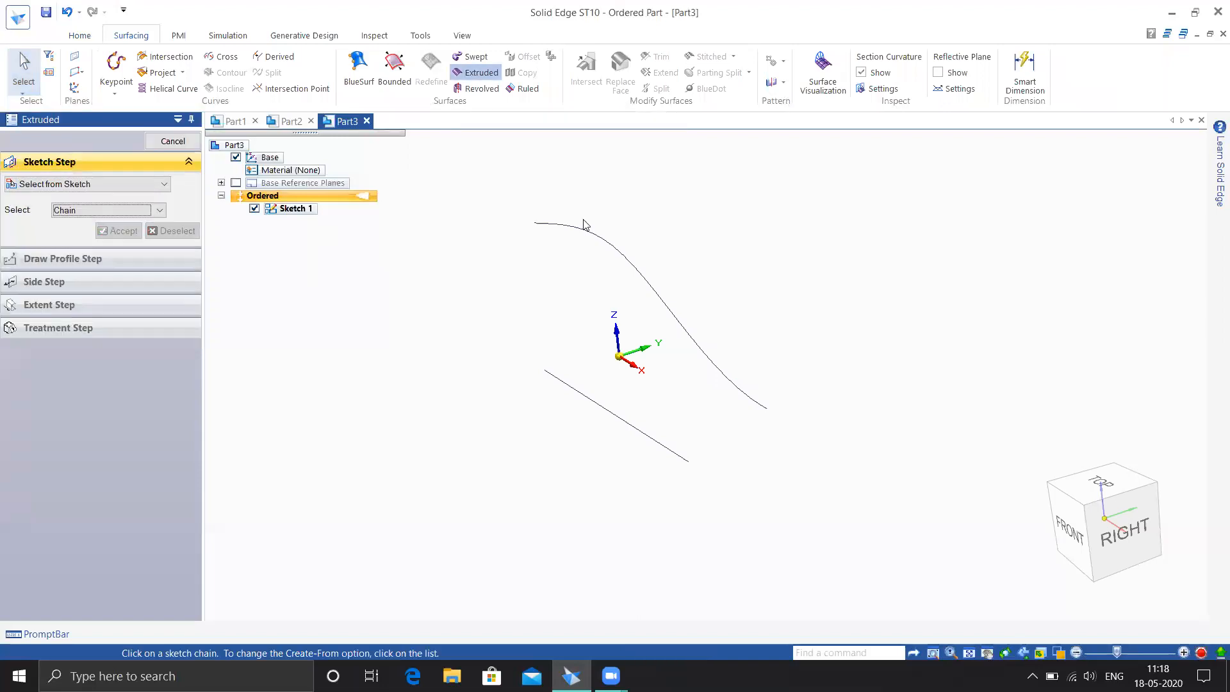
click(555, 224)
right_click(687, 259)
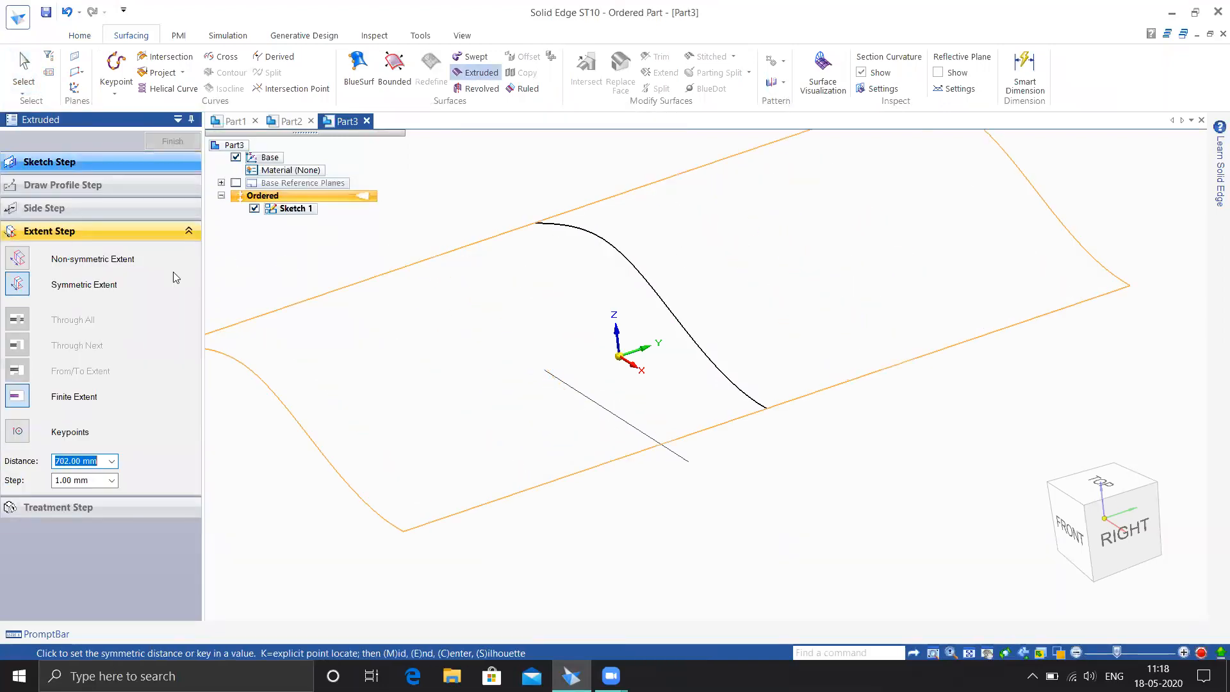
click(17, 287)
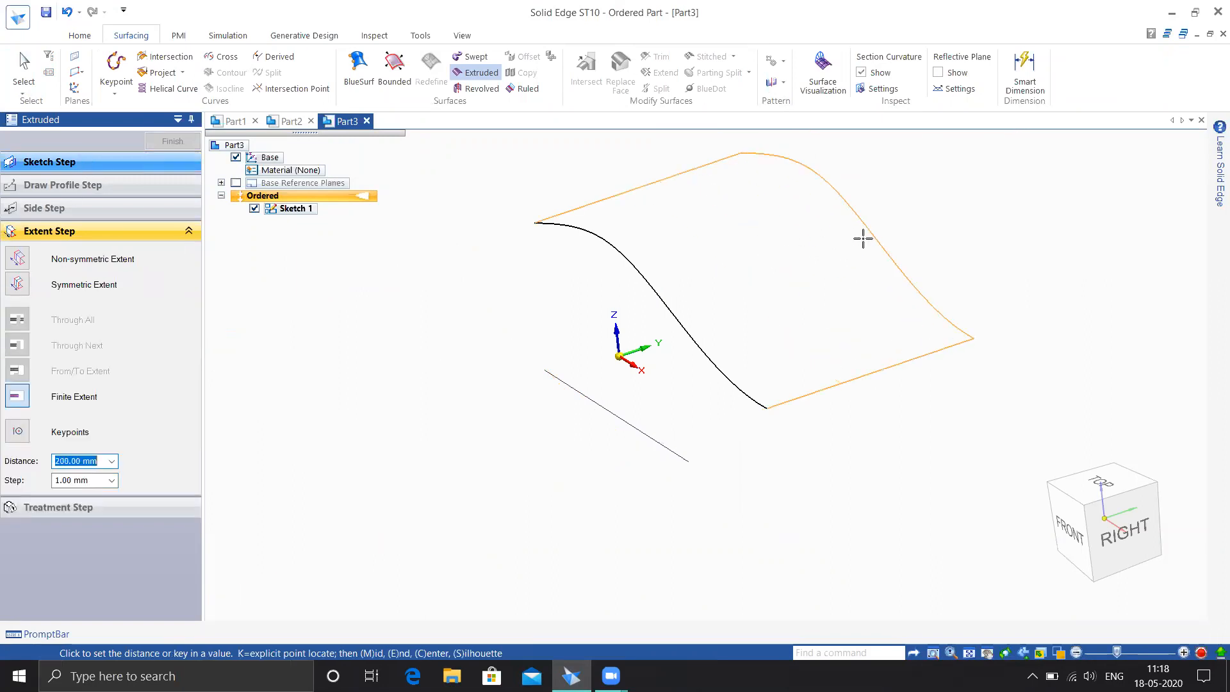
click(863, 239)
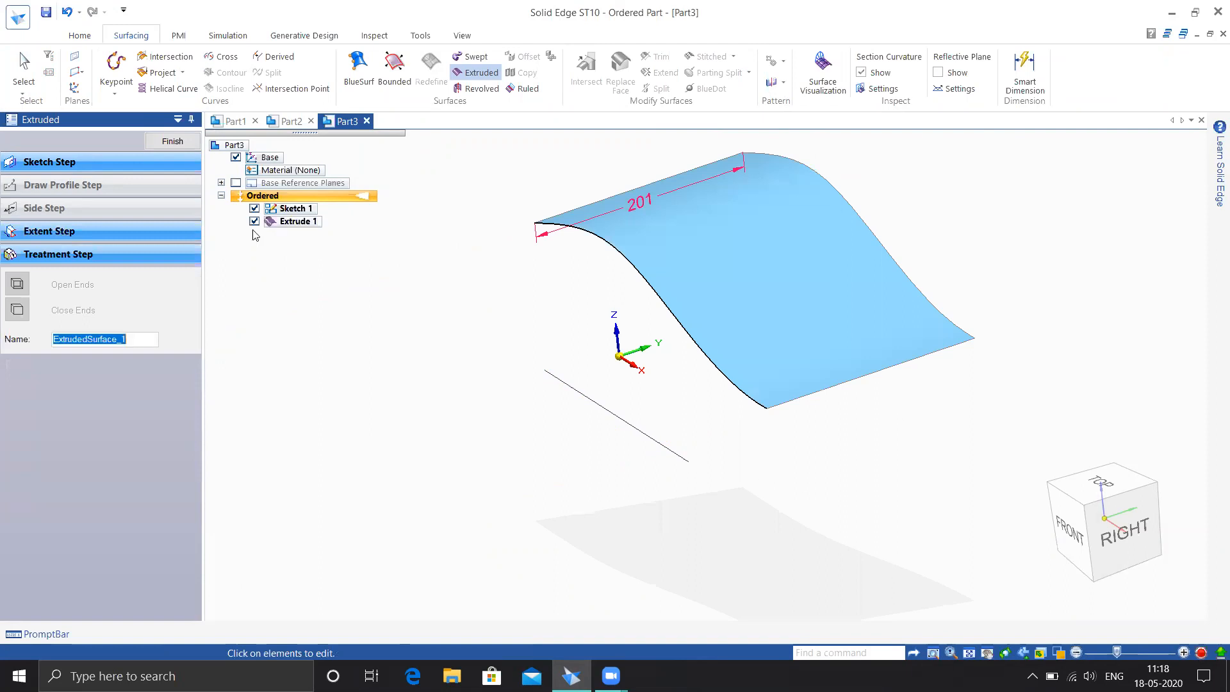
click(172, 141)
key(Escape)
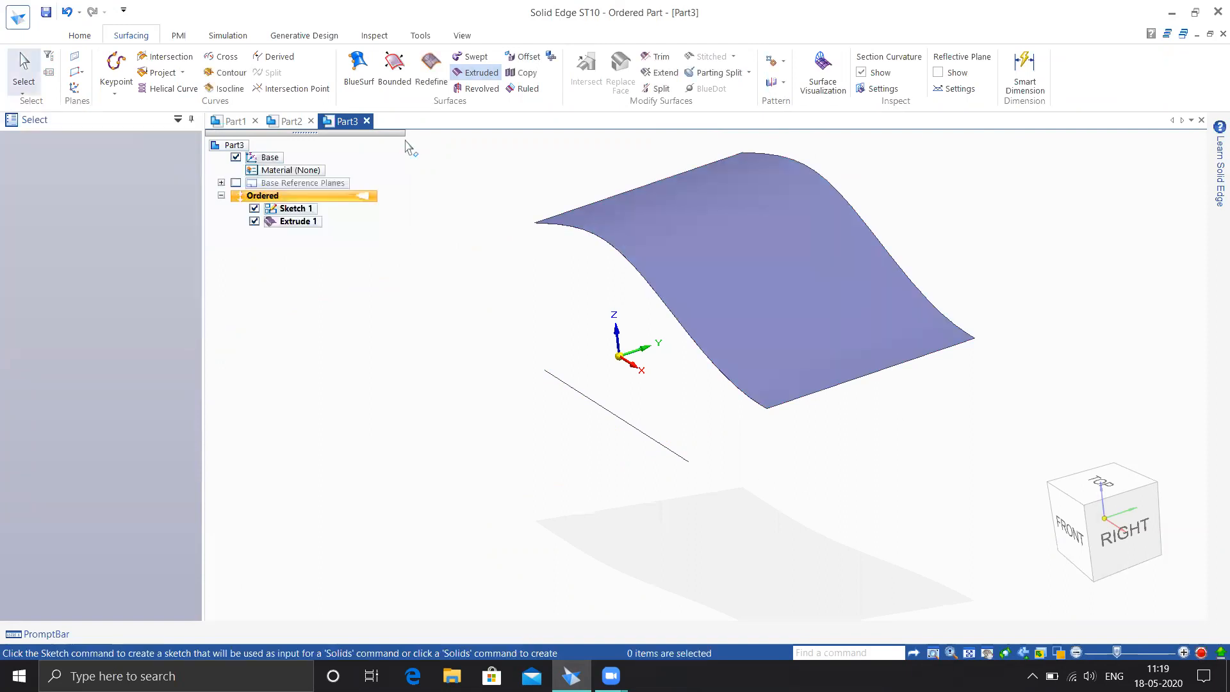
- Create a revolved surface from the wavy curve around the straight sketch line, with a non-symmetric extent on the side opposite the extruded surface
click(476, 89)
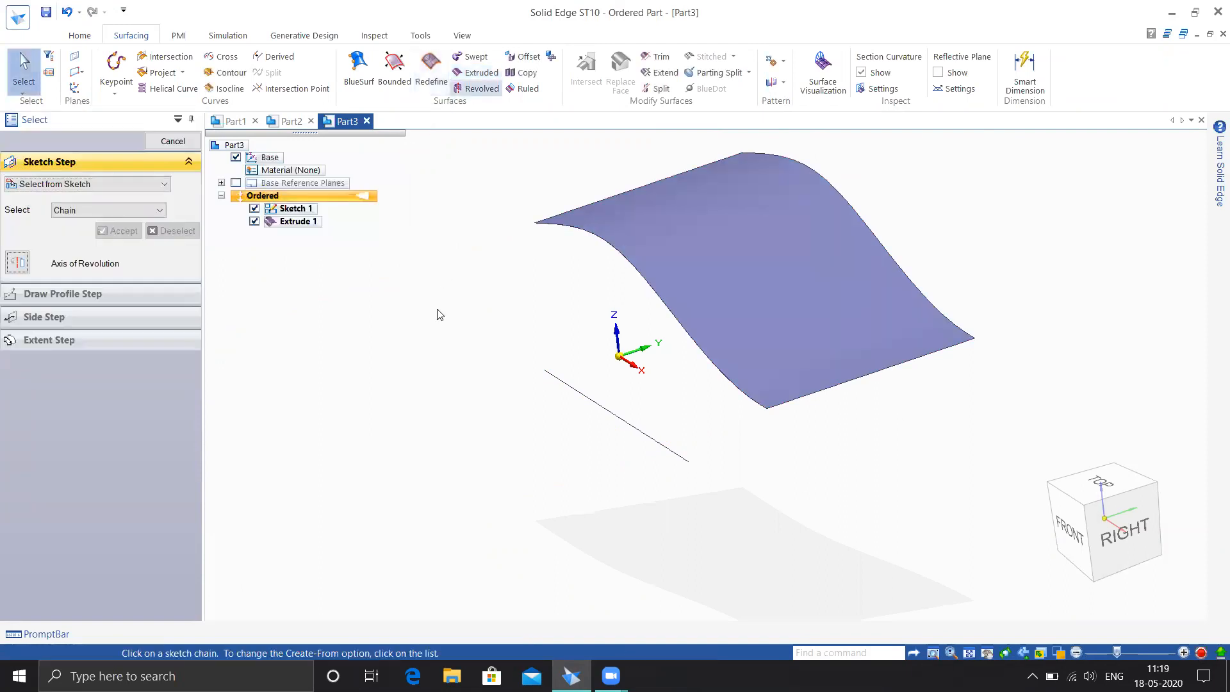
click(544, 226)
right_click(421, 340)
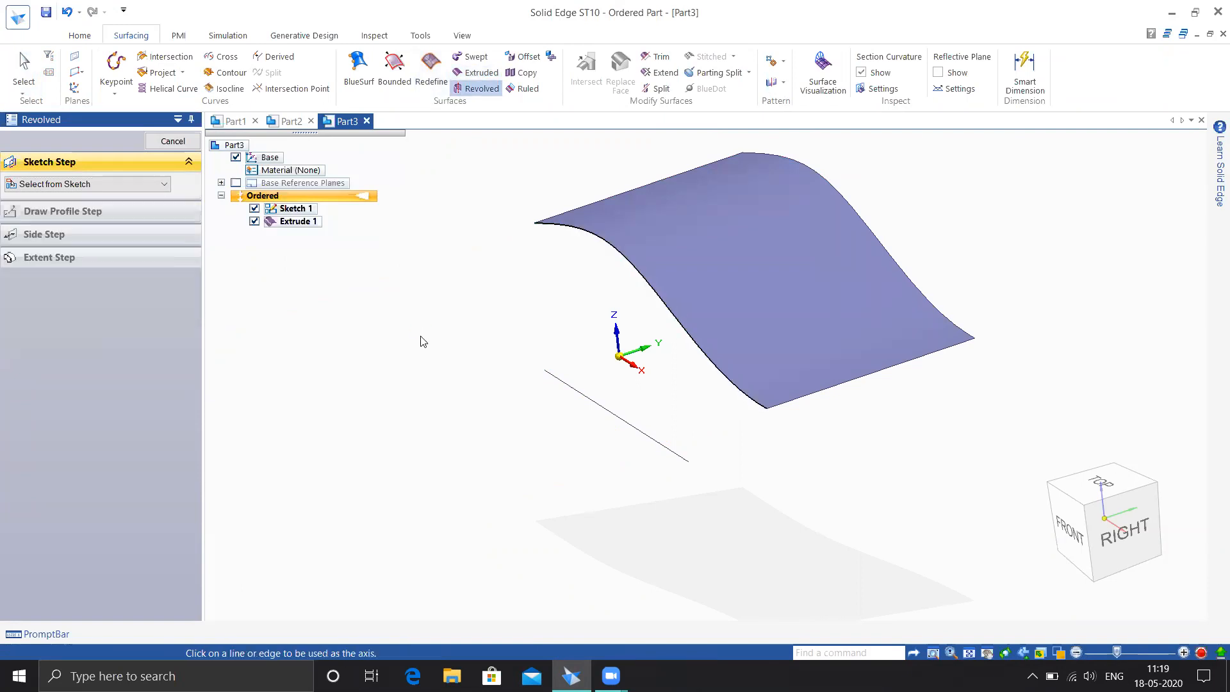
click(553, 376)
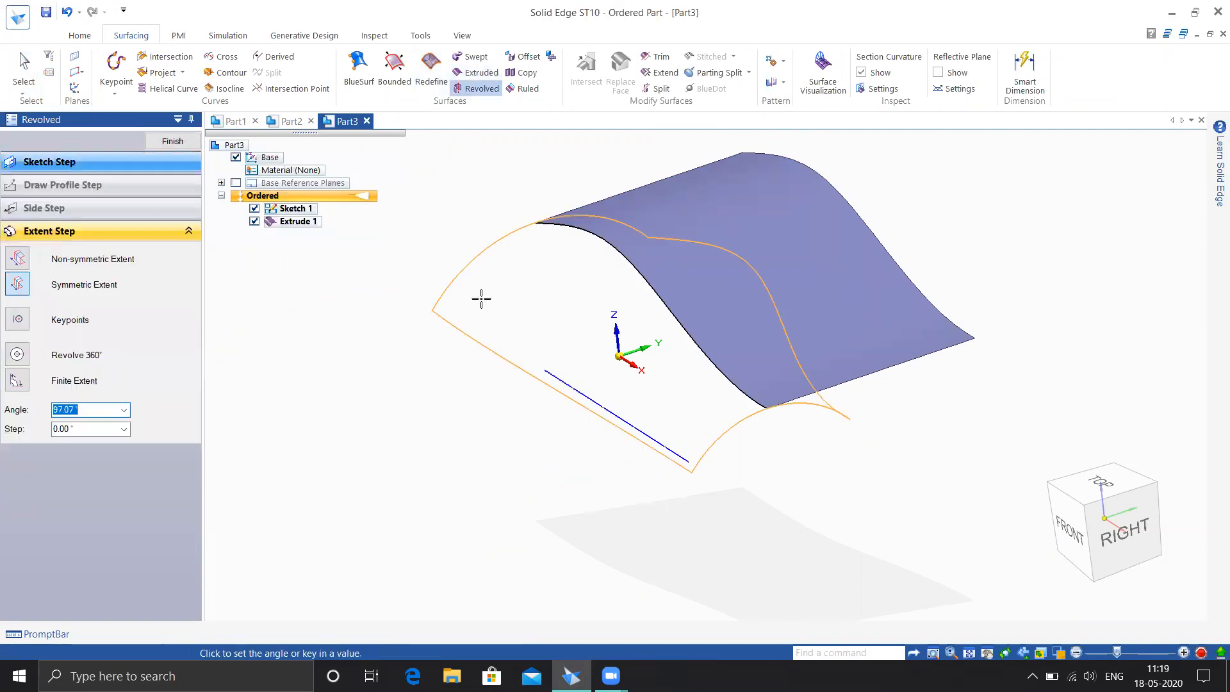
middle_drag(414, 315, 327, 300)
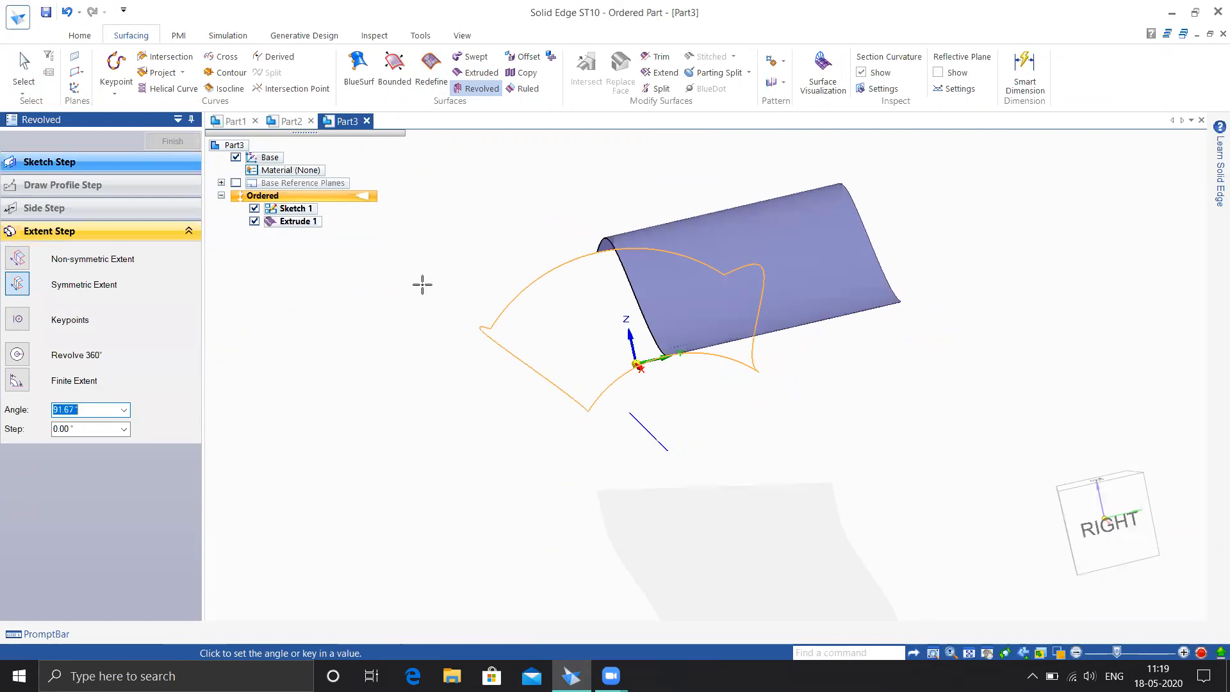
click(20, 286)
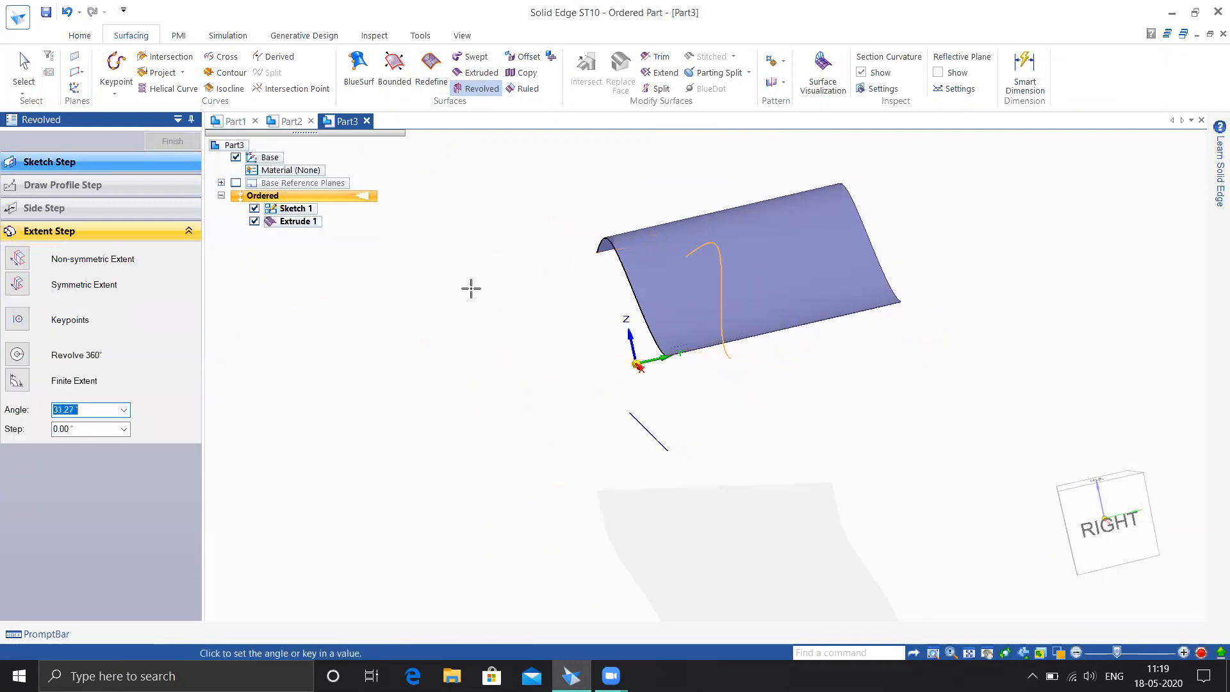
click(447, 578)
middle_drag(467, 575, 833, 428)
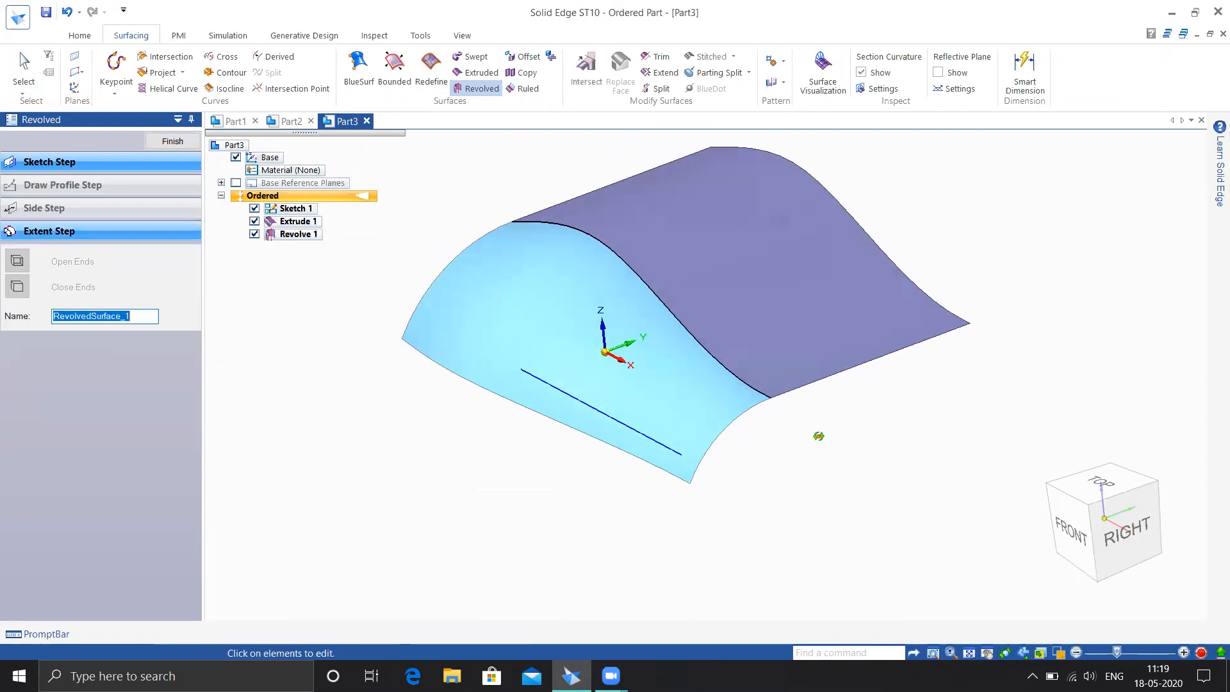
click(172, 141)
middle_drag(540, 491, 576, 434)
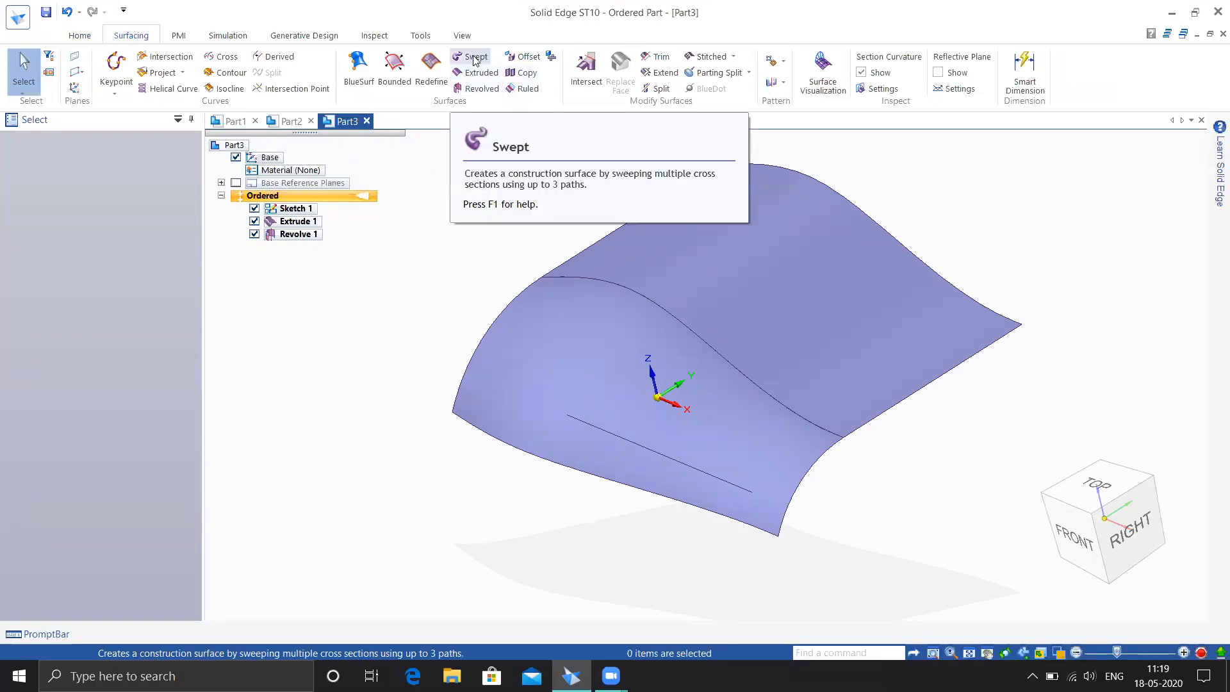
- Examine the solid sweep and loft commands, the matching cutout commands, and the options of the swept surface command
click(80, 35)
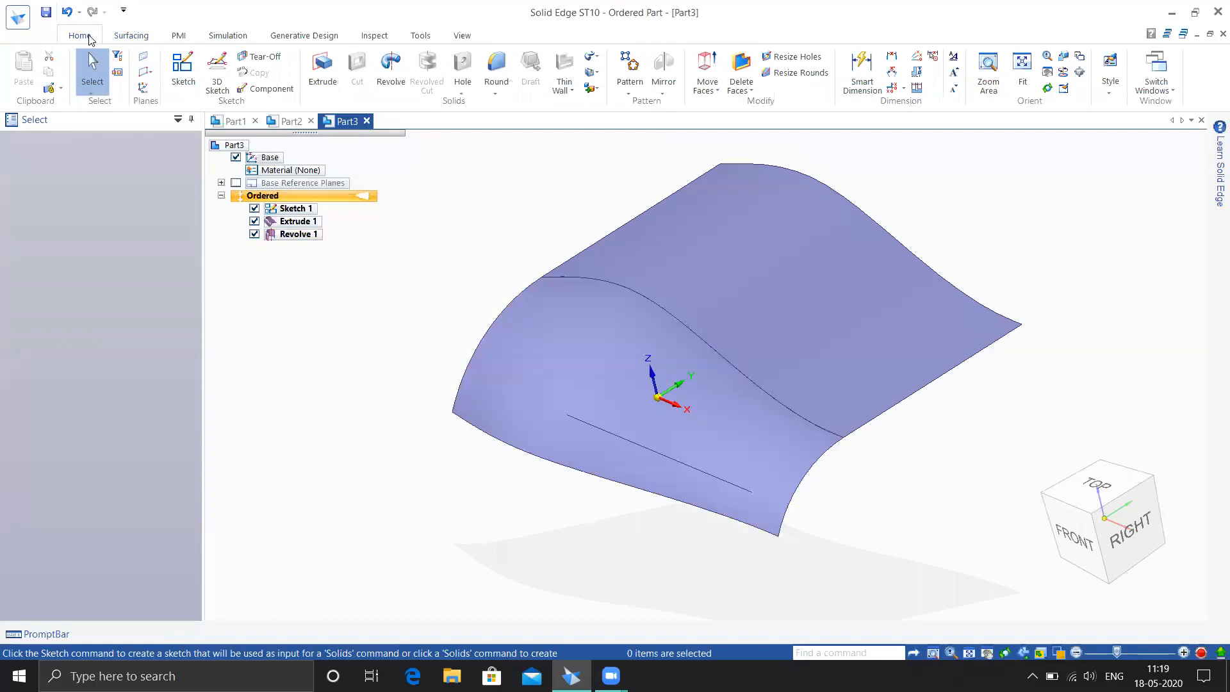
click(595, 61)
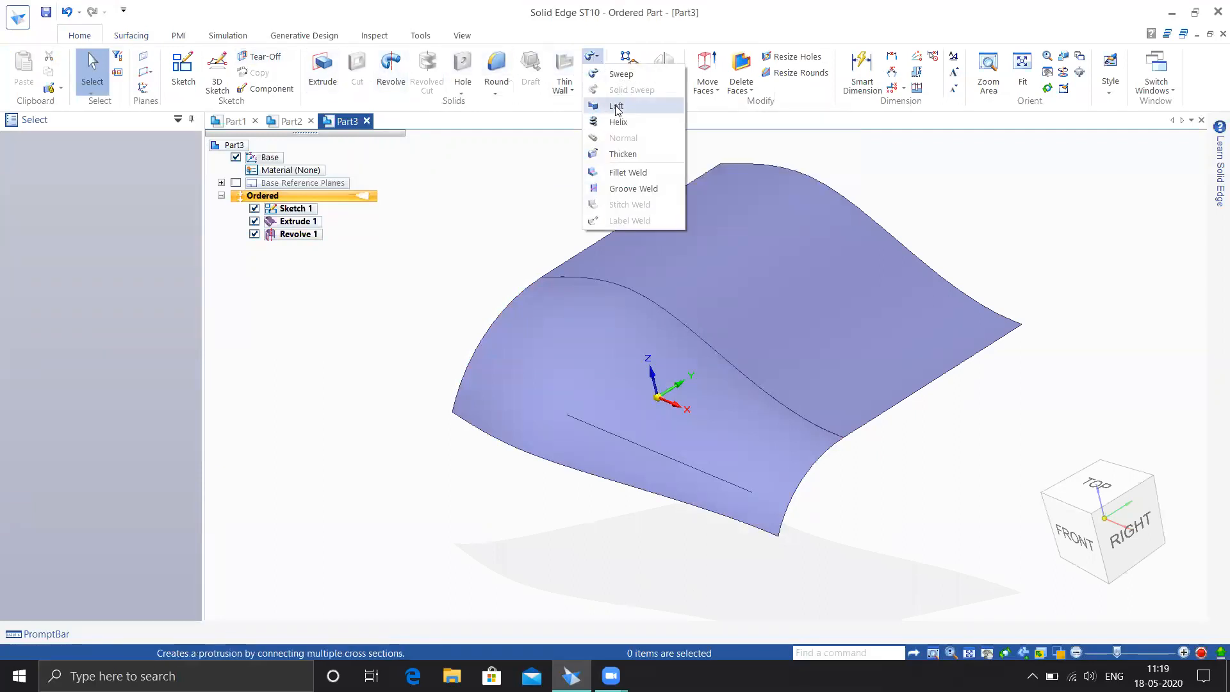
key(Escape)
click(593, 72)
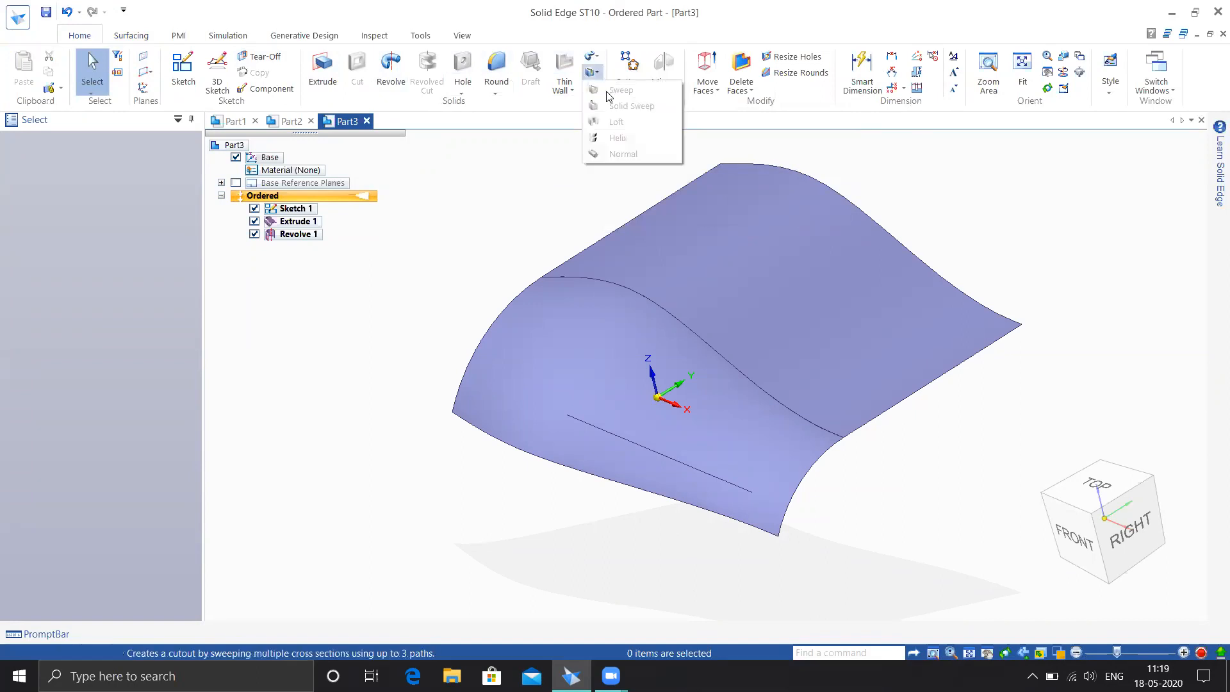
key(Escape)
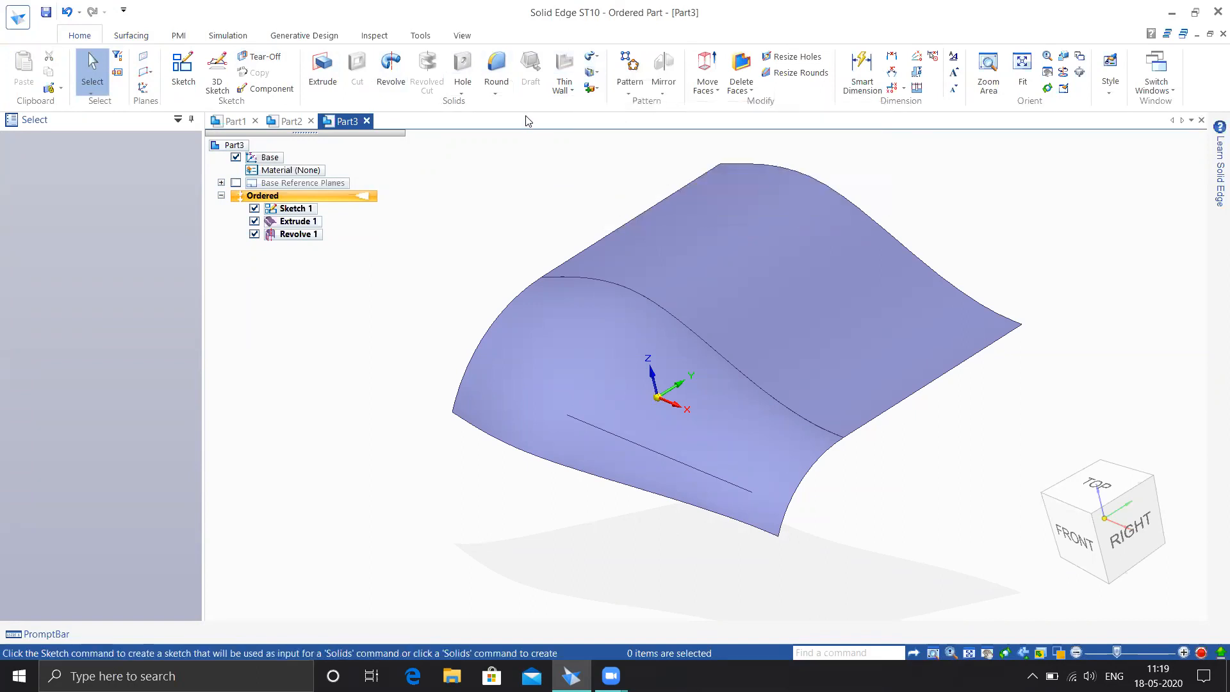
click(132, 36)
click(472, 56)
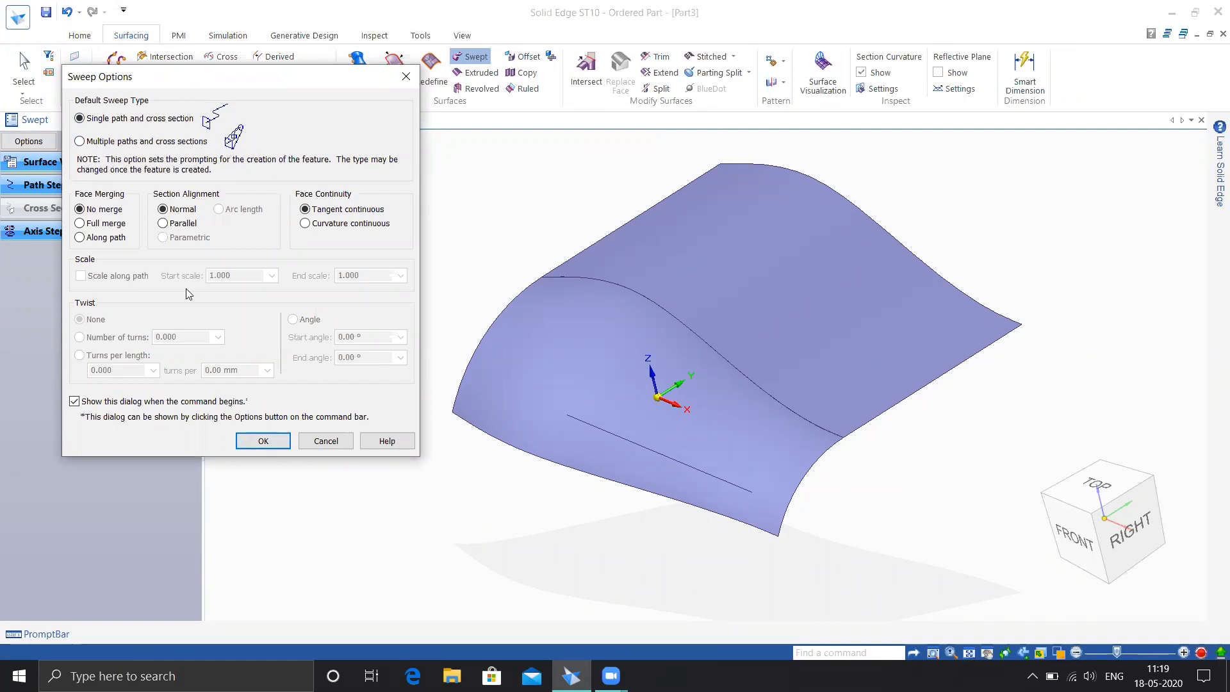
click(327, 442)
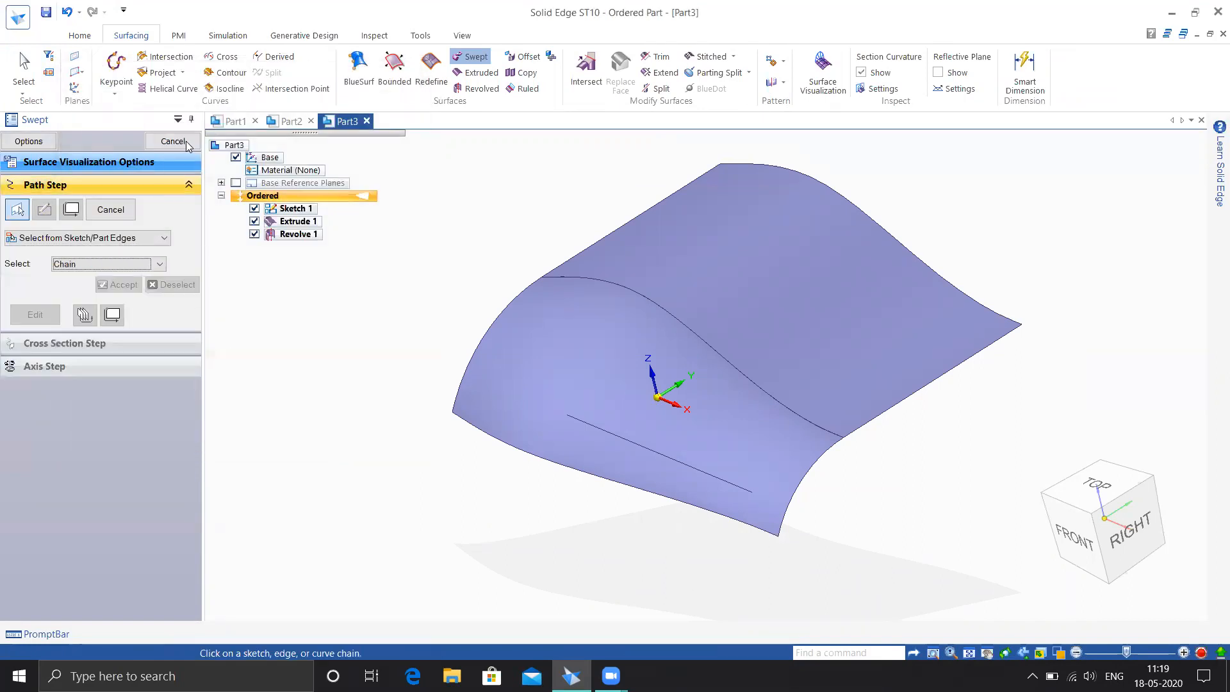
click(186, 142)
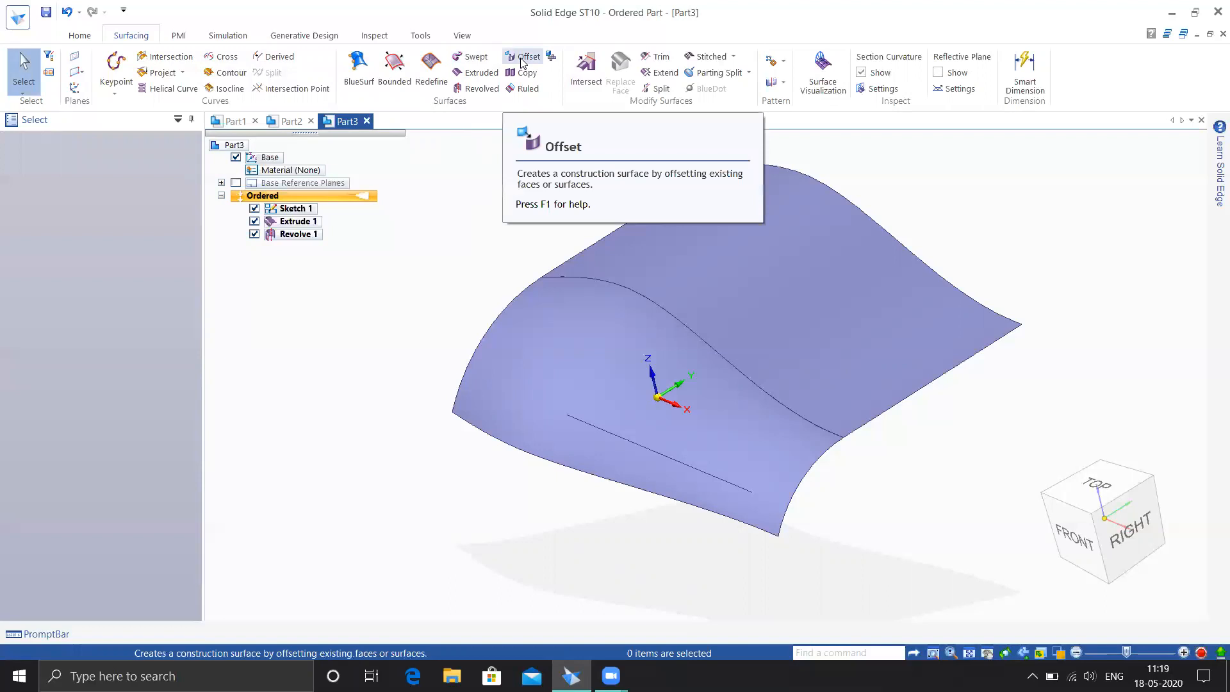
- Create one offset surface from the extruded and revolved faces together, 30 mm toward their outer side, with boundaries removed
click(524, 58)
middle_drag(482, 292, 553, 315)
click(719, 264)
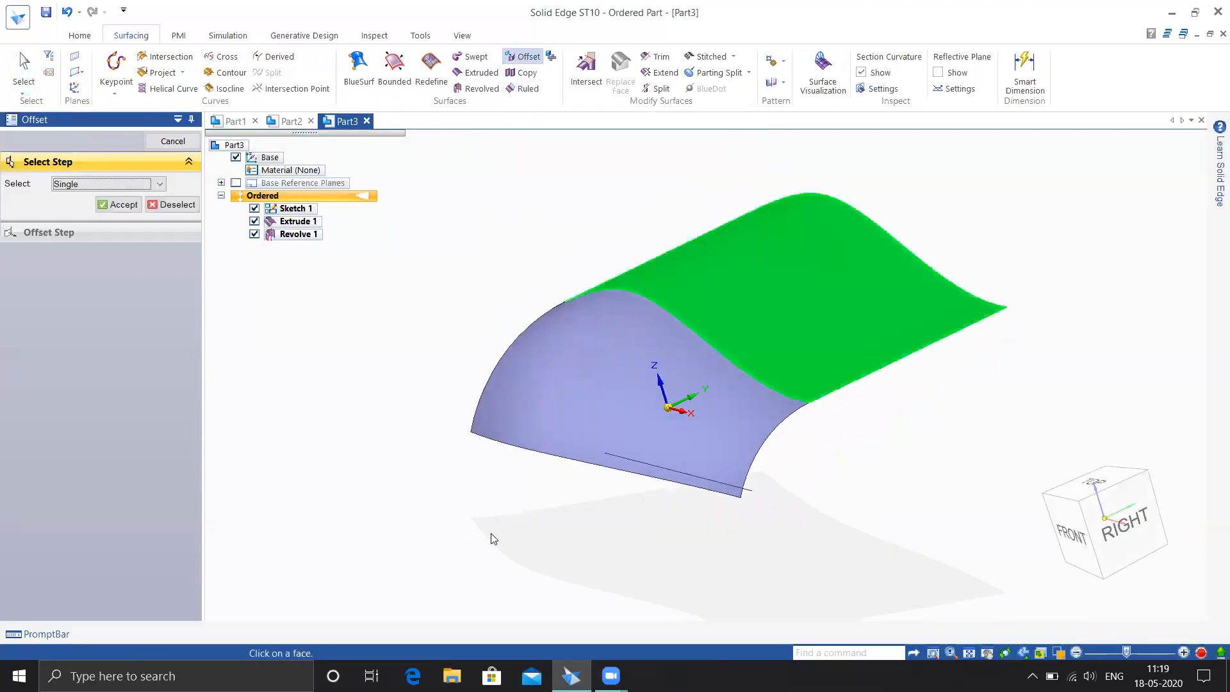
click(607, 364)
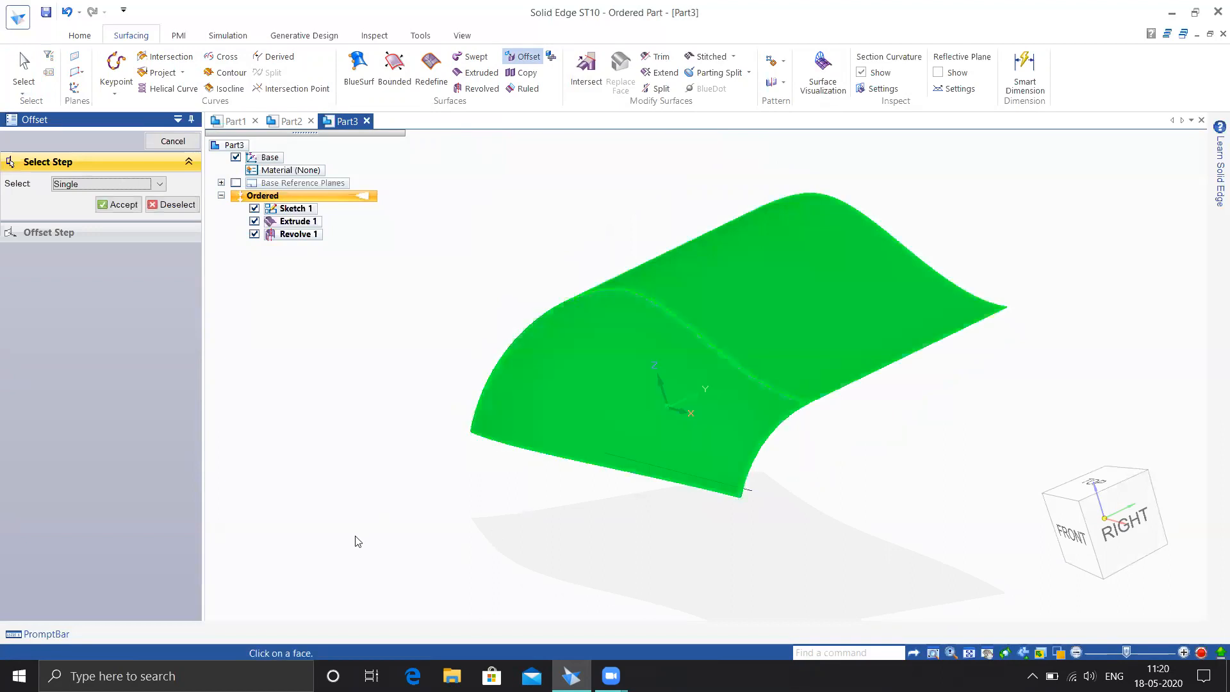
click(117, 205)
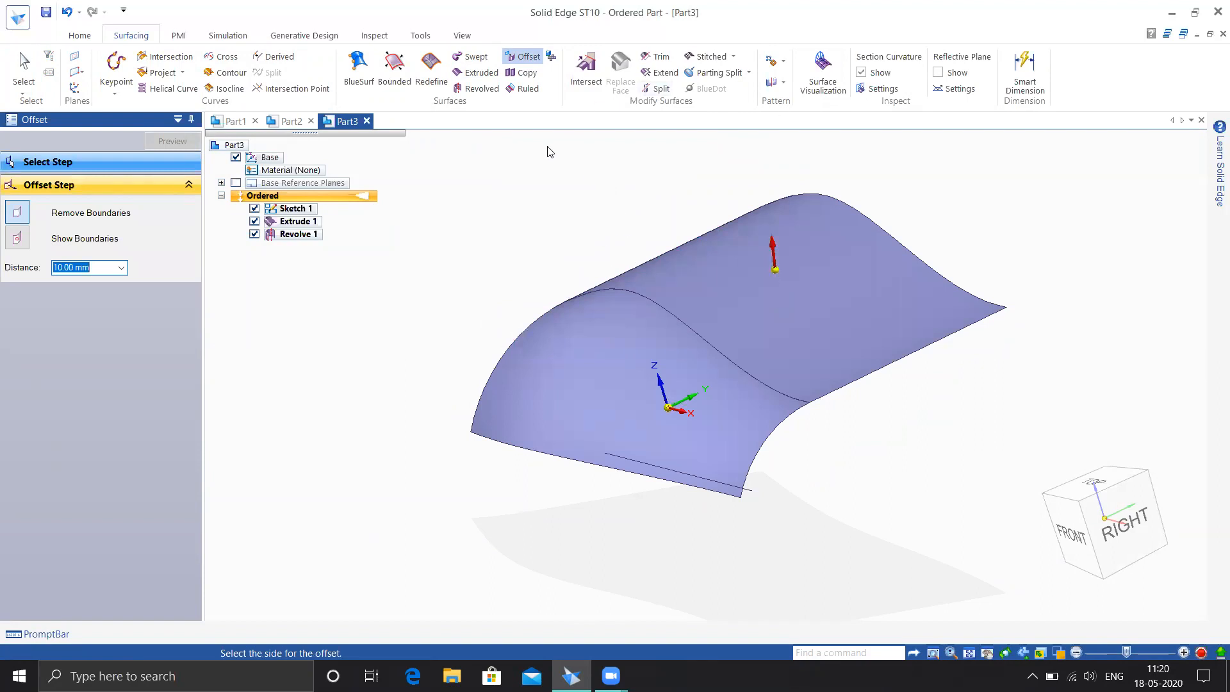
text(30)
key(Return)
click(651, 172)
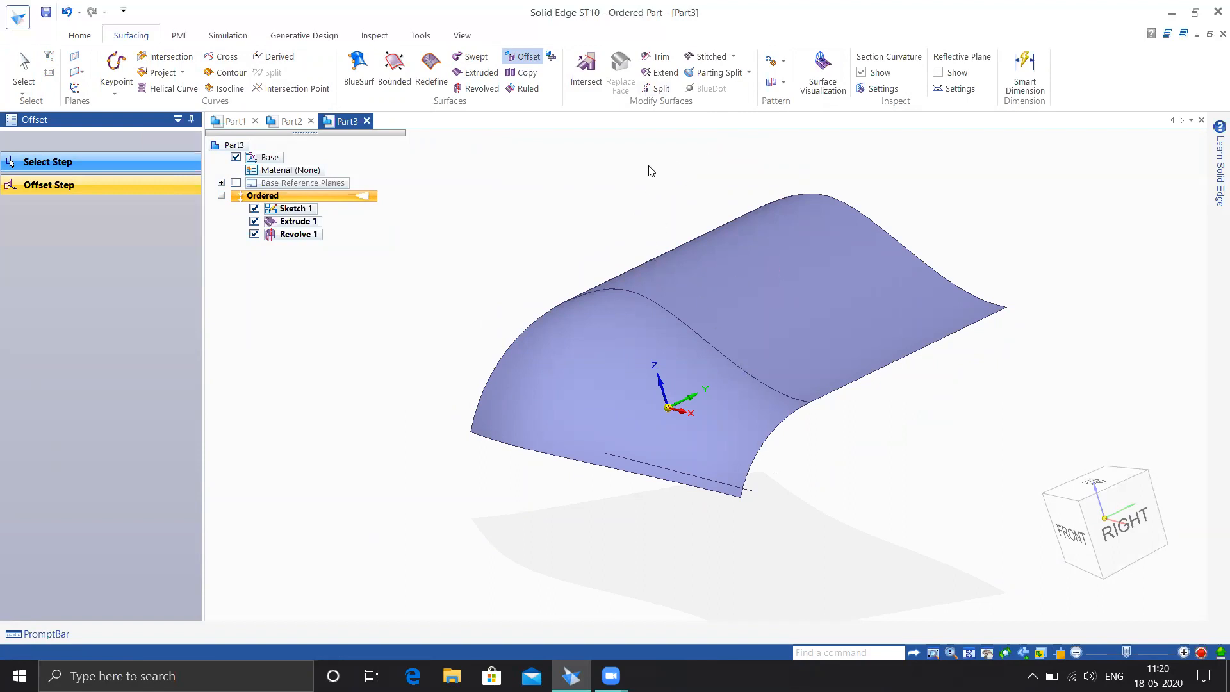
middle_drag(783, 428, 813, 480)
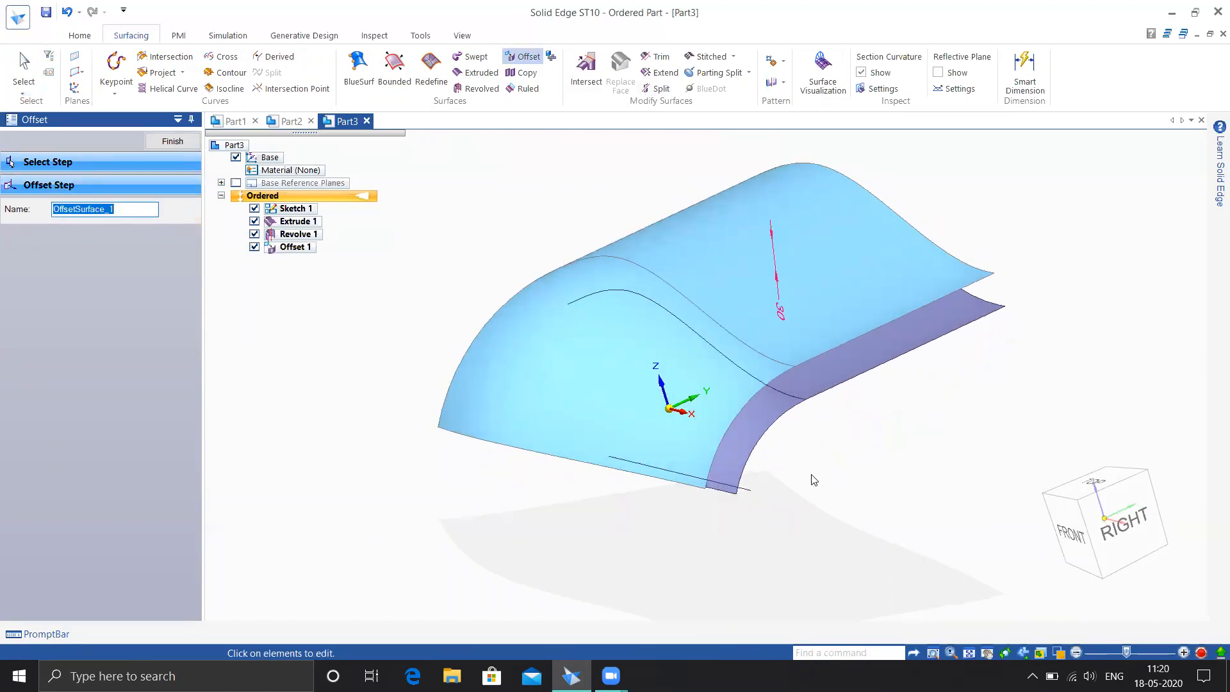
click(172, 141)
key(Escape)
- Undo the combined offset of the extruded and revolved surfaces
key(ctrl+z)
middle_drag(884, 561, 822, 501)
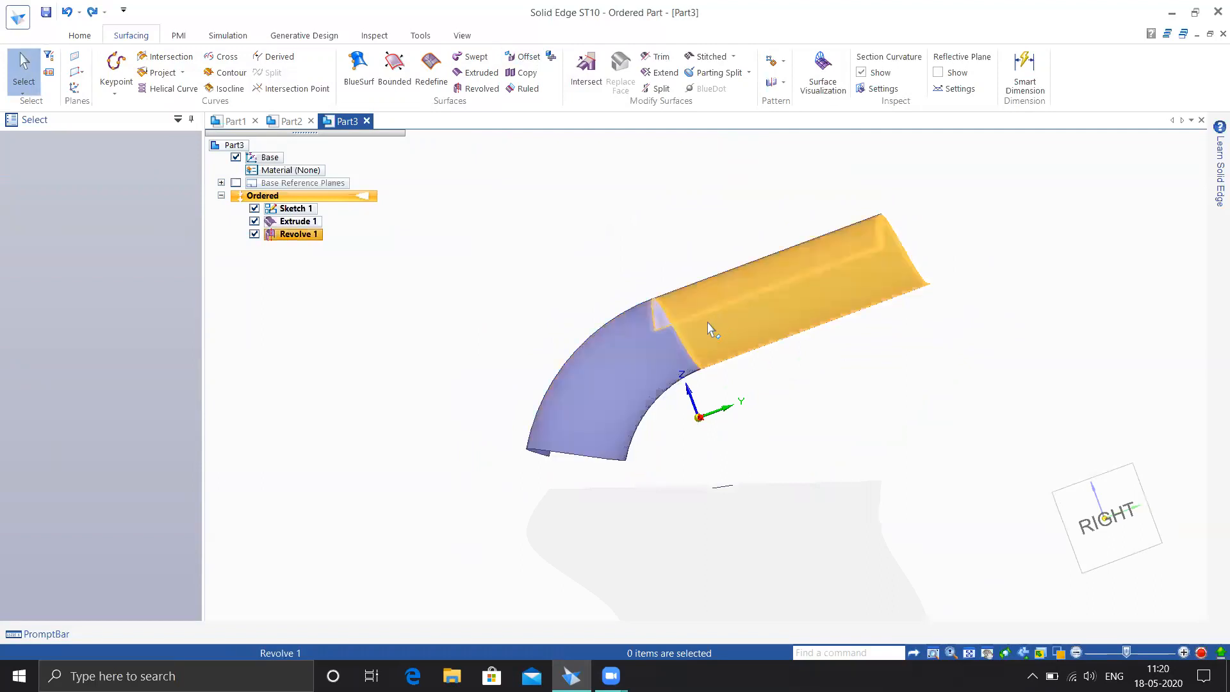
middle_drag(798, 471, 788, 359)
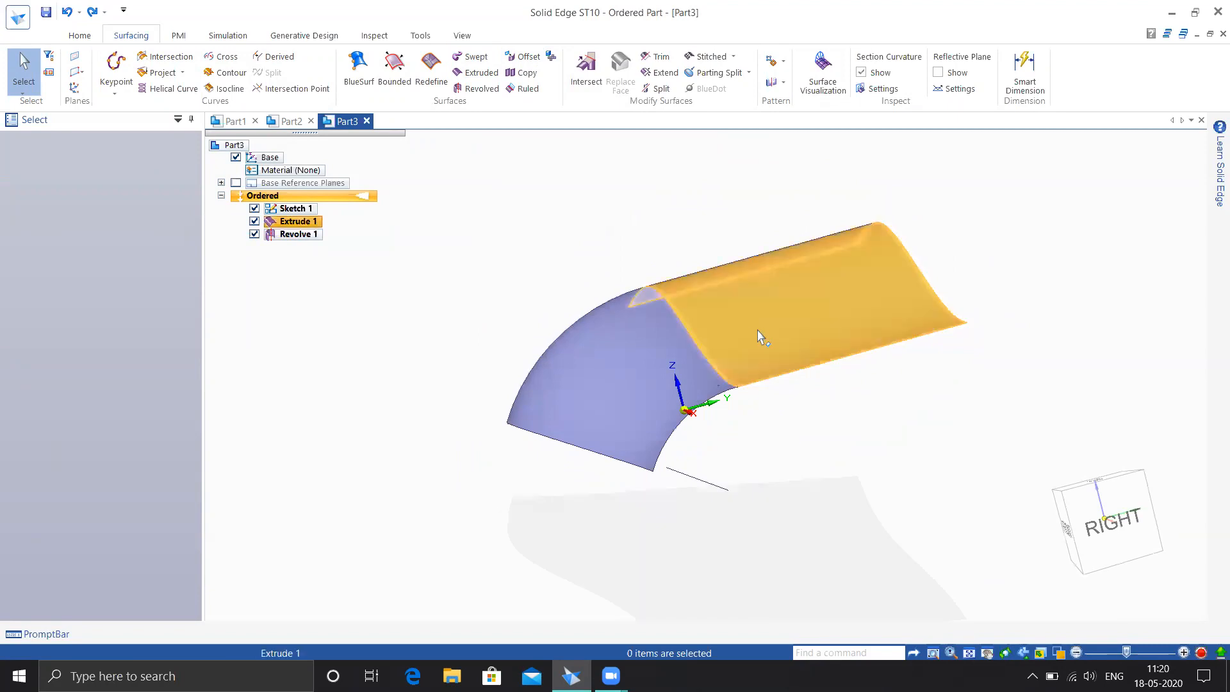
middle_drag(557, 398, 534, 402)
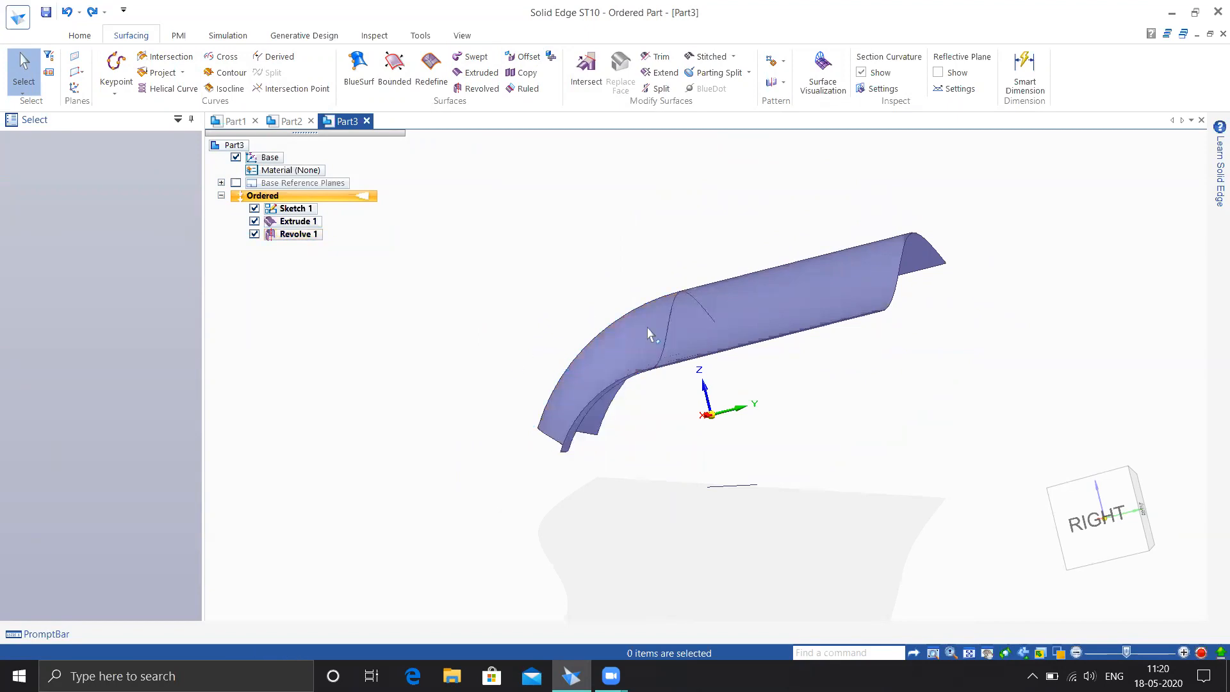
middle_drag(869, 374, 926, 365)
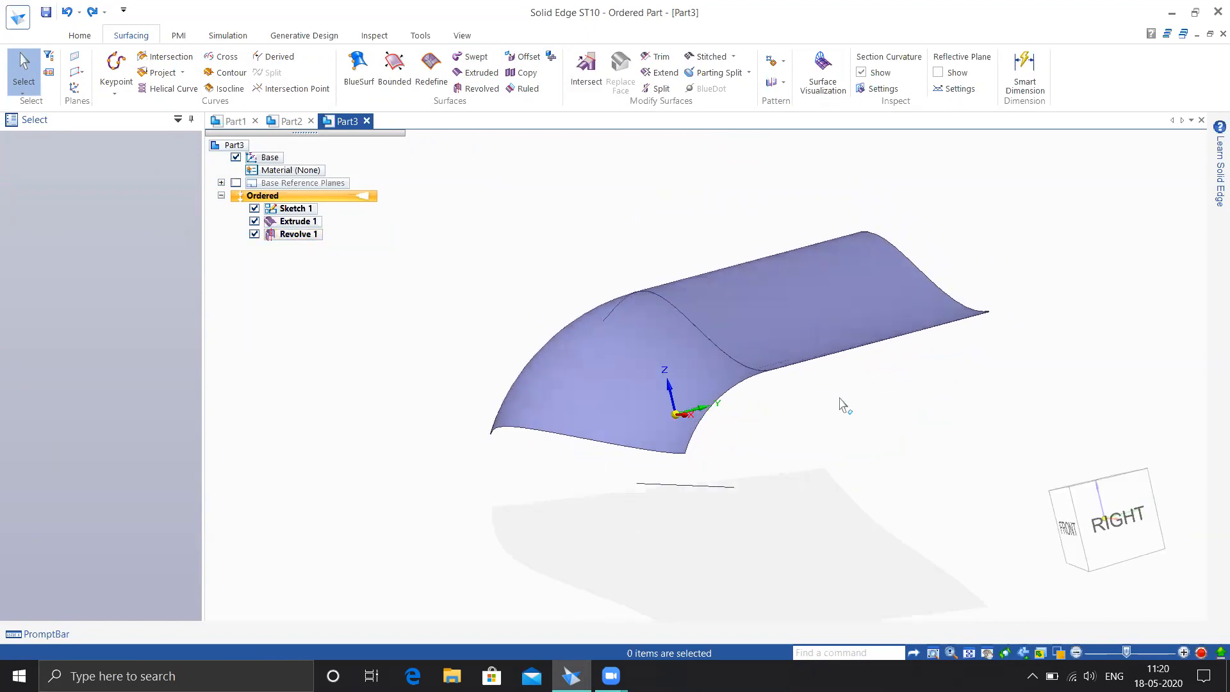
- Create an offset surface from only the revolved face, 30 mm toward its outer side, with boundaries removed
click(524, 56)
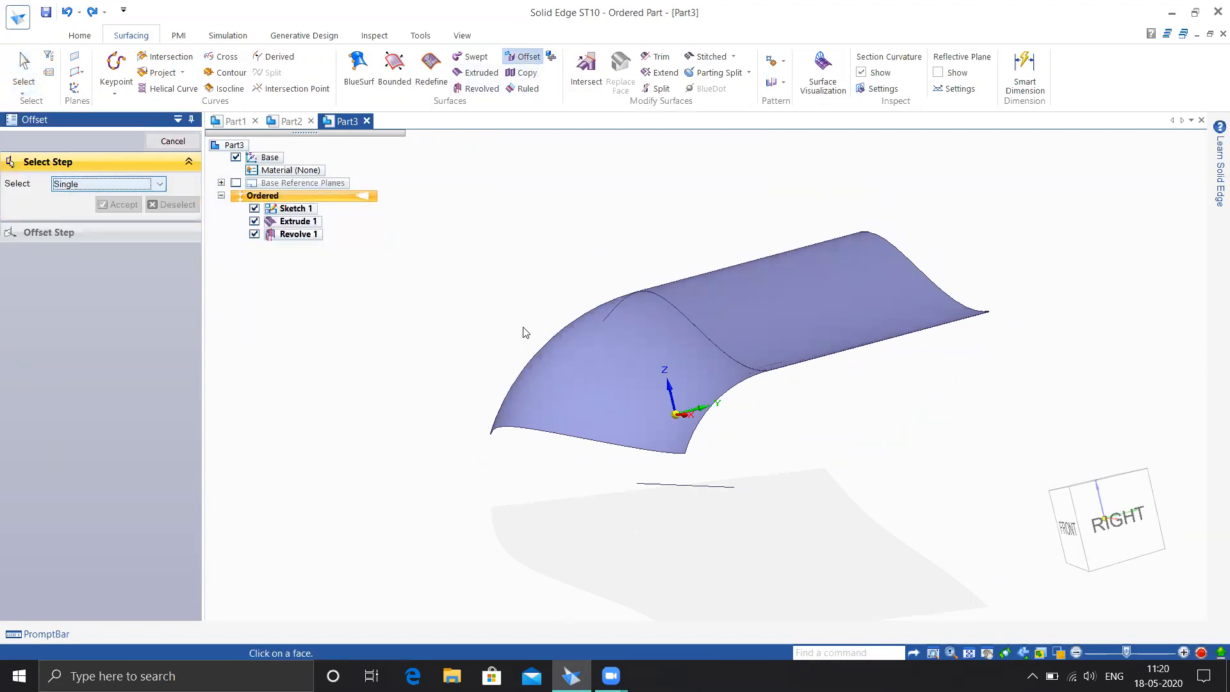
click(575, 359)
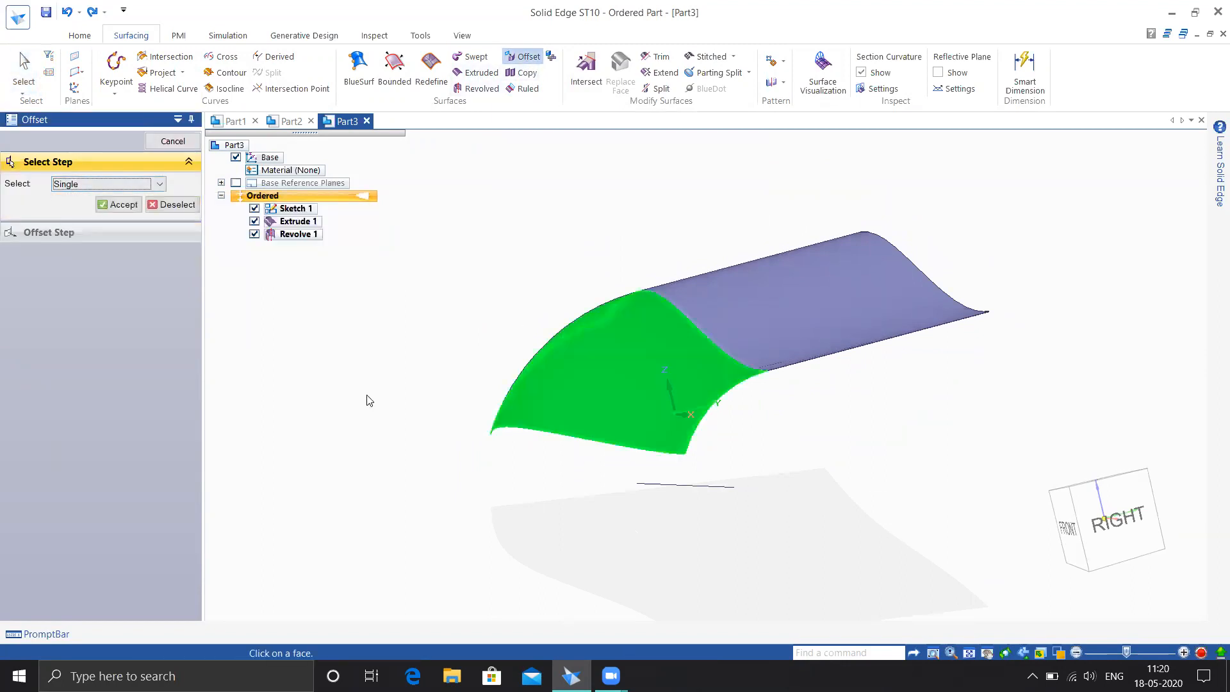
right_click(379, 370)
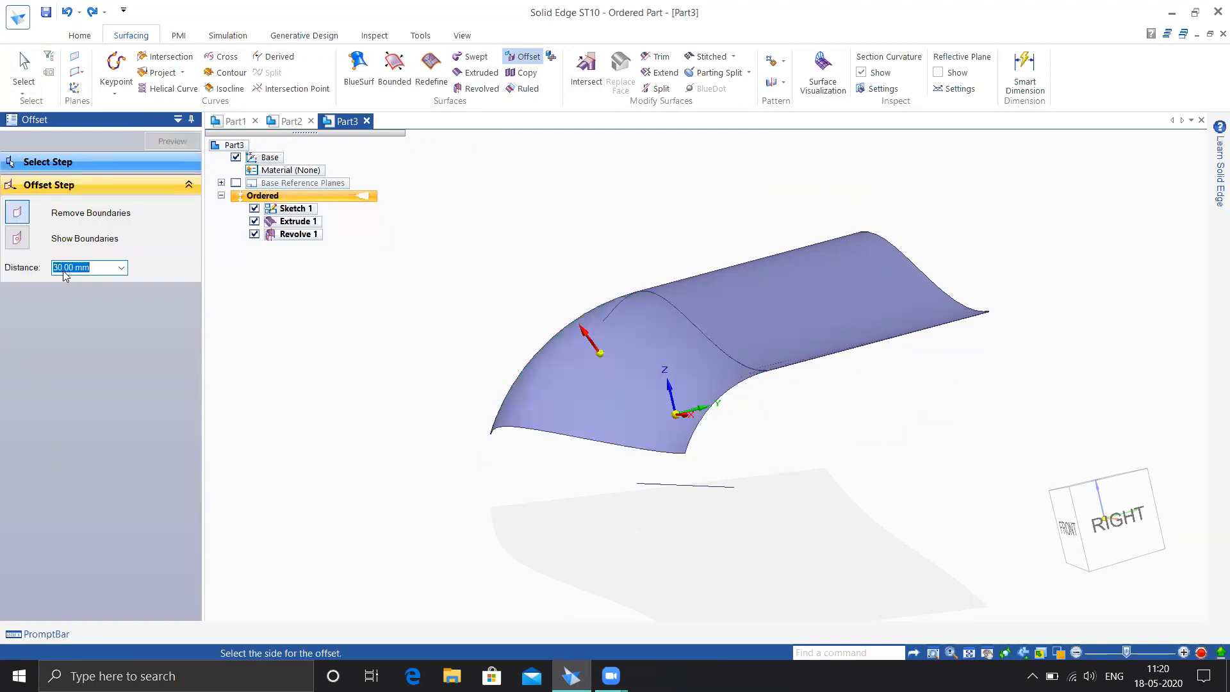
click(432, 349)
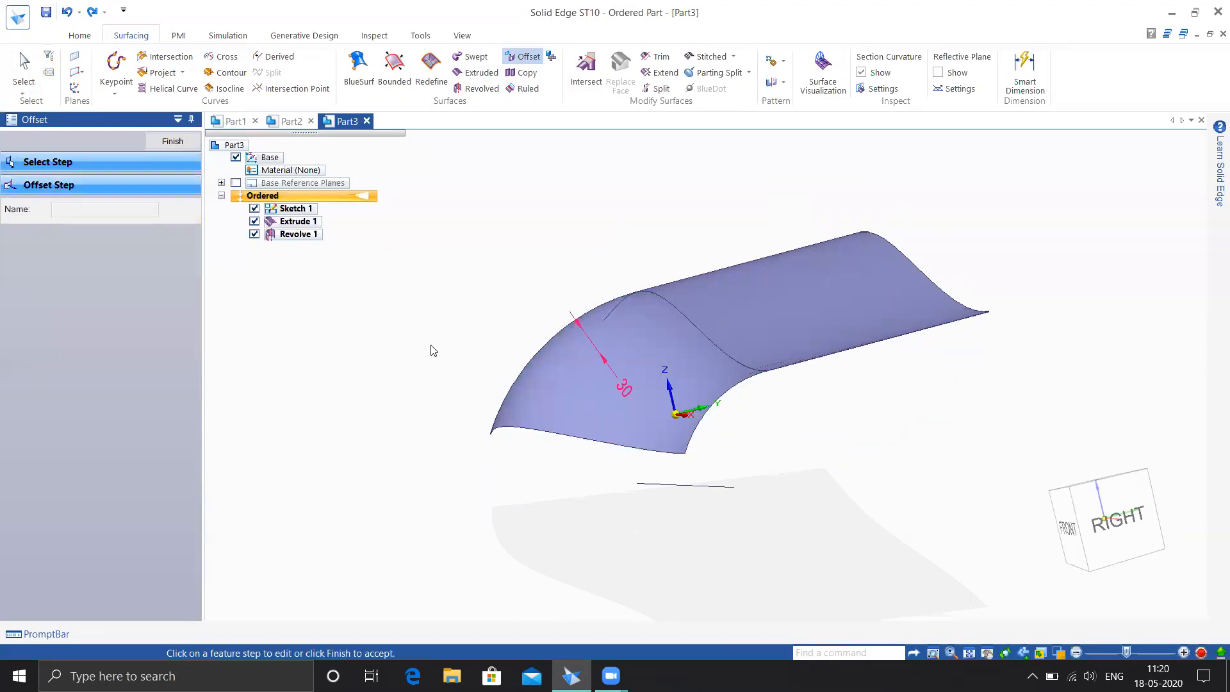
mouse_move(472, 415)
middle_down()
mouse_move(472, 393)
mouse_move(491, 428)
middle_up()
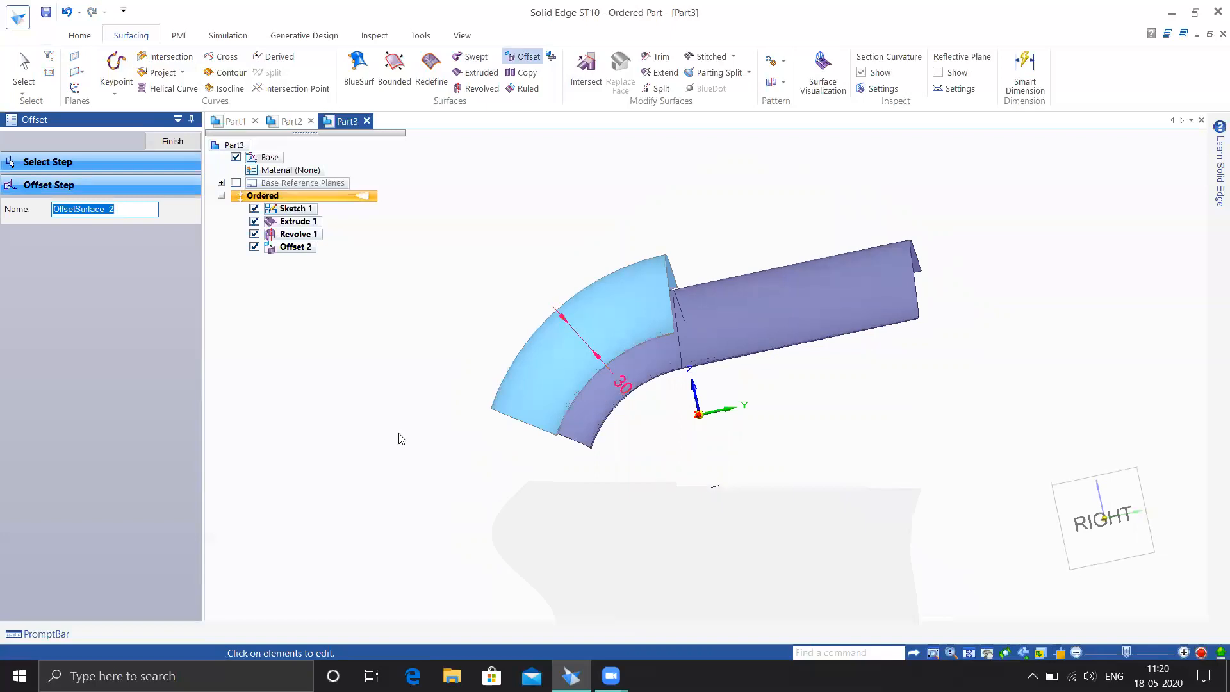
middle_drag(398, 434, 442, 436)
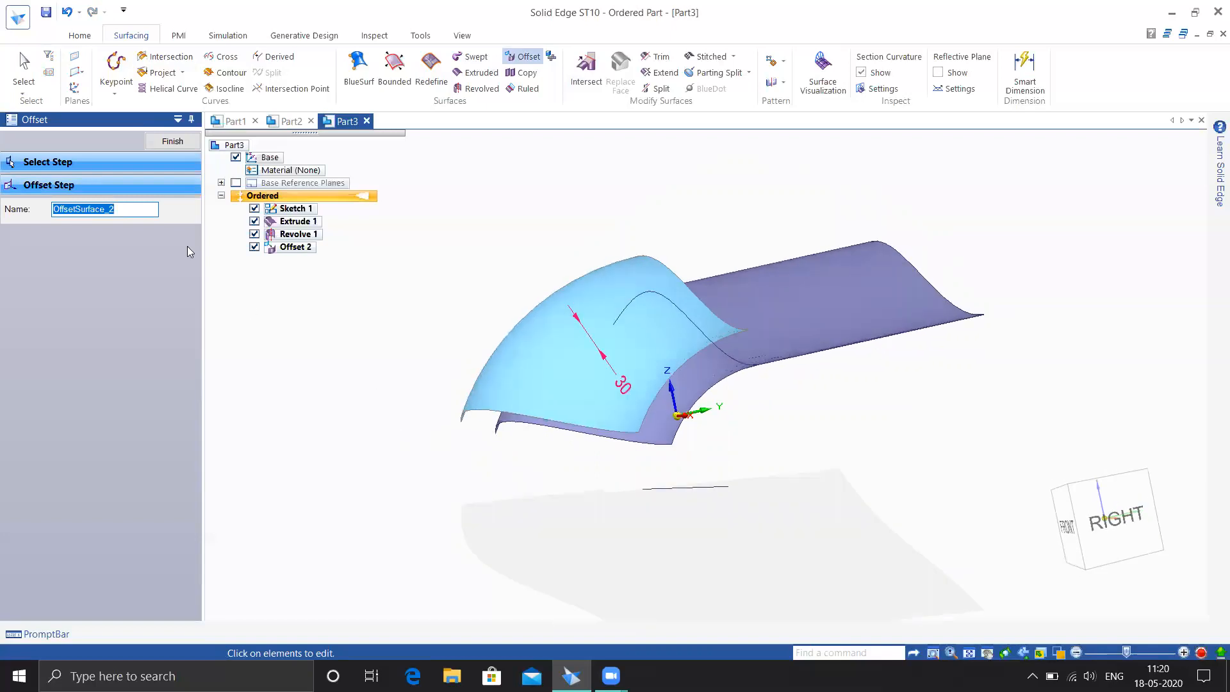
click(172, 142)
- Offset the original revolved face 30 mm toward its inner side as a second offset surface, with boundaries removed
click(662, 415)
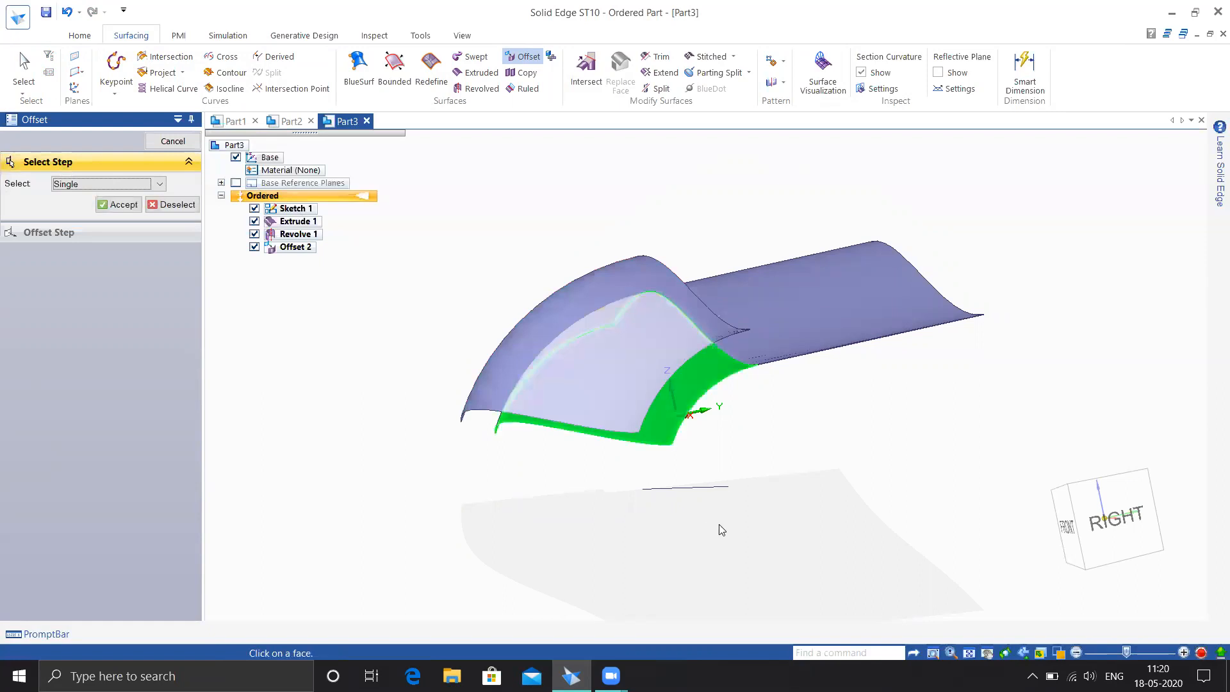
right_click(519, 494)
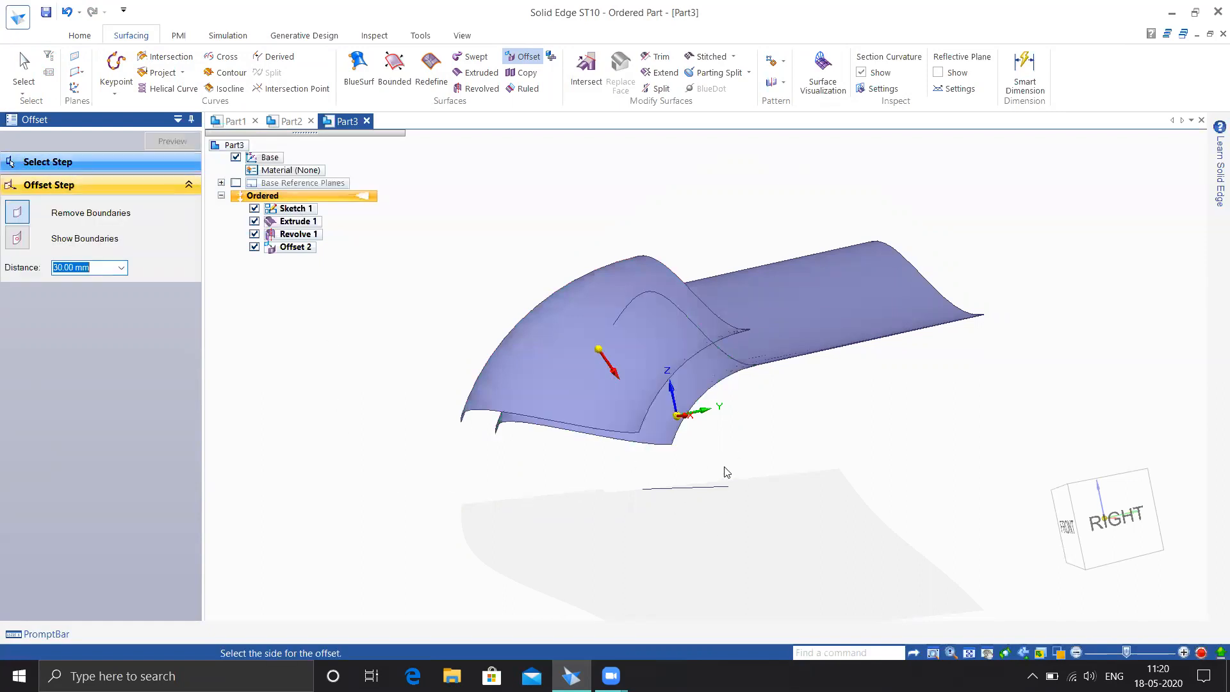
middle_drag(736, 451, 678, 466)
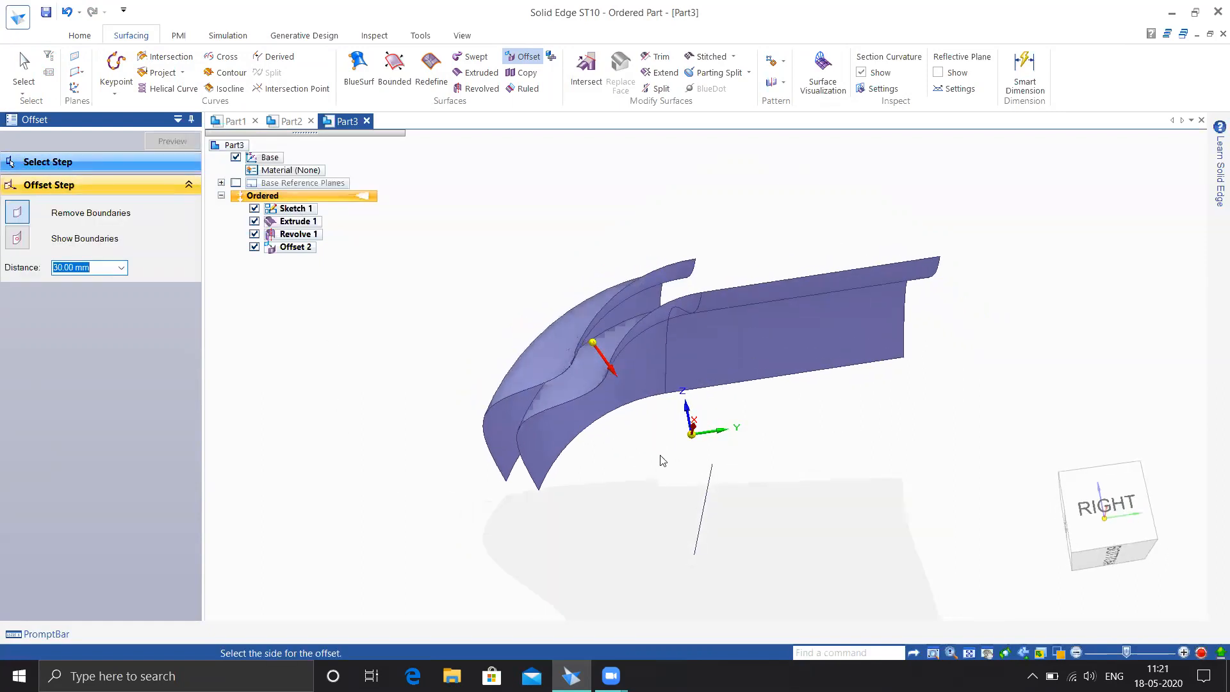
click(663, 460)
middle_drag(662, 542, 628, 460)
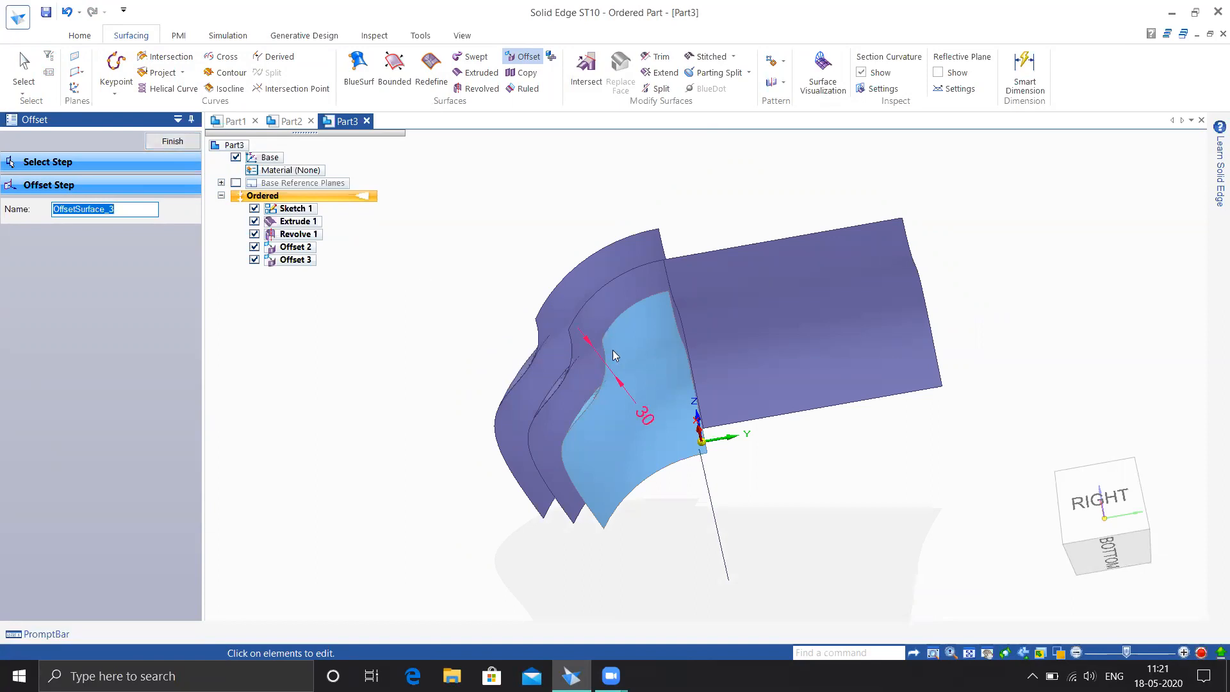
middle_drag(655, 410, 626, 371)
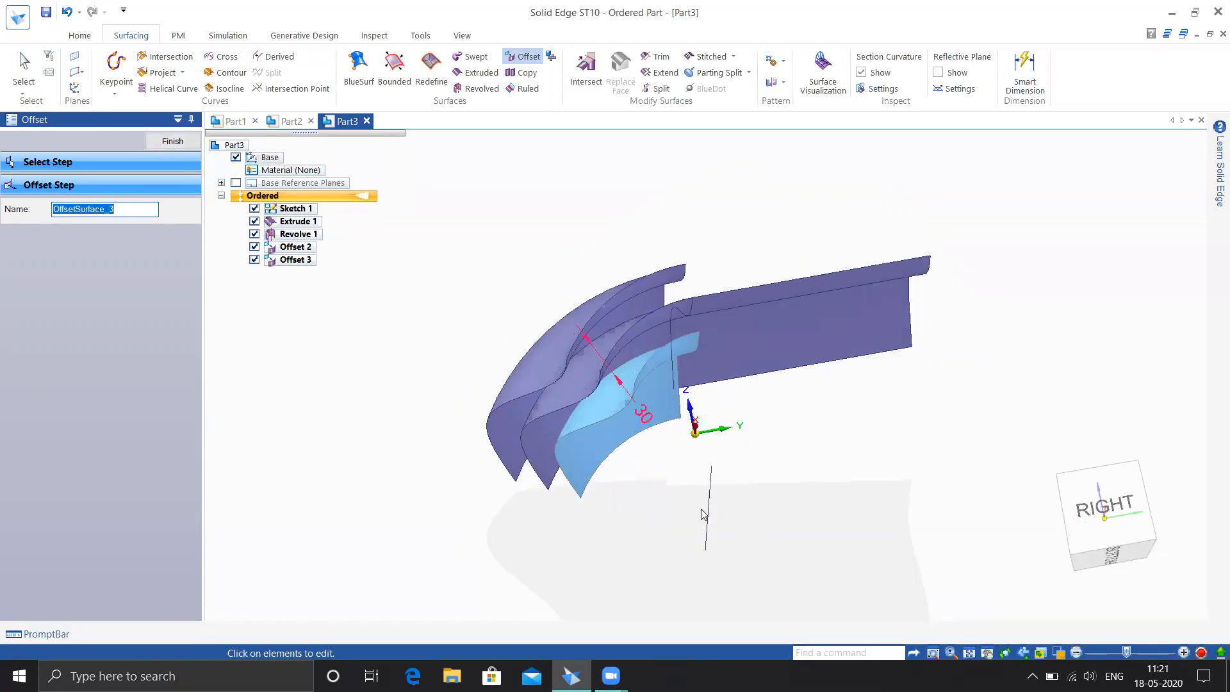
middle_drag(719, 523, 662, 398)
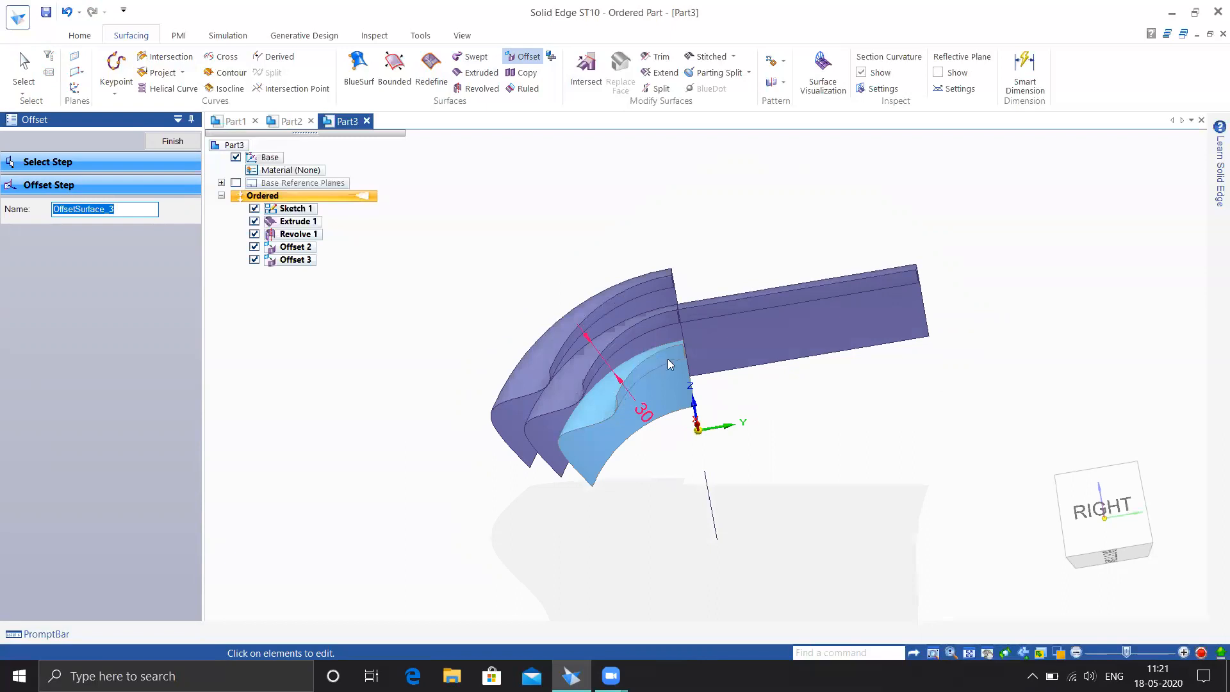
middle_drag(681, 472, 712, 509)
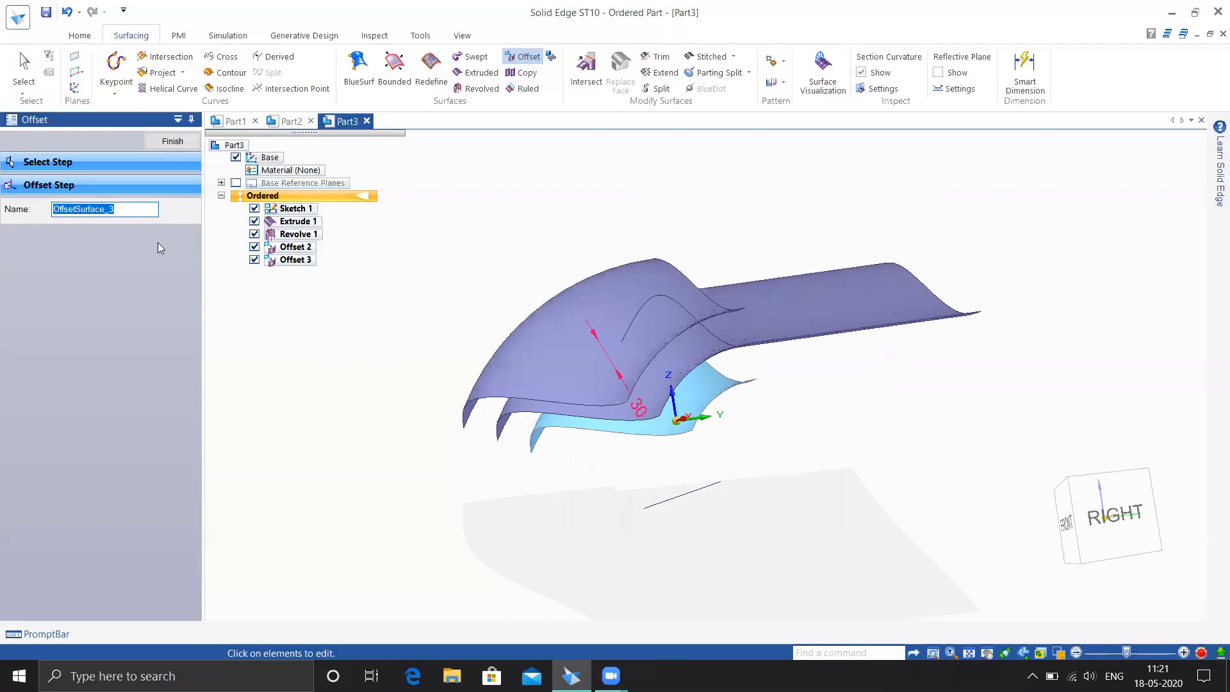
mouse_move(384, 348)
middle_down()
mouse_move(357, 327)
mouse_move(352, 371)
mouse_move(393, 374)
mouse_move(397, 359)
middle_up()
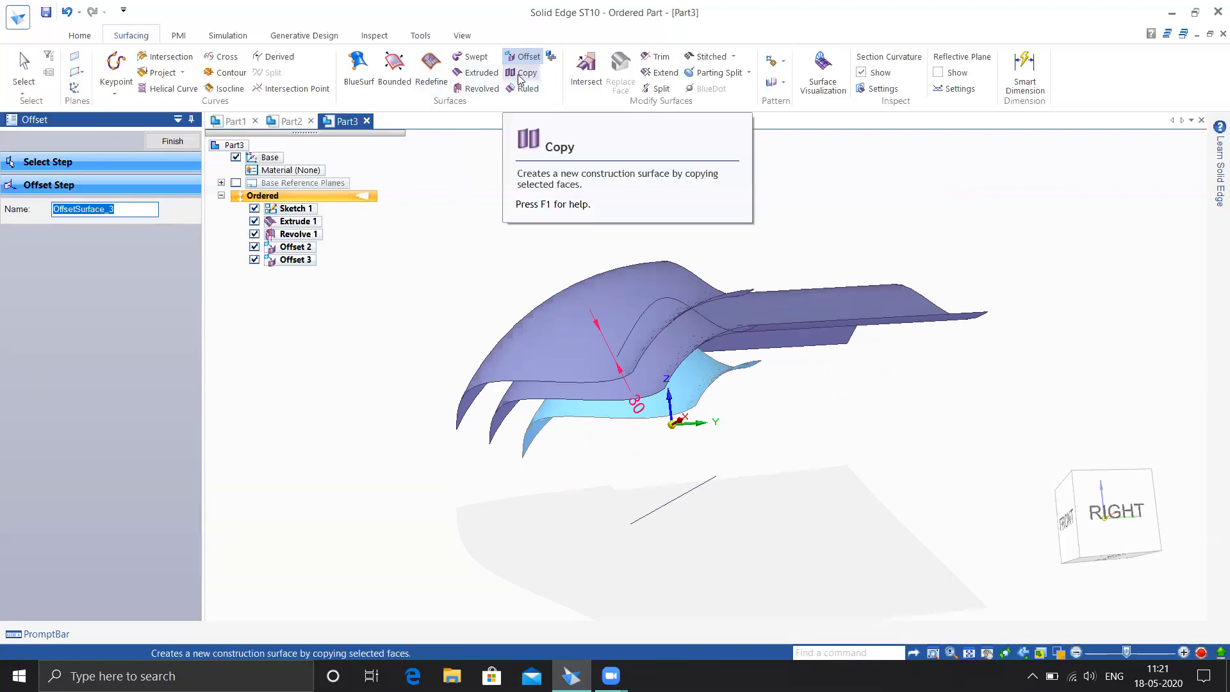
- Create a new ordered part document and start a sketch on its front plane
click(243, 123)
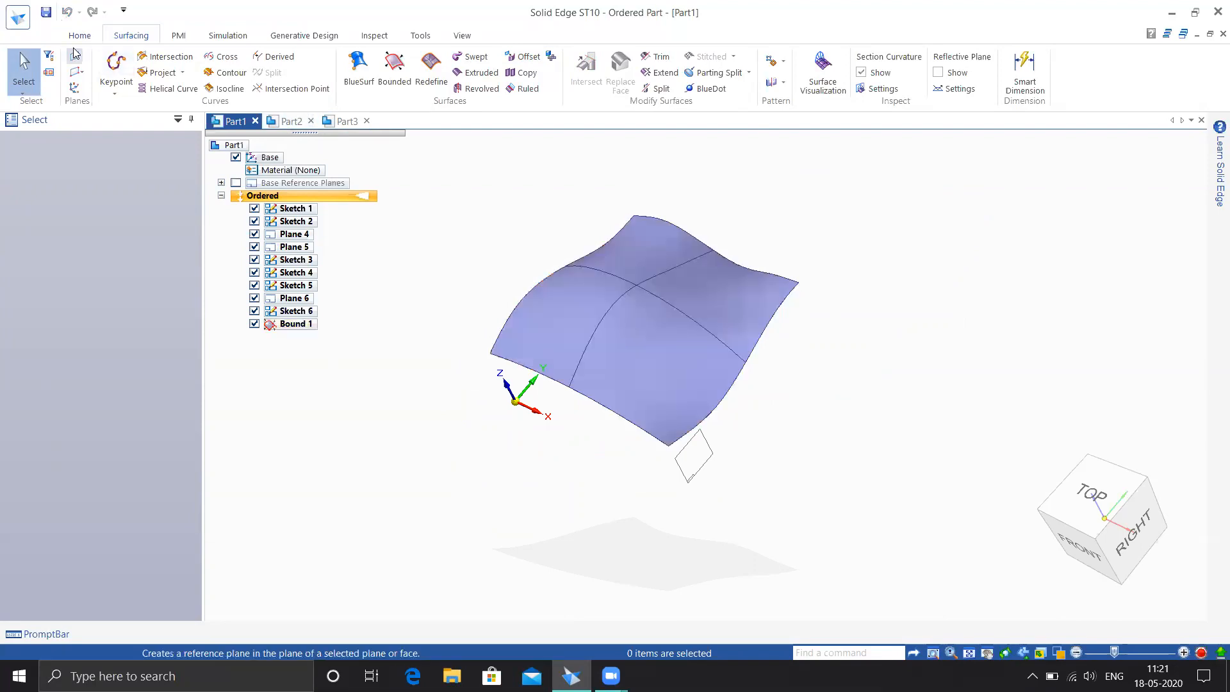
click(20, 18)
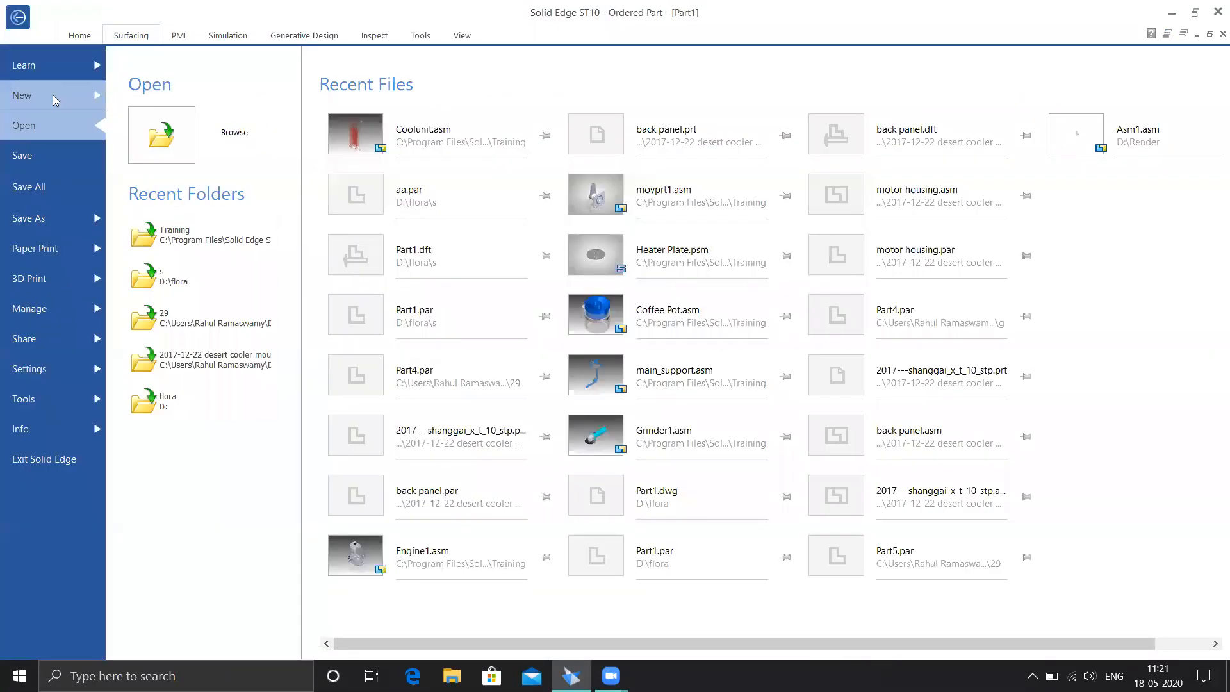
click(96, 95)
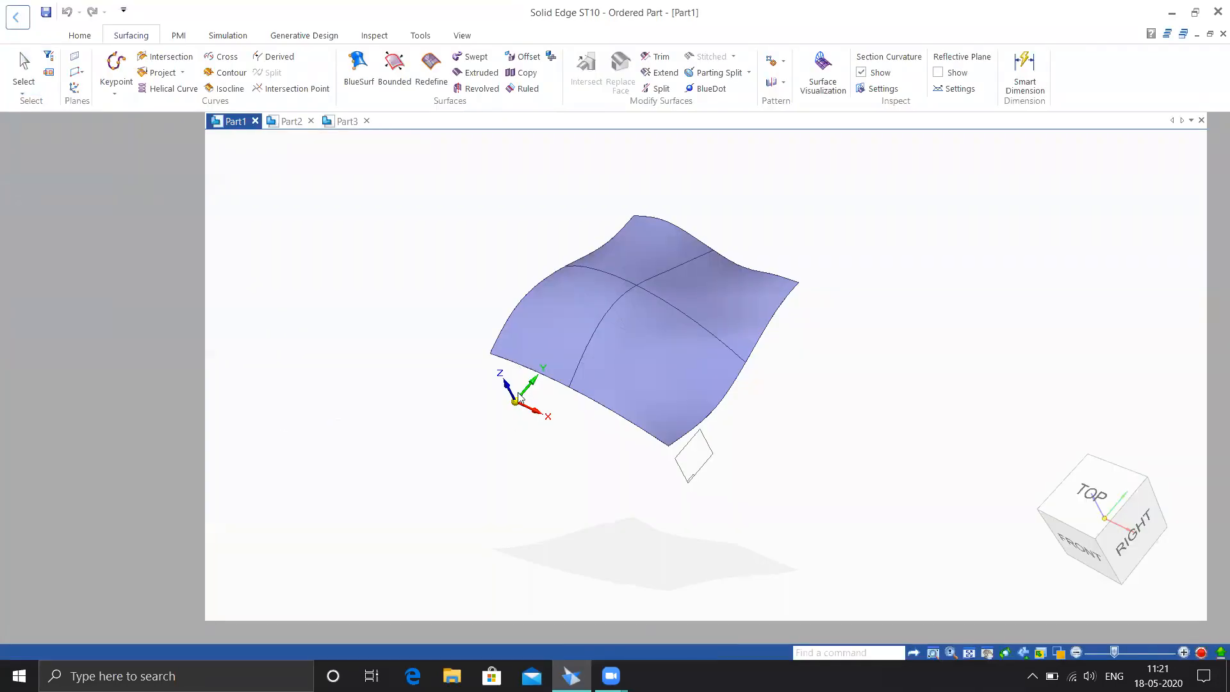
key(ctrl+n)
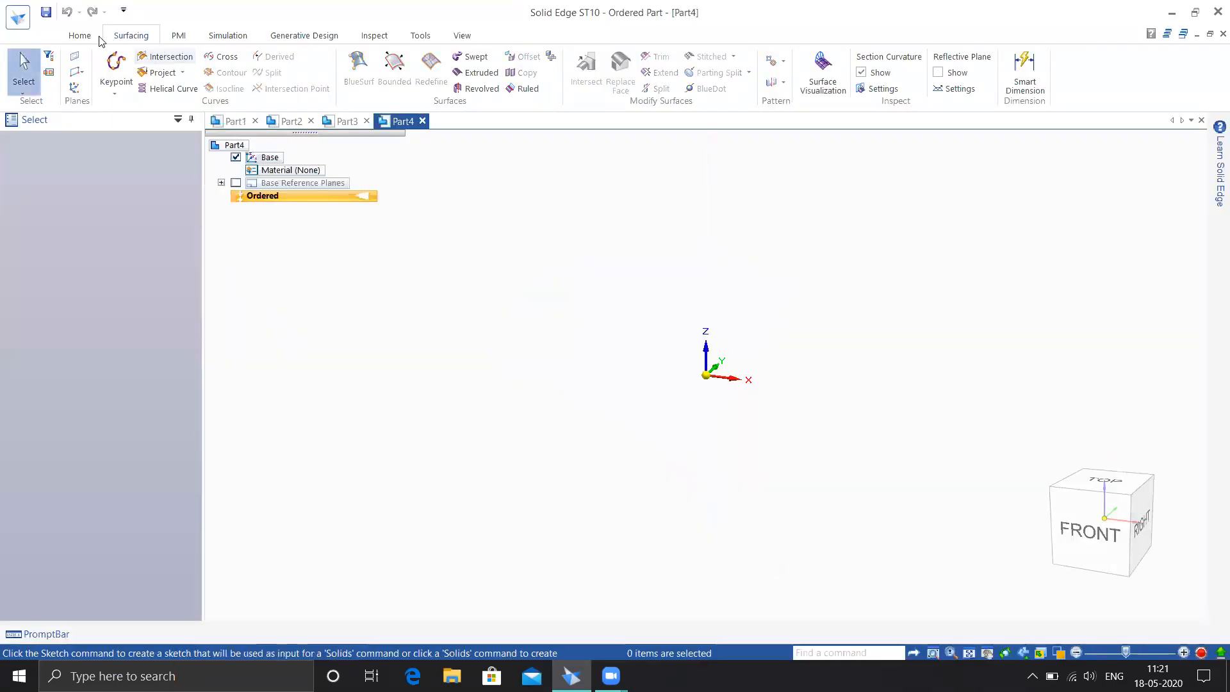
click(80, 36)
click(184, 71)
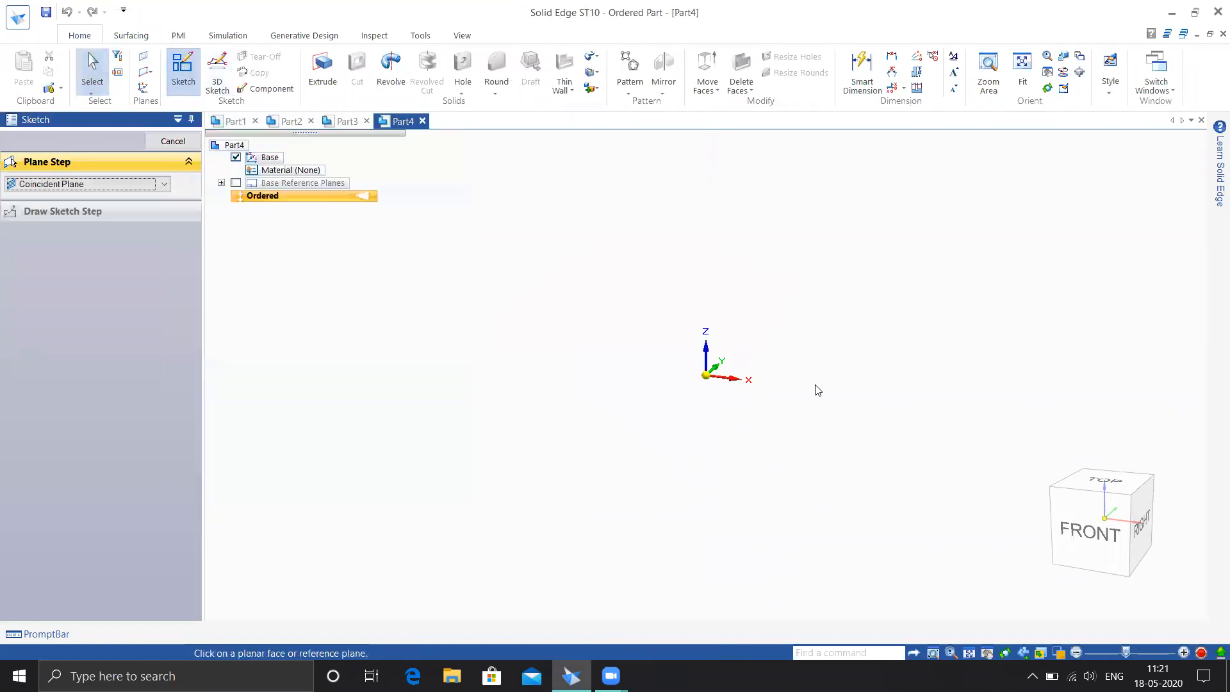
click(747, 368)
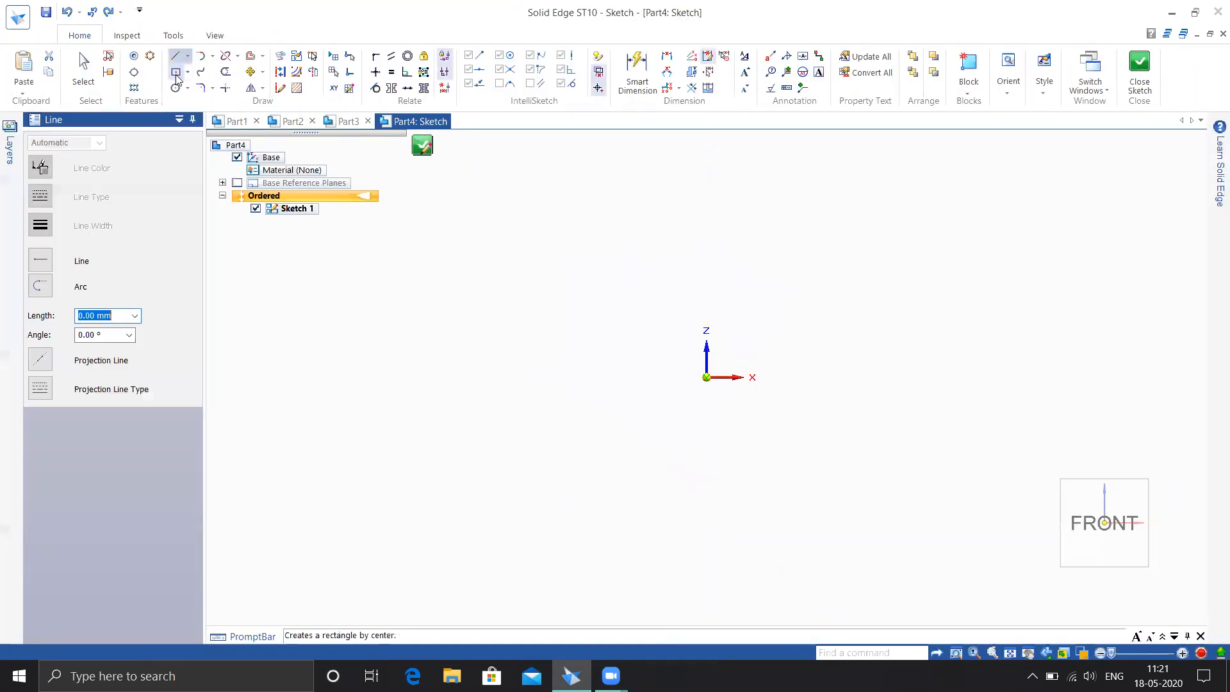
click(189, 75)
click(221, 121)
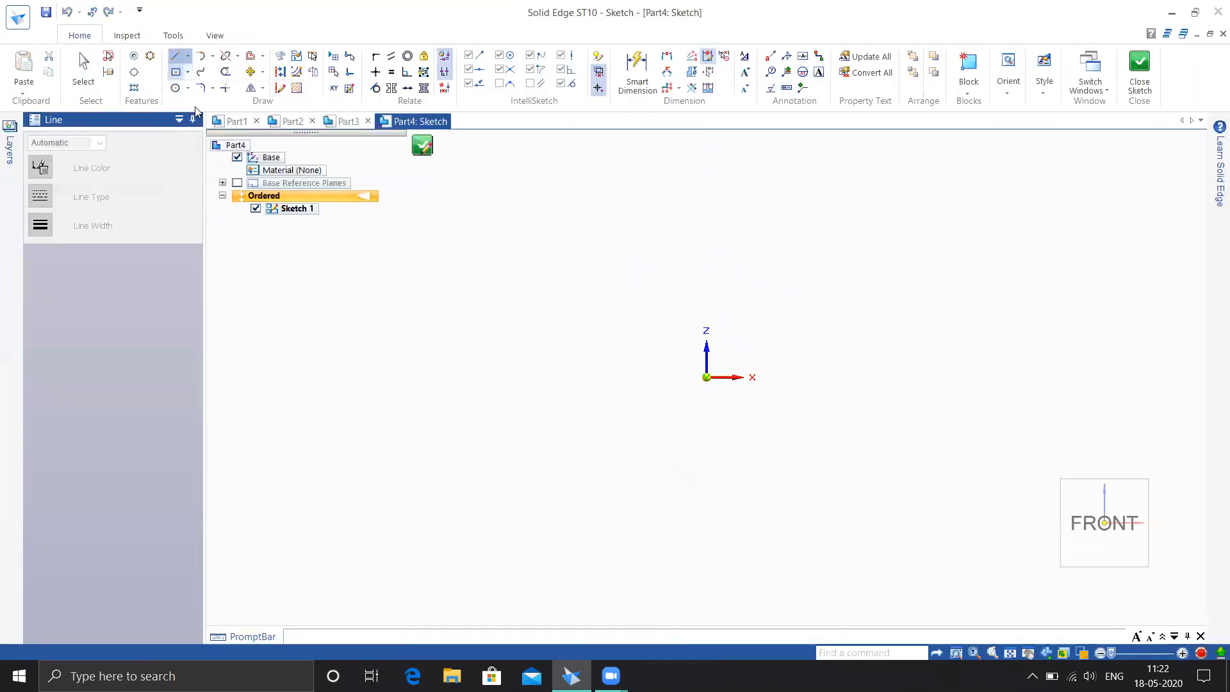
click(707, 376)
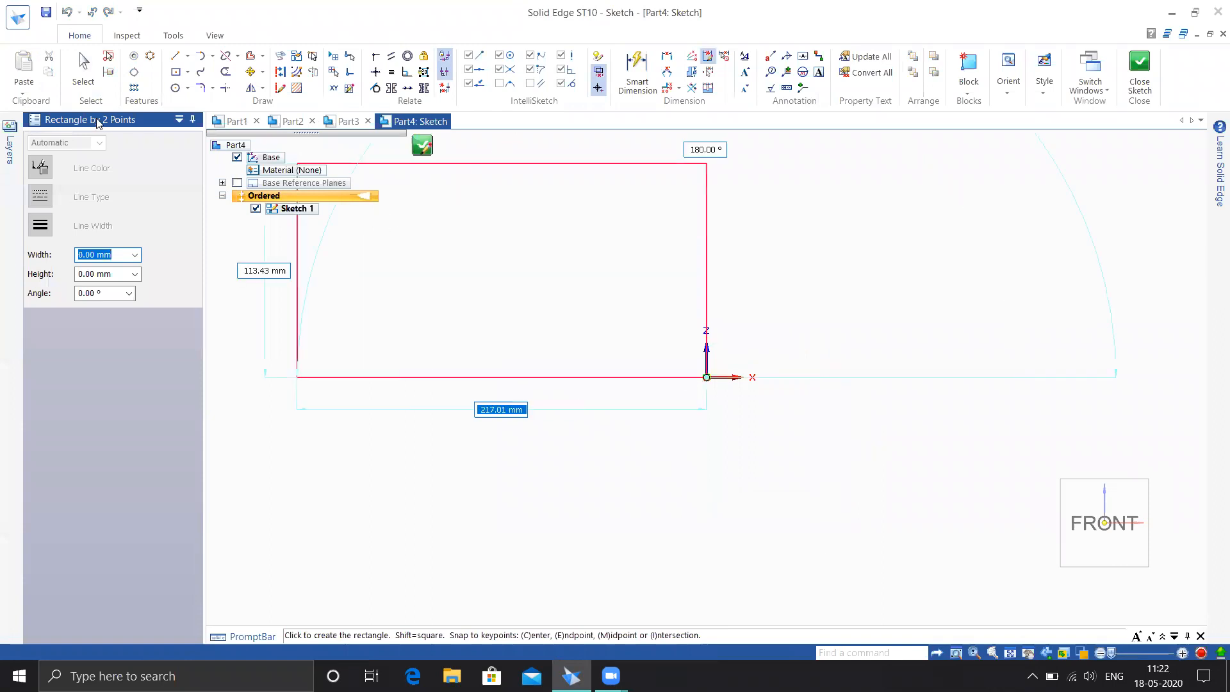
- Draw a rectangle by center with its center on the sketch origin, and close the sketch
click(188, 71)
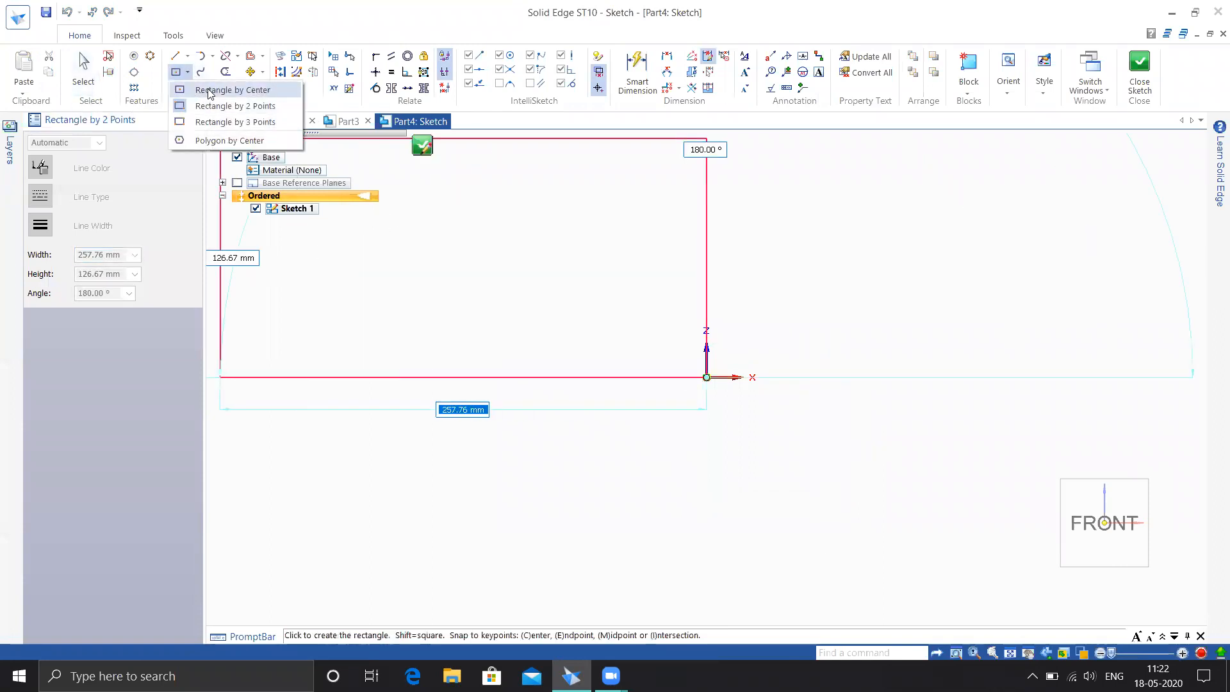
click(219, 88)
click(707, 377)
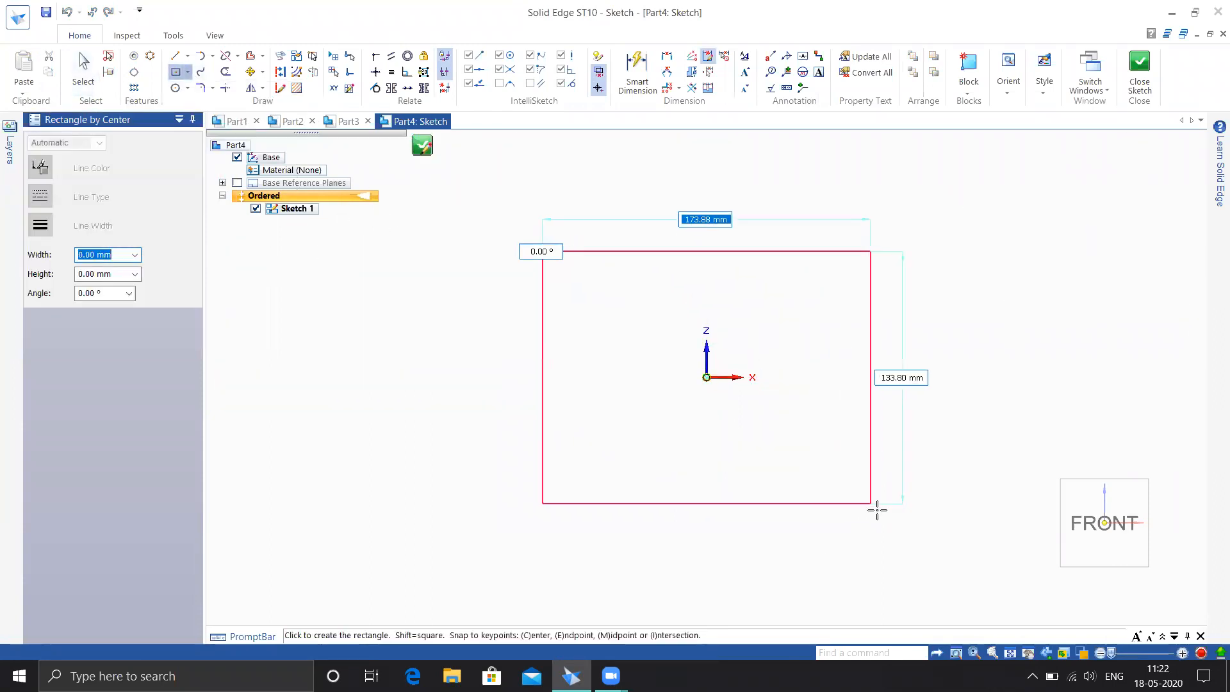
click(897, 520)
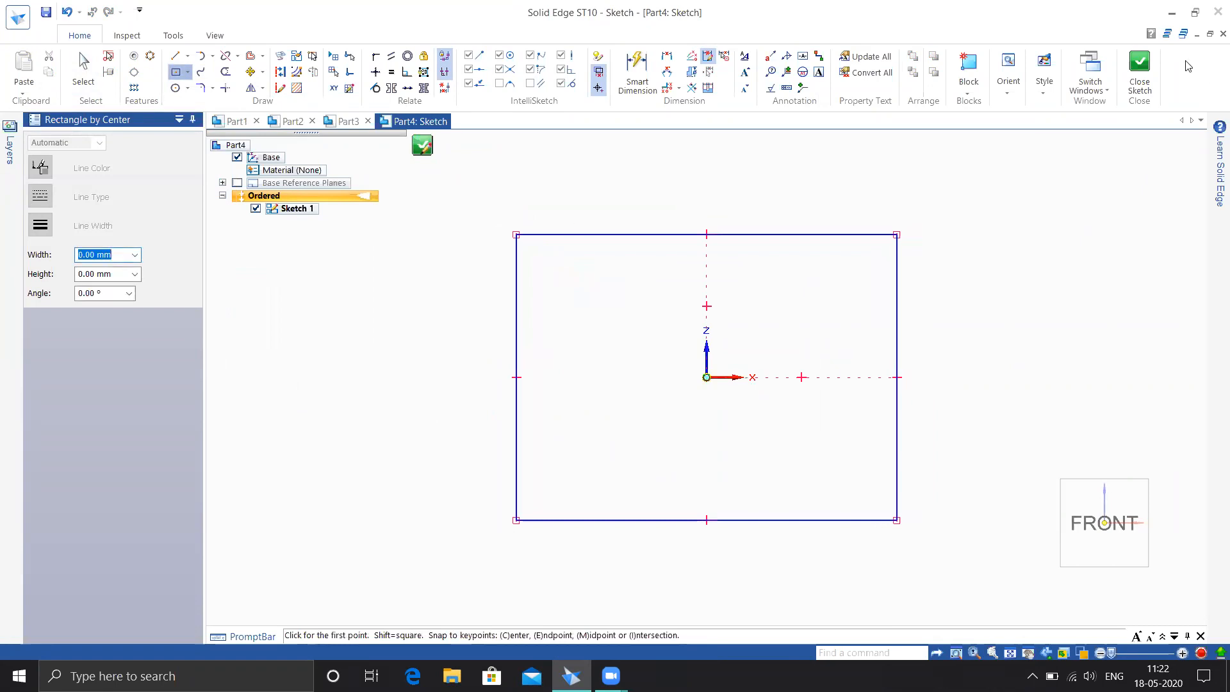
click(1140, 64)
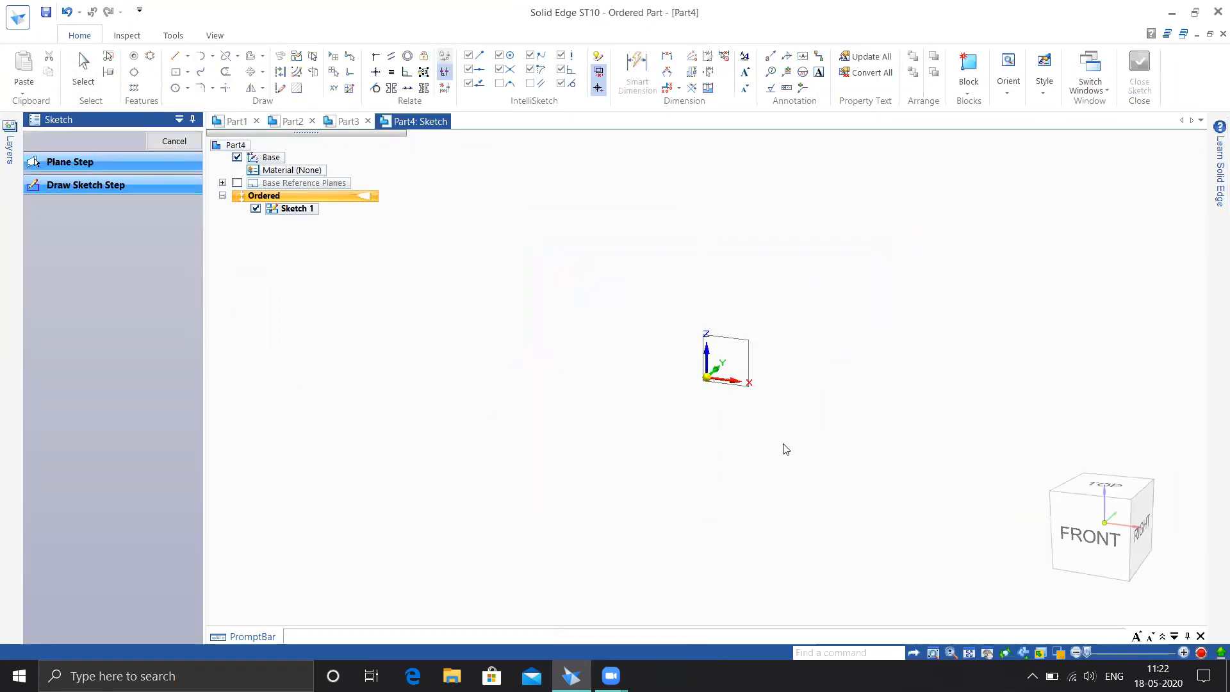
- Extrude the centered rectangle symmetrically about 130 mm into a solid block and finish the feature
click(324, 66)
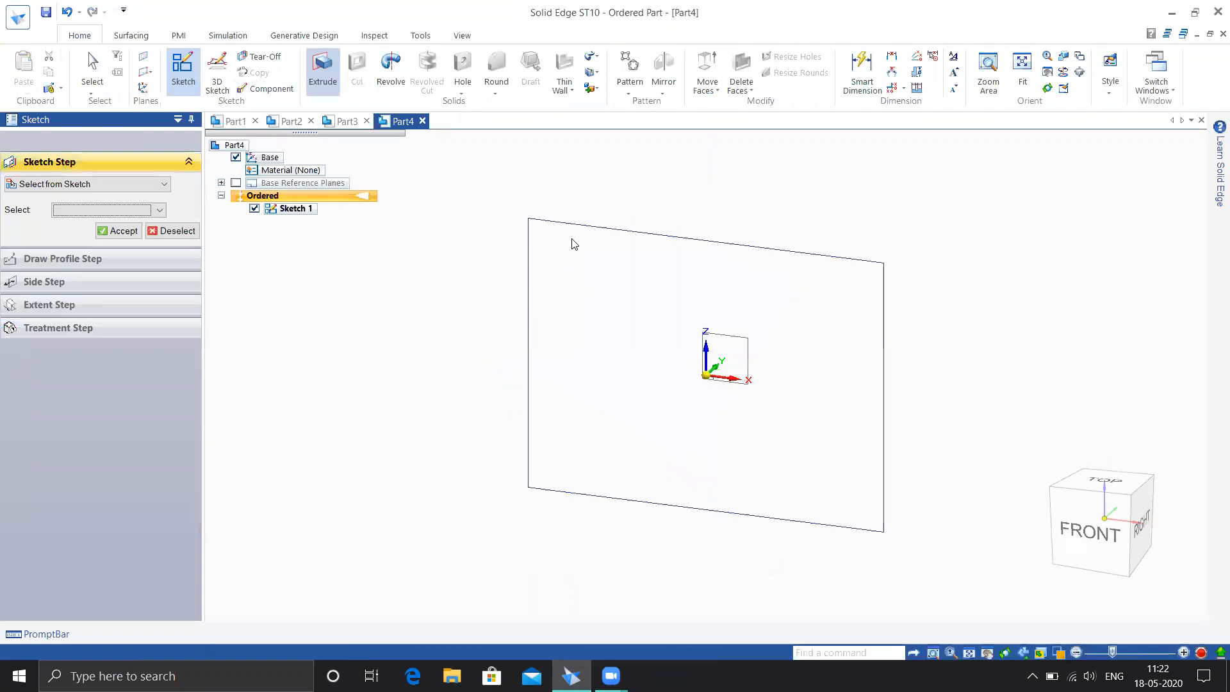
click(588, 269)
middle_drag(737, 311, 623, 357)
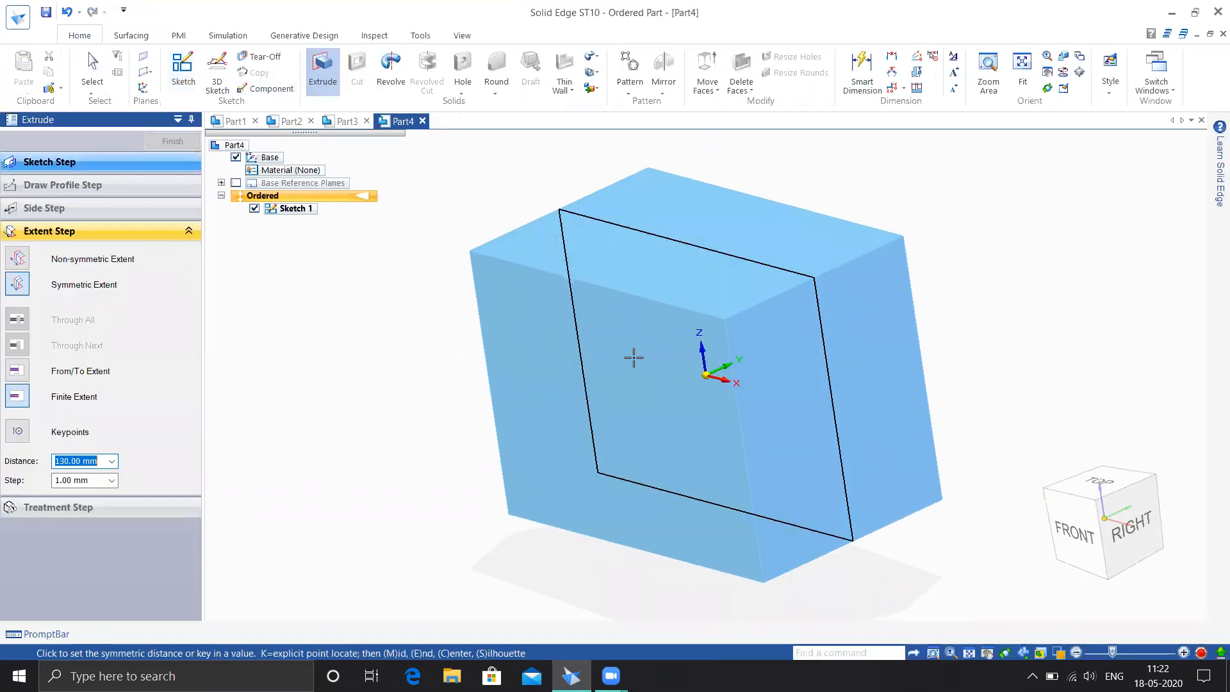
click(634, 357)
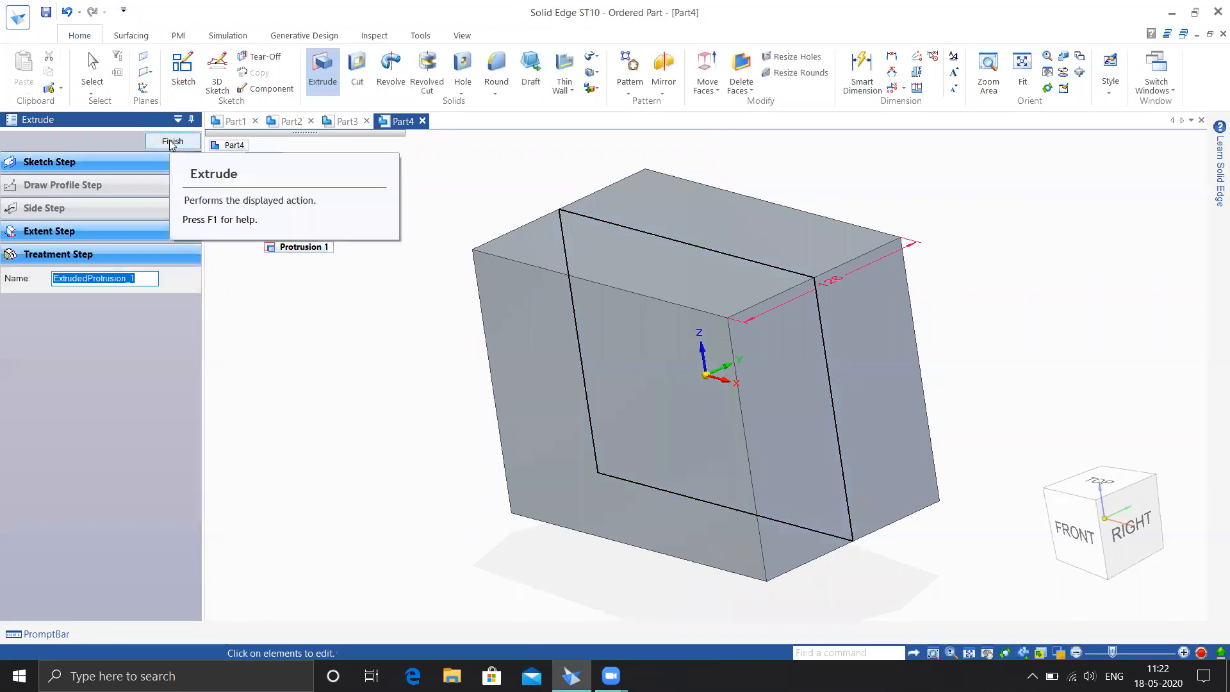
click(172, 141)
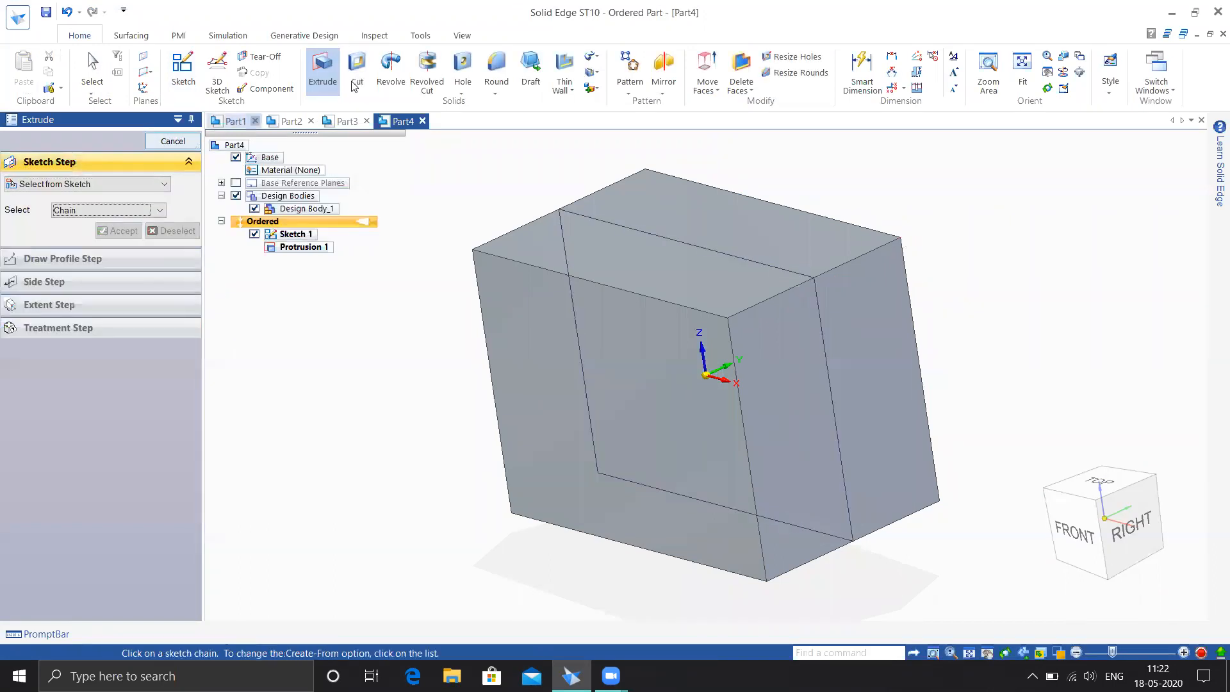
- Round the block's four edges running along the extrusion direction with a 35 mm radius, using edge/corner selection
click(497, 71)
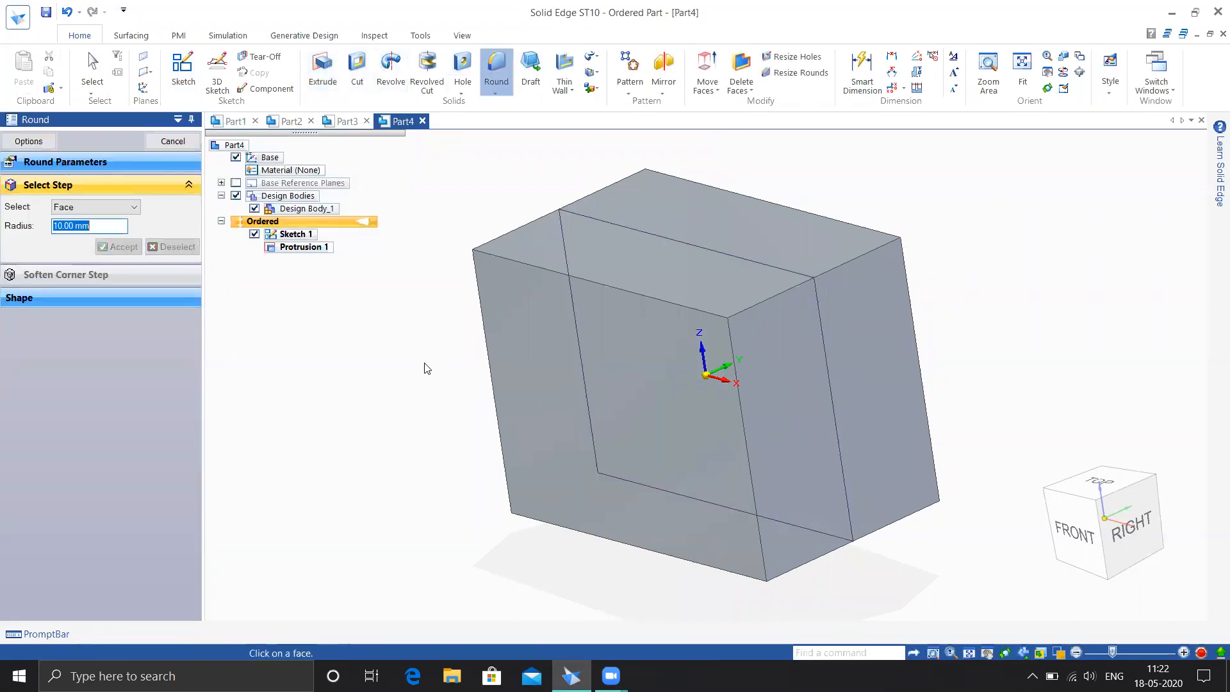
click(134, 207)
click(90, 220)
click(577, 201)
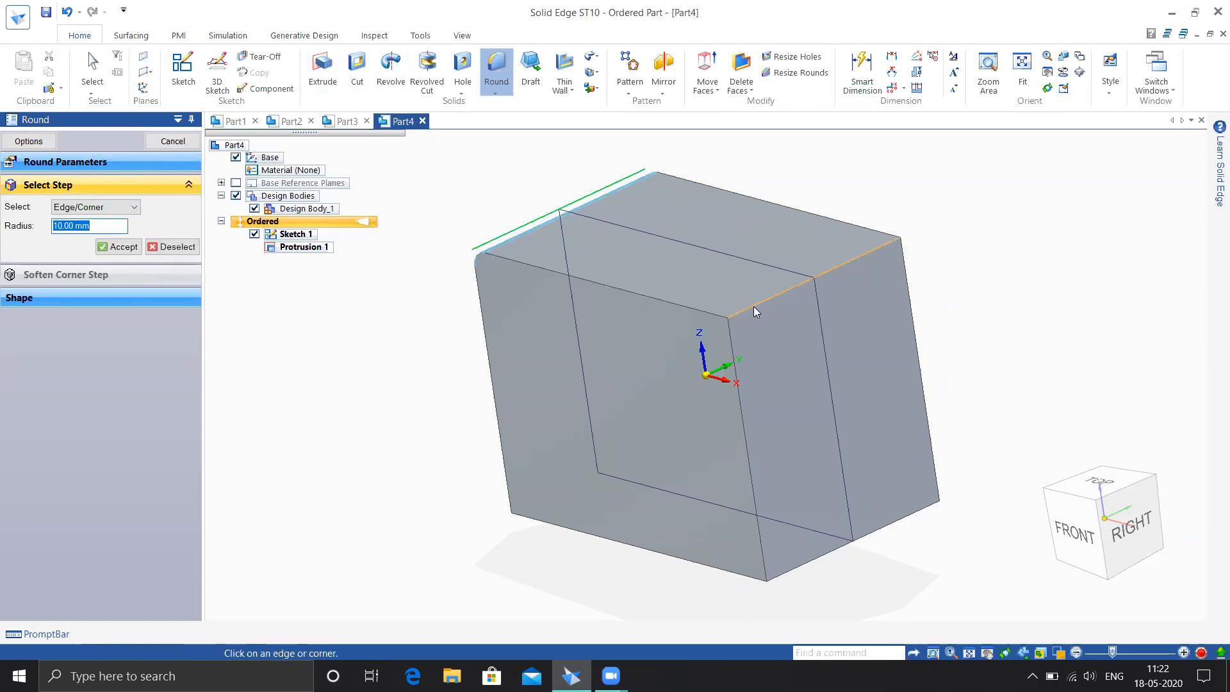
click(754, 306)
click(530, 502)
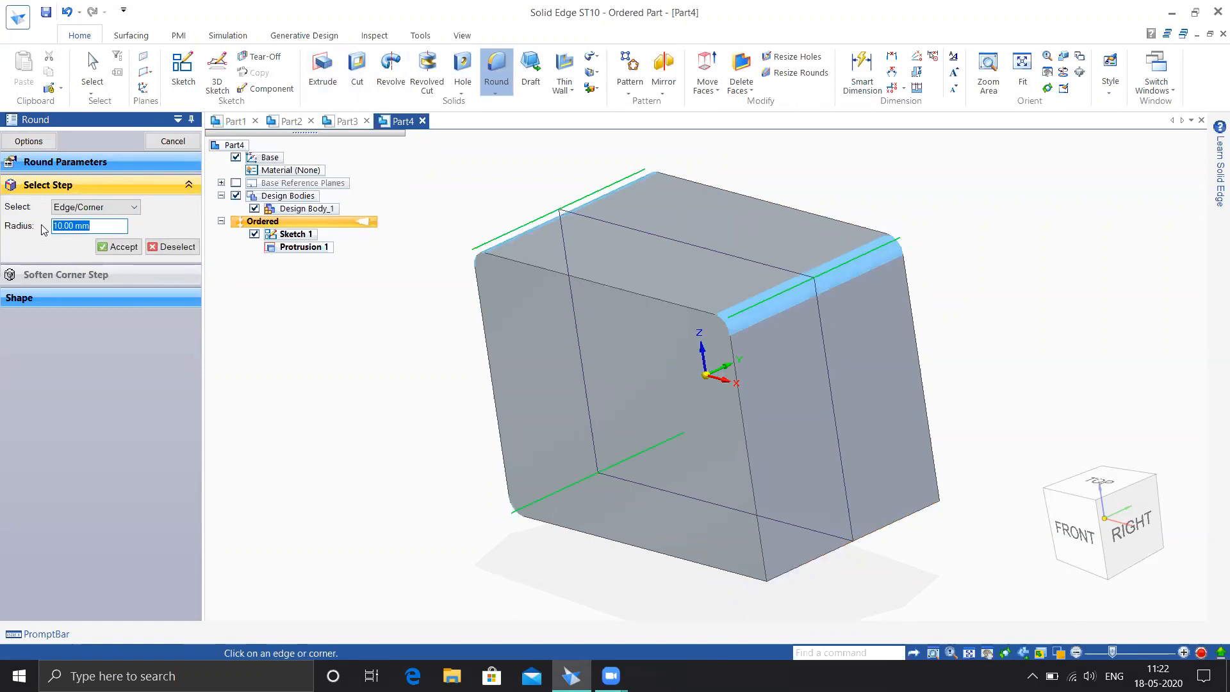
key(Return)
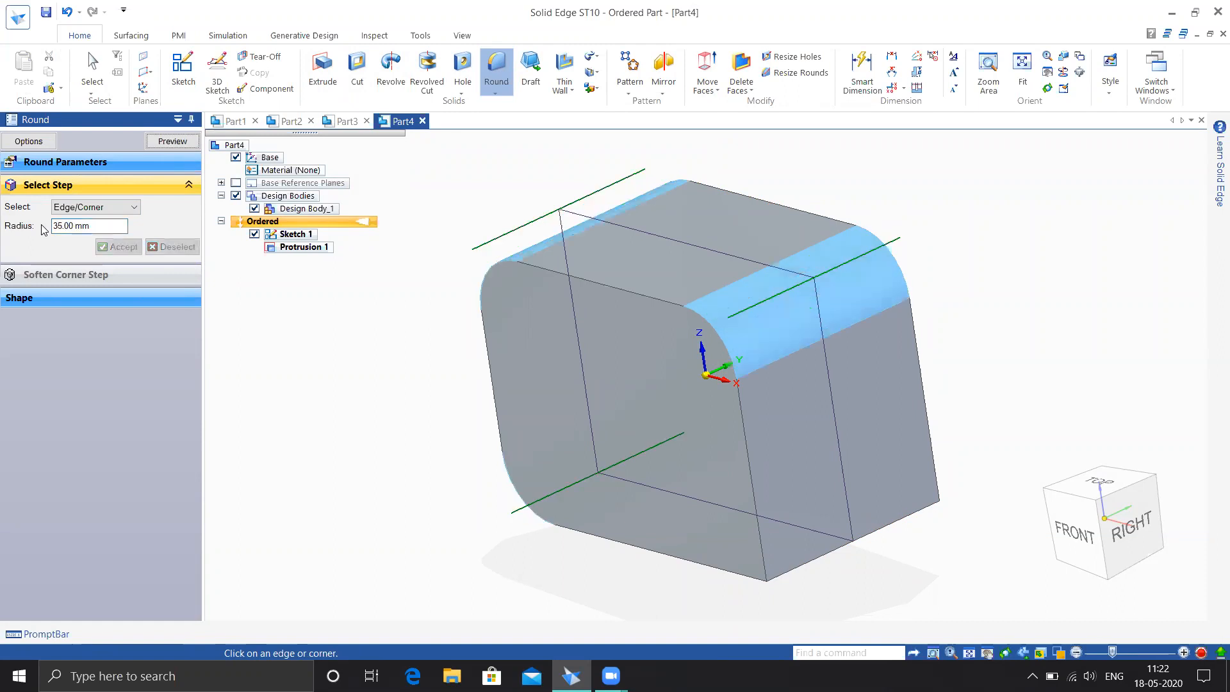
click(800, 575)
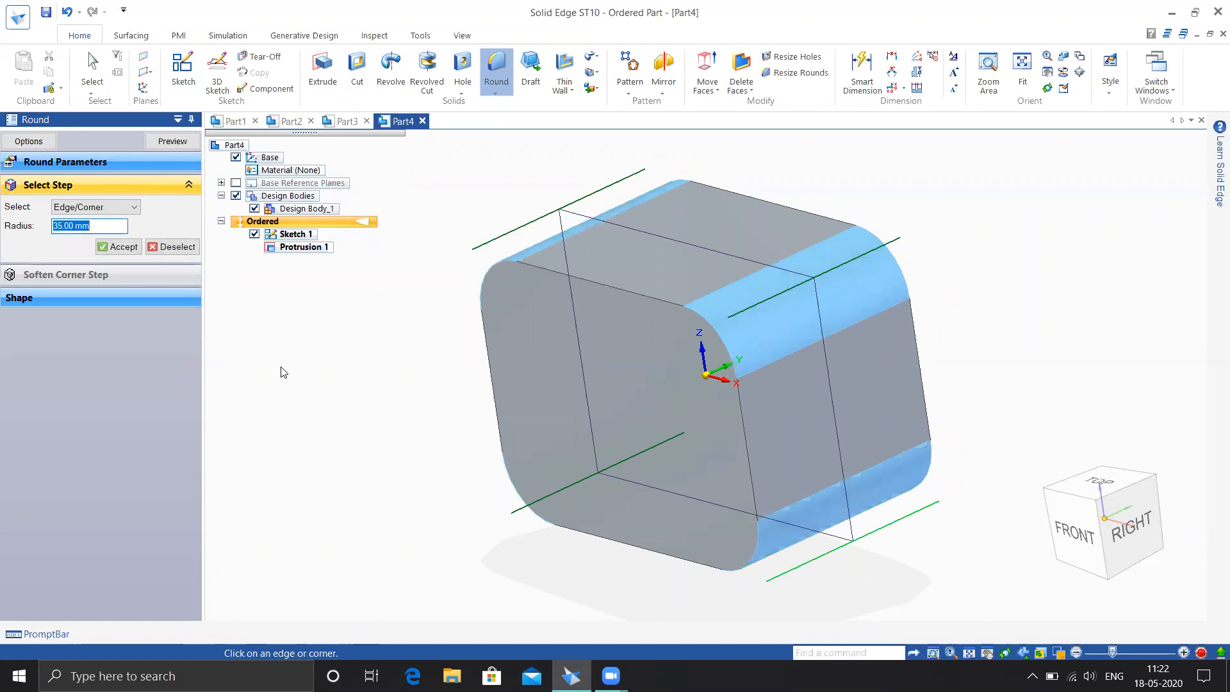
key(Return)
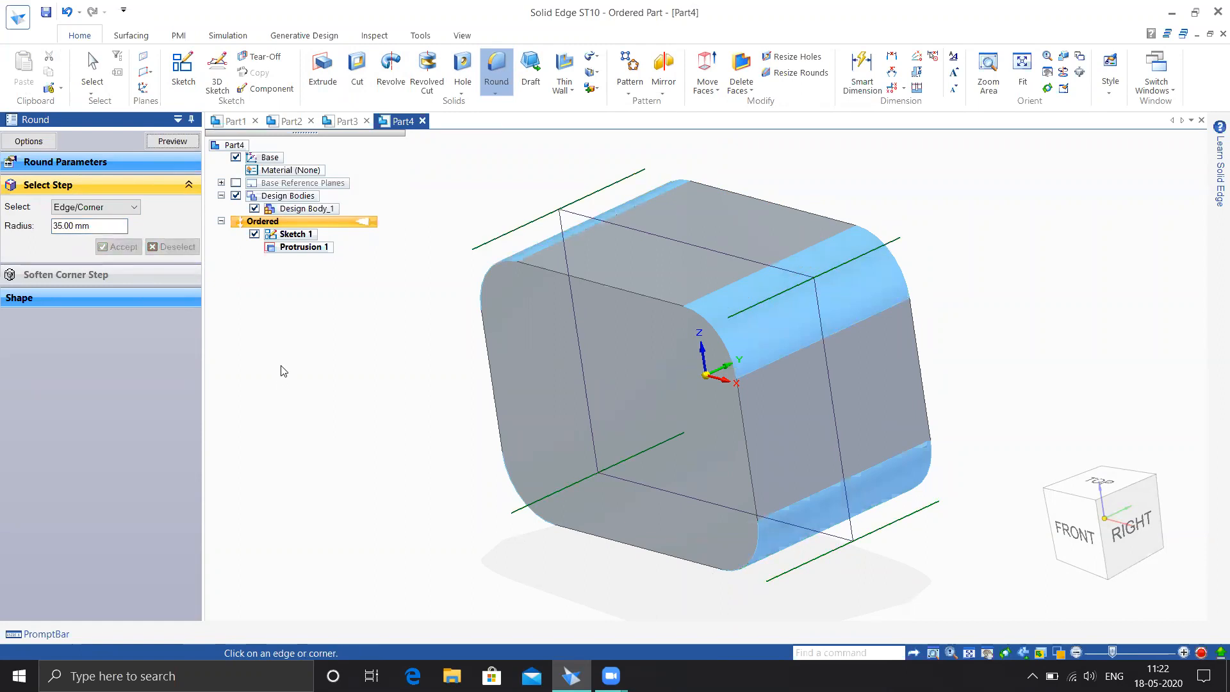
- Add the front face's edges to the round with a 10 mm radius using face selection, and finish the feature
click(98, 211)
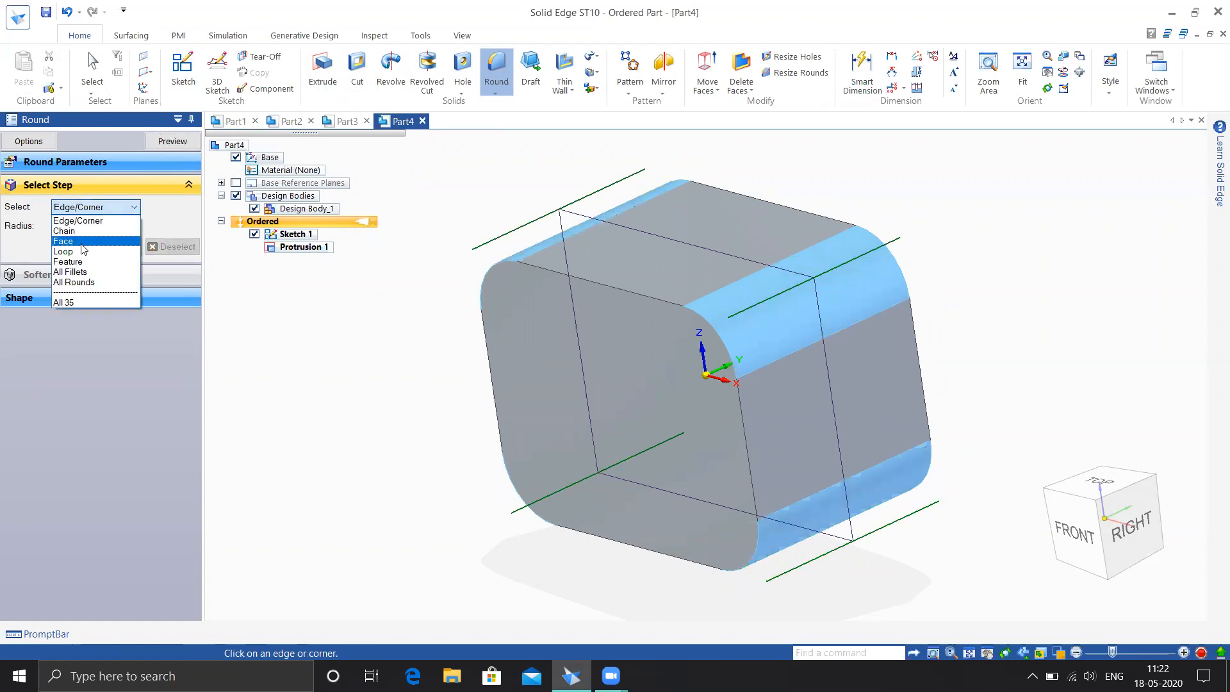
click(88, 249)
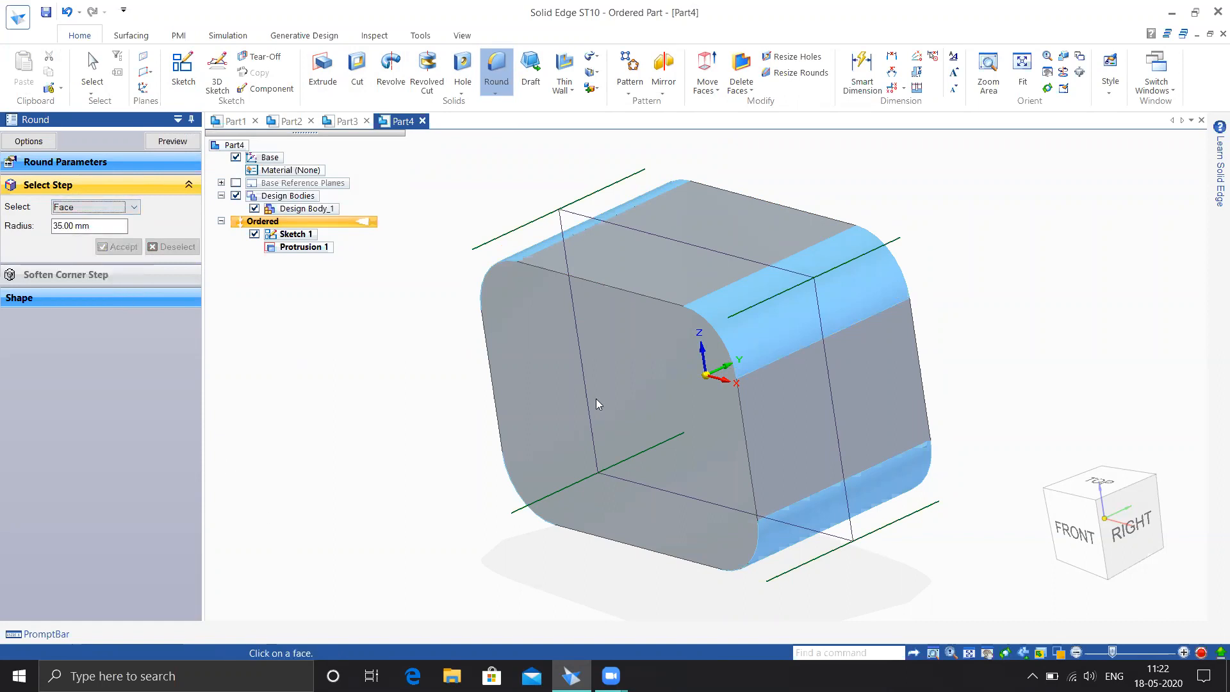
click(571, 373)
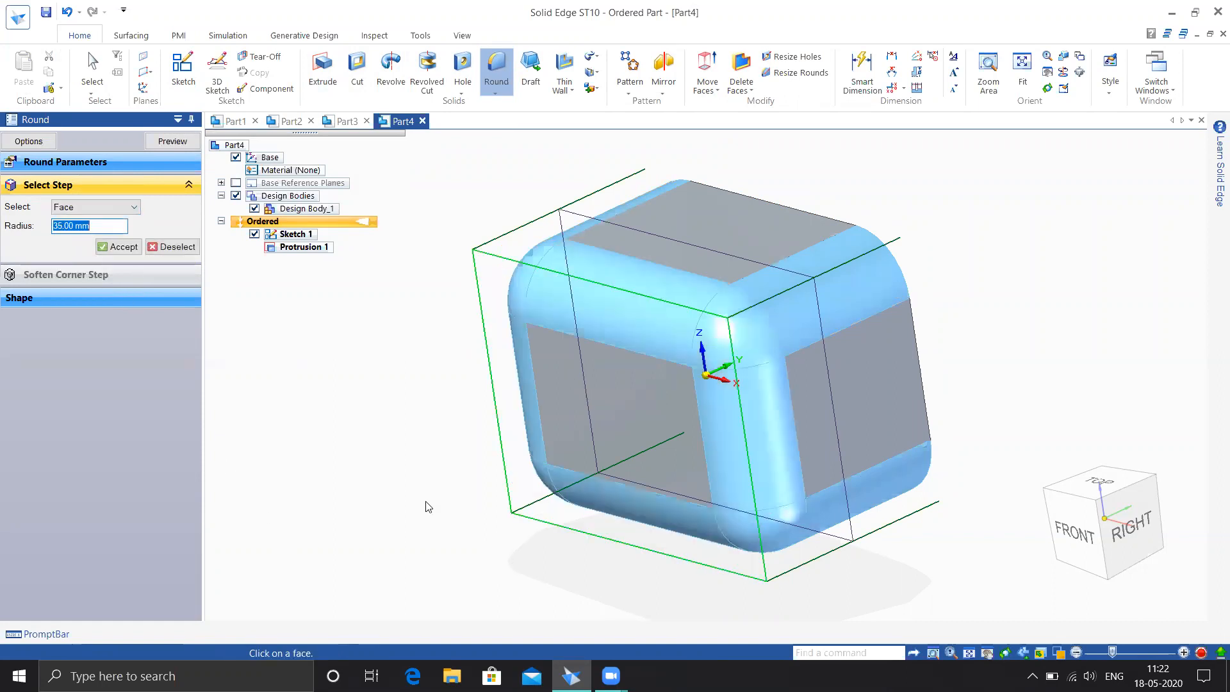
text(10)
key(Return)
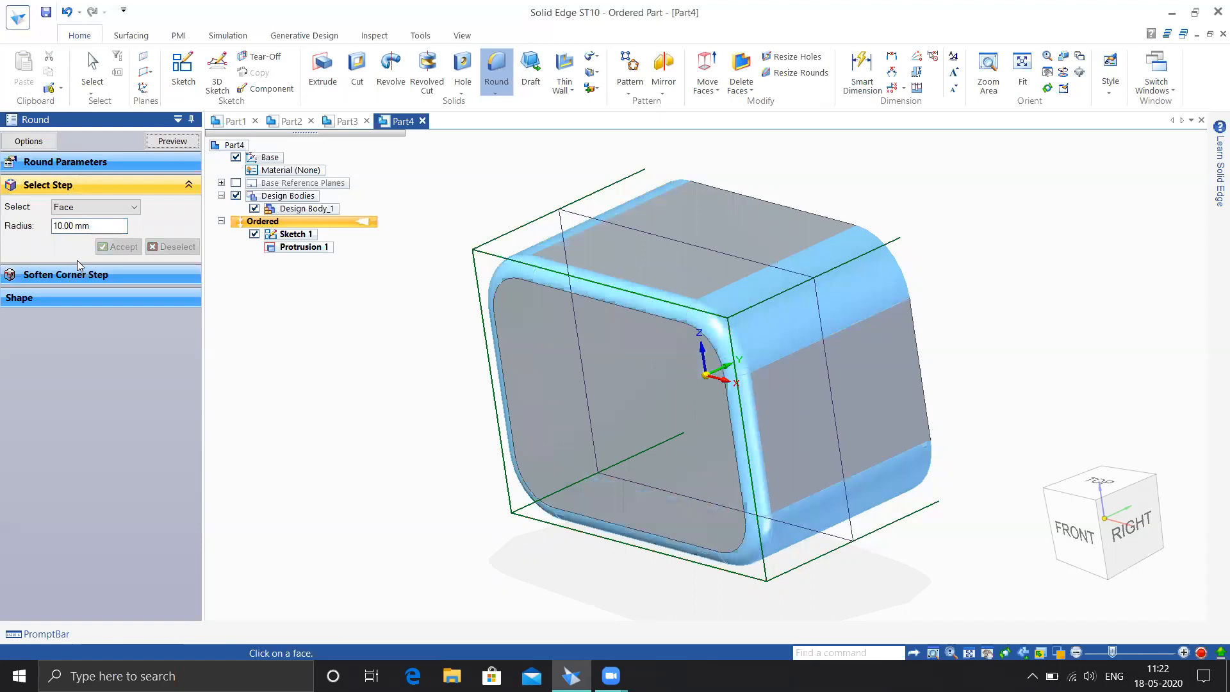
click(90, 229)
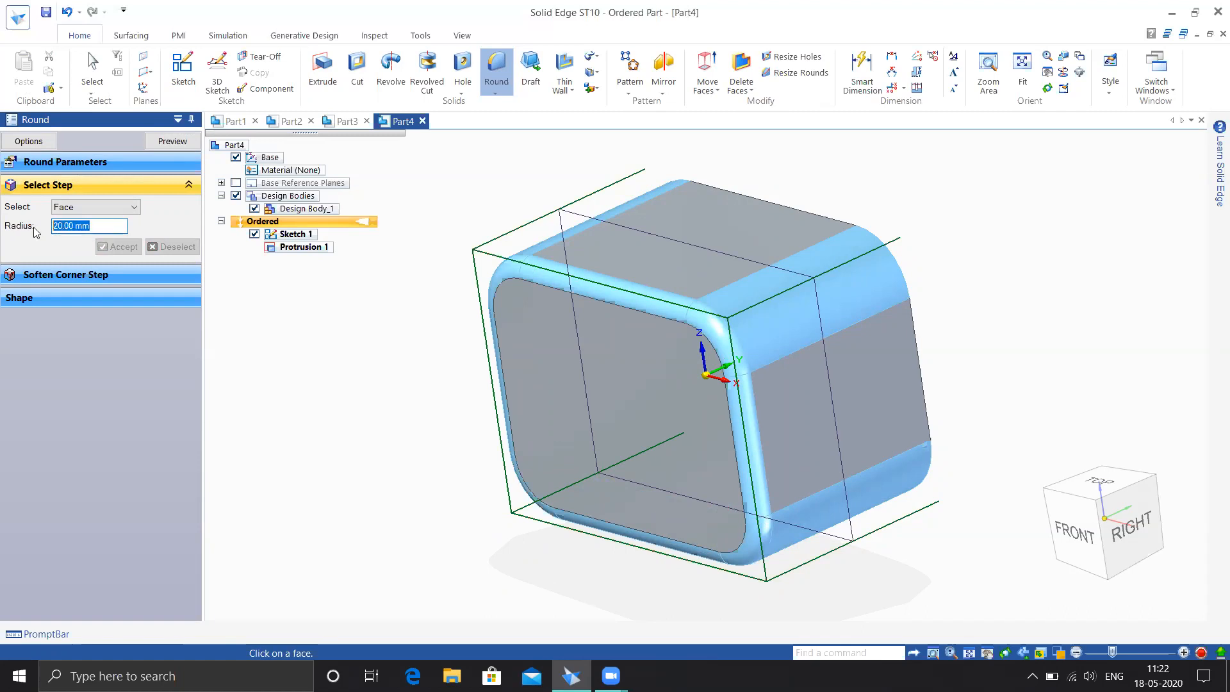
click(170, 142)
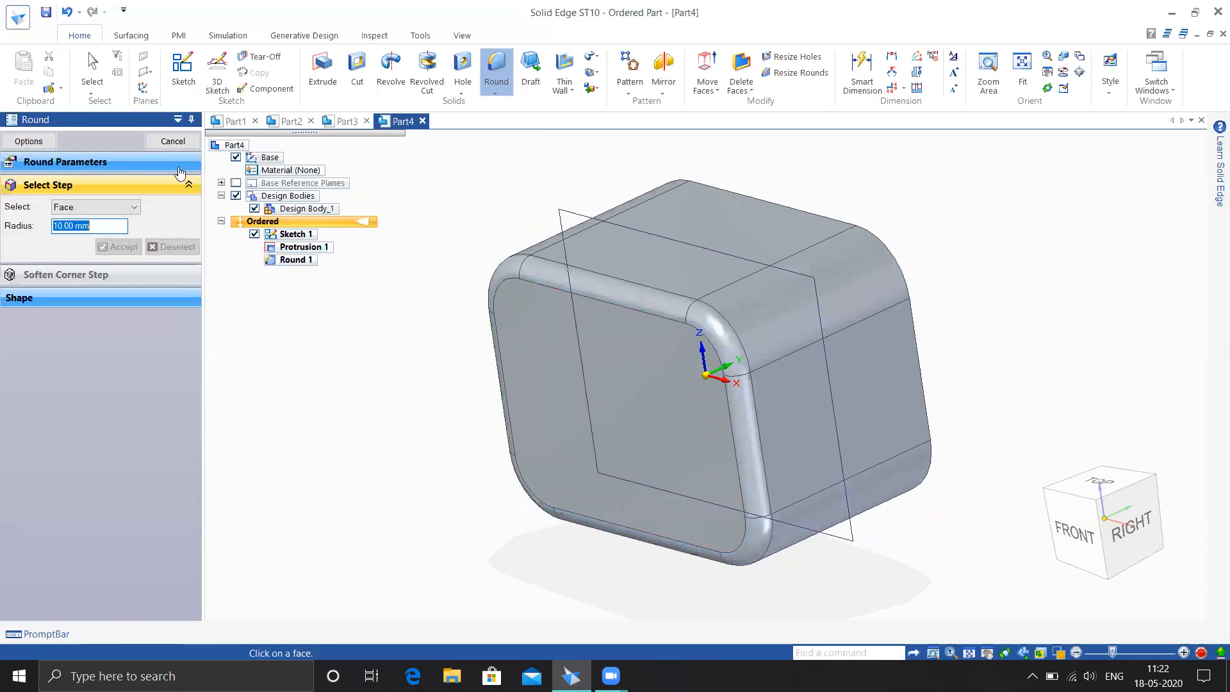
click(187, 148)
- Create a copied surface from the bottom face, its adjoining right-side round, the corner blend, the front-bottom edge round and the front face
middle_drag(328, 309, 473, 361)
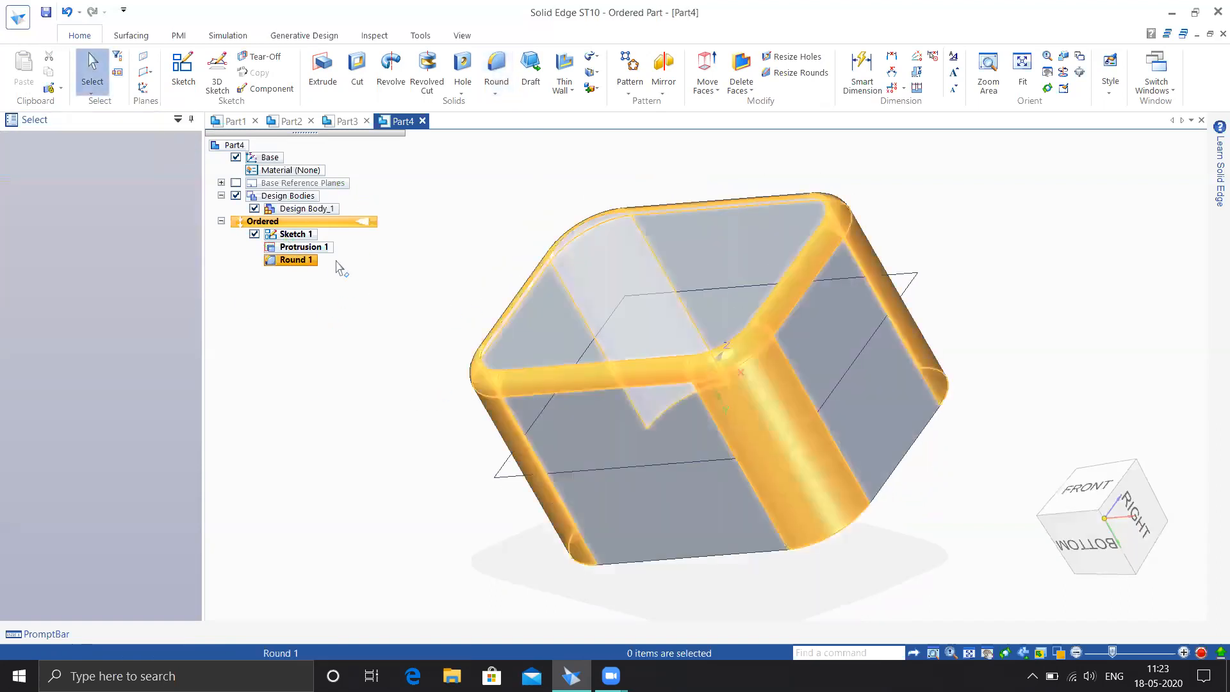
click(142, 39)
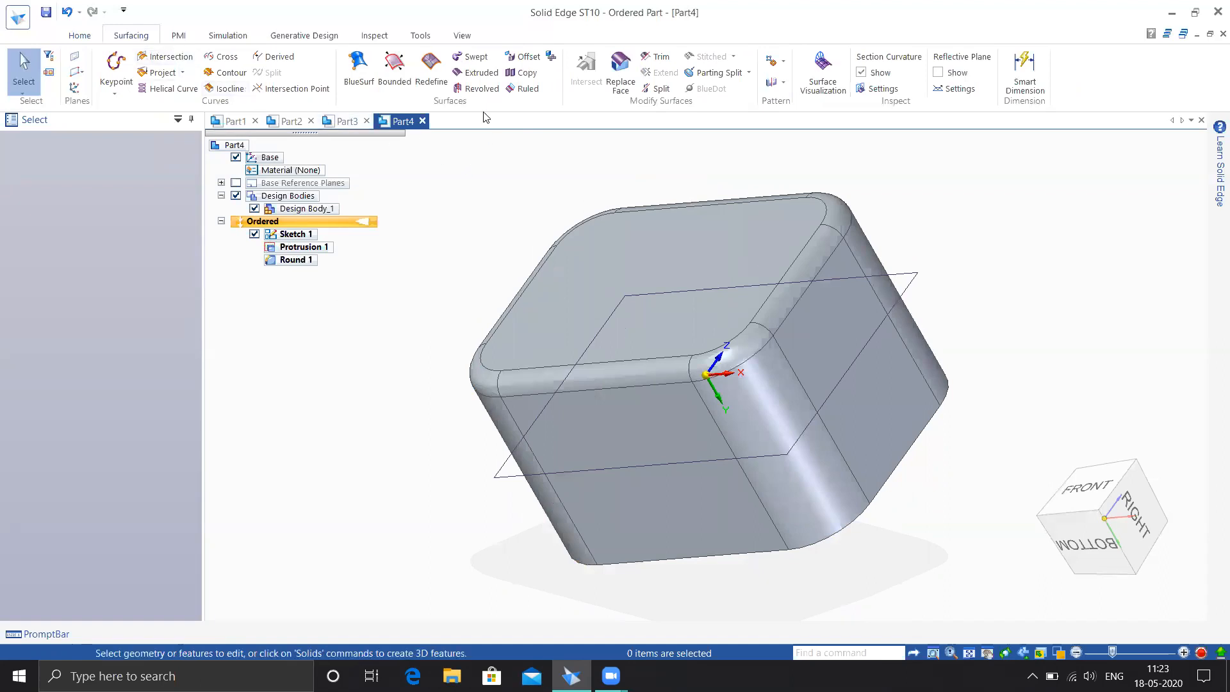
click(523, 73)
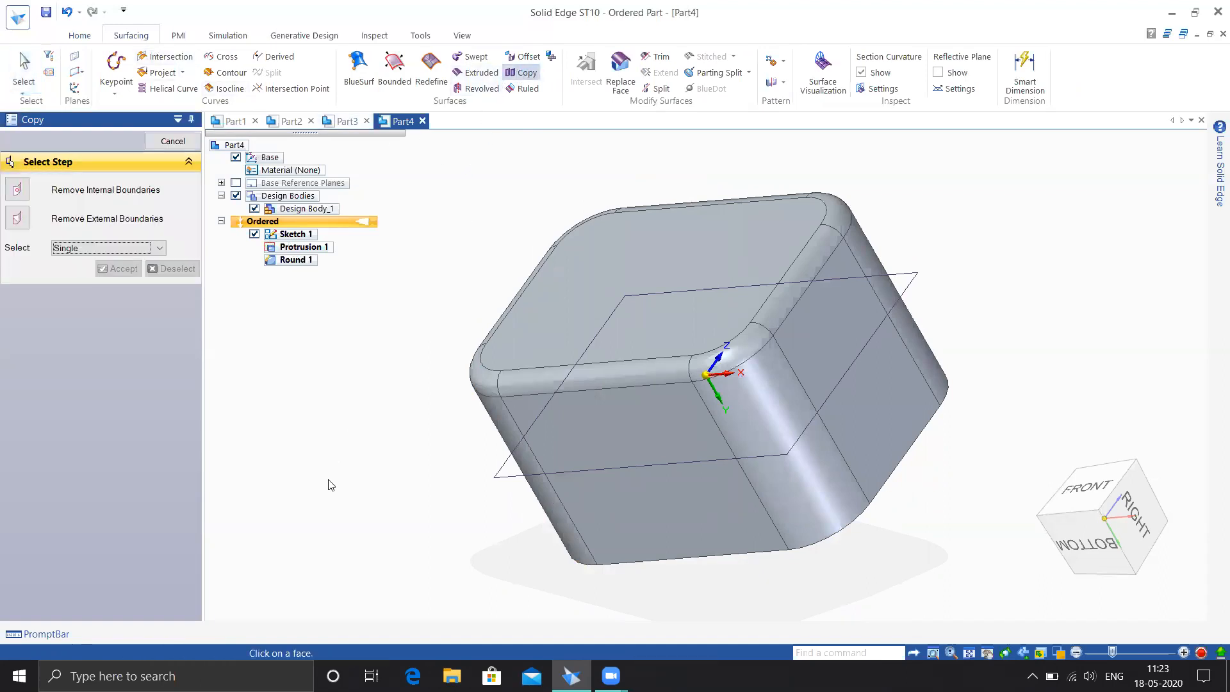
click(90, 248)
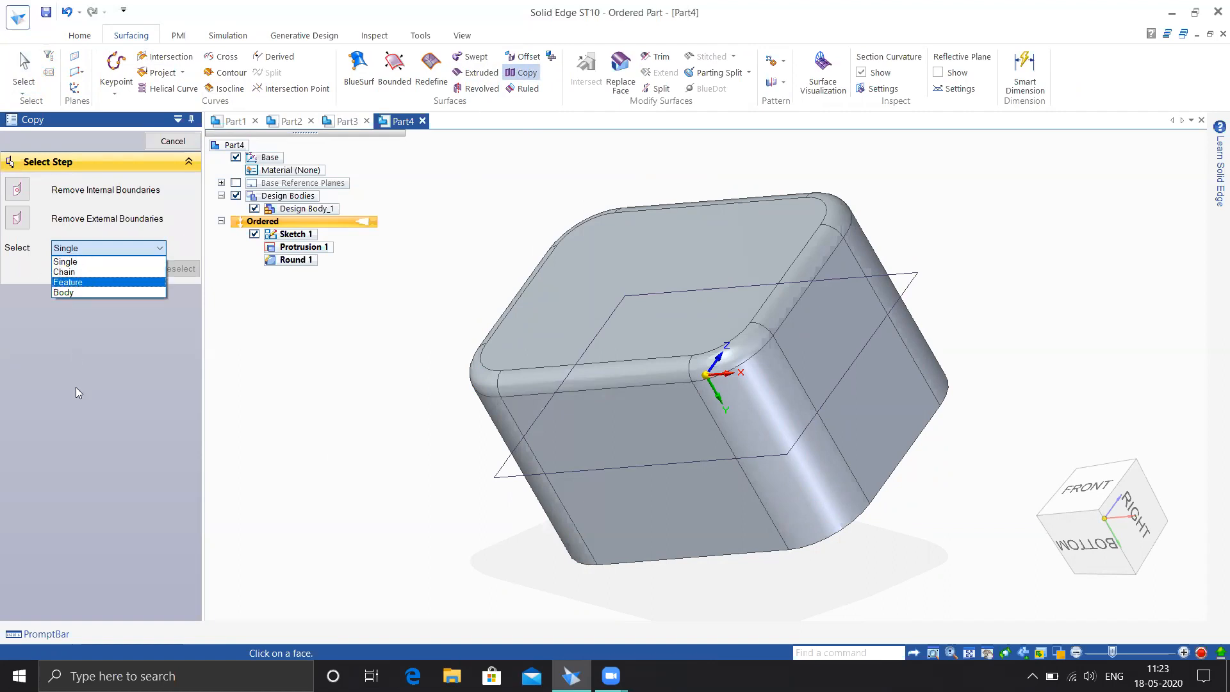
click(66, 262)
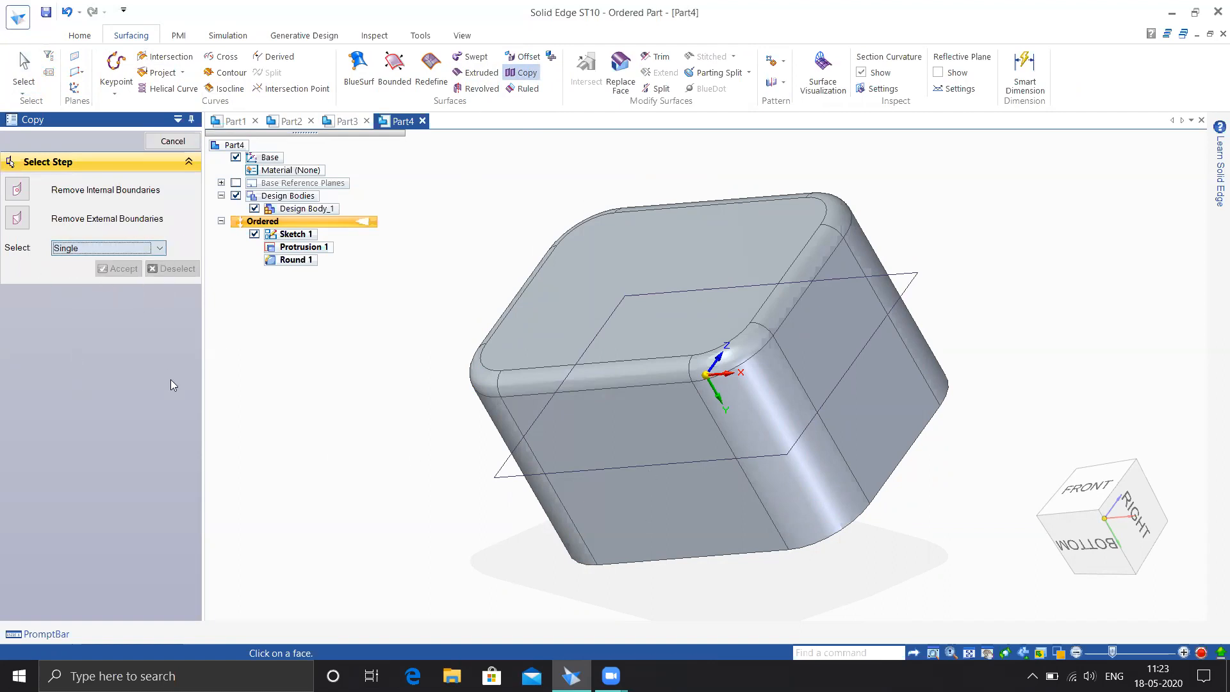
click(601, 419)
click(767, 399)
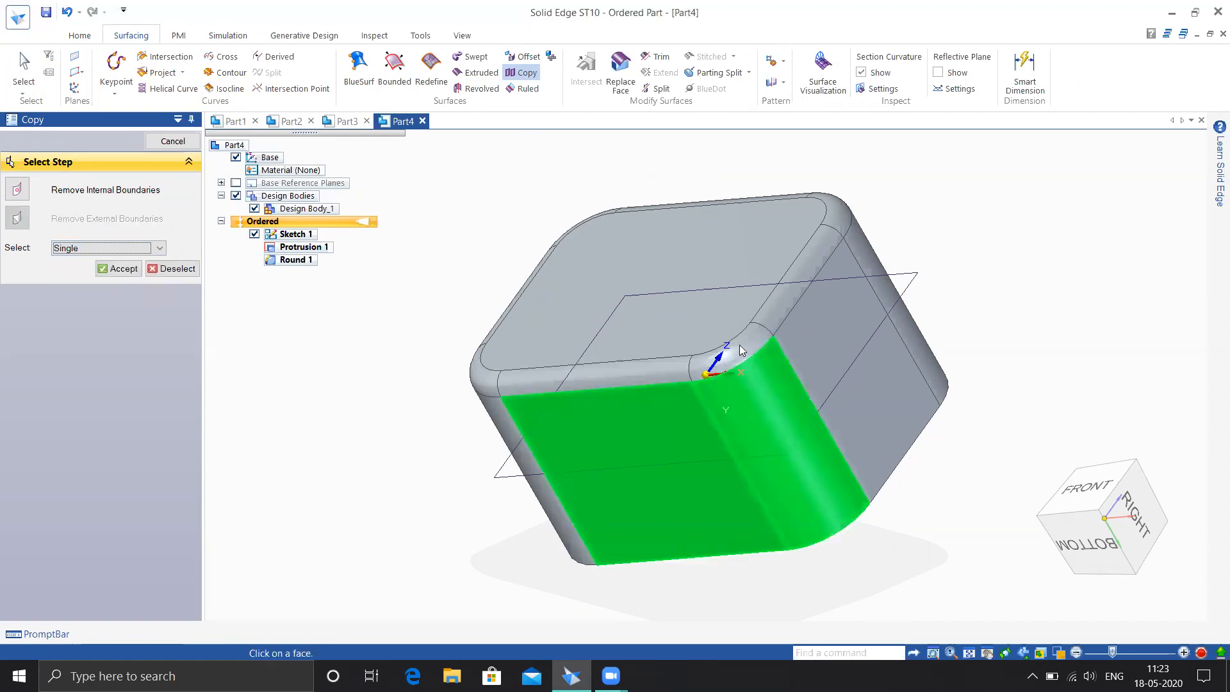
click(742, 346)
click(673, 367)
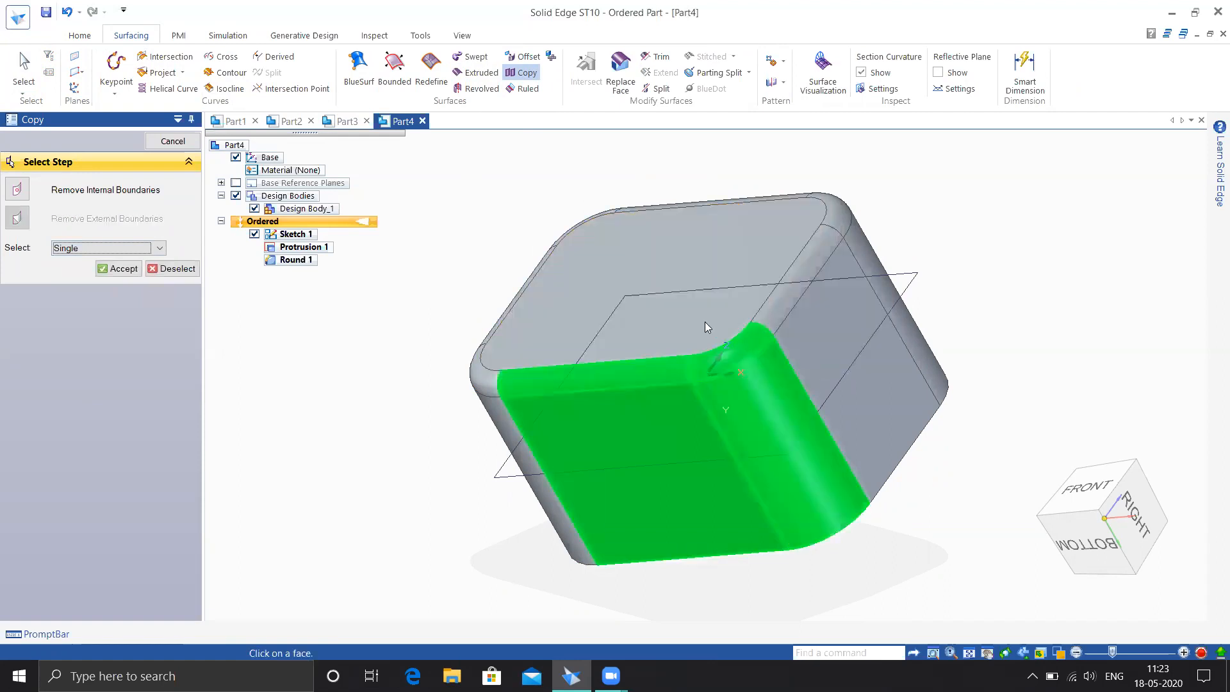
click(708, 323)
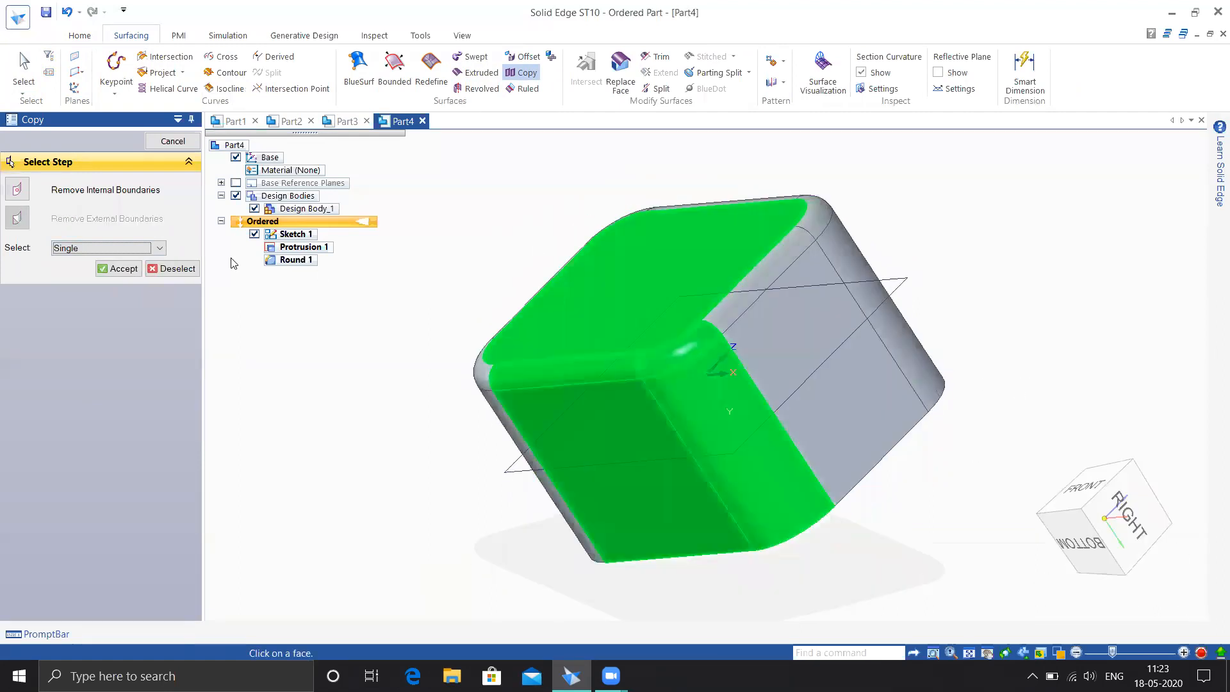
click(120, 268)
click(158, 142)
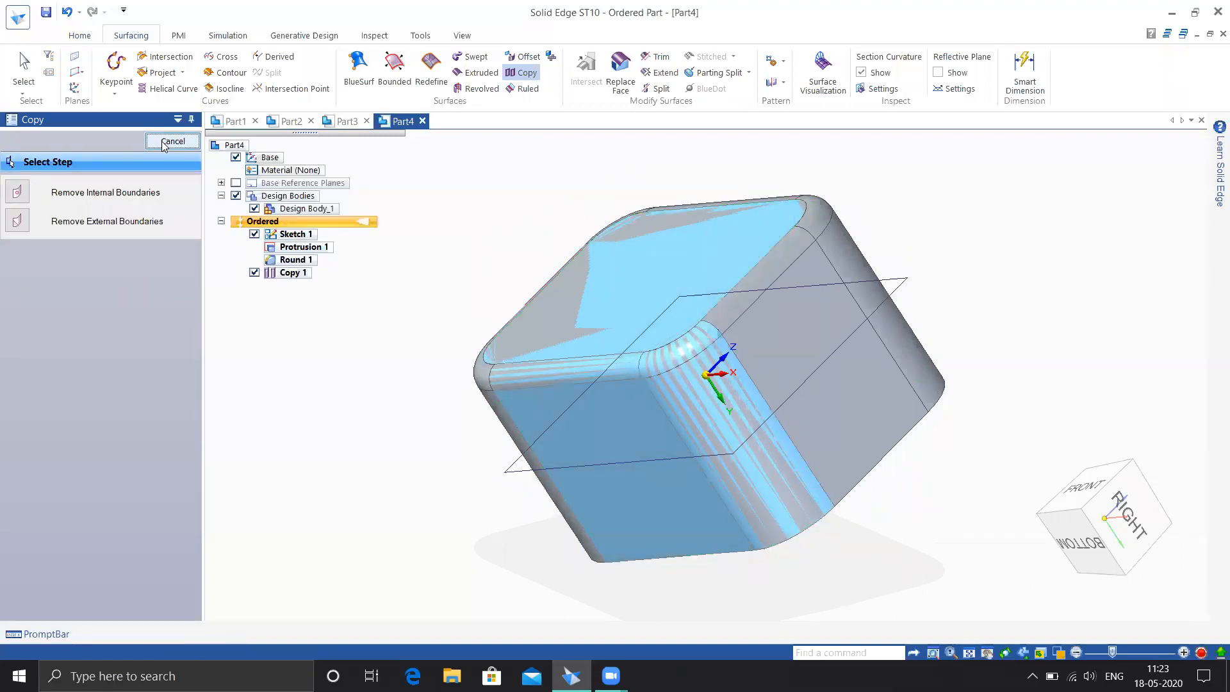
middle_drag(443, 414, 556, 352)
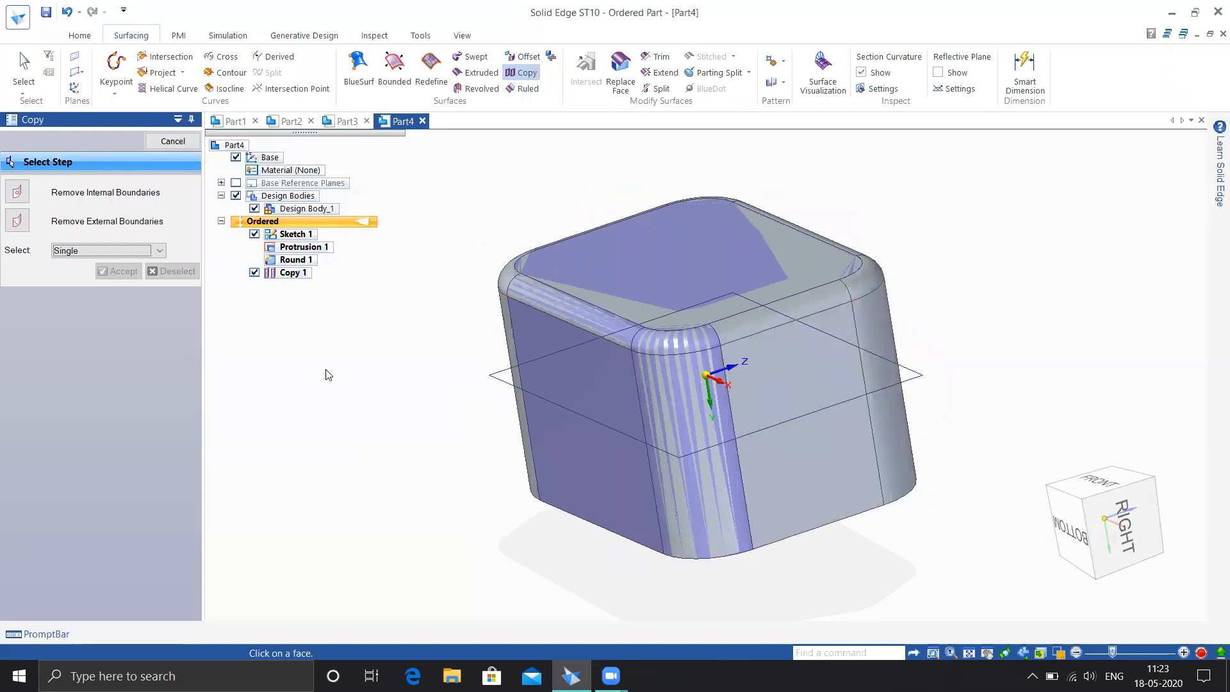
click(168, 147)
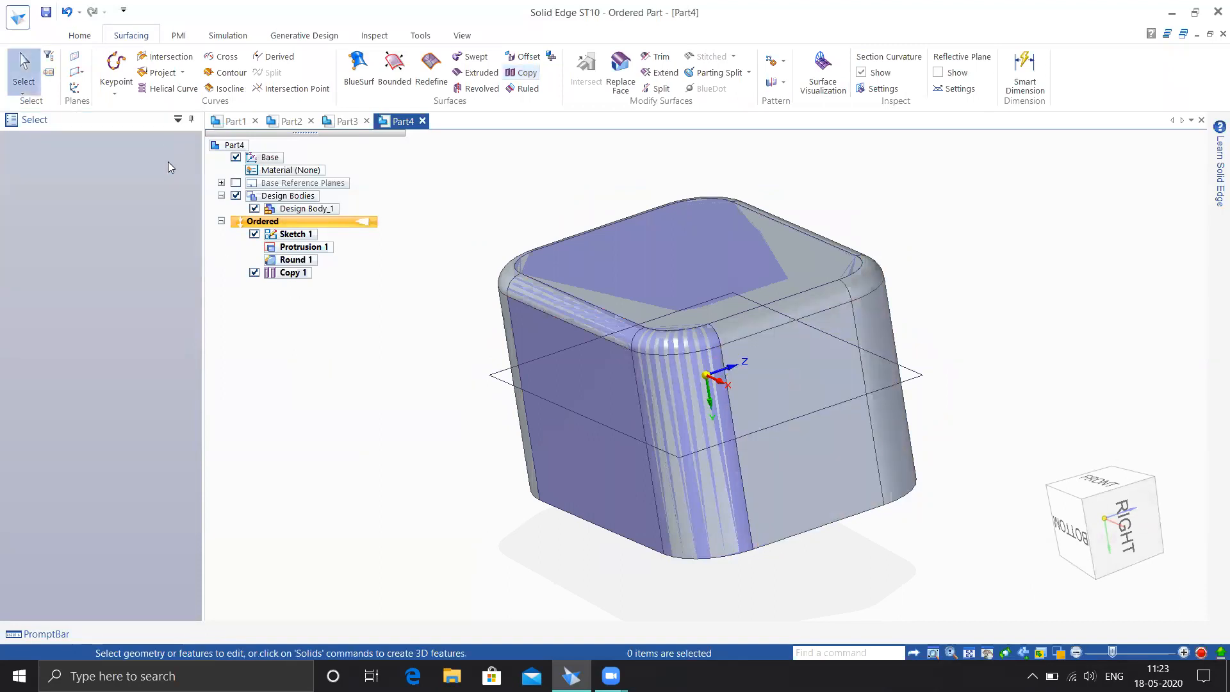
- Hide the extruded and rounded solid body so that only the sketch and the copied surface are displayed
click(288, 253)
right_click(289, 255)
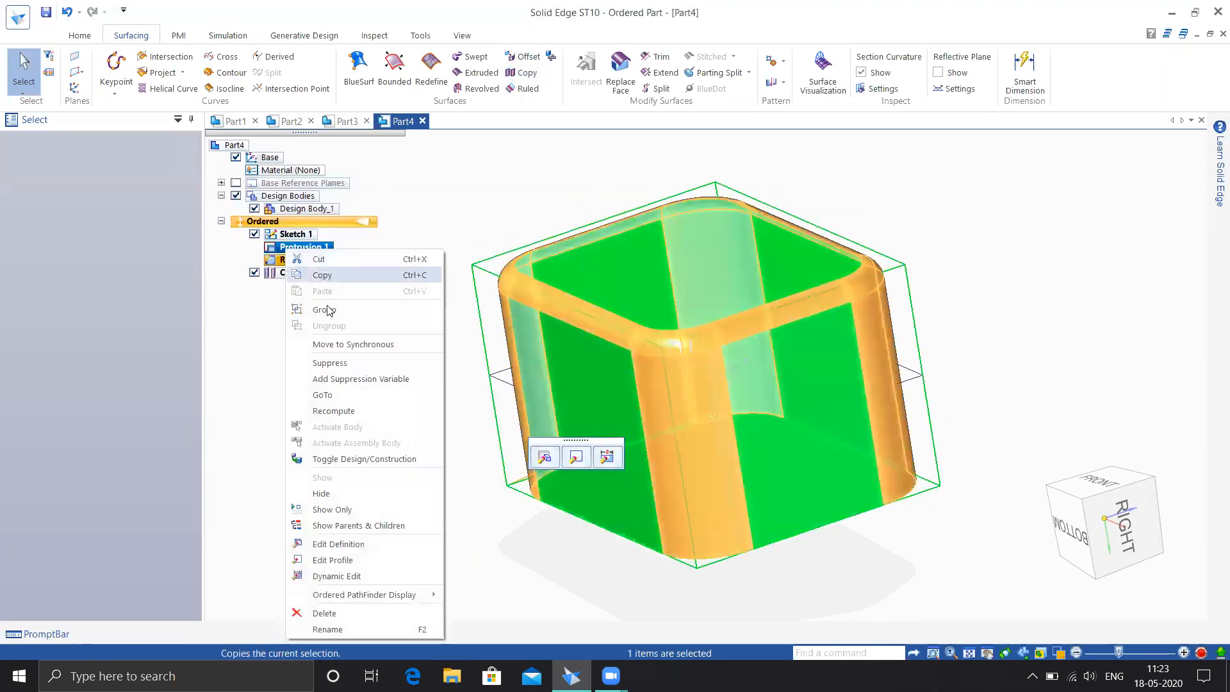
click(346, 499)
middle_drag(346, 499, 521, 489)
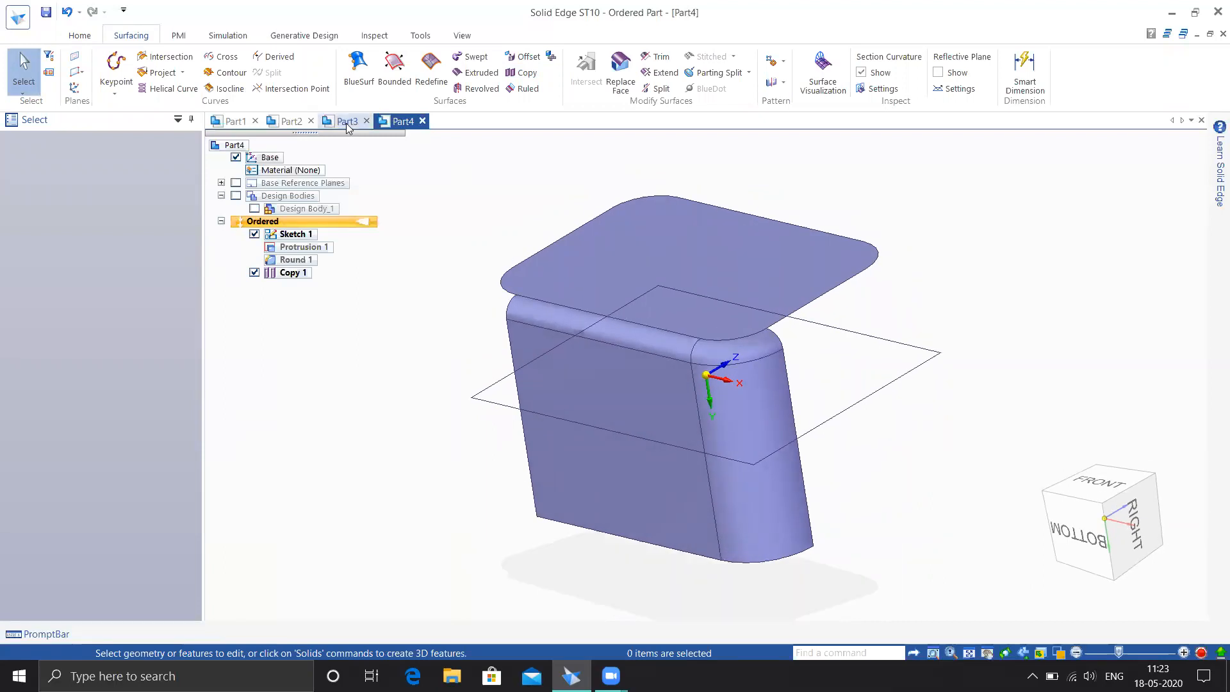
middle_drag(488, 407, 485, 382)
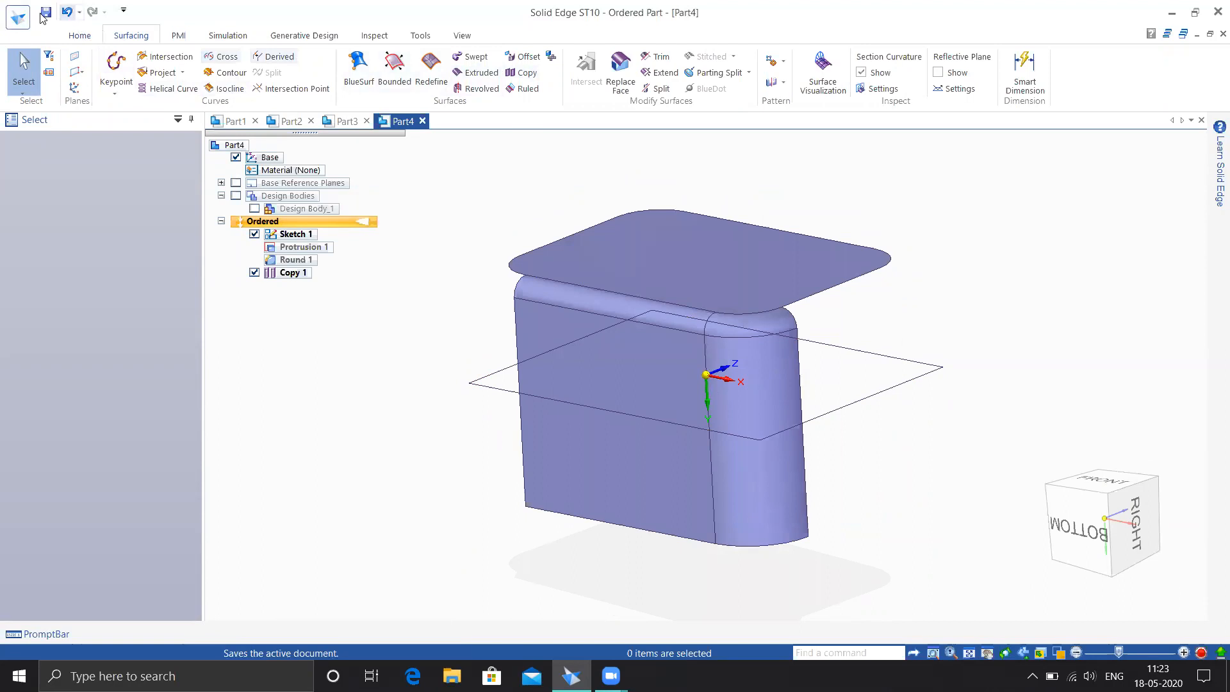
click(20, 22)
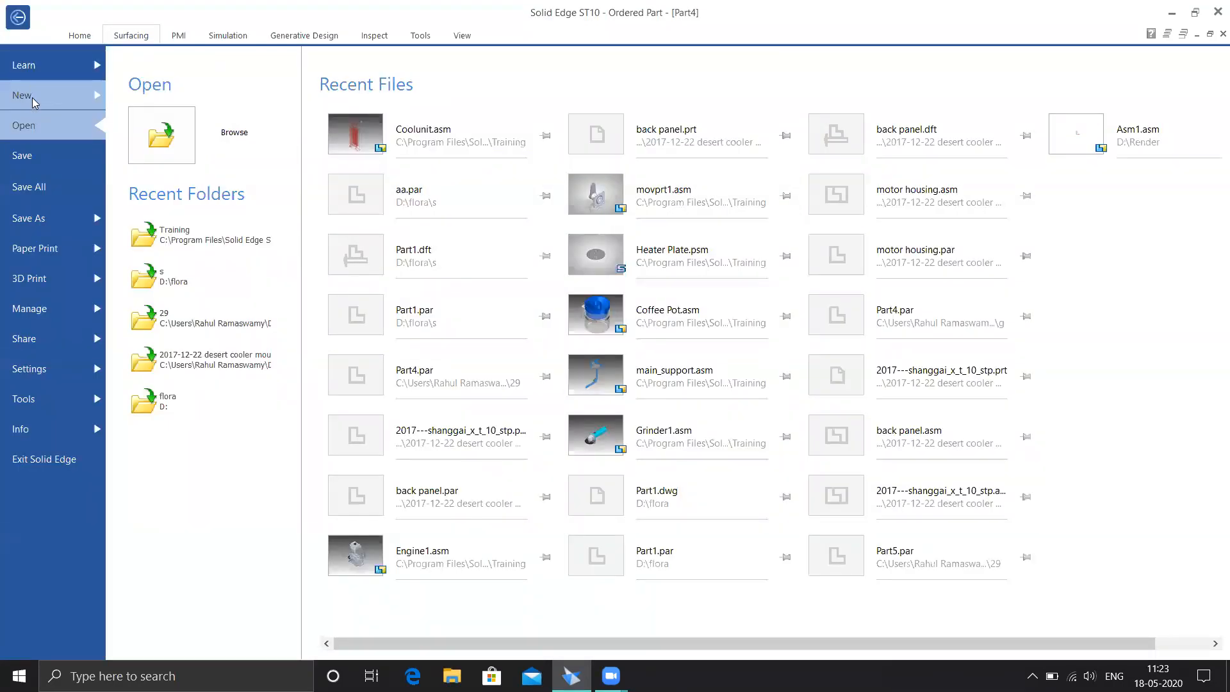
click(88, 35)
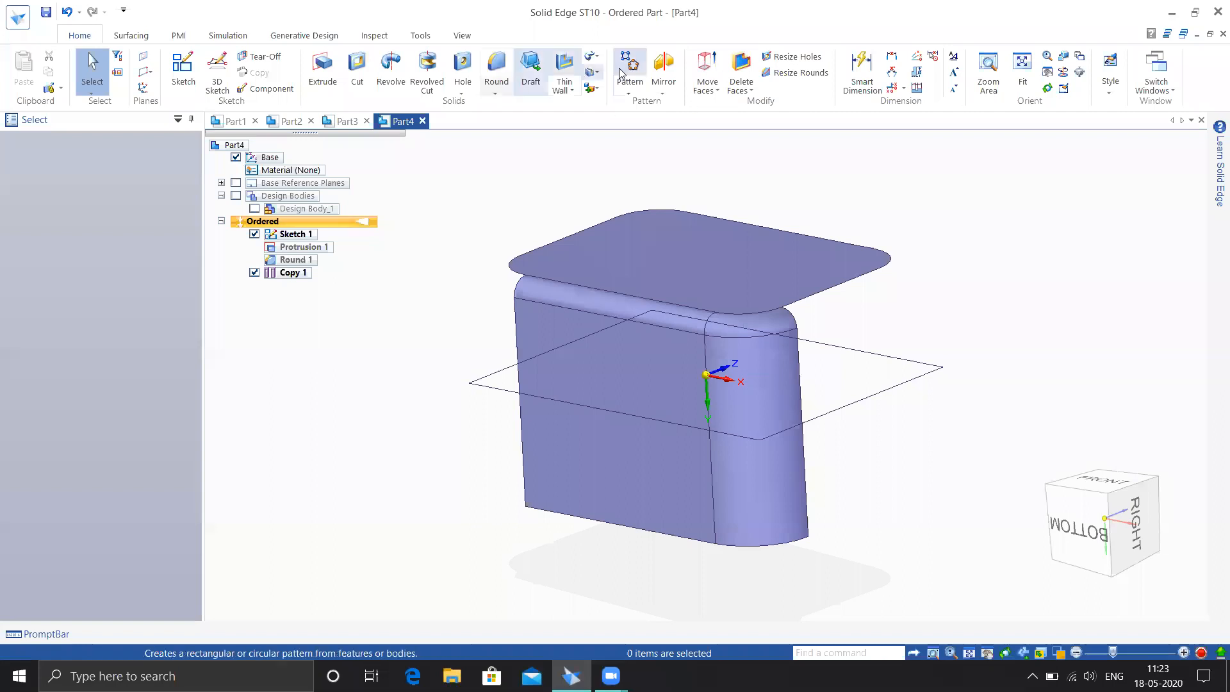
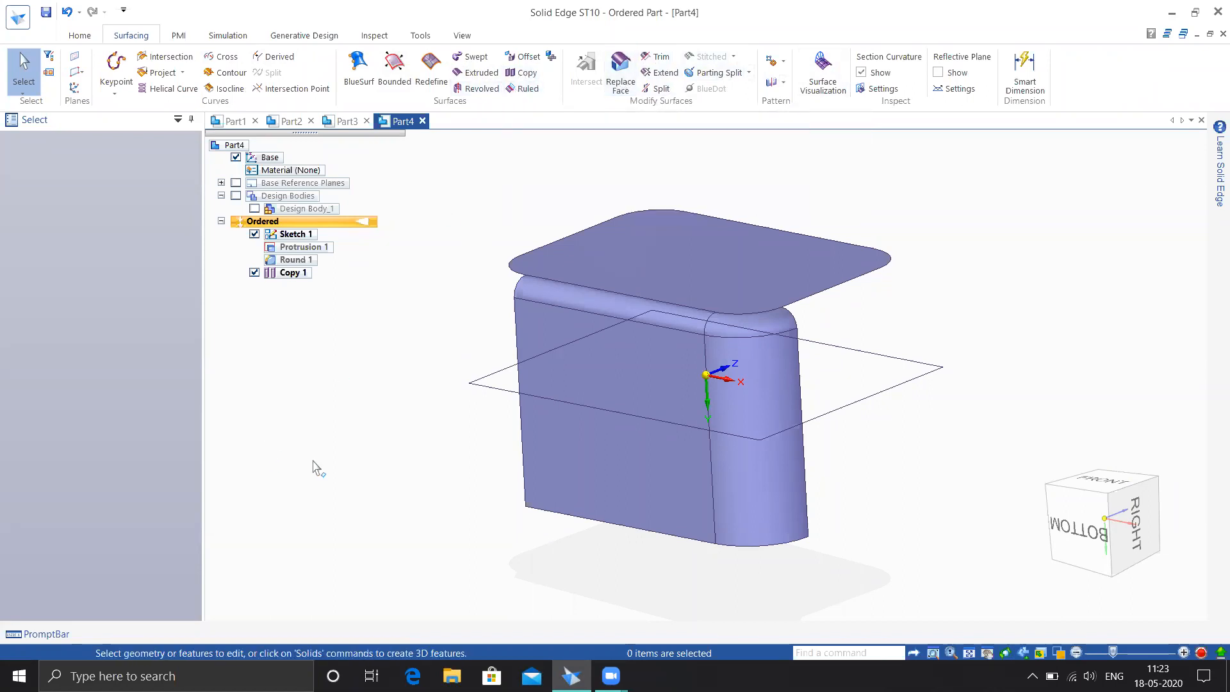
- Start a ruled surface using the flat copied surface's straight side edge as the axis, and select the corner blend's short adjoining end edge
middle_drag(485, 268, 444, 269)
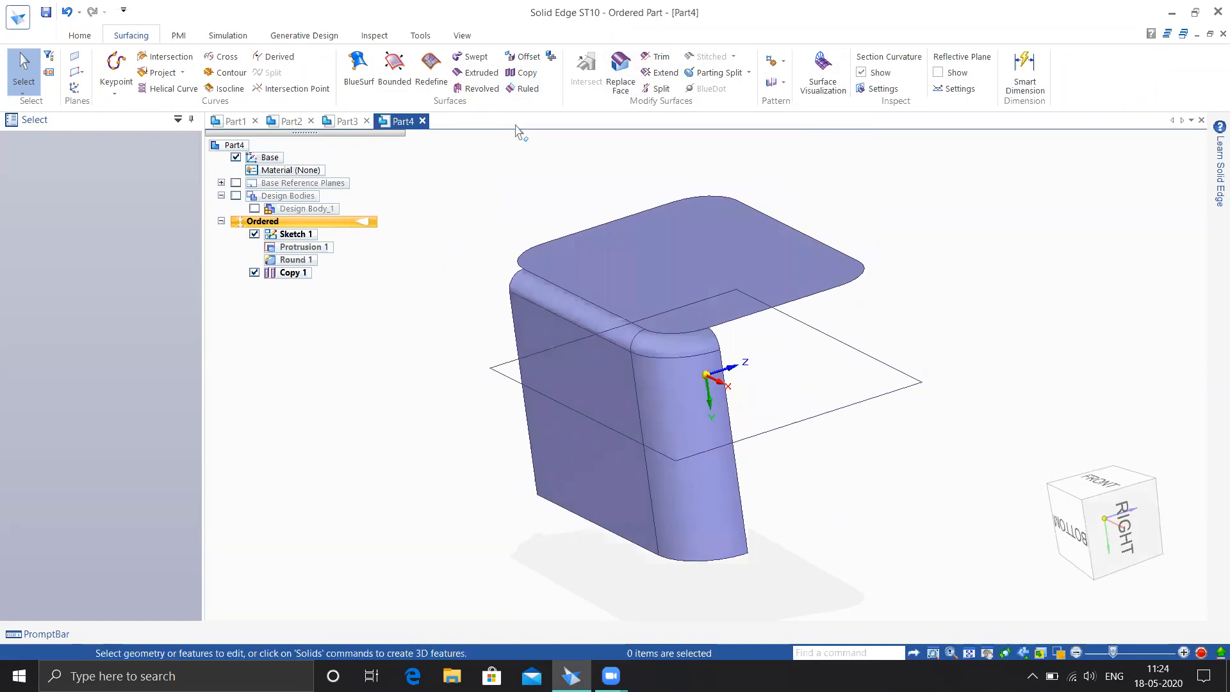
click(522, 89)
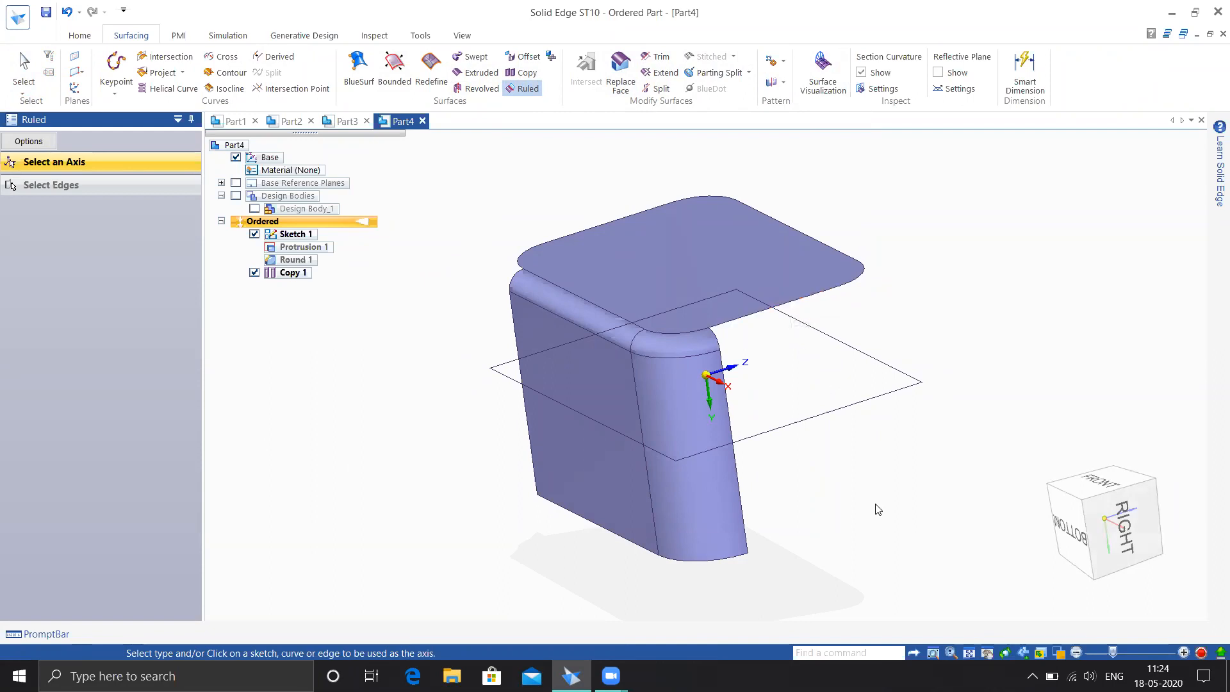
click(742, 322)
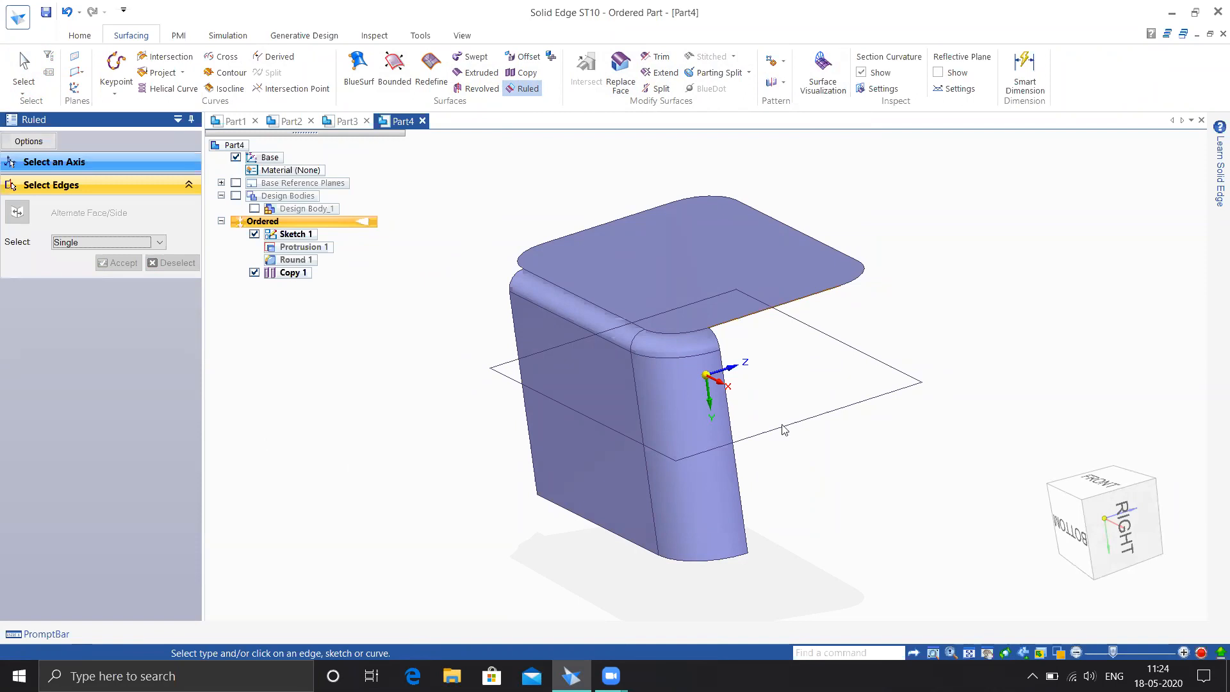
click(725, 347)
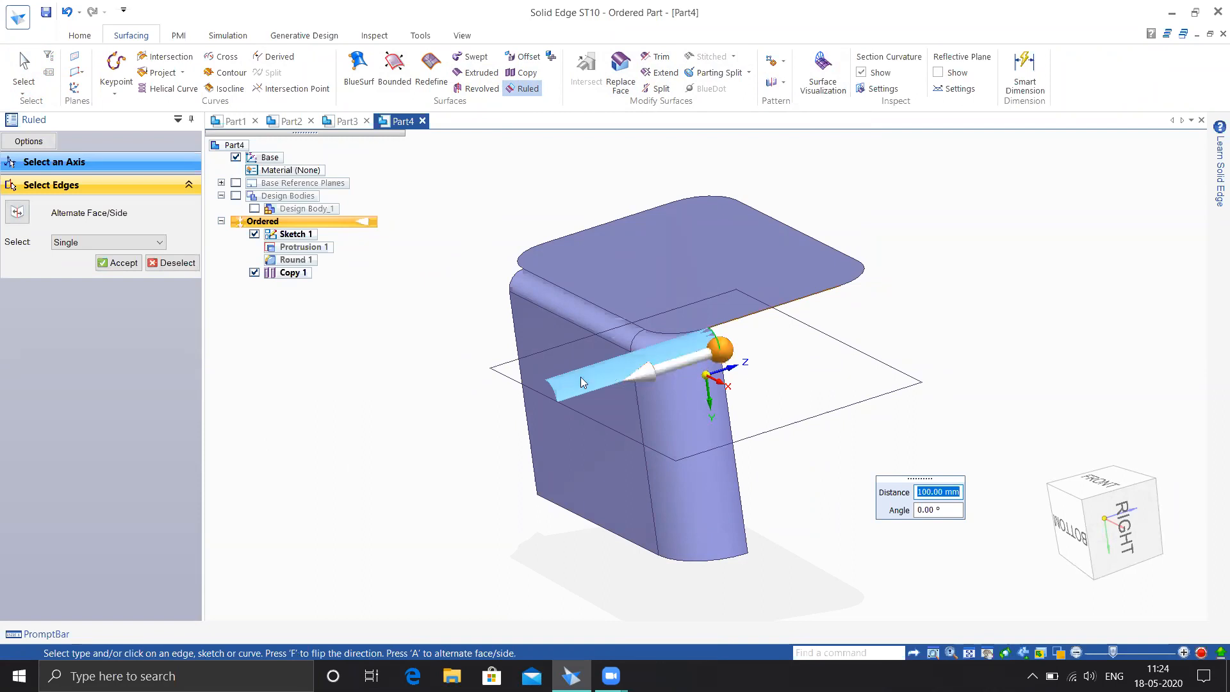
- Try a 100 mm ruled surface that also includes the vertical edge using chain selection, with its direction flipped, and undo the feature
click(109, 243)
click(71, 271)
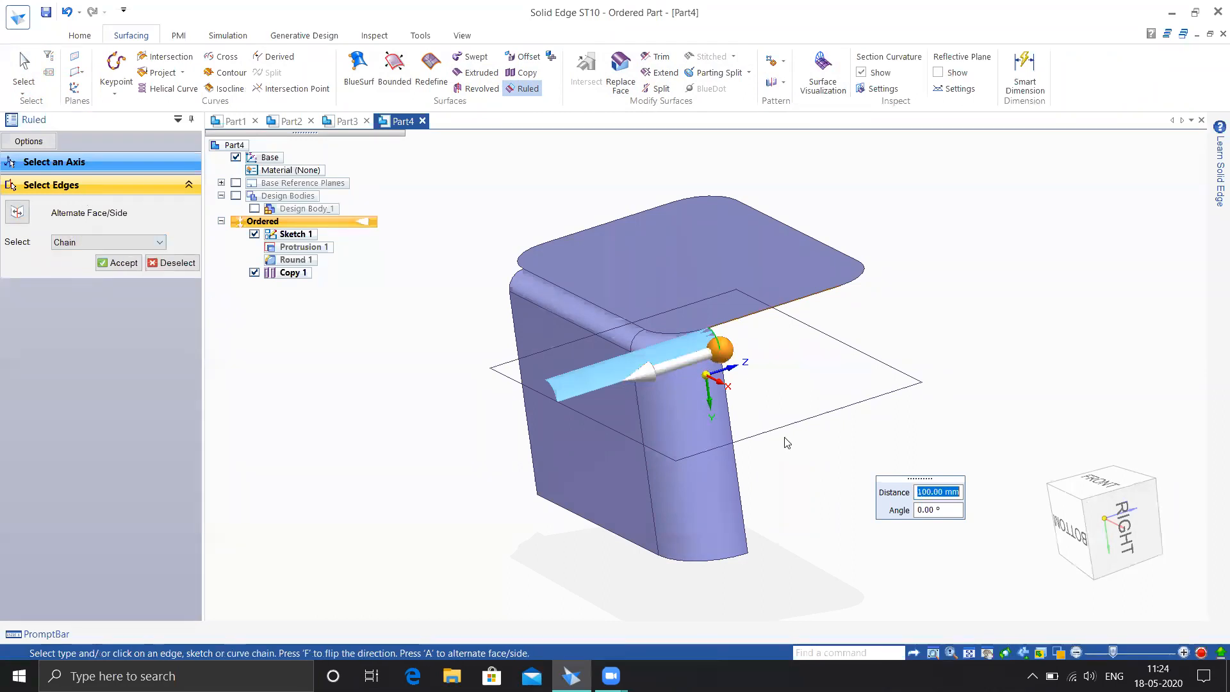
click(730, 413)
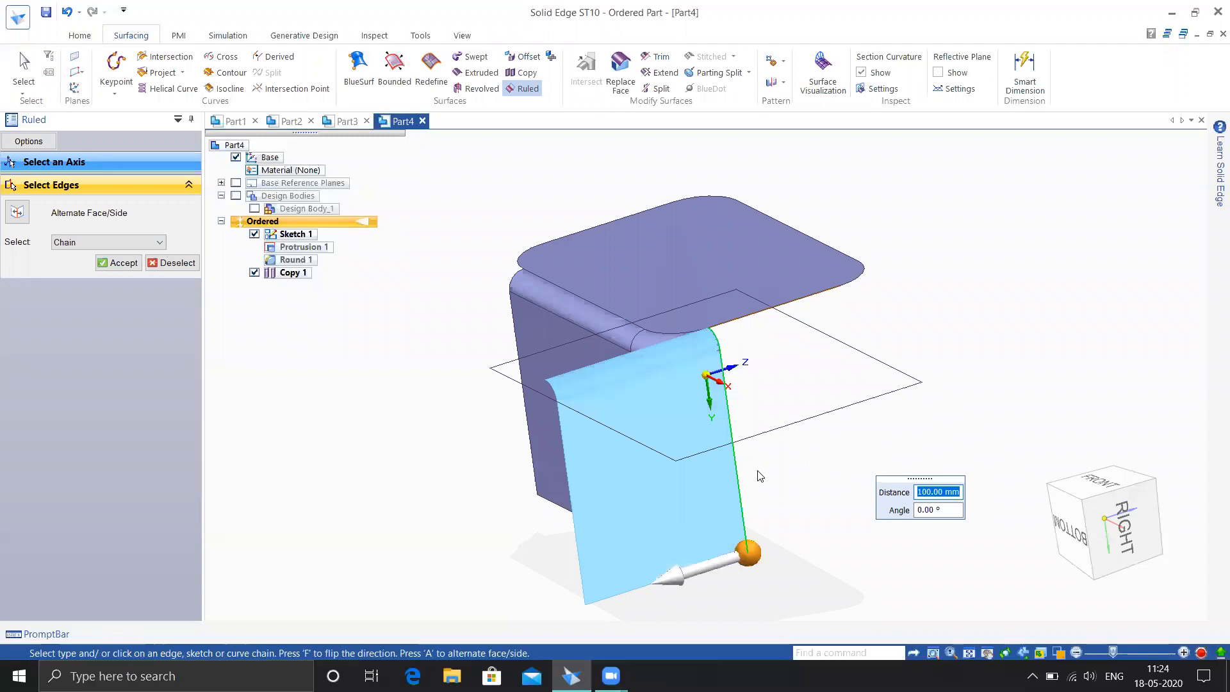
middle_drag(809, 555, 743, 458)
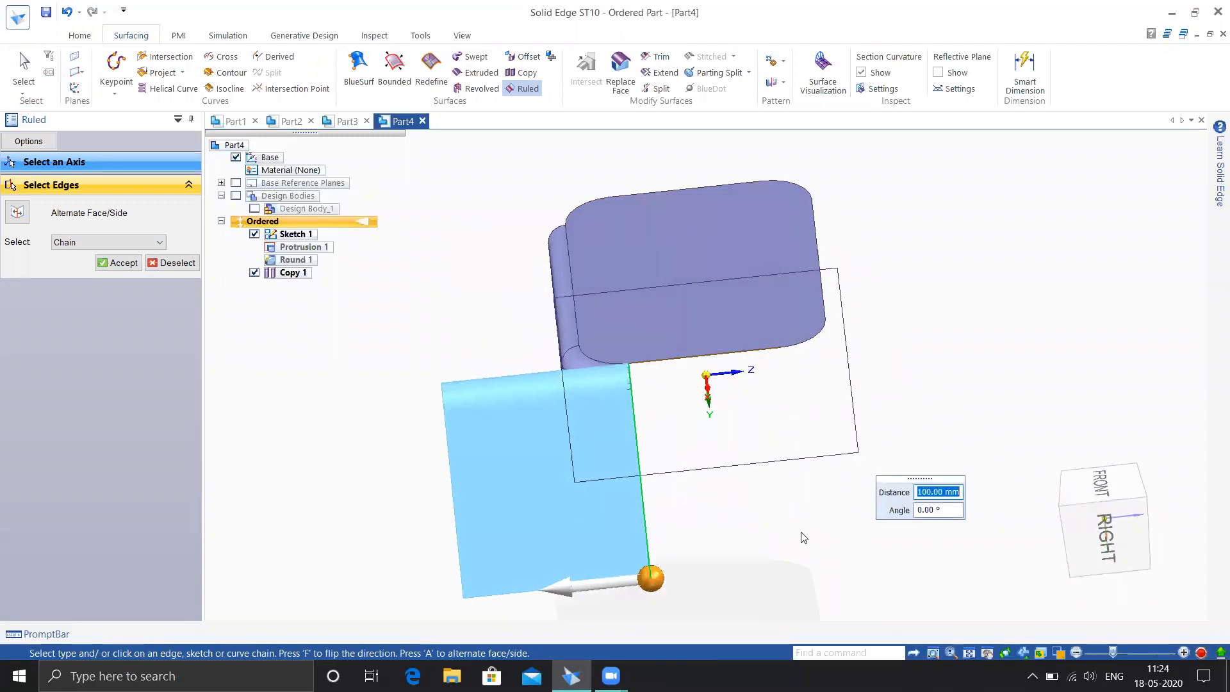
click(597, 585)
middle_drag(875, 553, 909, 648)
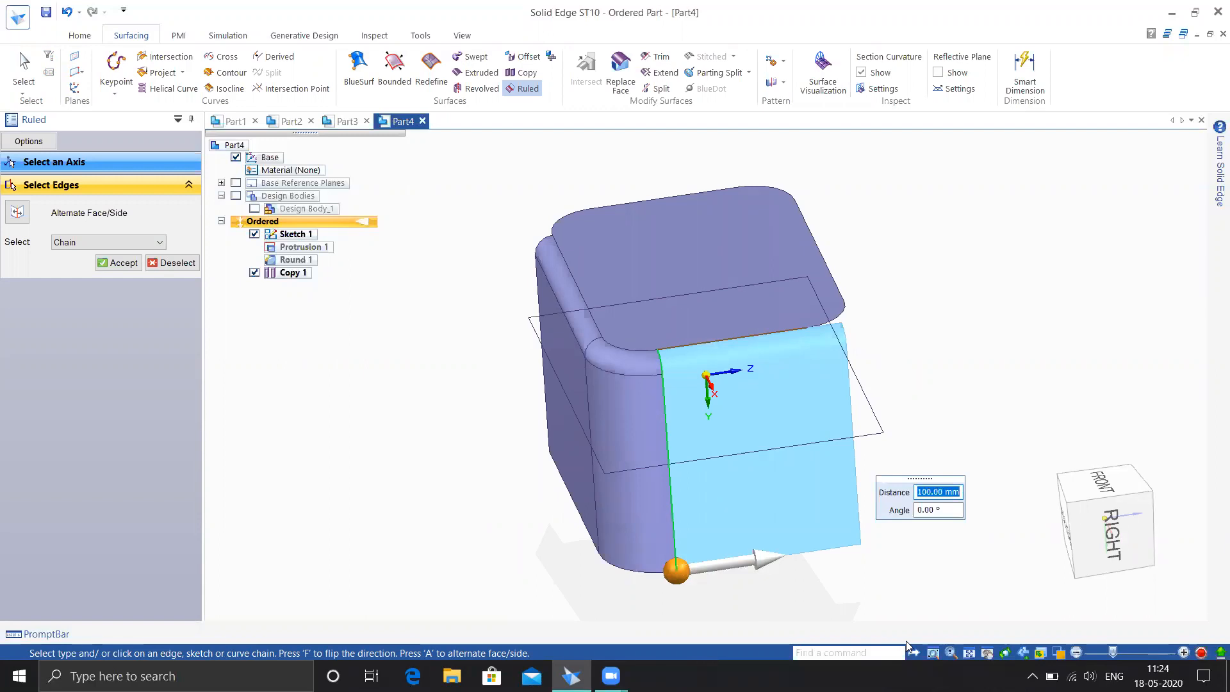
right_click(372, 352)
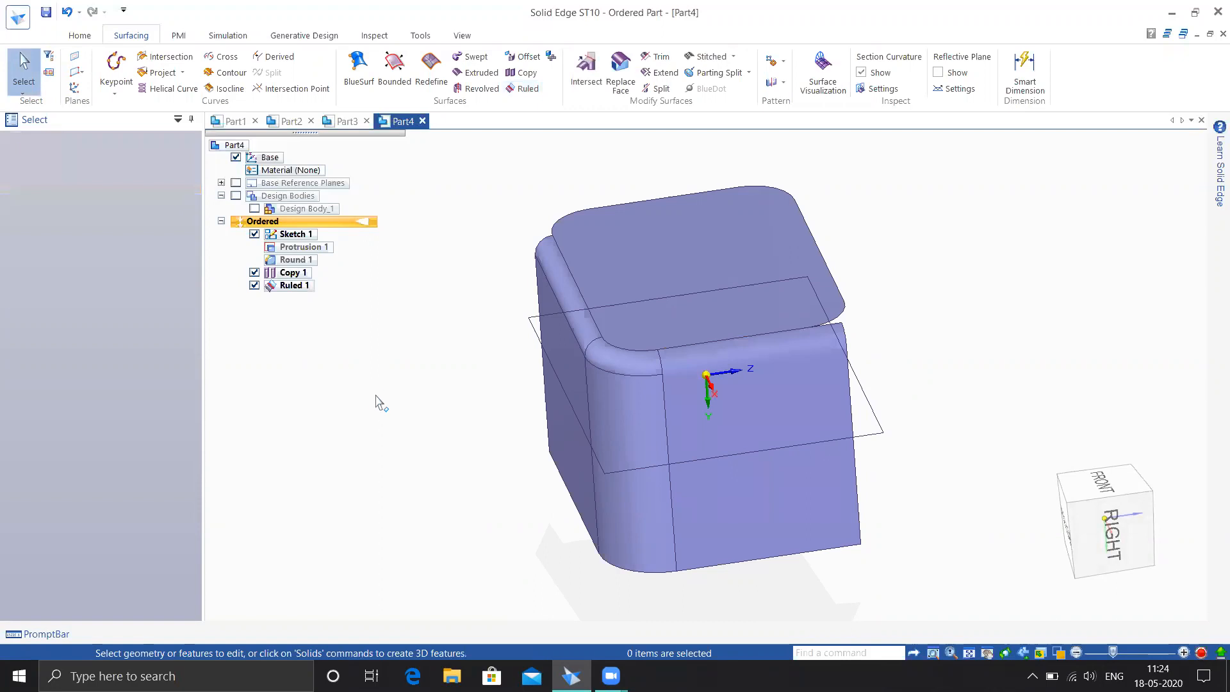
key(ctrl+z)
- Sketch a single slanted line on the front reference plane, outside the rectangular outline, and close the sketch
scroll(96, 70, up, 1)
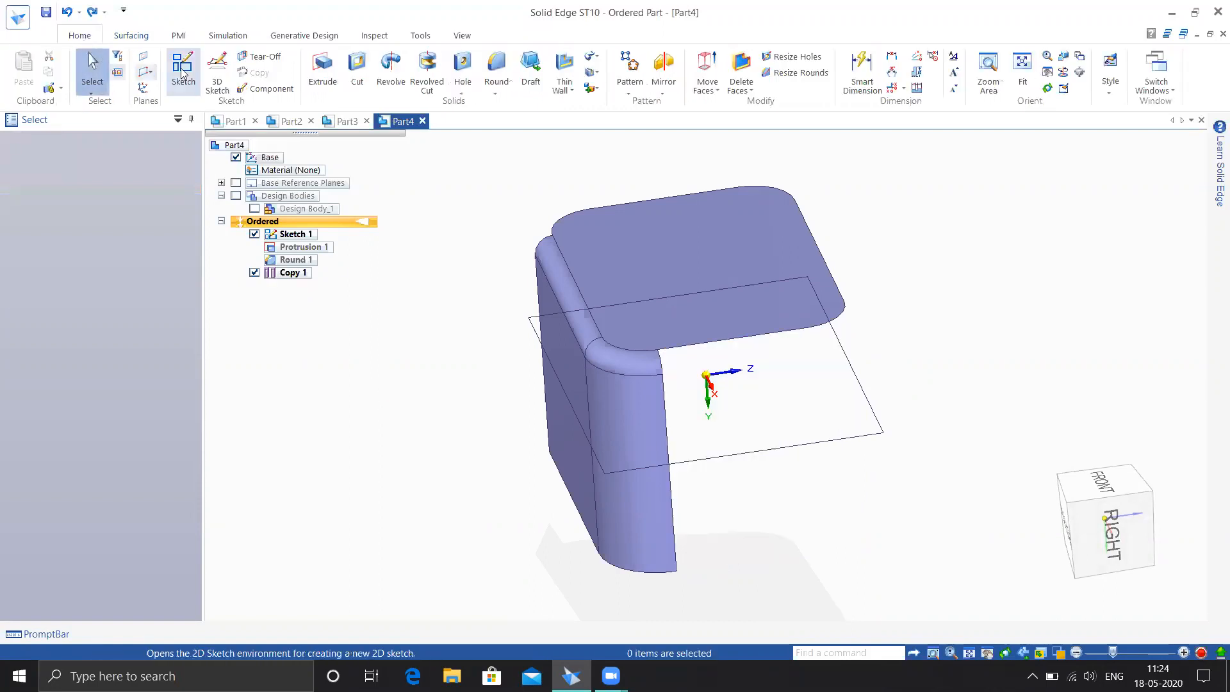
click(182, 73)
click(734, 385)
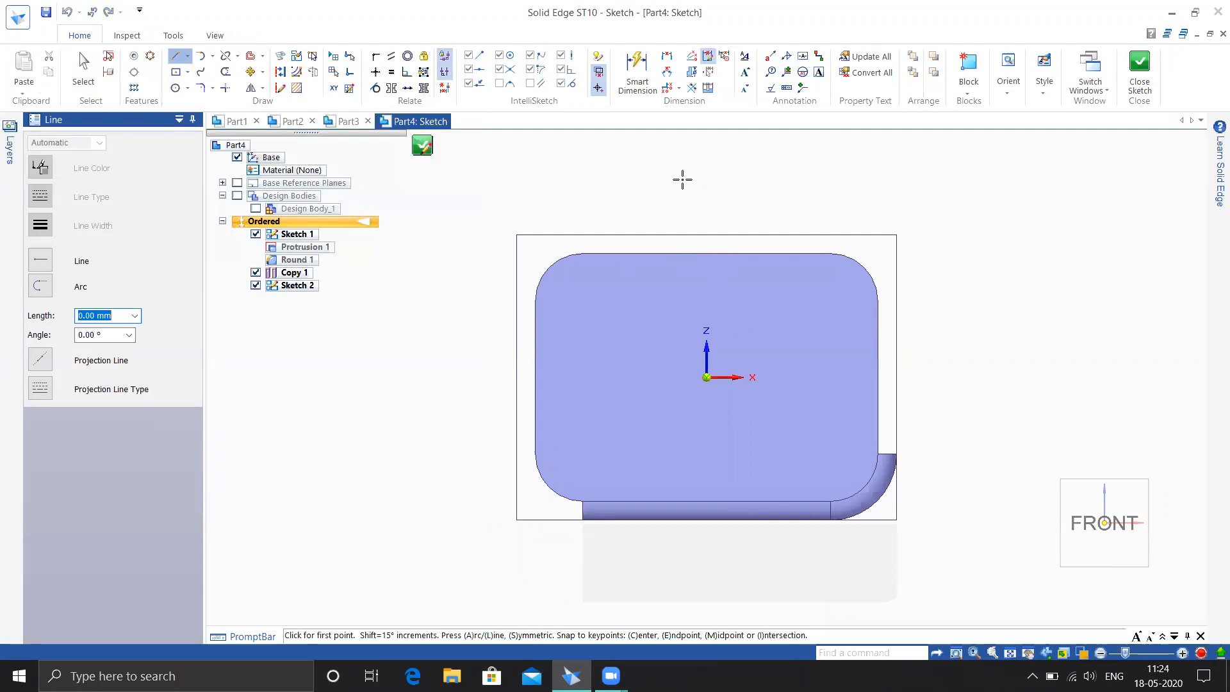
click(652, 194)
shift+middle_drag(777, 138, 689, 285)
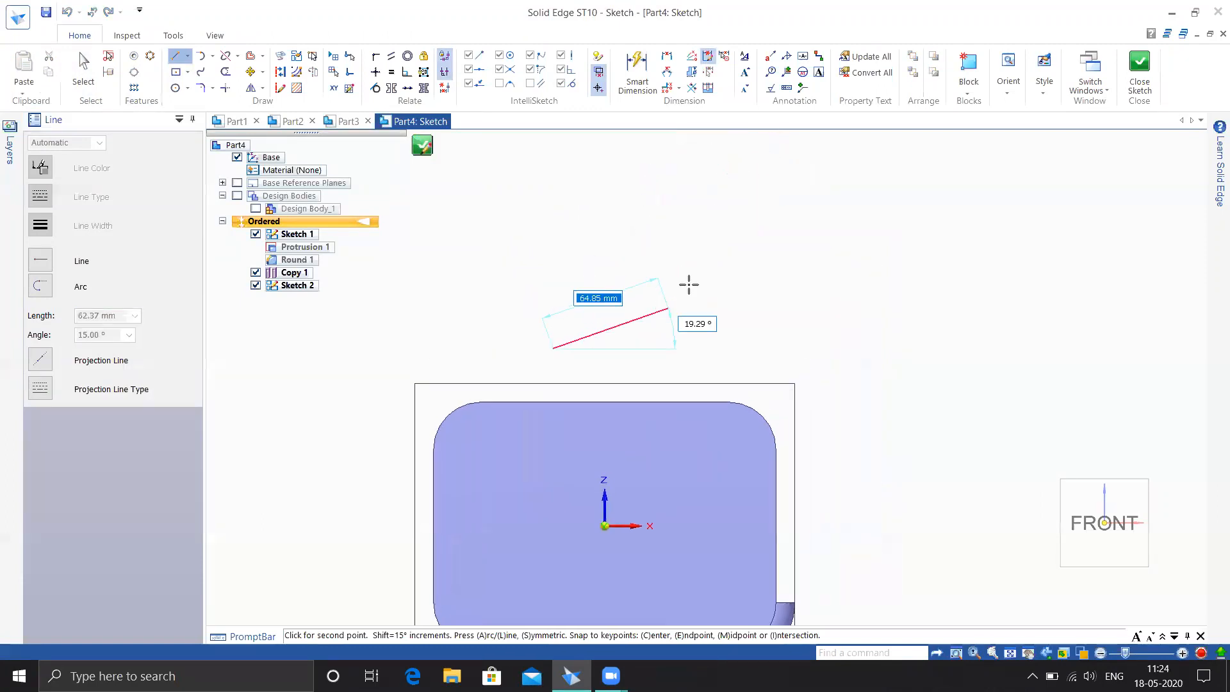
click(705, 260)
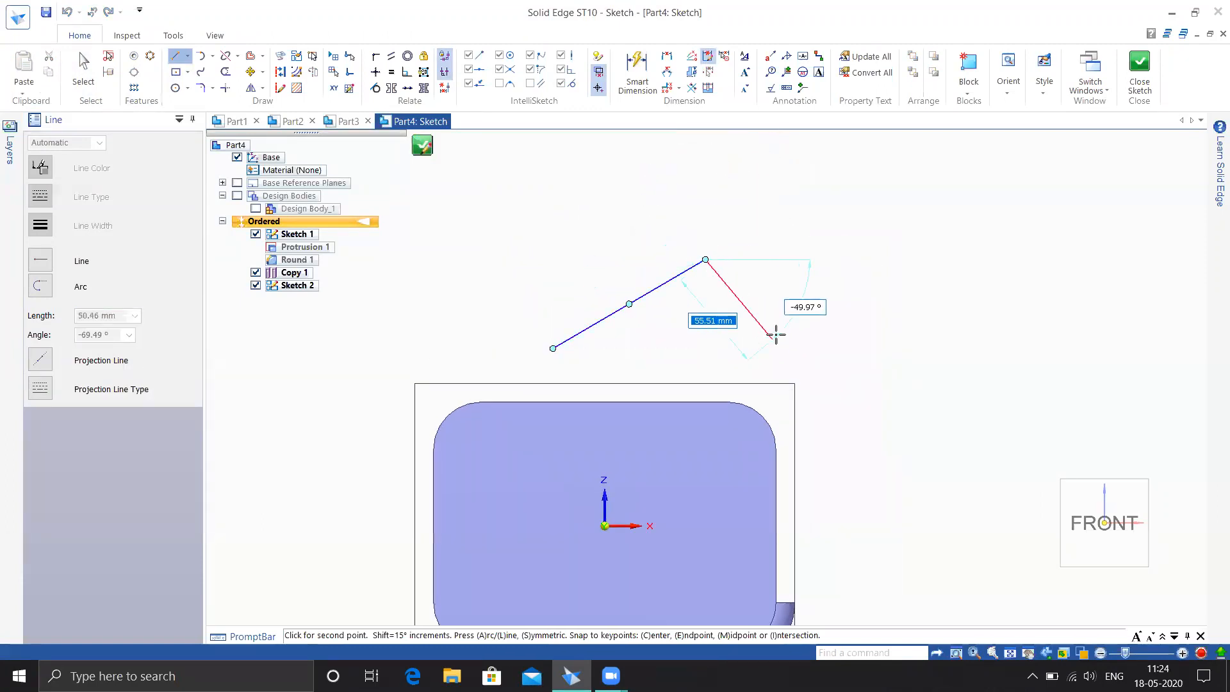
key(Escape)
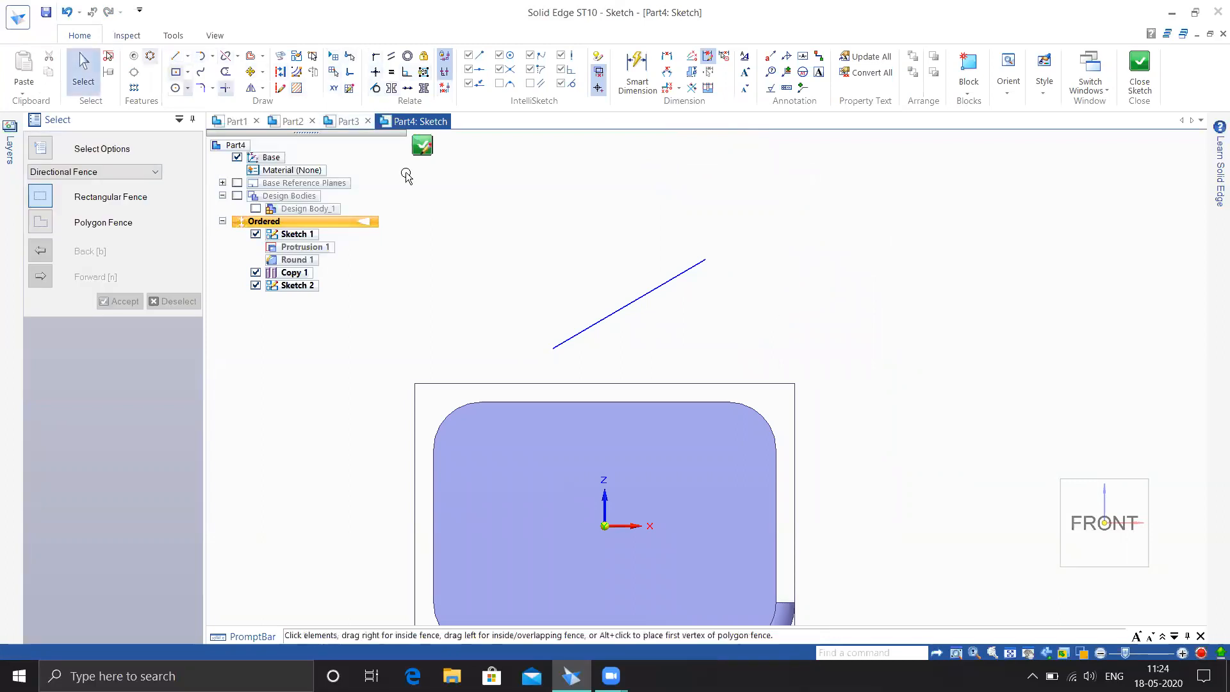
mouse_move(810, 393)
middle_down()
mouse_move(813, 319)
mouse_move(737, 299)
mouse_move(768, 312)
middle_up()
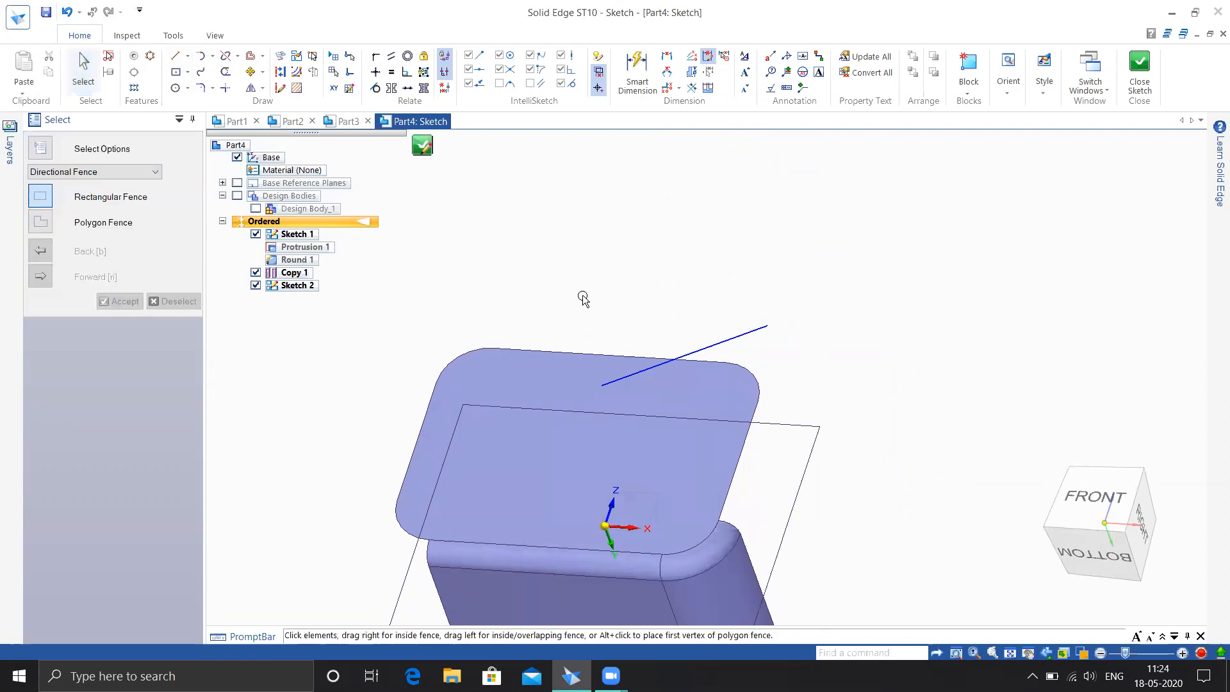
click(127, 35)
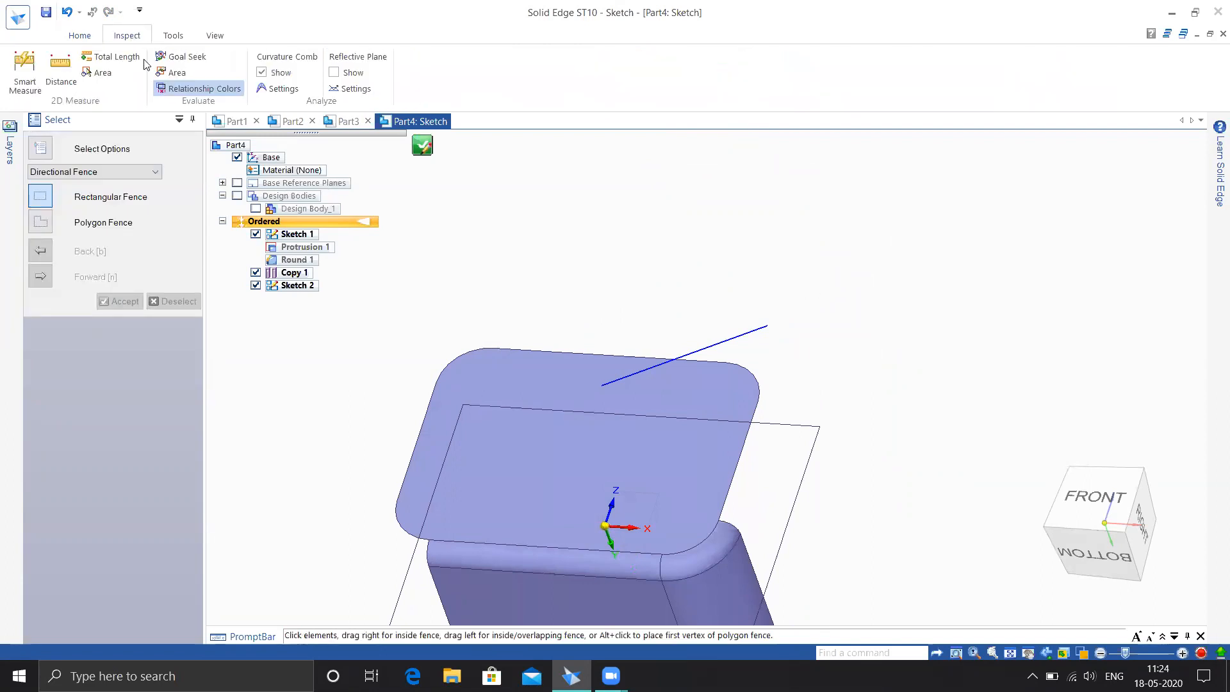
click(75, 37)
middle_drag(533, 262, 799, 448)
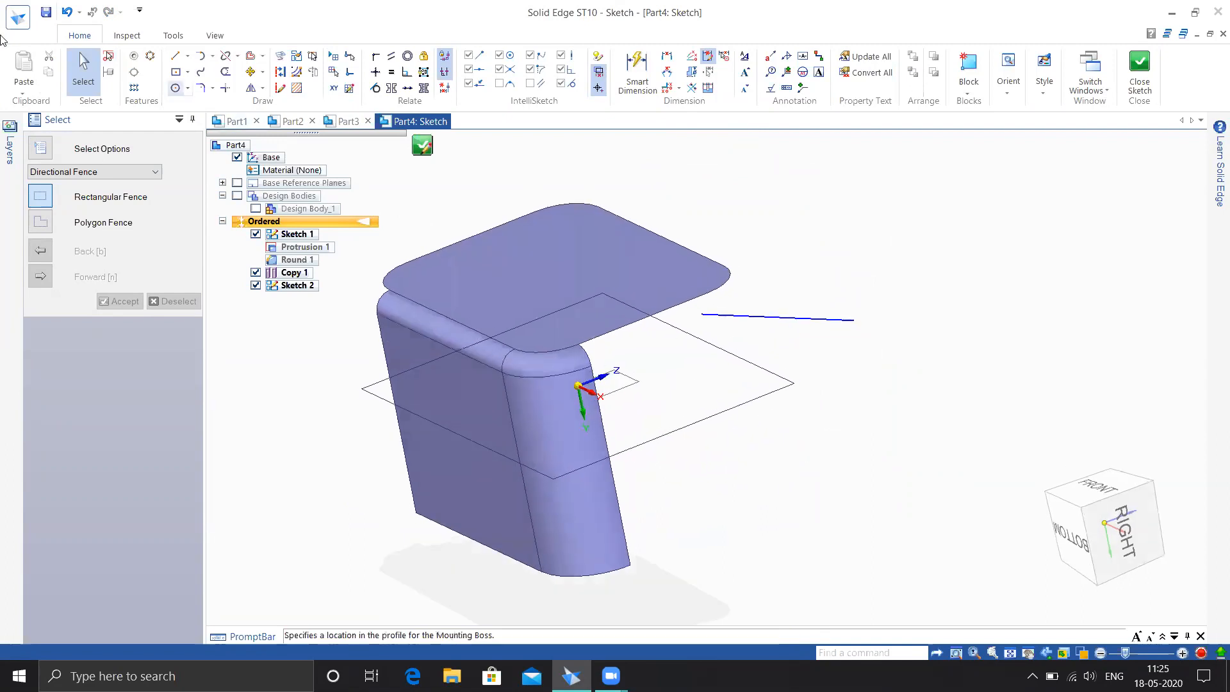
click(1131, 75)
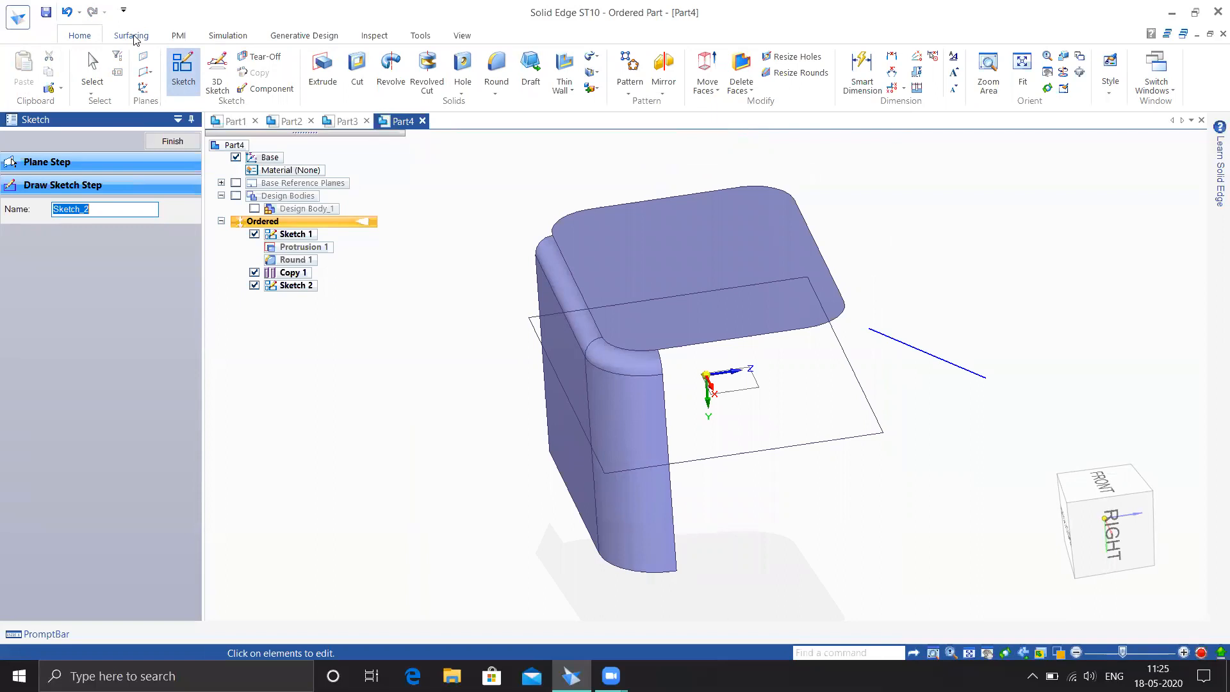
- Return from sketching to the surface creation commands
click(132, 36)
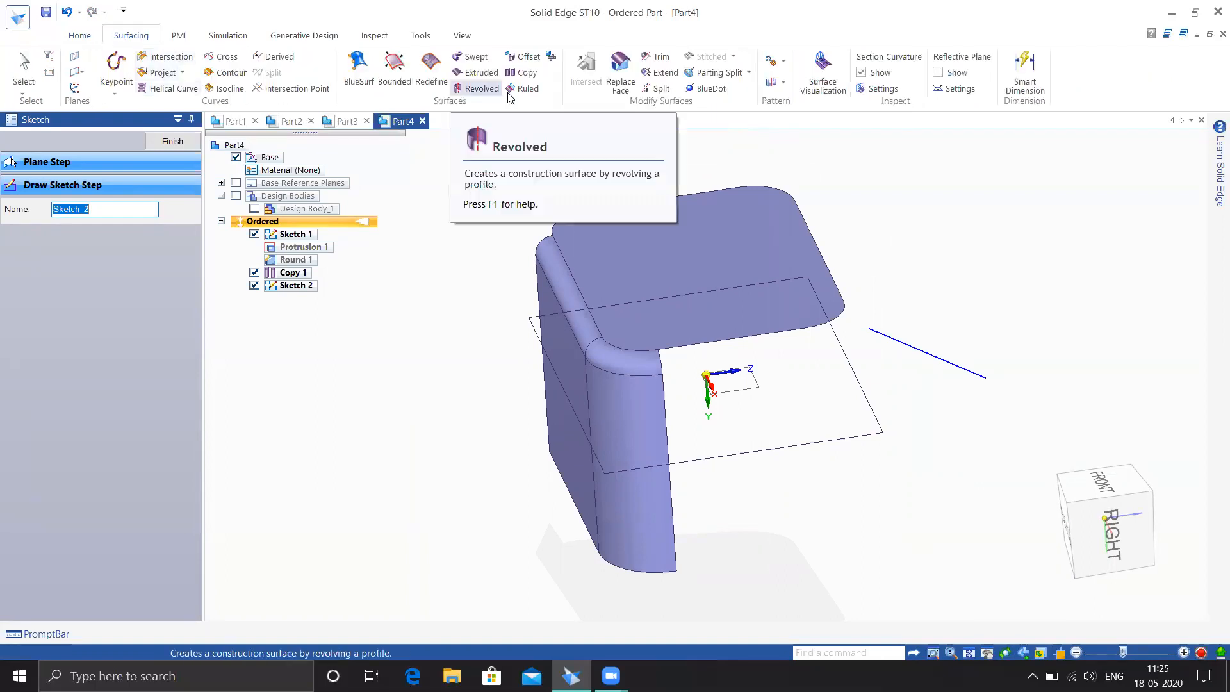
- Try a 100 mm ruled surface along the rounded face's vertical edge, using the Sketch 2 line as the axis, and undo it
click(522, 89)
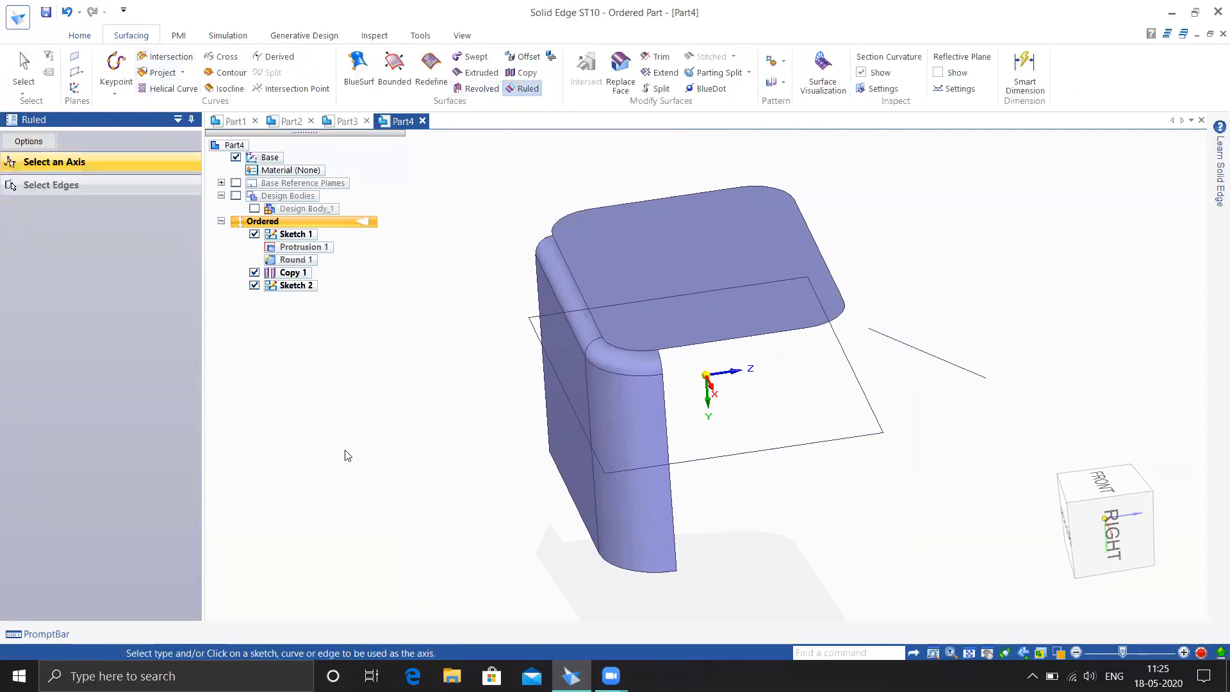
click(888, 338)
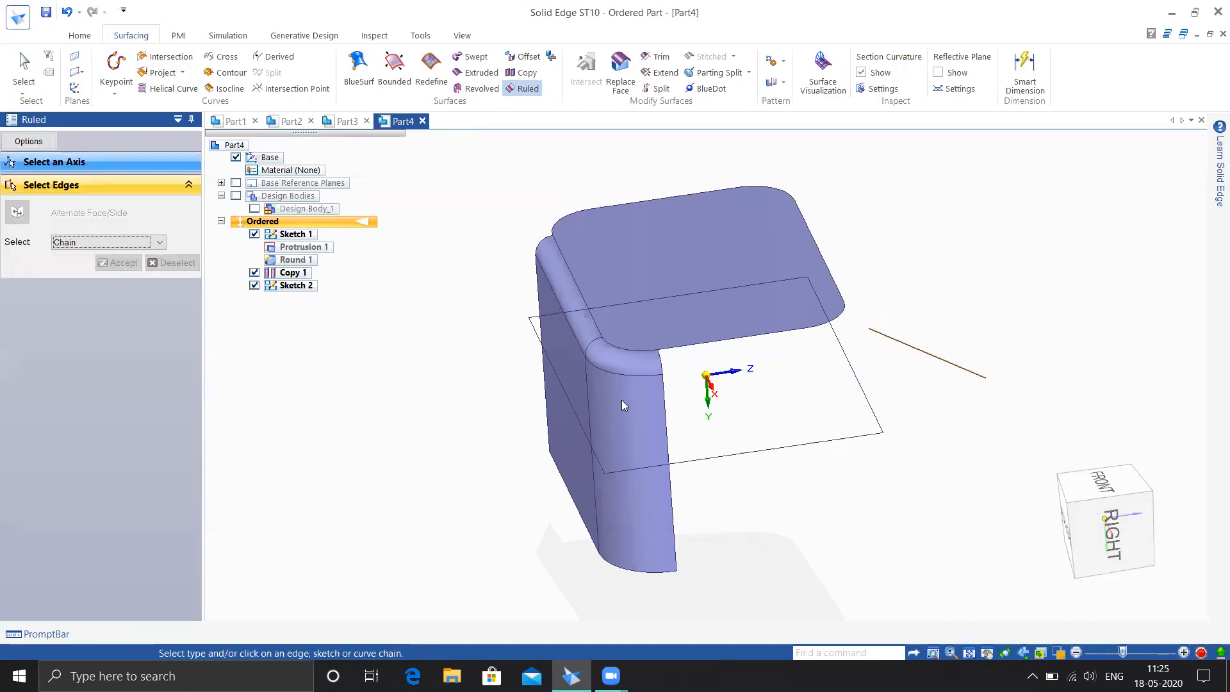
click(664, 370)
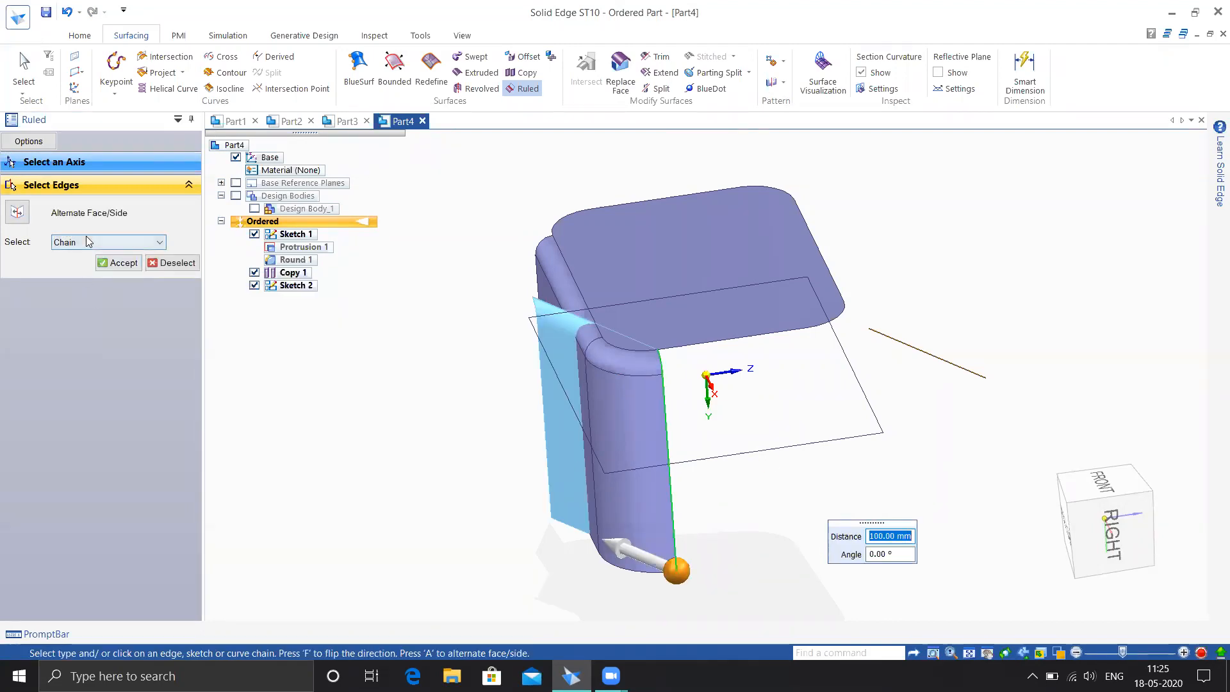
click(631, 550)
middle_drag(612, 400, 763, 416)
mouse_move(677, 533)
middle_down()
mouse_move(648, 498)
mouse_move(692, 498)
mouse_move(678, 509)
middle_up()
click(18, 212)
click(18, 212)
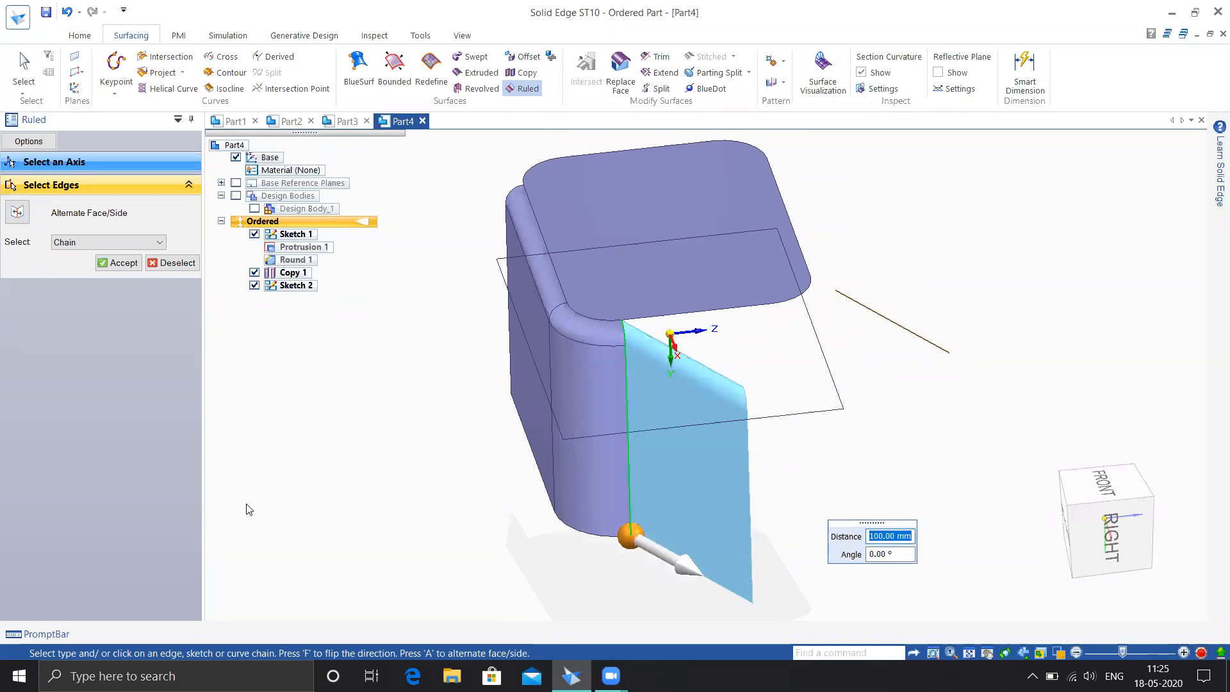
key(Return)
key(ctrl+z)
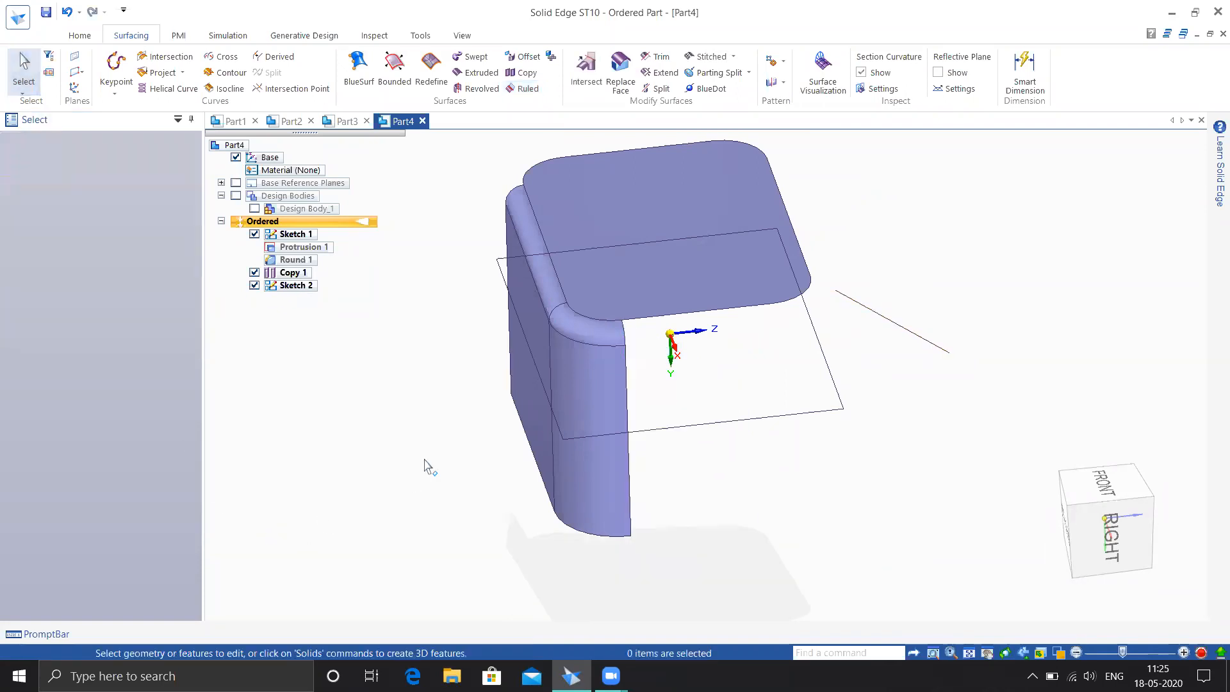
- Switch to the Part3 document and hide the Offset 2 and Offset 3 surfaces
click(80, 35)
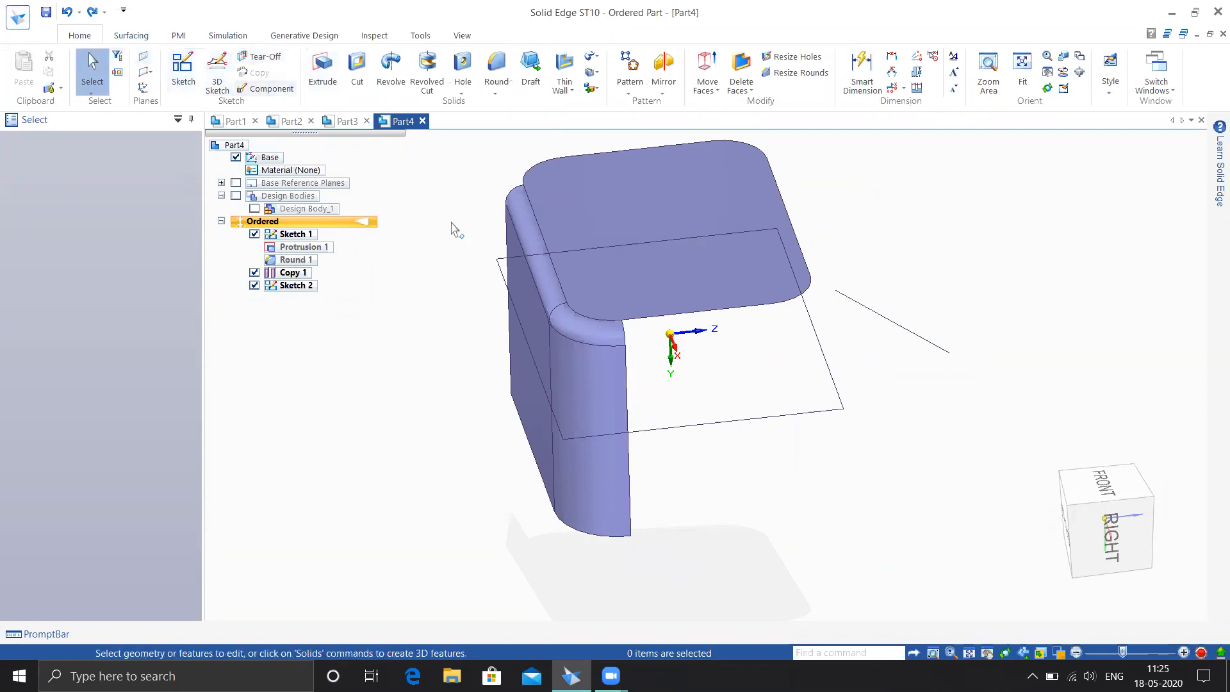
middle_drag(648, 400, 763, 291)
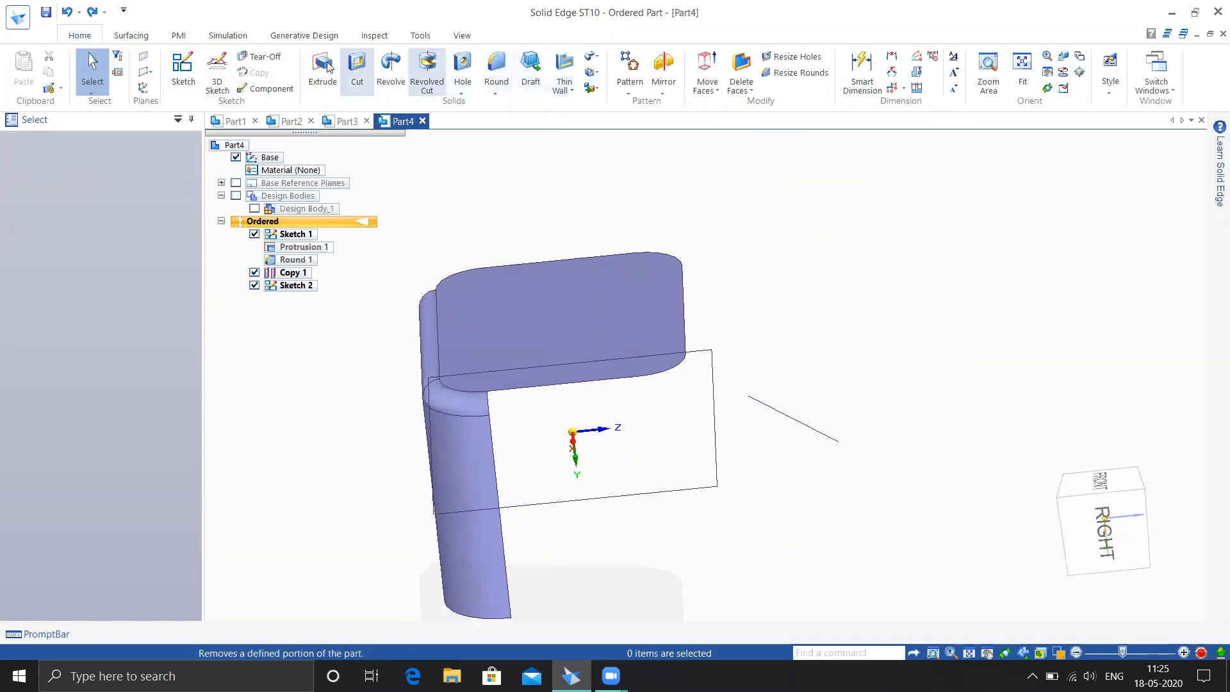
click(346, 122)
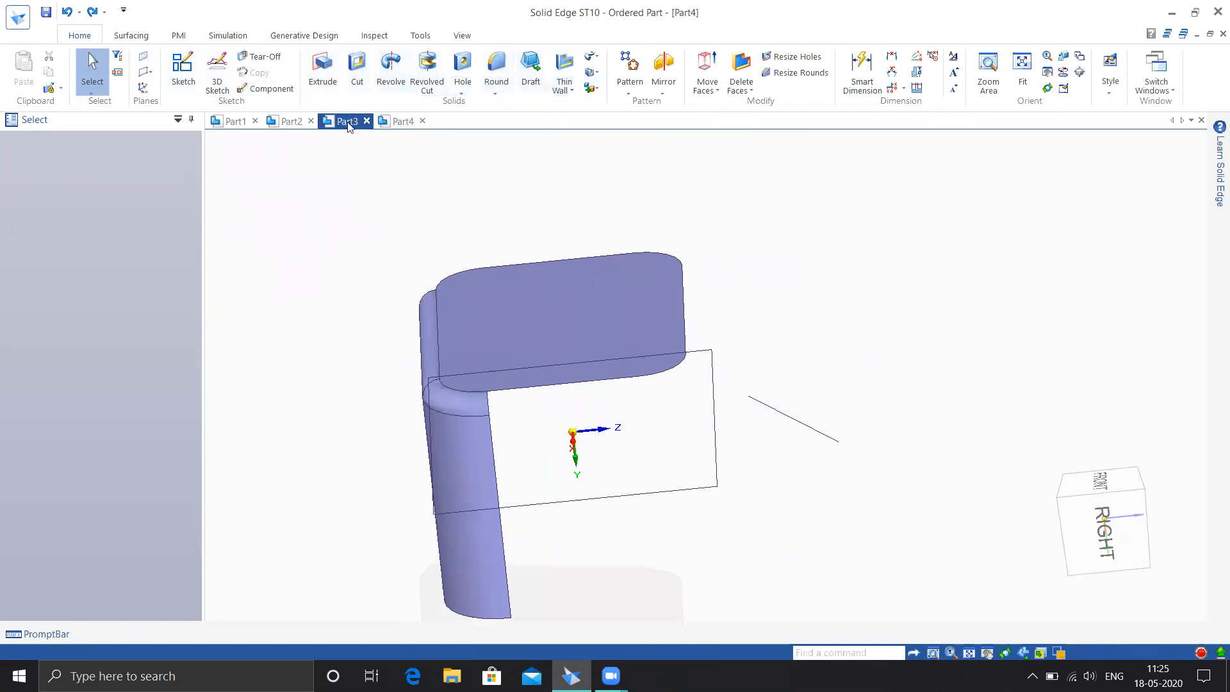
middle_drag(817, 384, 878, 402)
click(255, 259)
click(254, 247)
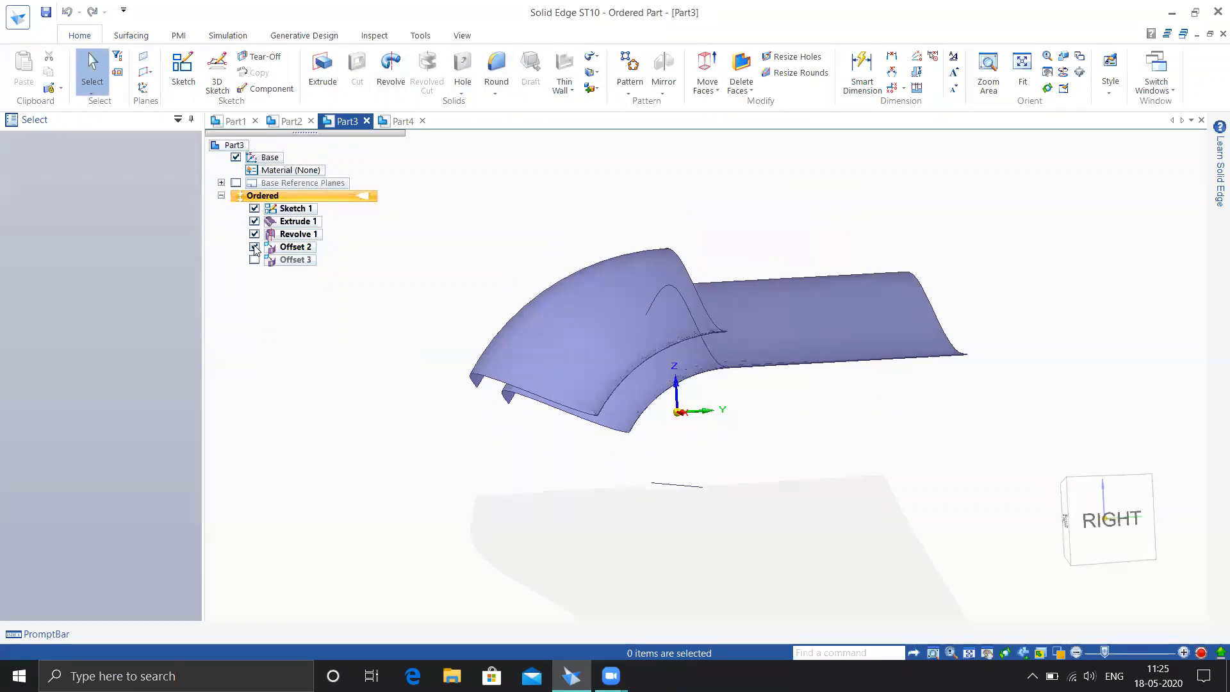
middle_drag(633, 459, 841, 426)
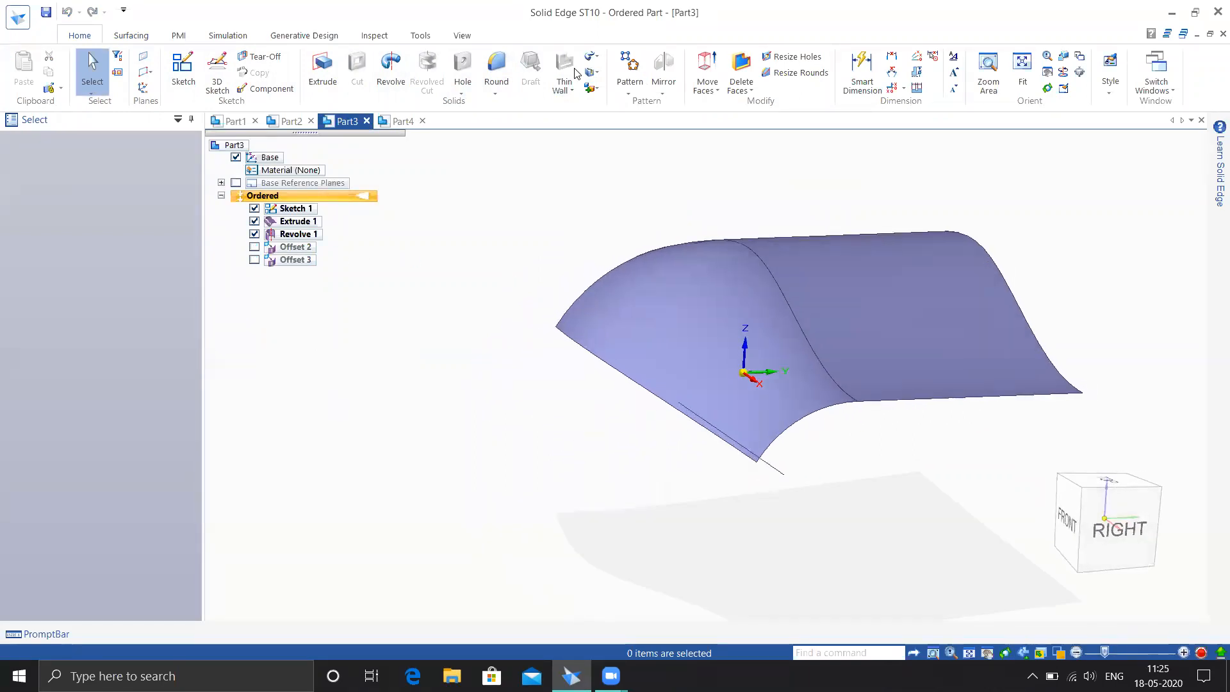
- Set up a 100 mm ruled surface from the revolved surface's open front edge, using the Z axis and pointing upward
click(132, 35)
click(522, 89)
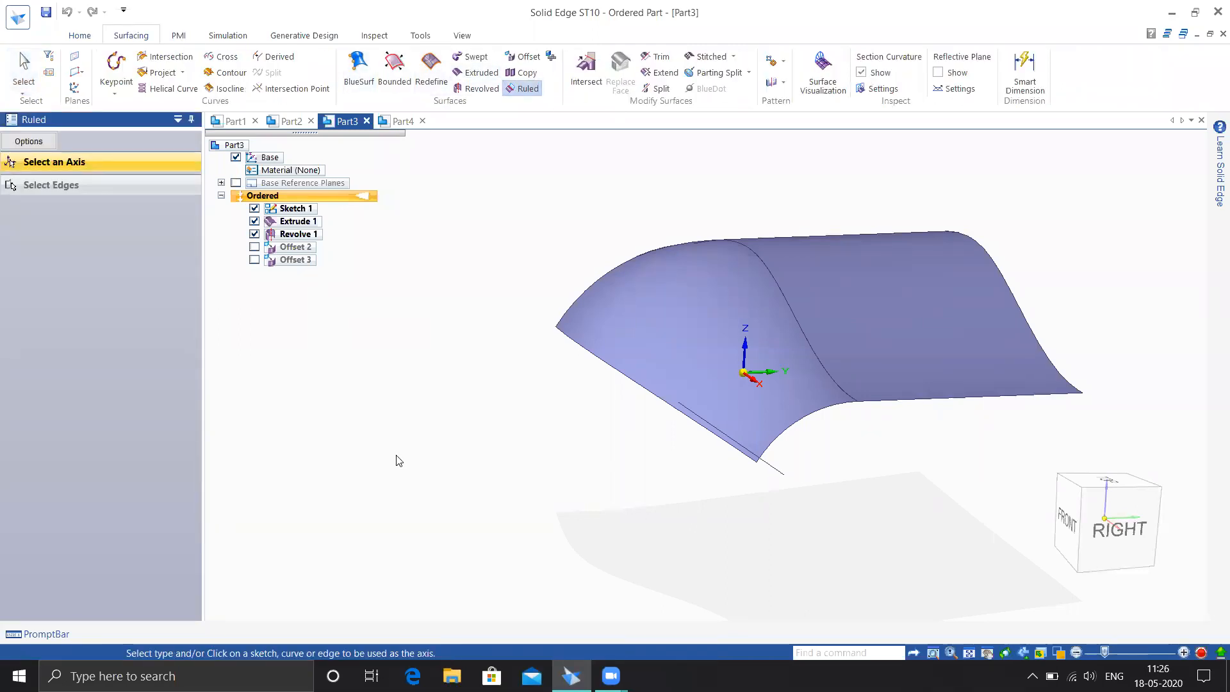
click(743, 346)
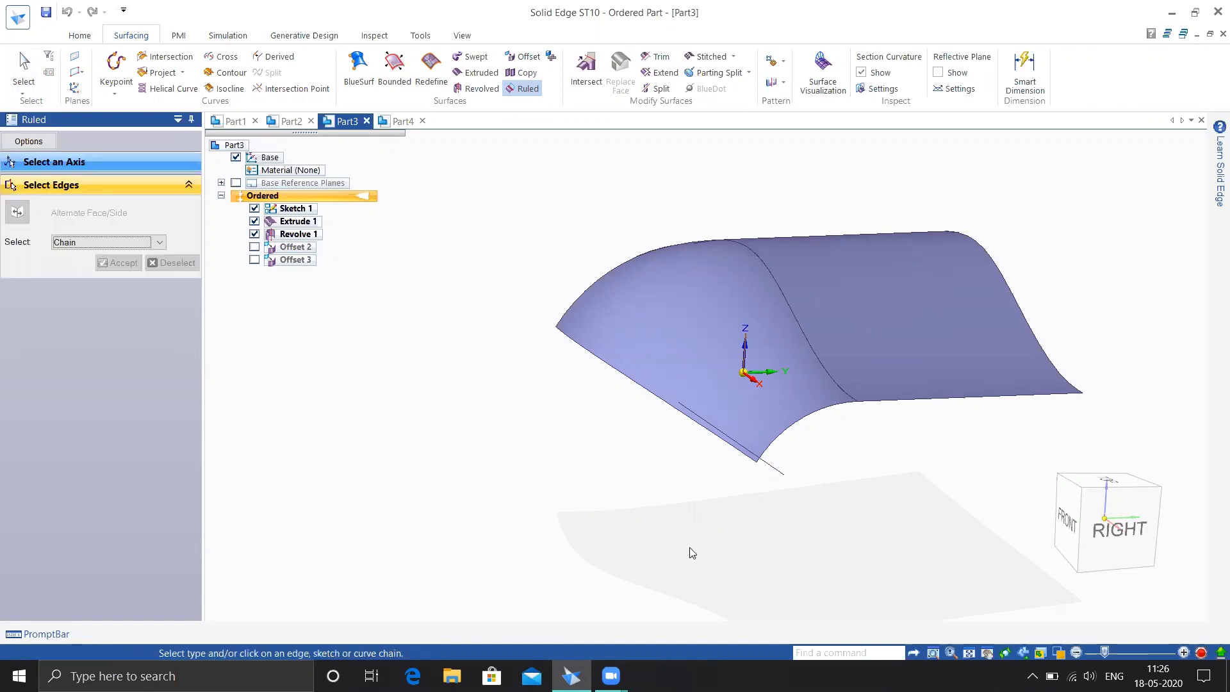
click(566, 344)
shift+middle_drag(567, 446, 530, 394)
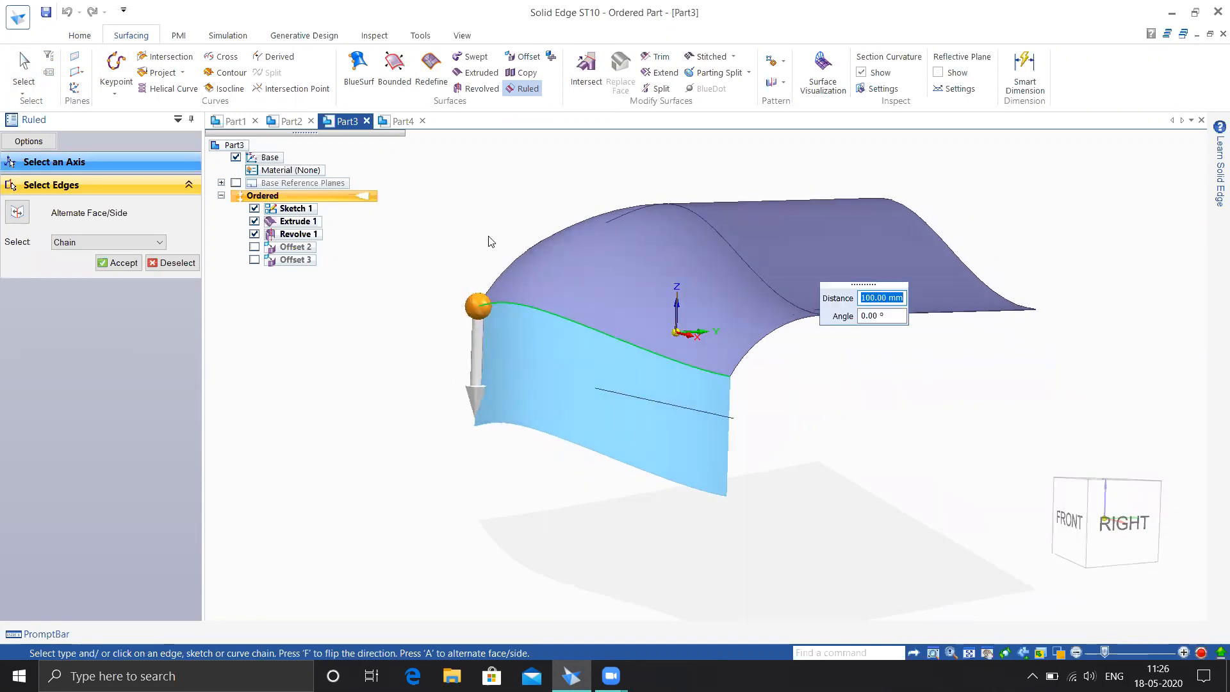
click(480, 333)
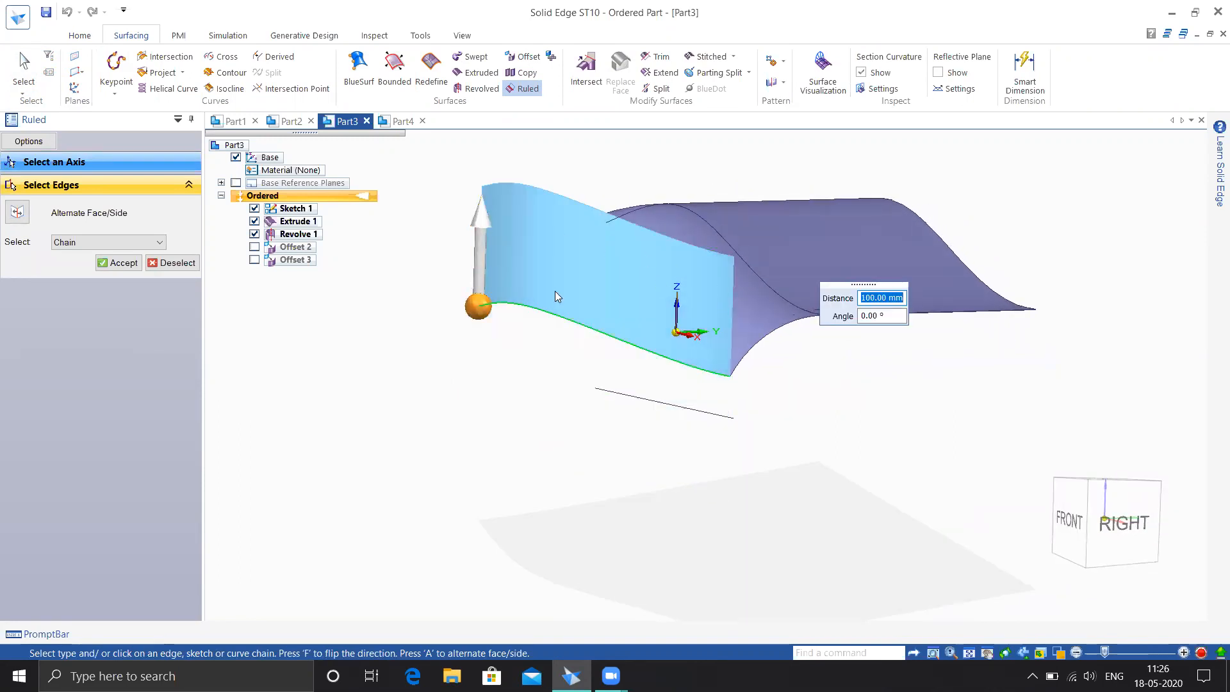
middle_drag(529, 370, 491, 391)
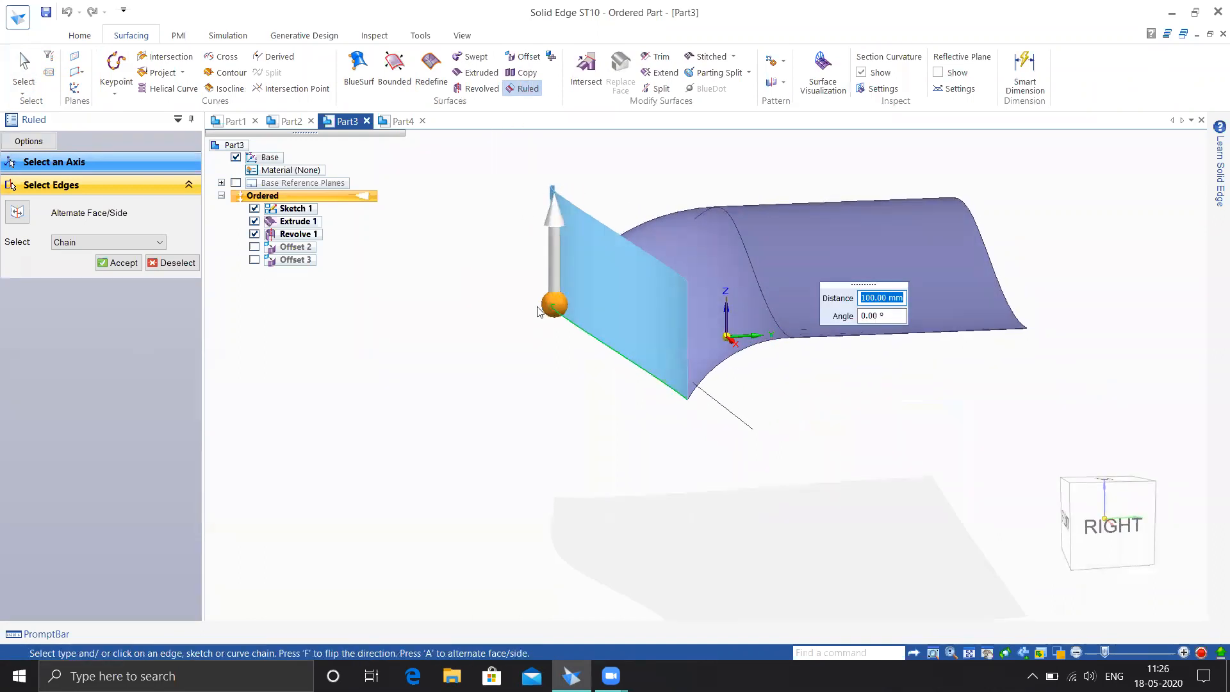
click(552, 261)
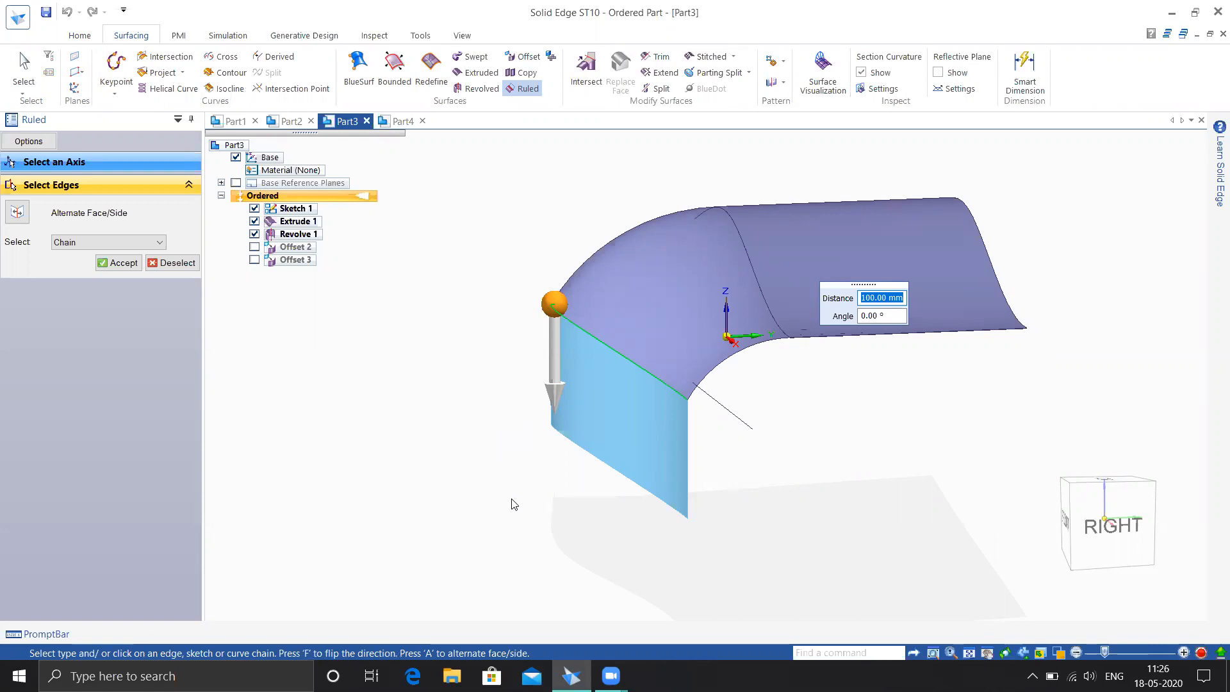
click(551, 331)
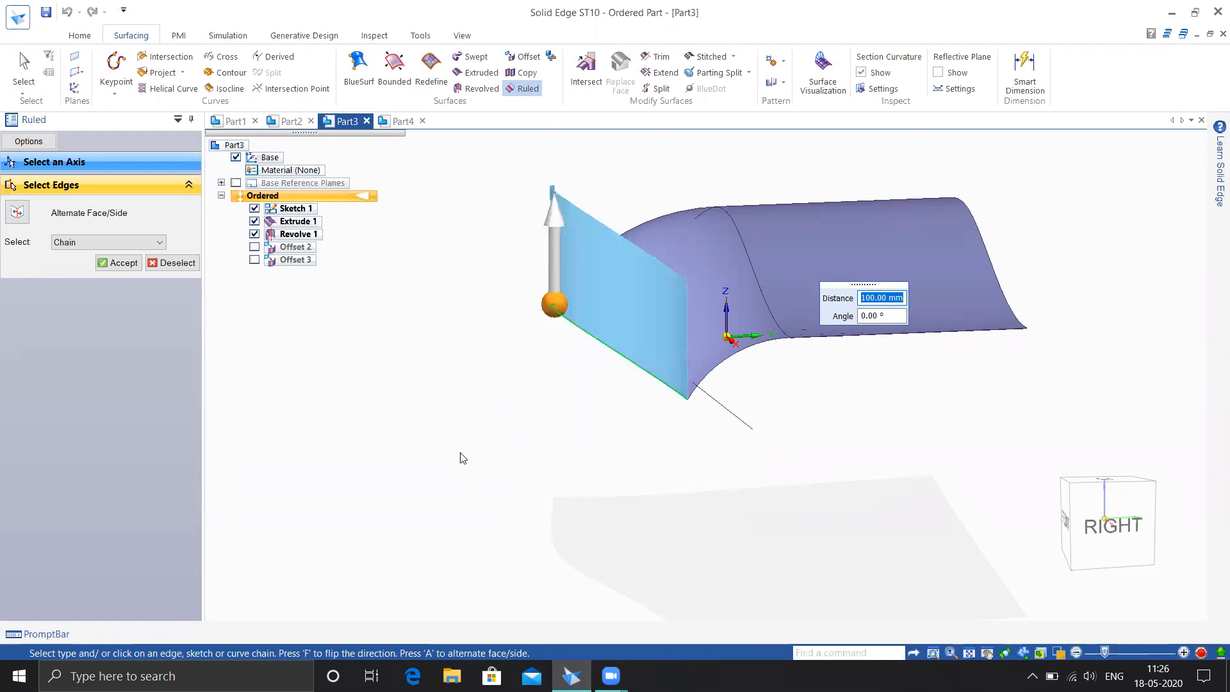
- Set the ruled surface's angle to 45° and finish creating it
click(878, 319)
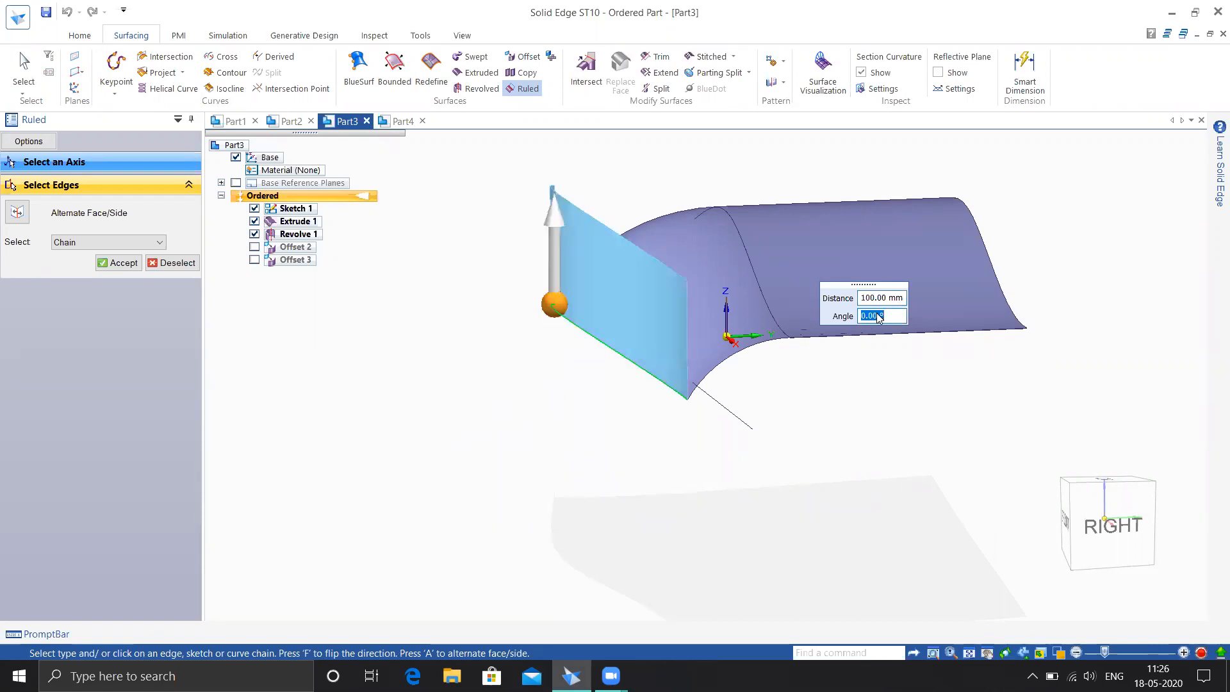
text(45)
key(Return)
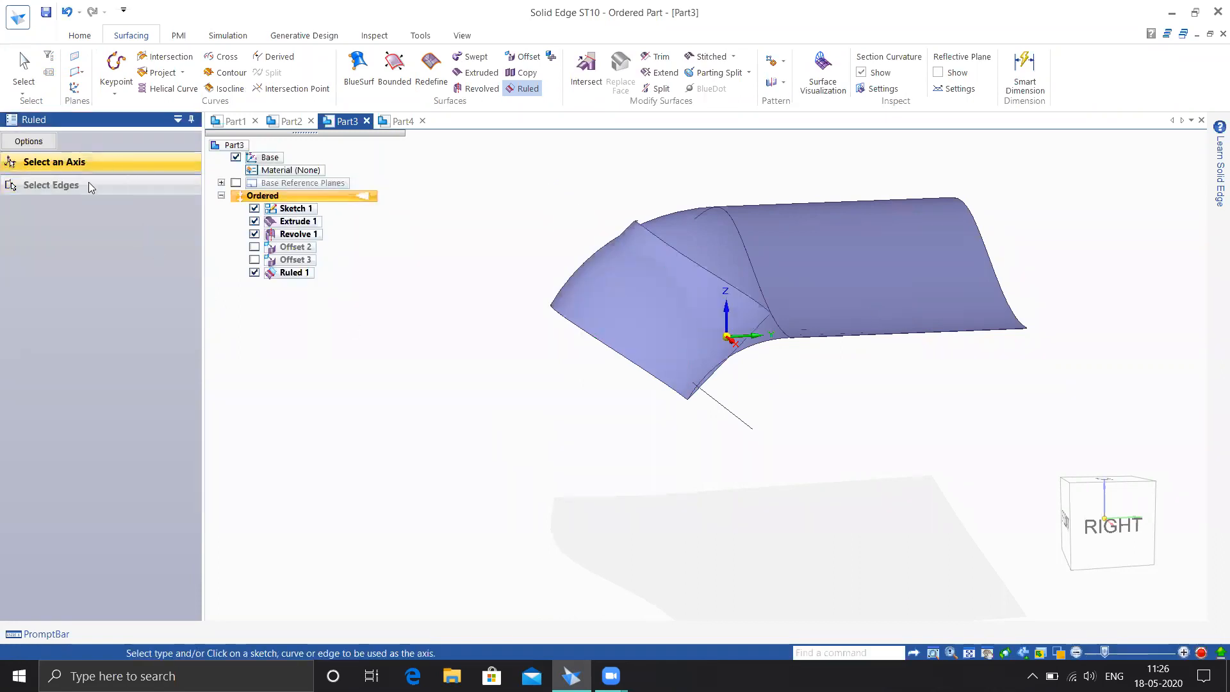
key(Escape)
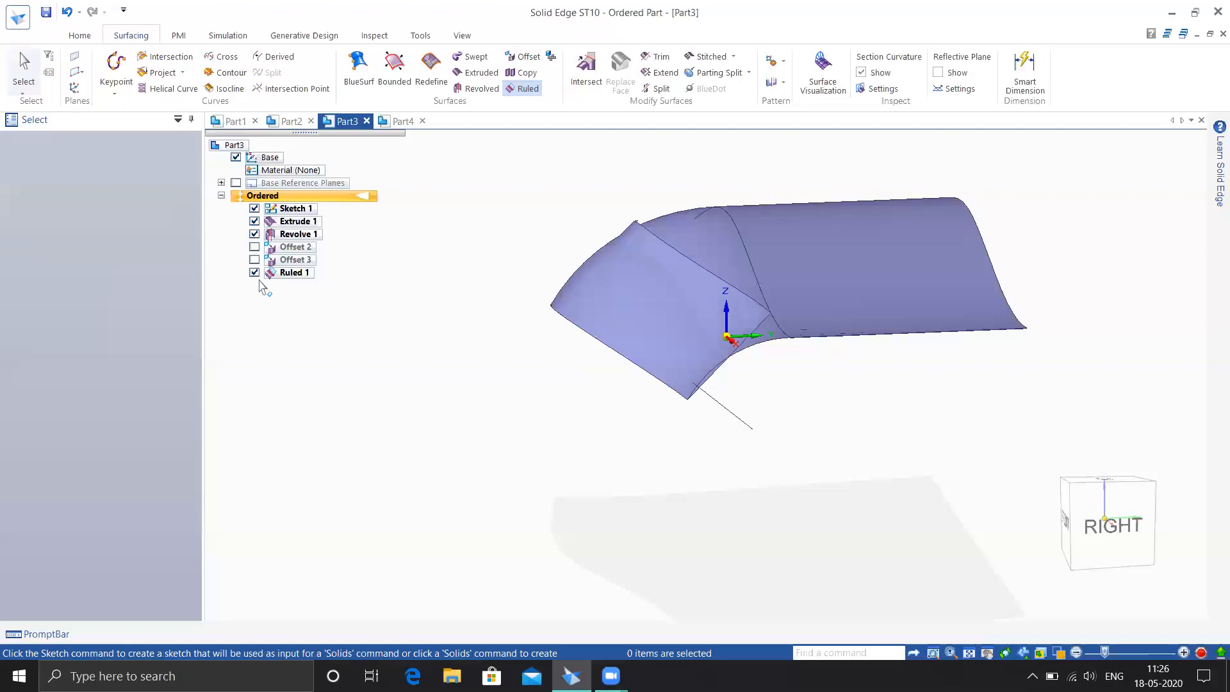
- Reopen the ruled surface's definition and turn it outward and upward from the front edge by changing its direction and side
click(710, 368)
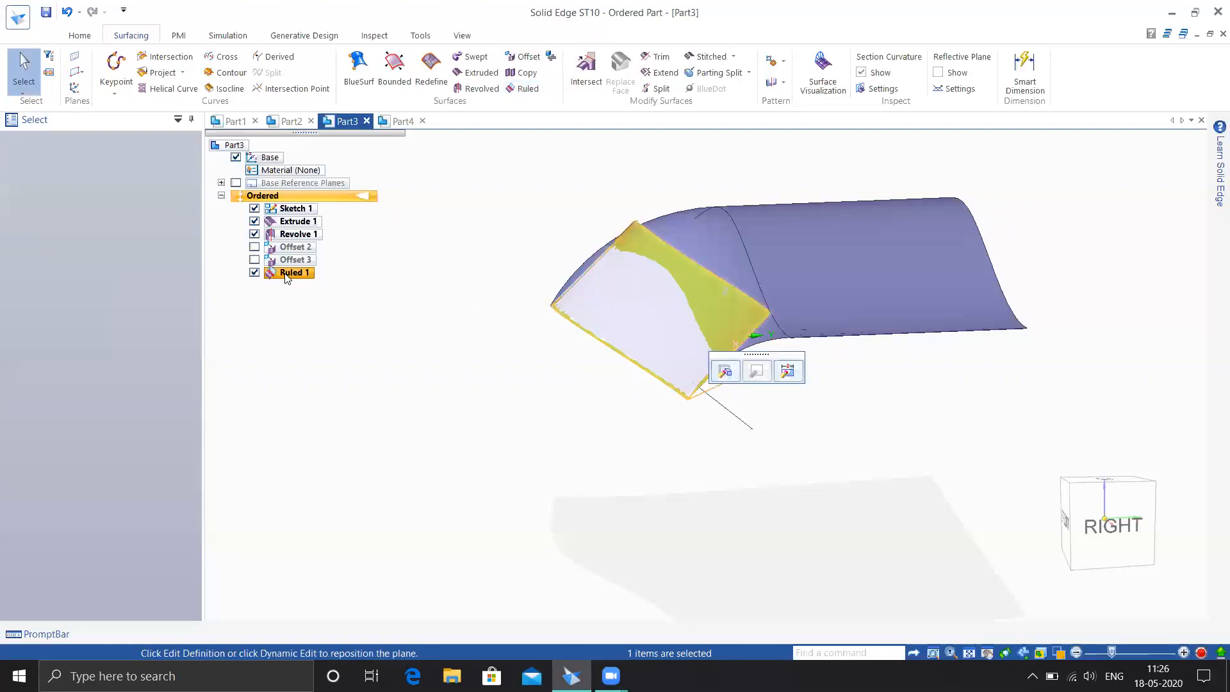
click(725, 371)
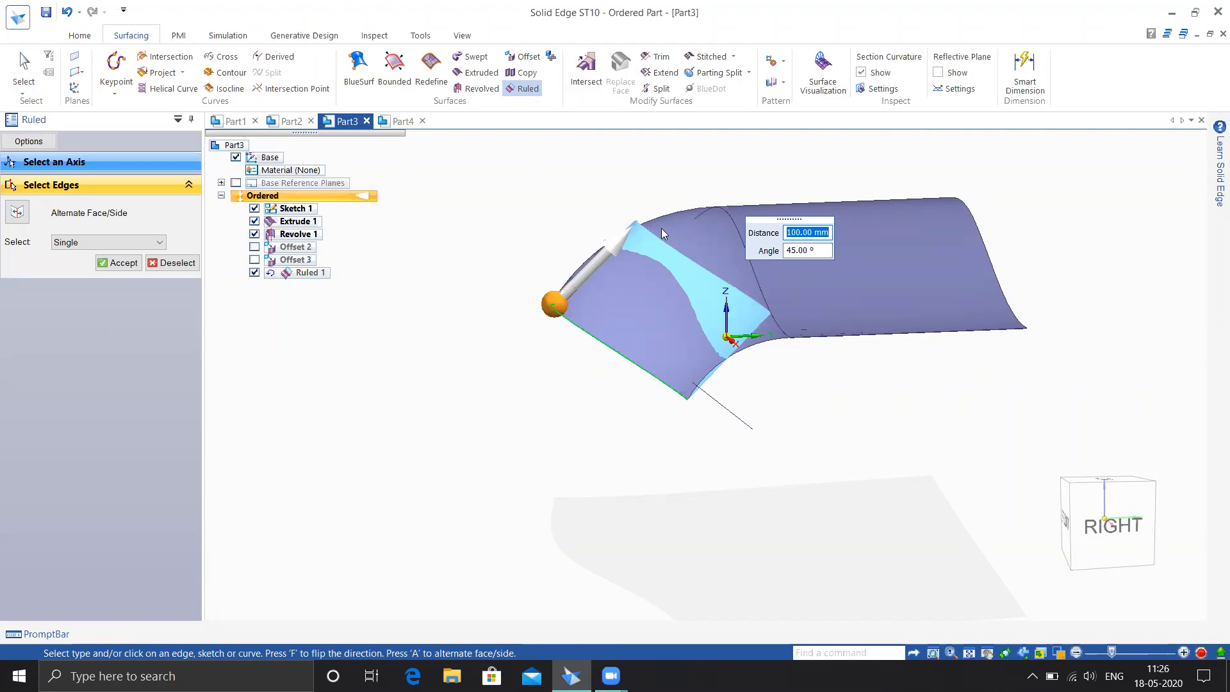
click(593, 265)
click(521, 343)
click(17, 212)
middle_drag(412, 401, 478, 402)
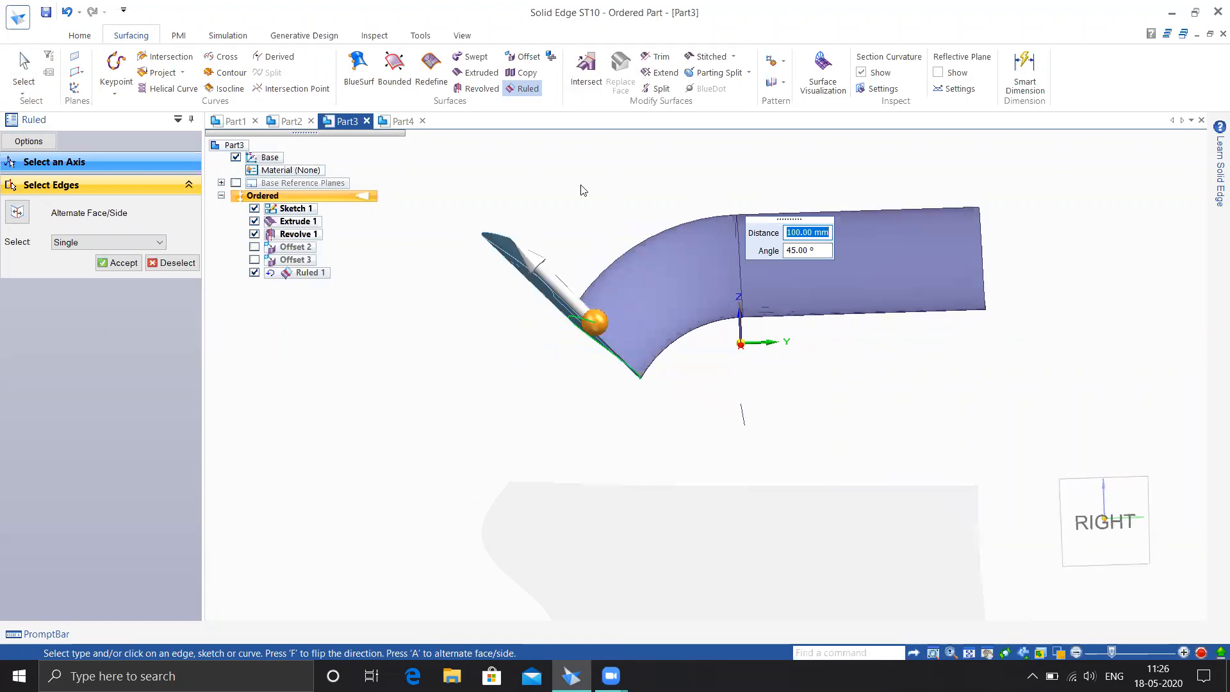
middle_drag(766, 391, 726, 358)
middle_drag(737, 427, 687, 417)
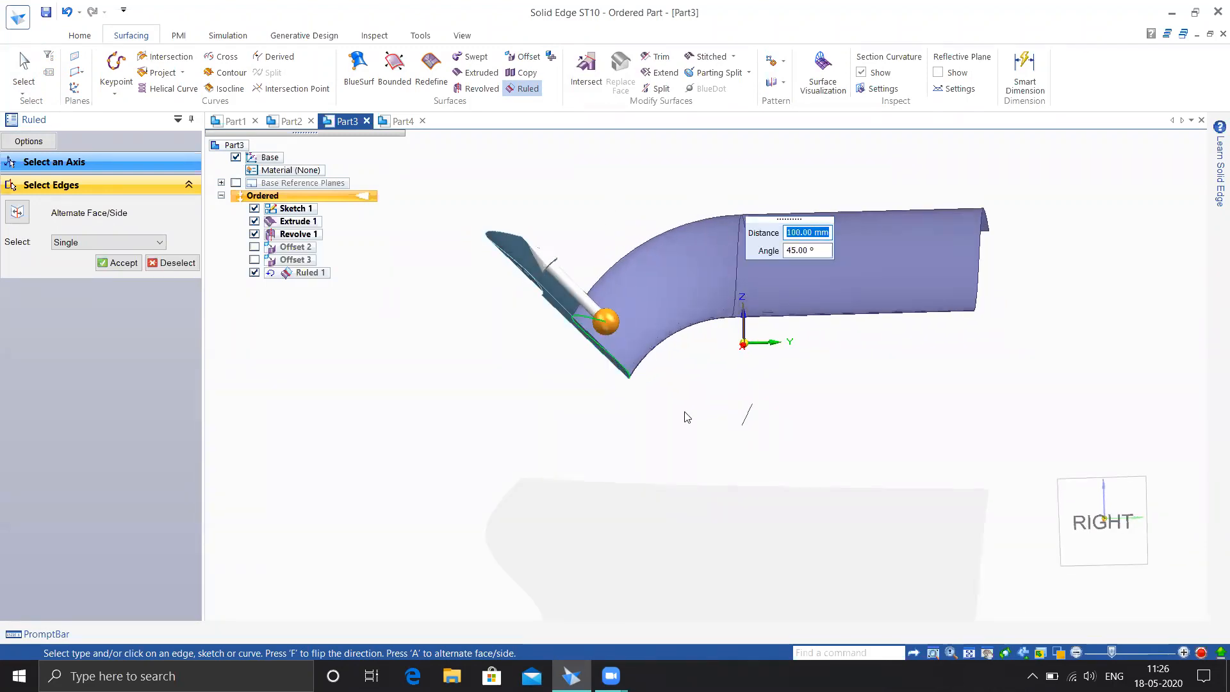
middle_drag(632, 291, 370, 285)
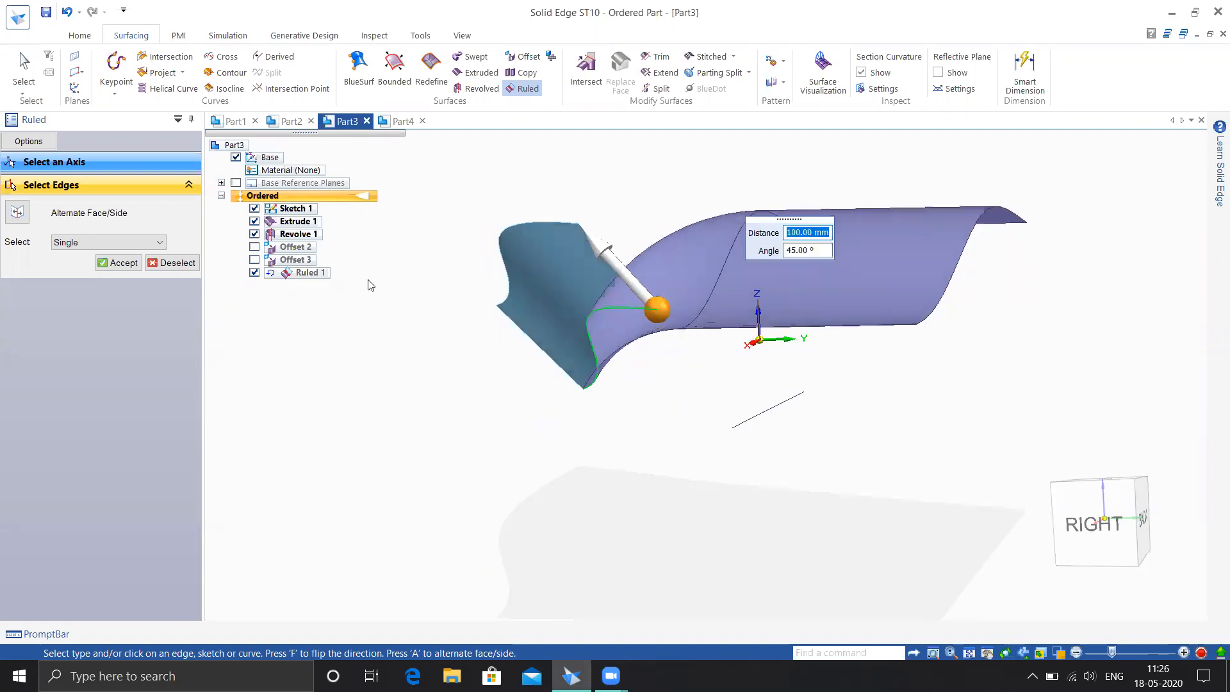
- Compare the ruled surface's alternate face sides and flipped directions, returning it to the inward, upward orientation
click(21, 213)
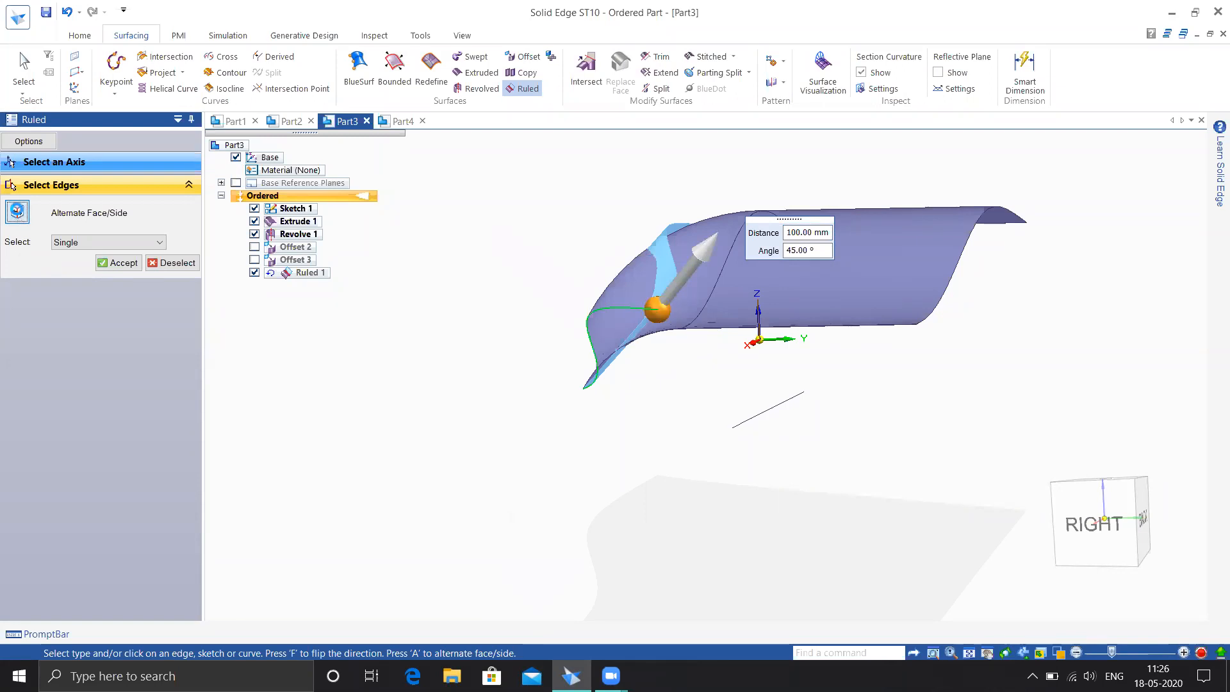
click(18, 213)
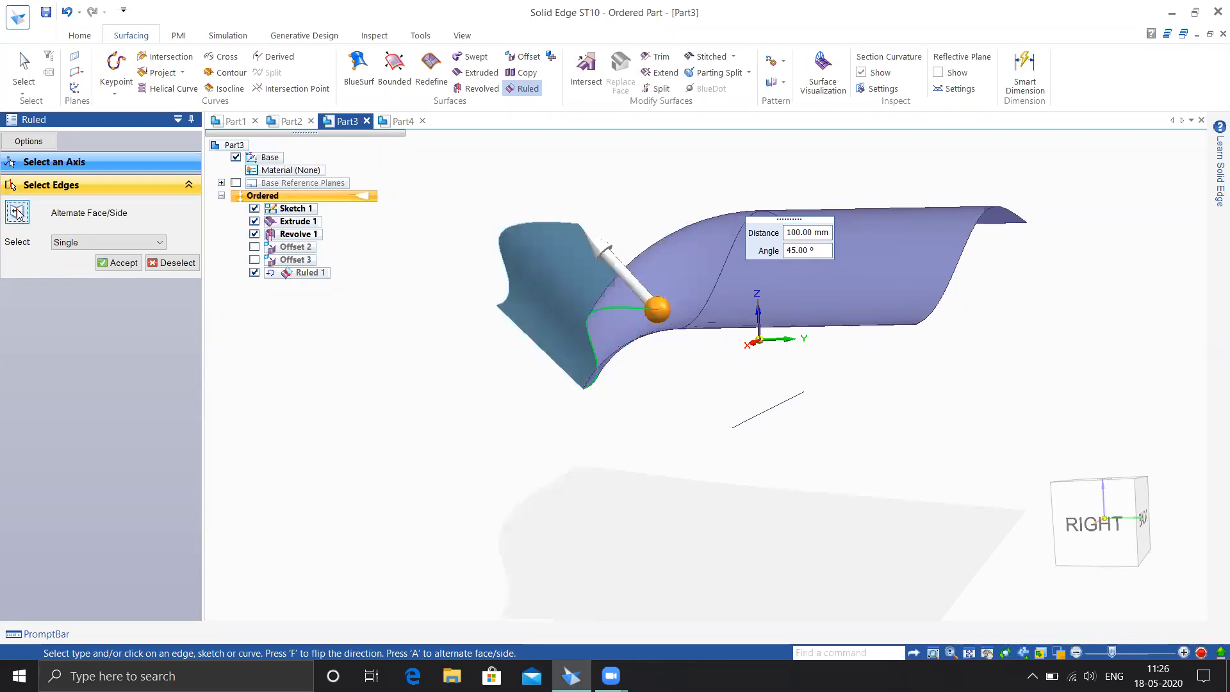
click(619, 264)
middle_drag(840, 503, 811, 510)
click(17, 212)
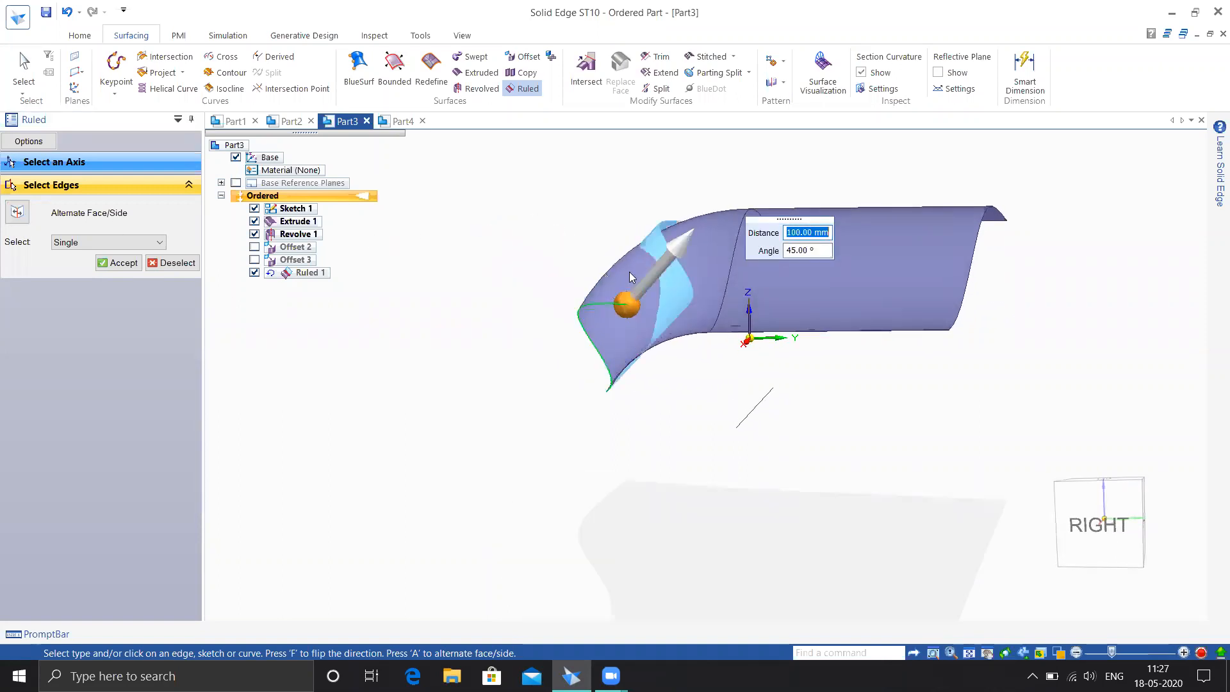
middle_drag(686, 388, 712, 385)
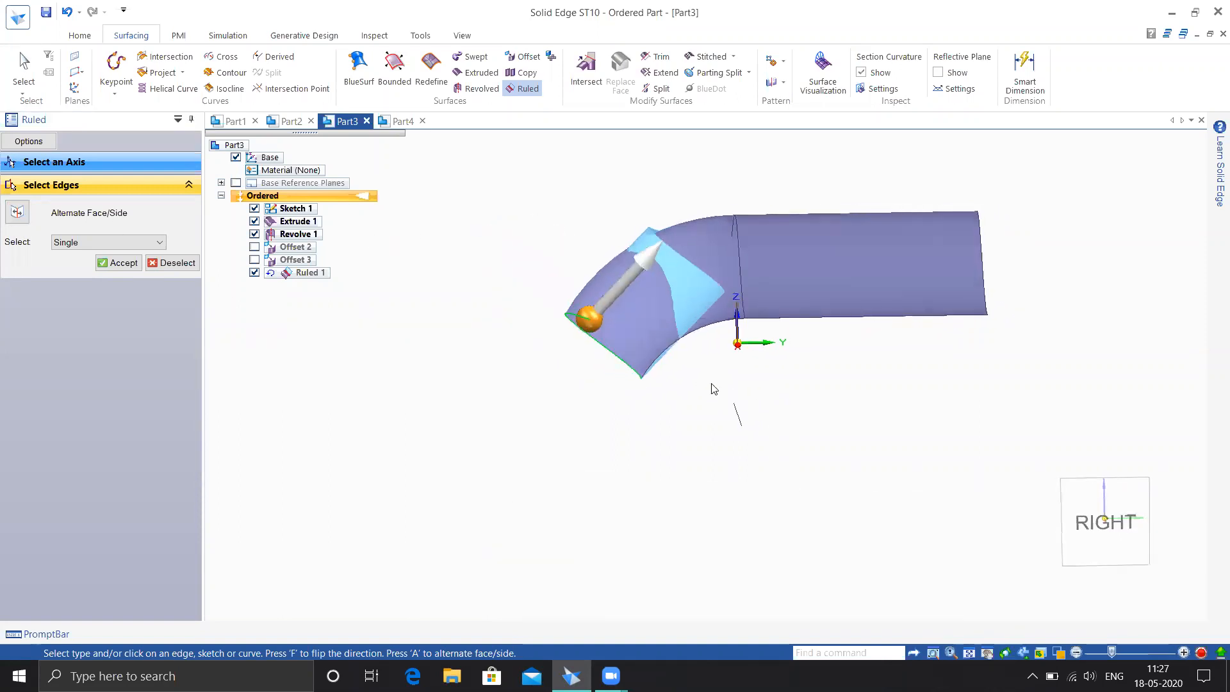
click(642, 264)
click(539, 371)
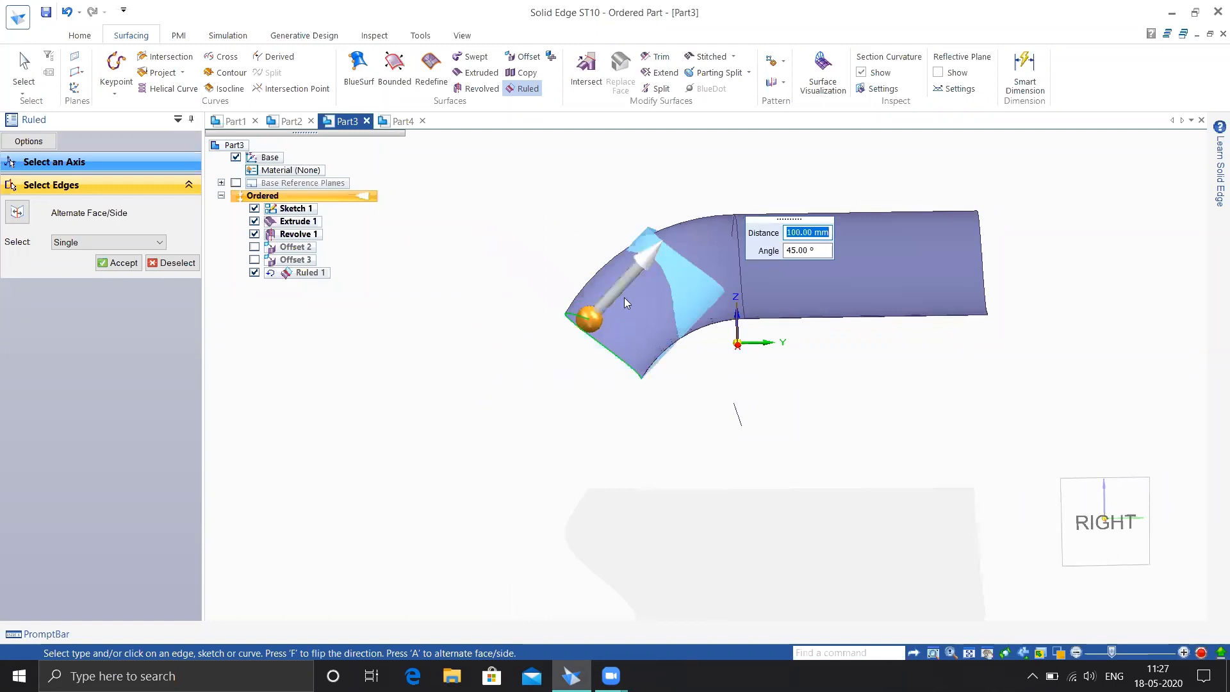
- Flip the 45° ruled surface to extend outward and downward from the front edge, and accept the edited definition
click(627, 286)
middle_drag(681, 412, 715, 480)
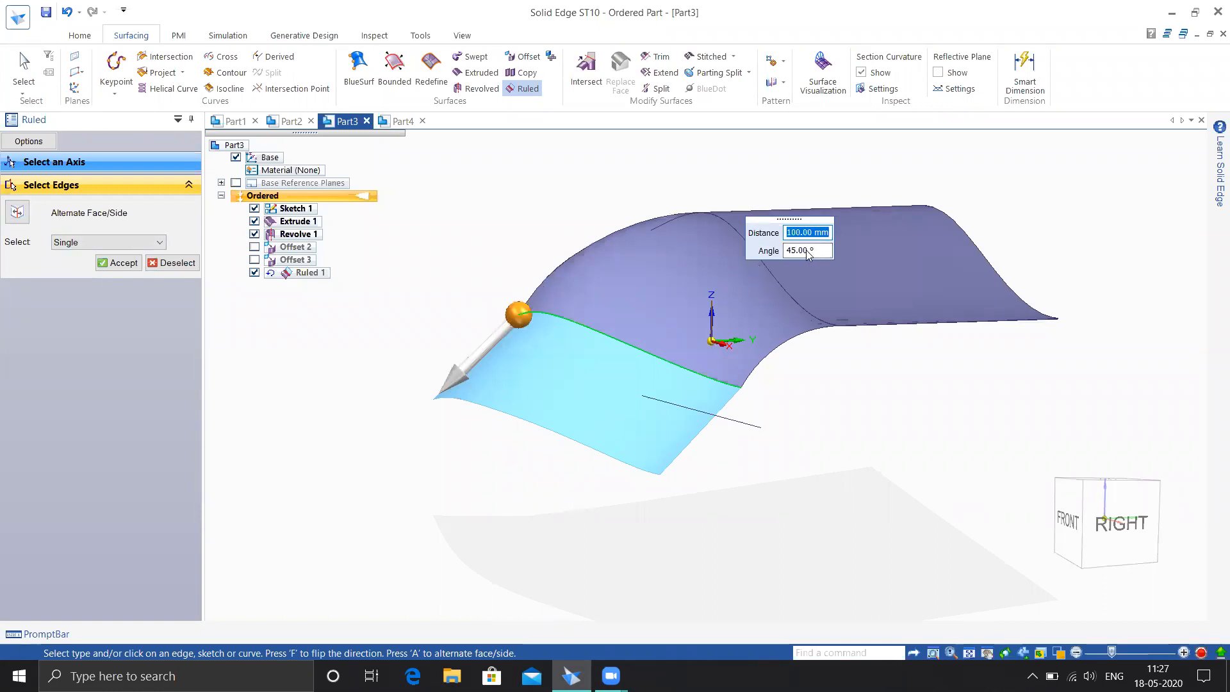
middle_drag(762, 410, 719, 410)
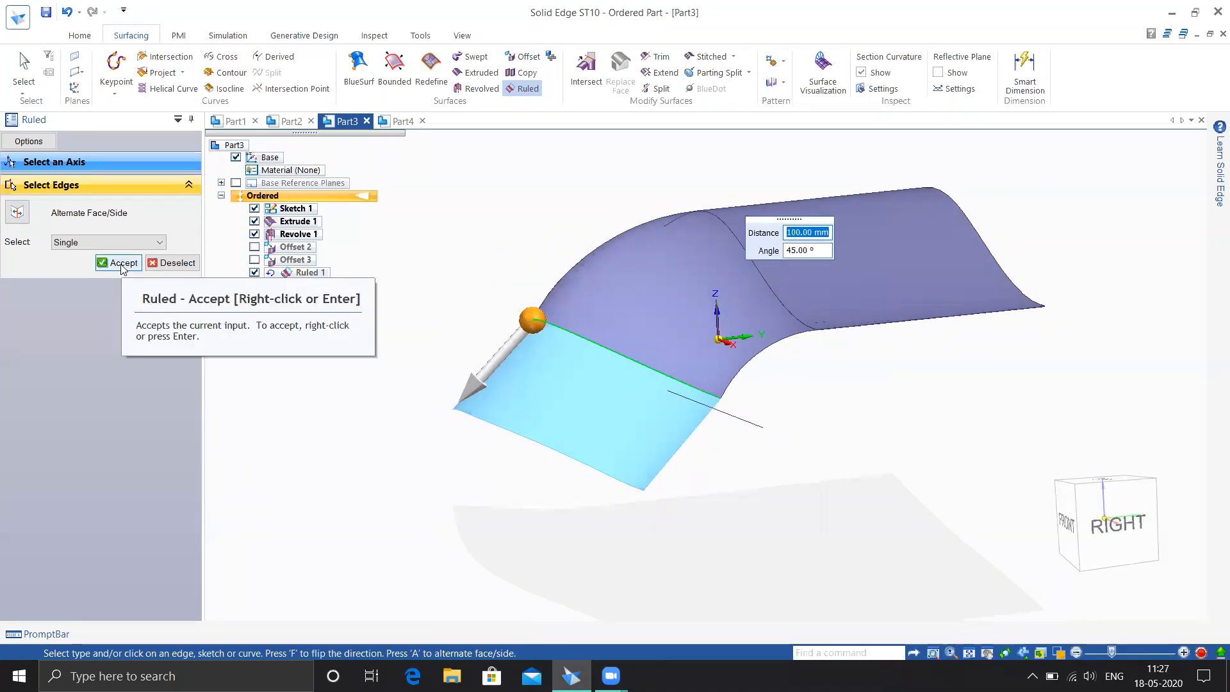
click(123, 266)
middle_drag(419, 378, 471, 337)
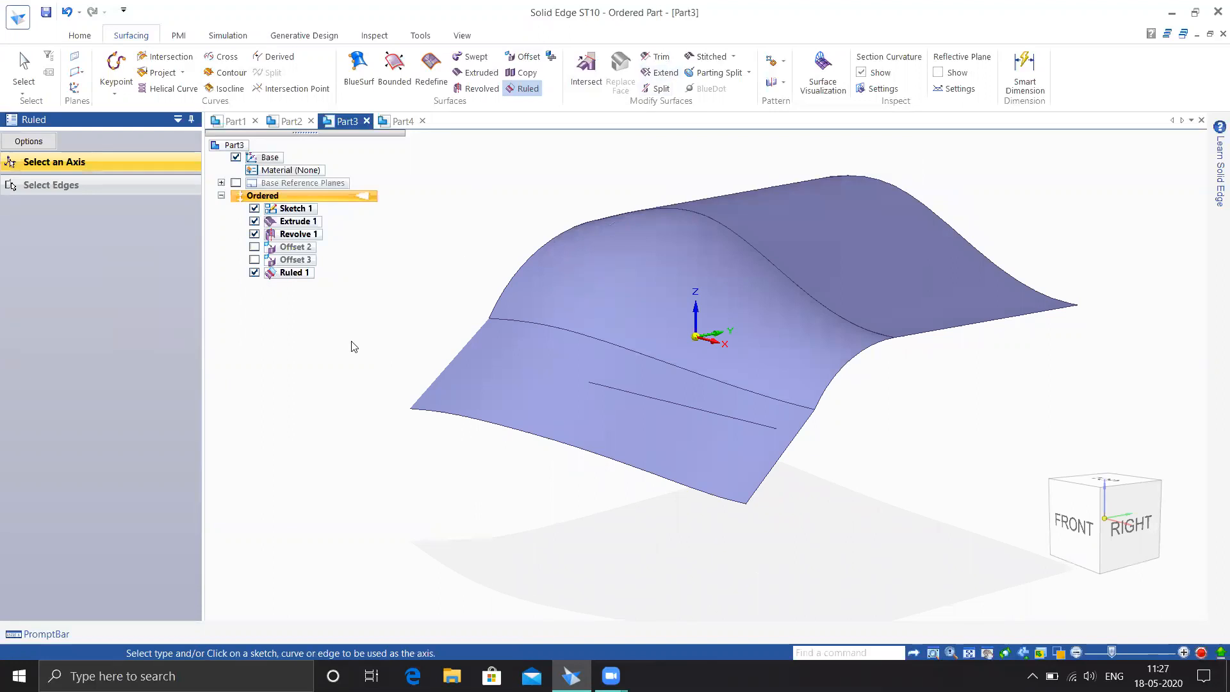
key(Escape)
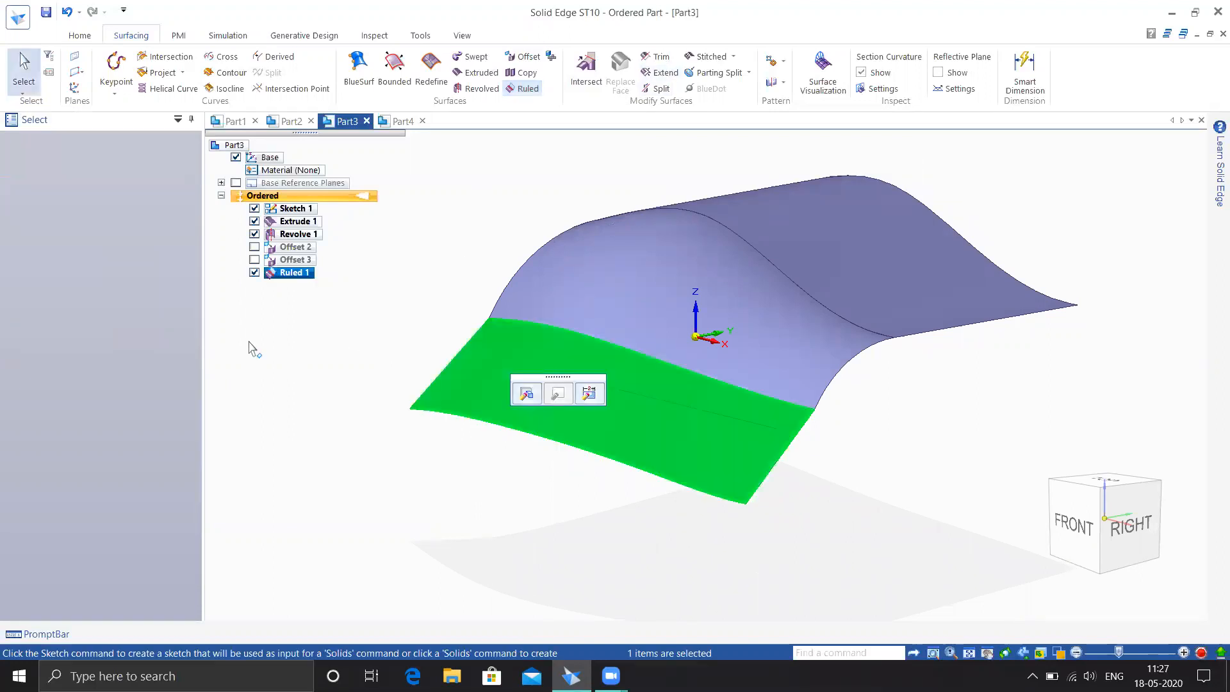
click(250, 351)
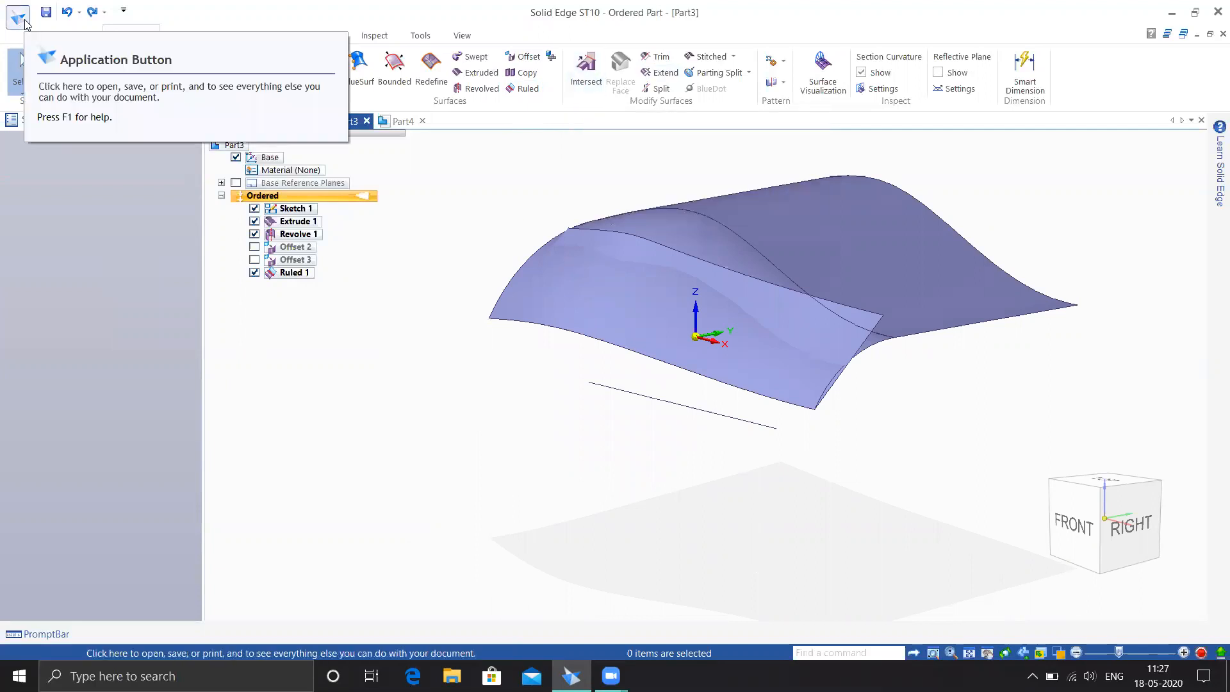
- Undo the ruled surface and create a new ISO Metric Part document
key(ctrl+z)
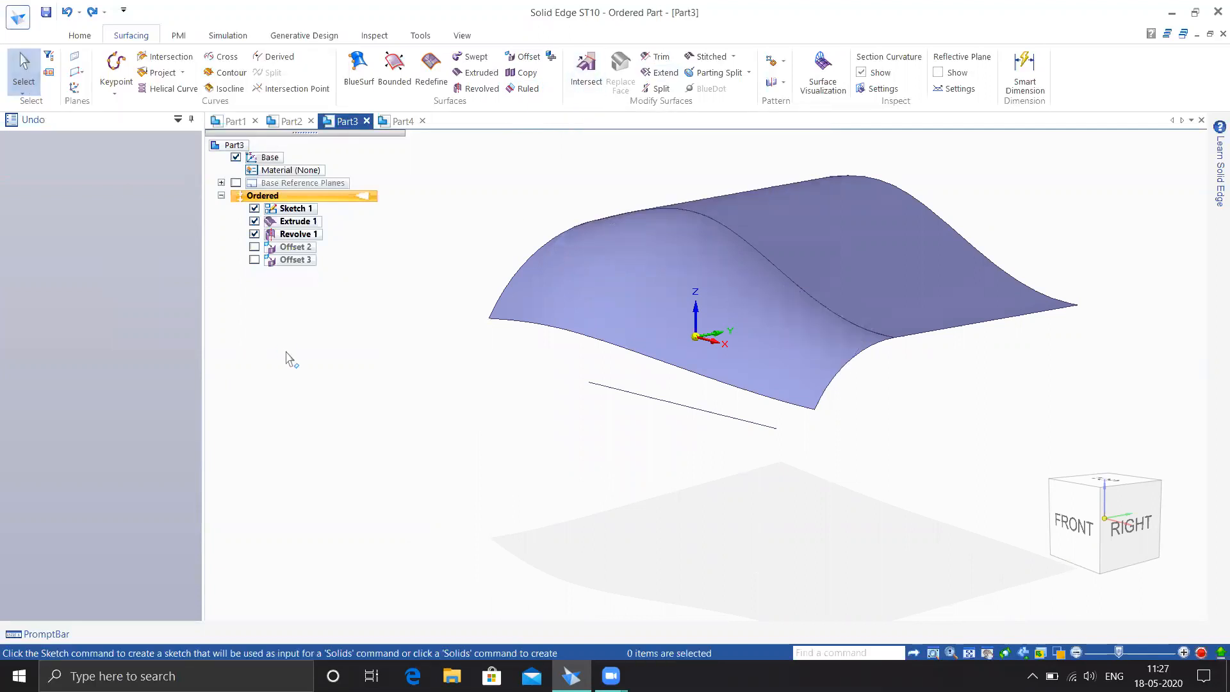
click(18, 25)
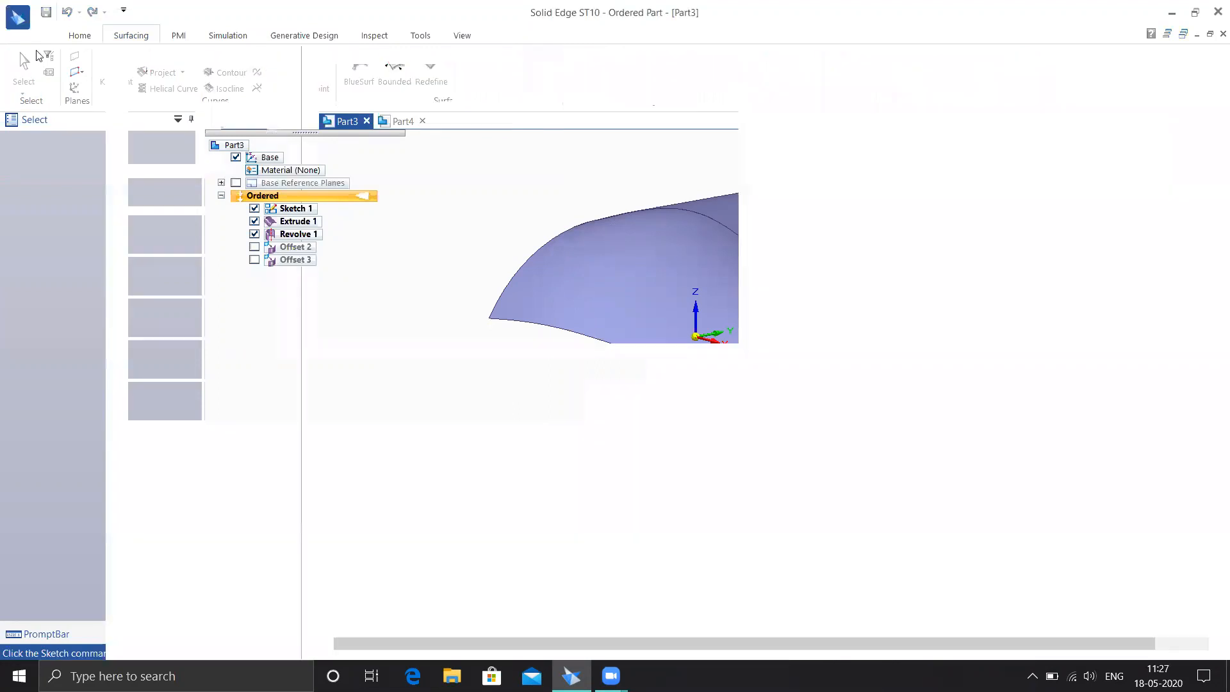
mouse_move(45, 98)
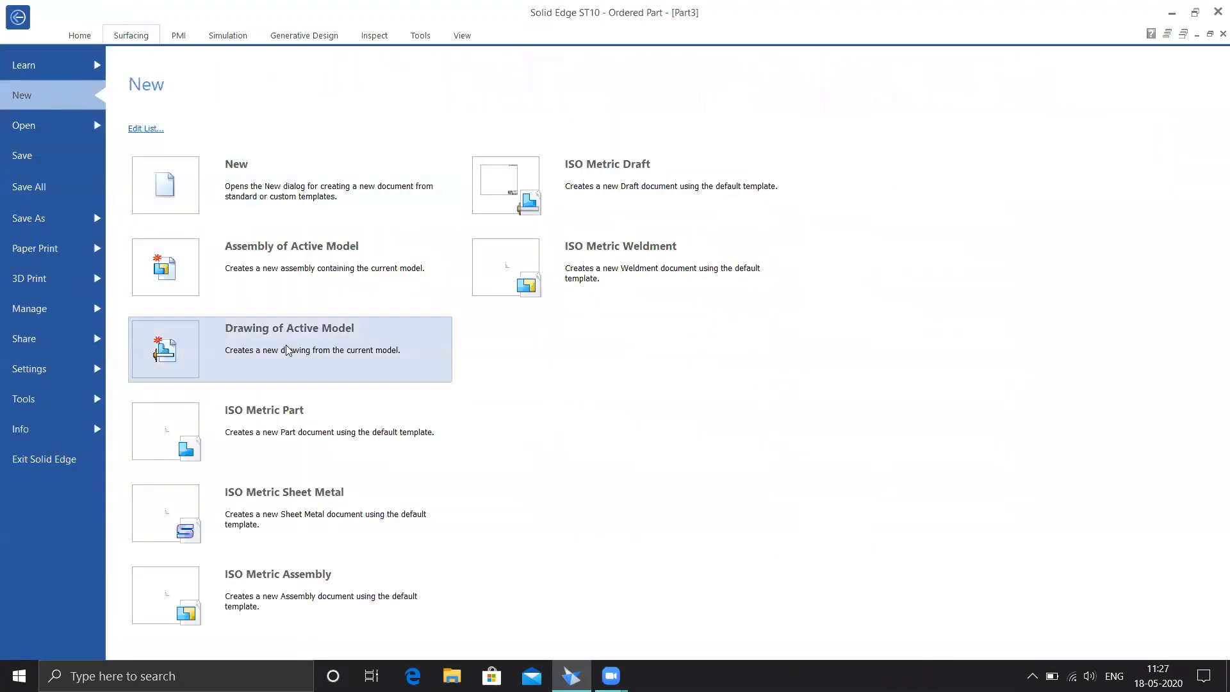
click(270, 430)
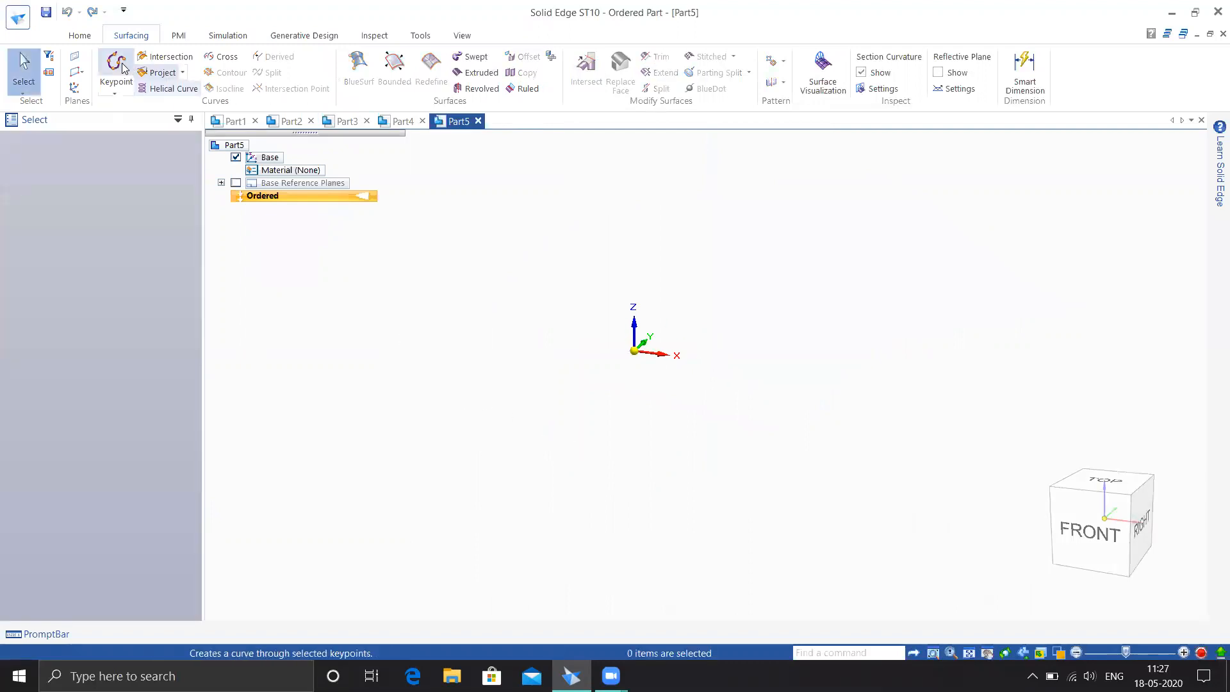
- Start a sketch on the front XZ plane and draw a wavy open curve with two crests above the origin
click(84, 39)
click(186, 71)
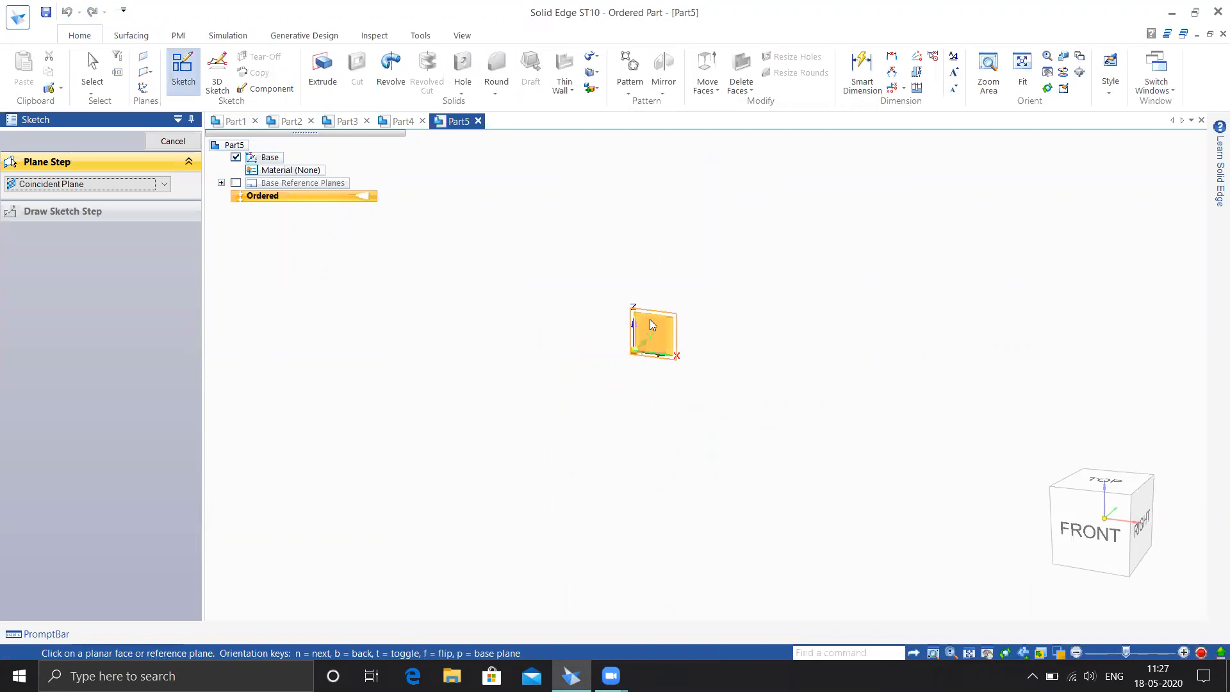
click(651, 337)
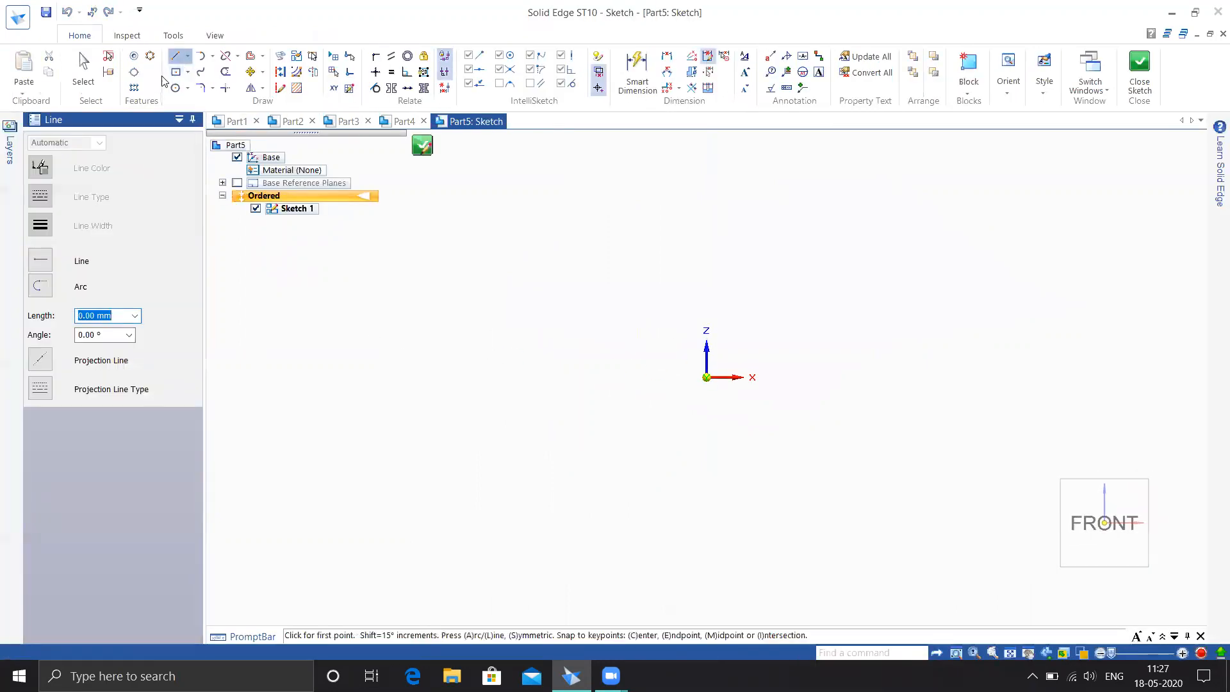
click(201, 72)
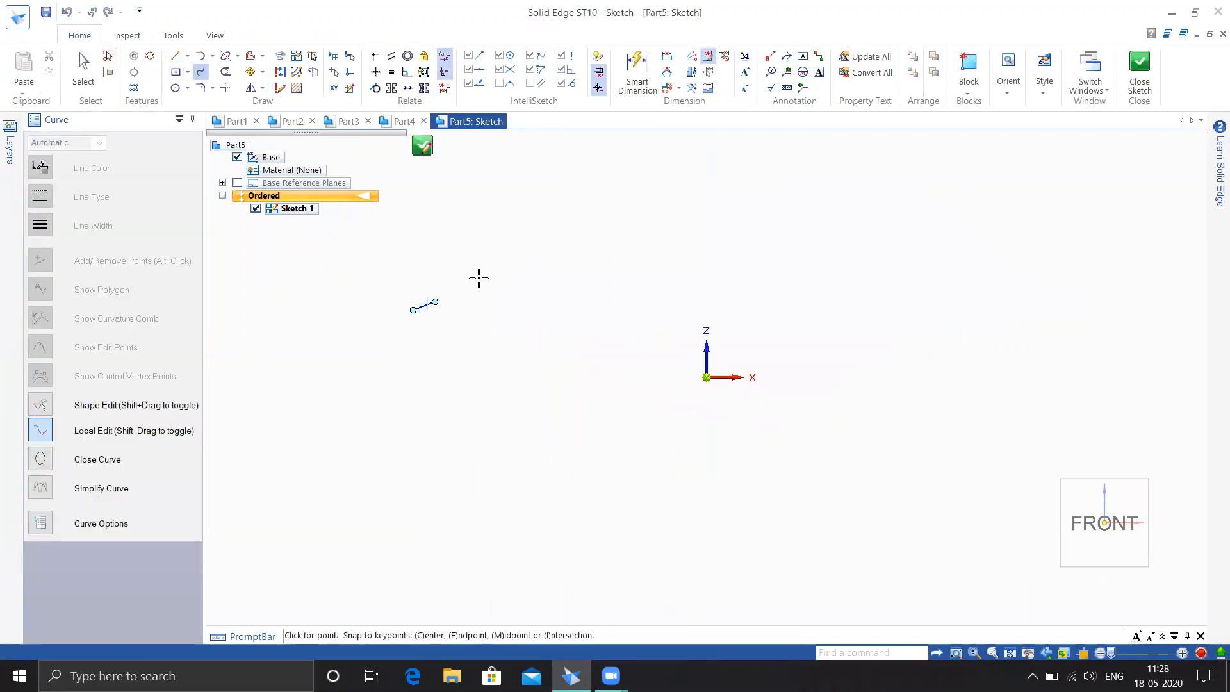
key(Escape)
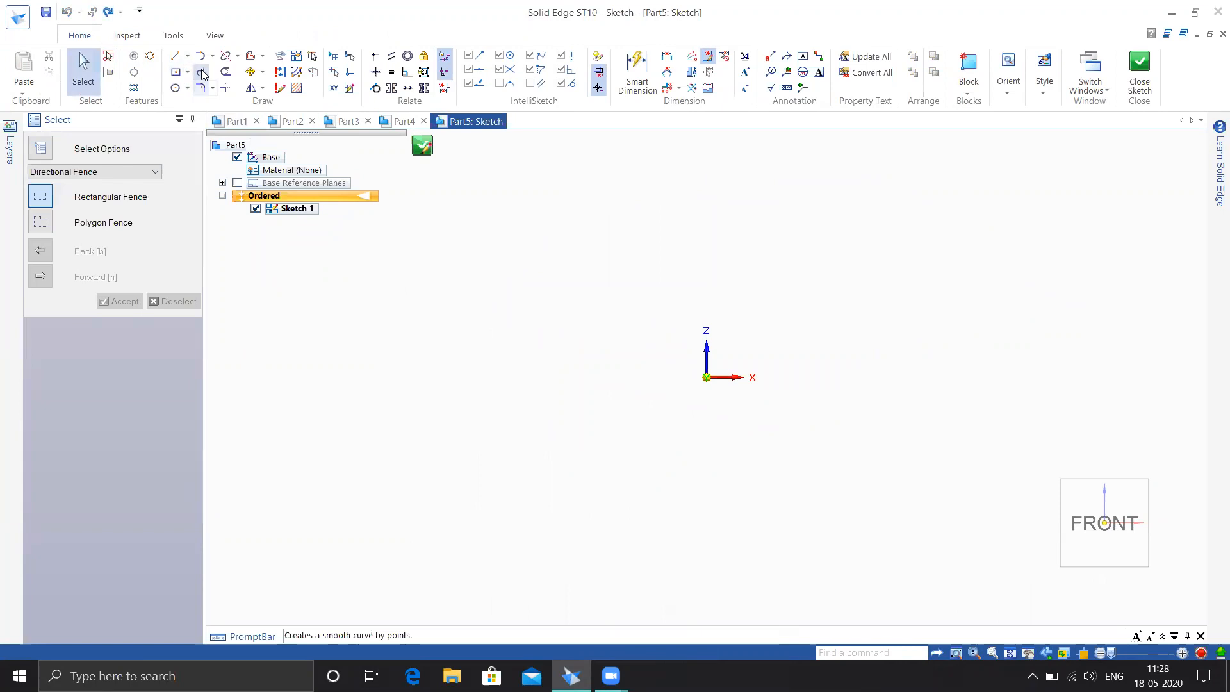
click(201, 72)
drag(445, 325, 443, 317)
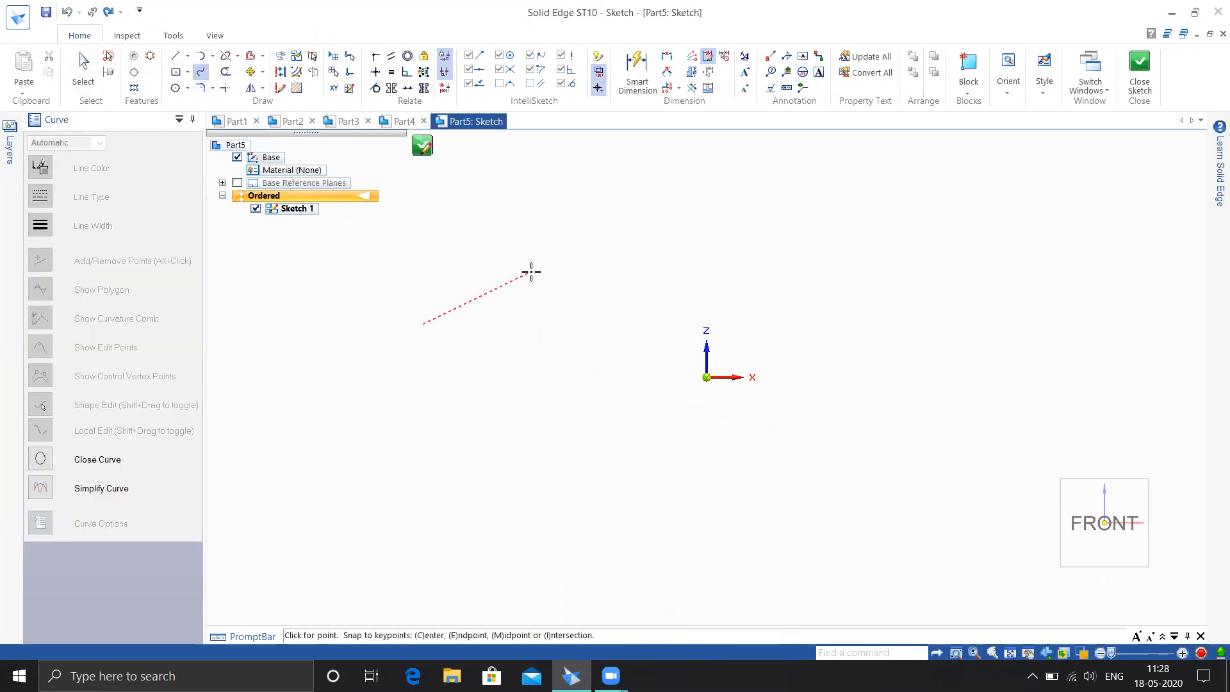
click(777, 305)
click(897, 297)
click(1009, 357)
key(Escape)
- Draw a long horizontal line well below the wavy curve and the origin
click(175, 56)
click(363, 544)
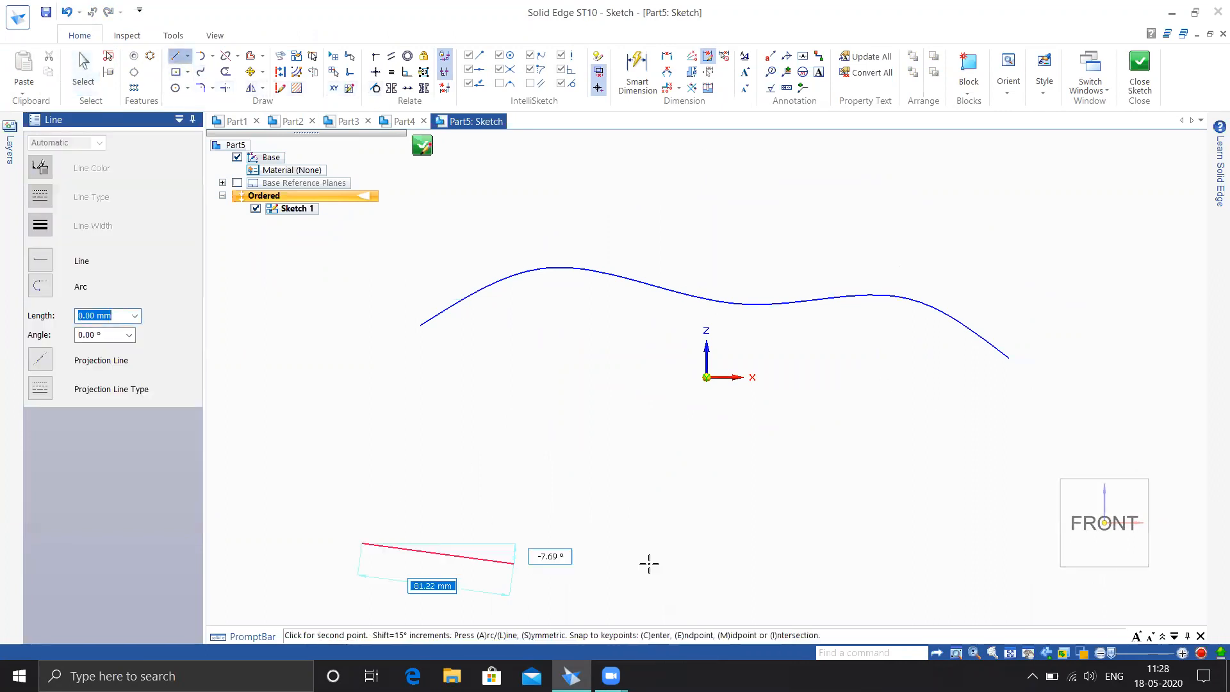
click(894, 545)
key(Escape)
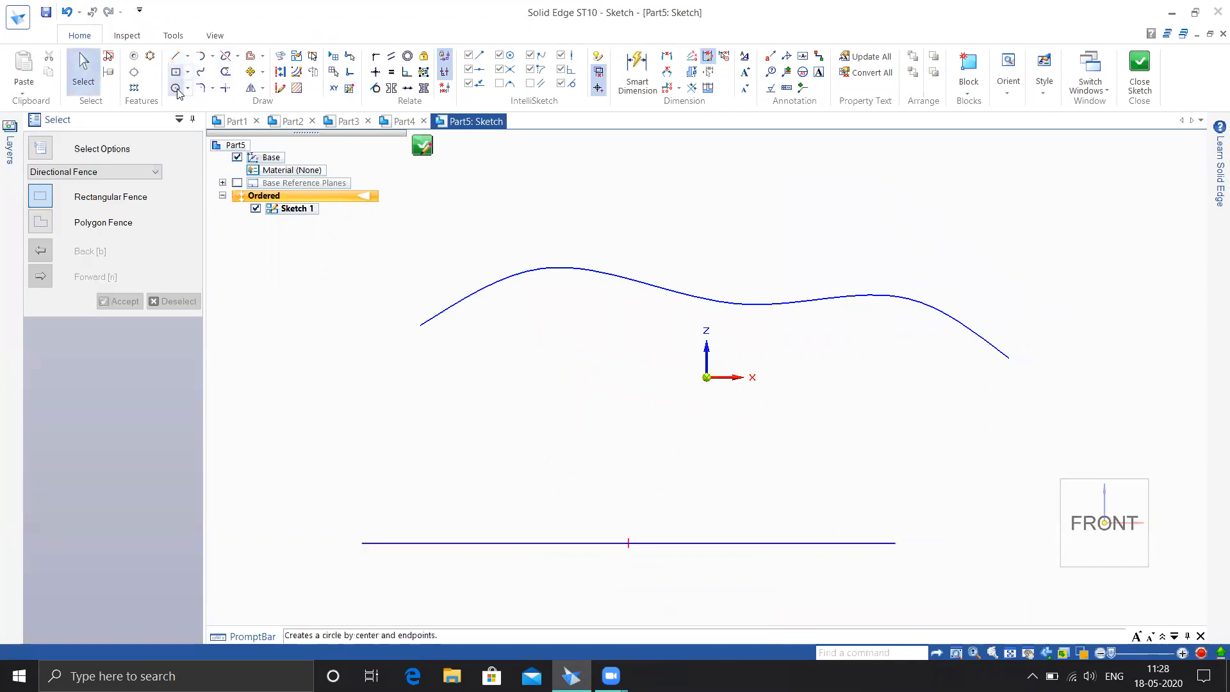
- Draw a downward-bulging three-point arc of about 59 mm radius across the wavy curve's first crest
click(213, 56)
click(229, 94)
click(471, 262)
click(556, 299)
click(650, 248)
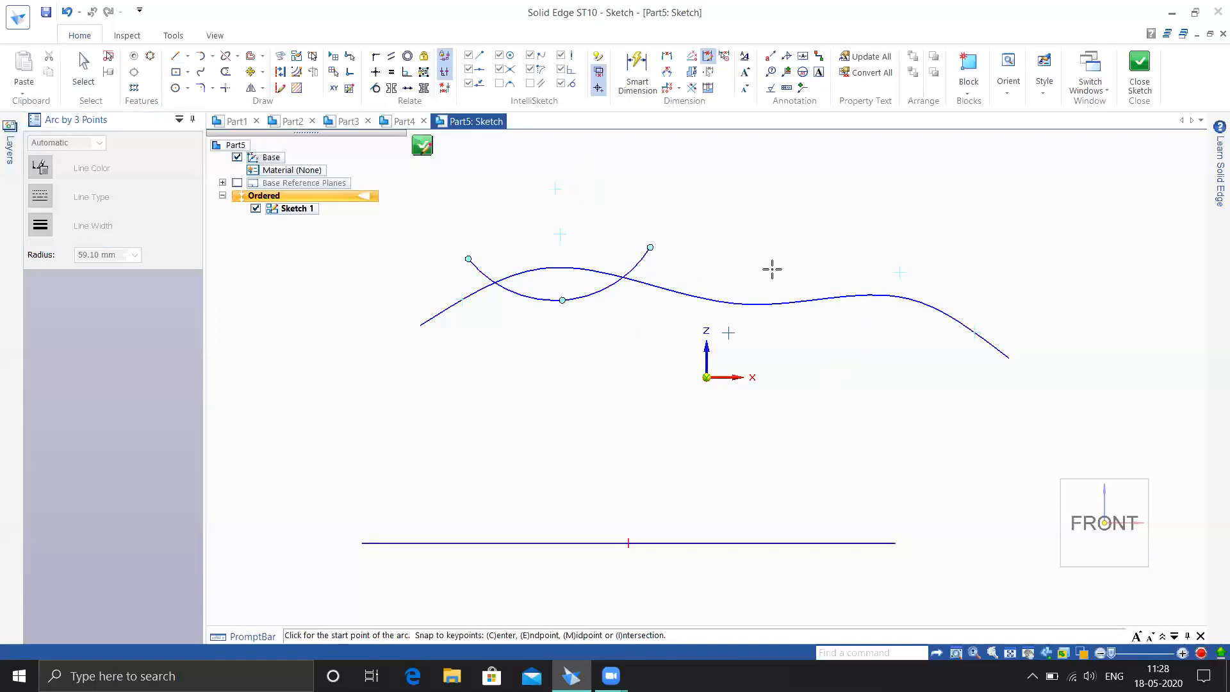
- Draw a circle crossing the wavy curve near its second crest and finish the sketch
click(175, 88)
drag(832, 285, 850, 349)
click(1140, 75)
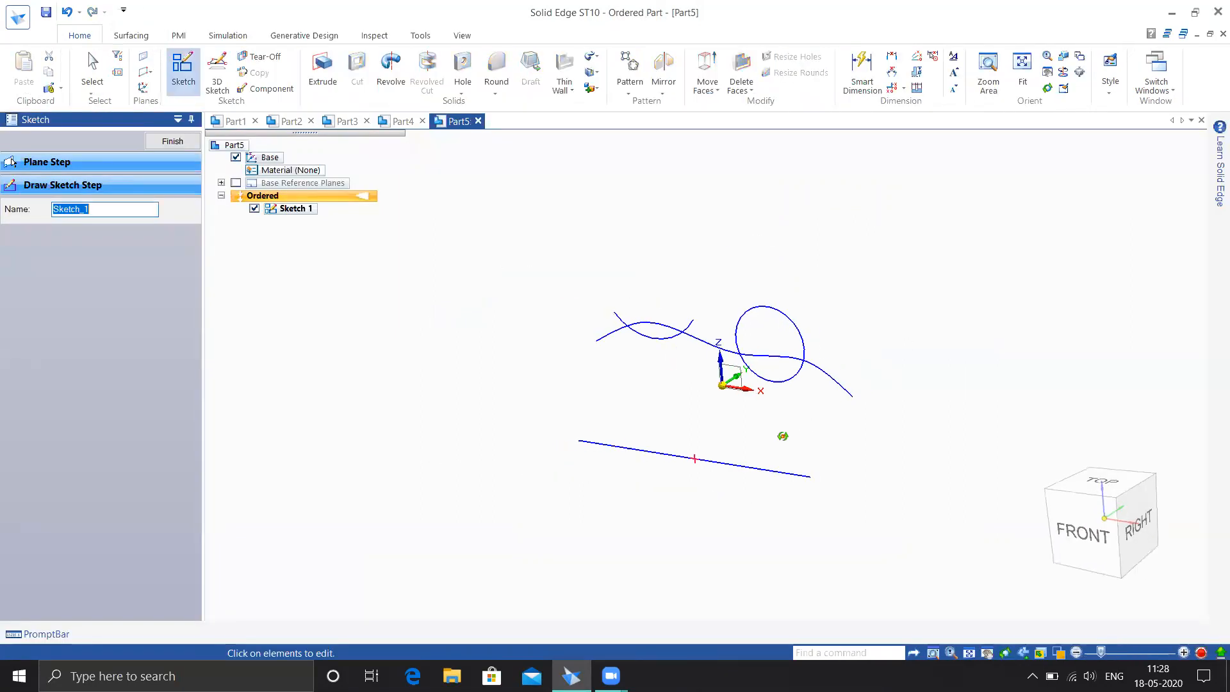
click(171, 141)
- Create a revolved surface from the wavy curve about the straight line, using a symmetric extent
mouse_move(557, 418)
middle_down()
mouse_move(539, 412)
mouse_move(553, 417)
middle_up()
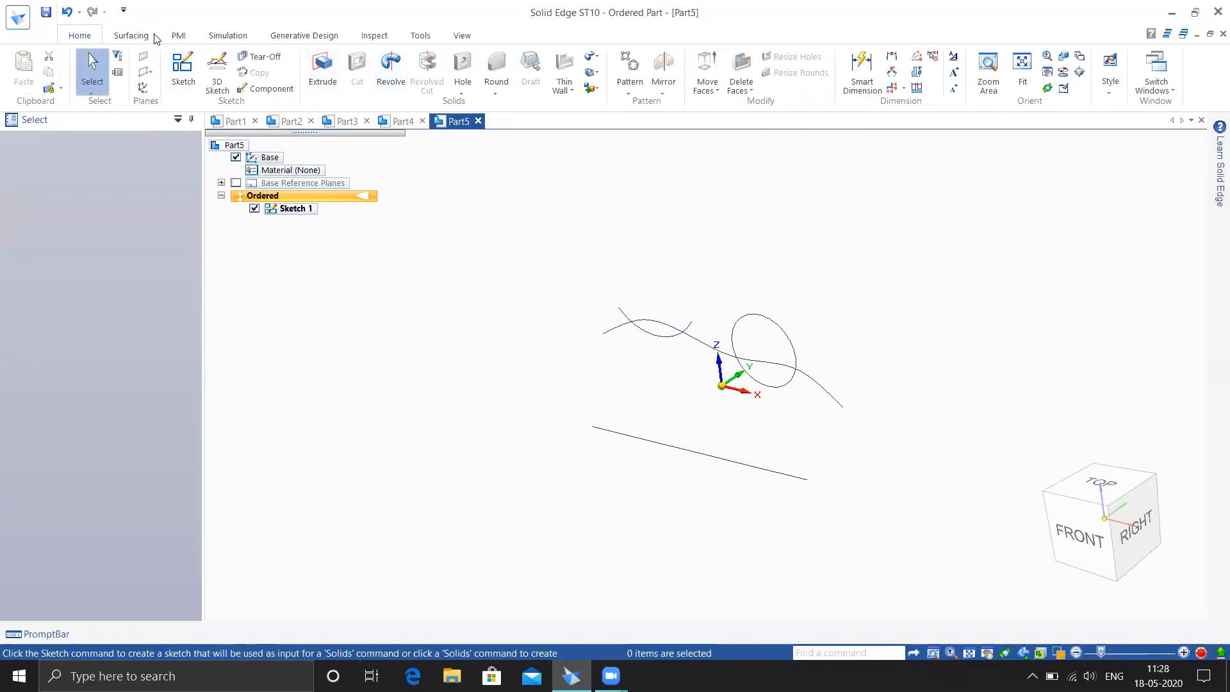
click(131, 36)
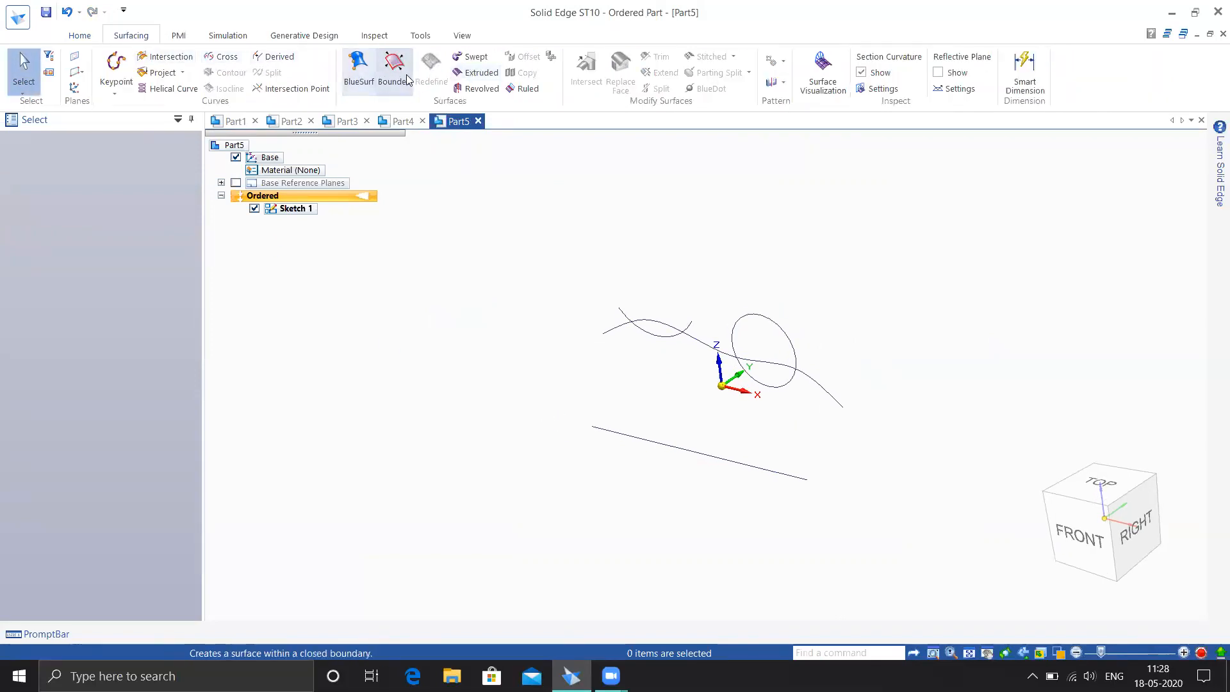
click(478, 89)
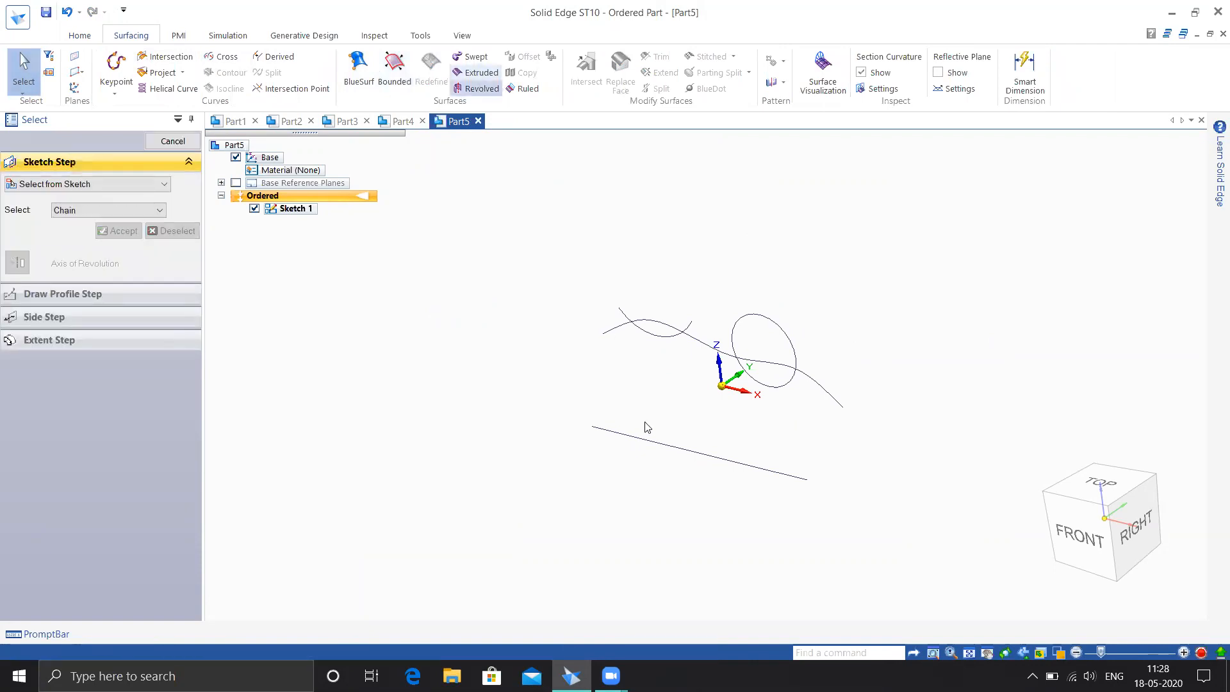
click(625, 326)
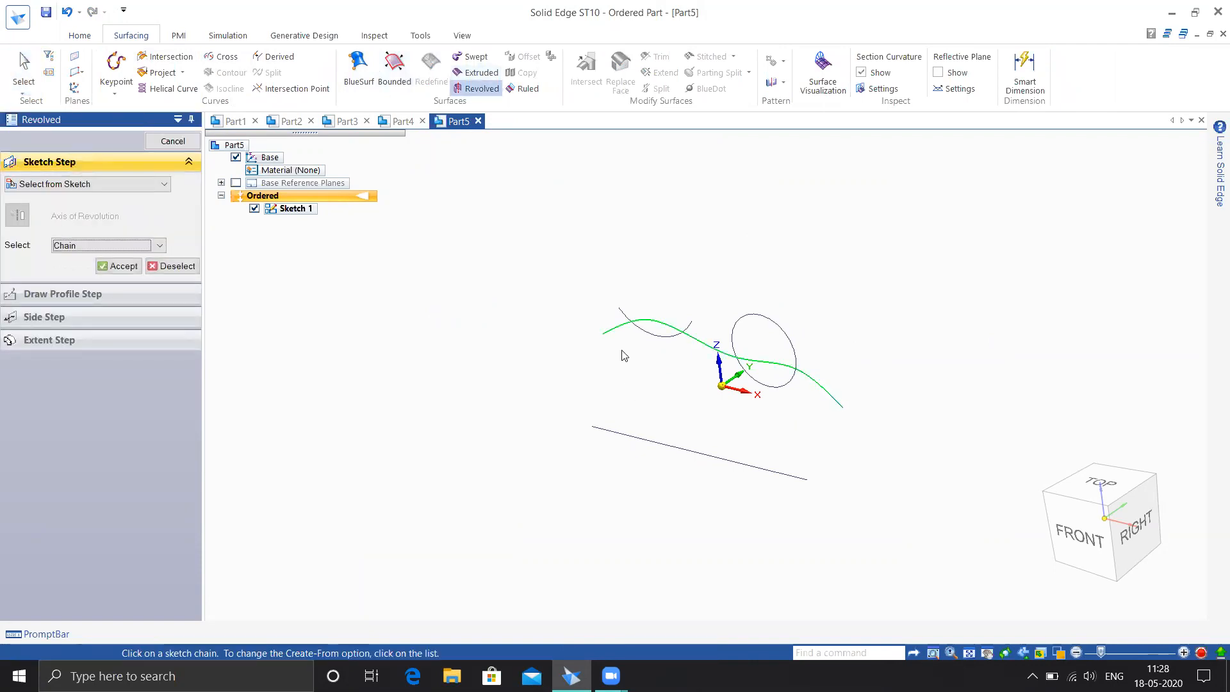
right_click(366, 386)
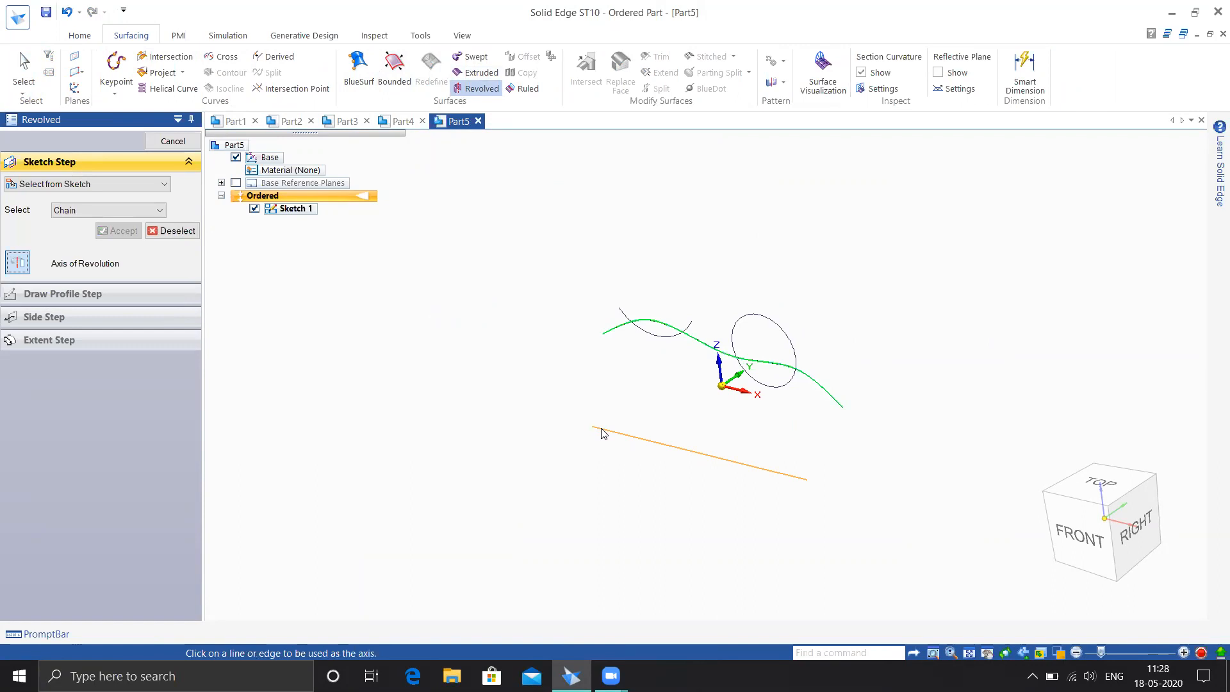
click(601, 434)
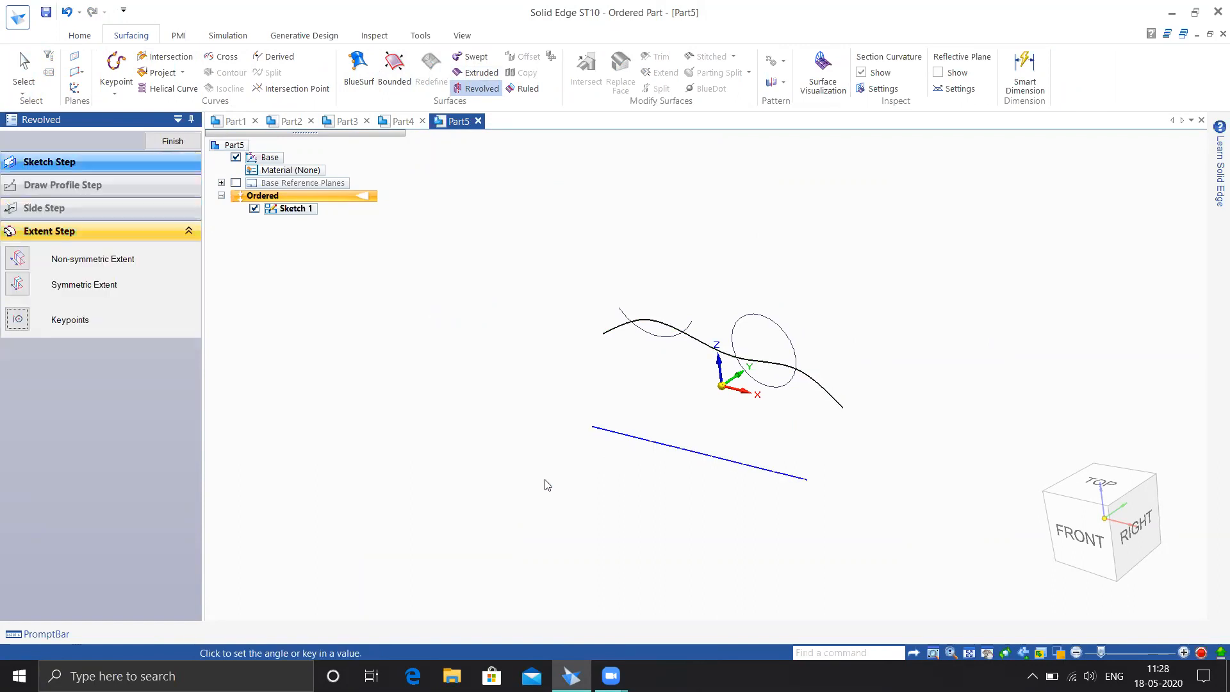
click(17, 283)
middle_drag(594, 434, 530, 417)
click(517, 436)
click(172, 142)
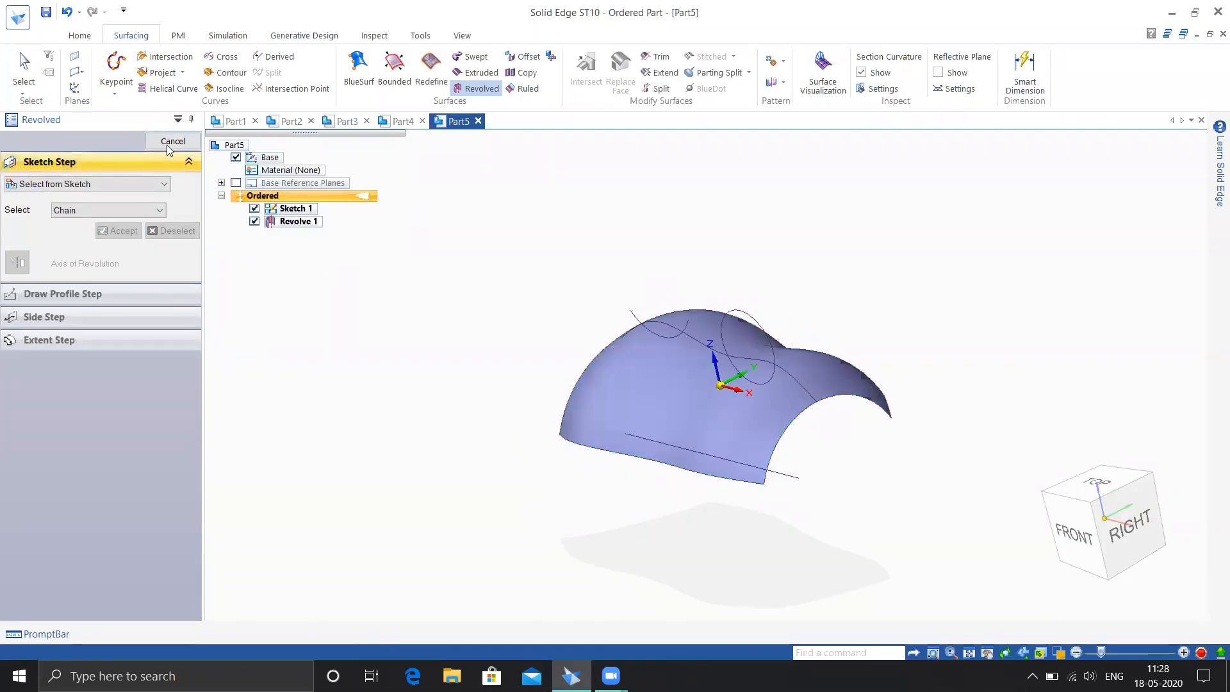
click(171, 141)
- Create an extruded surface from the sketched arc with a symmetric extent reaching across the revolved surface
middle_drag(431, 310, 450, 308)
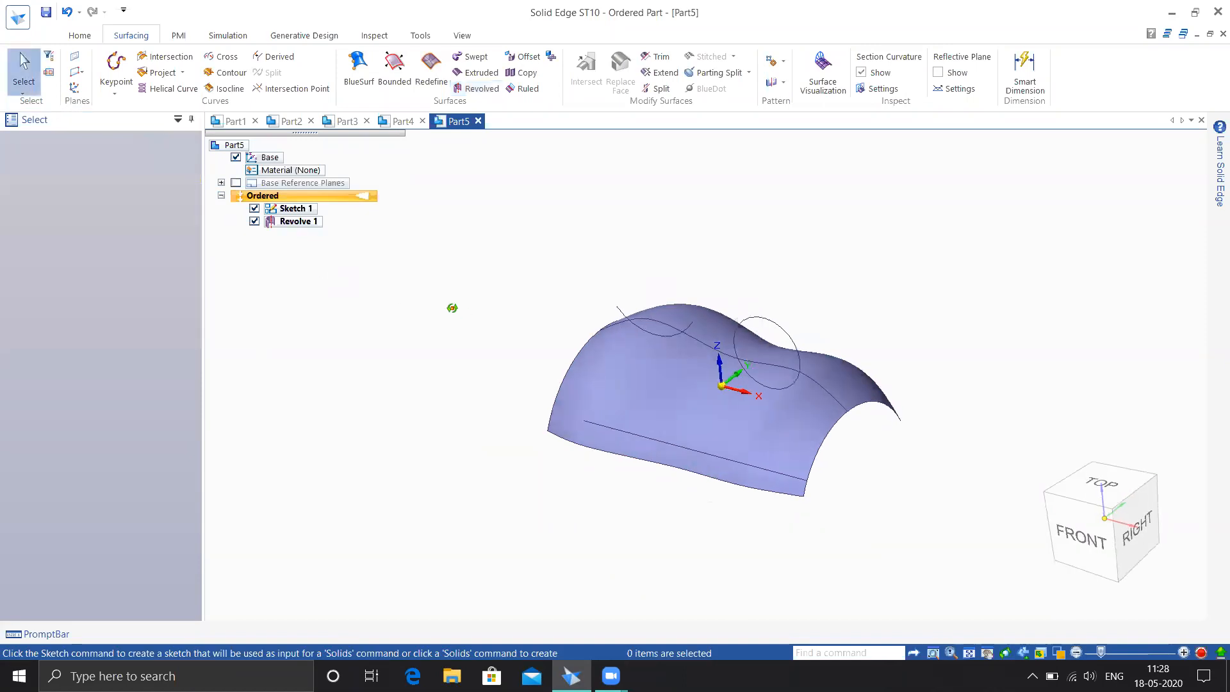
click(79, 35)
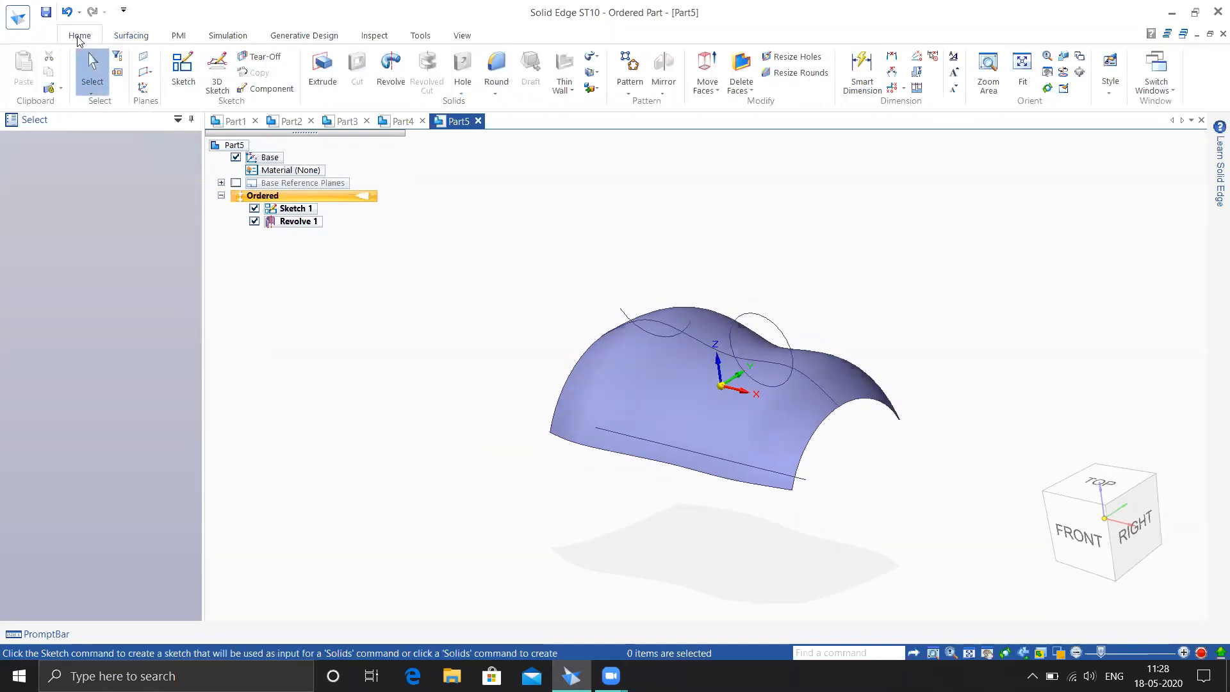
click(131, 36)
click(471, 74)
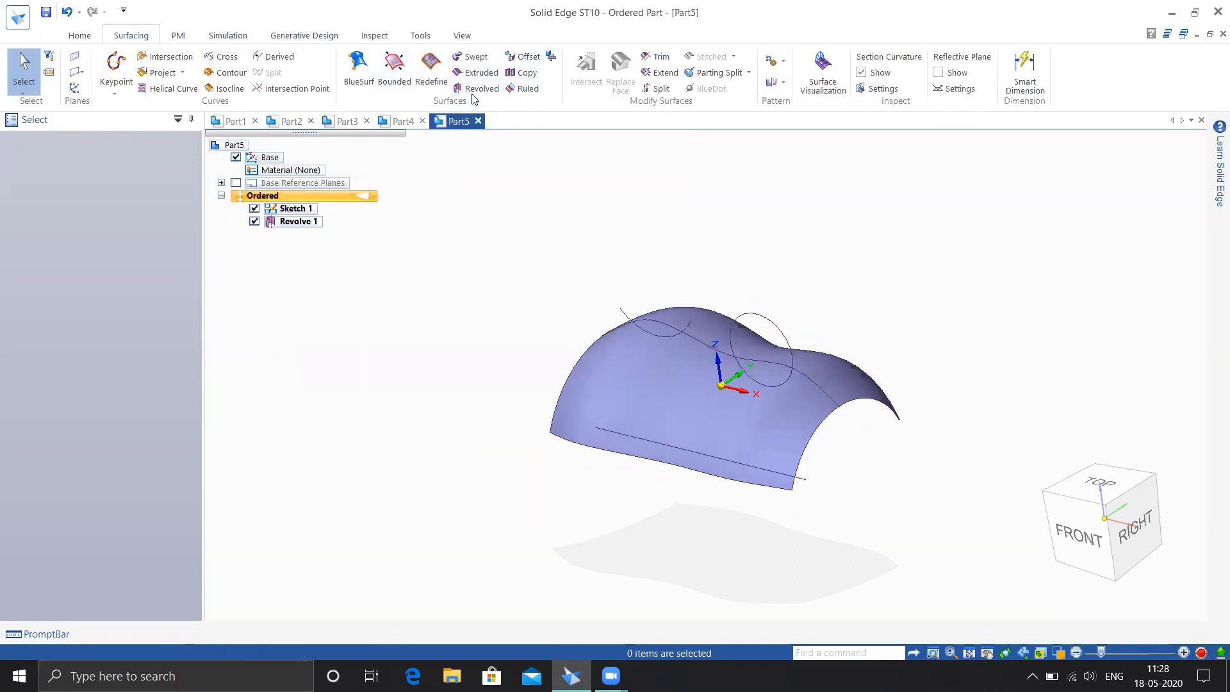
click(475, 72)
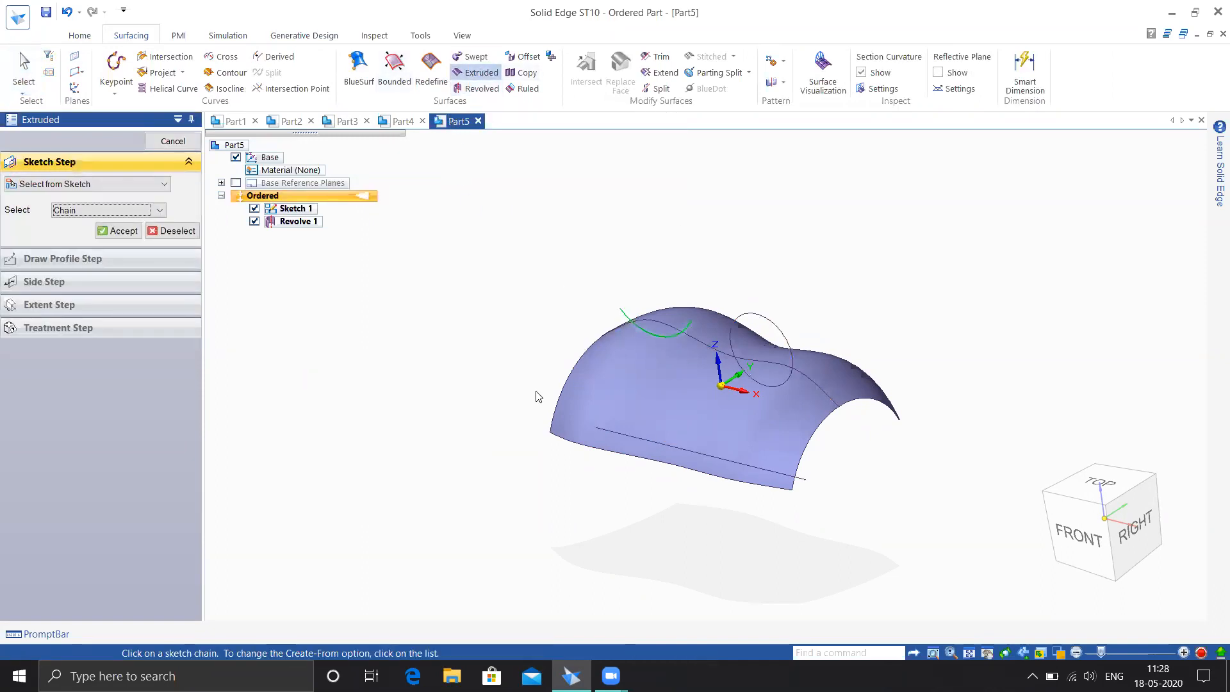
right_click(509, 343)
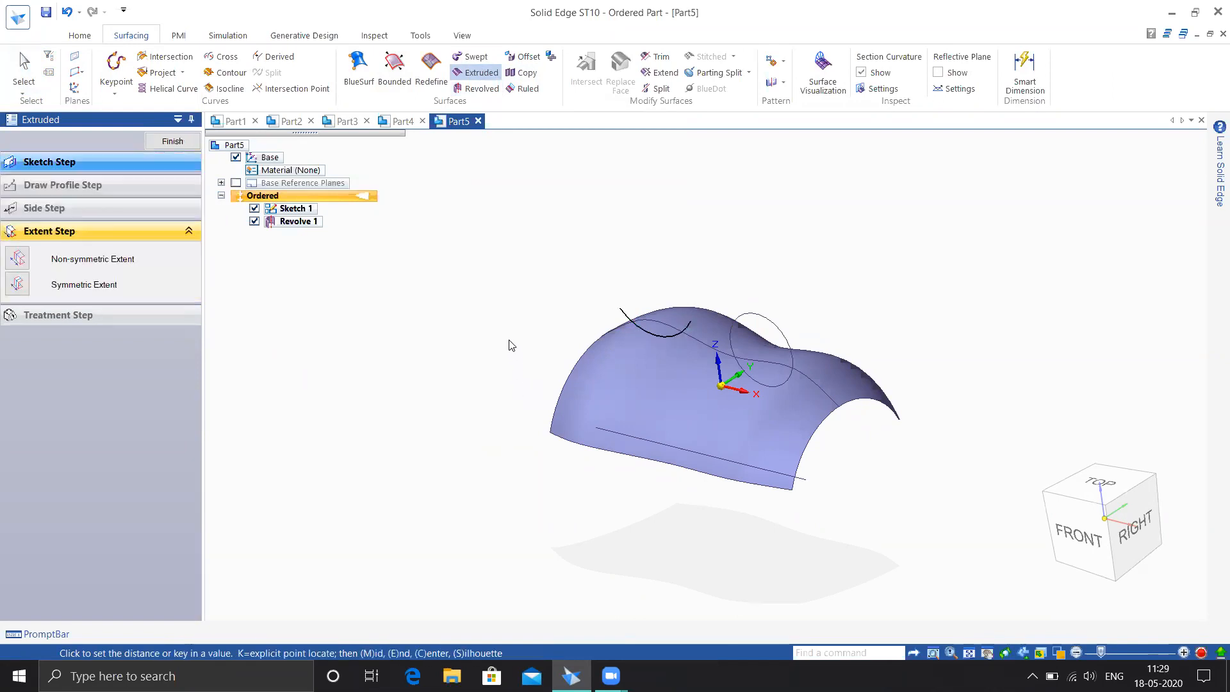
click(76, 290)
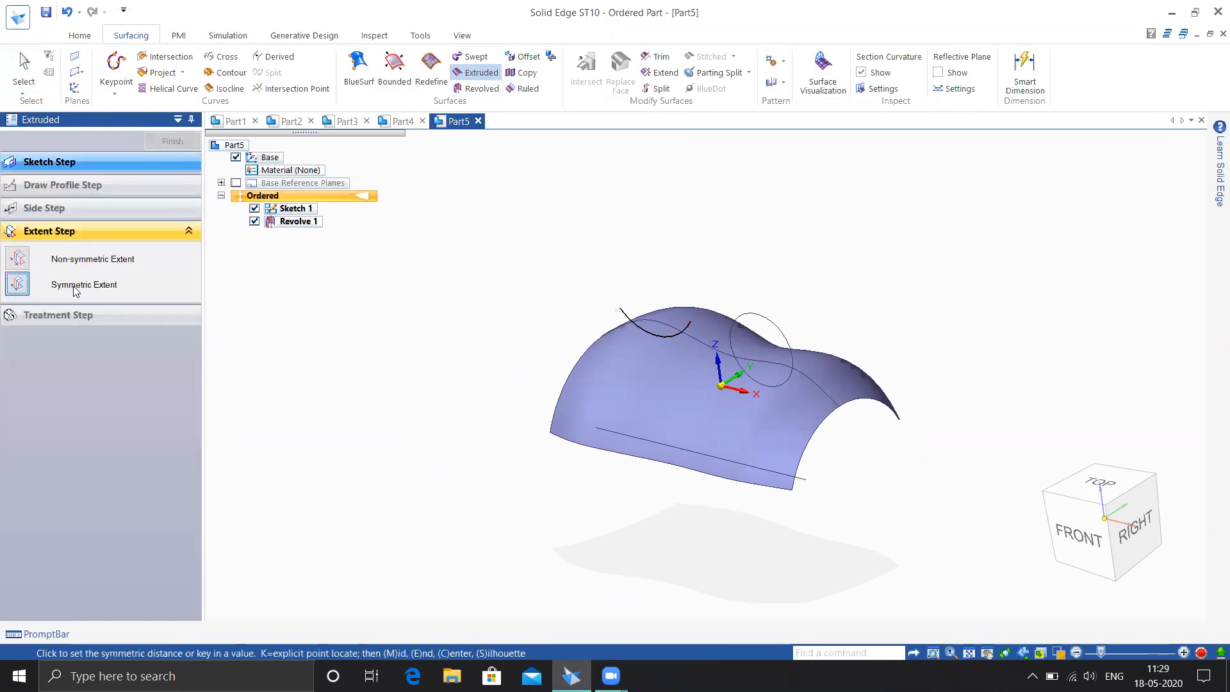
click(525, 335)
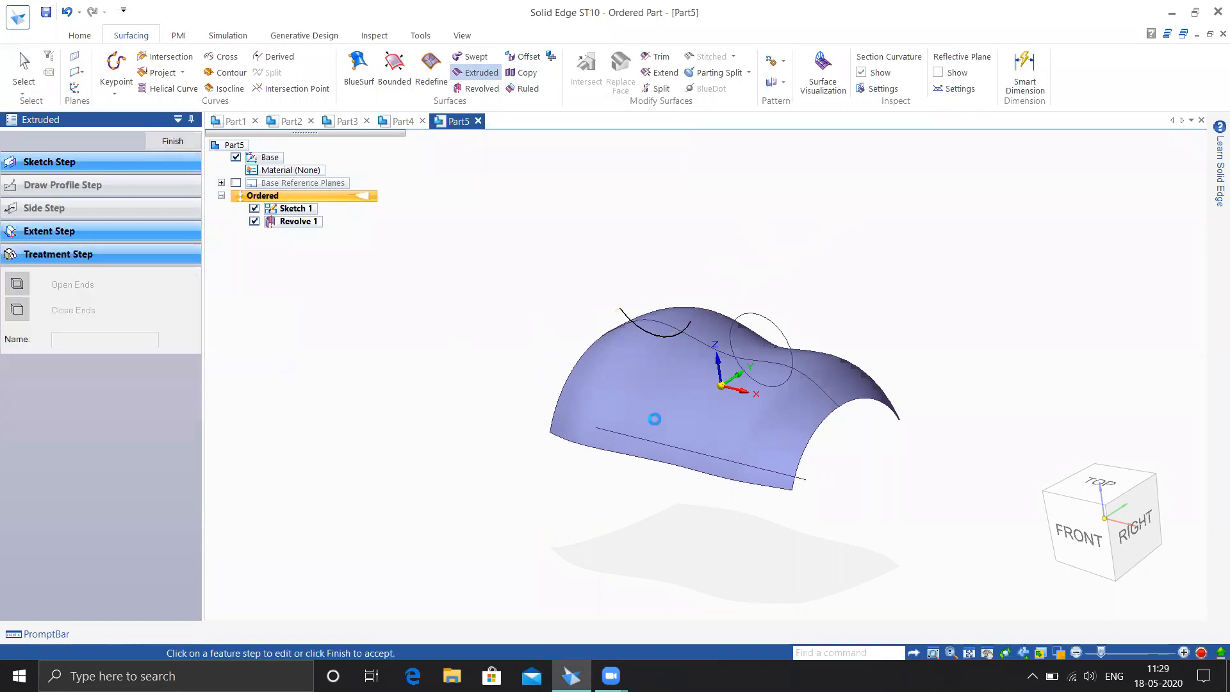
click(172, 142)
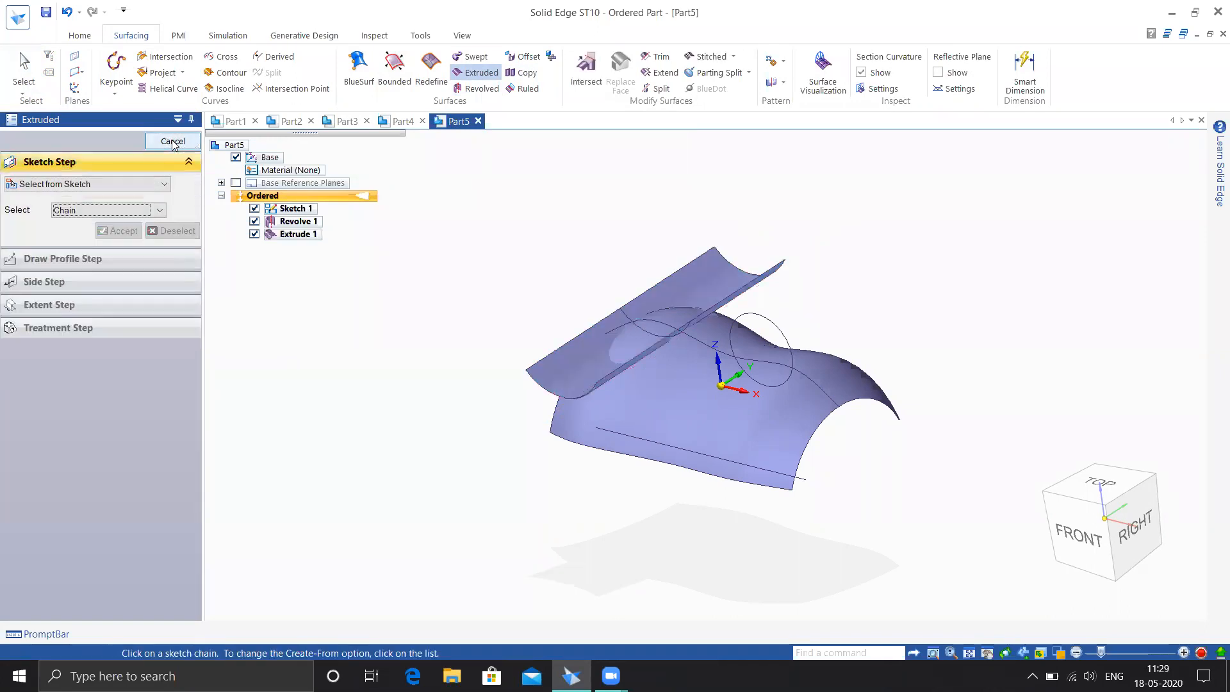
click(173, 142)
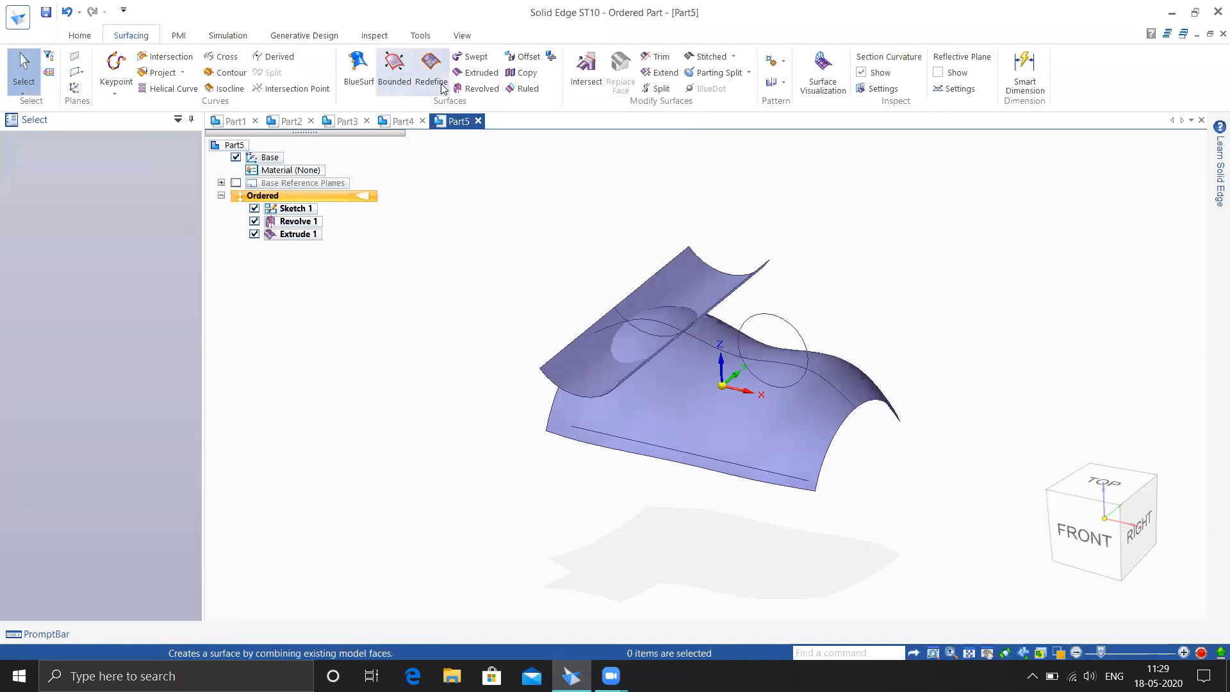
- Extrude the sketched circle symmetrically into an open-ended cylindrical surface passing through the revolved surface
click(480, 75)
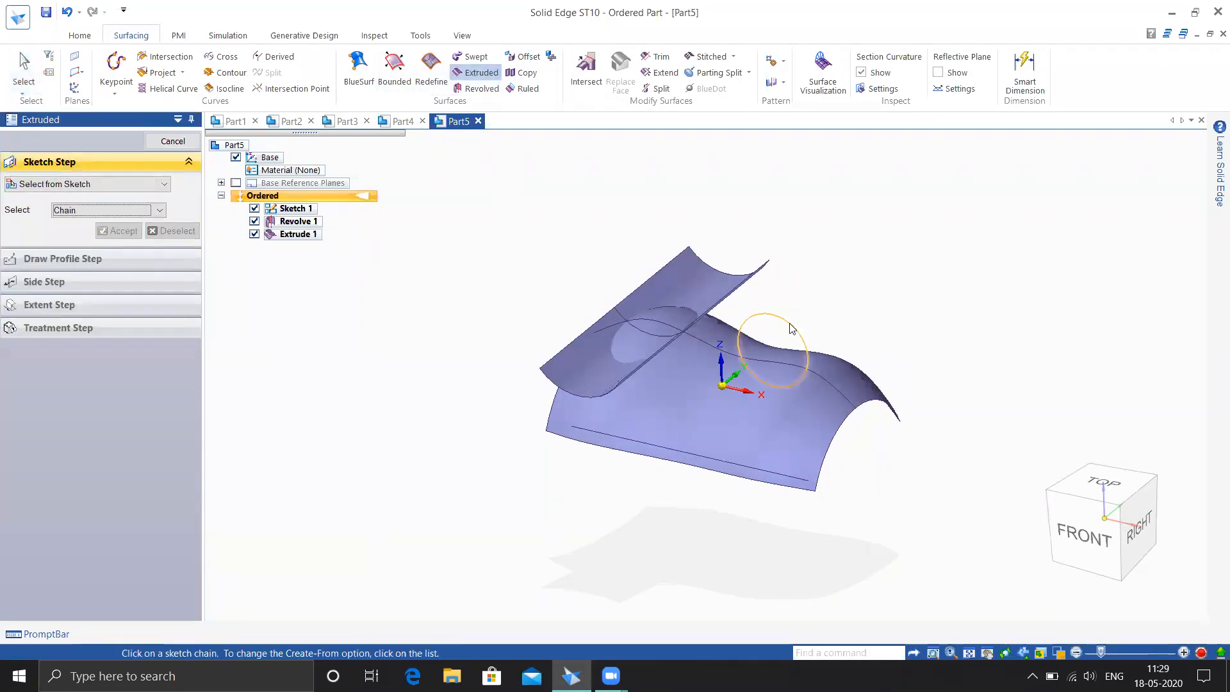
right_click(907, 349)
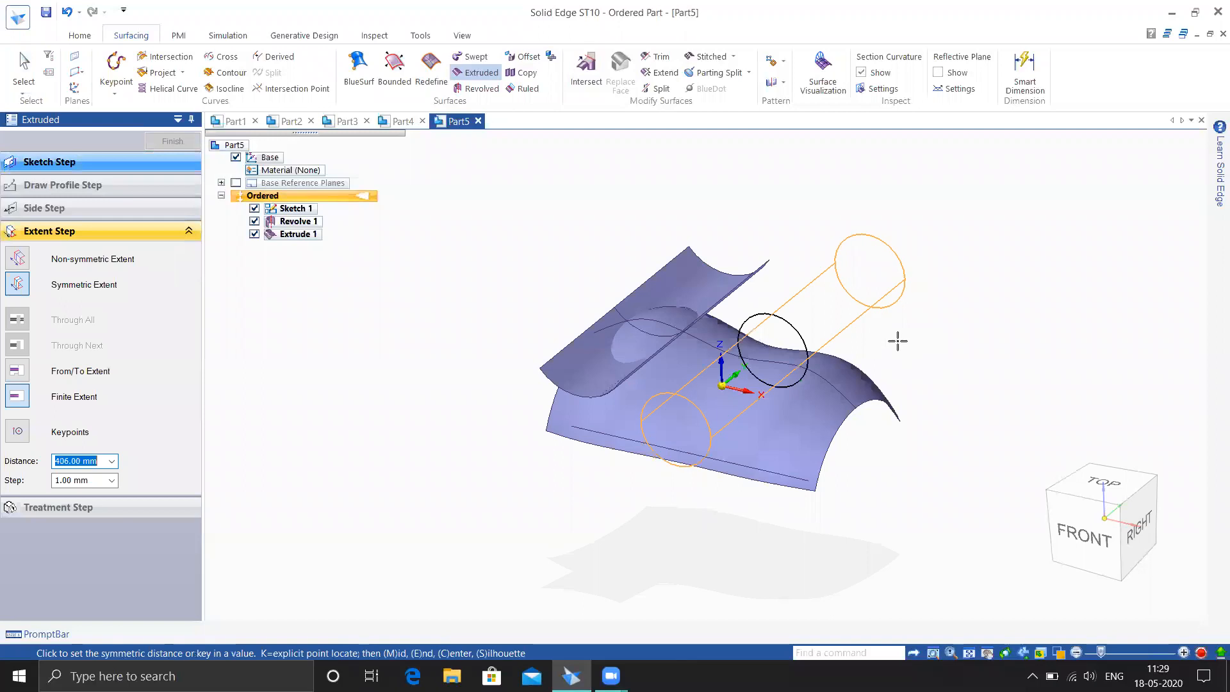
click(871, 348)
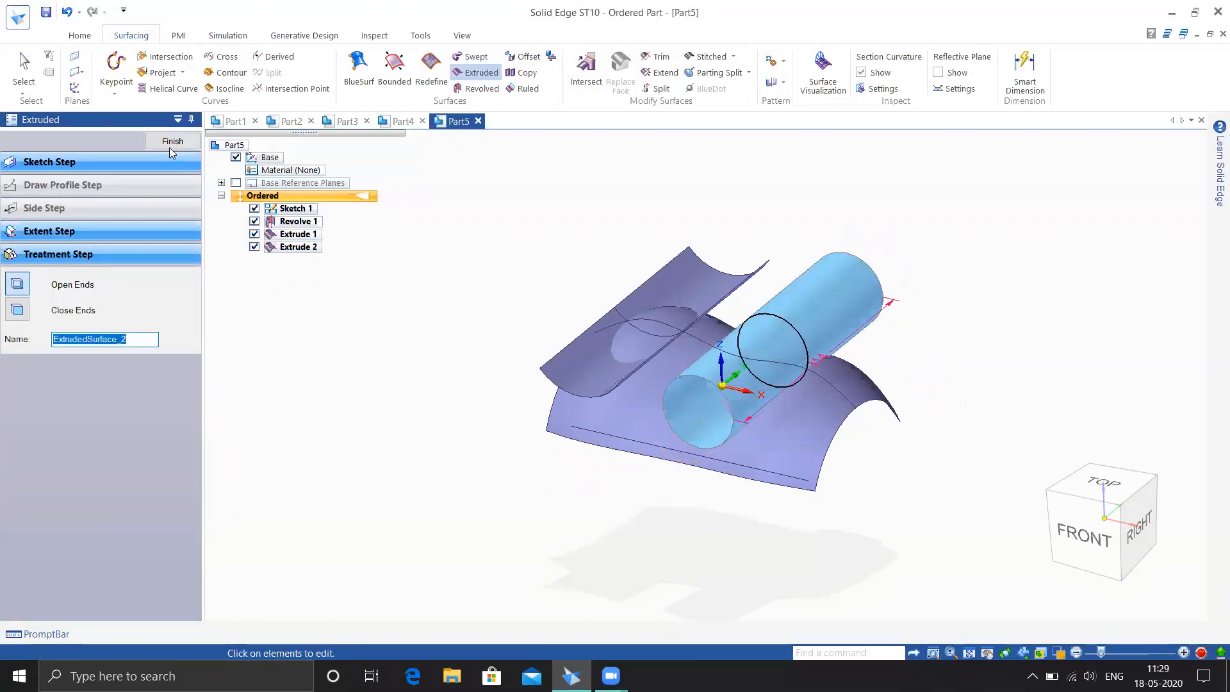
click(171, 143)
key(Escape)
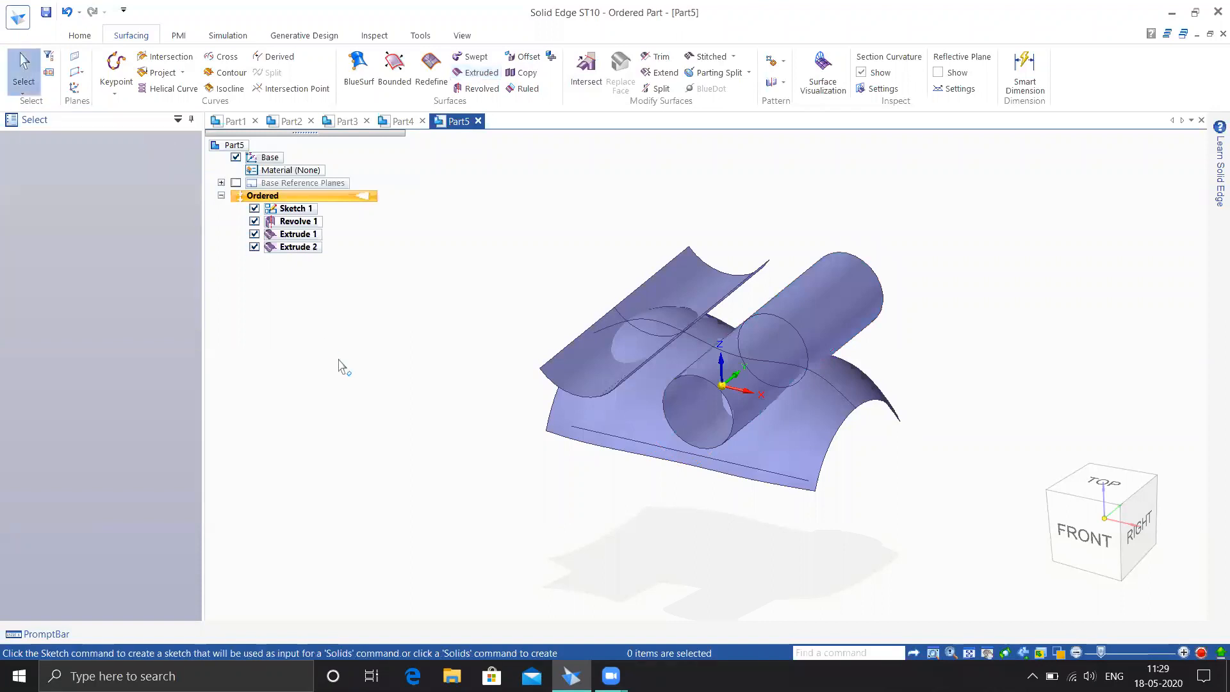
middle_drag(376, 339, 373, 345)
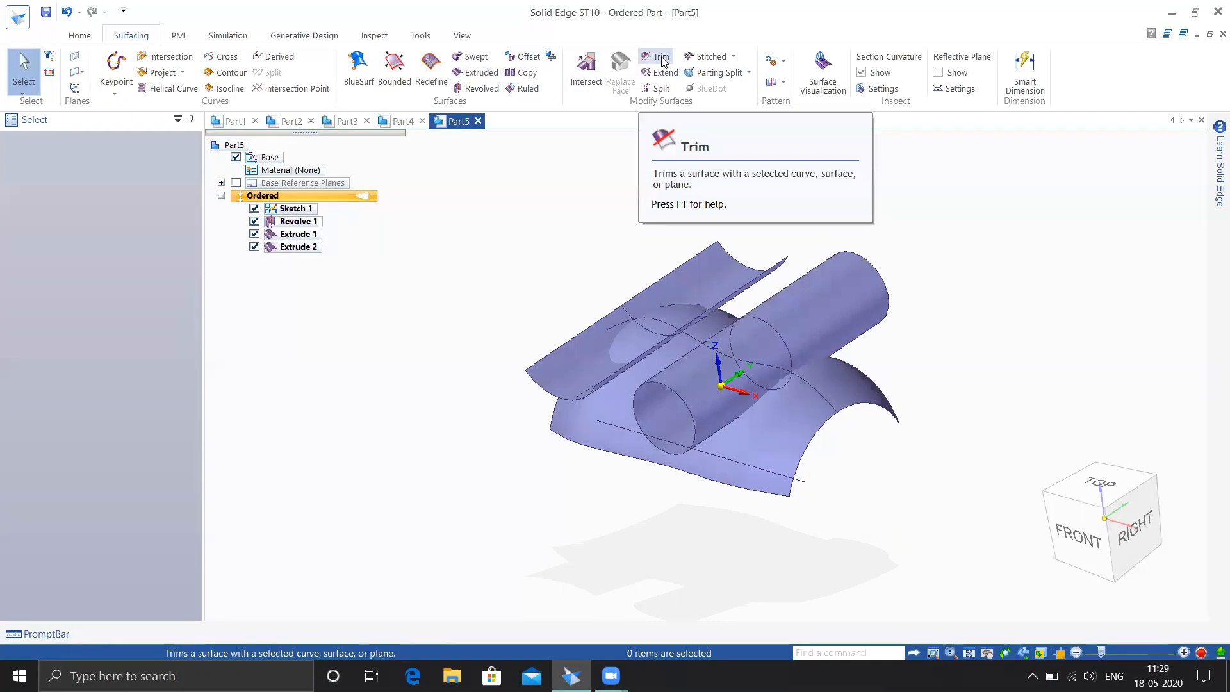
click(589, 68)
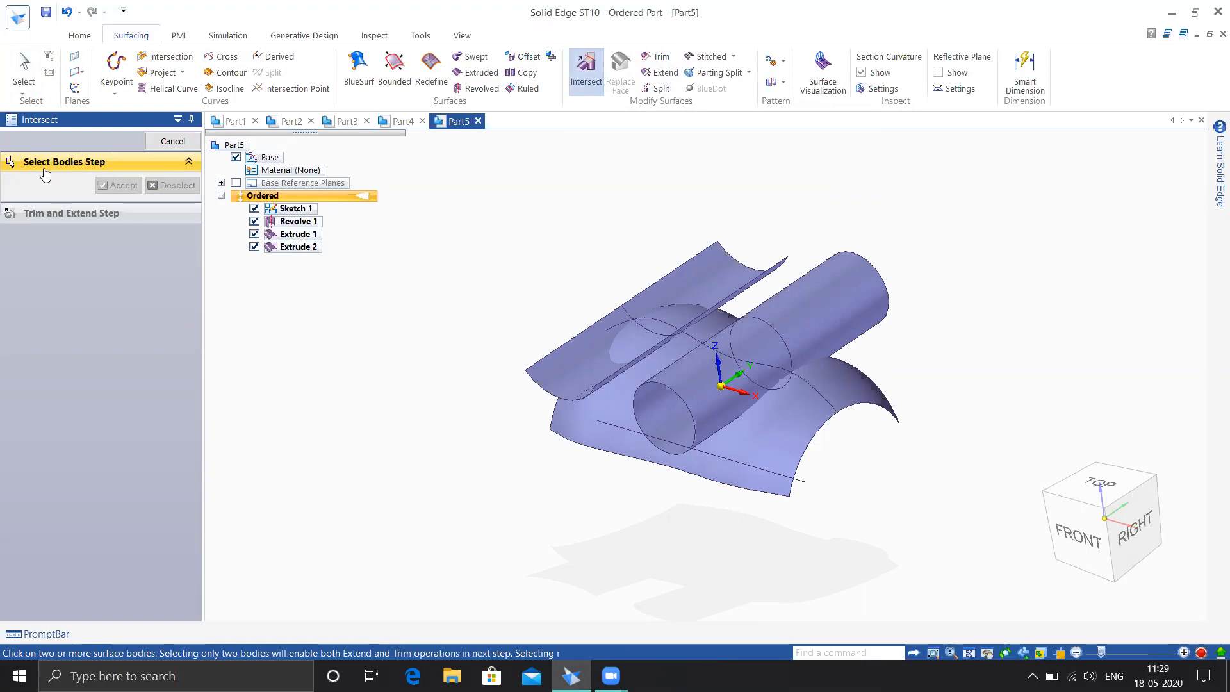
click(604, 399)
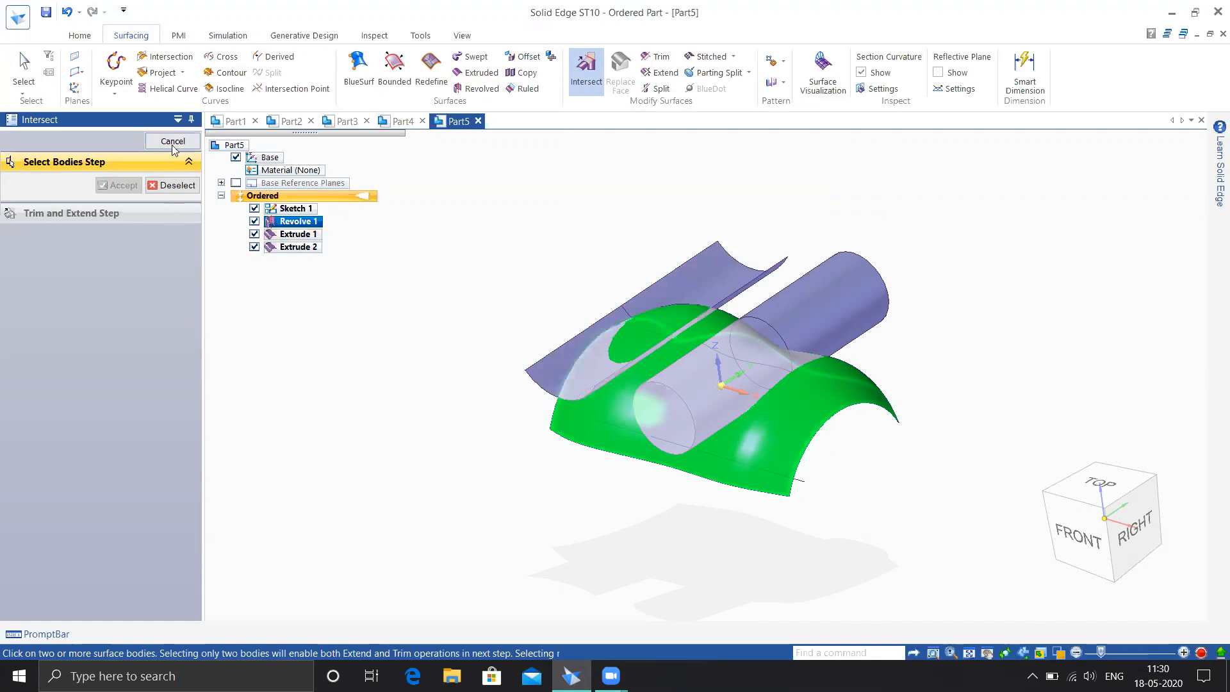
click(717, 396)
middle_drag(656, 563, 828, 370)
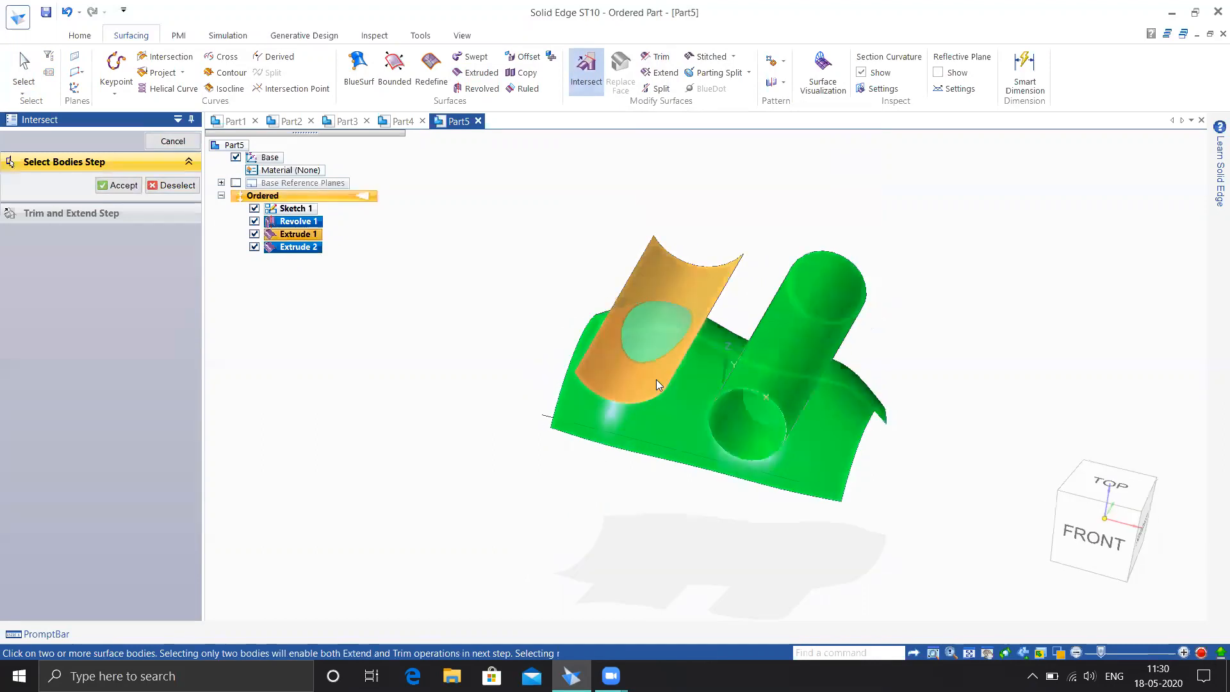
key(Escape)
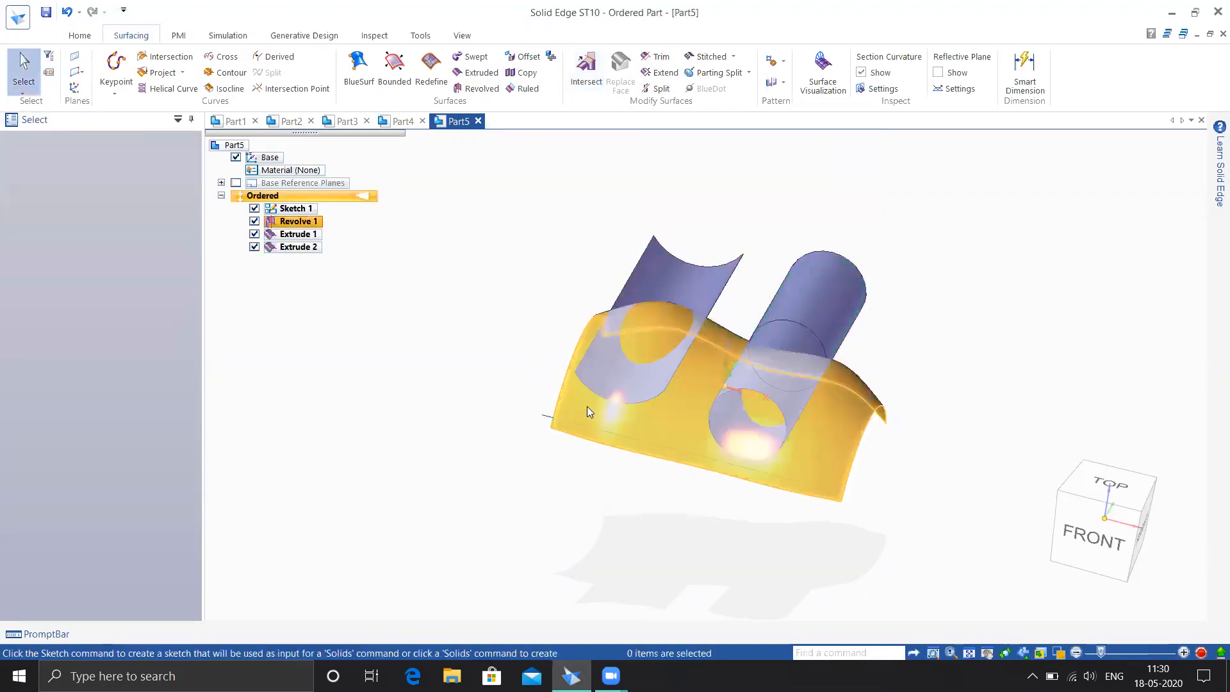
middle_drag(474, 401, 448, 390)
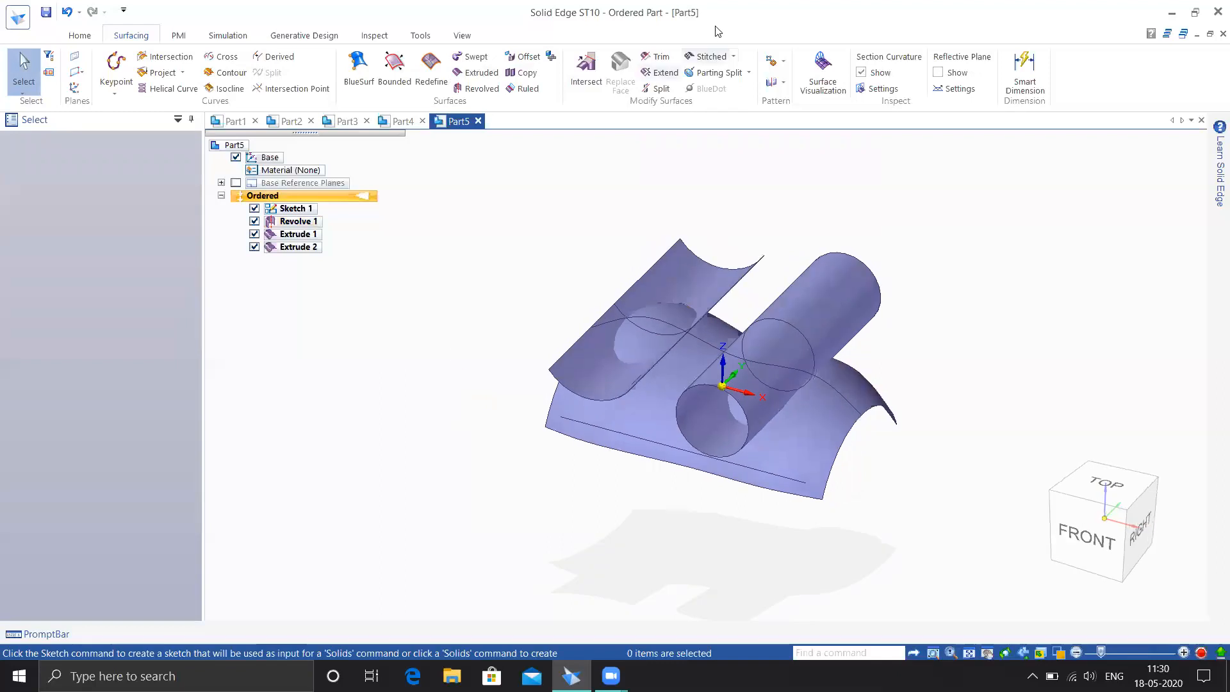
click(656, 57)
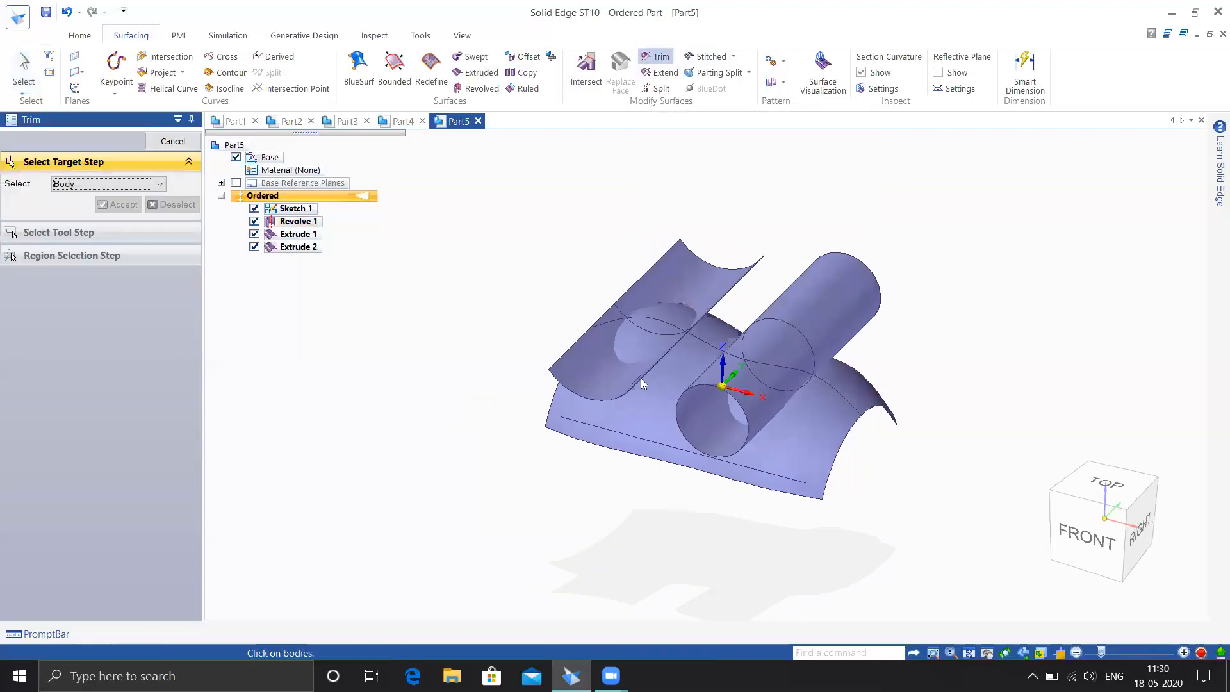
middle_drag(443, 393, 429, 384)
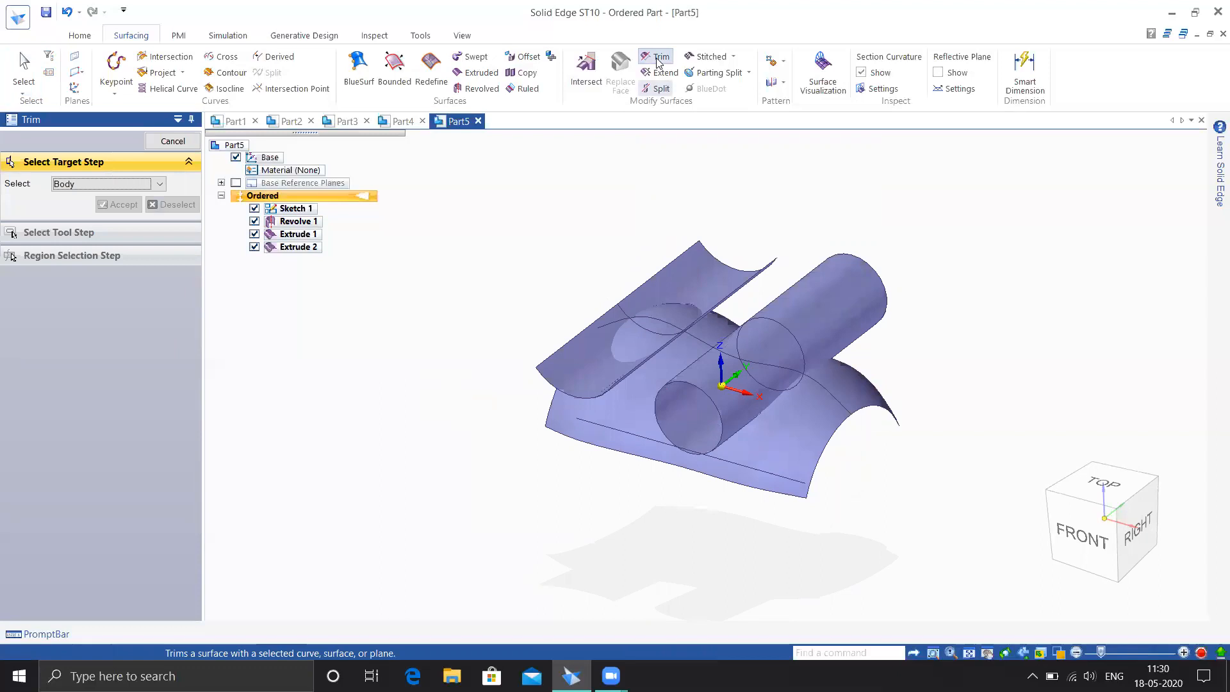
click(629, 400)
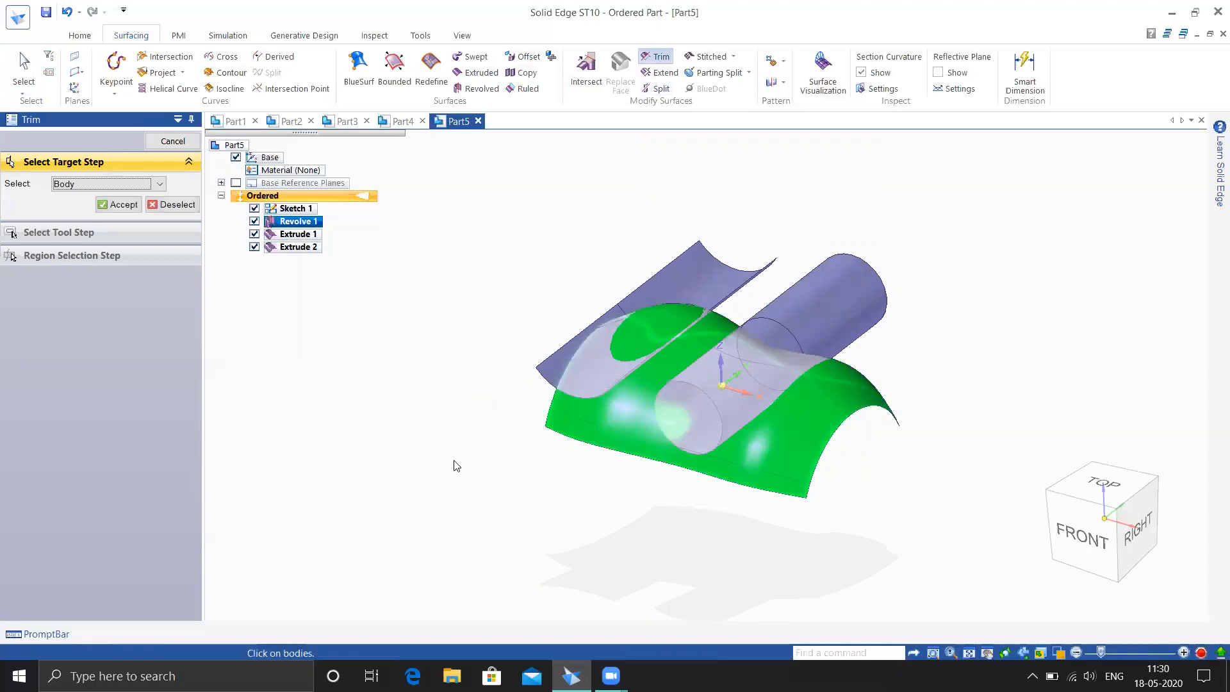
right_click(435, 423)
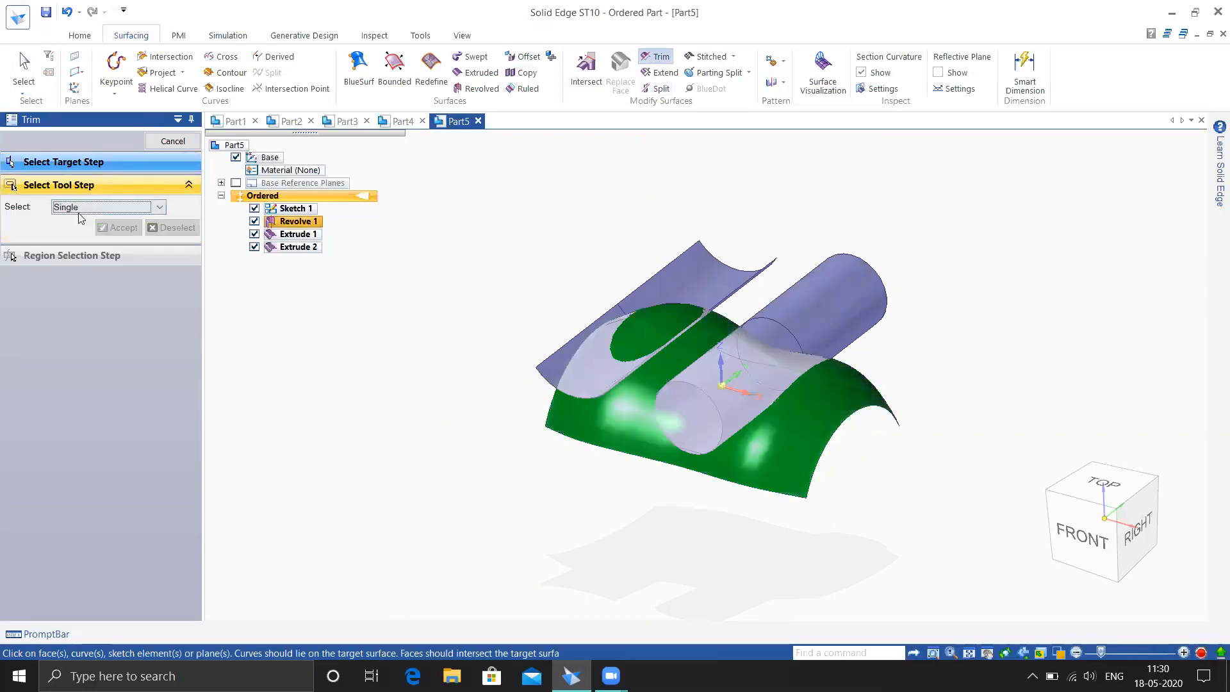
click(671, 291)
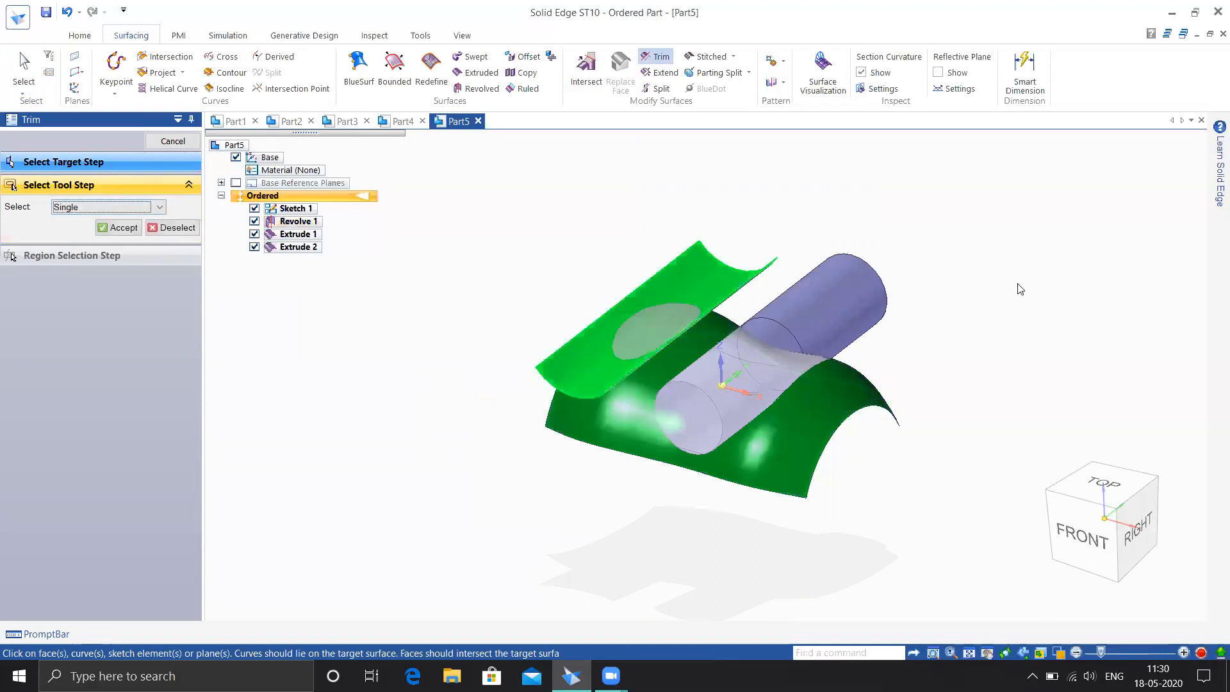
scroll(647, 358, up, 5)
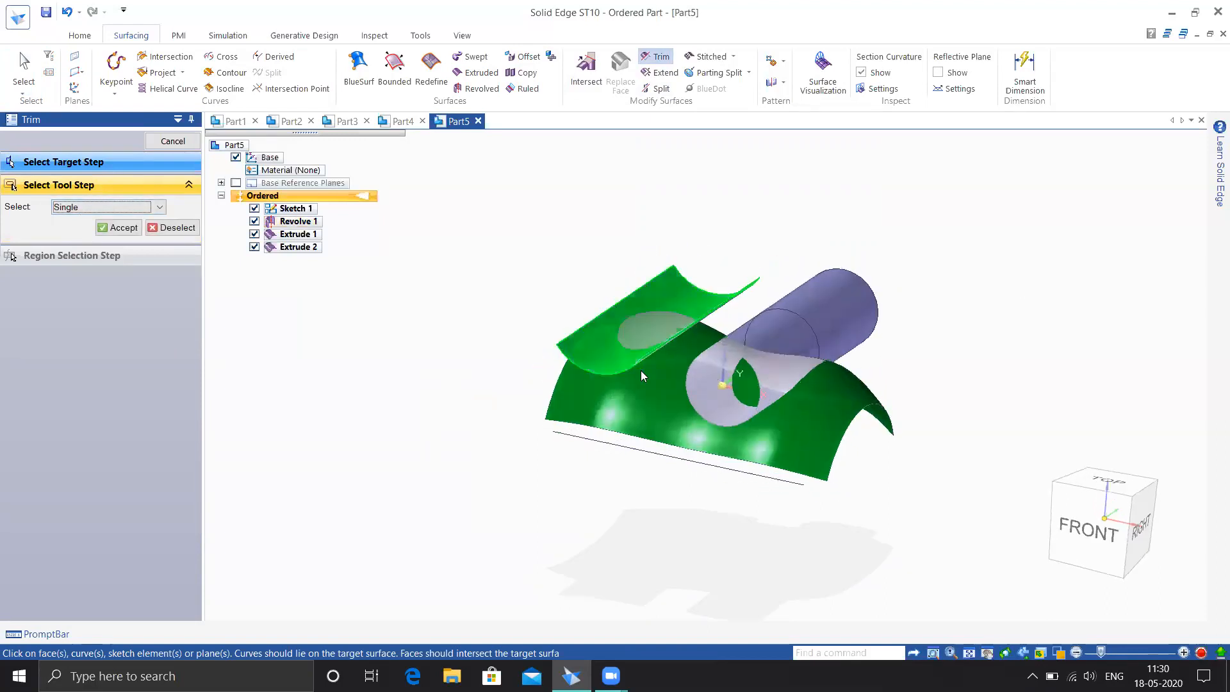
click(102, 228)
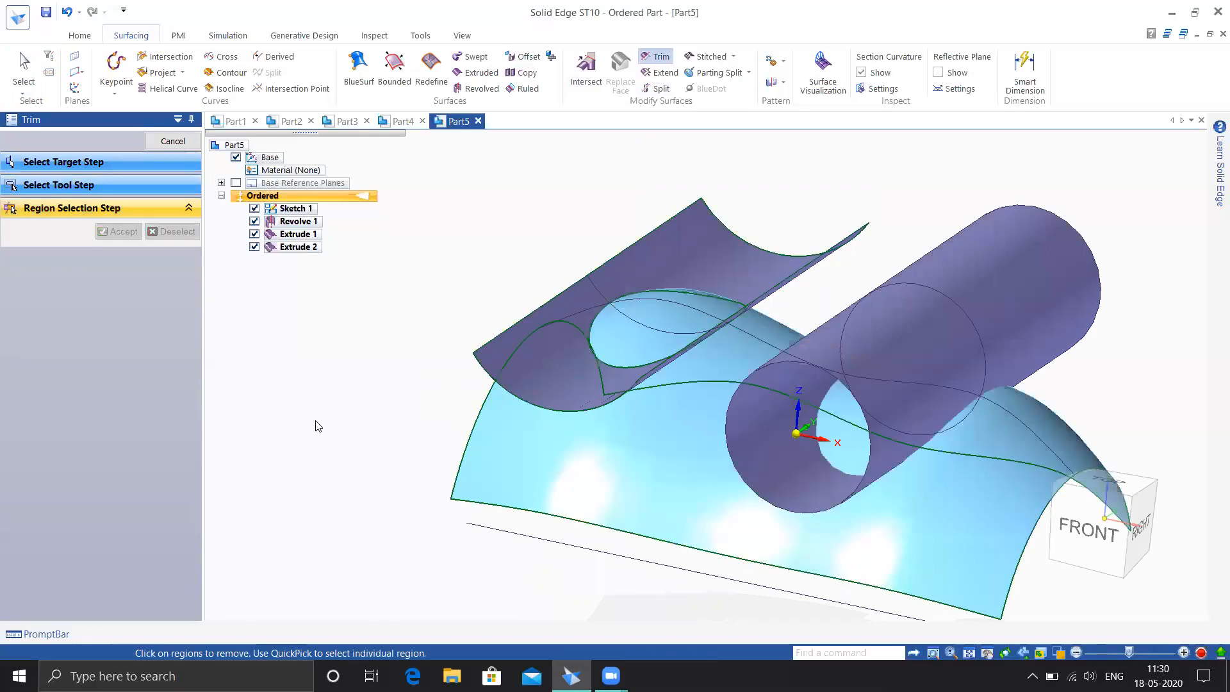
middle_drag(375, 353, 364, 372)
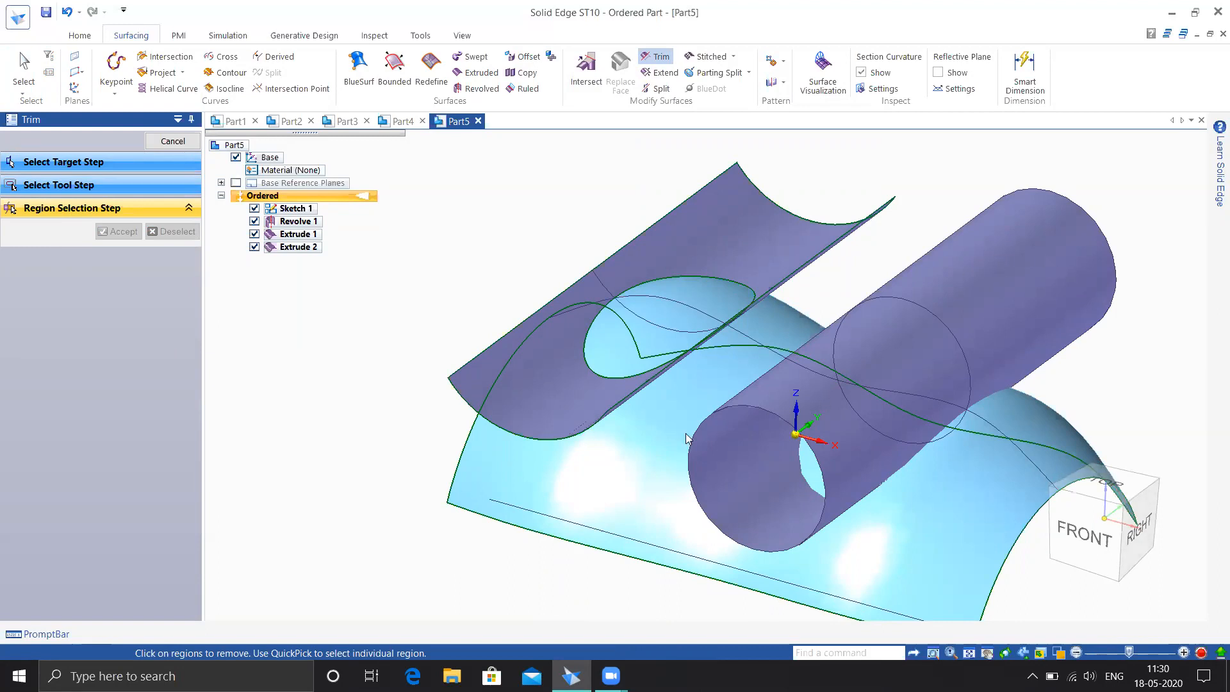
click(172, 141)
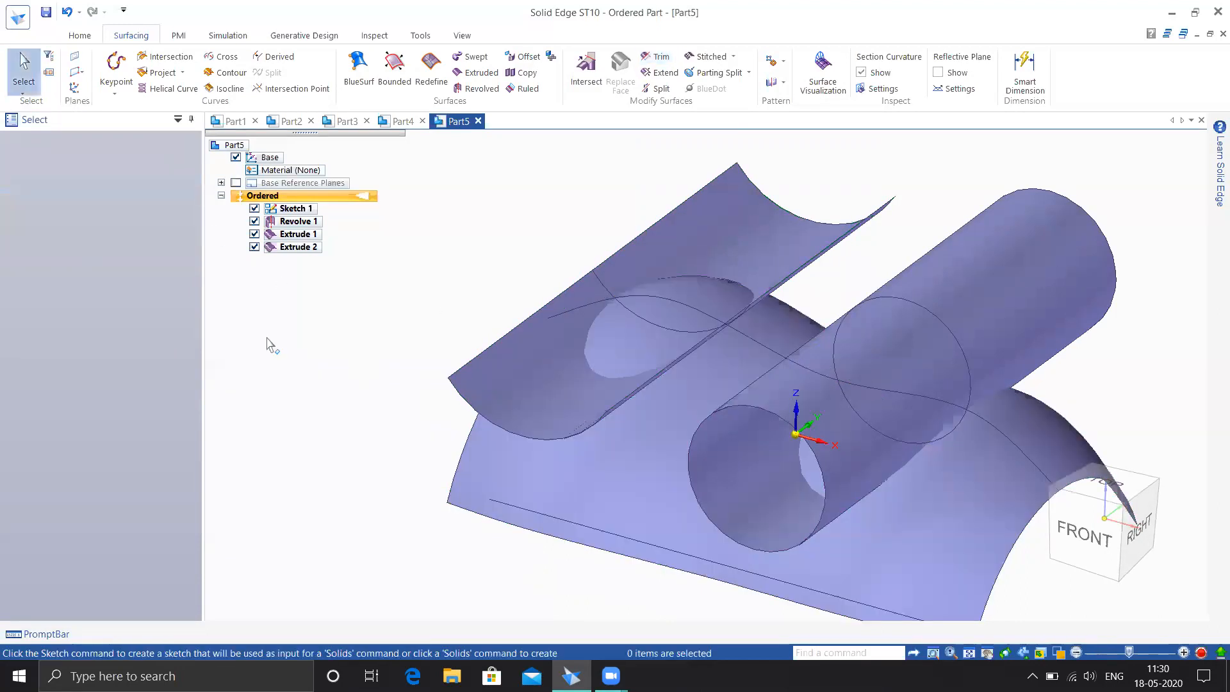
- Hide the cylindrical extruded surface and the sketch, leaving only the revolved surface and the arc-shaped extruded surface shown
click(255, 247)
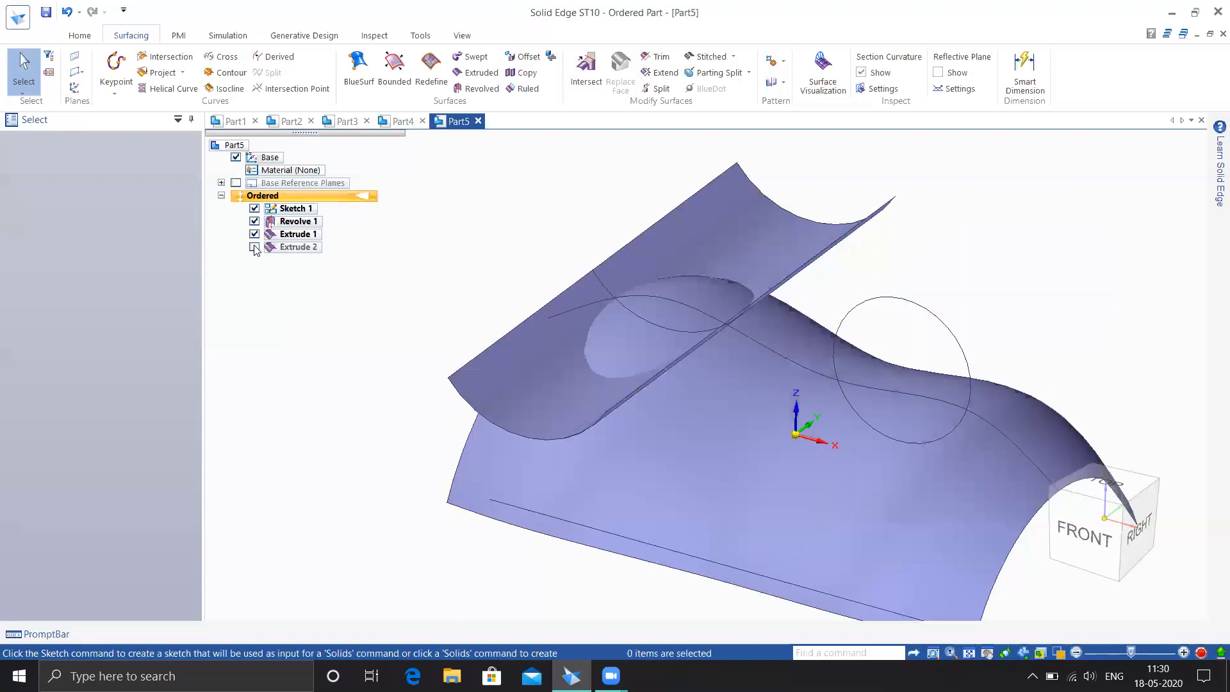
click(254, 209)
mouse_move(414, 264)
middle_down()
mouse_move(444, 253)
mouse_move(432, 254)
middle_up()
- Start a Trim with the revolved surface as the target body and the arc-shaped extruded surface as the cutting tool
click(657, 59)
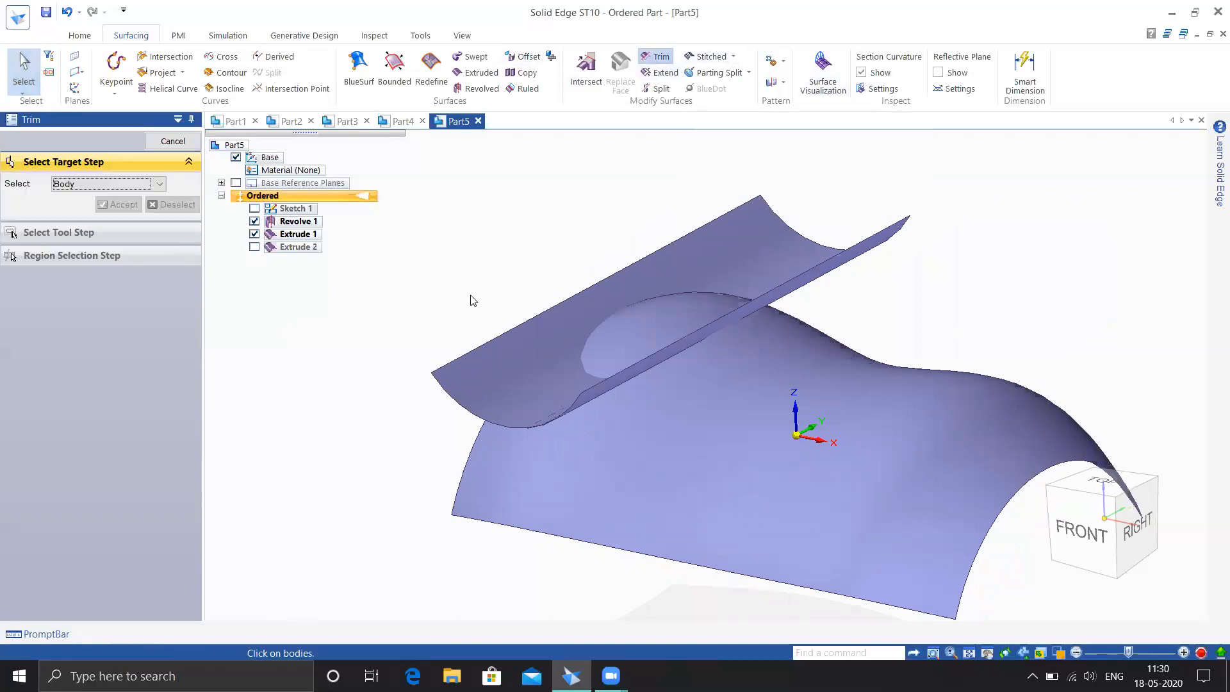
click(633, 417)
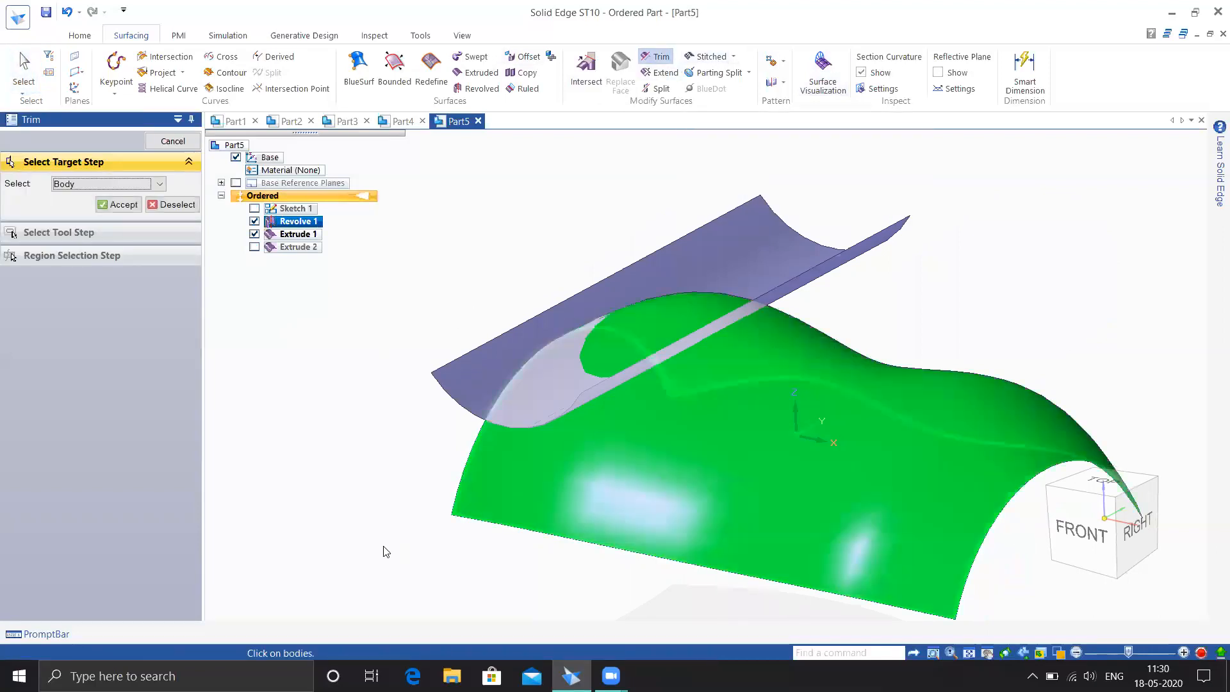
right_click(276, 381)
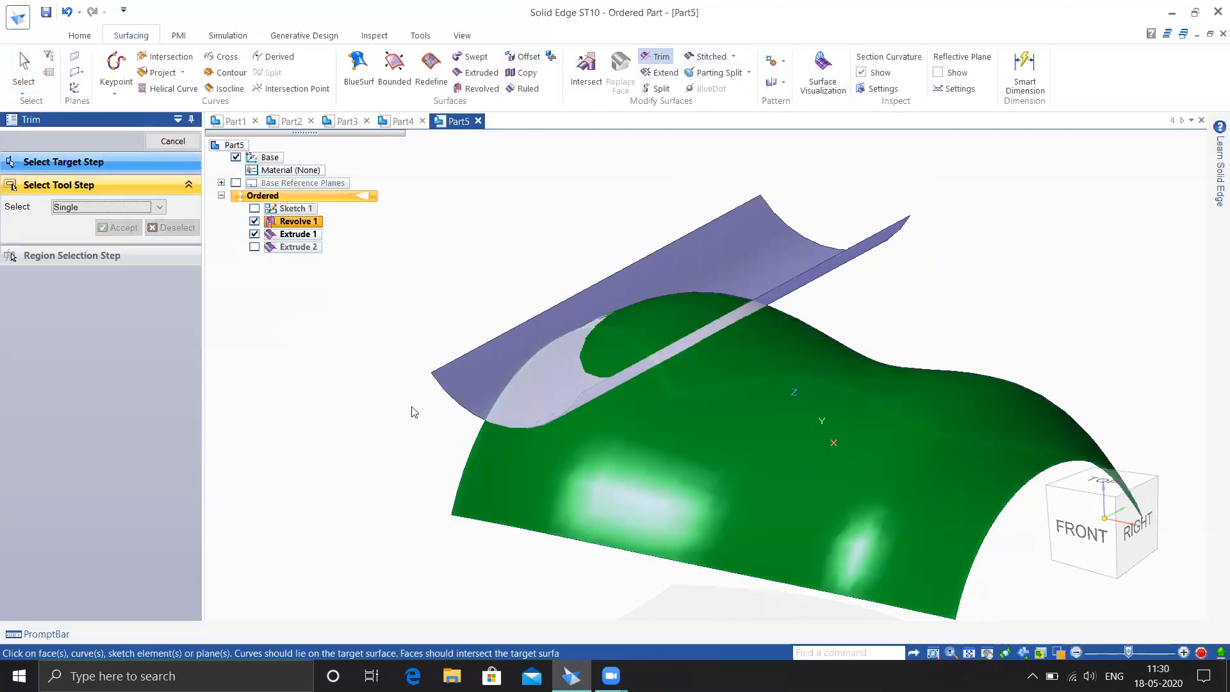
click(511, 353)
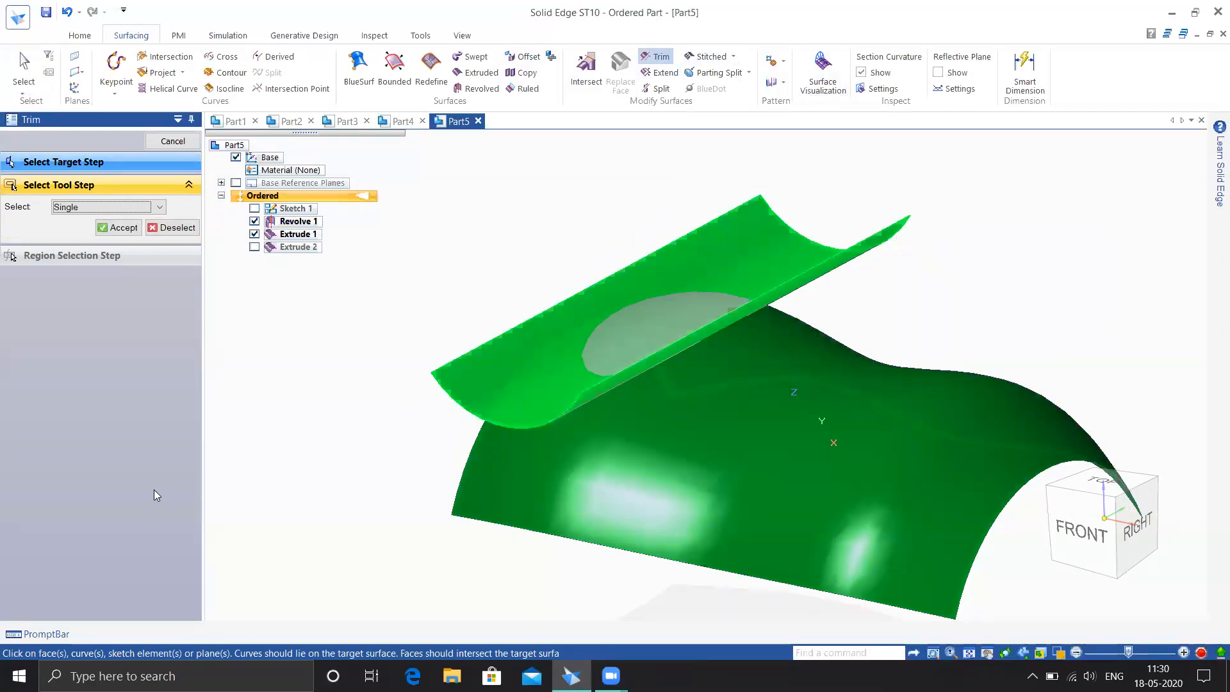
middle_drag(315, 354, 289, 383)
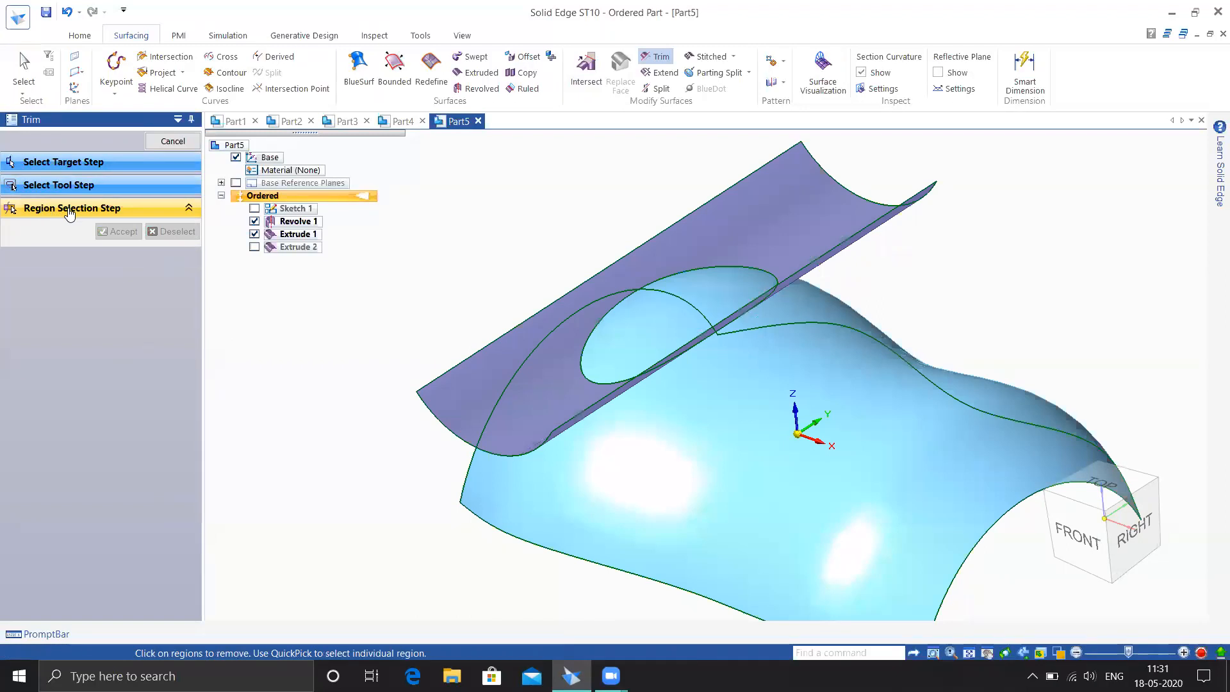
click(84, 213)
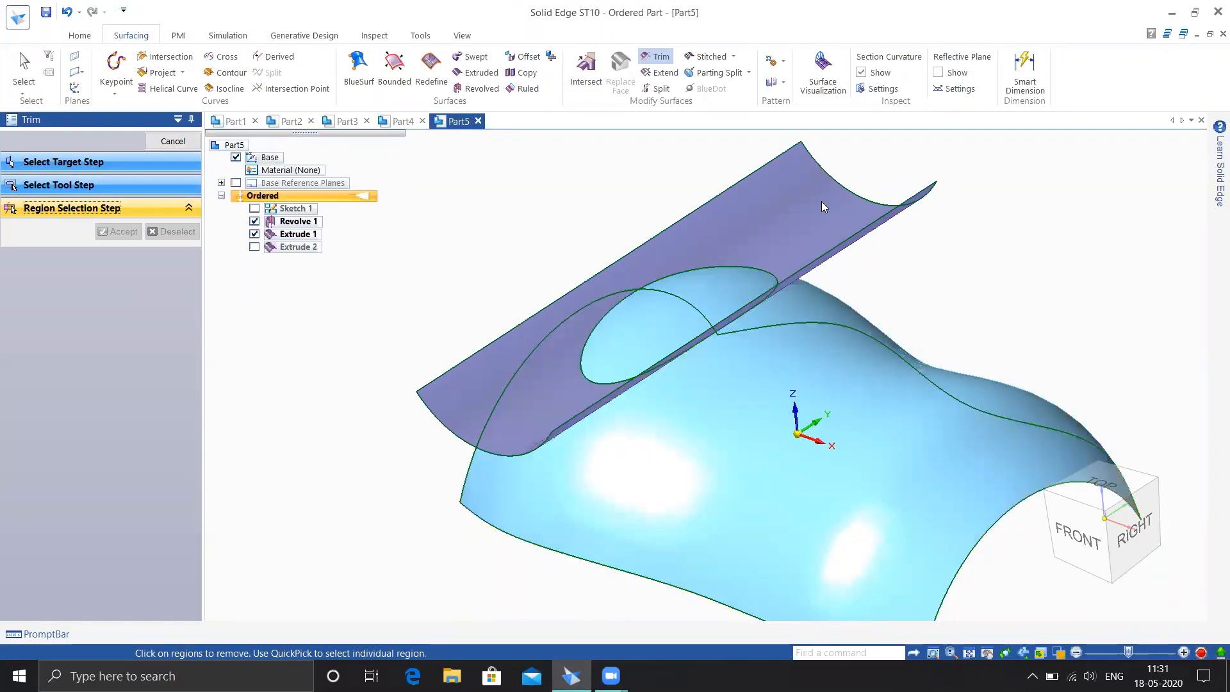
- Try marking regions of the revolved surface for removal, beginning with the one outside the extruded trough, and clear the region selection
middle_drag(919, 269, 905, 337)
middle_drag(871, 418, 692, 521)
middle_drag(621, 296, 600, 498)
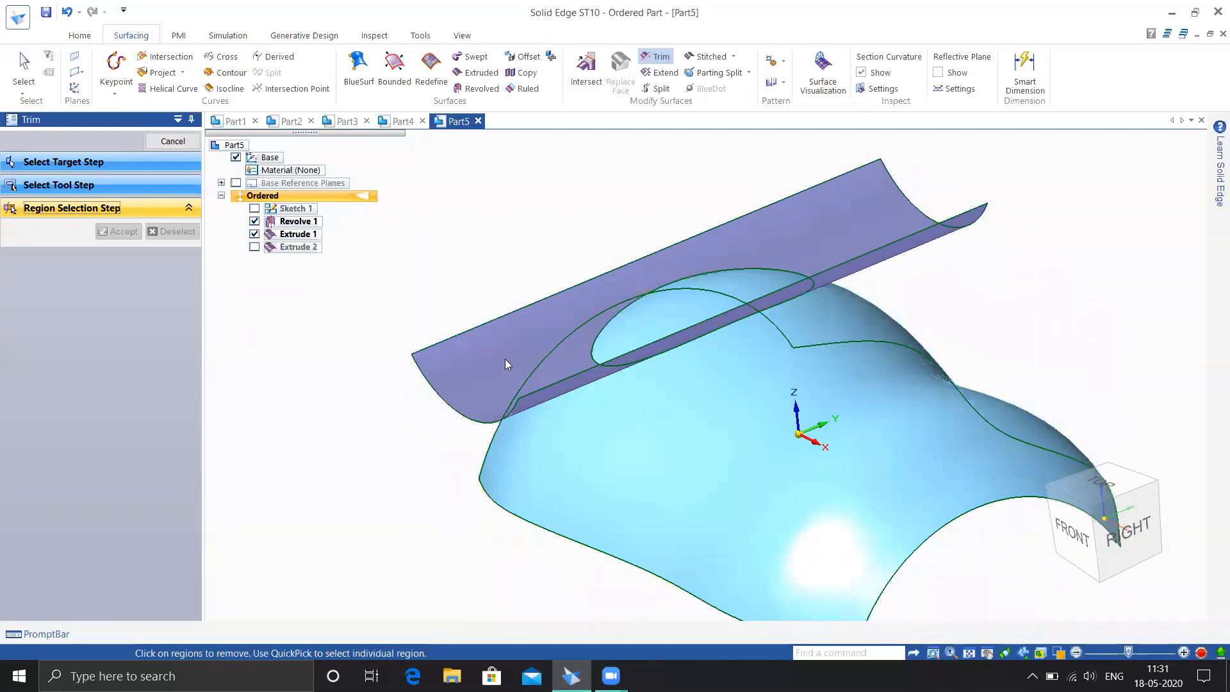
click(551, 474)
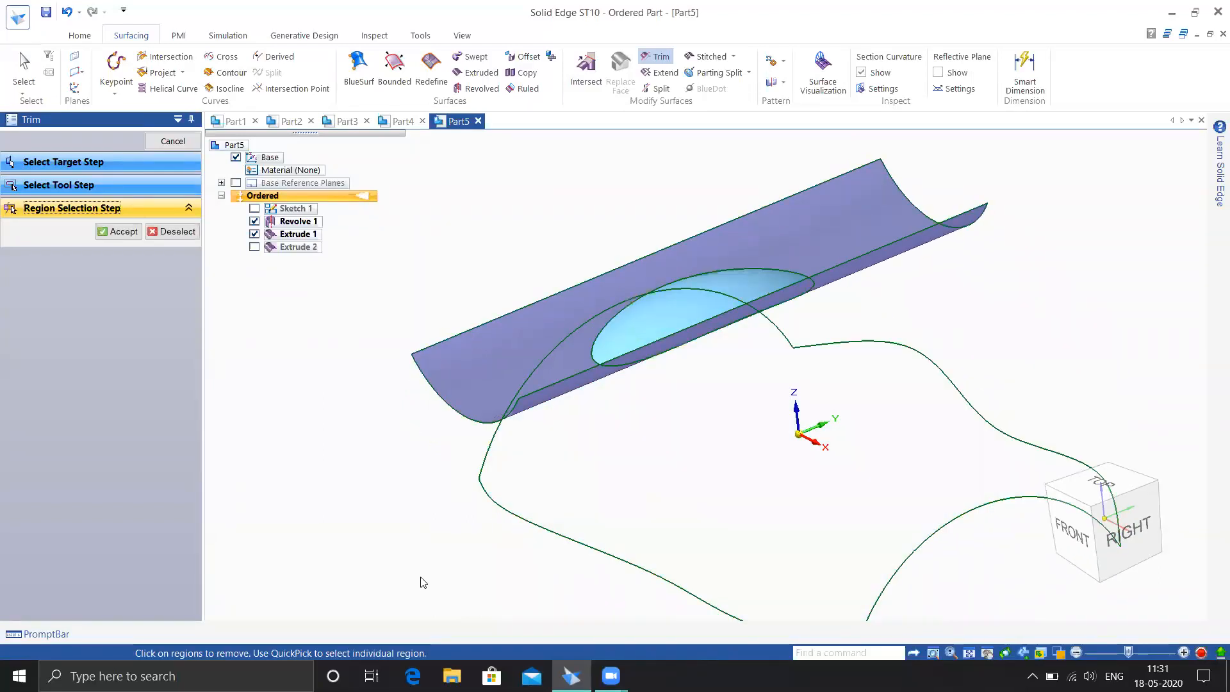
middle_drag(401, 417, 708, 390)
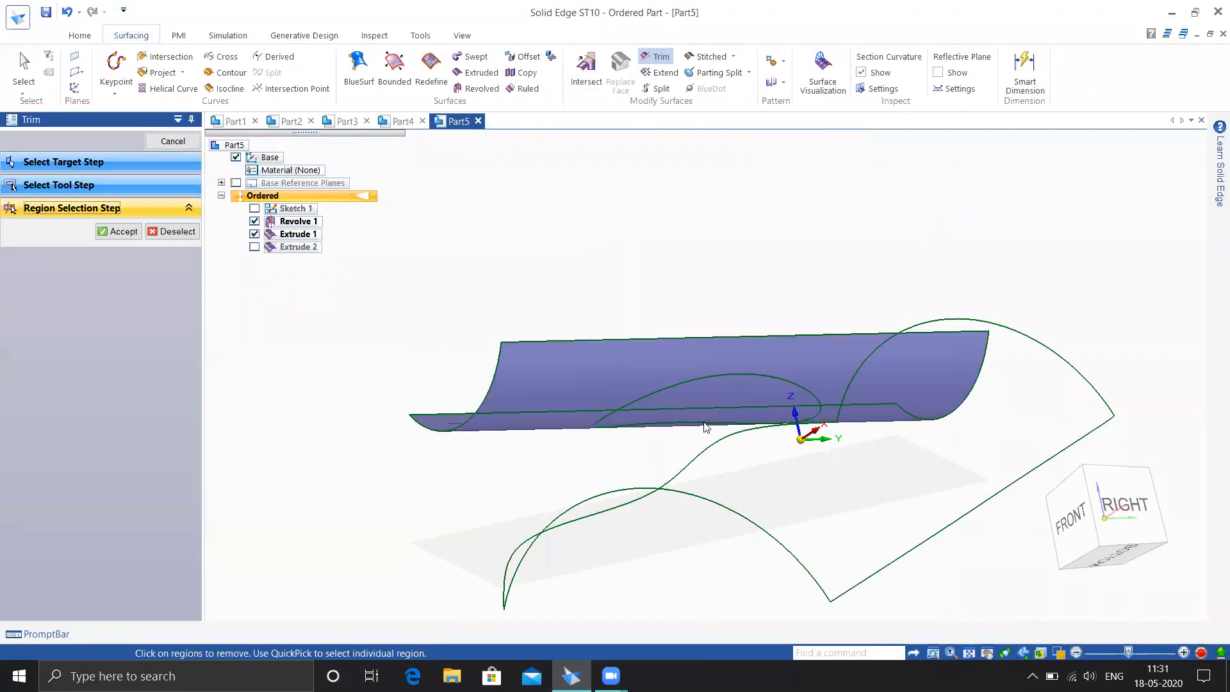
click(686, 532)
middle_drag(691, 521, 695, 425)
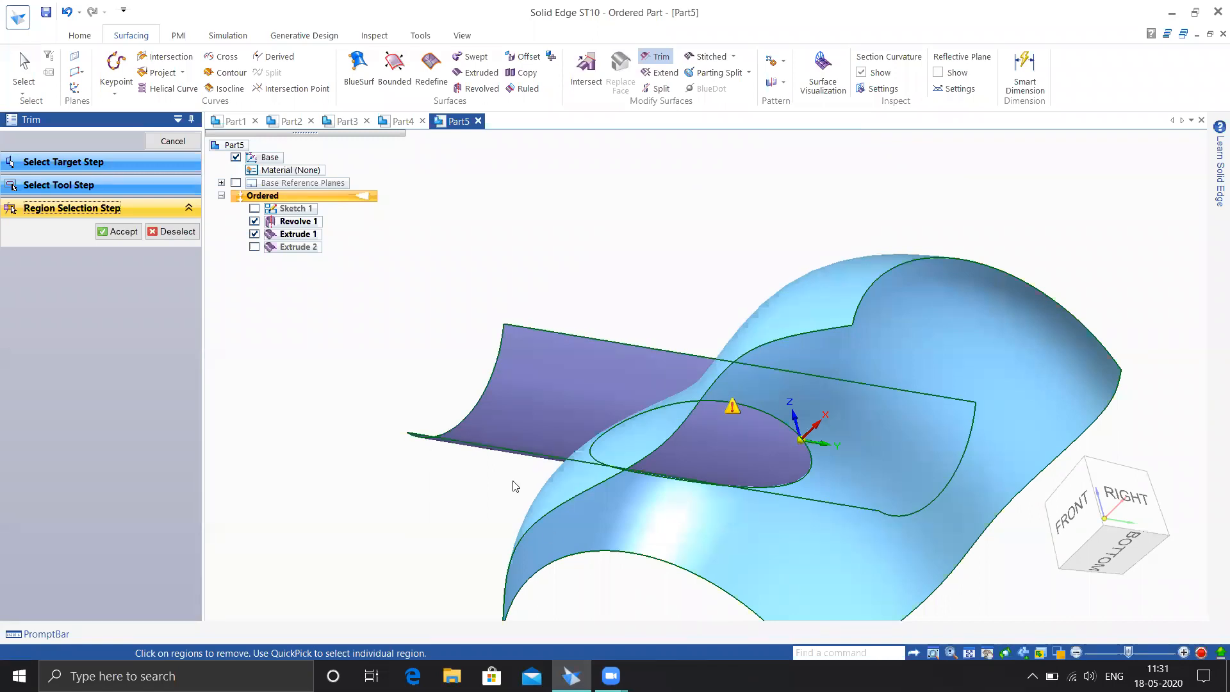
click(172, 231)
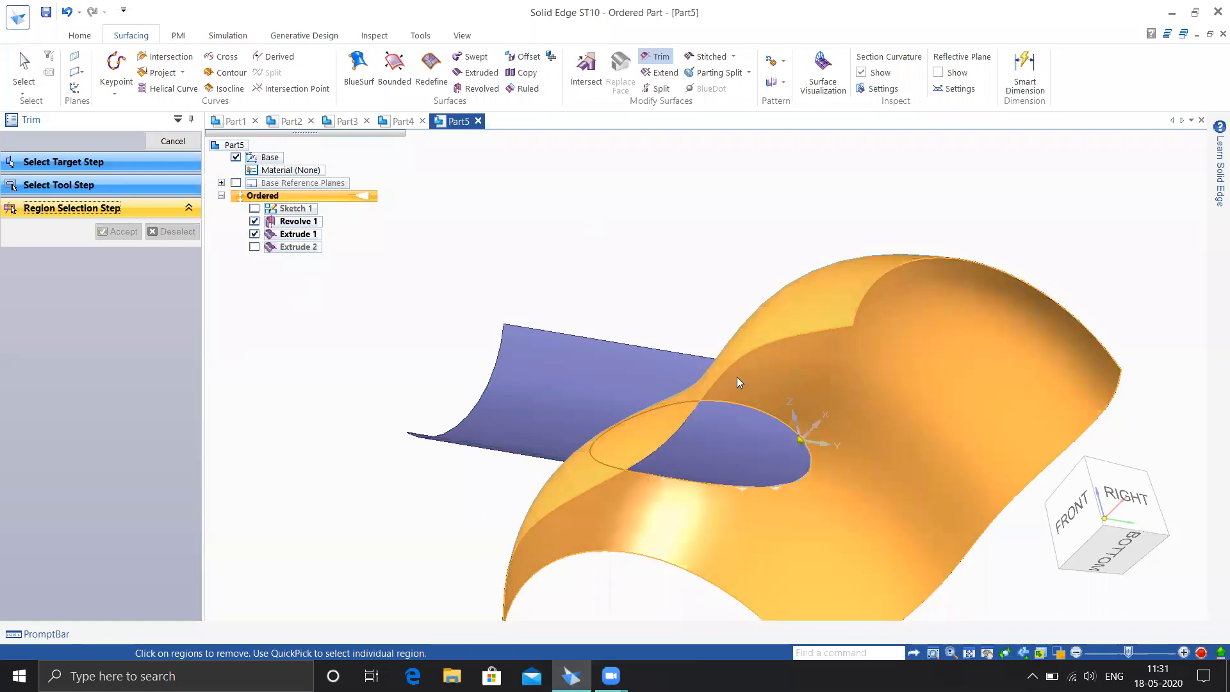
- Mark the large region of the revolved surface outside the intersection loop for removal and inspect the remaining cap from several angles
click(806, 340)
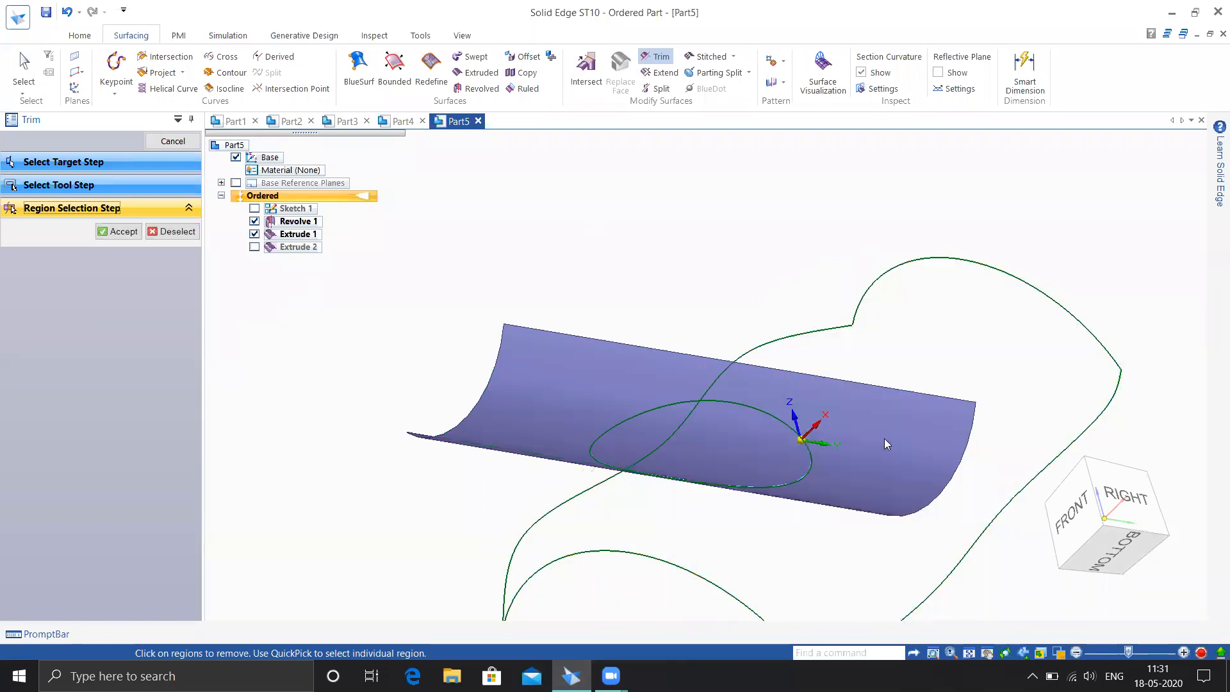
middle_drag(709, 314, 723, 401)
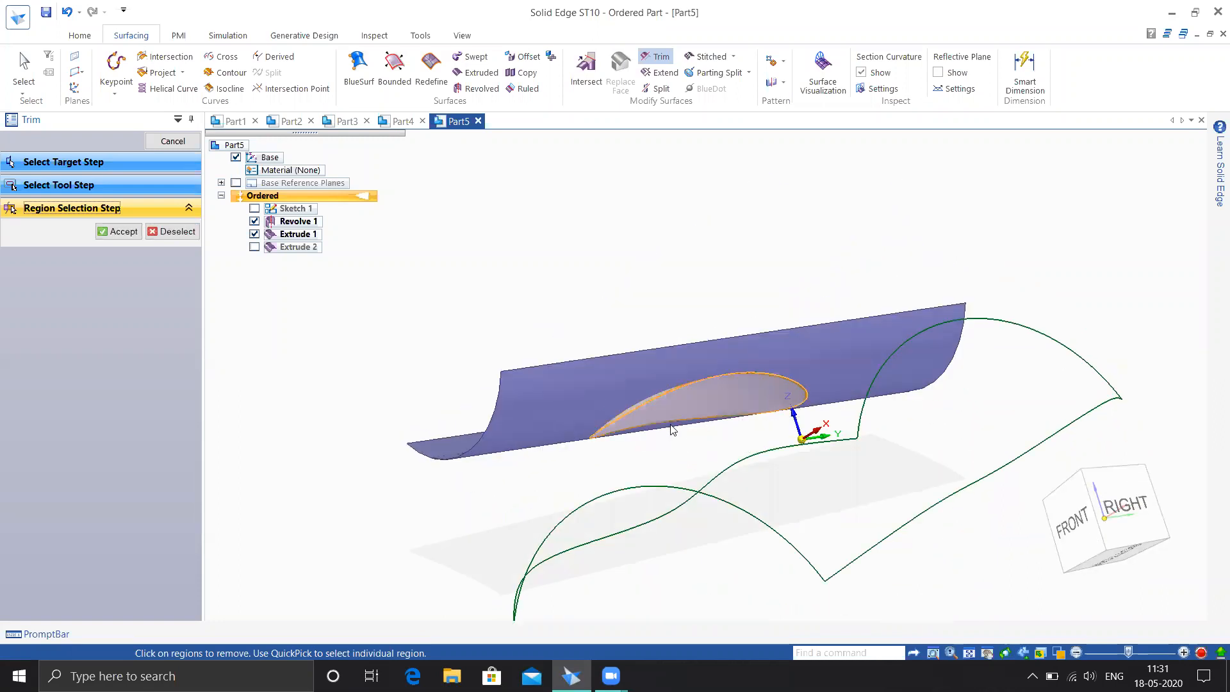
scroll(660, 421, up, 3)
scroll(651, 383, up, 2)
middle_drag(656, 387, 655, 444)
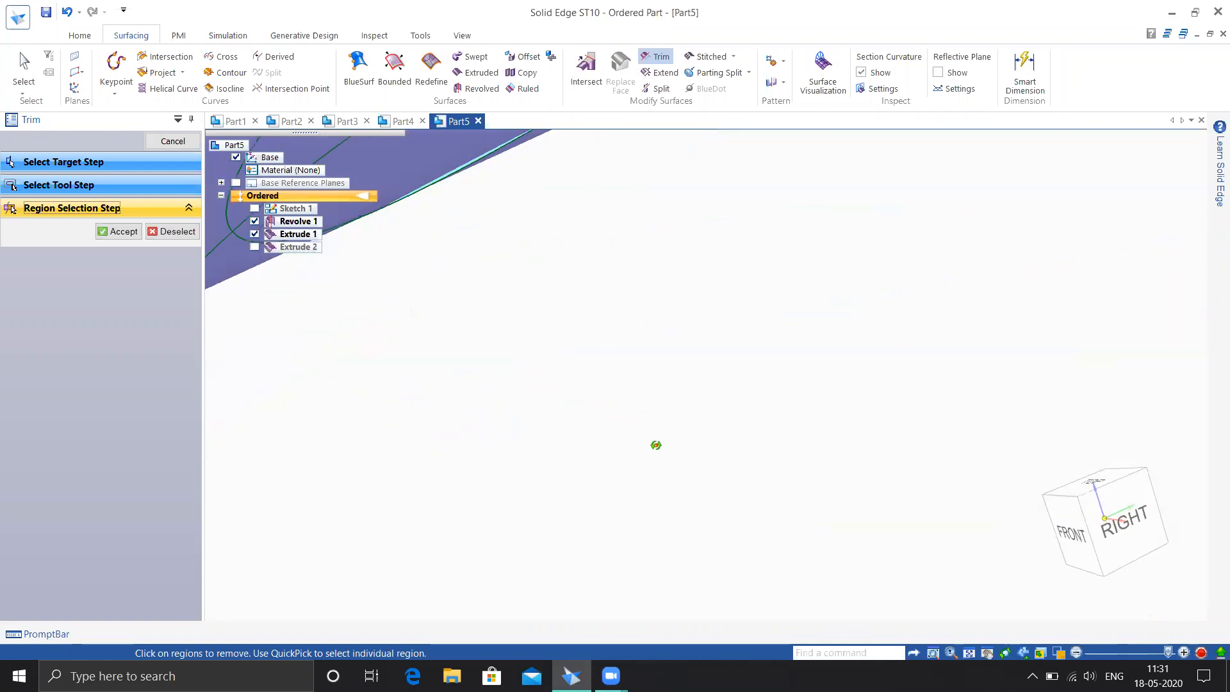
scroll(724, 437, down, 6)
middle_drag(788, 428, 814, 440)
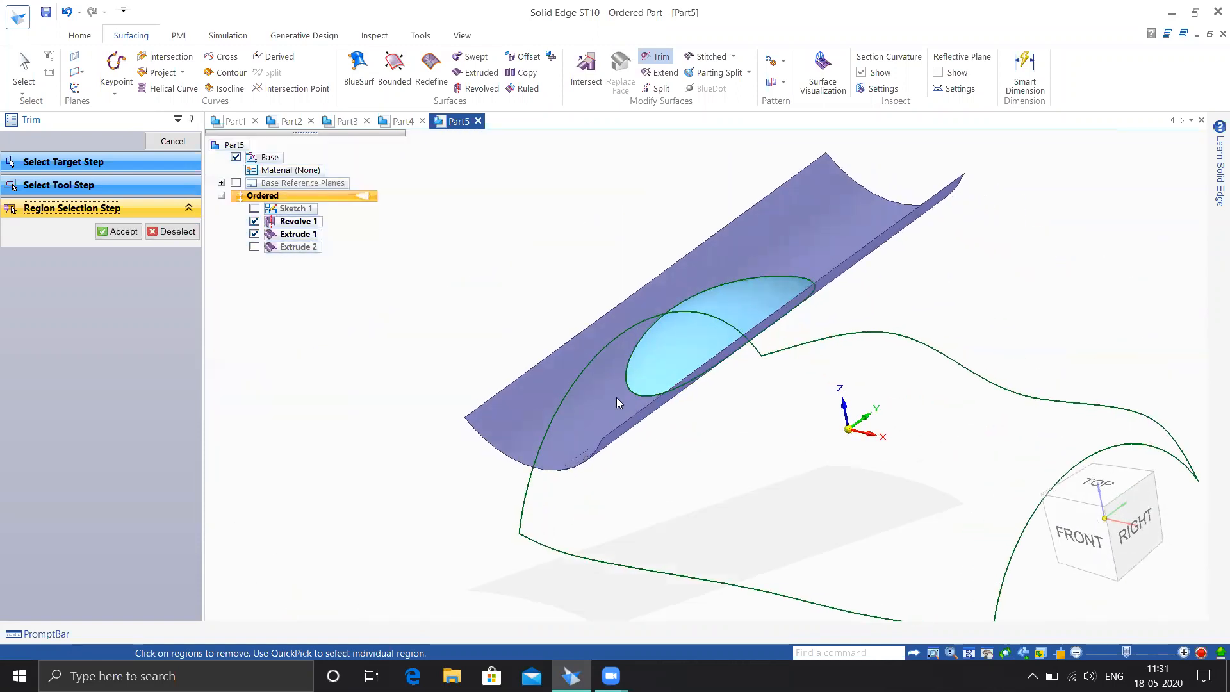
middle_drag(736, 440, 680, 391)
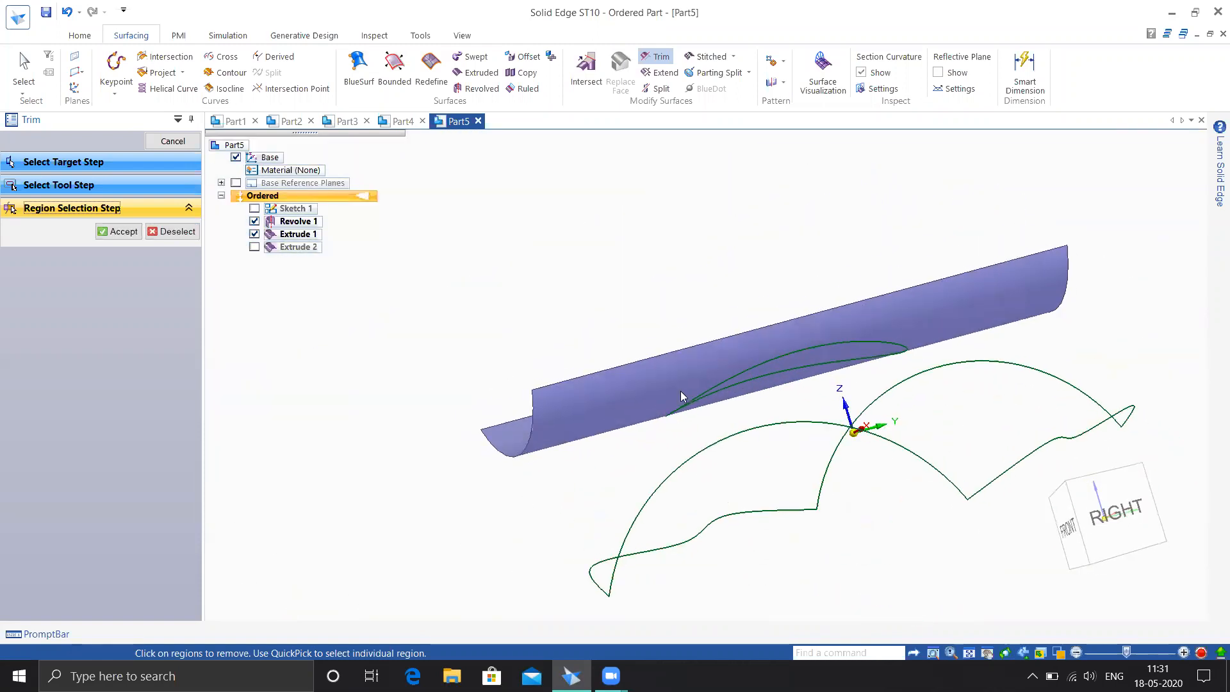
- Try switching the revolved surface's removal regions between the area outside the intersection loop and the area inside it, and clear the region selection
click(779, 380)
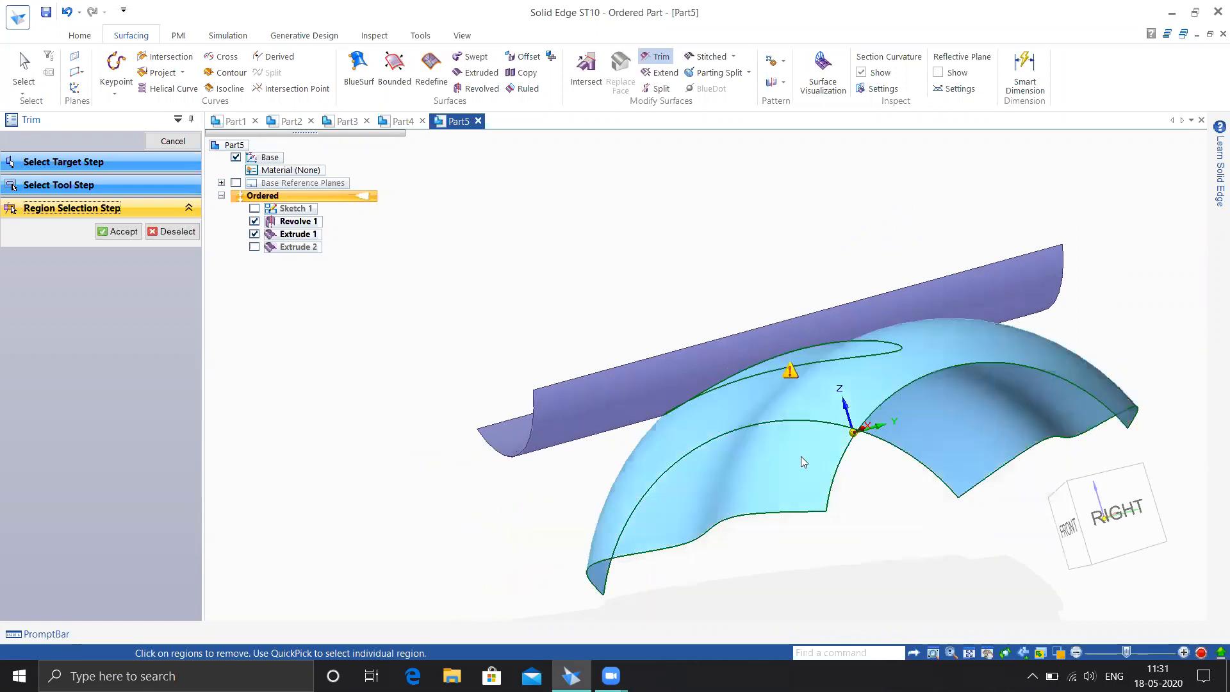
middle_drag(772, 438, 813, 472)
click(740, 364)
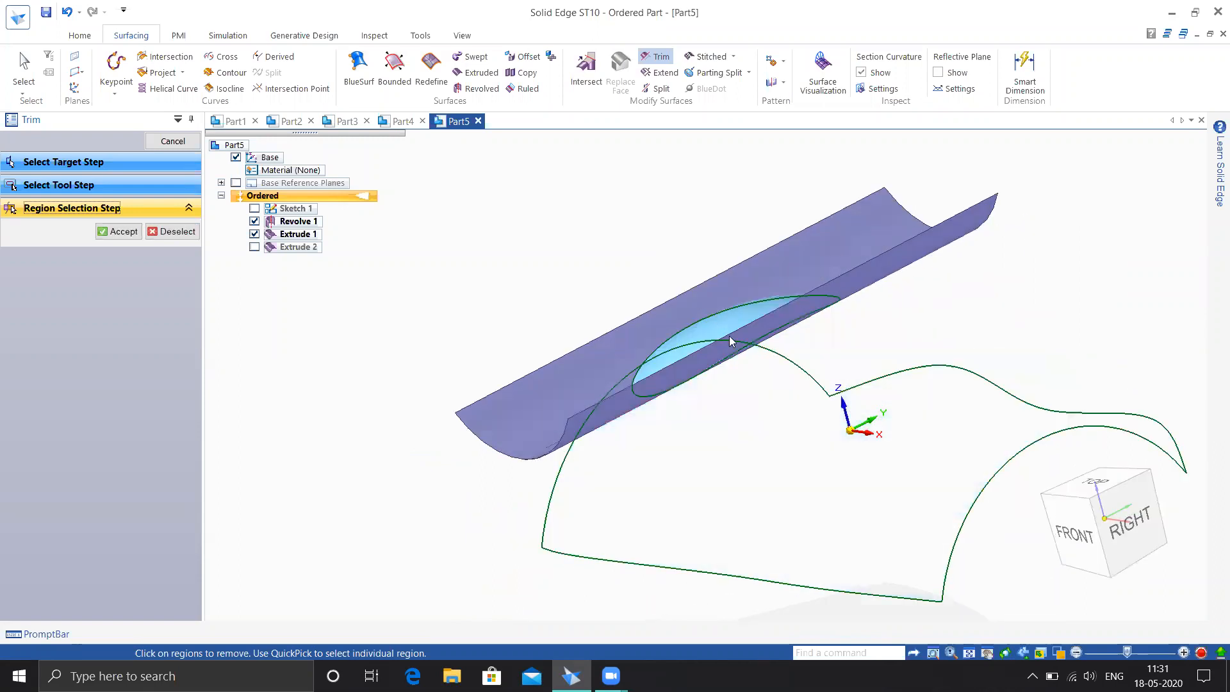
click(726, 325)
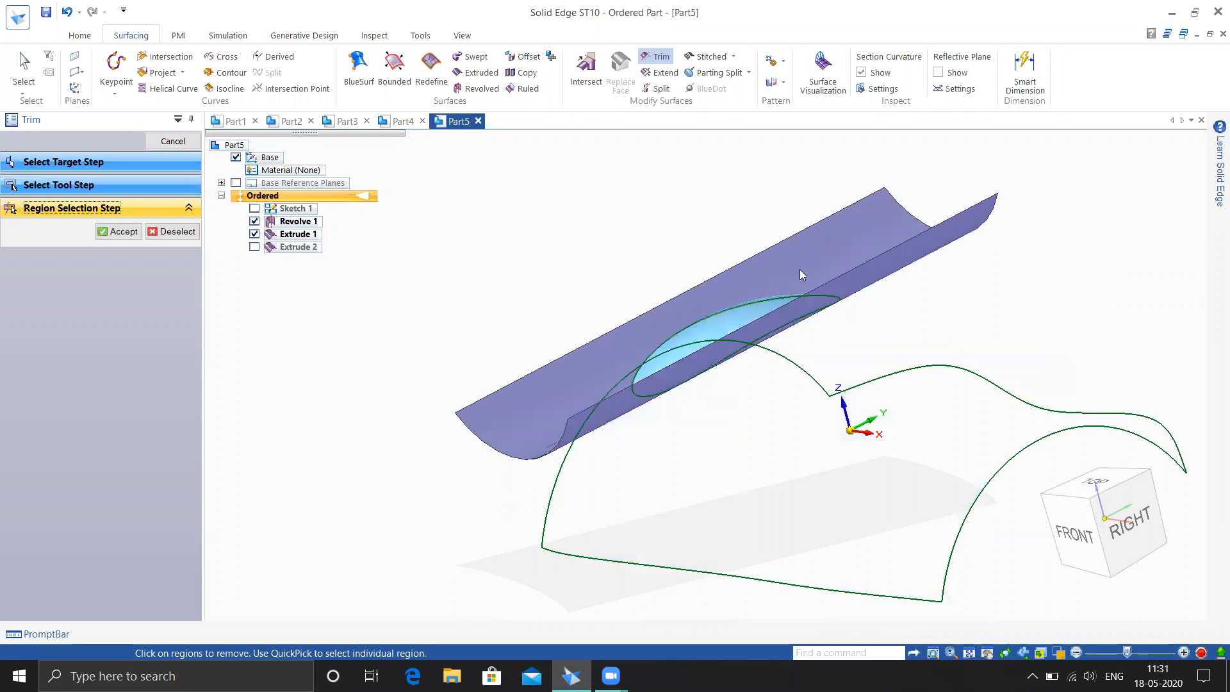
click(175, 234)
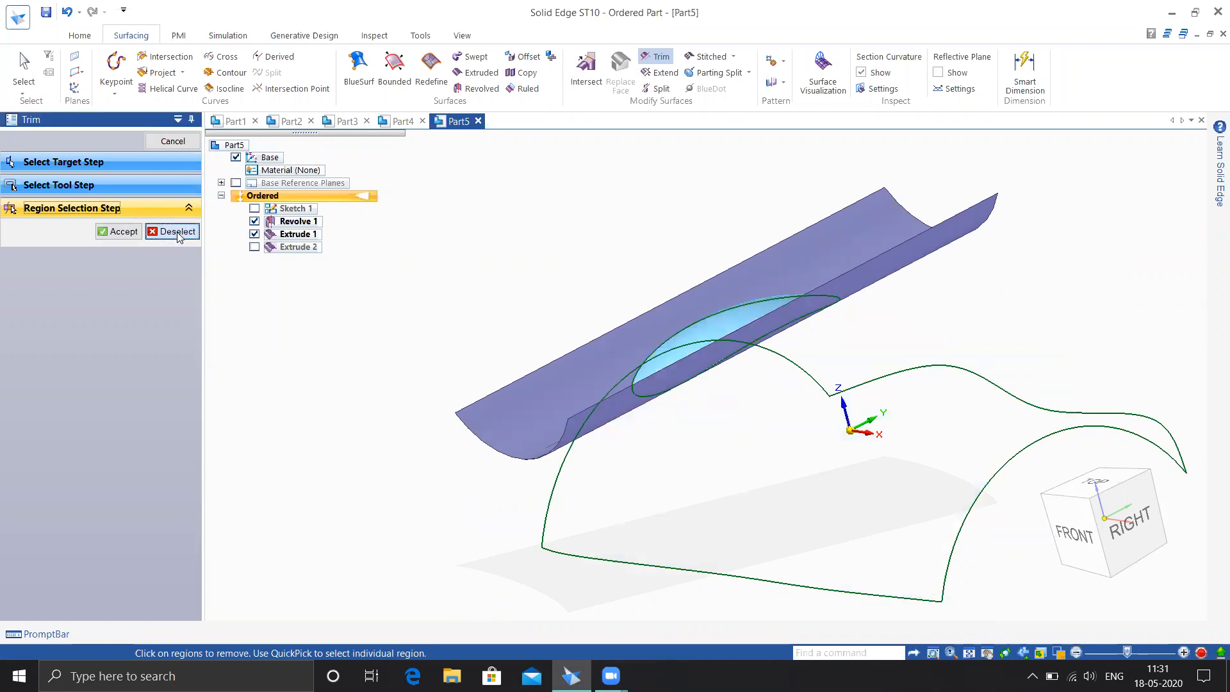
middle_drag(384, 387, 386, 391)
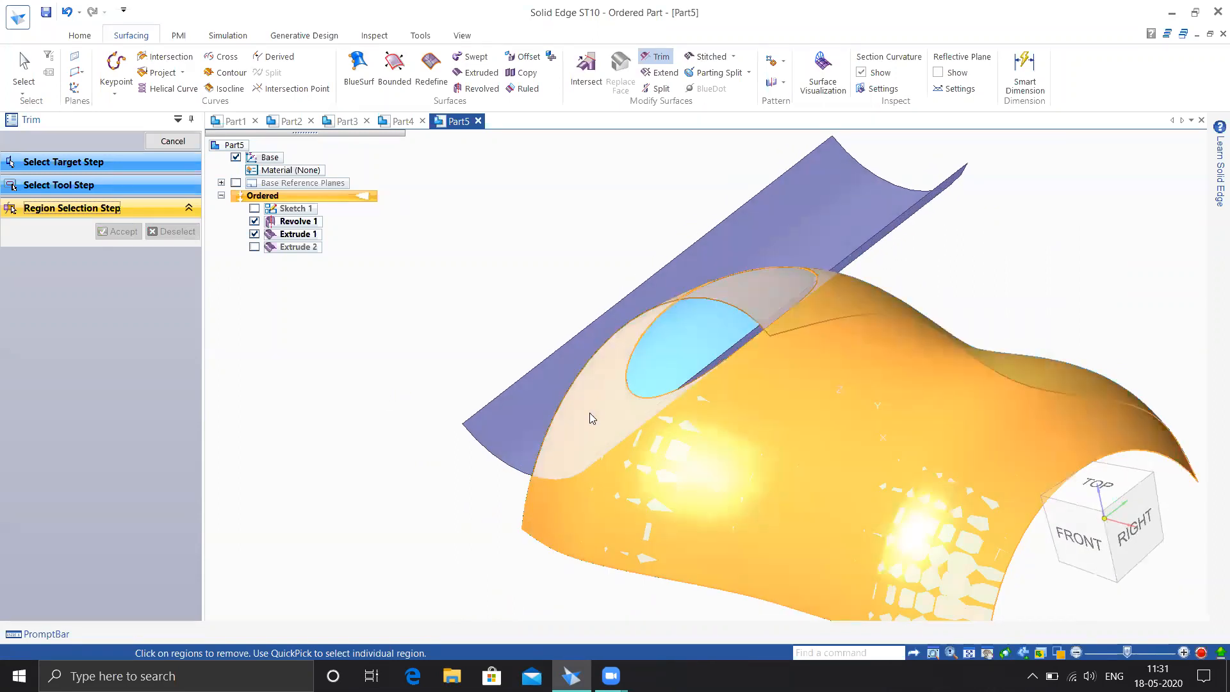
middle_drag(499, 416, 497, 420)
- Return to the region selection, mark the revolved surface's area inside the intersection loop for removal, accept it and finish the Trim
click(64, 168)
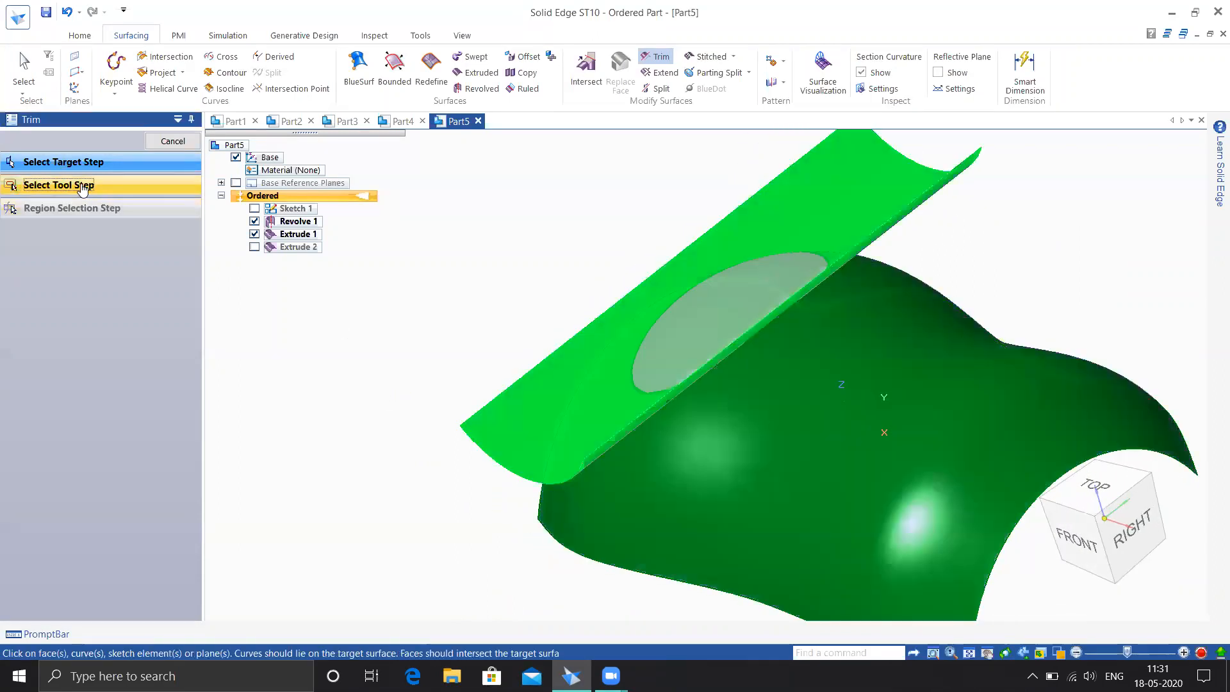
click(118, 221)
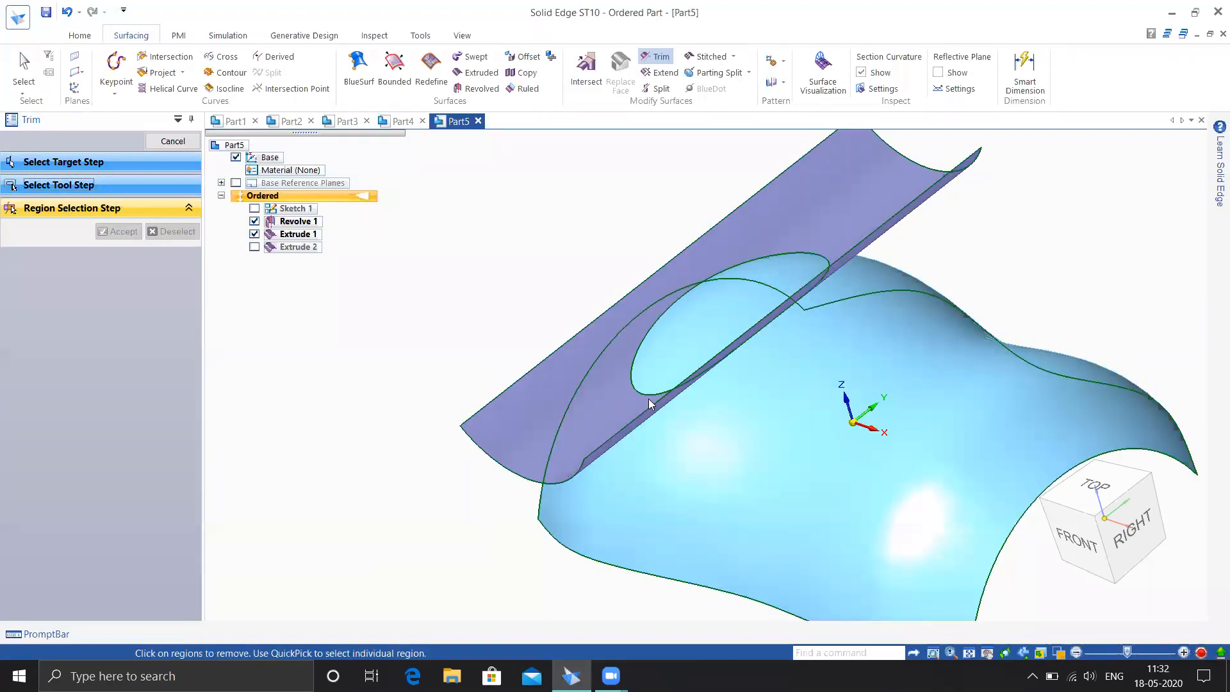
middle_drag(649, 404, 667, 330)
click(668, 324)
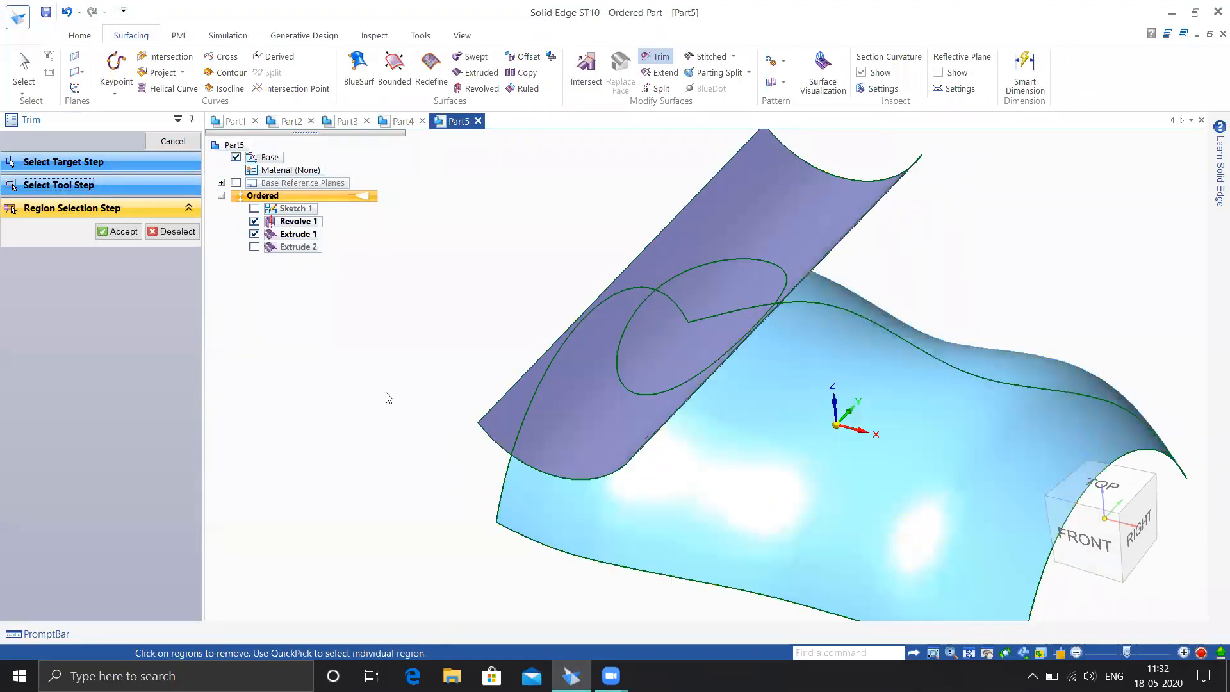
click(124, 231)
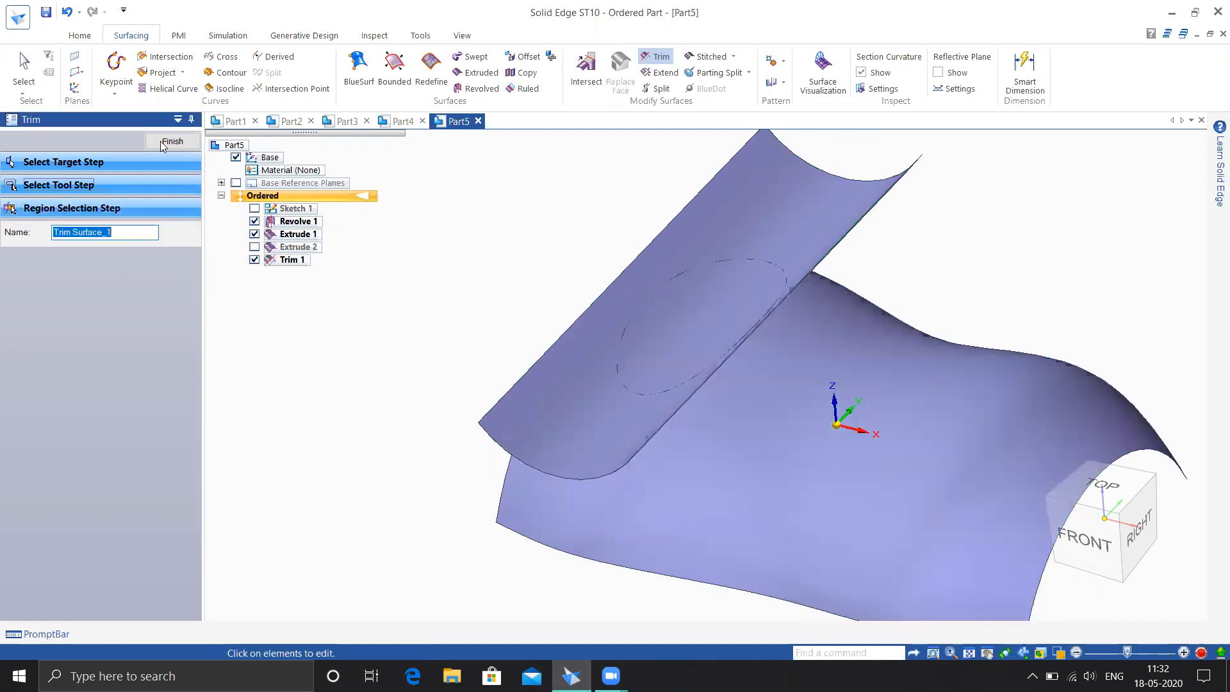
middle_drag(376, 345, 379, 351)
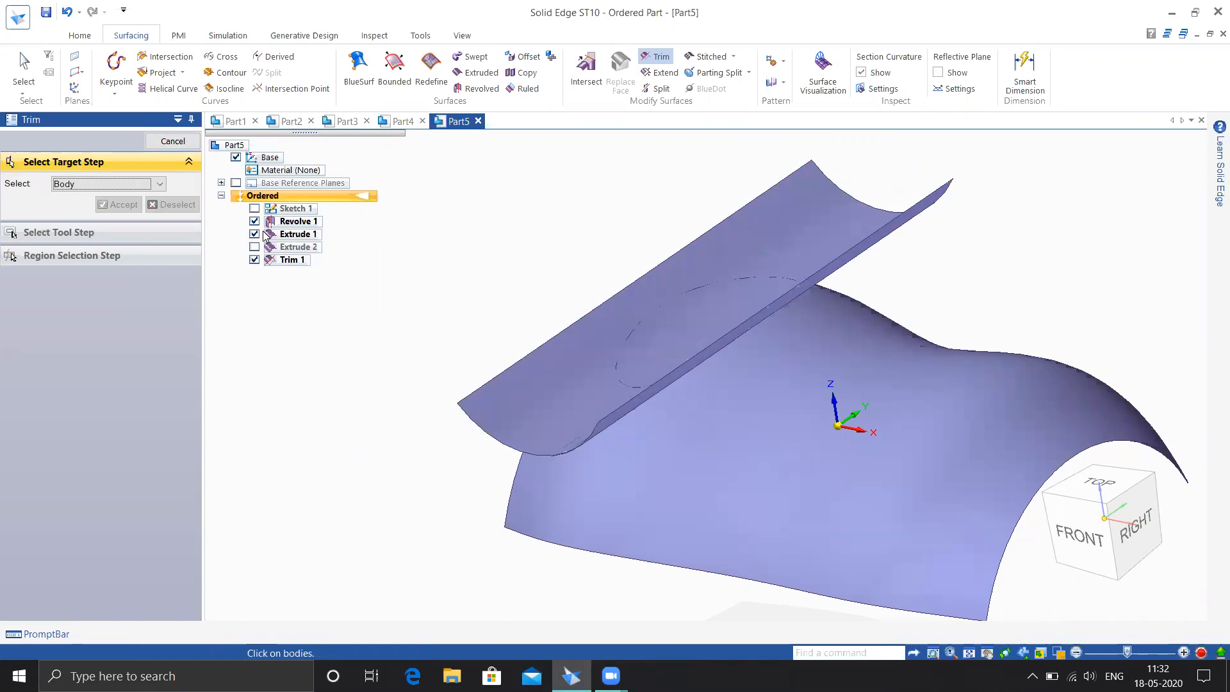
click(173, 141)
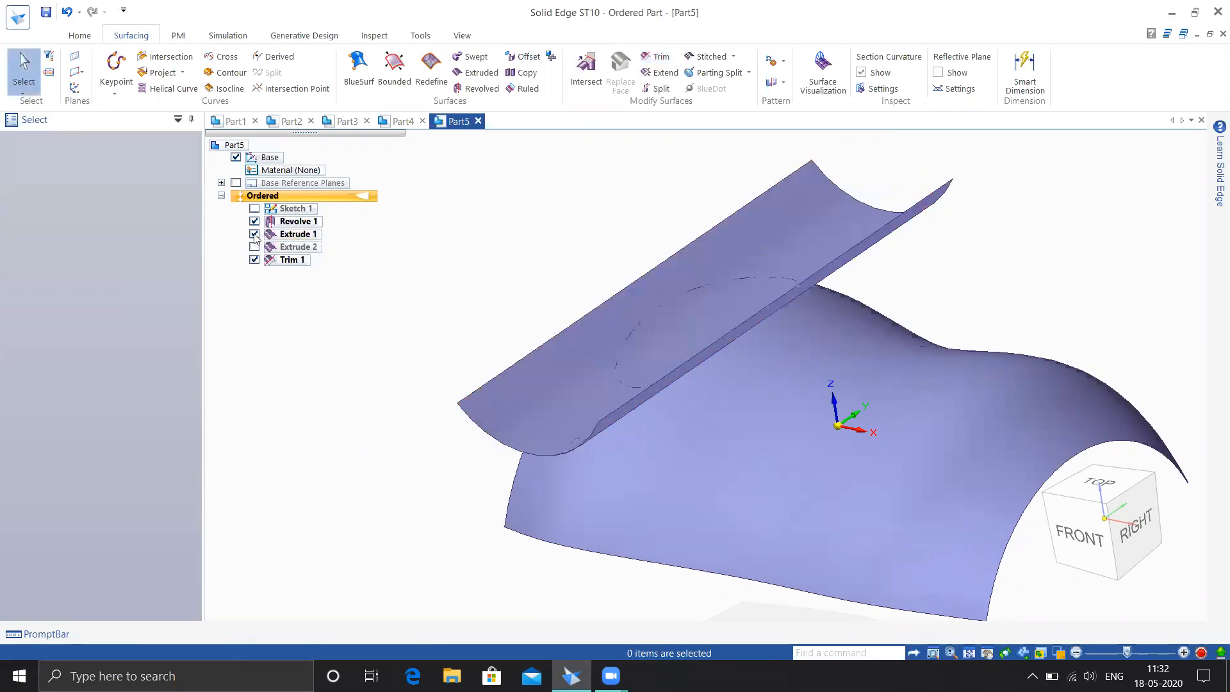
- Hide the arc-shaped extruded surface and examine the opening trimmed in the revolved surface
click(255, 237)
middle_drag(418, 288, 563, 291)
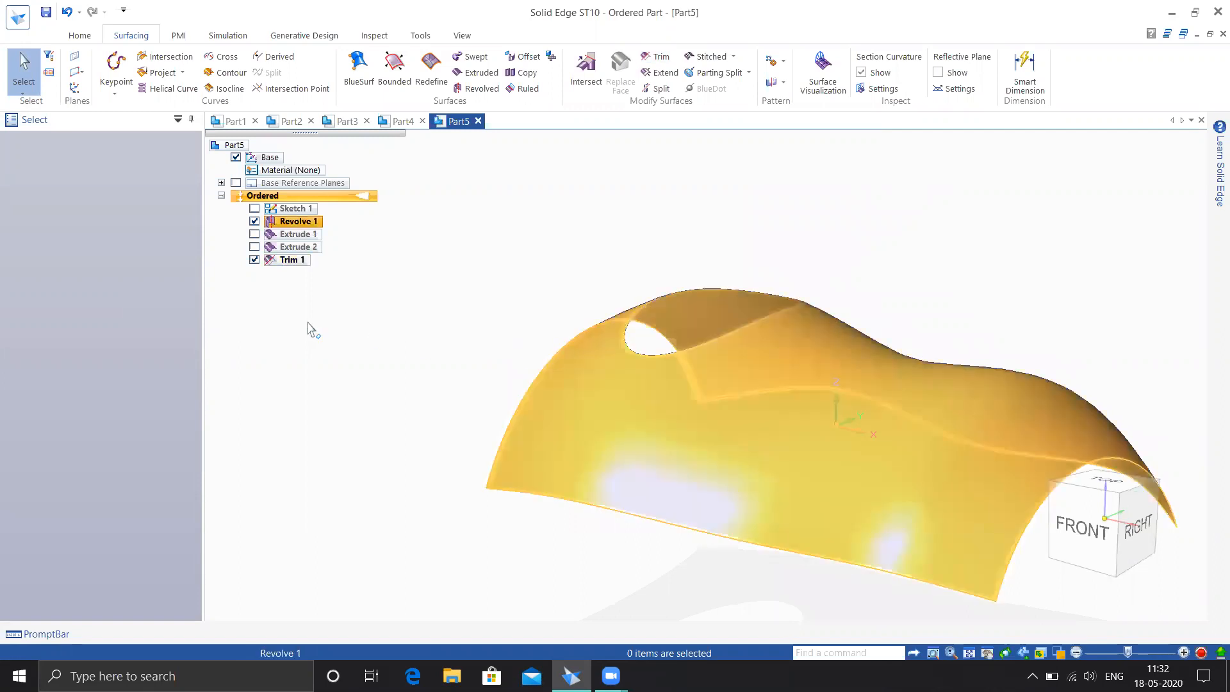
middle_drag(568, 314, 753, 337)
middle_drag(758, 455, 769, 392)
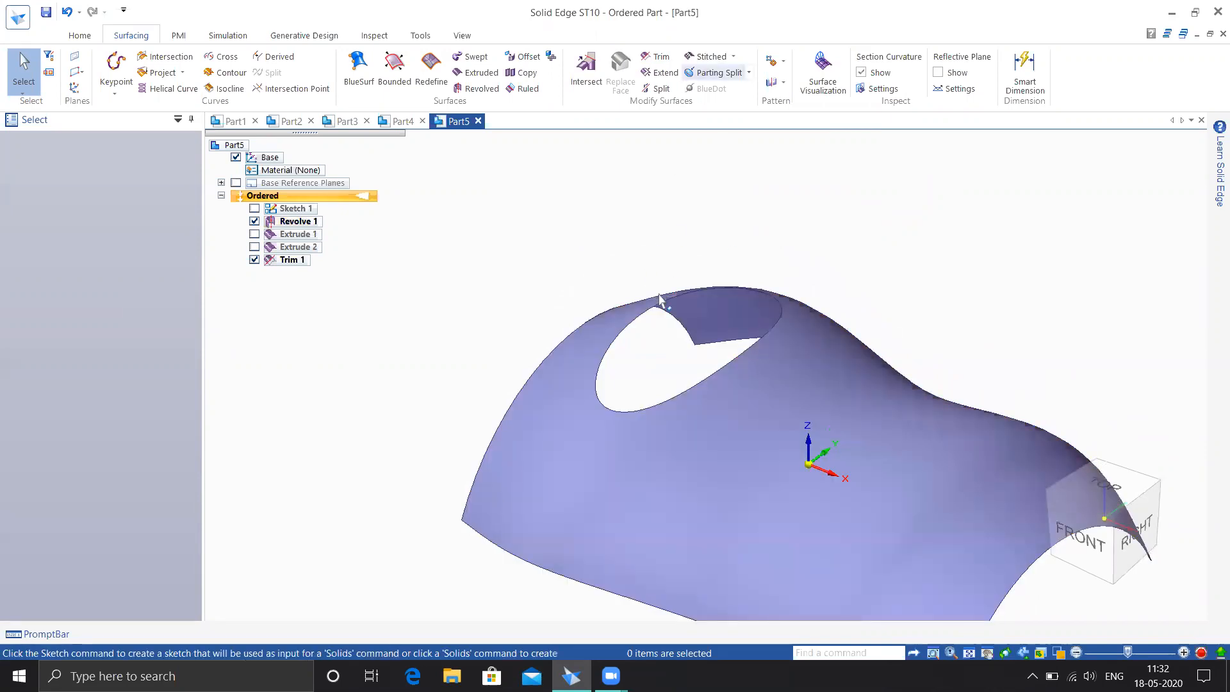
- Undo the trim of the revolved surface
key(ctrl+z)
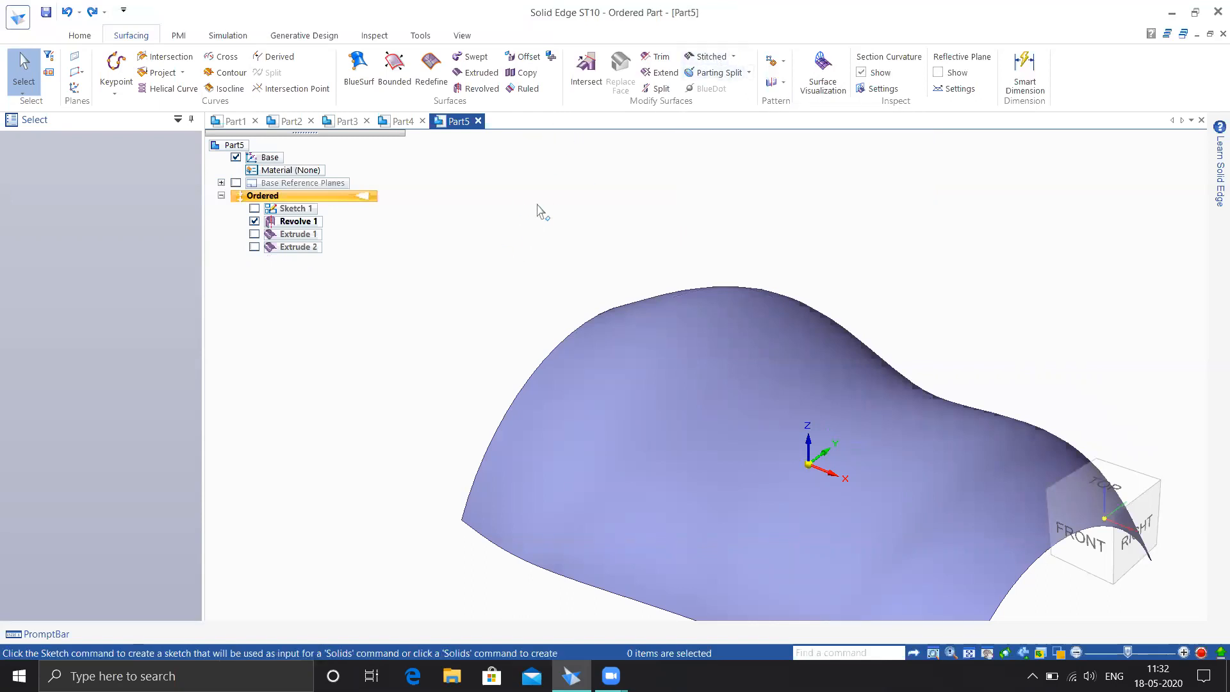
middle_drag(528, 236, 514, 189)
shift+middle_drag(478, 232, 437, 202)
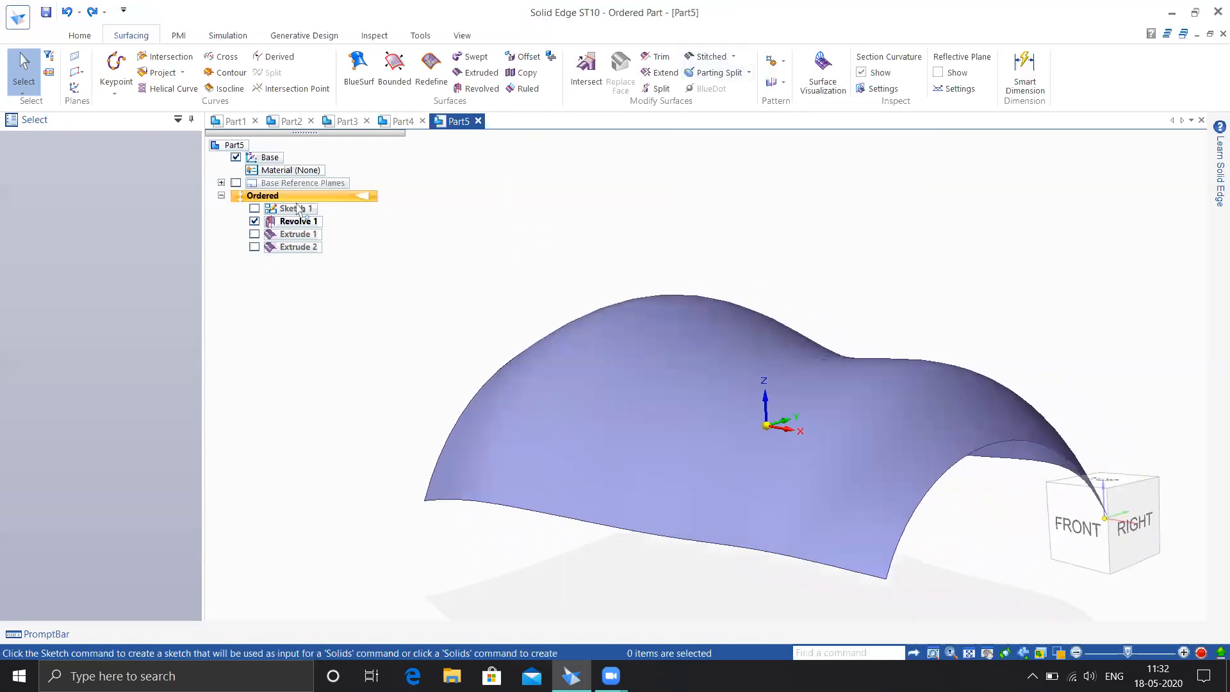
click(84, 37)
click(183, 70)
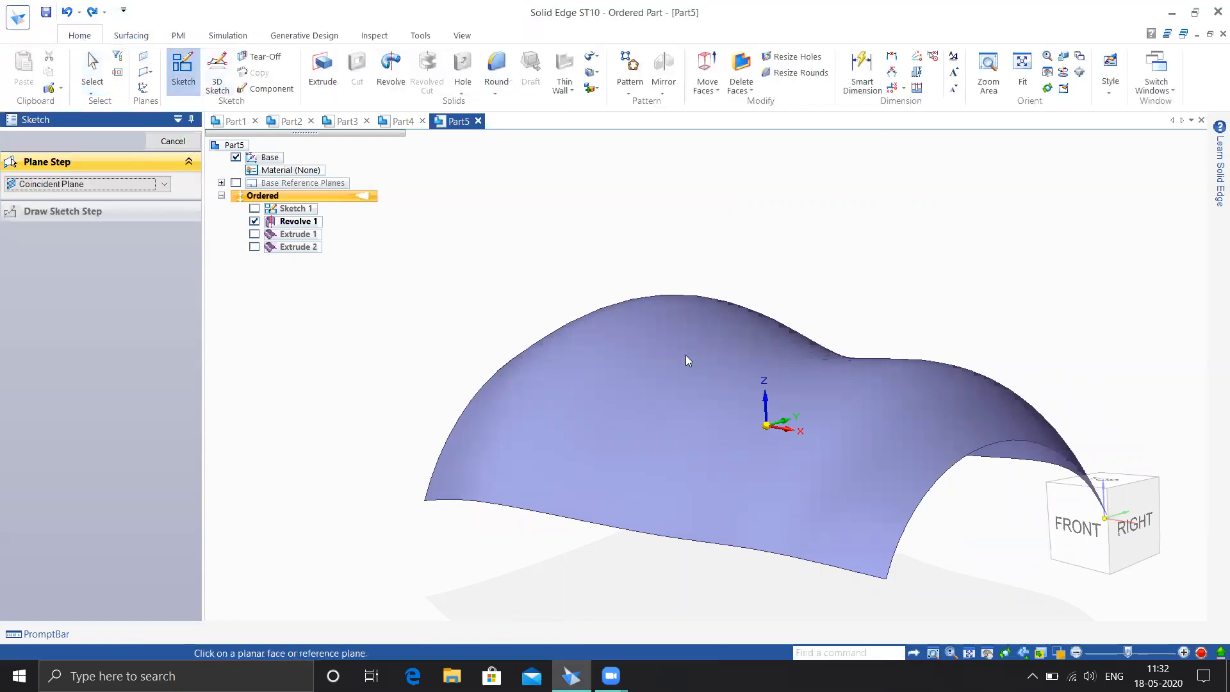
shift+middle_drag(862, 363, 736, 338)
shift+middle_drag(672, 478, 679, 449)
key(Escape)
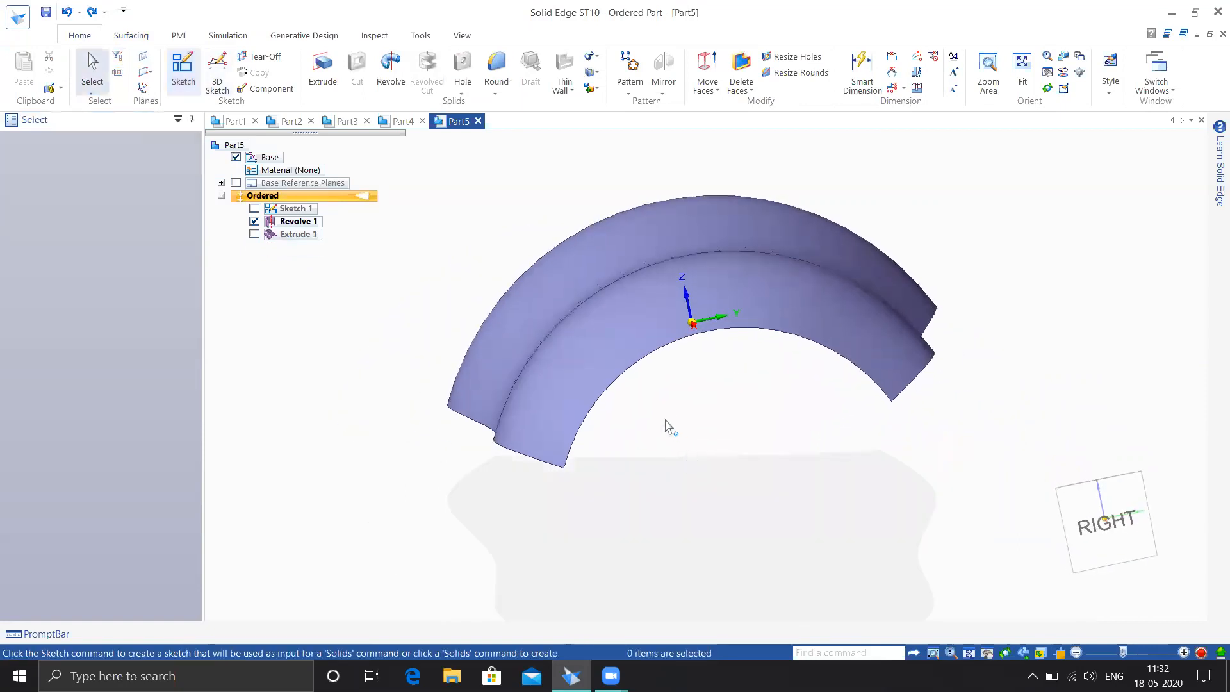
- Delete the hidden arc-shaped extruded surface from the part
click(302, 235)
right_click(321, 236)
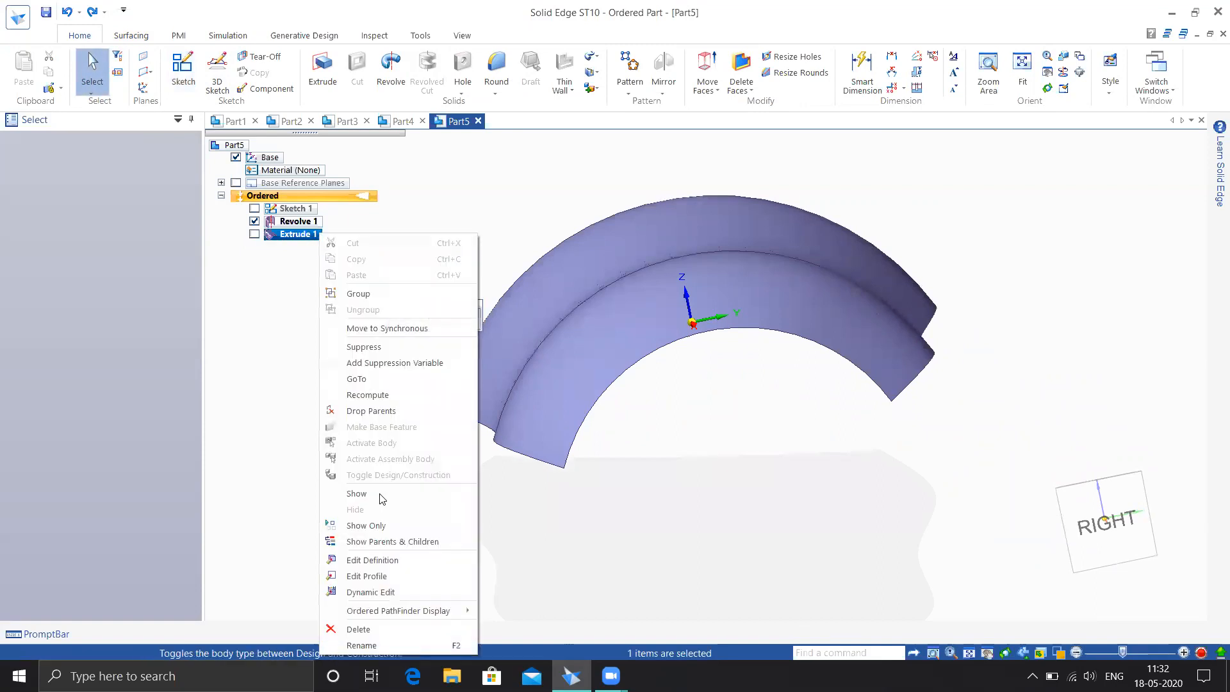
click(350, 642)
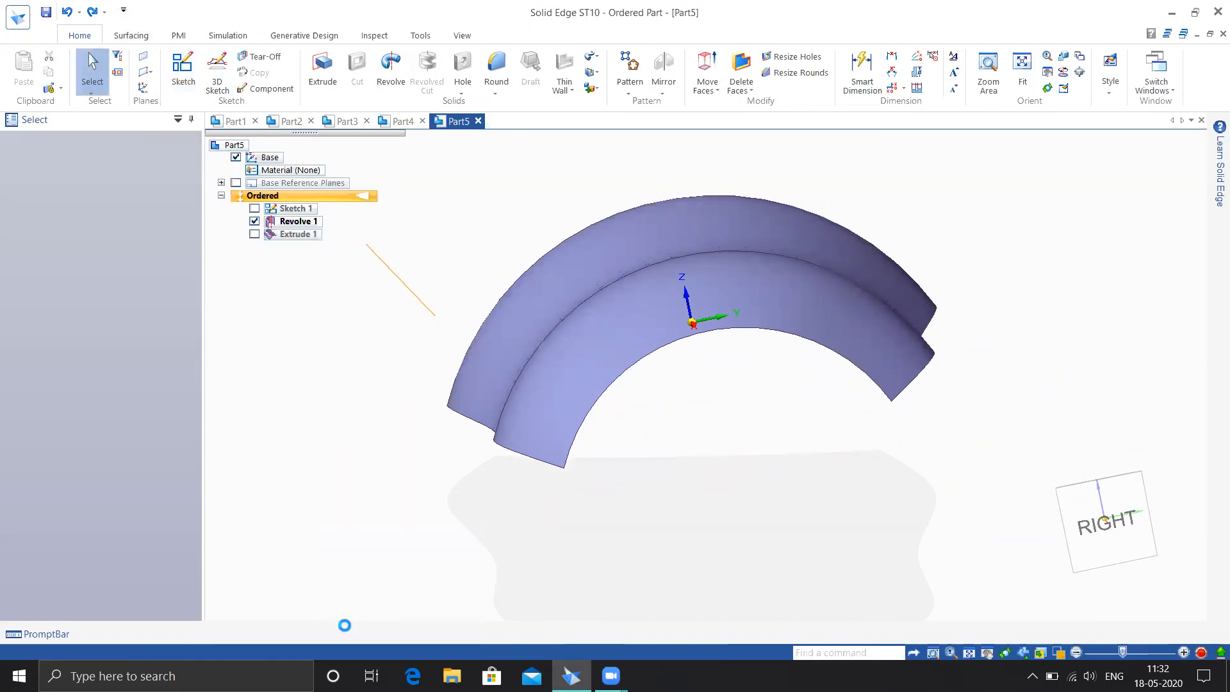
- Edit the revolved surface's extent from symmetric to a one-sided revolve of about 41° on the negative Y side
click(282, 222)
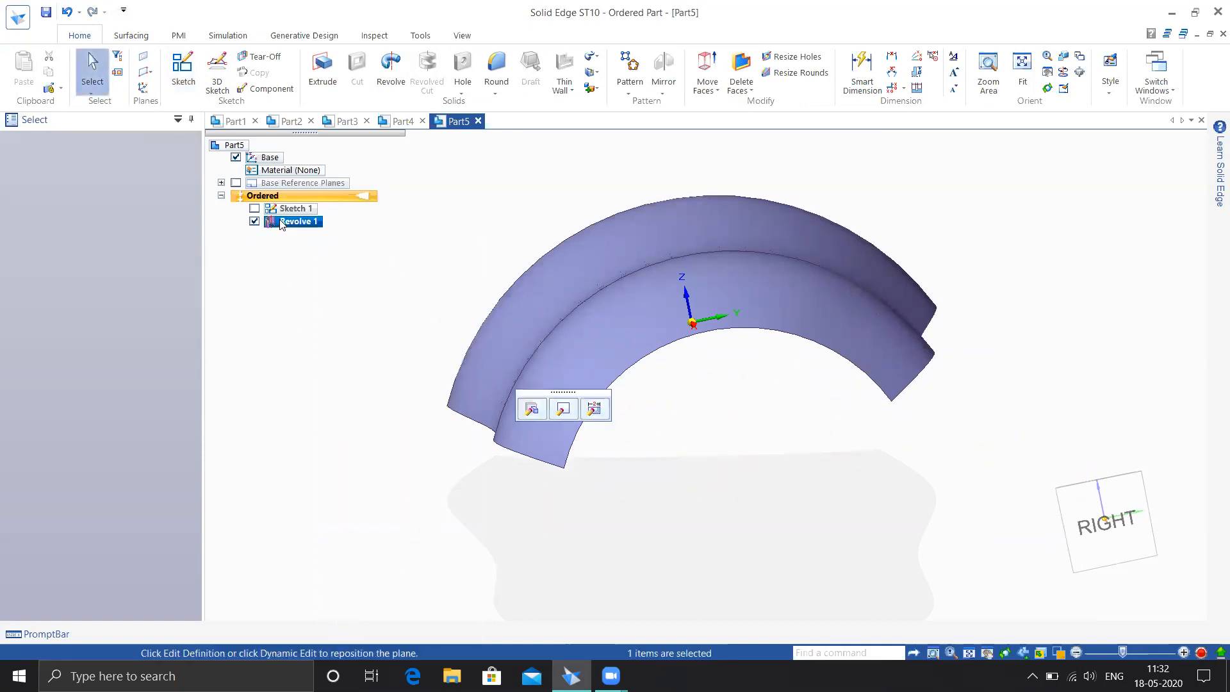
click(534, 409)
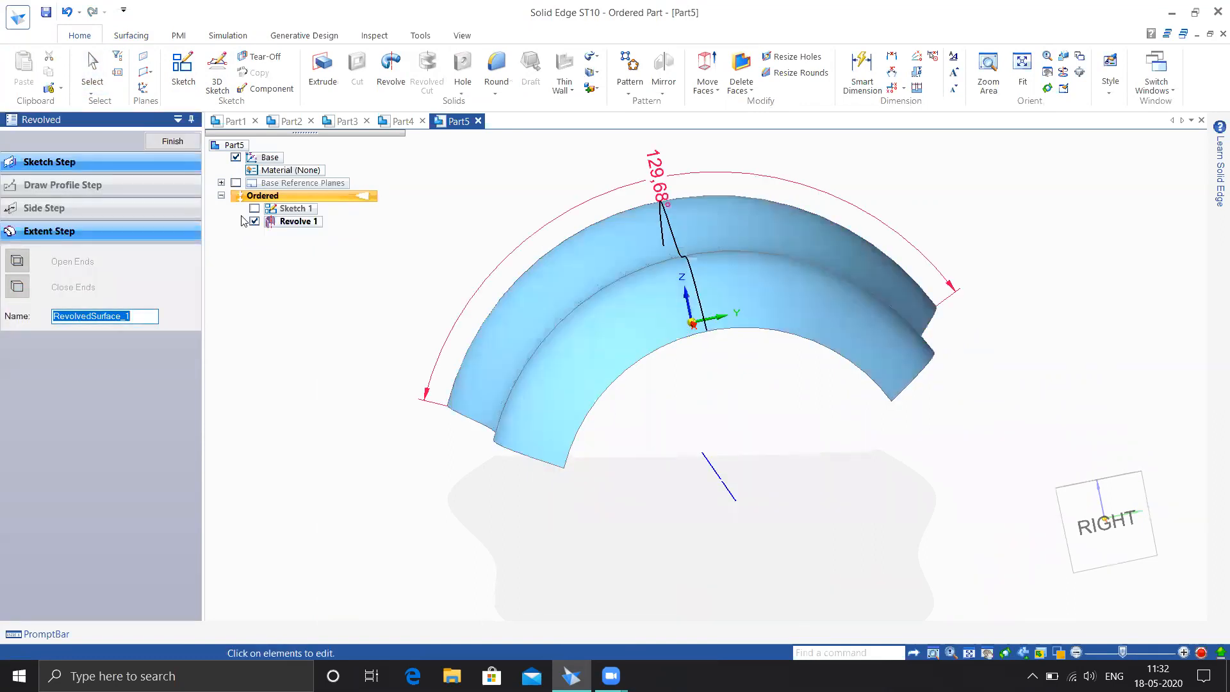
click(48, 235)
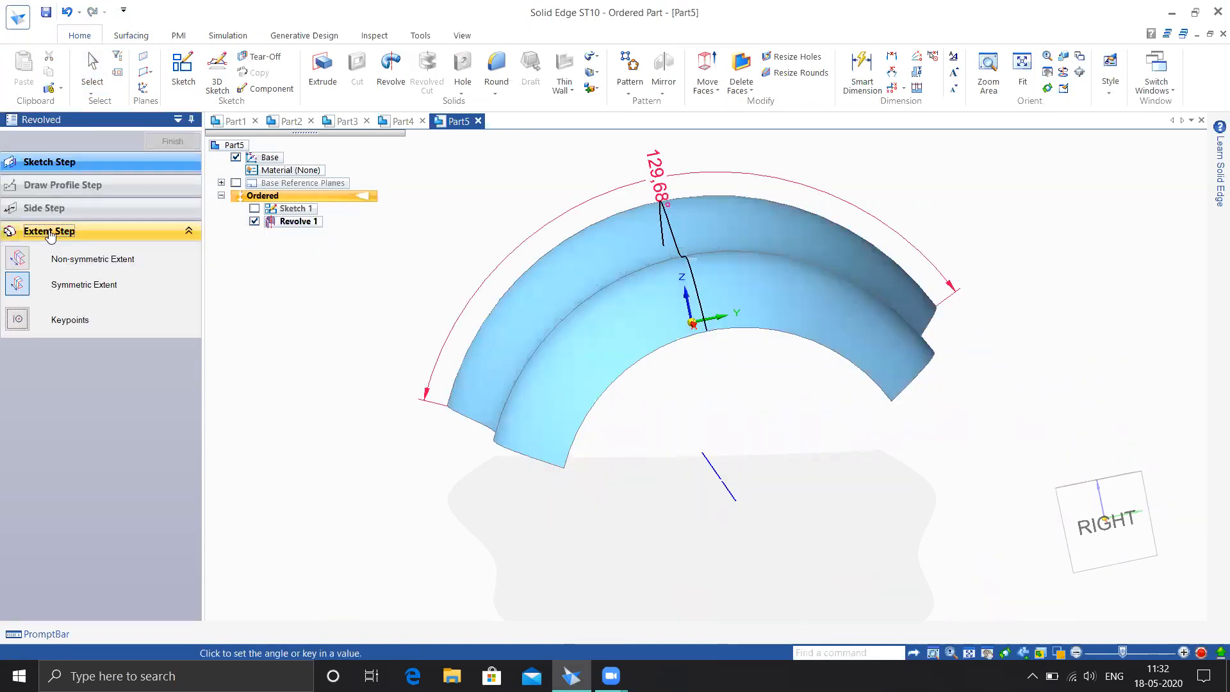
click(9, 280)
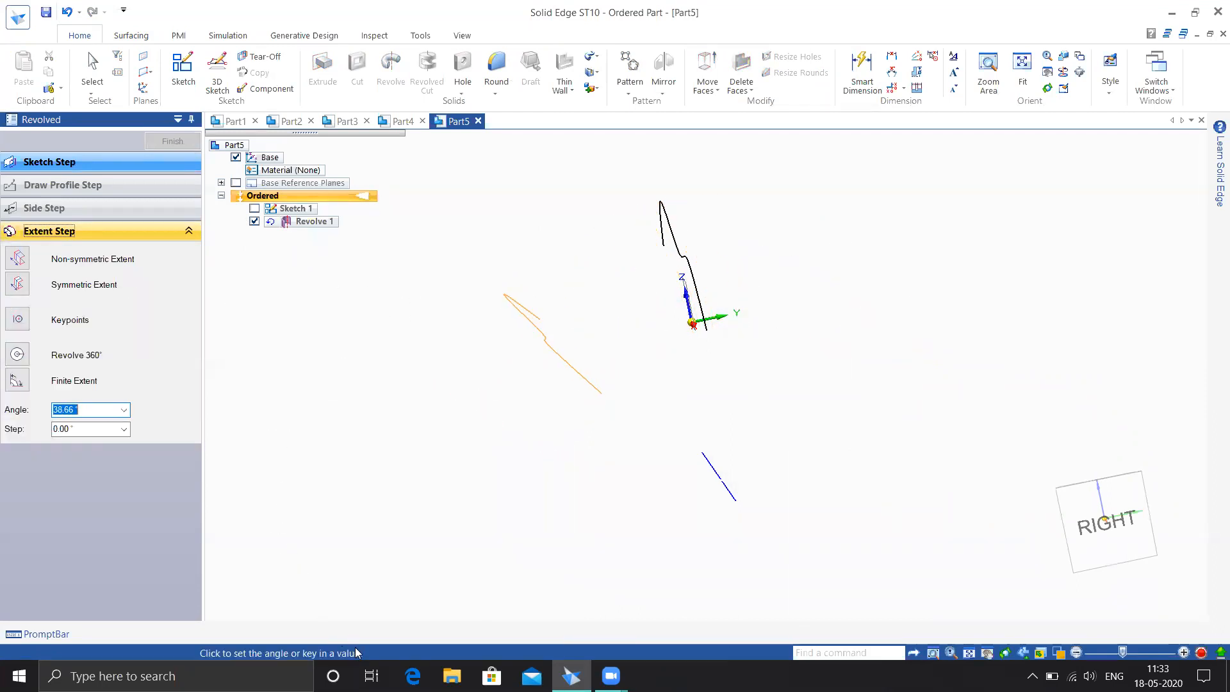
click(355, 607)
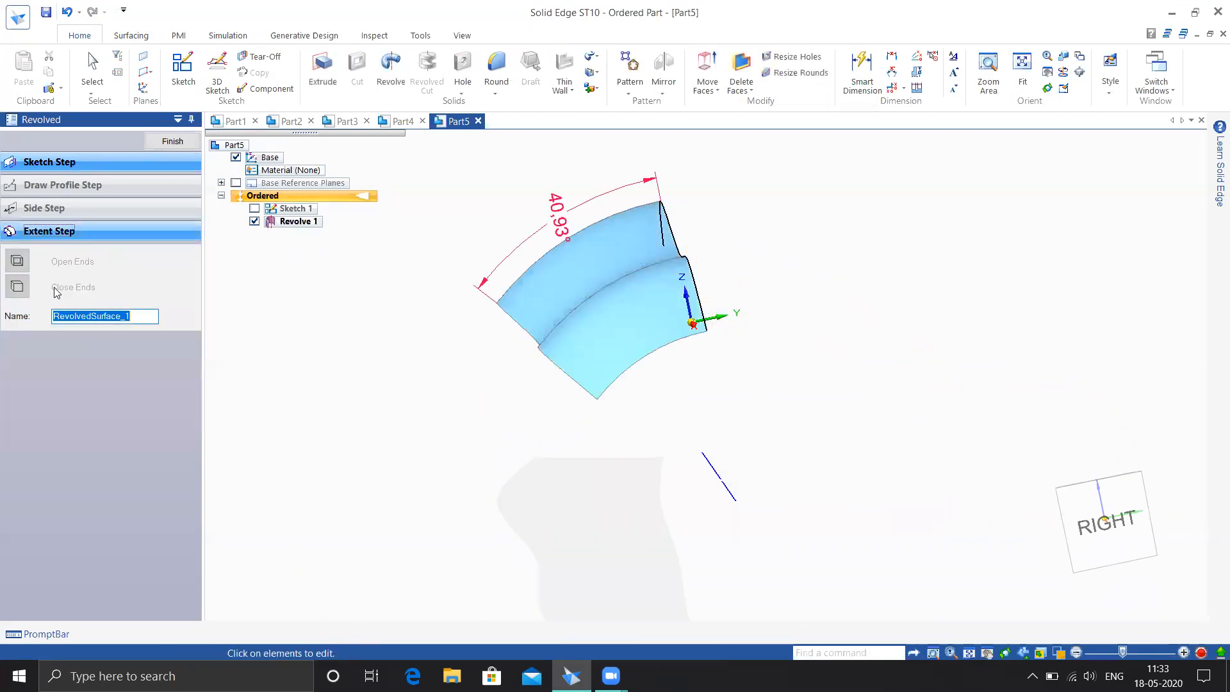
click(171, 141)
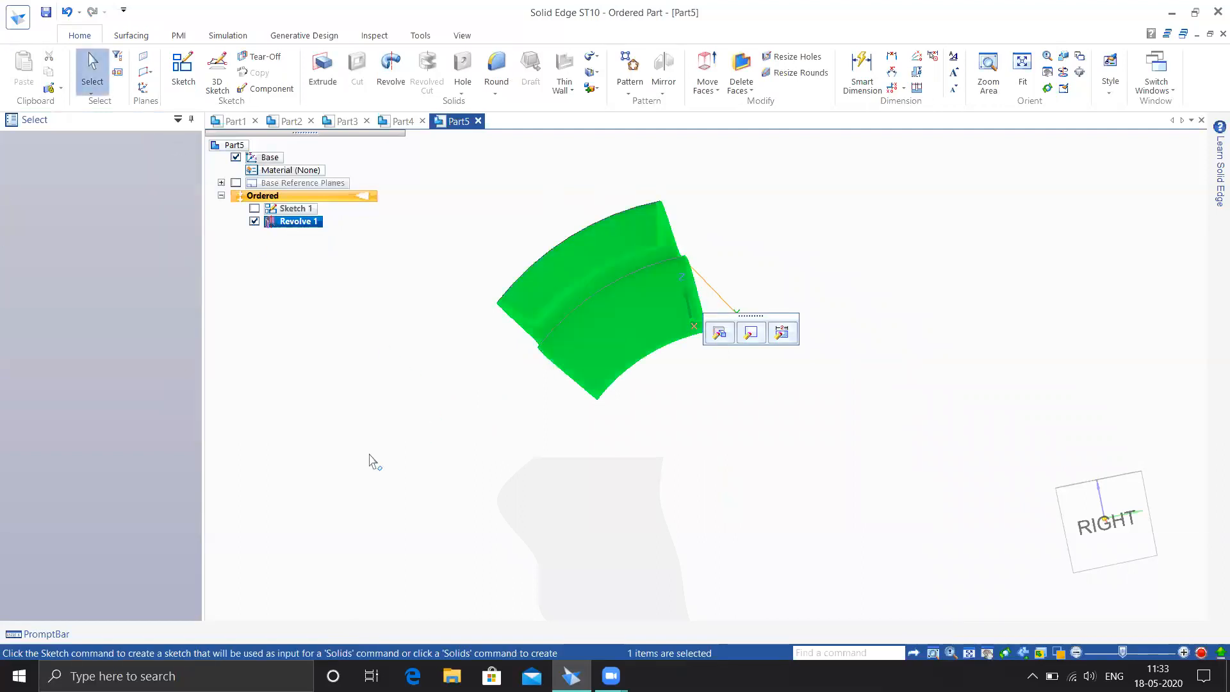
click(375, 461)
- Show the sketch and extrude the revolved surface's profile chain as a surface about 106 mm to one side, away from the revolved surface
click(183, 71)
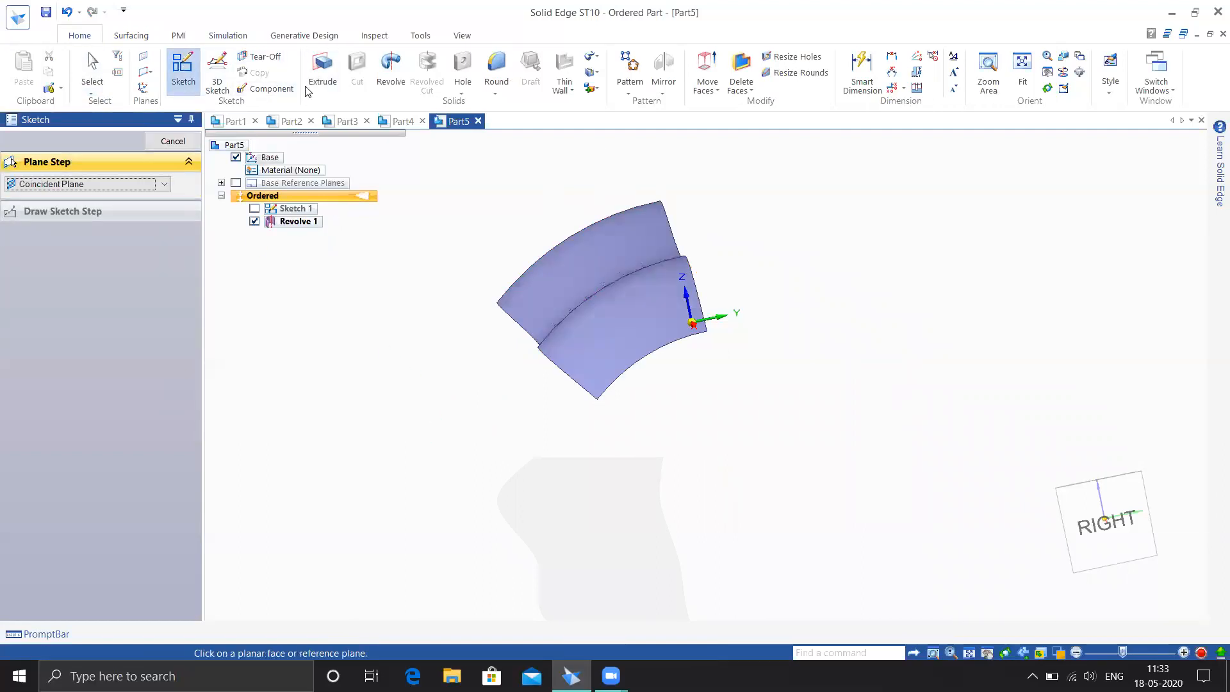
click(131, 35)
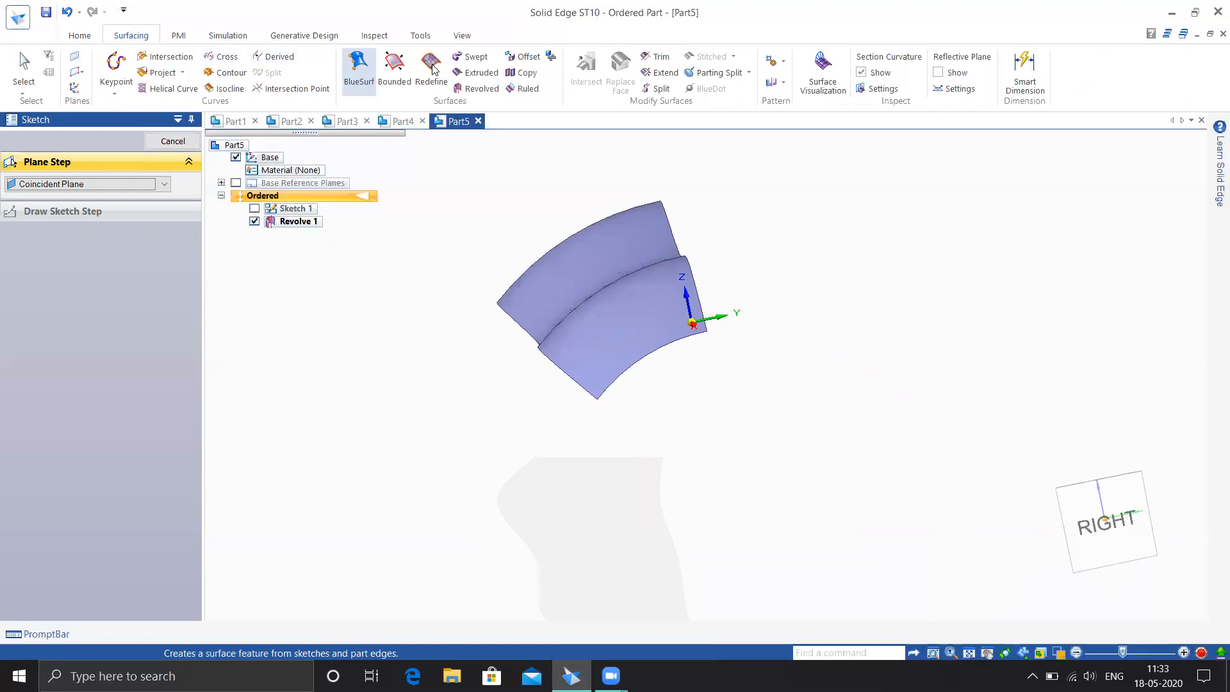
click(475, 73)
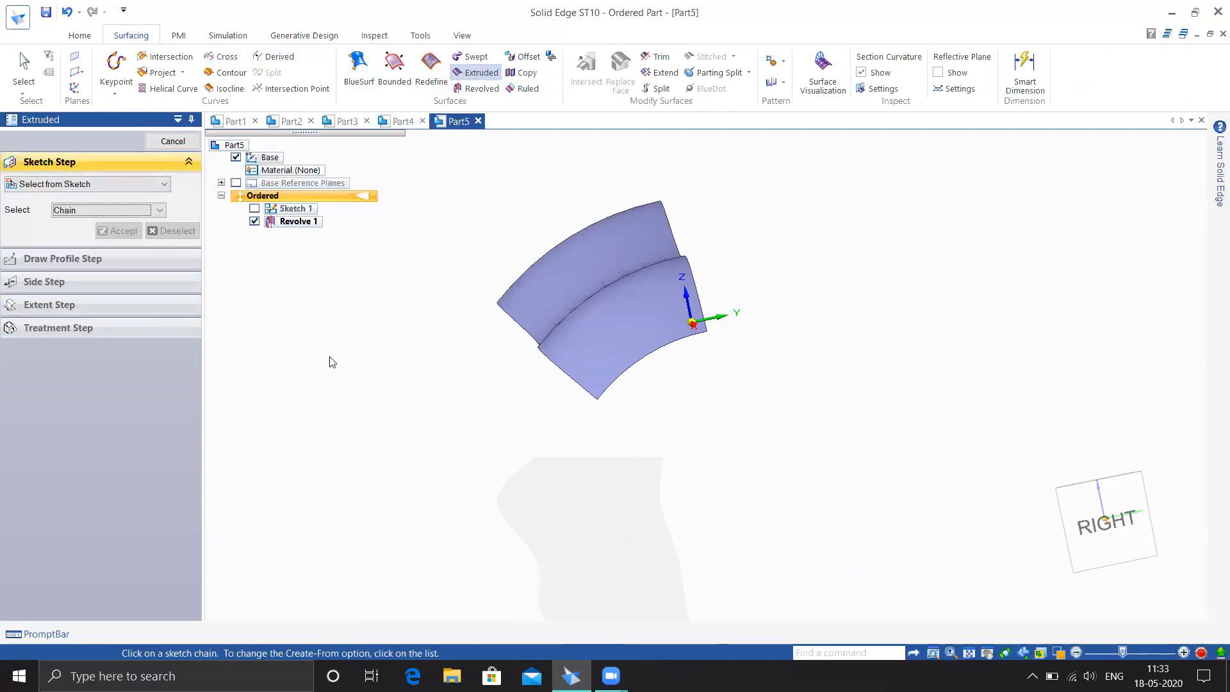
middle_drag(270, 314, 733, 269)
middle_drag(728, 314, 824, 357)
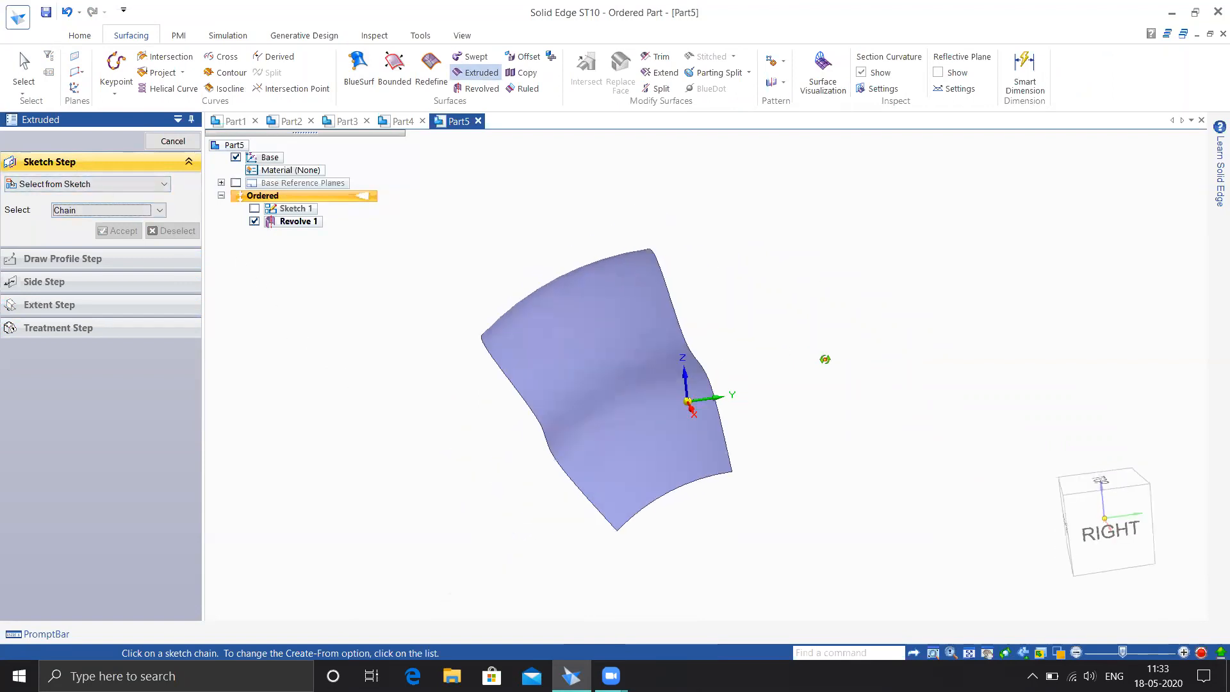
click(255, 208)
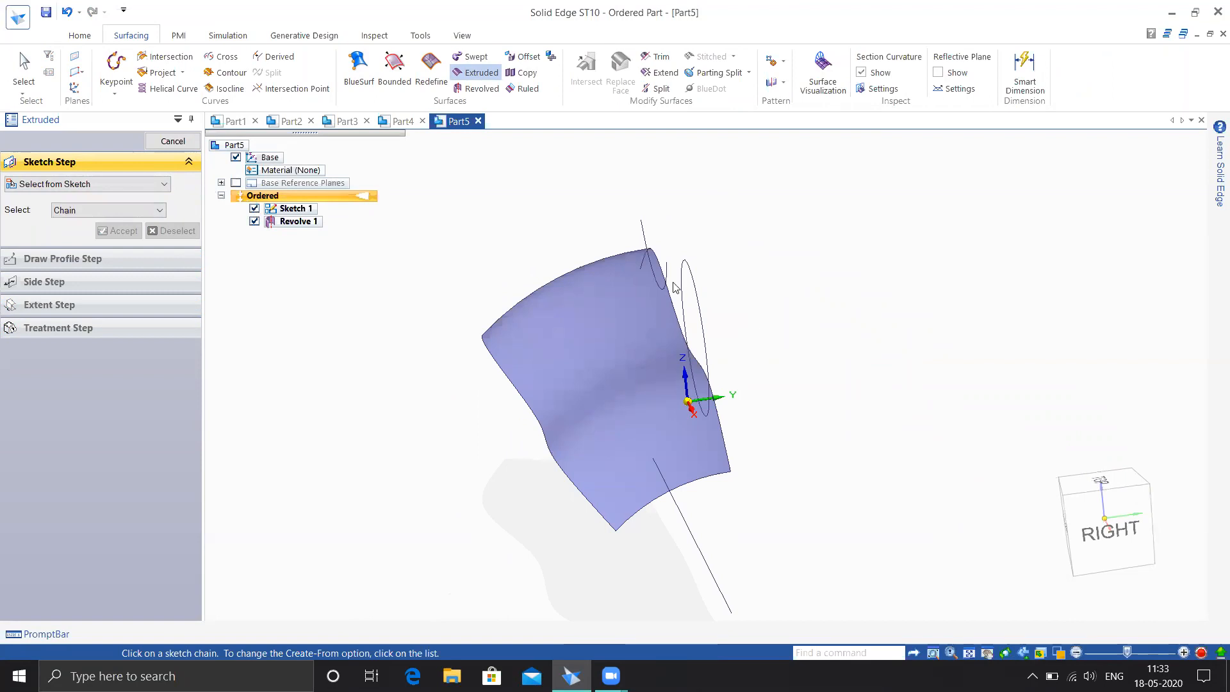
click(670, 301)
right_click(775, 296)
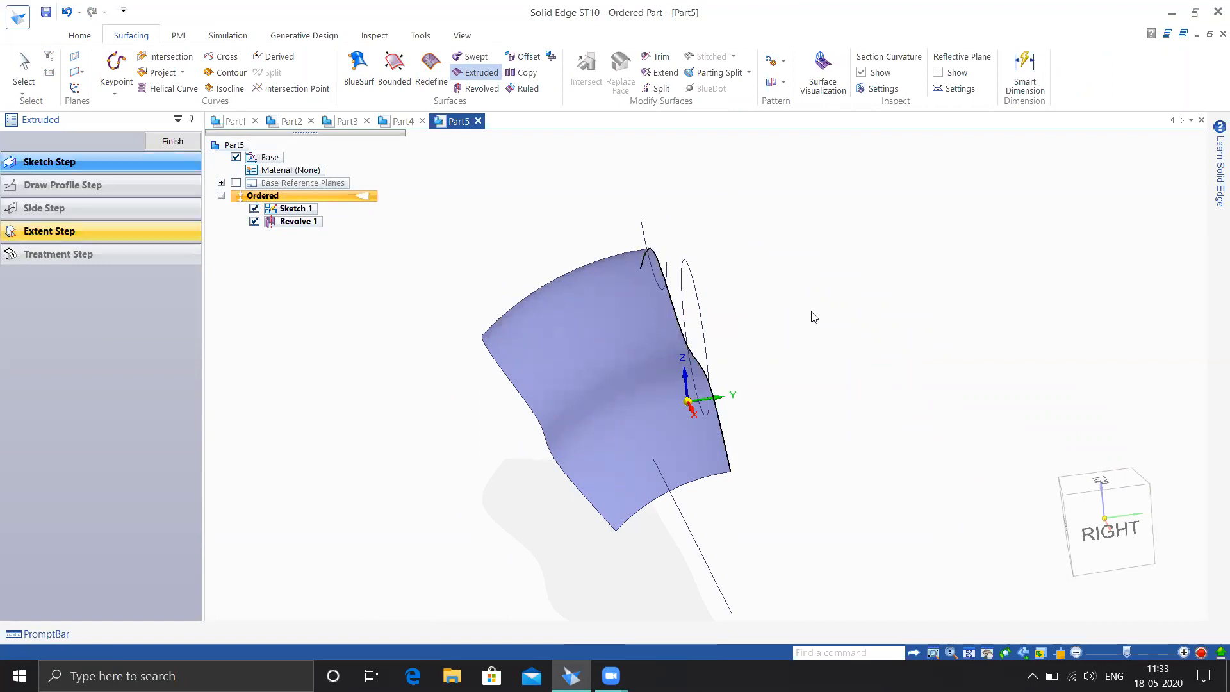
click(19, 284)
click(878, 312)
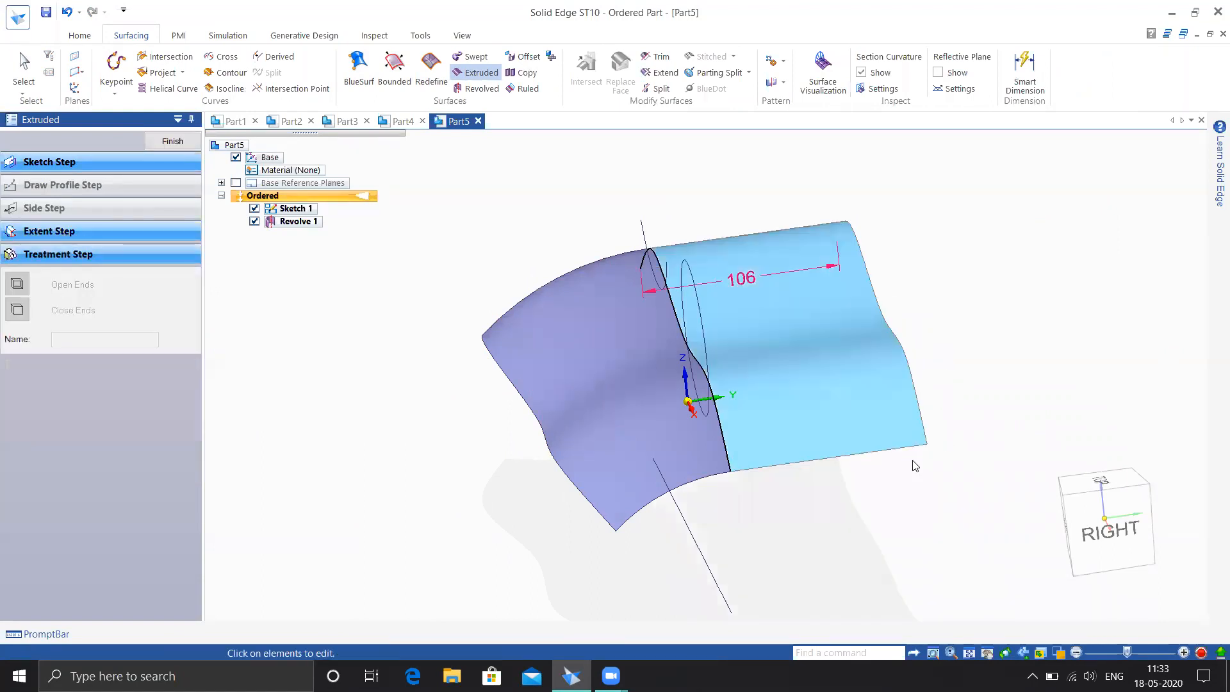
click(169, 142)
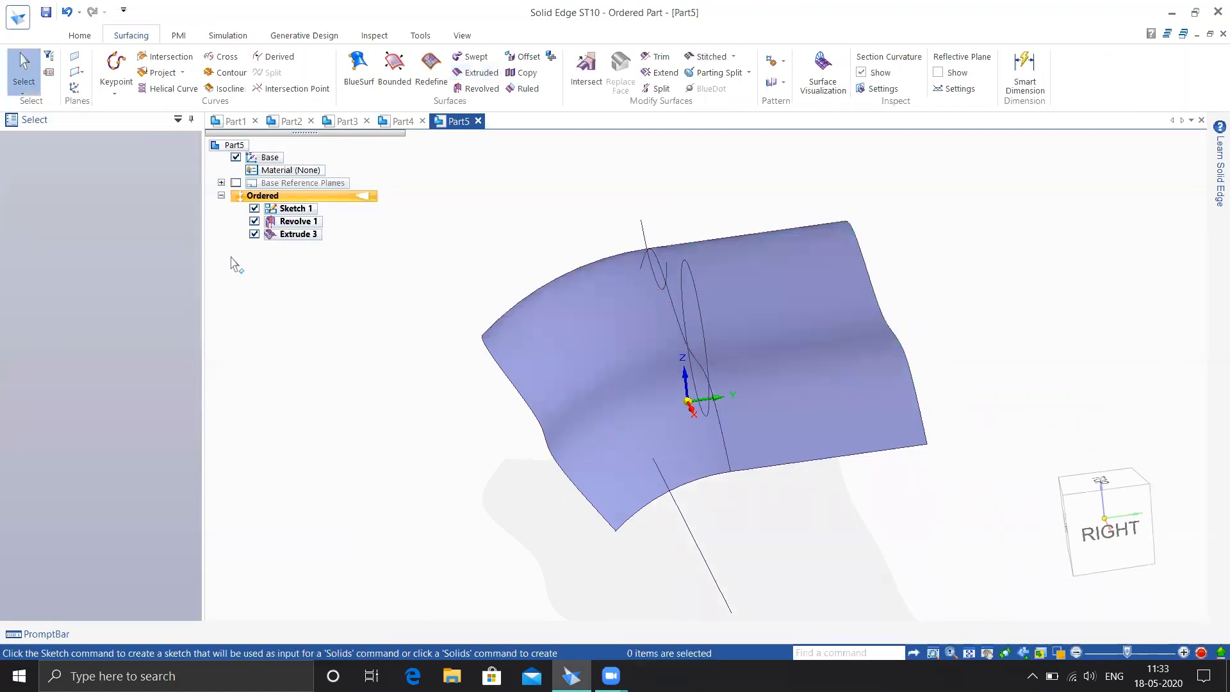
click(79, 35)
click(183, 71)
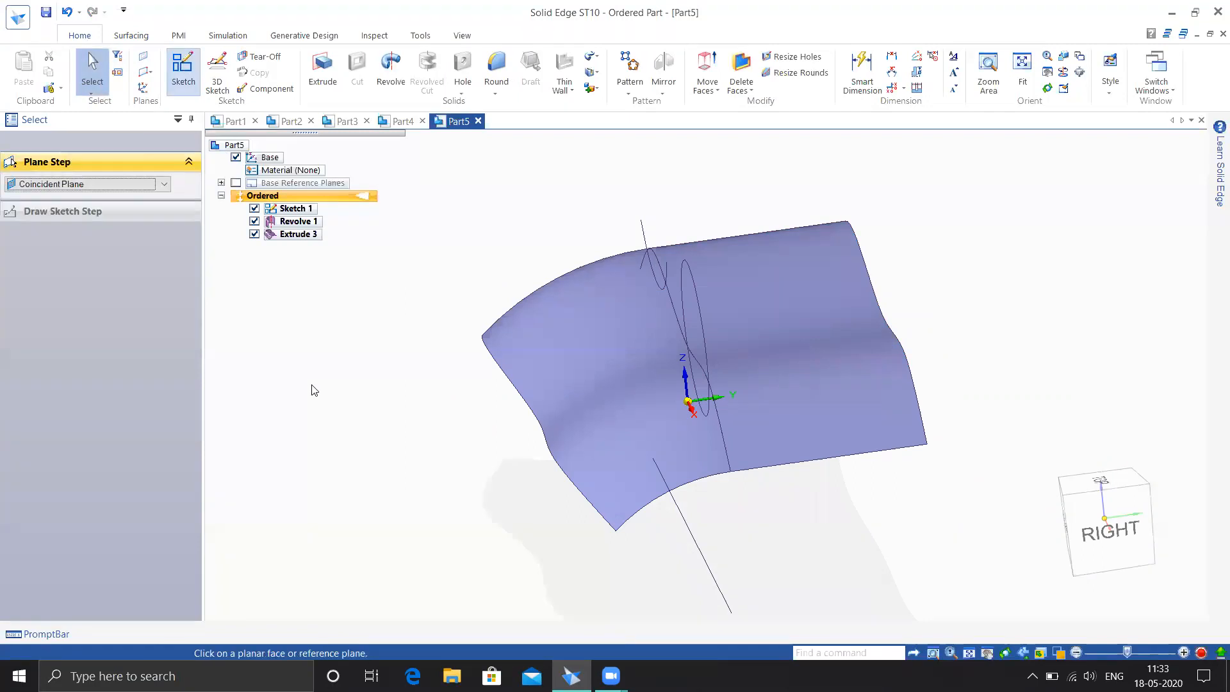
click(814, 452)
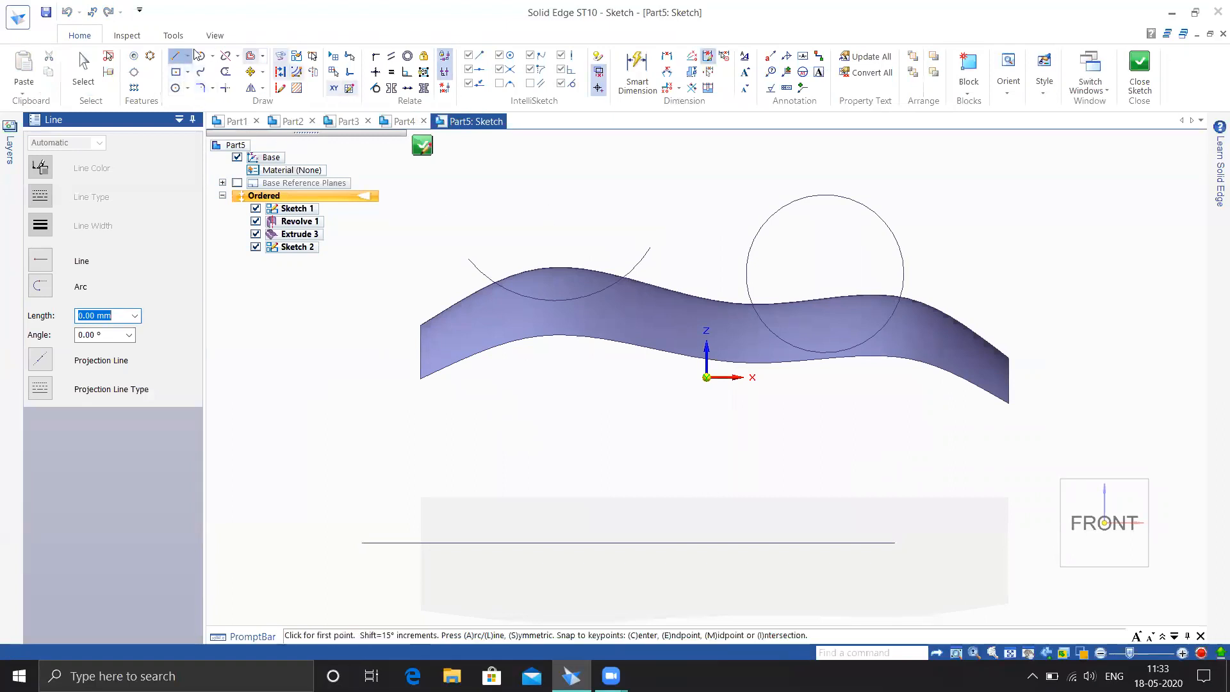
middle_drag(650, 413, 606, 245)
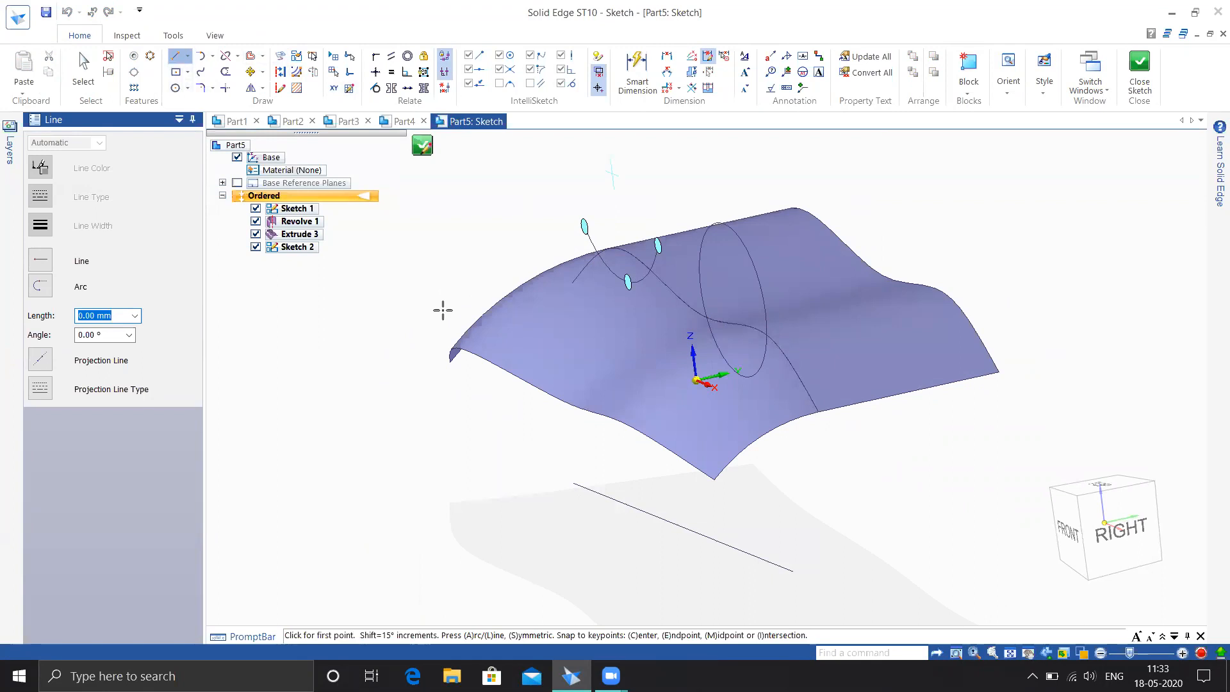
click(1140, 72)
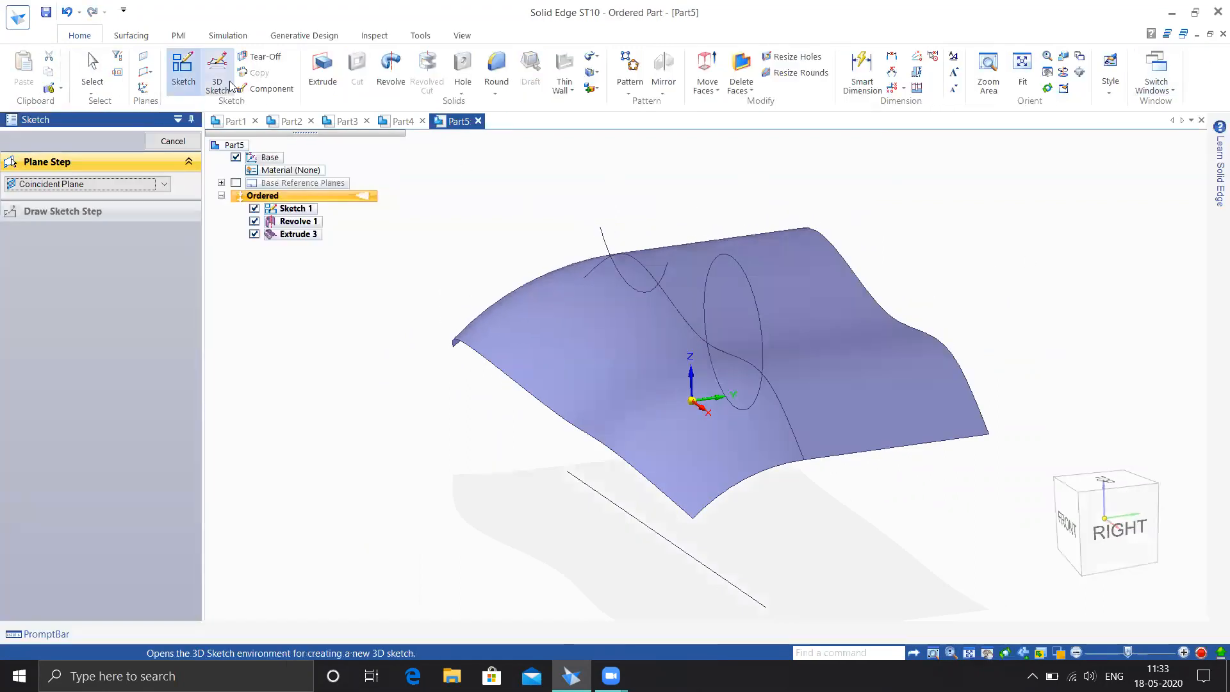
click(128, 37)
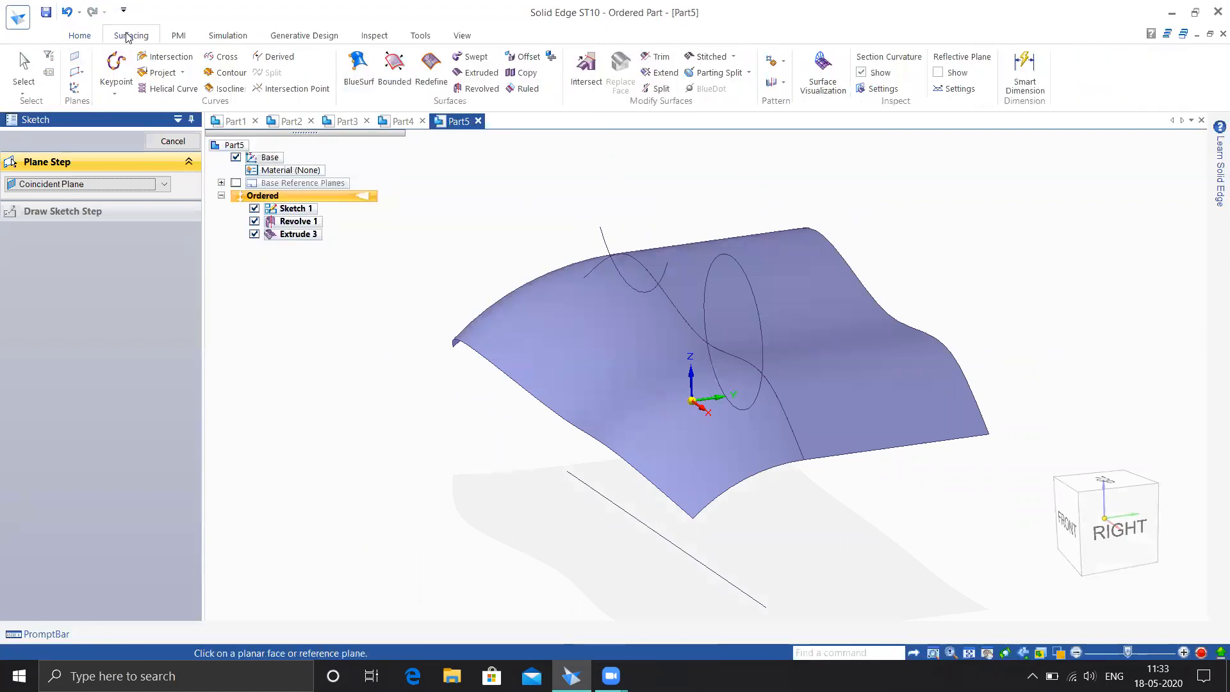
click(477, 72)
click(603, 241)
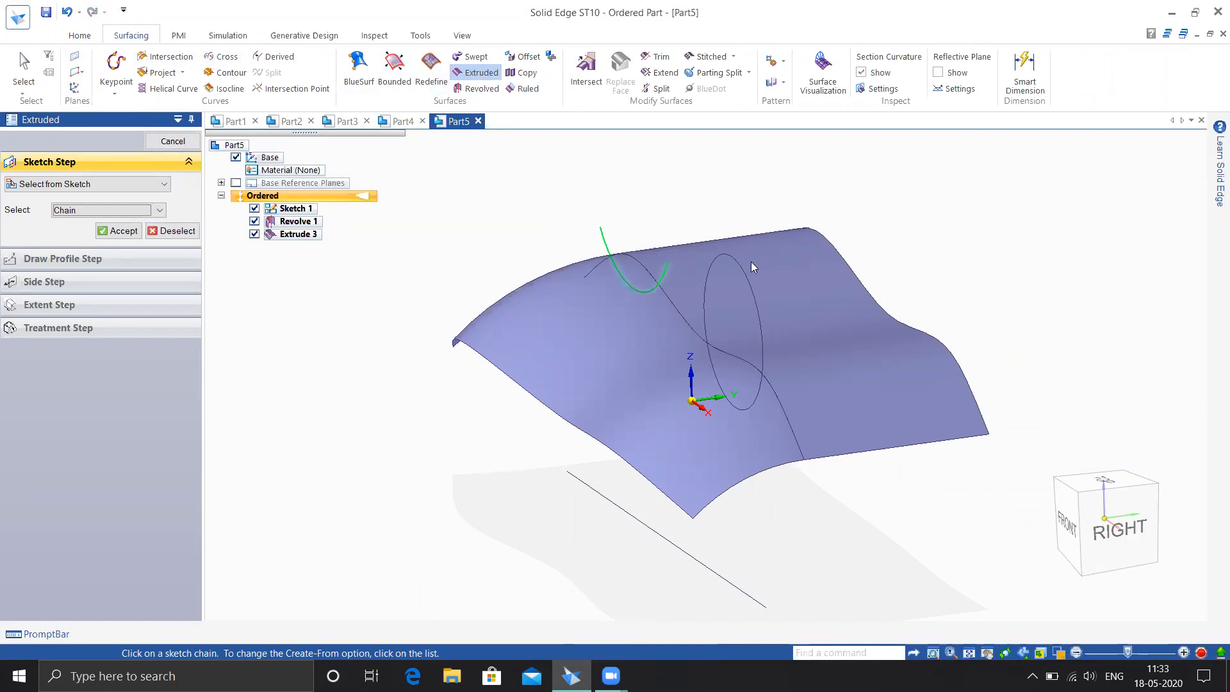
middle_drag(710, 290, 668, 280)
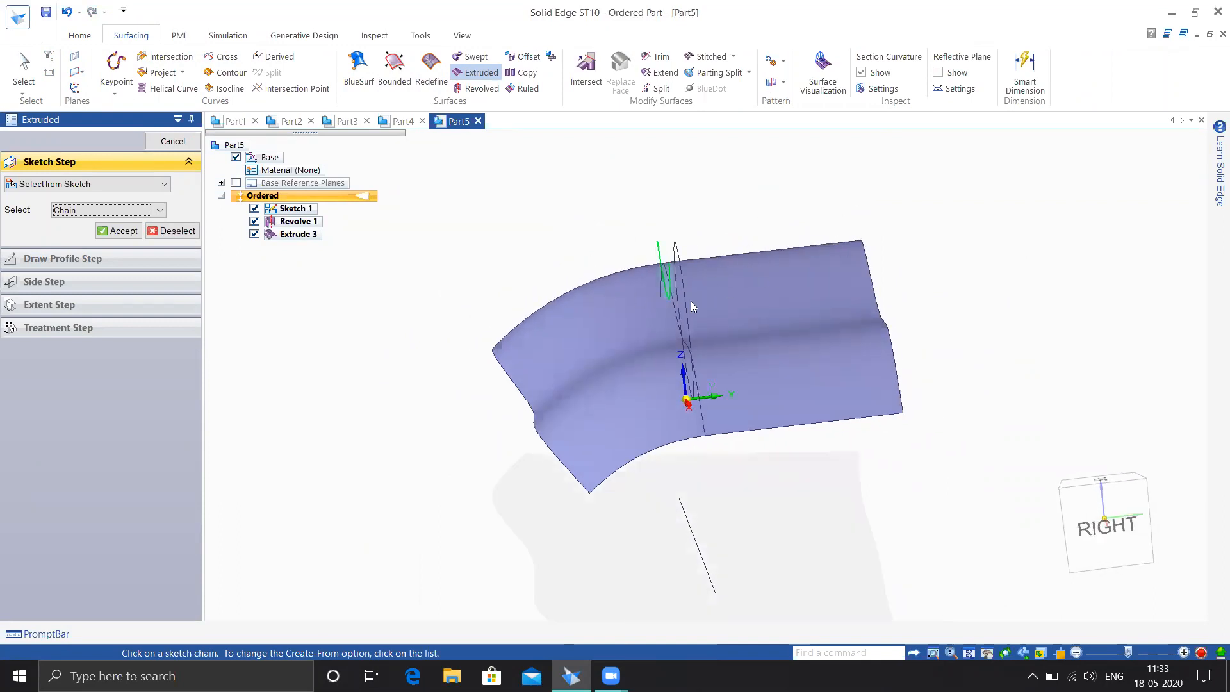
middle_drag(741, 276, 771, 273)
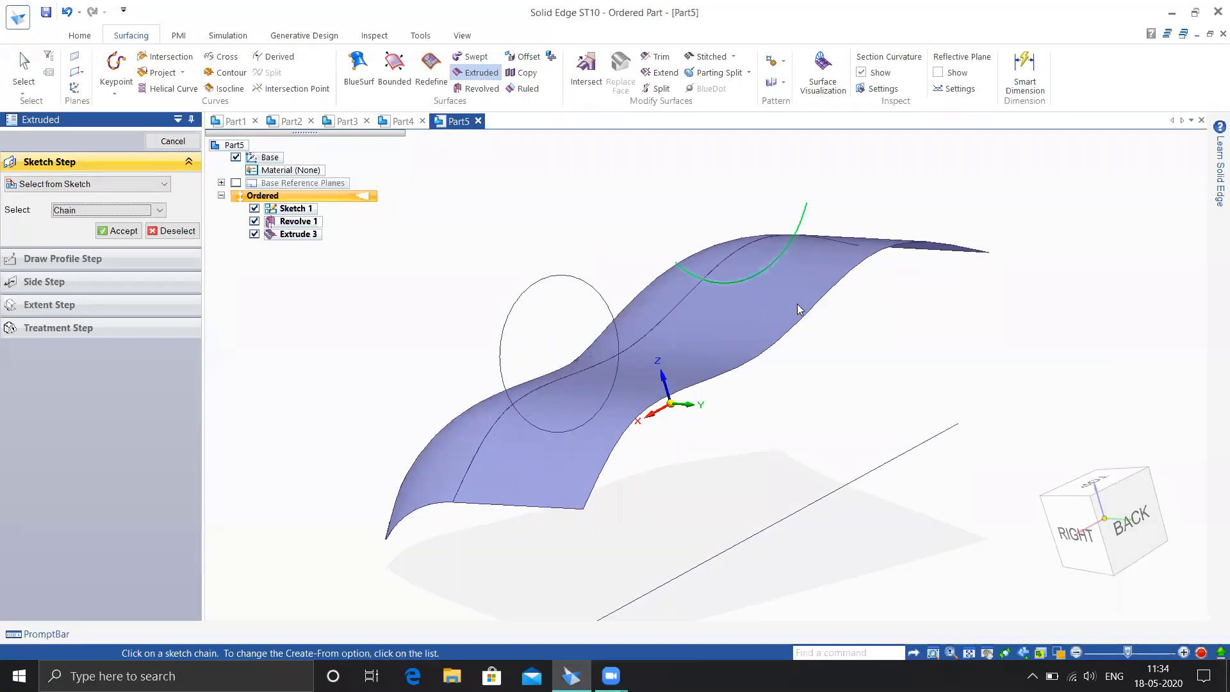
click(162, 232)
click(174, 142)
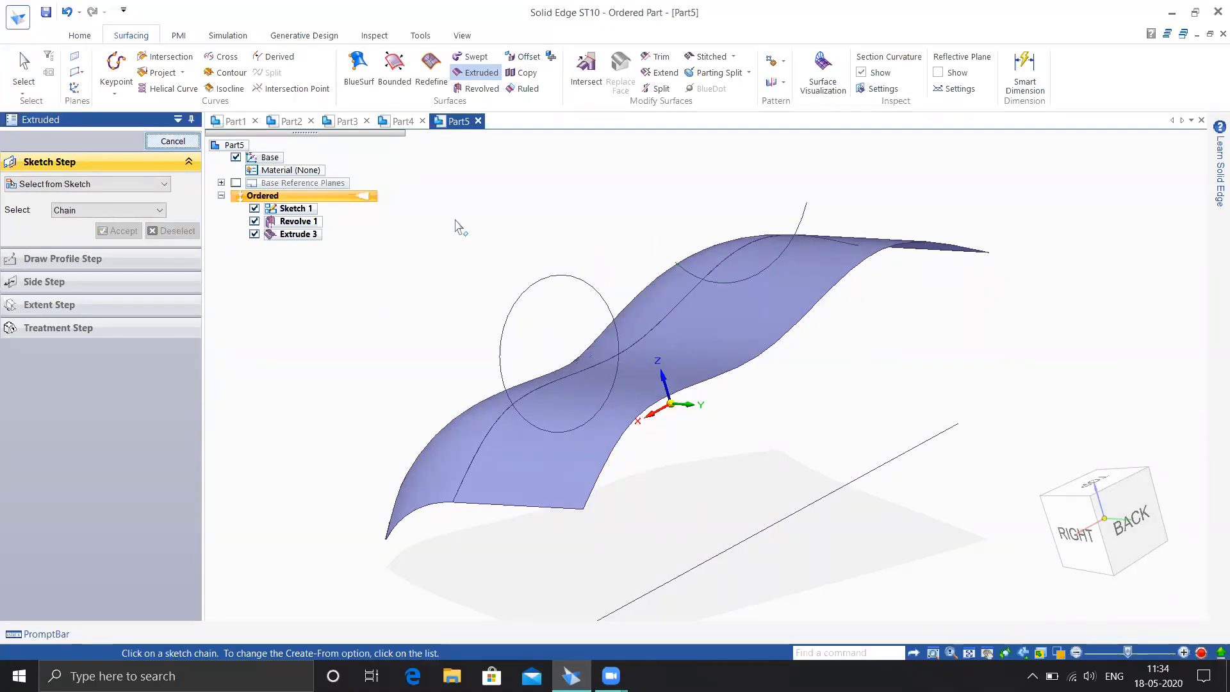
- Edit the existing sketch's profile and add a slanted line above the arc and circle
click(682, 273)
right_click(682, 270)
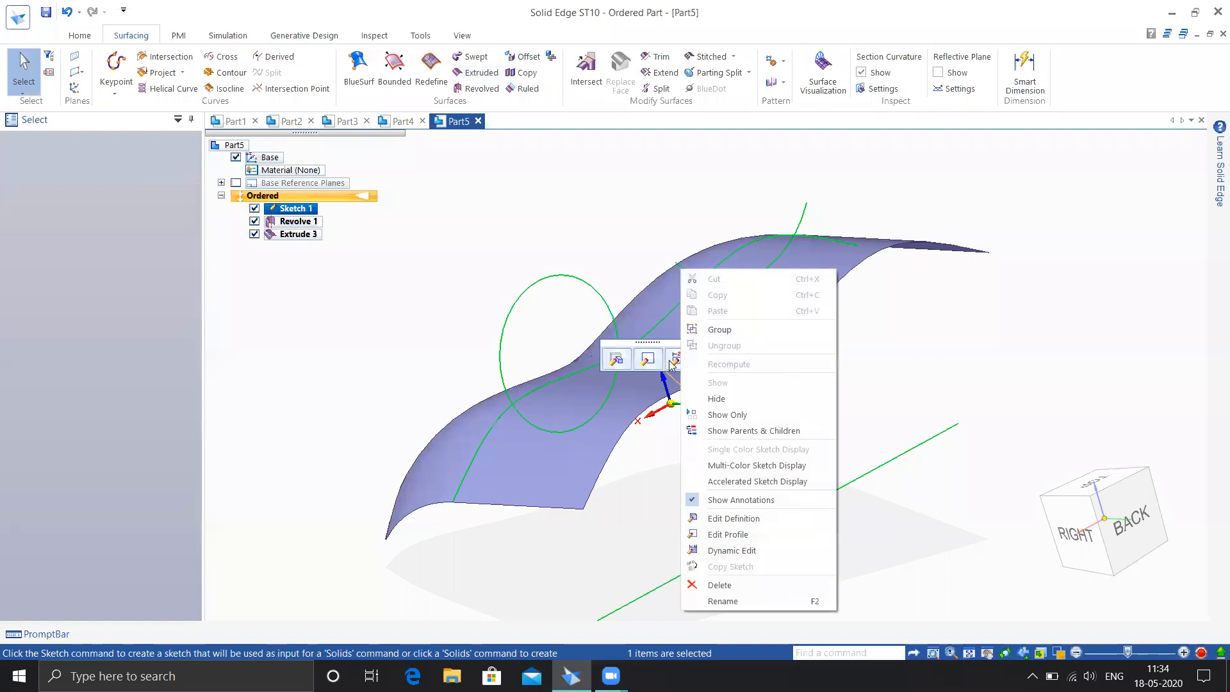
click(647, 361)
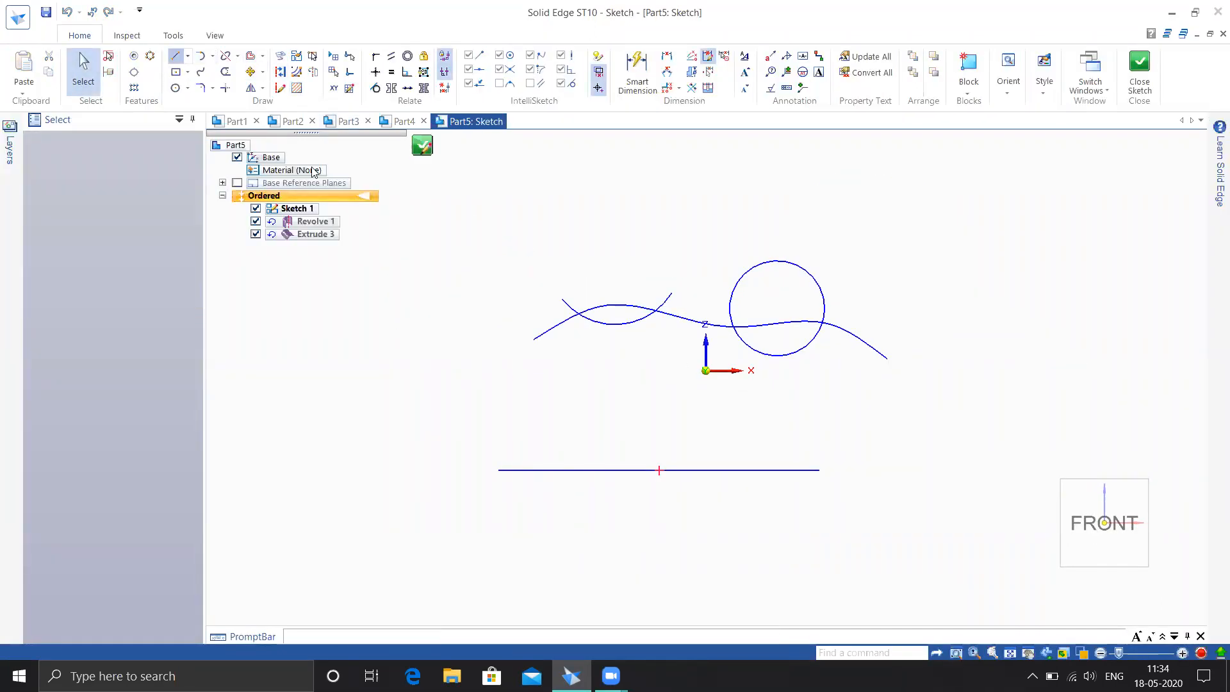
key(l)
click(508, 229)
click(753, 195)
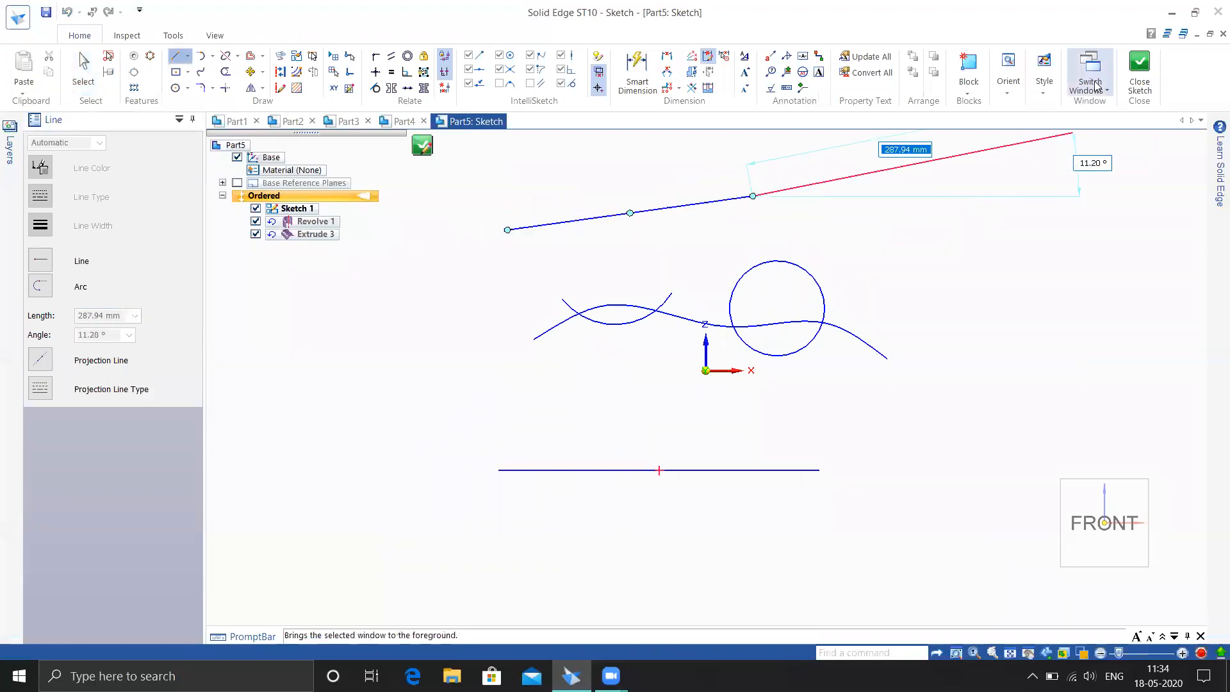
click(1140, 69)
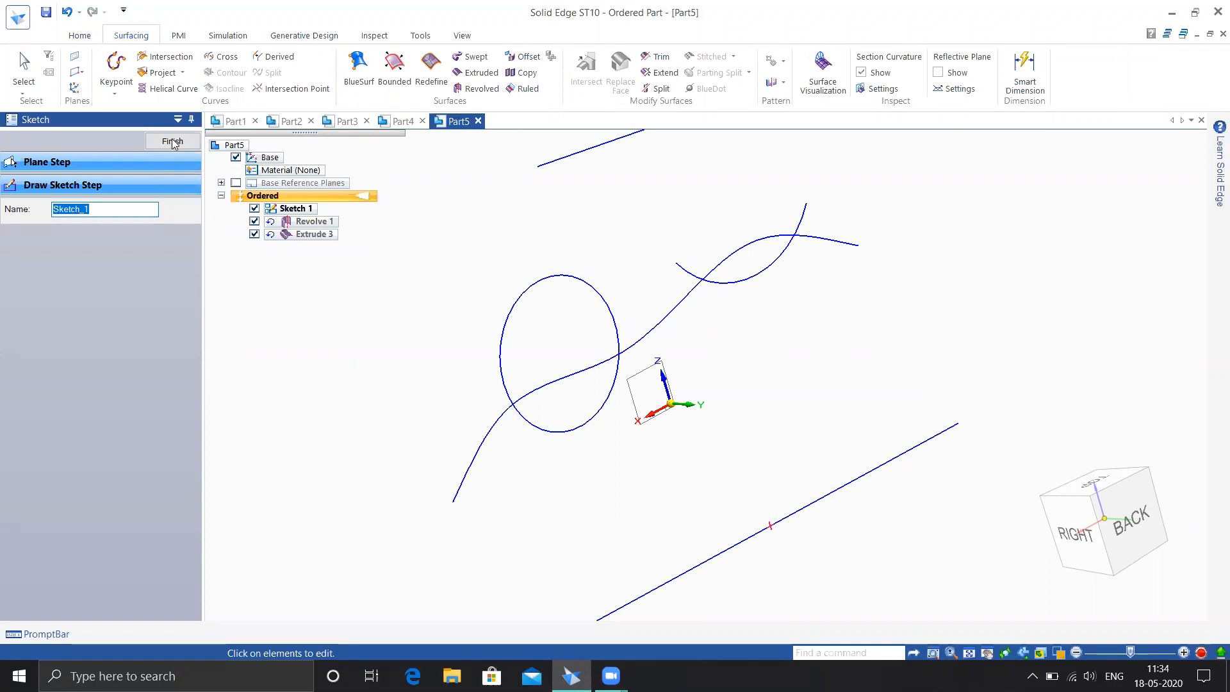
click(172, 141)
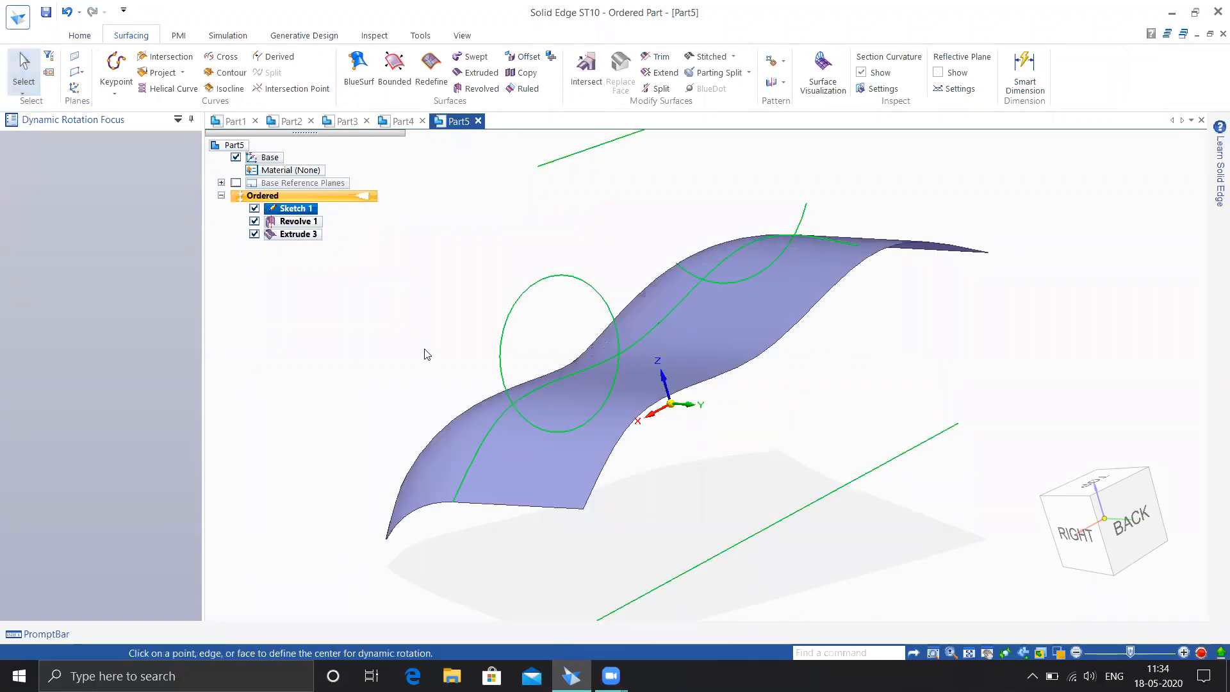
middle_drag(448, 359, 482, 336)
key(Escape)
- Revolve the sketch arc symmetrically about the slanted line above it as a bowl-shaped surface that cuts through the wavy surfaces
scroll(421, 366, down, 2)
mouse_move(420, 367)
middle_down()
mouse_move(468, 333)
mouse_move(510, 331)
middle_up()
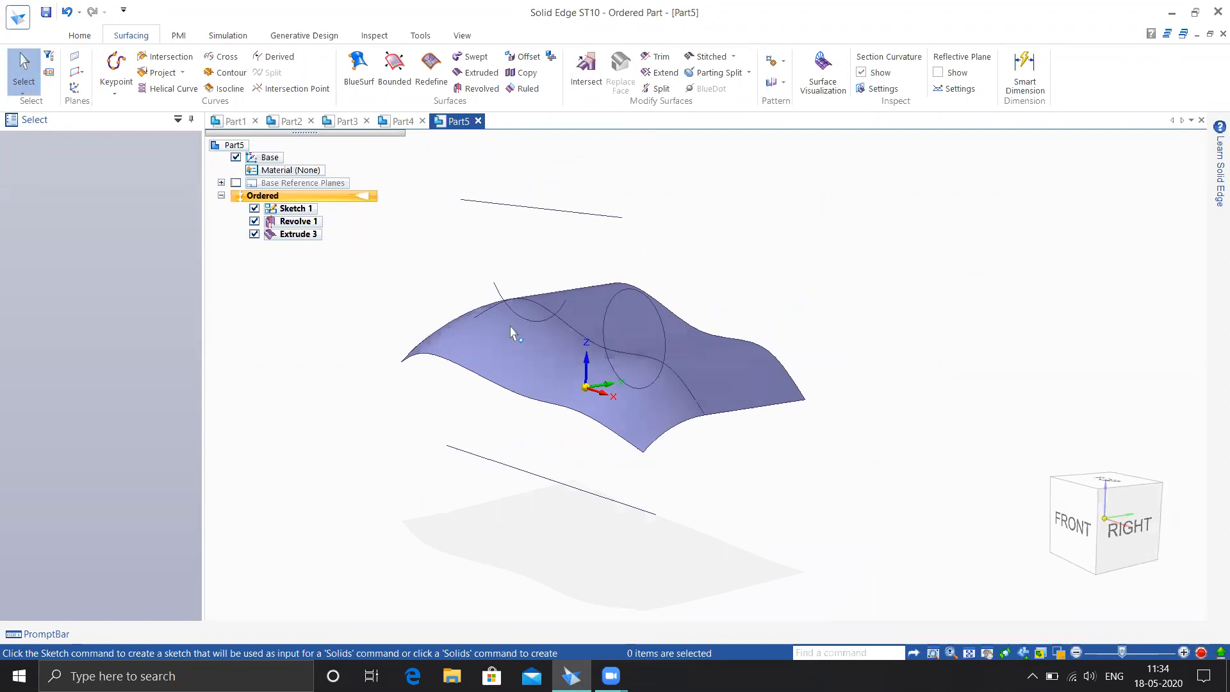
click(477, 88)
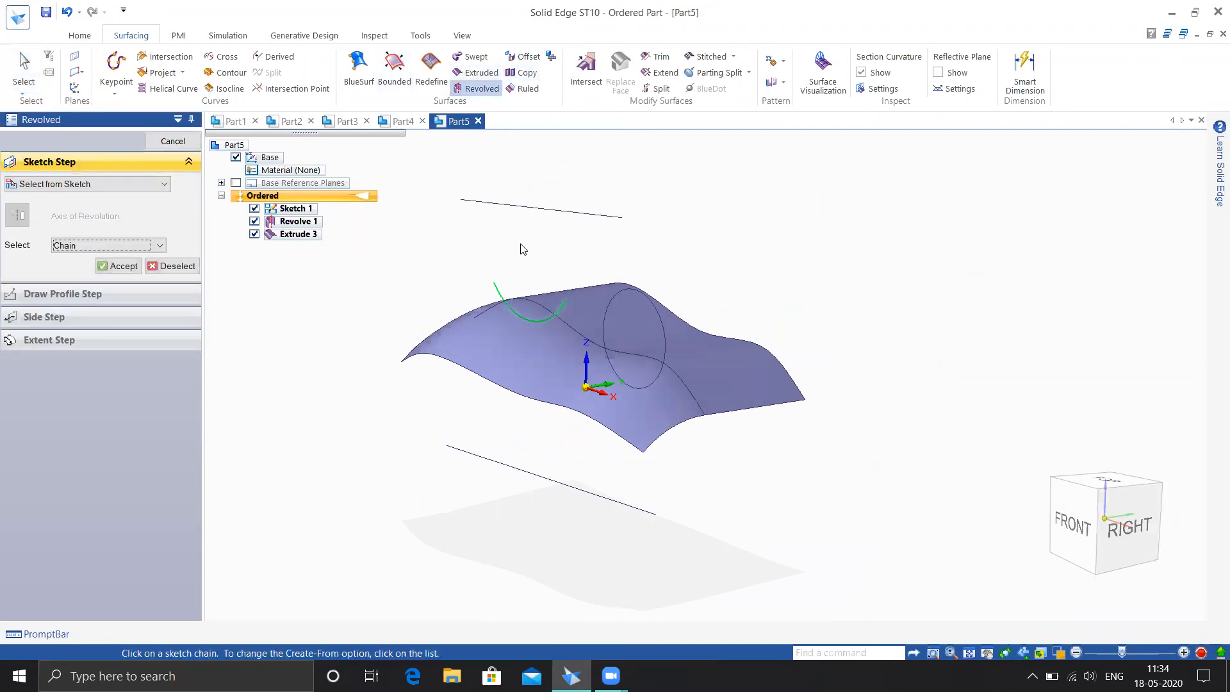
right_click(514, 248)
click(497, 203)
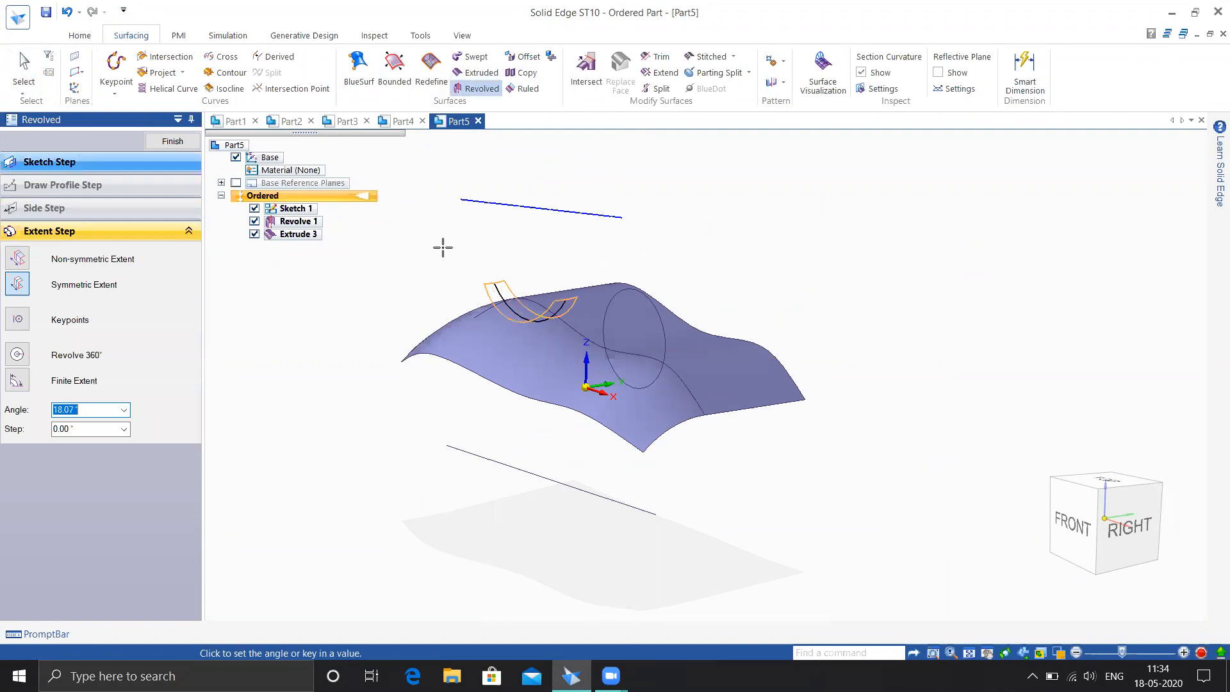
click(358, 240)
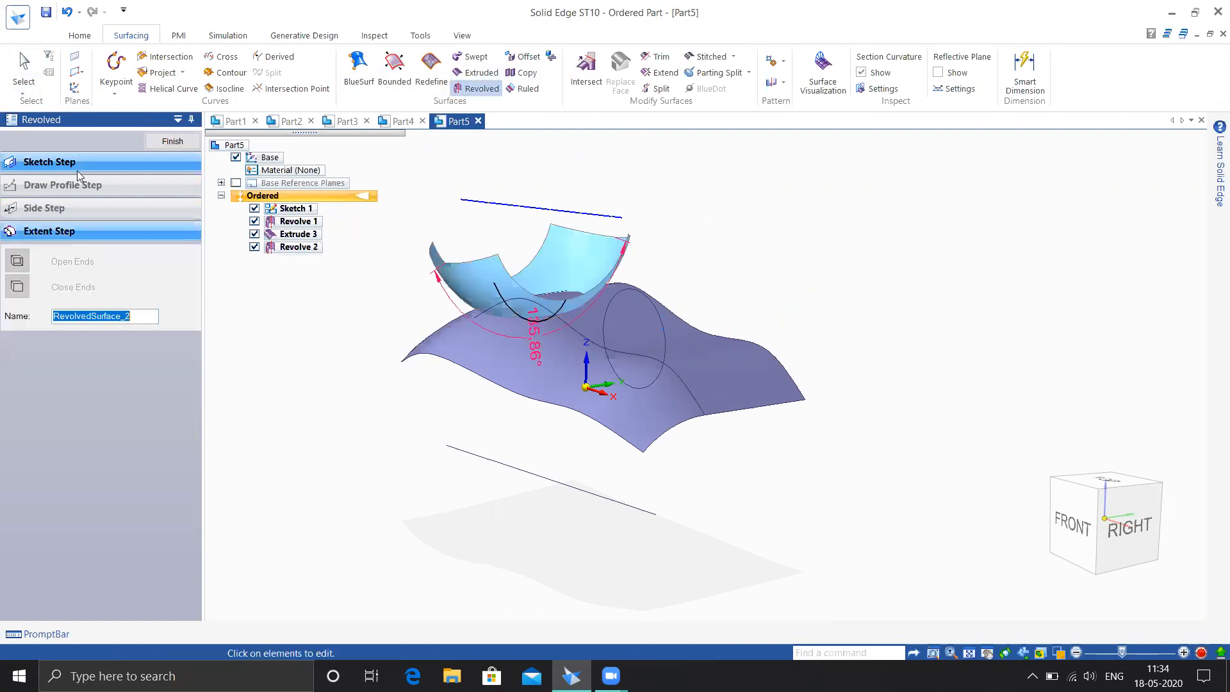
click(168, 146)
click(169, 146)
shift+middle_drag(703, 327, 757, 399)
scroll(757, 385, up, 3)
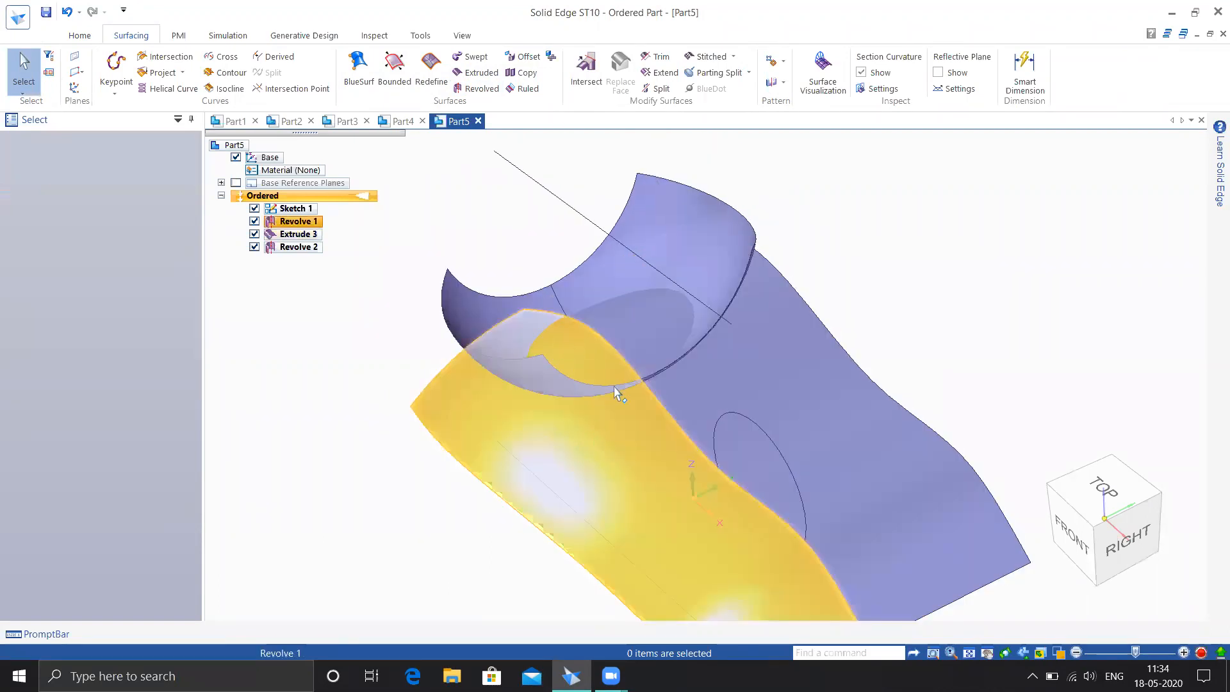
middle_drag(826, 420, 788, 409)
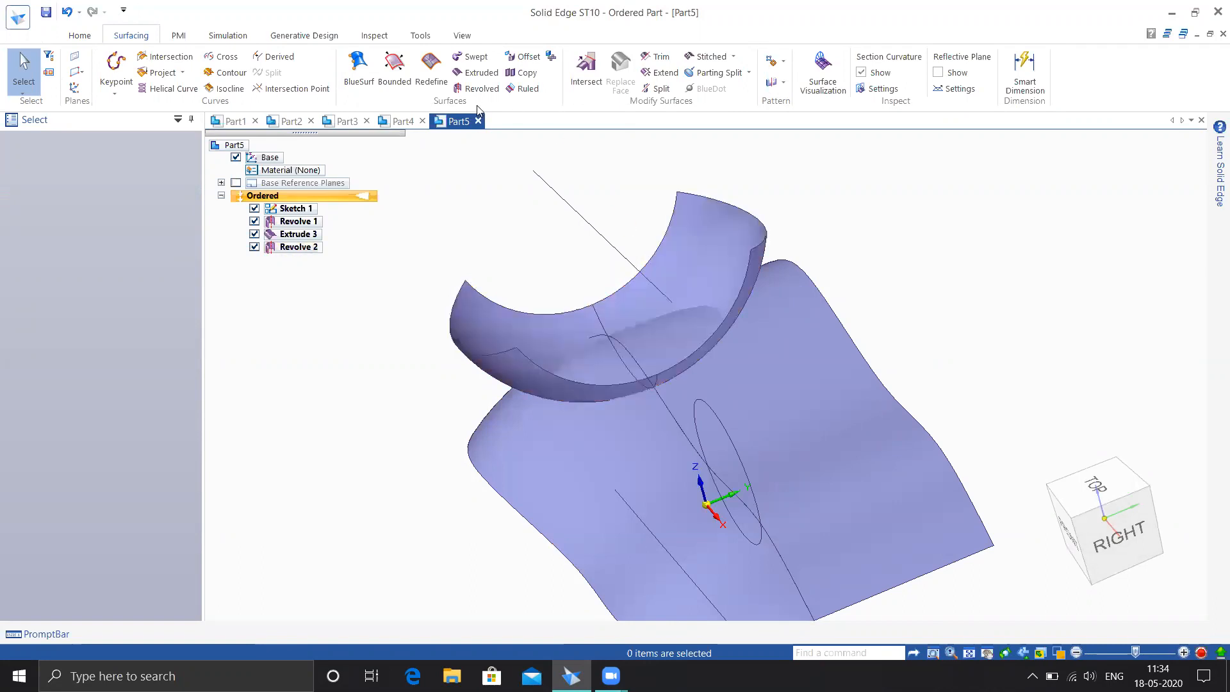
- Try to intersect the first revolved surface with the adjoining extruded surface, selecting their shared edge to extend
click(584, 79)
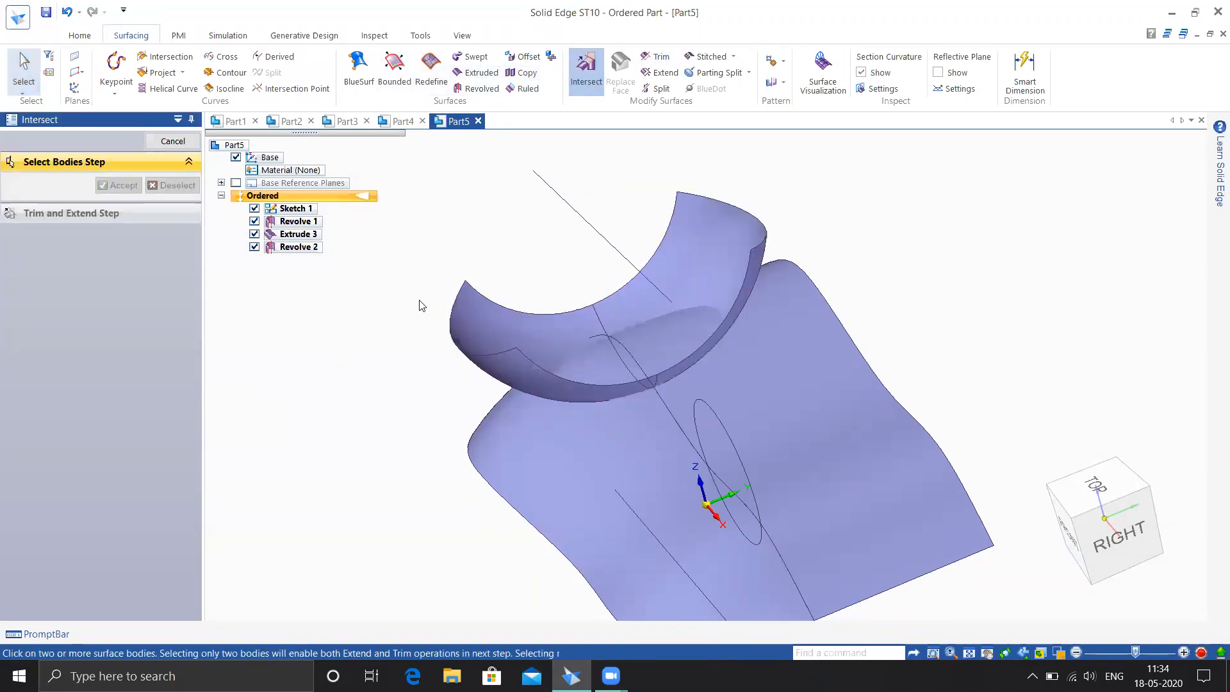
click(586, 442)
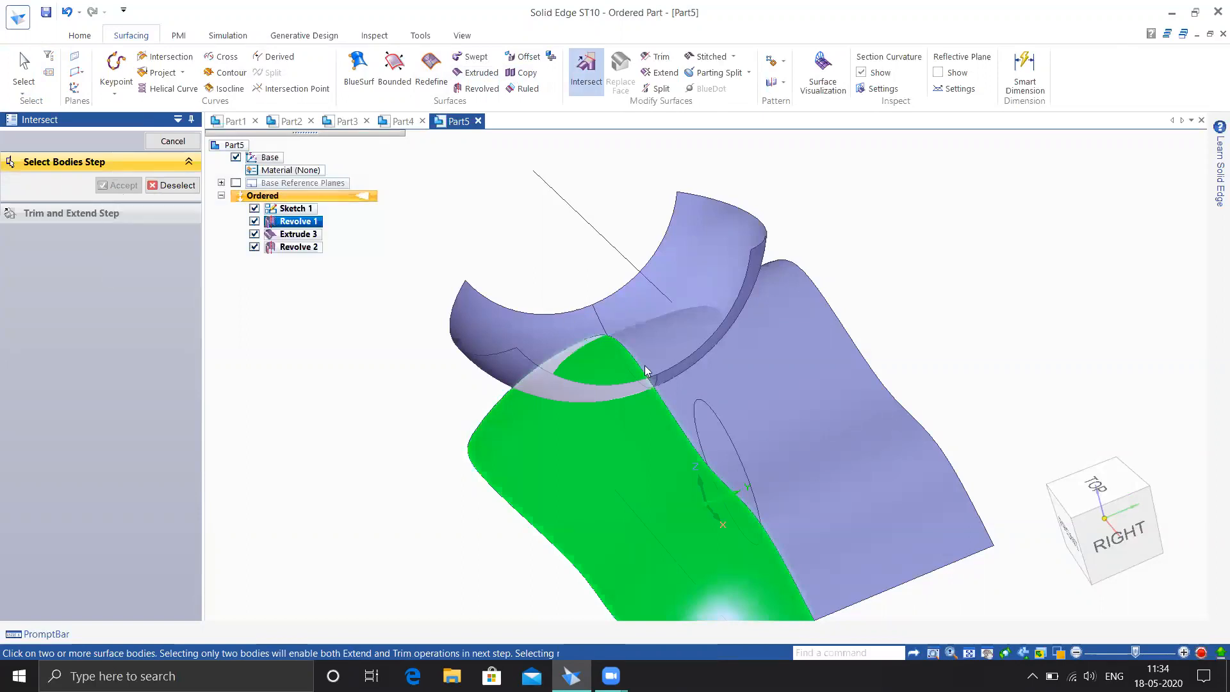
click(704, 379)
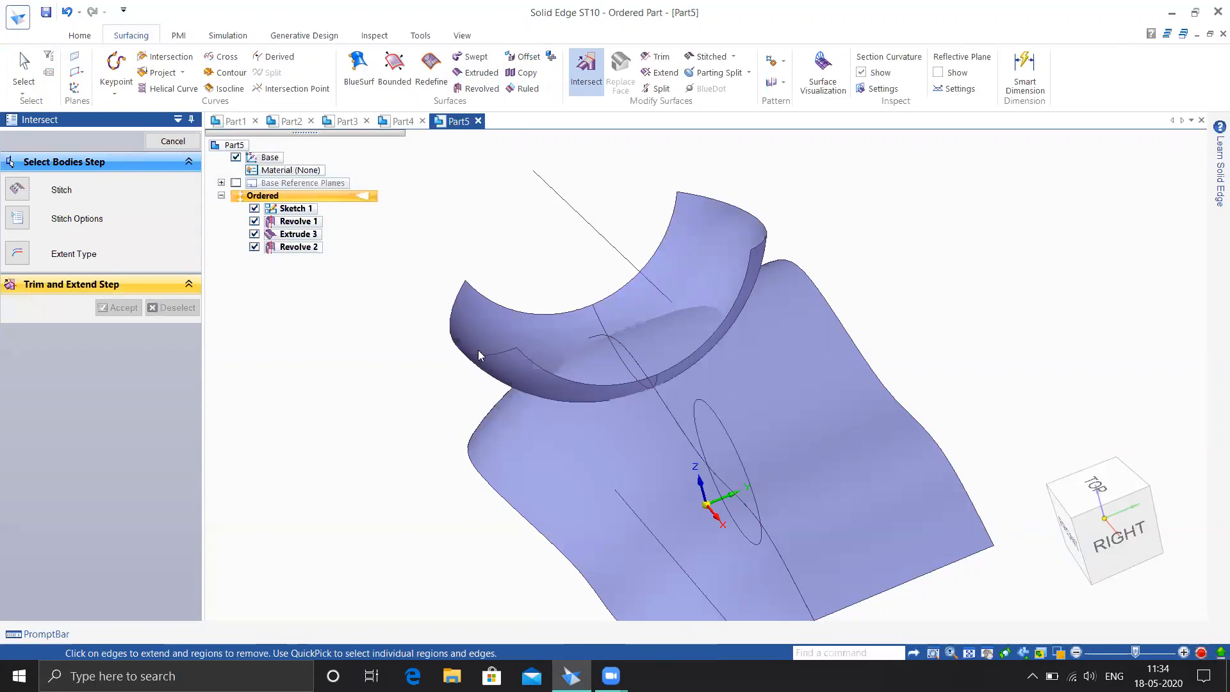
click(53, 168)
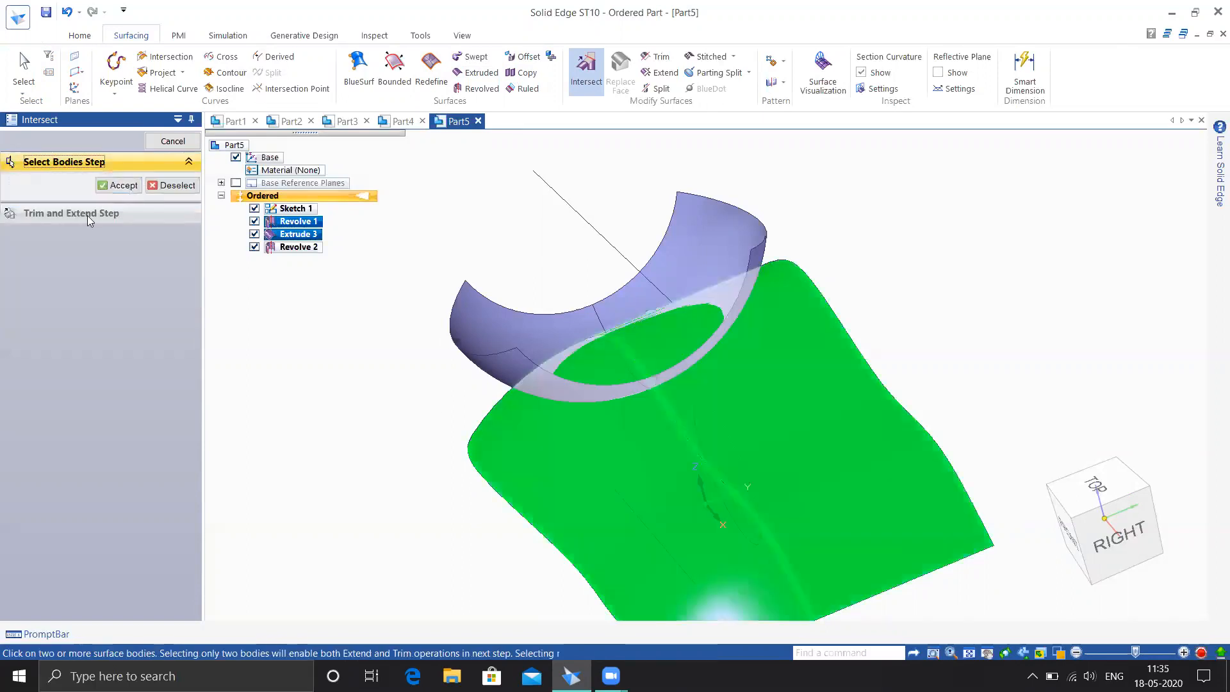
click(125, 187)
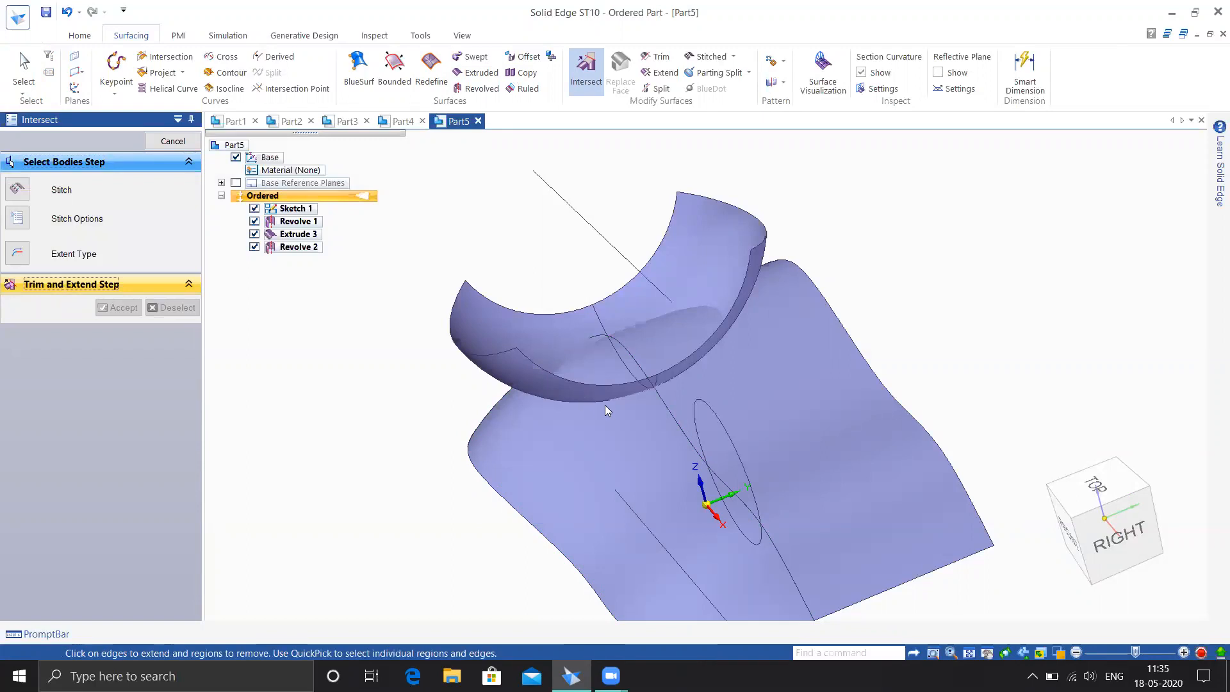
middle_drag(624, 419, 607, 473)
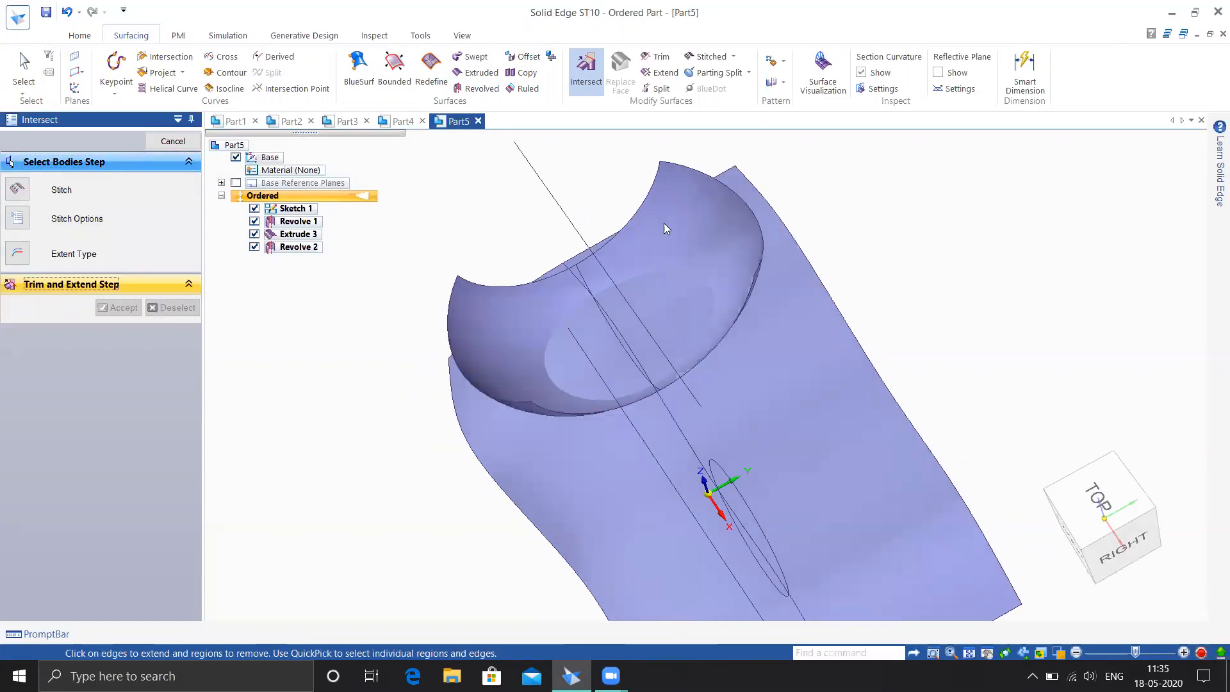
middle_drag(734, 190, 798, 189)
middle_drag(800, 177, 707, 378)
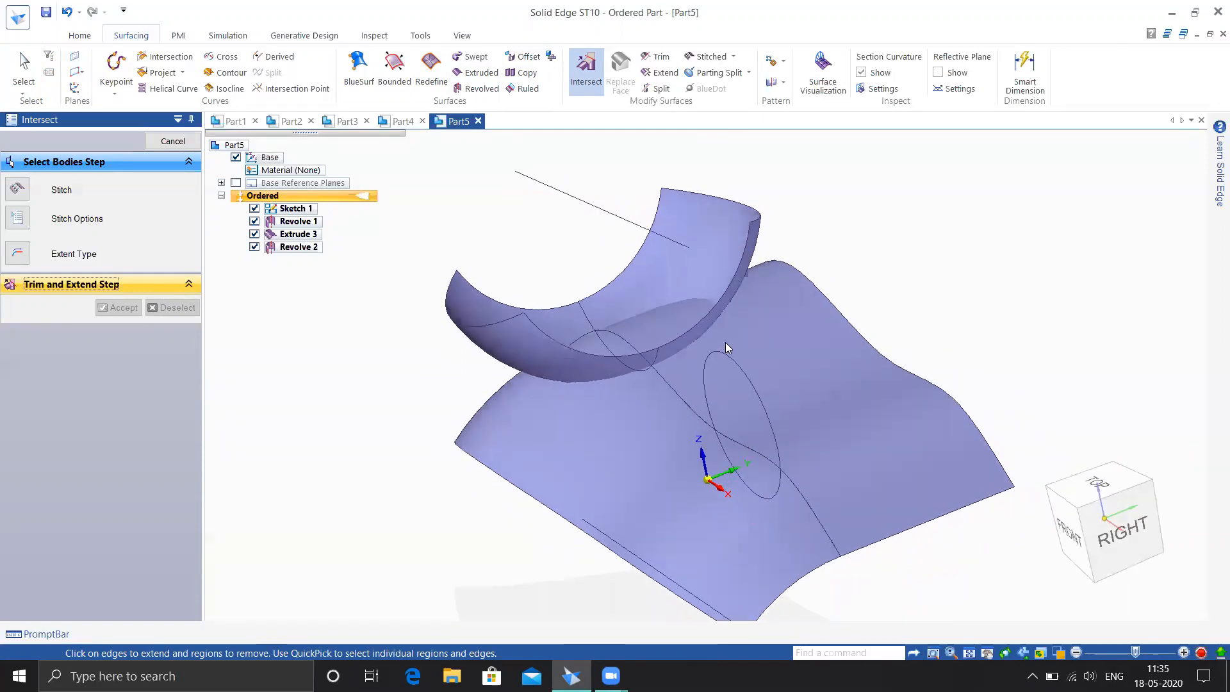
middle_drag(682, 295, 671, 324)
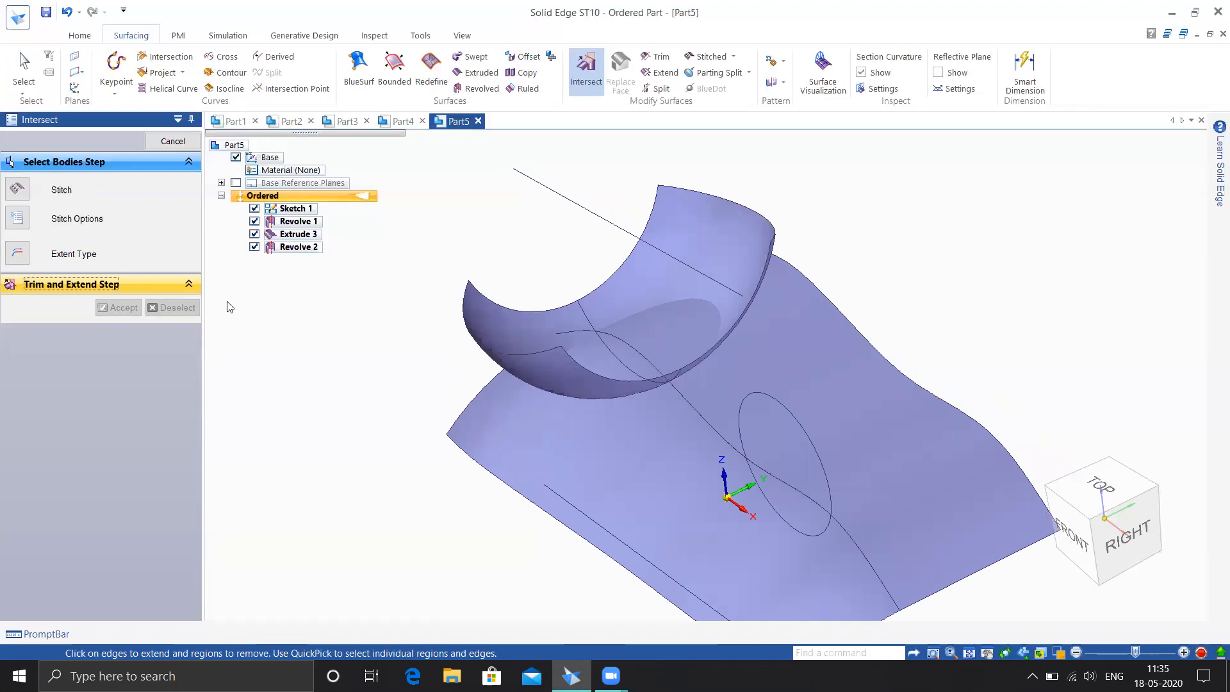
mouse_move(638, 328)
middle_down()
mouse_move(592, 364)
mouse_move(560, 347)
mouse_move(573, 333)
middle_up()
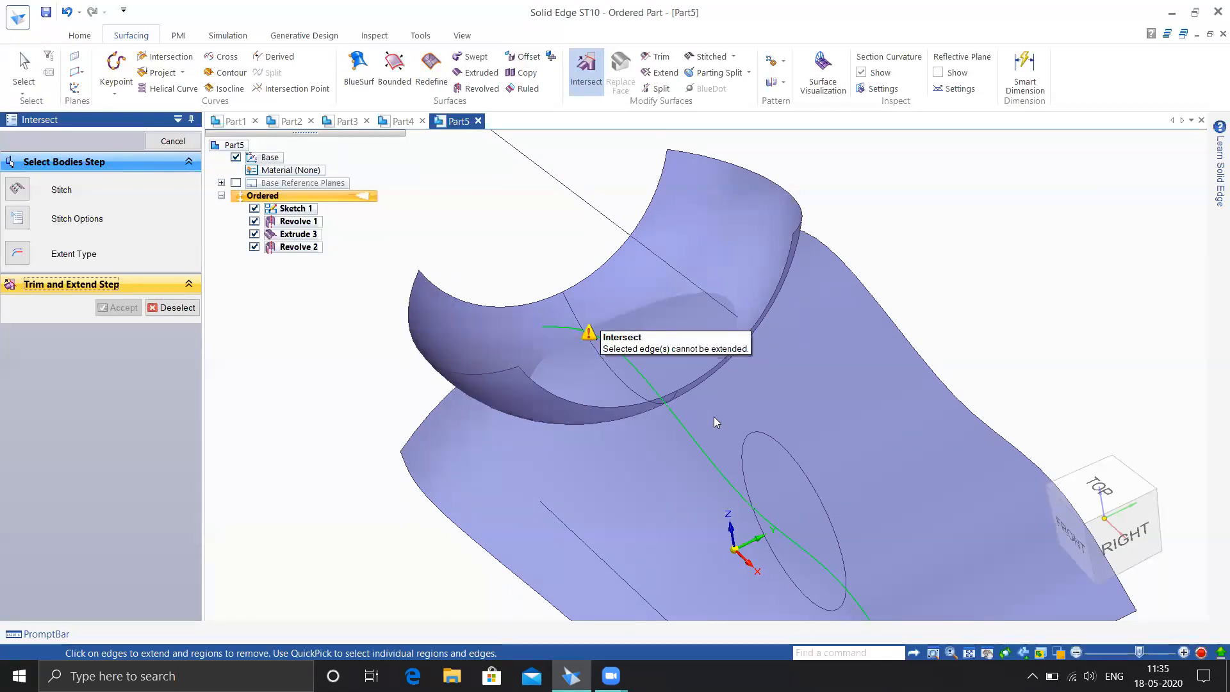
click(165, 309)
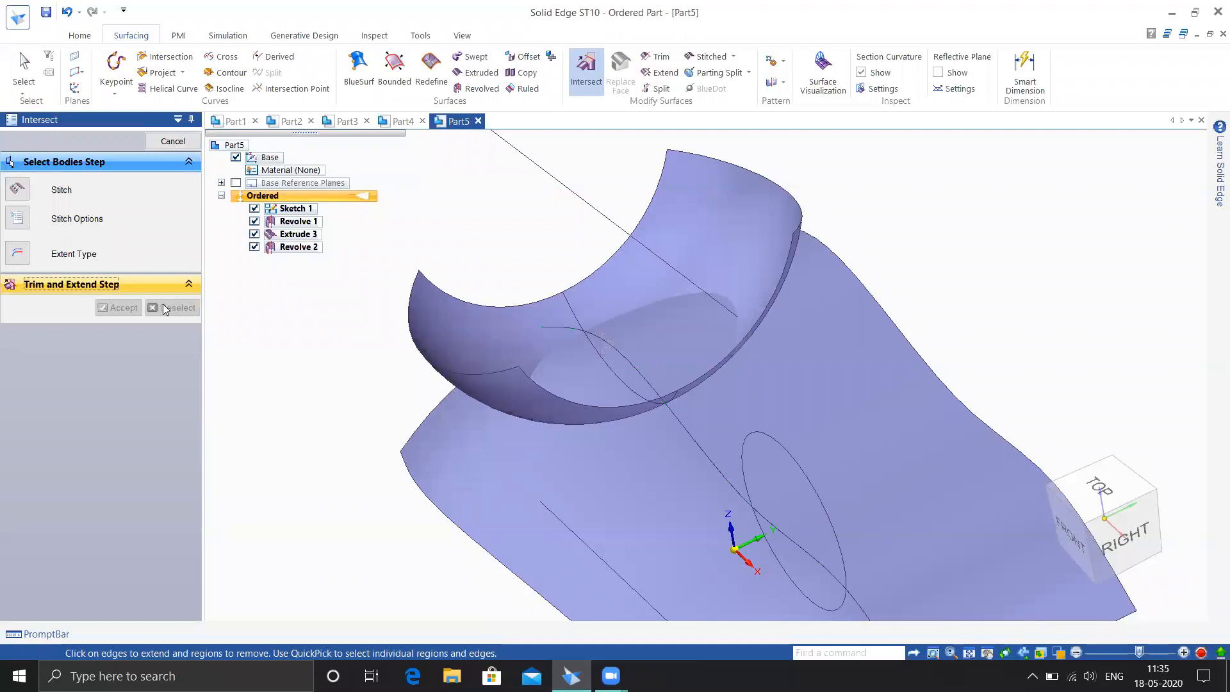
click(177, 140)
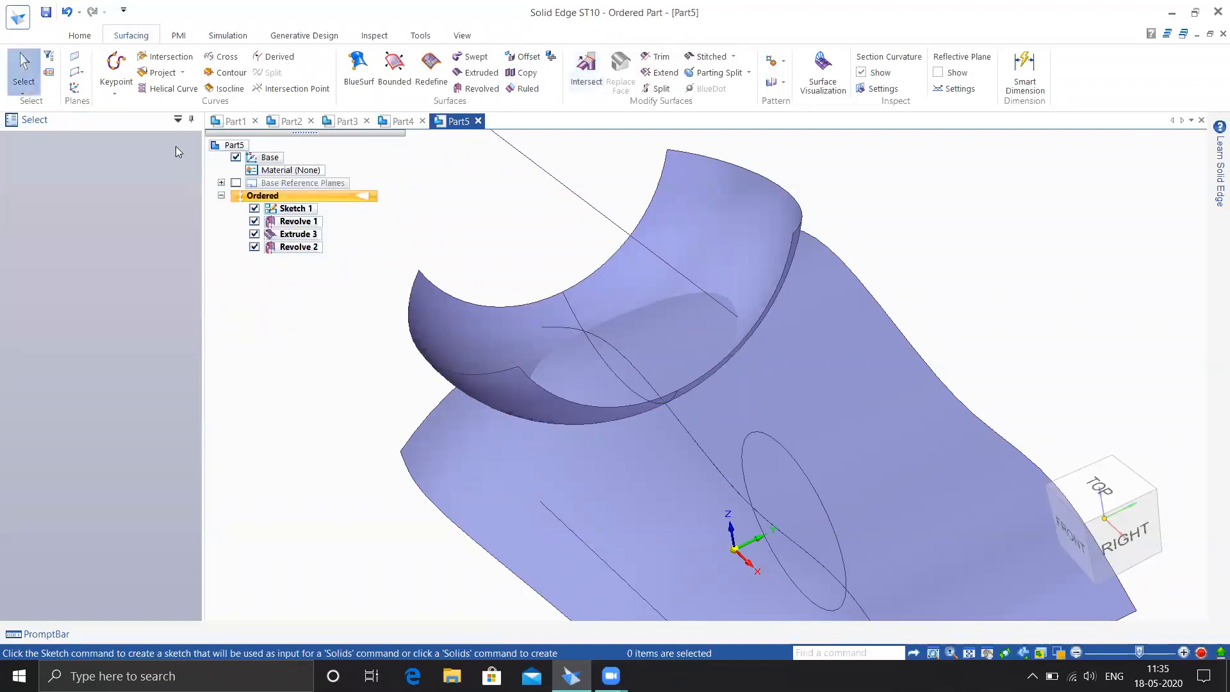
mouse_move(361, 408)
middle_down()
mouse_move(325, 360)
mouse_move(338, 398)
mouse_move(346, 356)
mouse_move(359, 391)
middle_up()
click(586, 71)
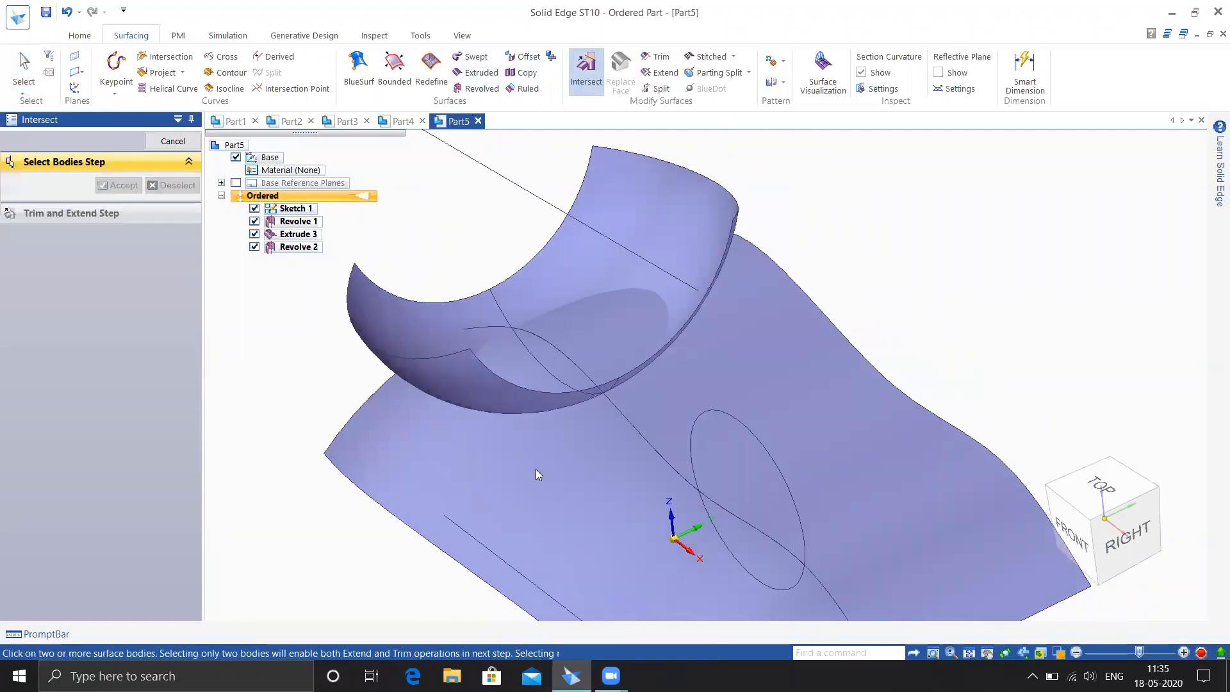
click(703, 432)
click(689, 377)
right_click(333, 296)
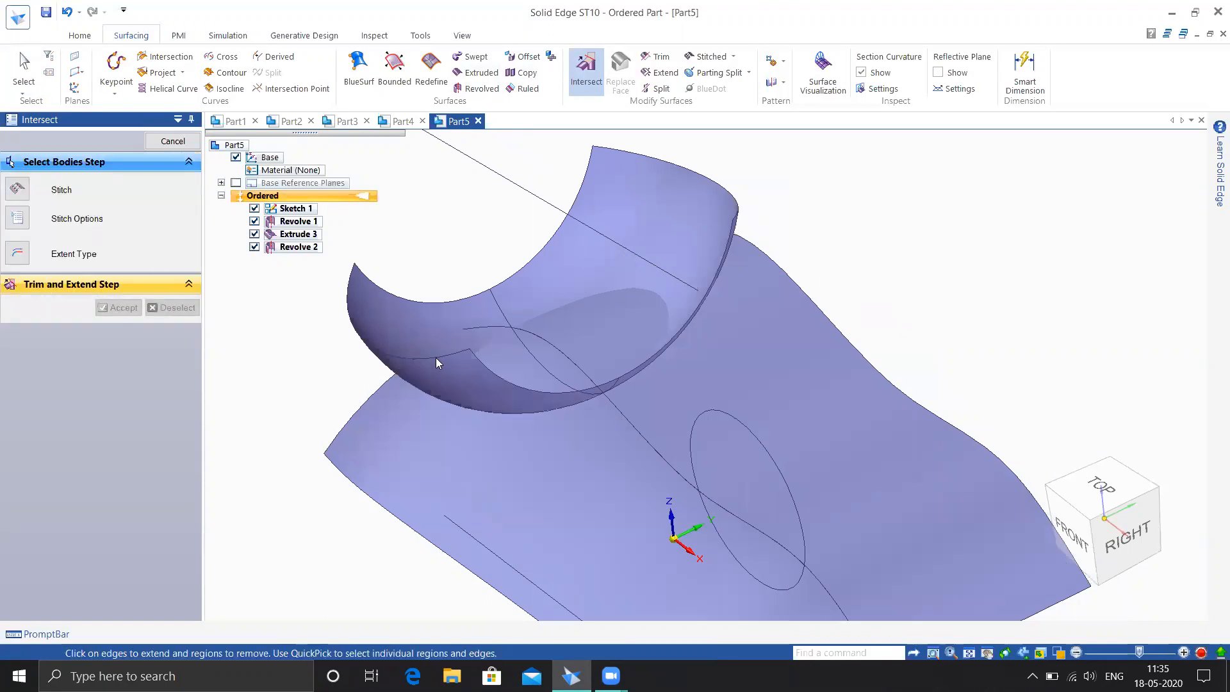
key(Escape)
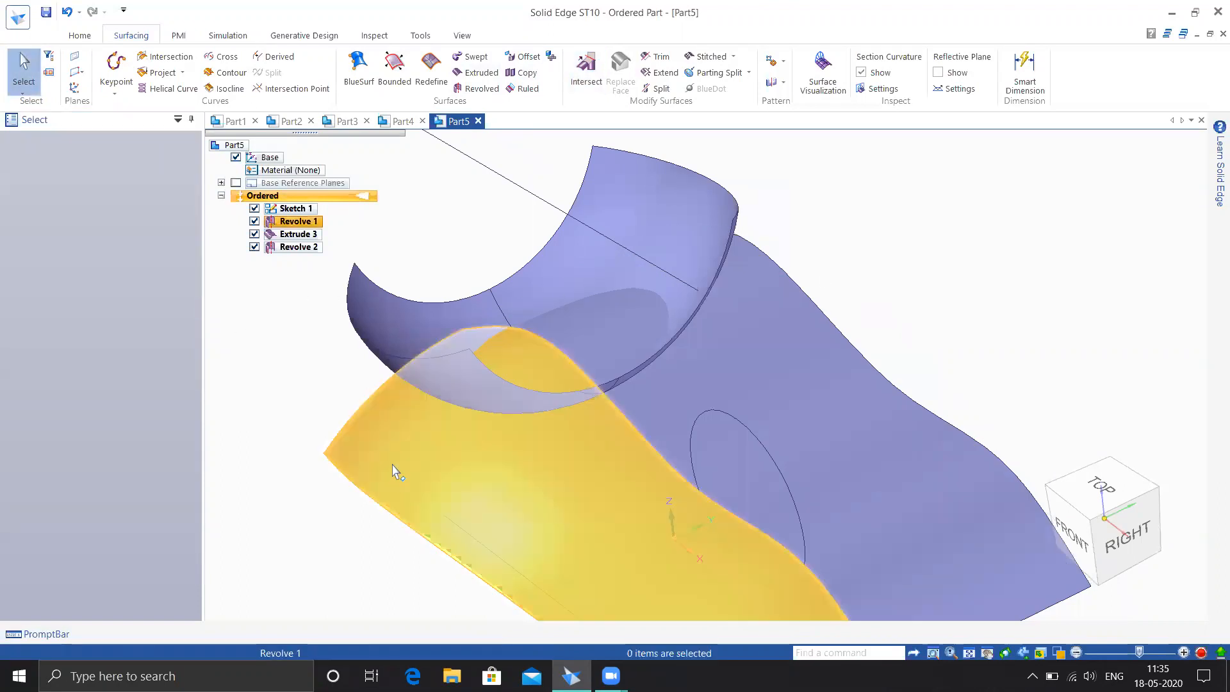
- Undo the bowl-shaped revolved surface and the slanted line added to the sketch
middle_drag(586, 427, 589, 398)
key(ctrl+z)
middle_drag(591, 273, 580, 311)
key(ctrl+z)
shift+middle_drag(450, 236, 462, 300)
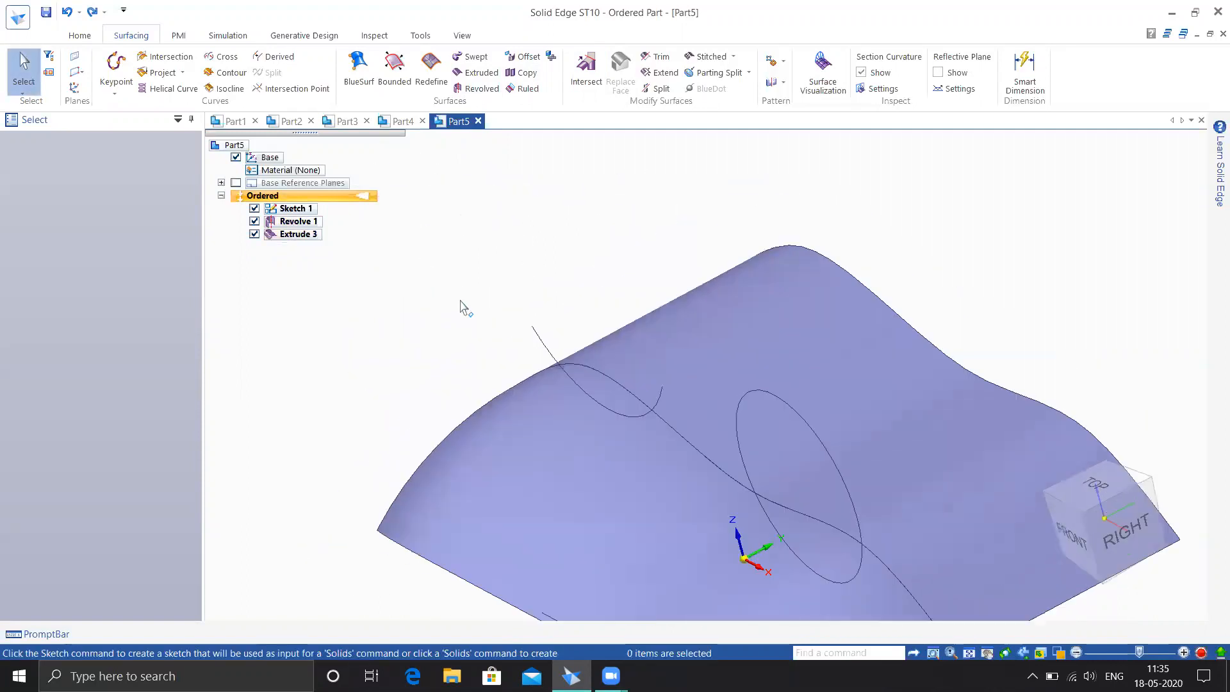
- Undo the extruded surface and close Part5 without saving it
key(ctrl+z)
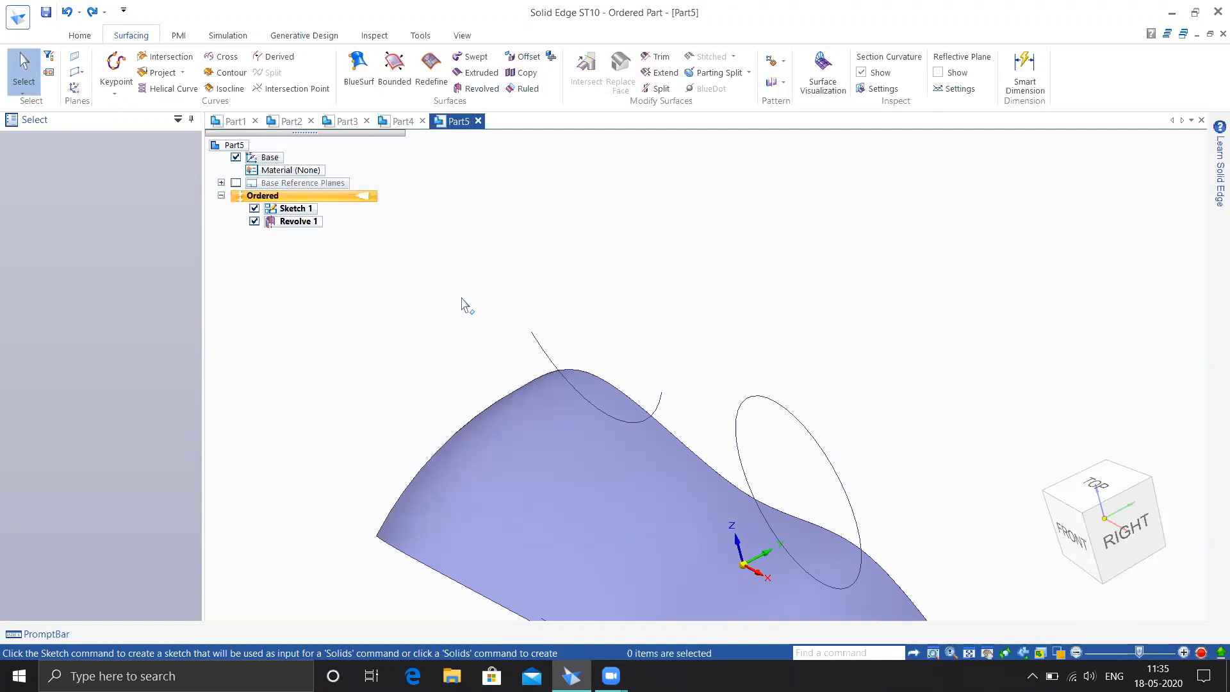
shift+middle_drag(576, 264, 598, 217)
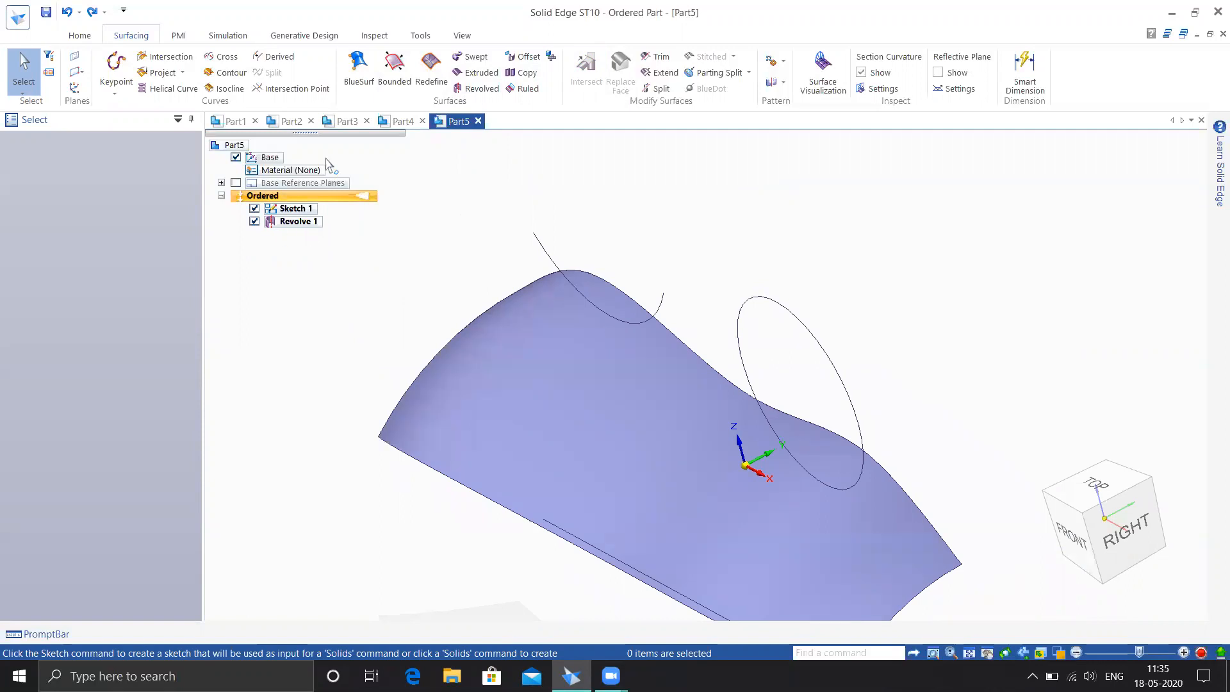
click(478, 122)
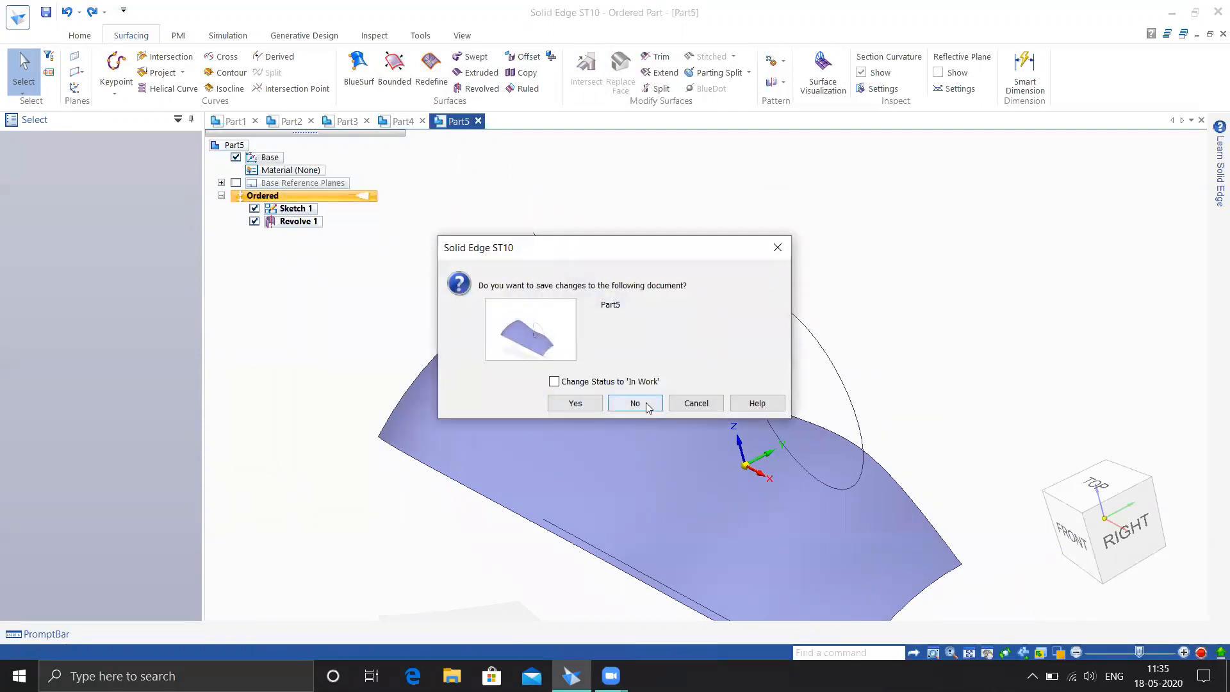
click(646, 402)
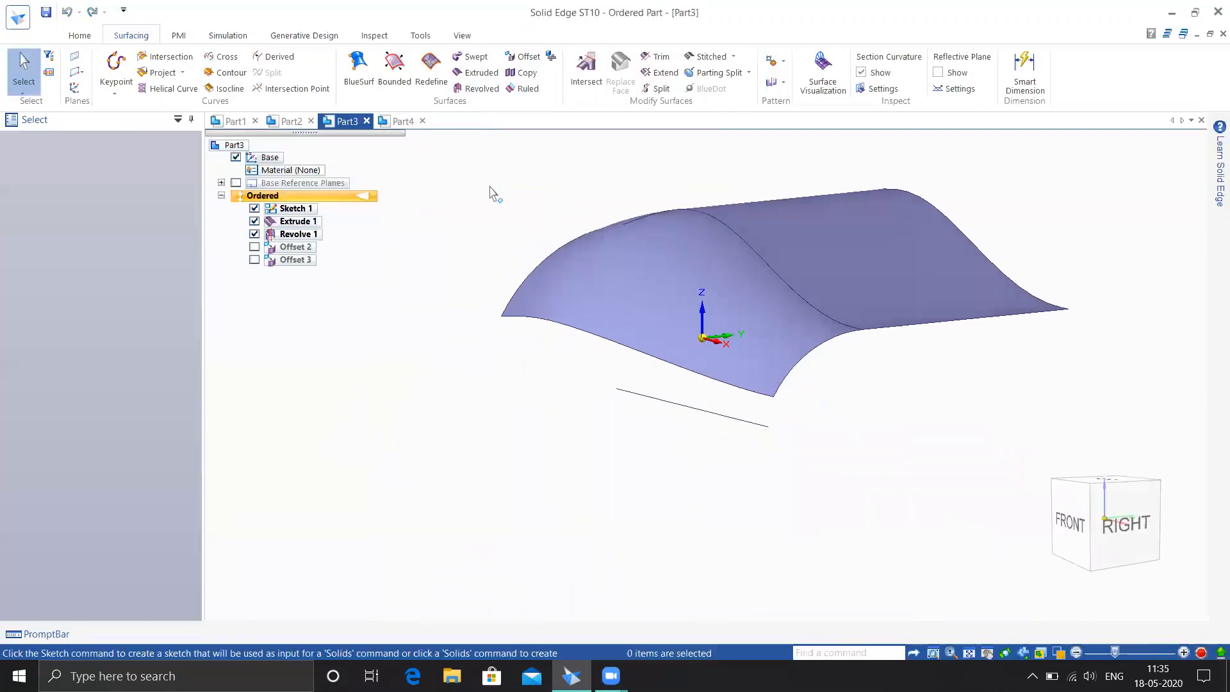
shift+middle_drag(493, 181, 477, 242)
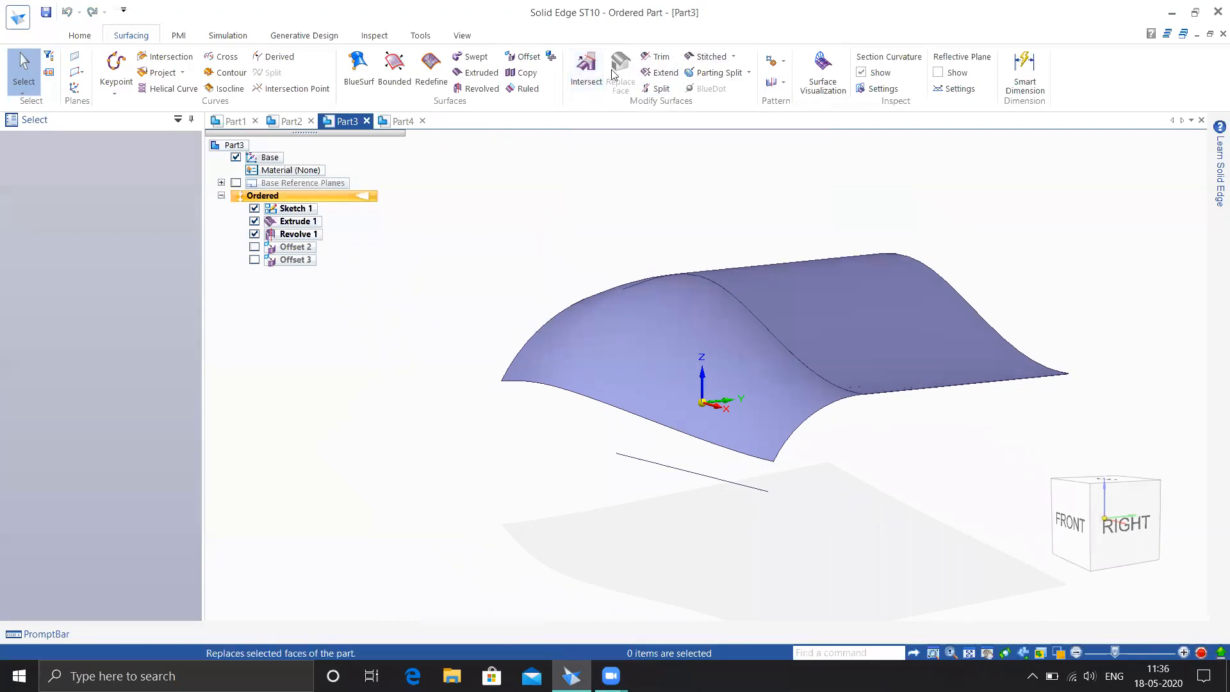
middle_drag(479, 284, 602, 242)
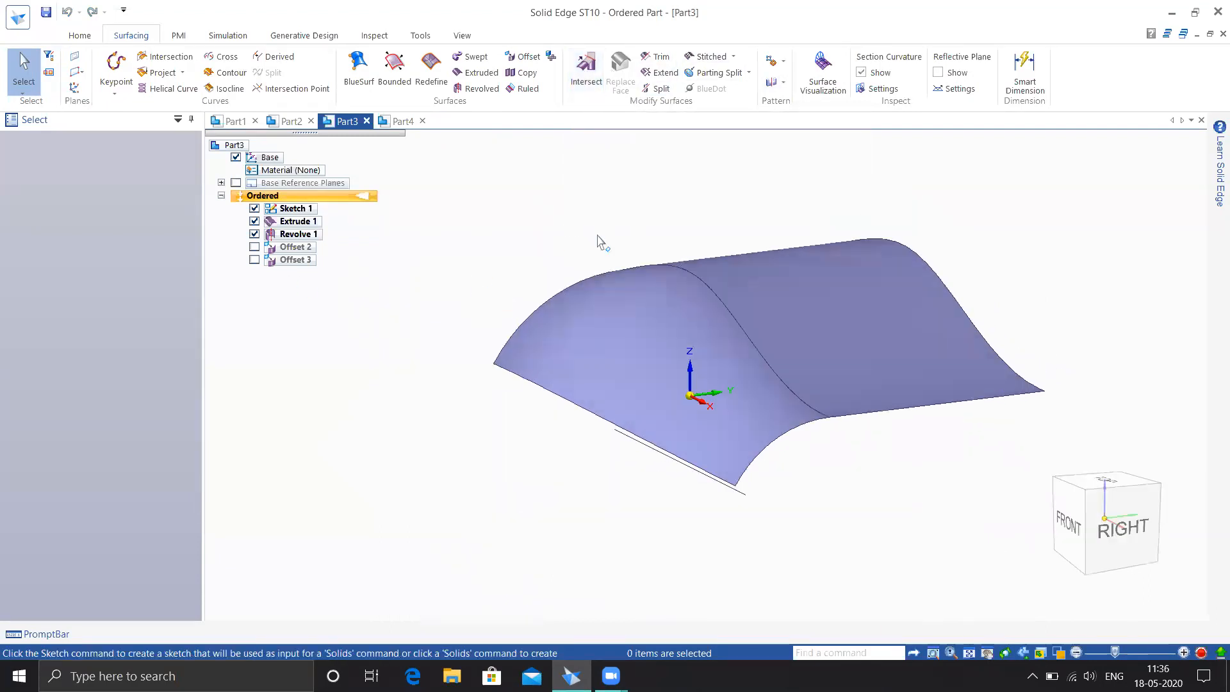
shift+middle_drag(328, 327, 263, 307)
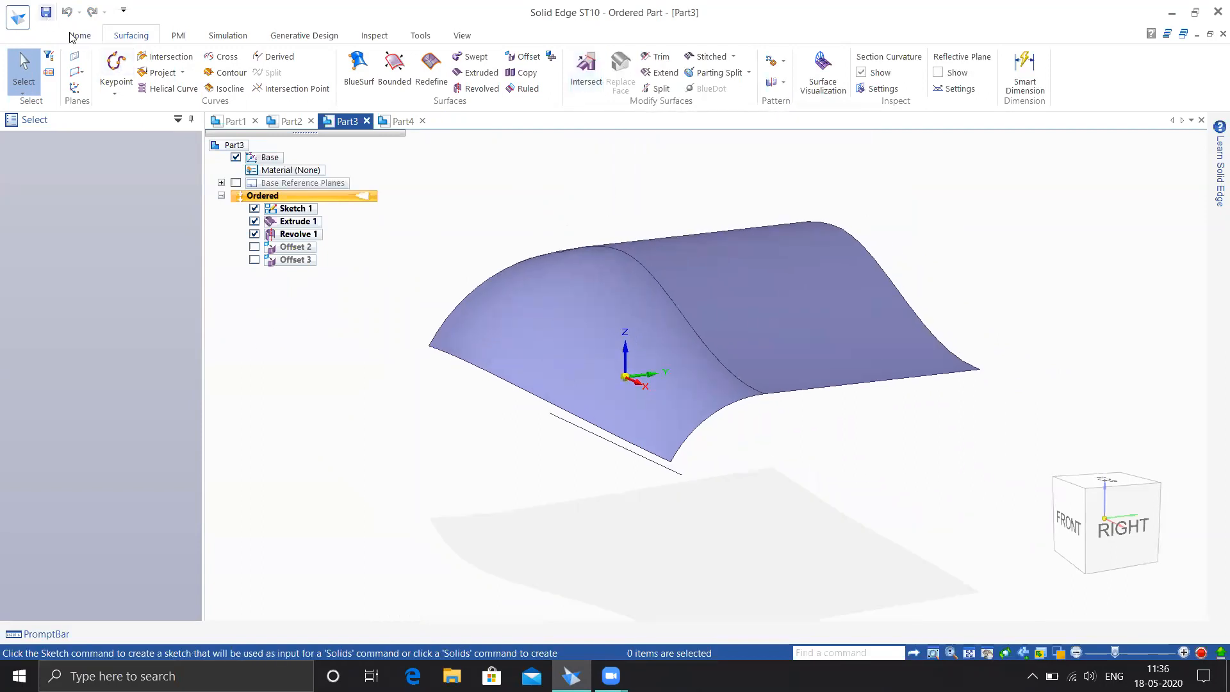
click(79, 36)
click(183, 71)
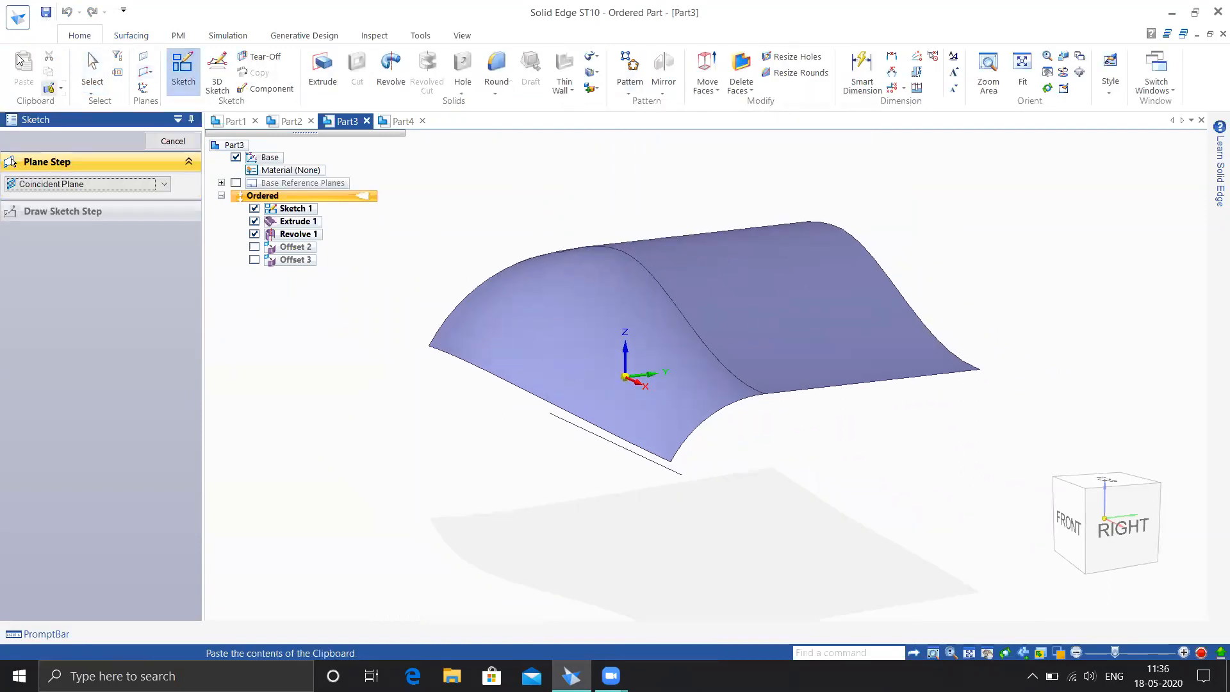
click(17, 30)
key(Escape)
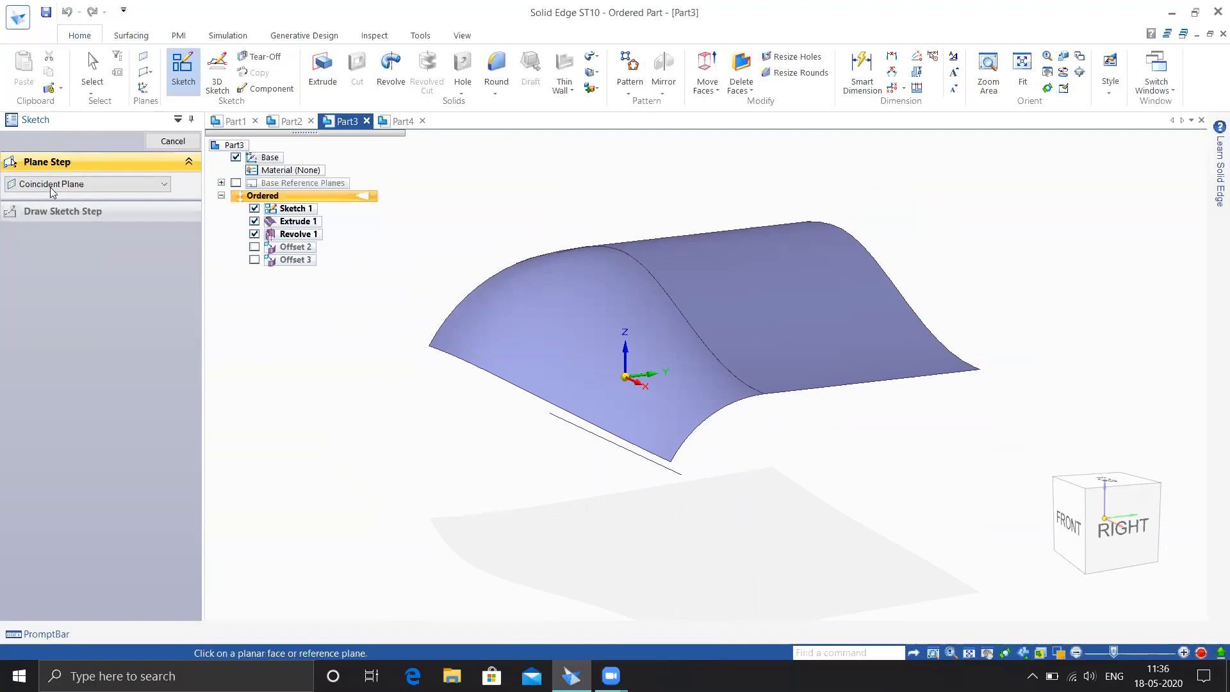
click(170, 143)
- Create a new ISO Metric Part document and start a sketch on the horizontal XY plane
click(18, 18)
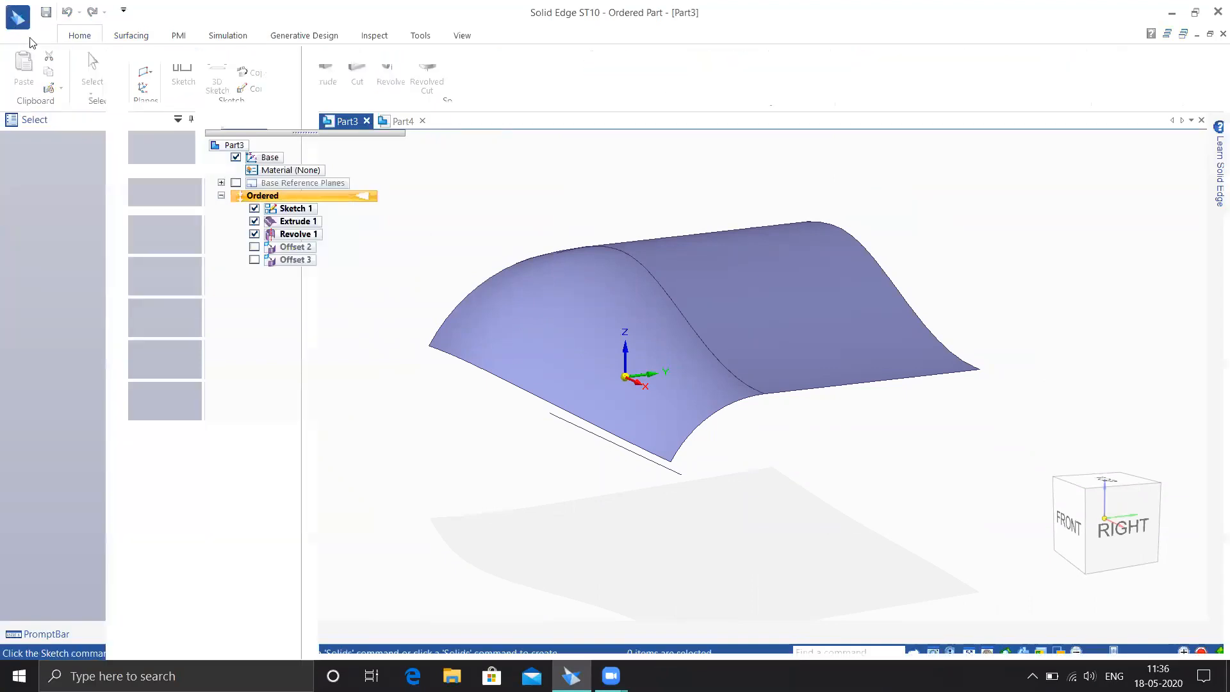
click(39, 102)
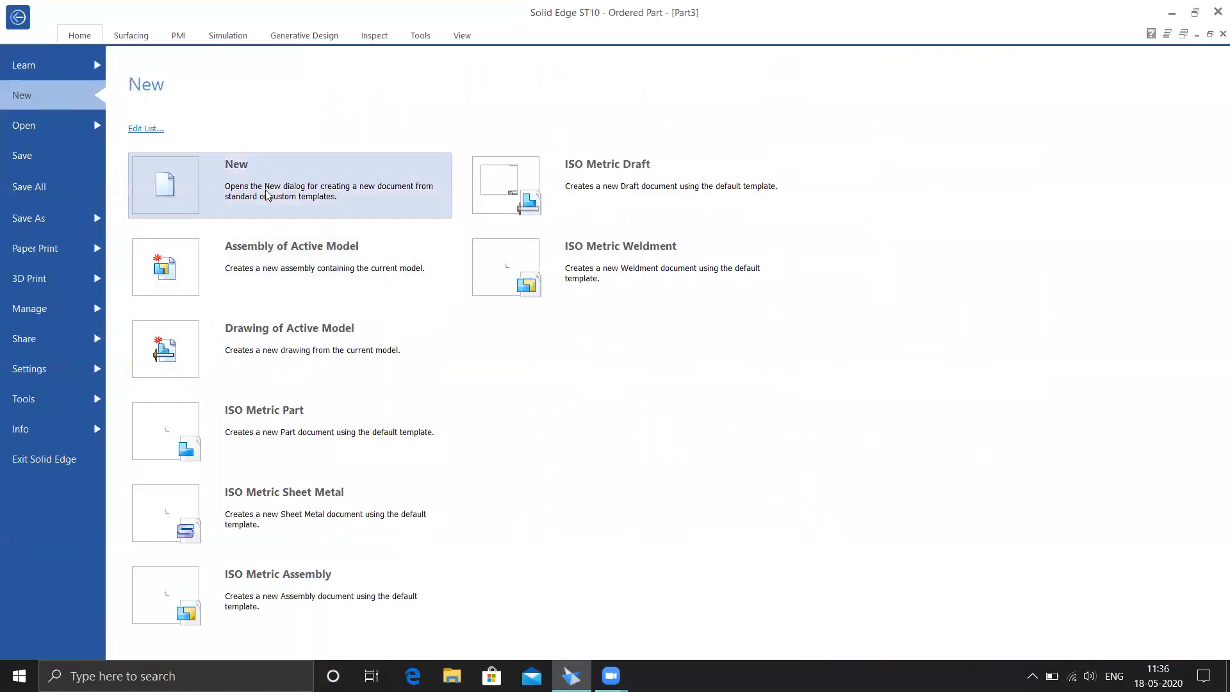
click(271, 408)
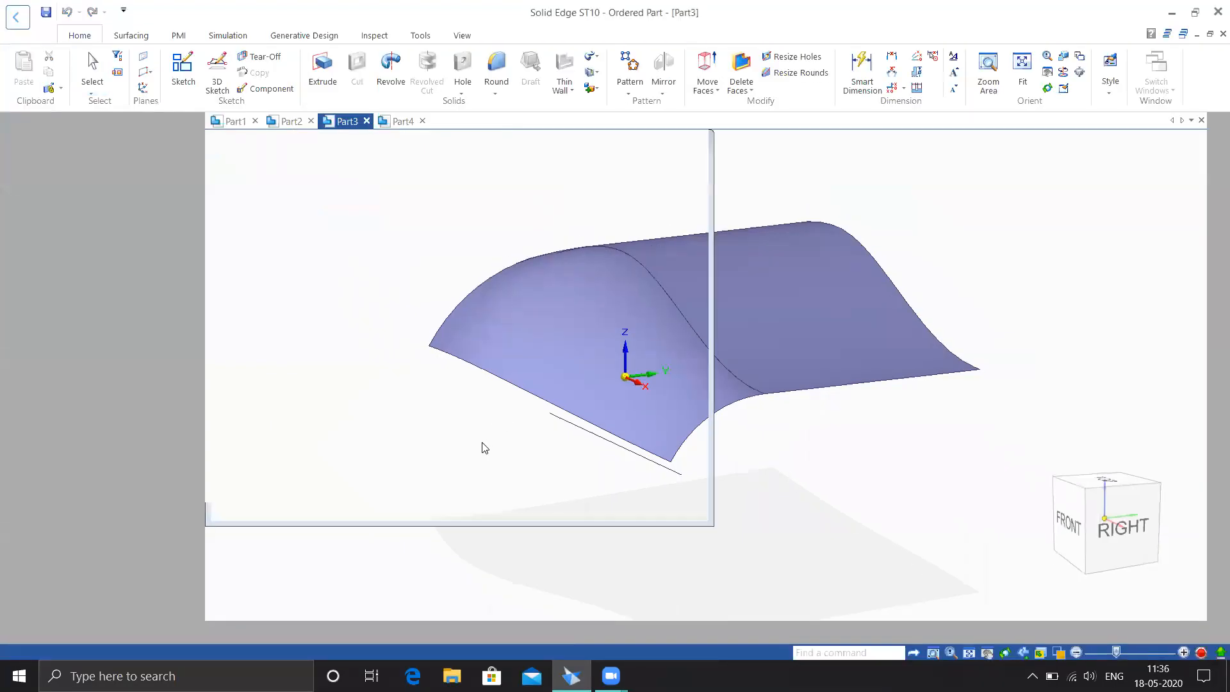
shift+middle_drag(540, 402, 509, 387)
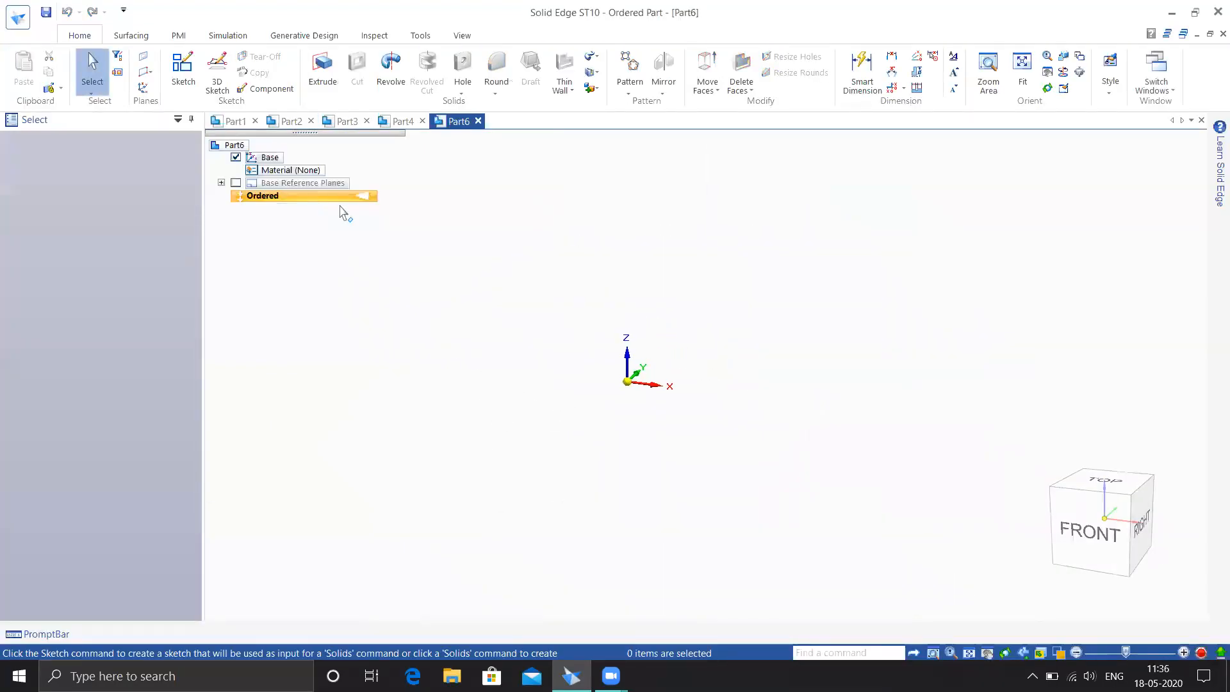
click(182, 69)
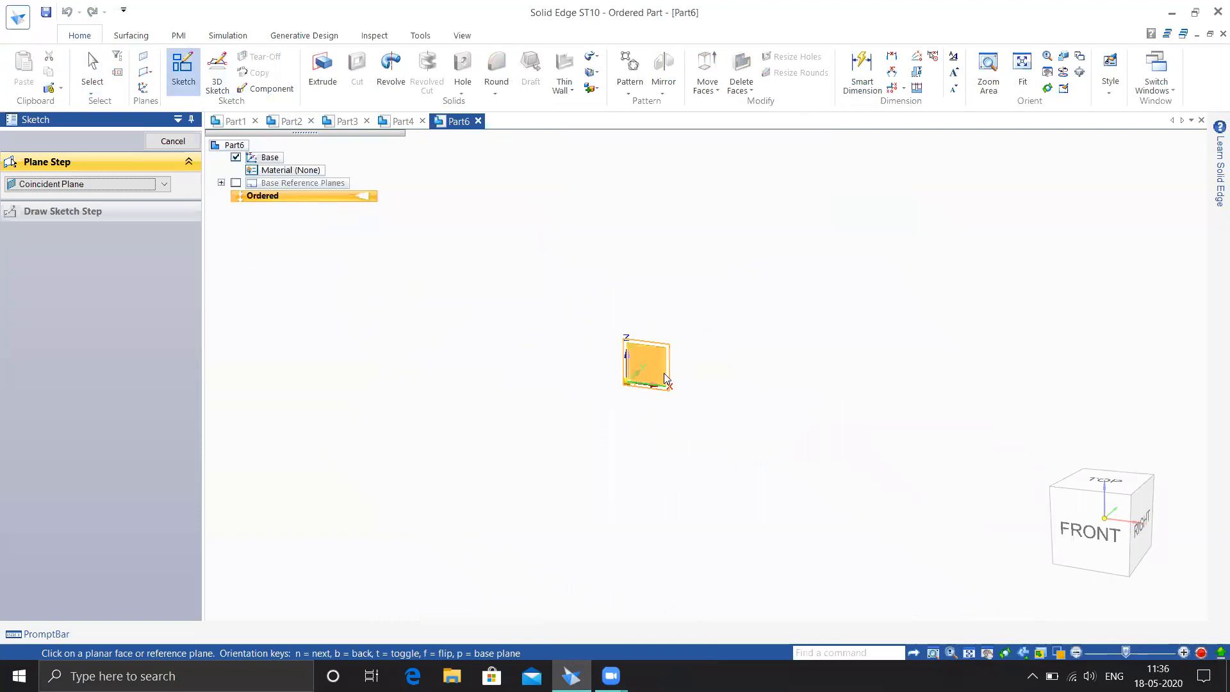
click(676, 379)
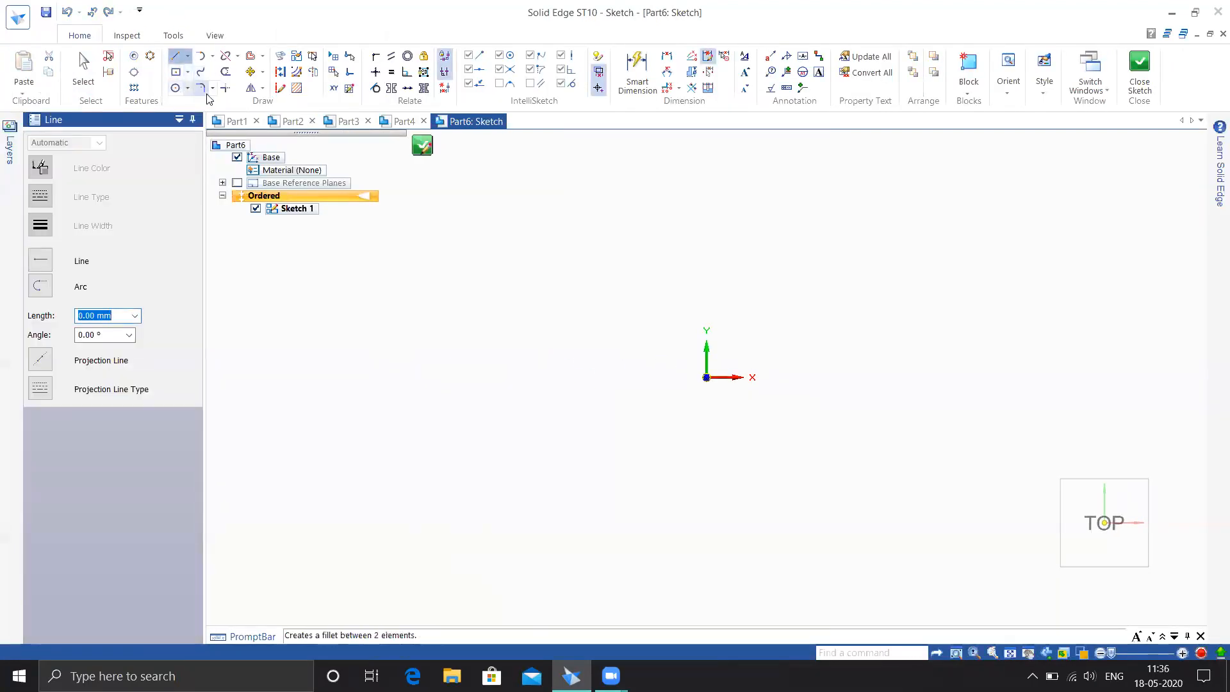
click(175, 88)
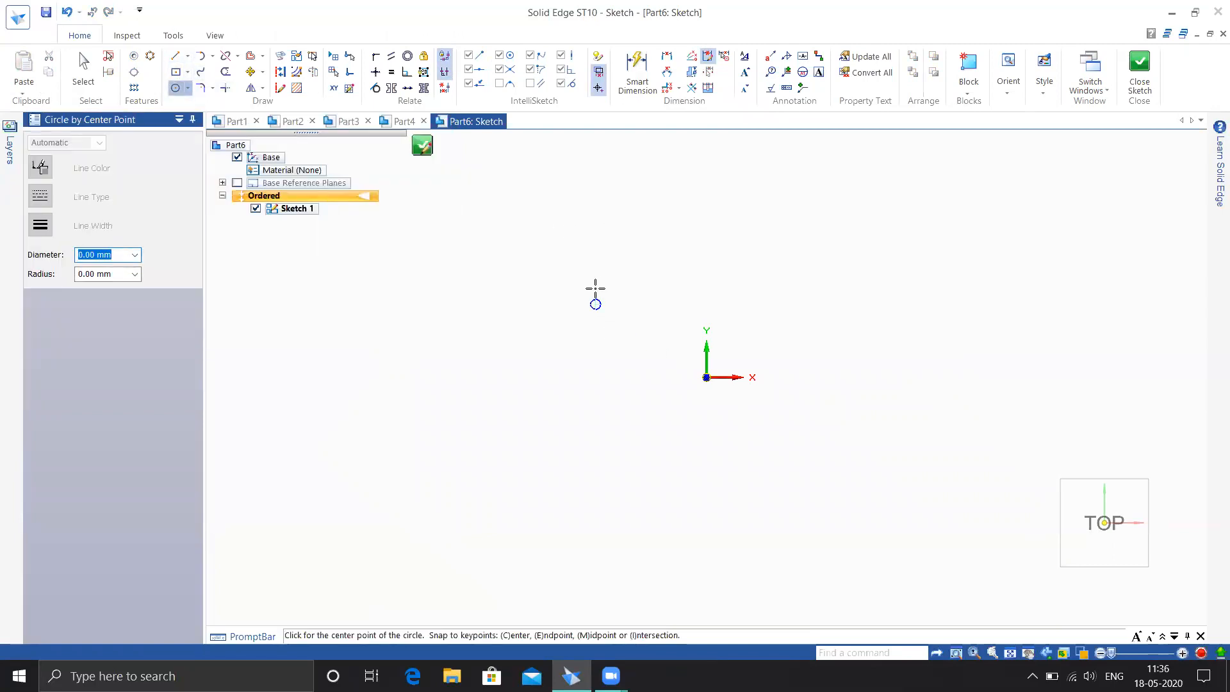
key(Escape)
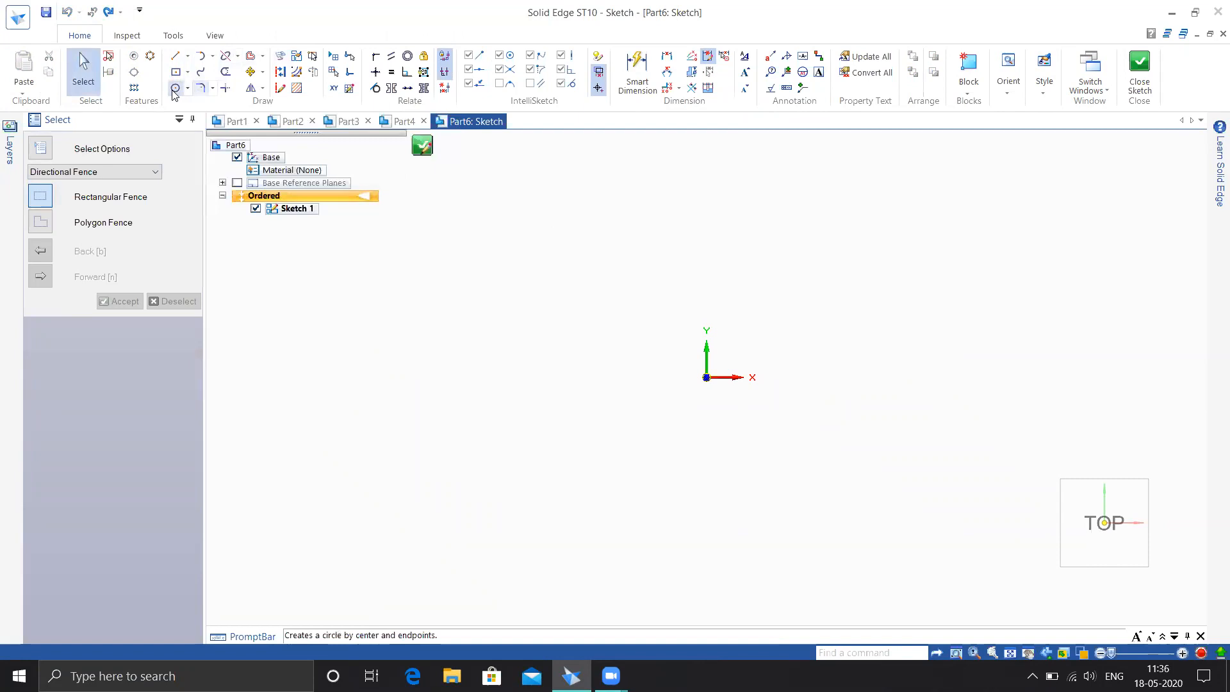
click(175, 88)
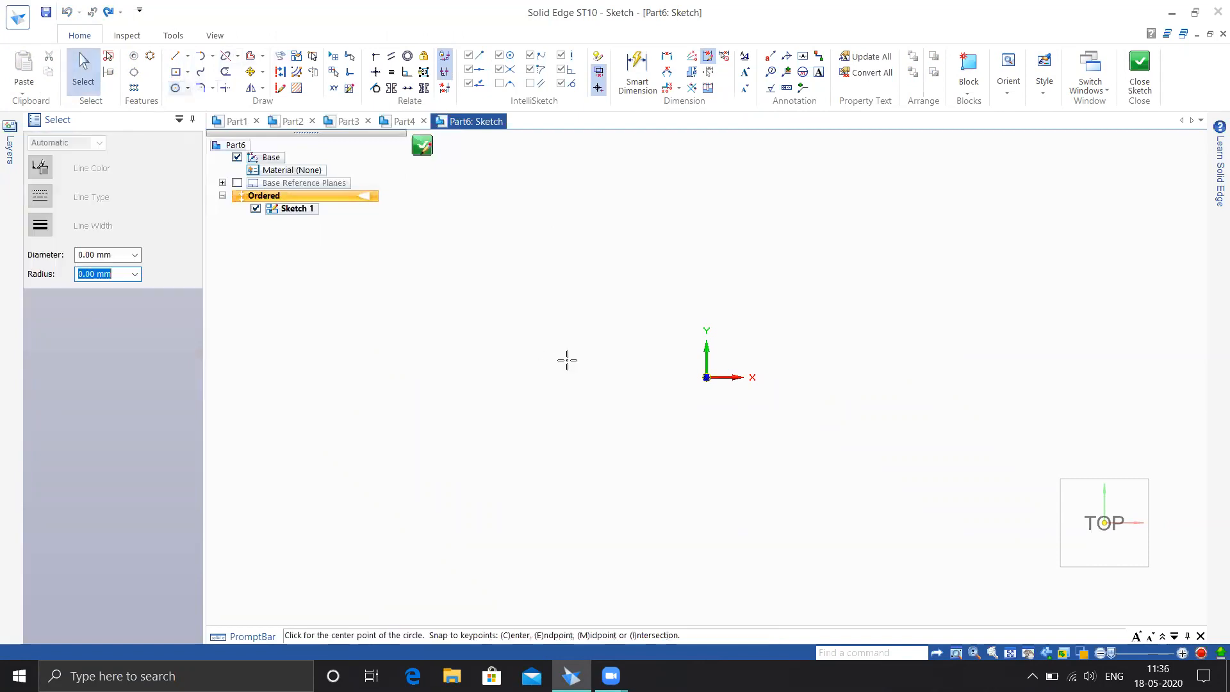
click(213, 57)
click(214, 89)
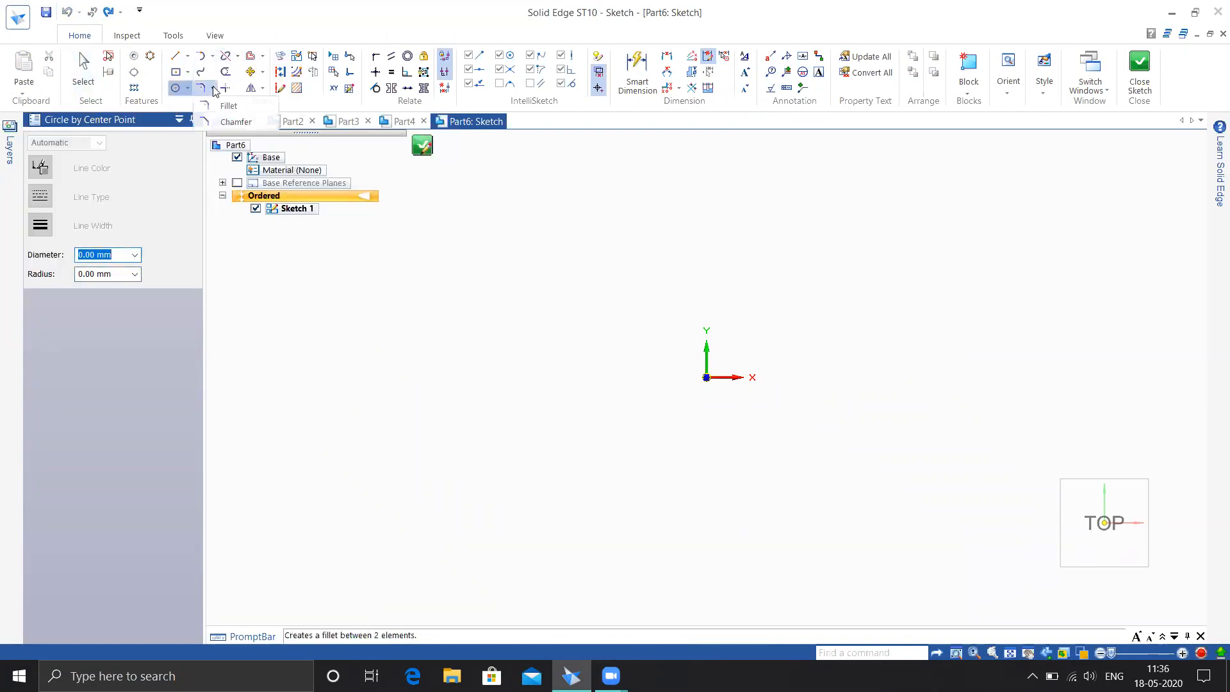
click(237, 59)
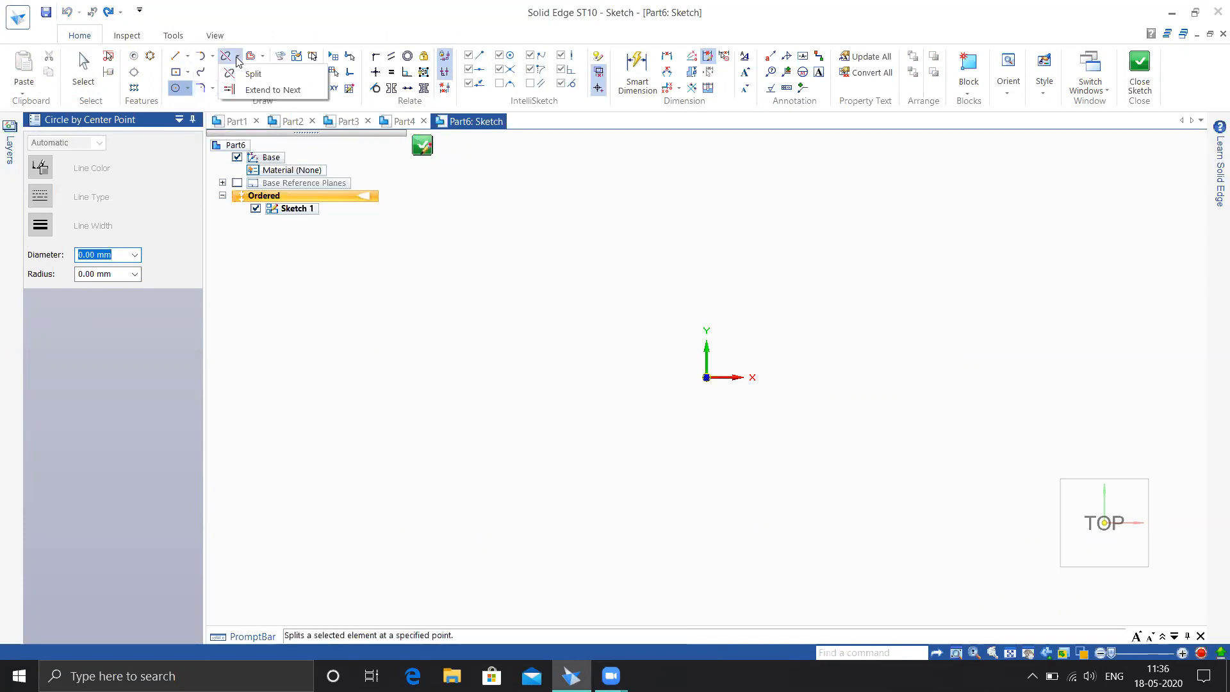
click(264, 54)
key(Escape)
key(Escape)
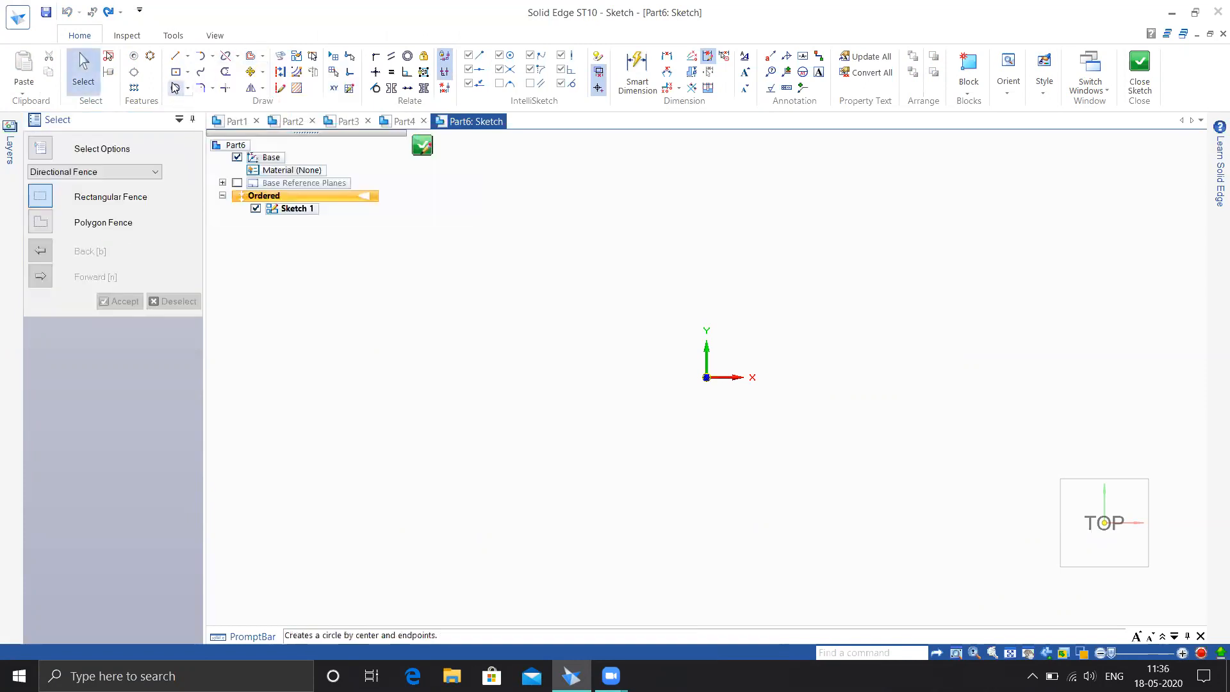
- Draw two nearly equal circles side by side along the X axis, one on each side of the origin with a small gap
click(175, 88)
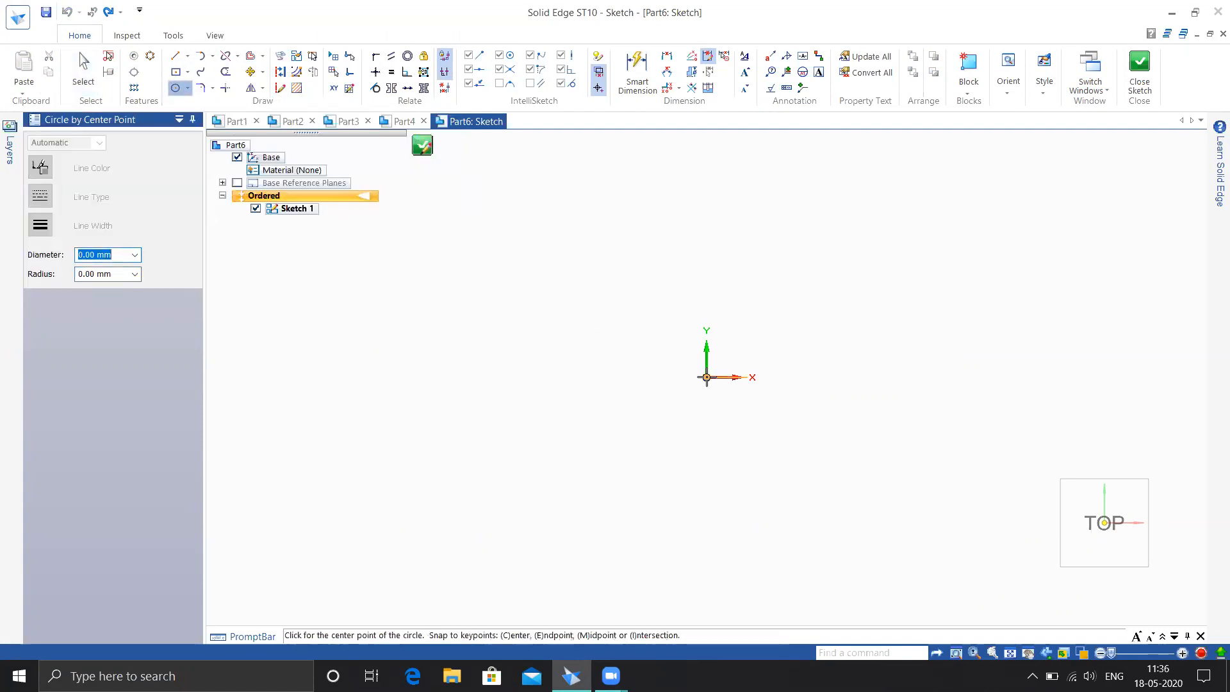
click(612, 370)
click(654, 453)
click(809, 377)
click(846, 462)
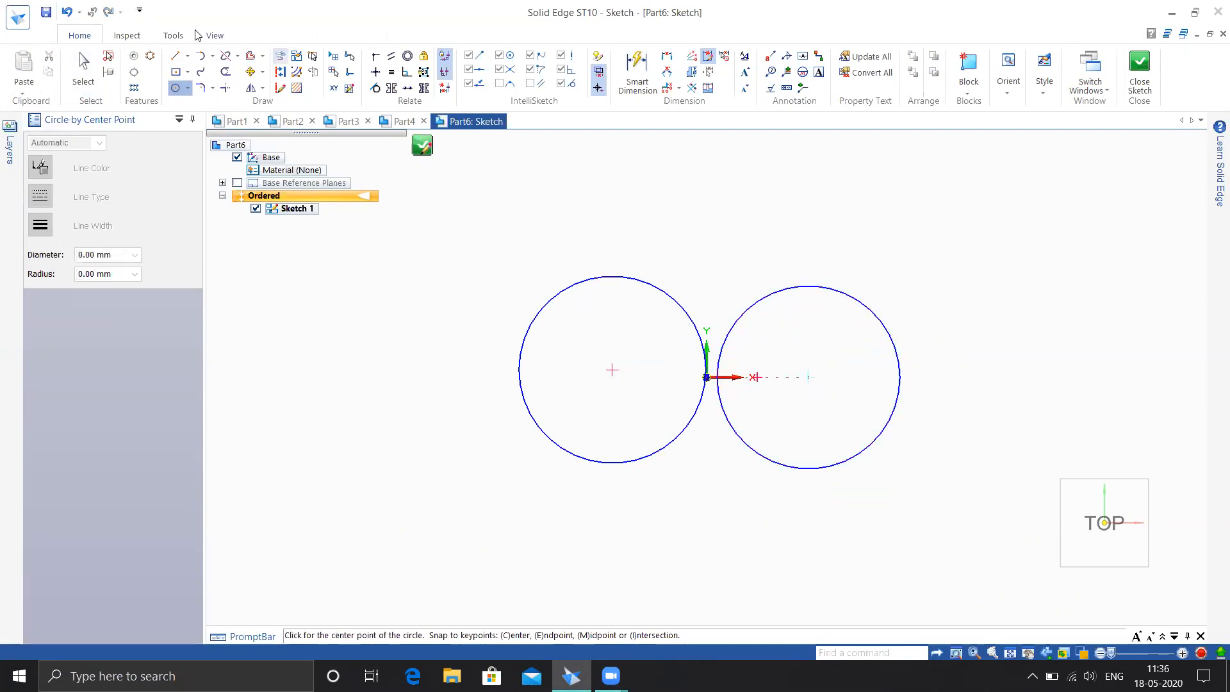
click(213, 55)
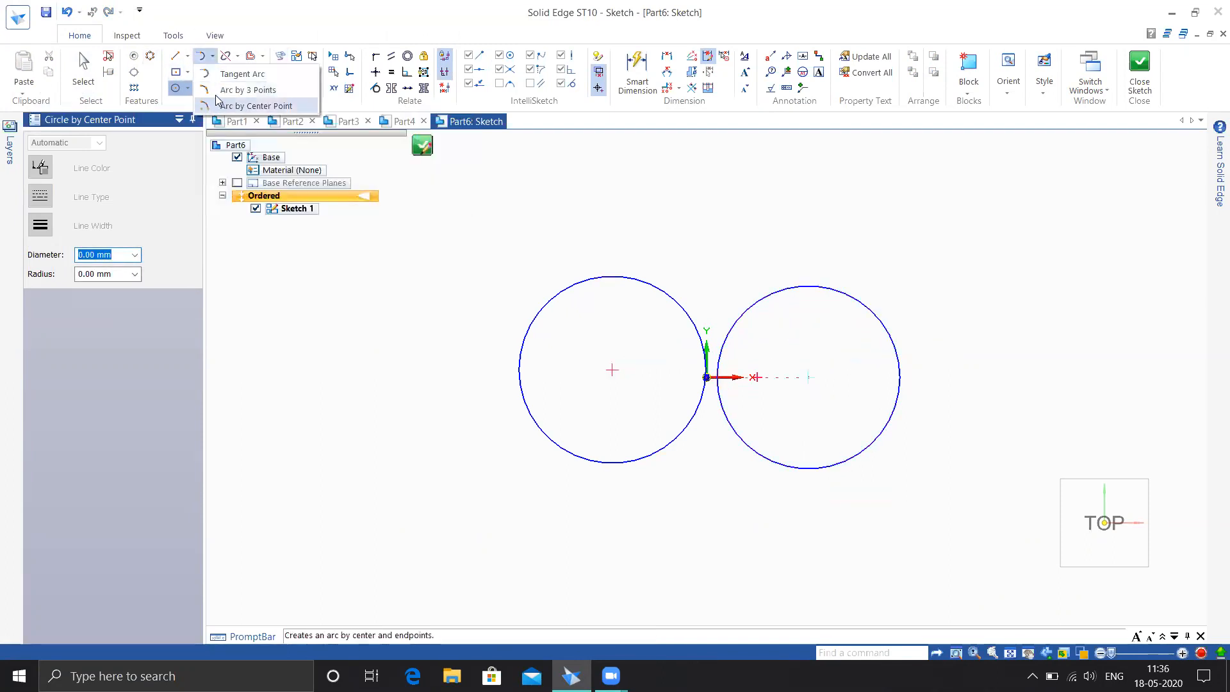
click(244, 90)
click(517, 277)
click(774, 269)
key(Escape)
key(Escape)
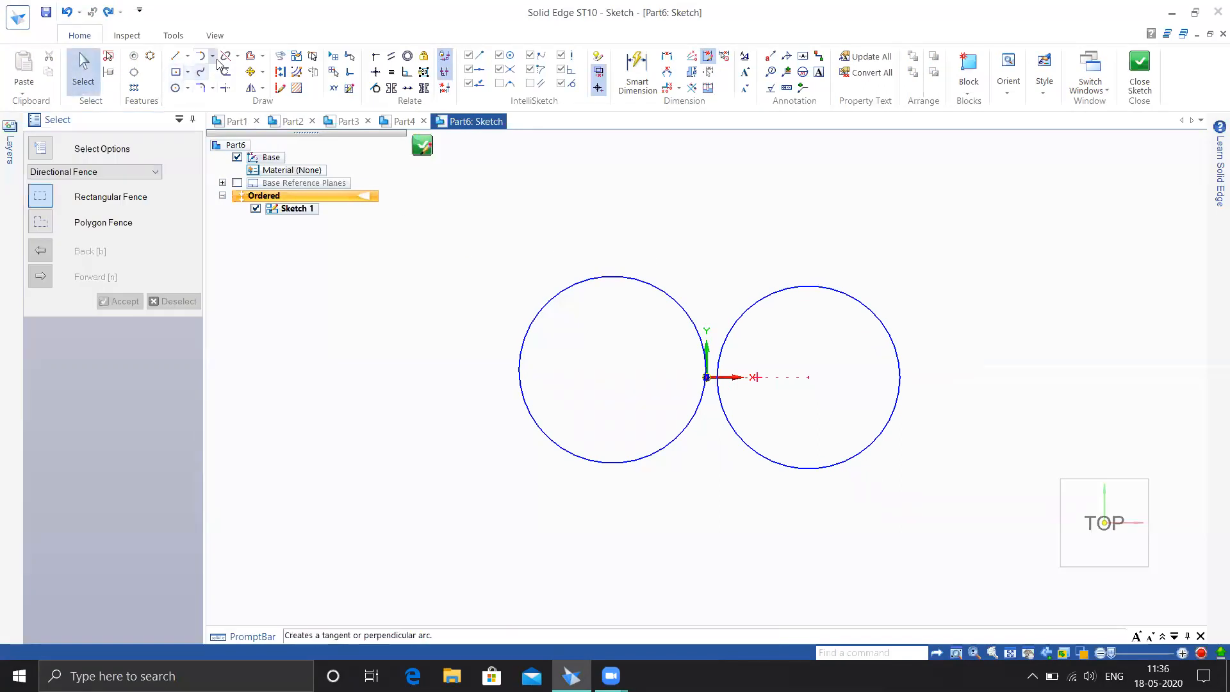
- Join the two circles with concave fillet arcs above and below, the lower one with a radius of about 96 mm
click(200, 88)
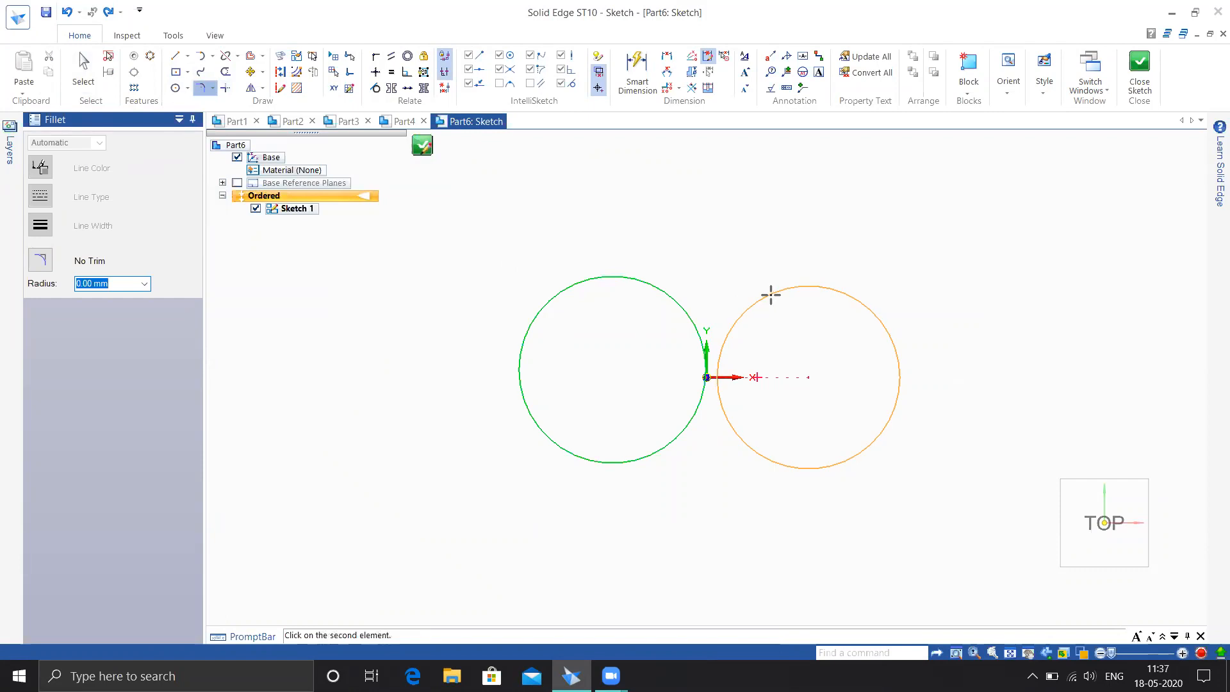
click(717, 296)
click(743, 459)
click(710, 449)
click(709, 453)
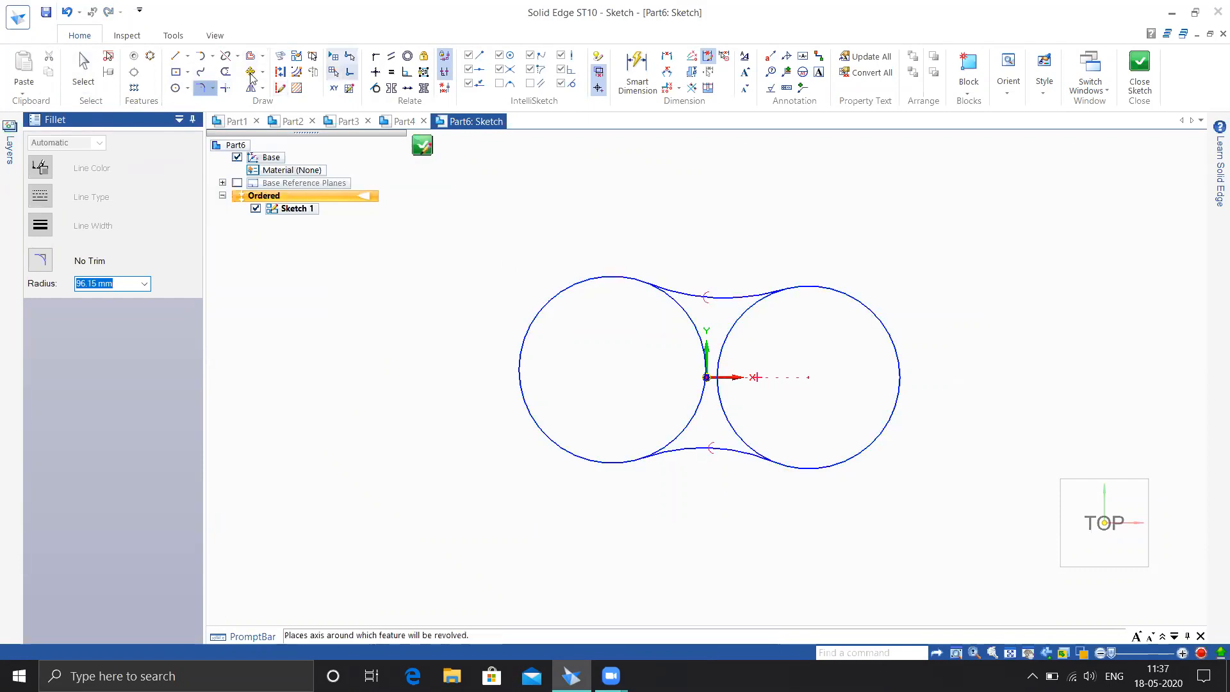
- Trim away the inner portions of both circles to leave one closed peanut-shaped outline, and close the sketch
click(226, 71)
drag(652, 359, 813, 359)
click(1142, 67)
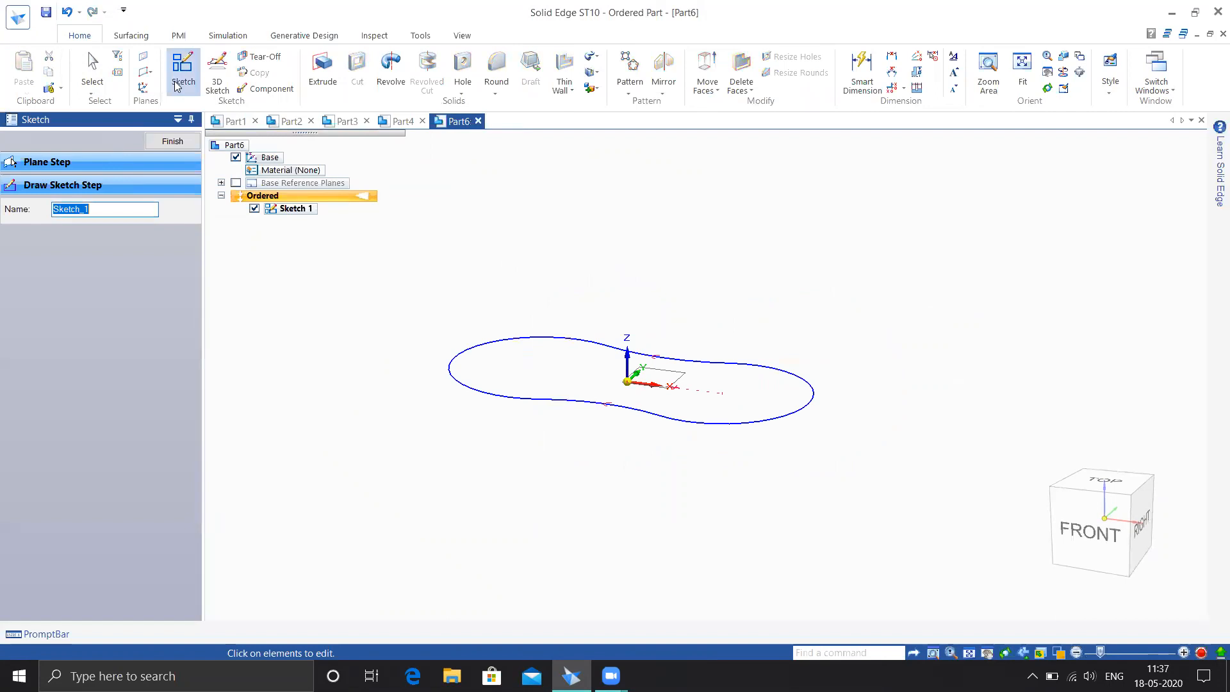
- Extrude the peanut-shaped sketch chain symmetrically into a solid about 128 mm tall and finish the feature
click(673, 423)
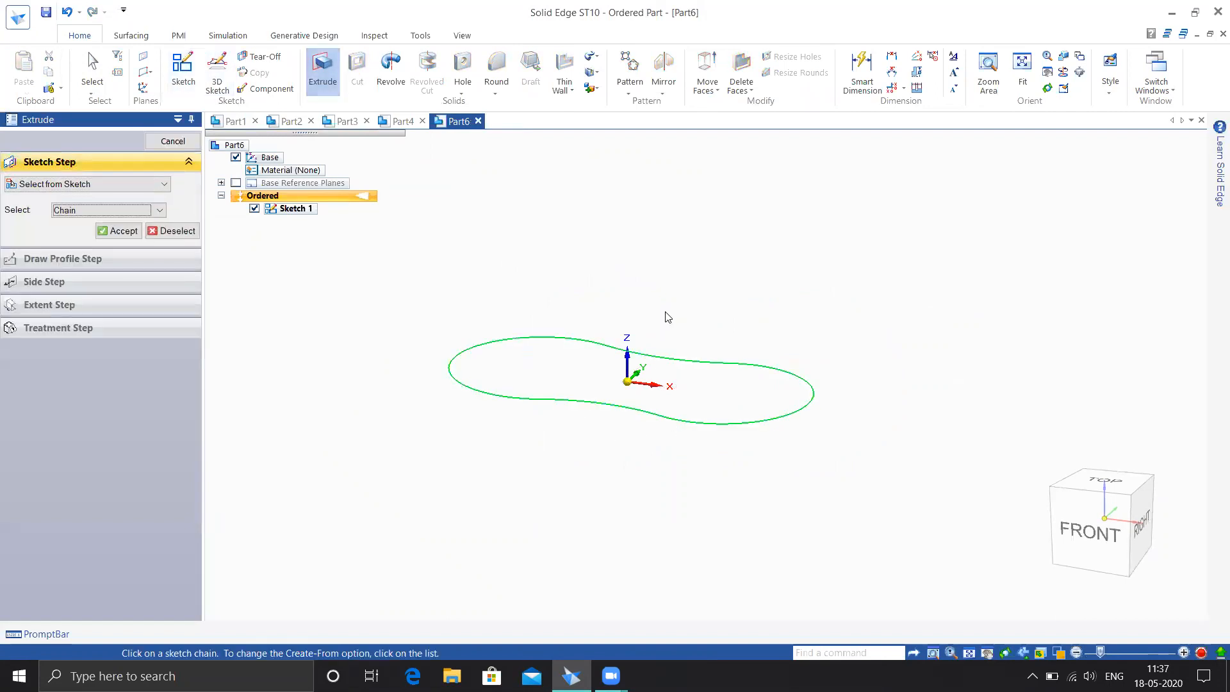
right_click(679, 282)
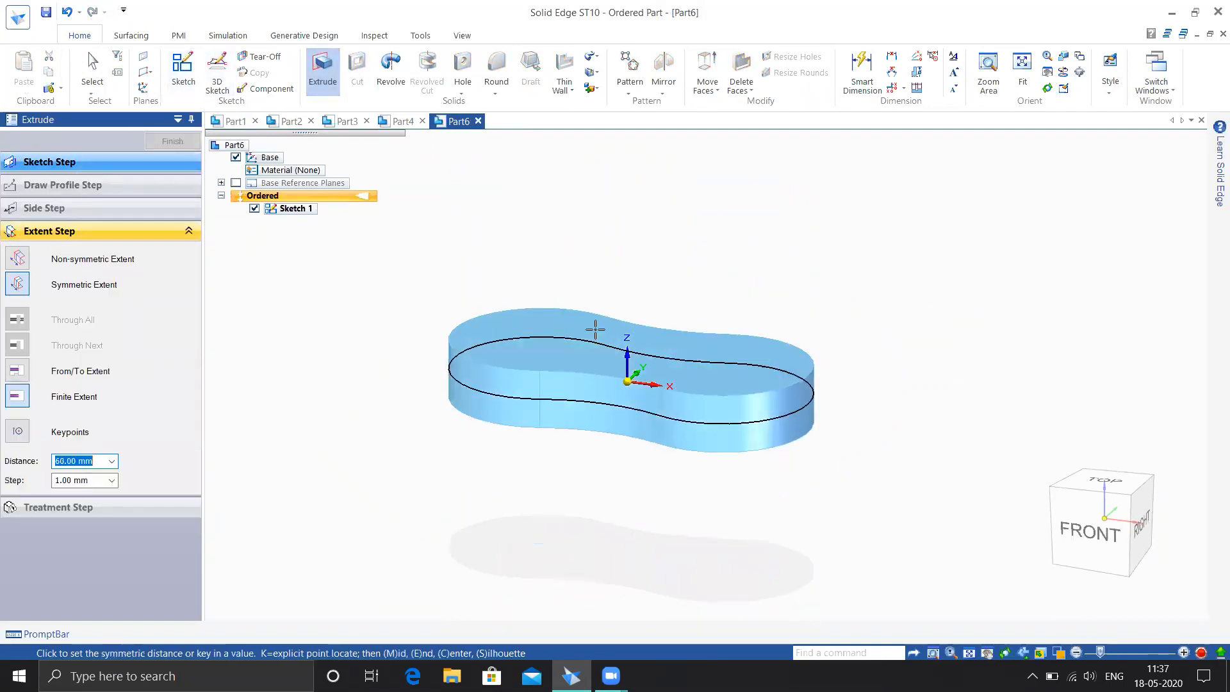
click(603, 269)
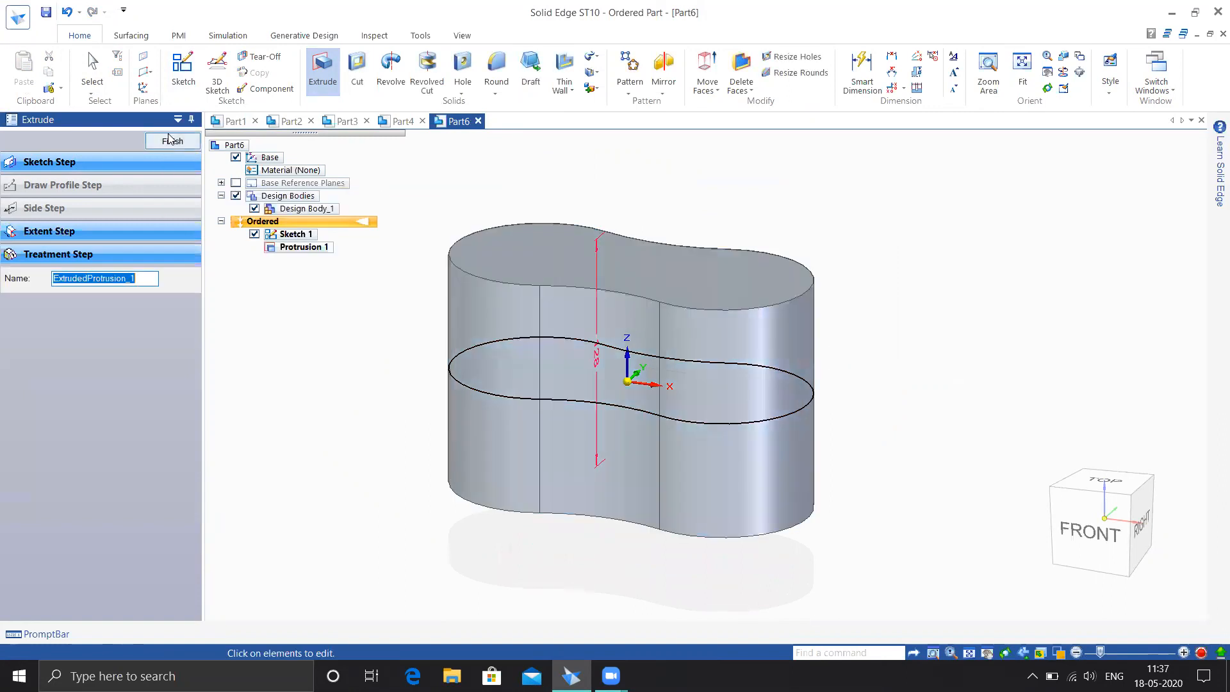
click(170, 143)
click(171, 143)
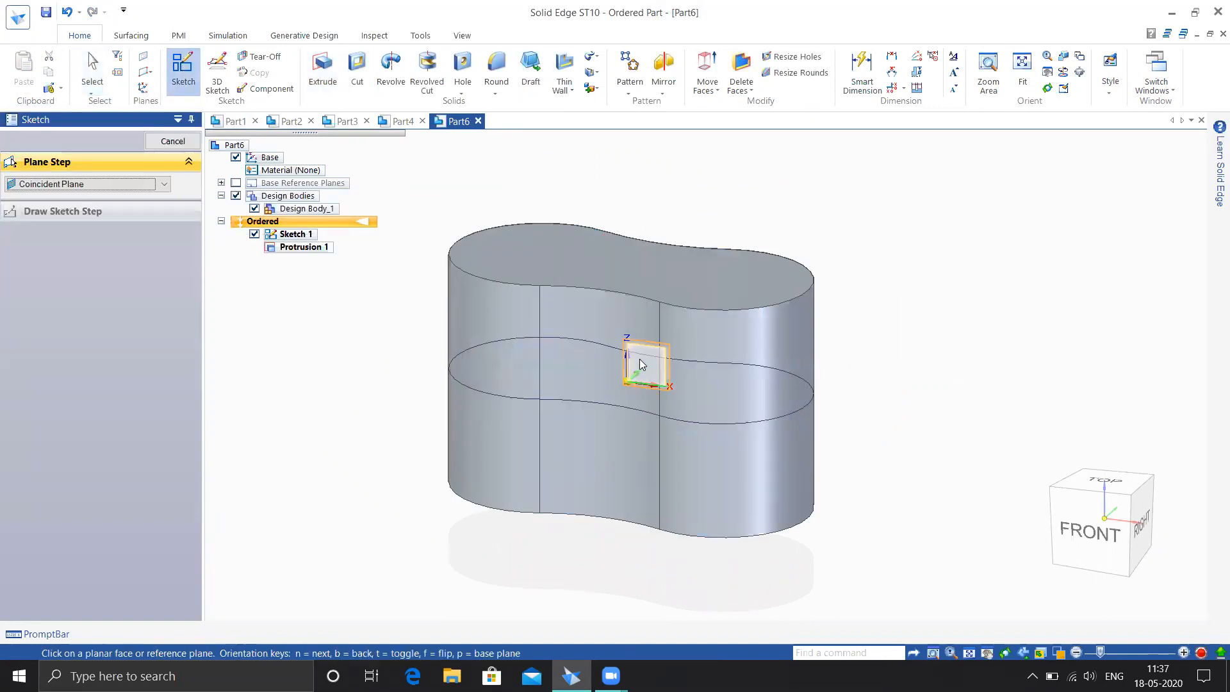
- Start a sketch on the front XZ plane and draw a center rectangle straddling the solid's top edge above the origin
click(637, 359)
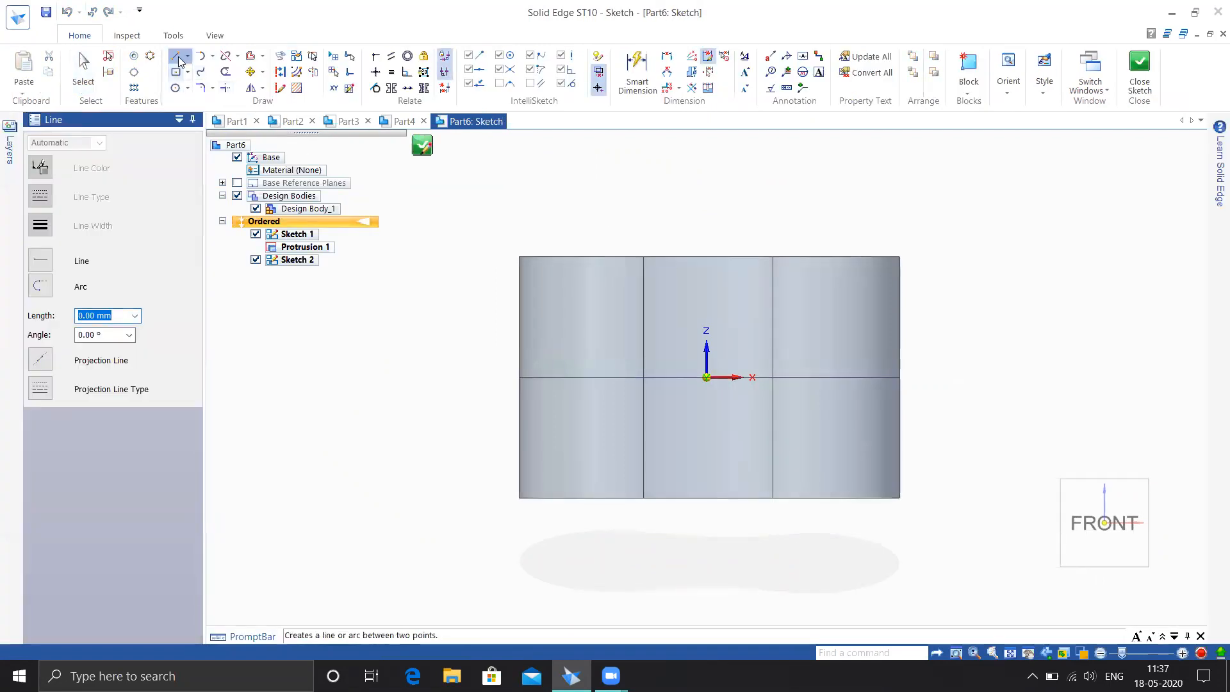
click(176, 72)
click(705, 276)
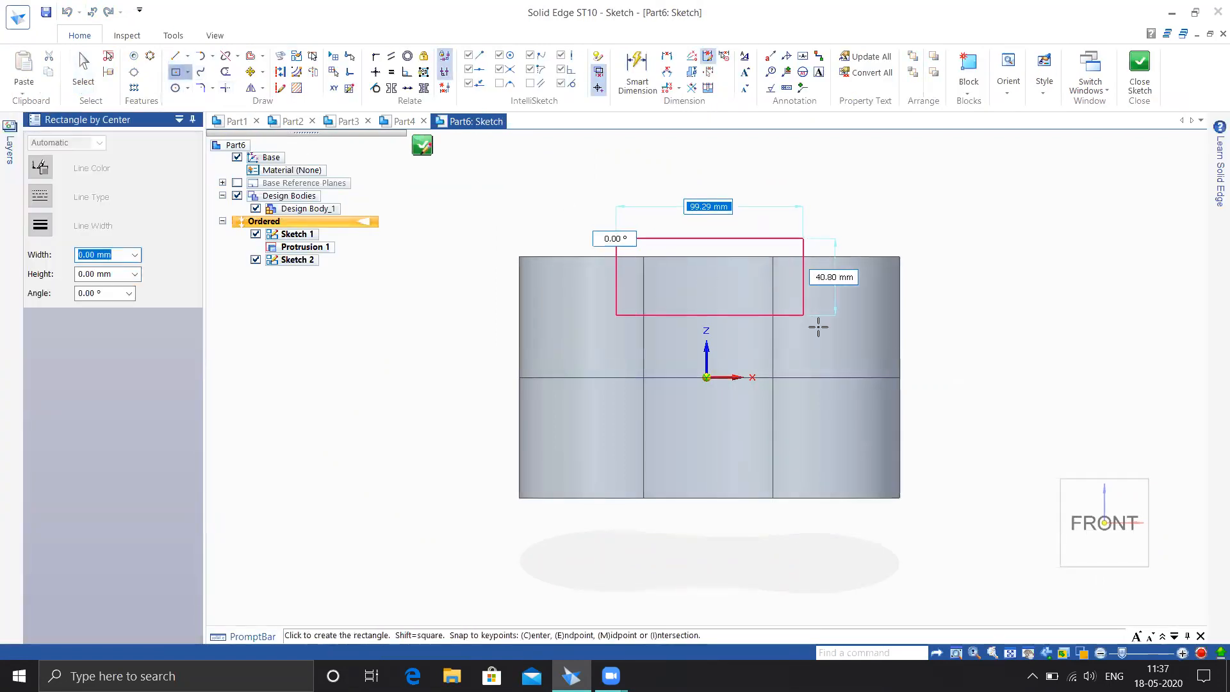
click(820, 334)
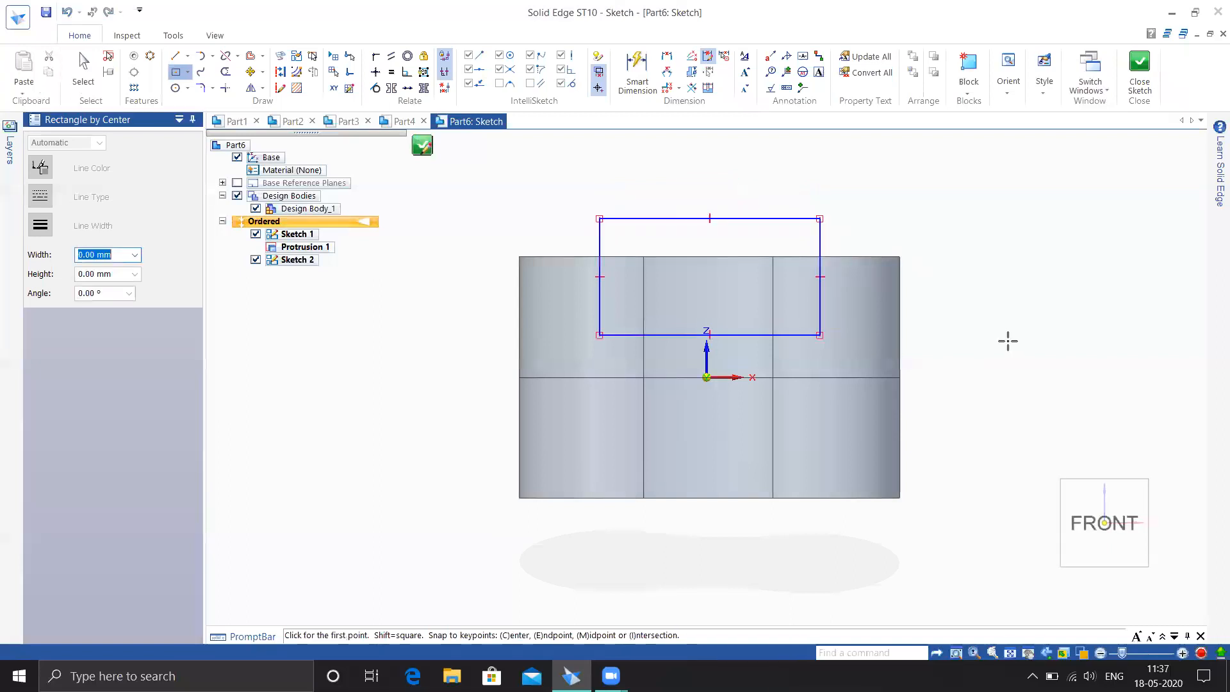
- Close the sketch, cut the rectangle symmetrically through the solid's full depth to open a slot in its top, and hide both sketches
key(Escape)
click(1140, 72)
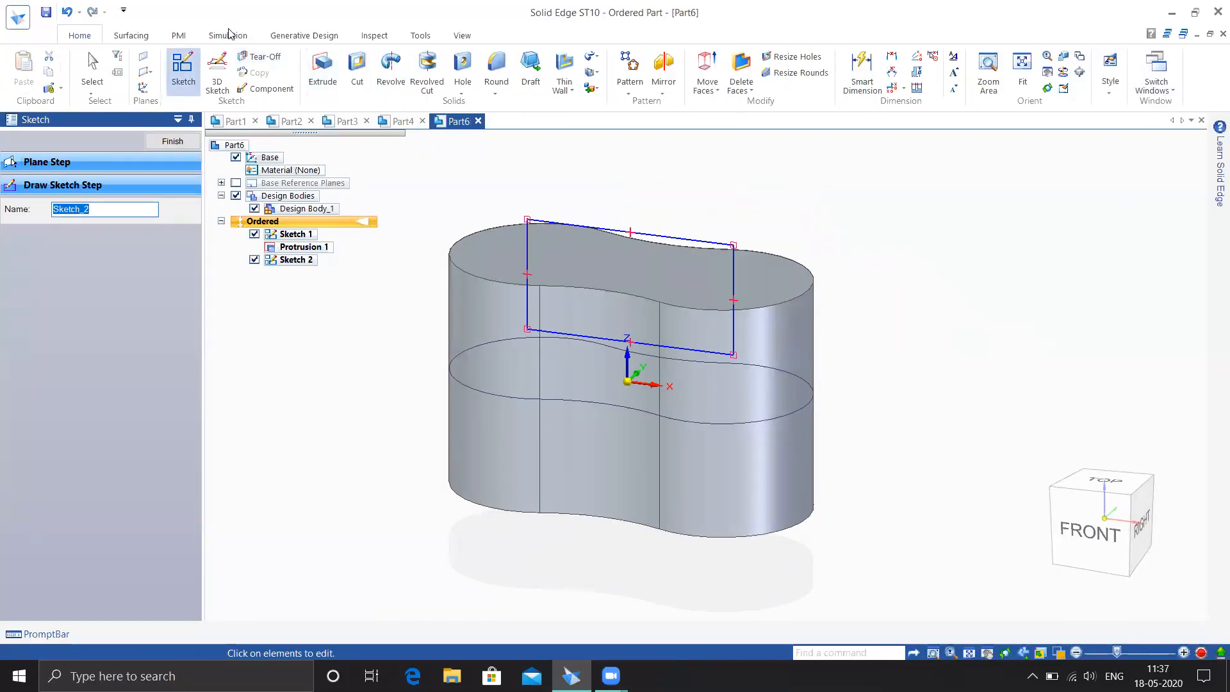
click(357, 70)
click(541, 224)
right_click(436, 224)
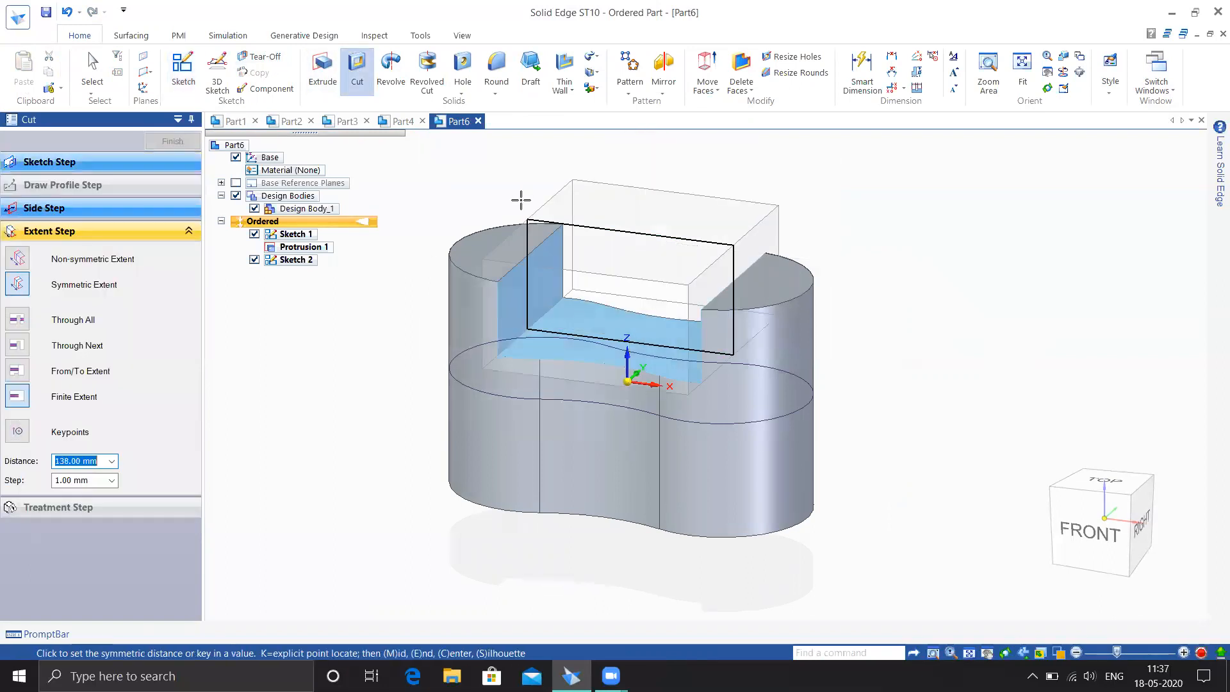
click(513, 201)
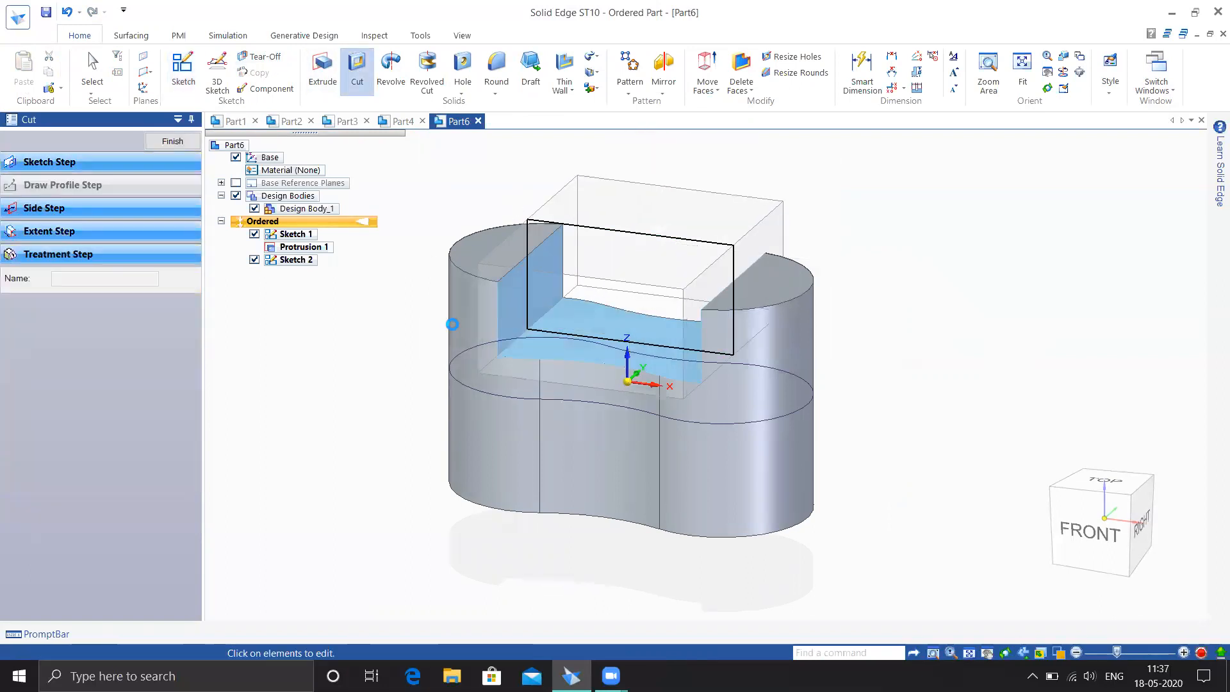
click(171, 141)
shift+middle_drag(308, 421, 365, 392)
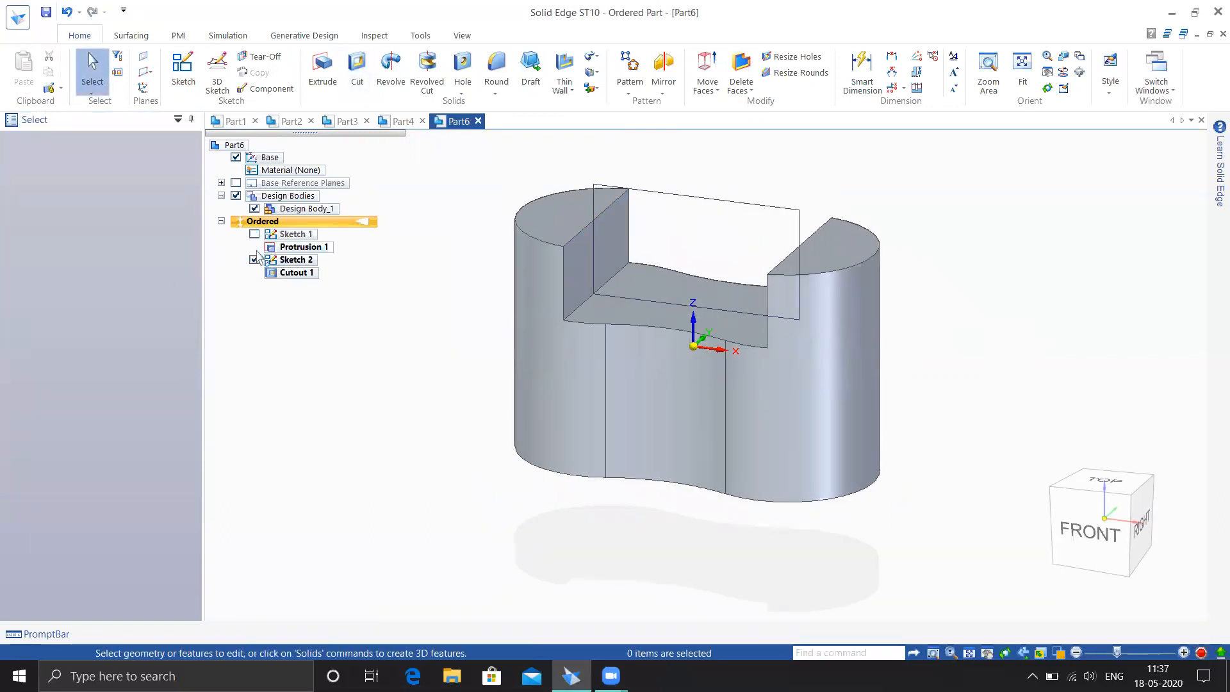
mouse_move(346, 390)
middle_down()
mouse_move(410, 371)
mouse_move(374, 379)
middle_up()
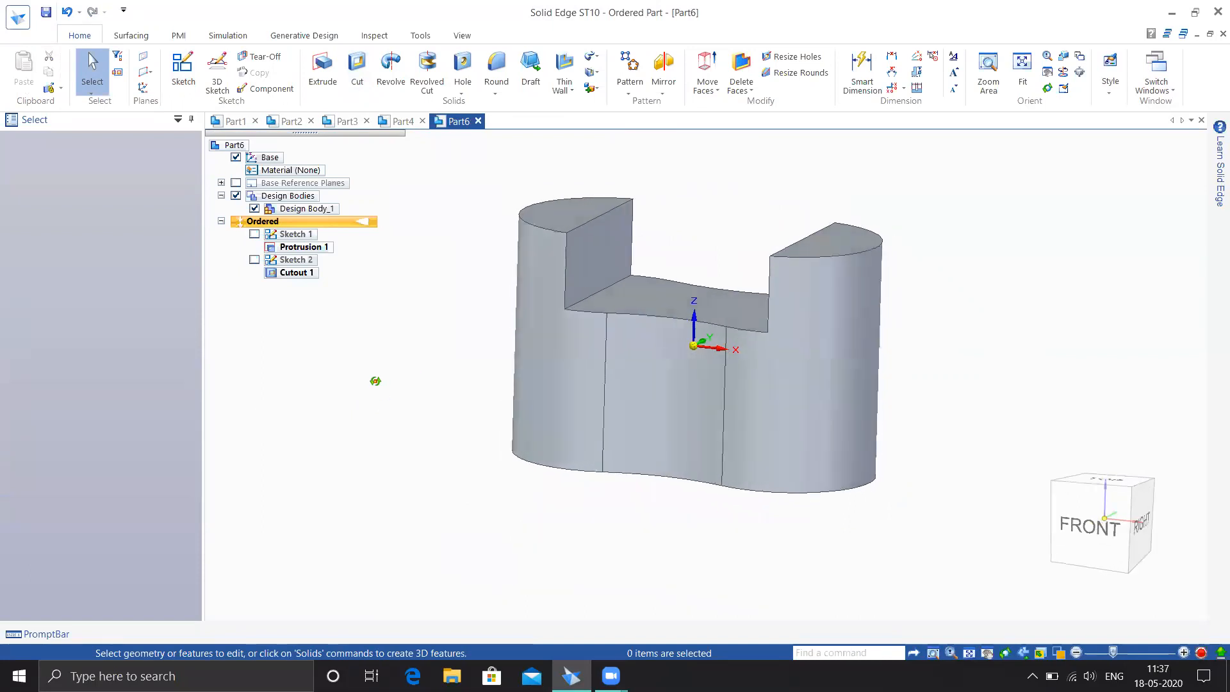
- Start a sketch on the front plane and draw a convex three-point arc above the solid, wider than the solid on both sides
click(180, 68)
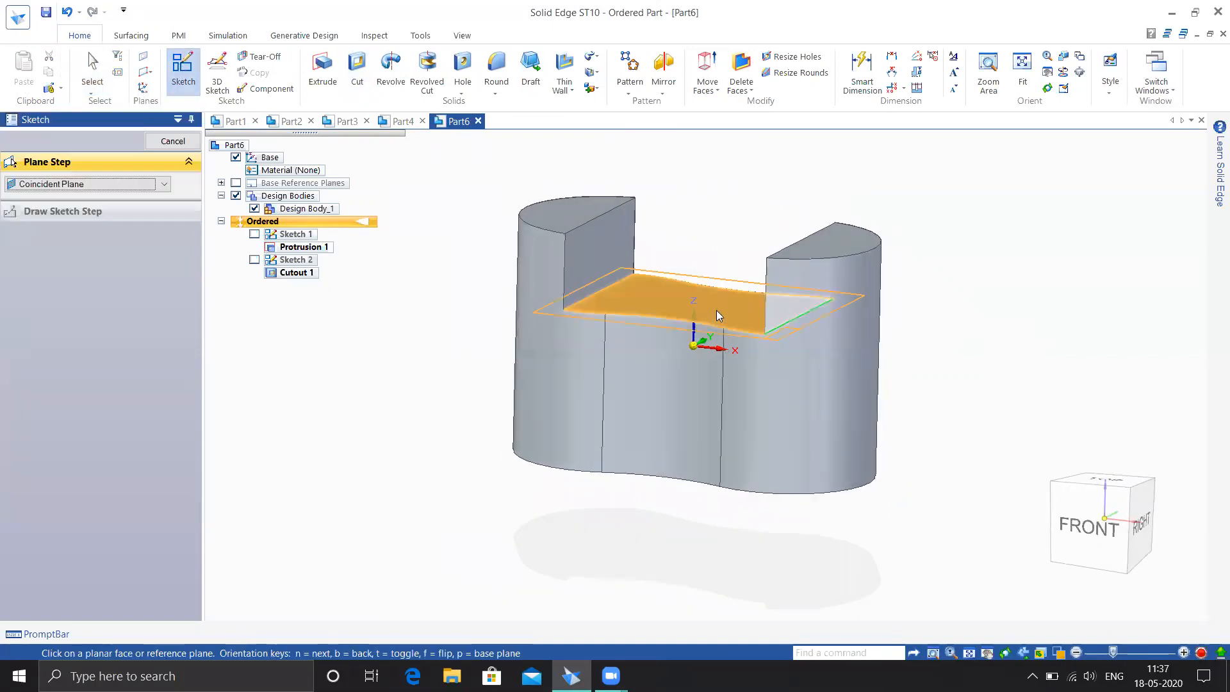
click(705, 328)
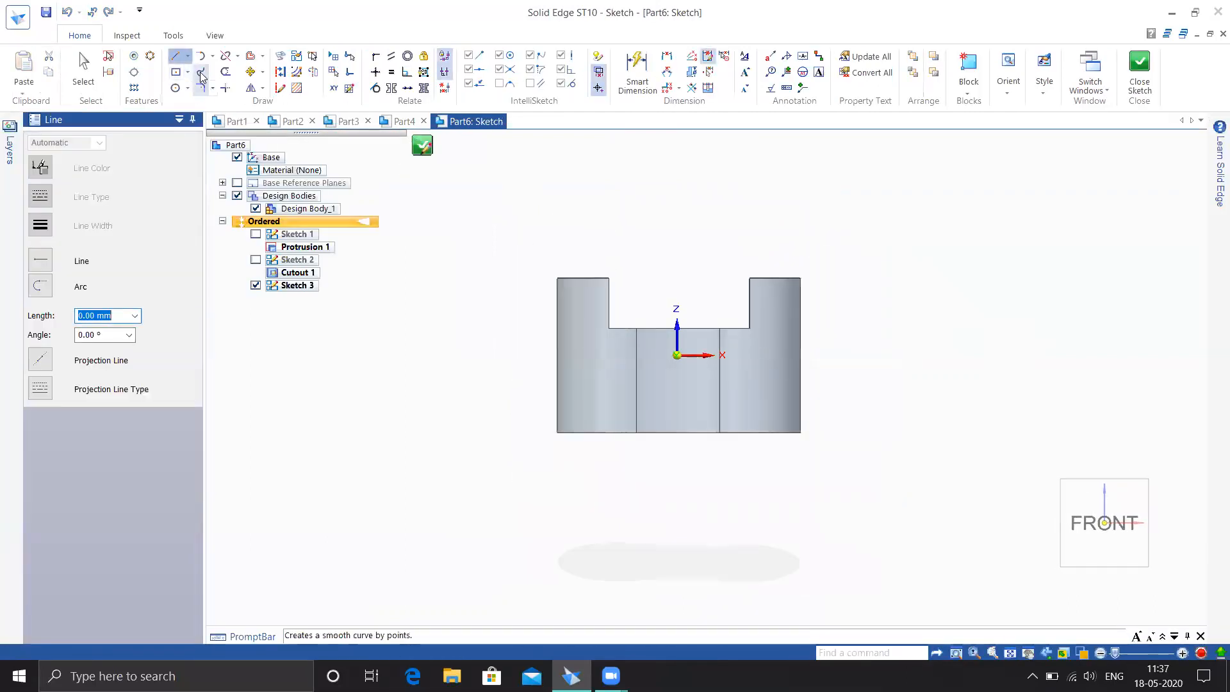
click(213, 57)
click(221, 90)
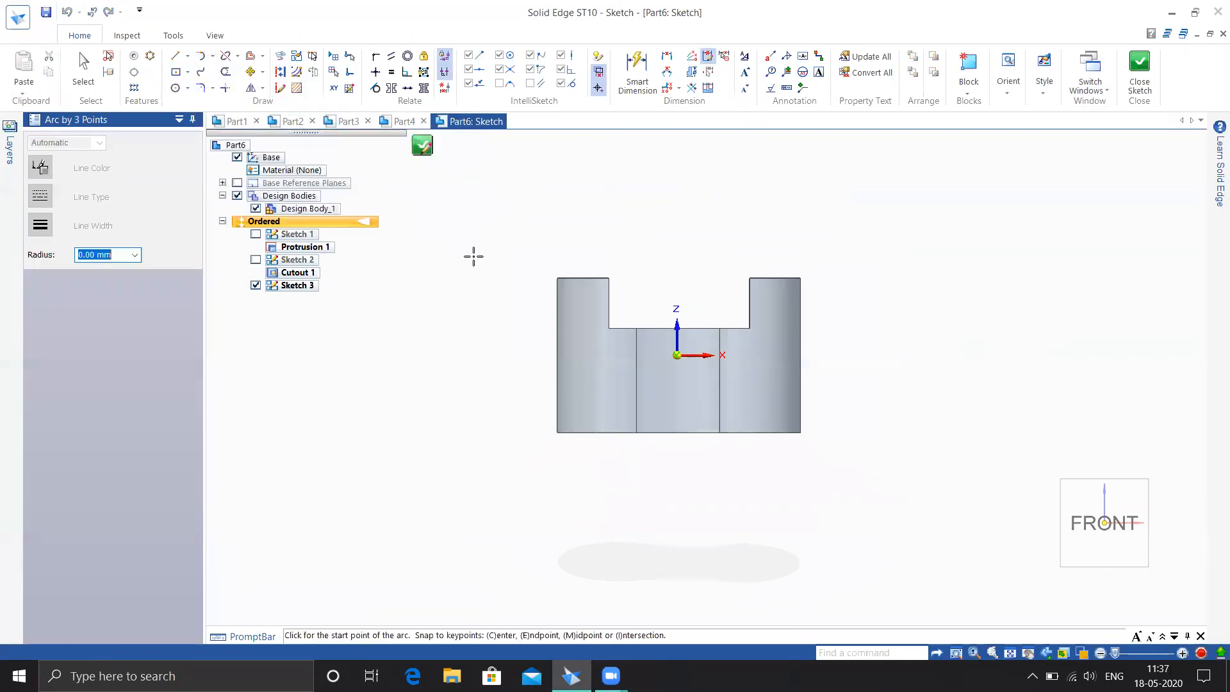
key(Escape)
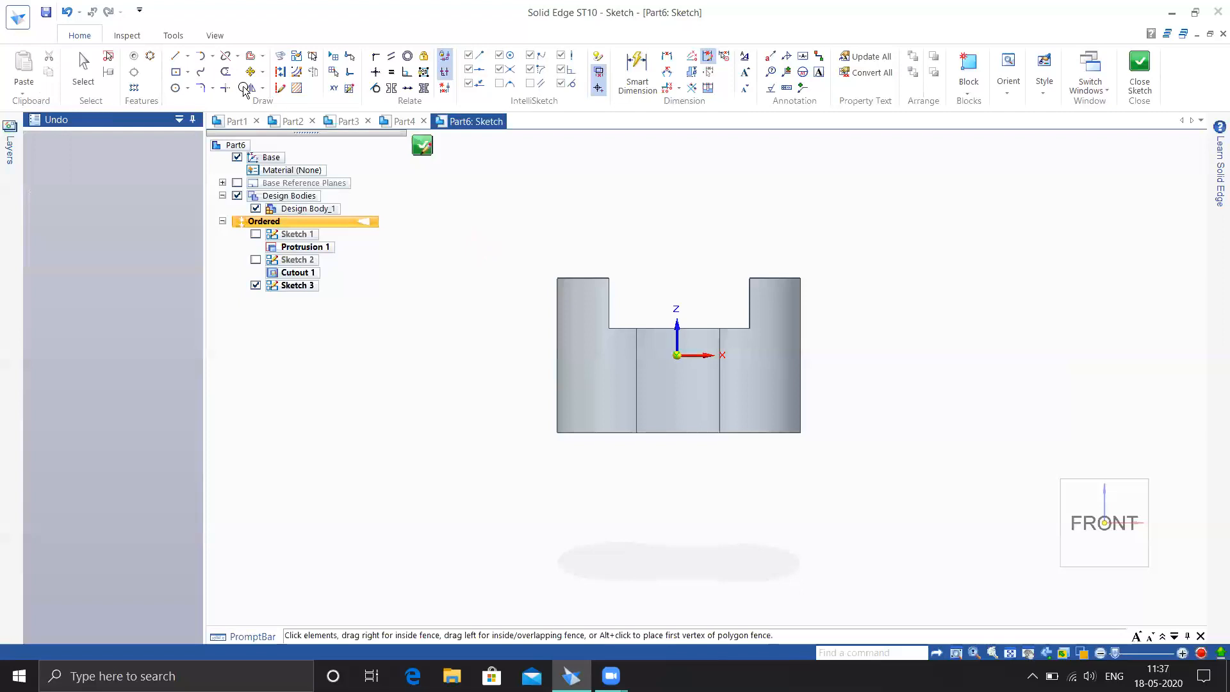
click(213, 57)
click(221, 90)
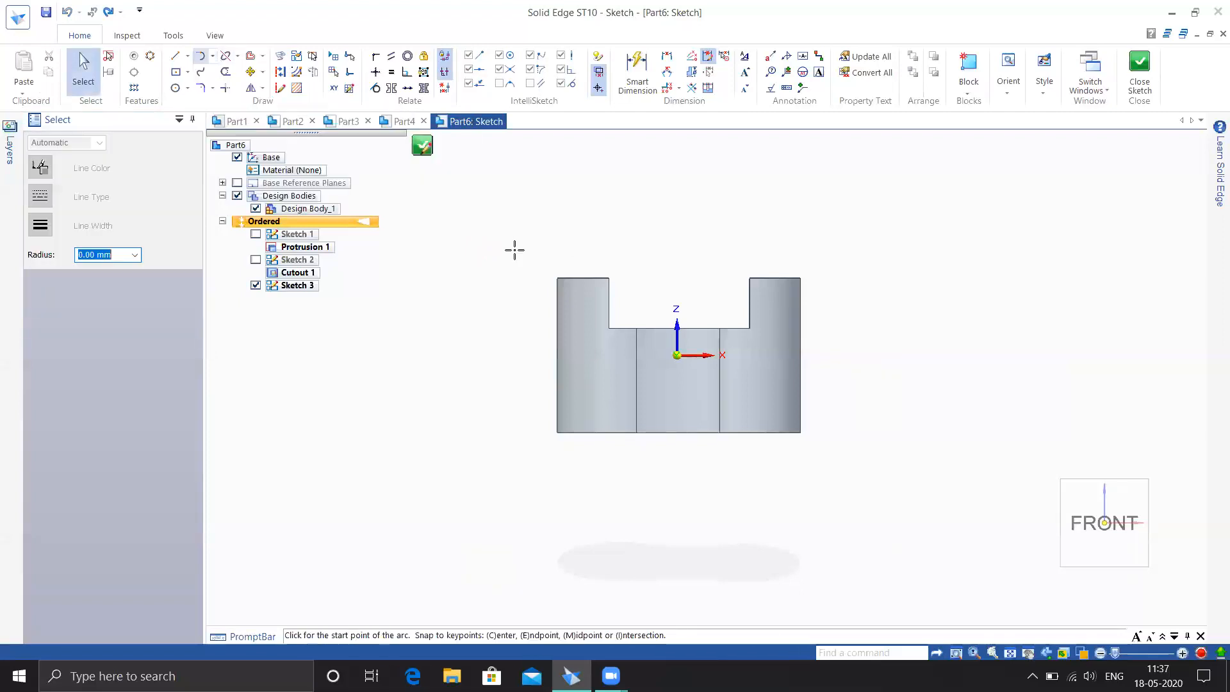
click(498, 265)
click(653, 208)
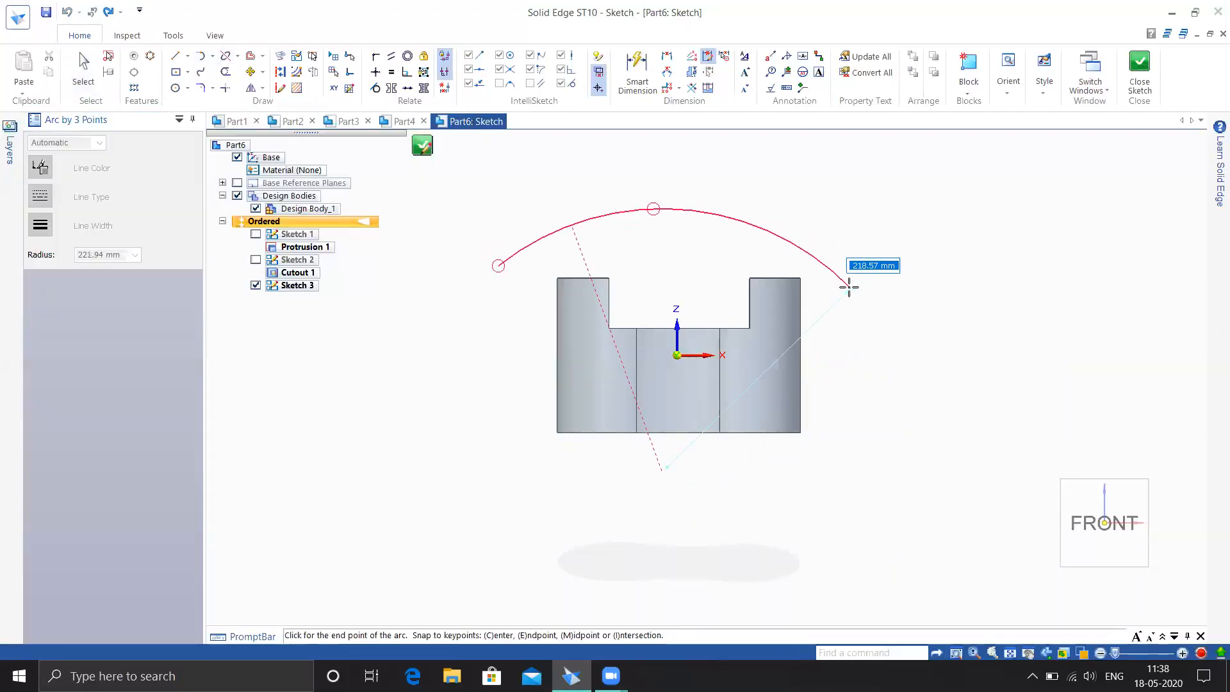
click(853, 275)
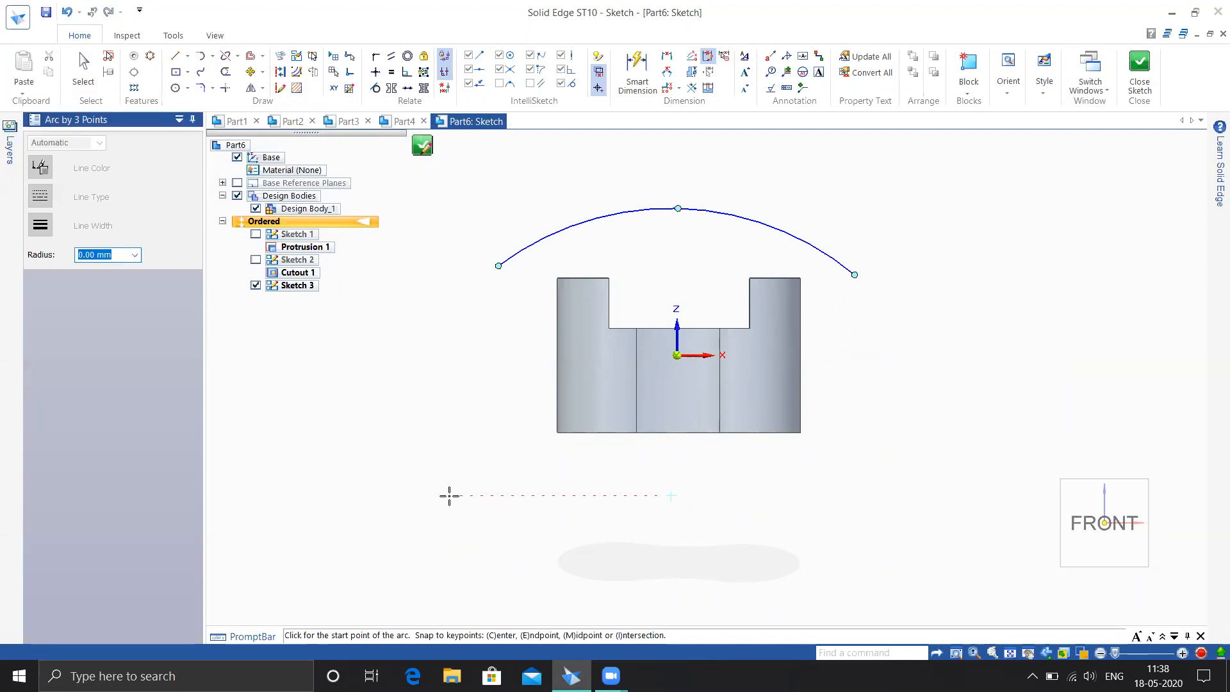
- Draw a wavy curve through points below the solid and a shallow sagging three-point arc across its lower part
click(201, 72)
mouse_move(459, 486)
mouse_down()
mouse_move(510, 472)
mouse_move(593, 490)
mouse_up()
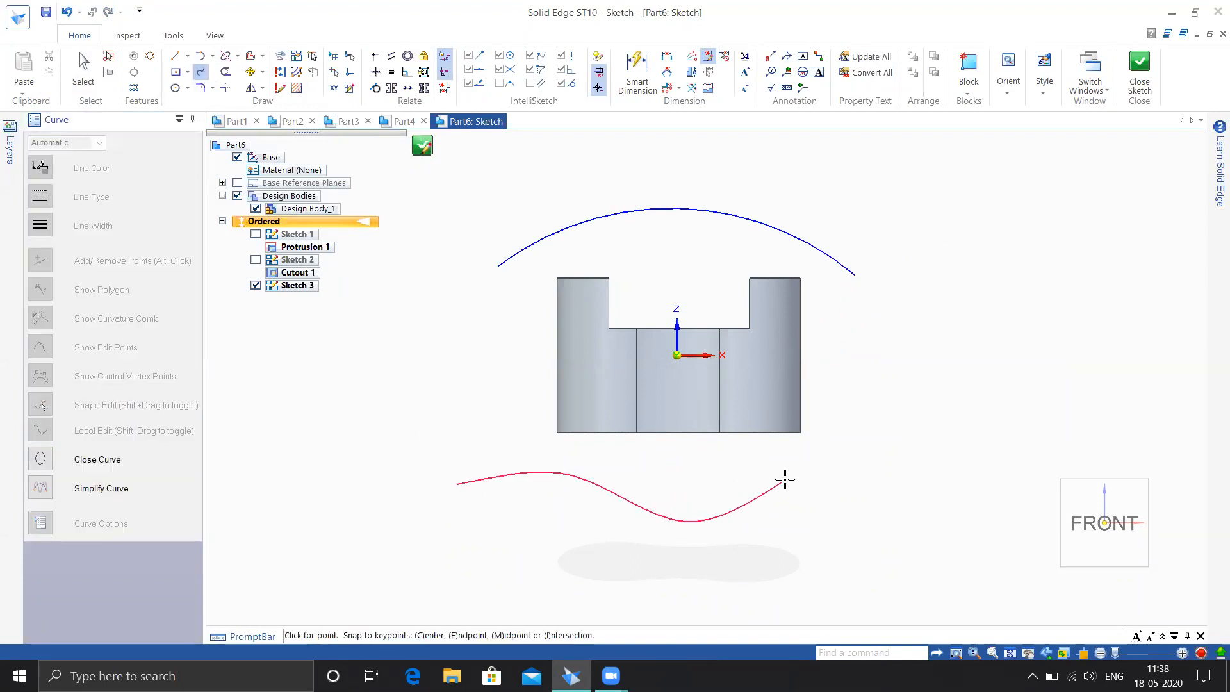
key(Escape)
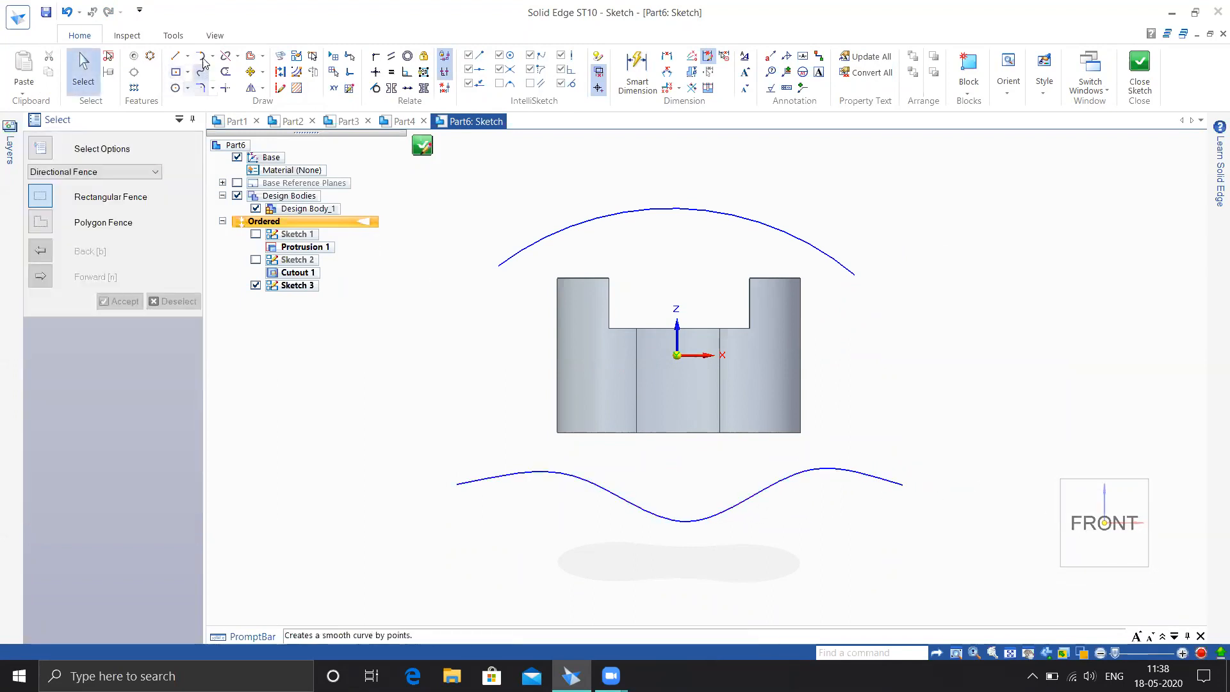
click(247, 90)
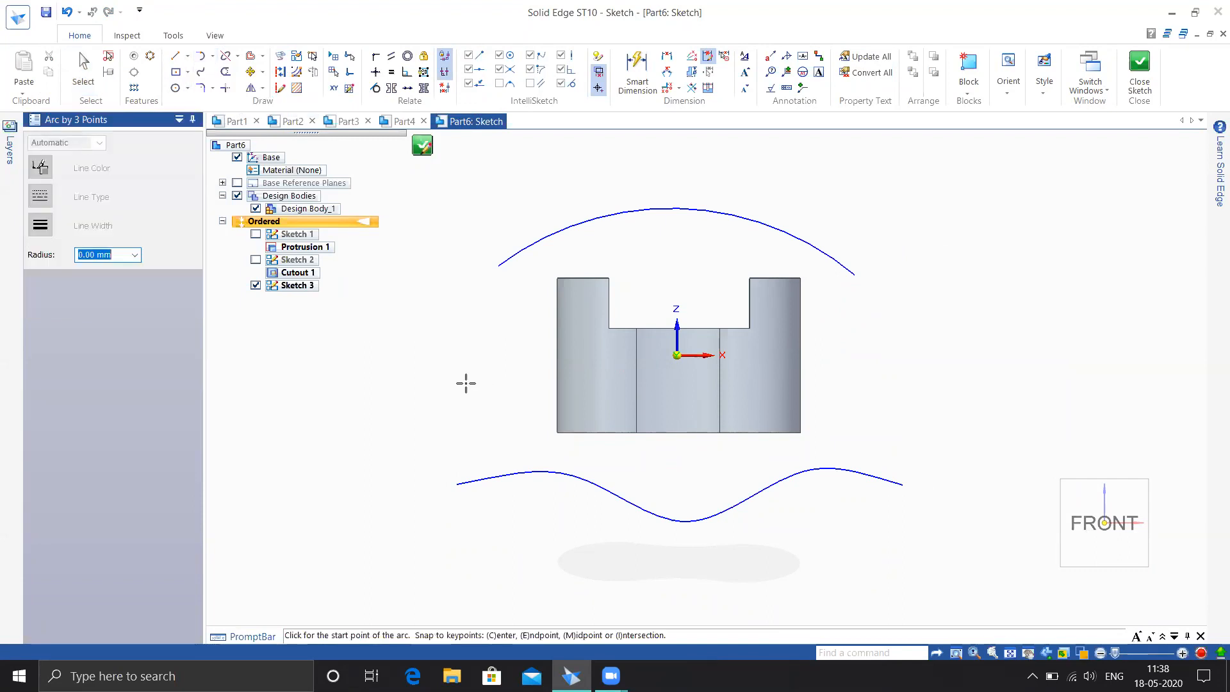
click(734, 413)
click(878, 383)
key(Escape)
- Draw a horizontal line below the wavy curve, close the sketch and finish it
click(174, 56)
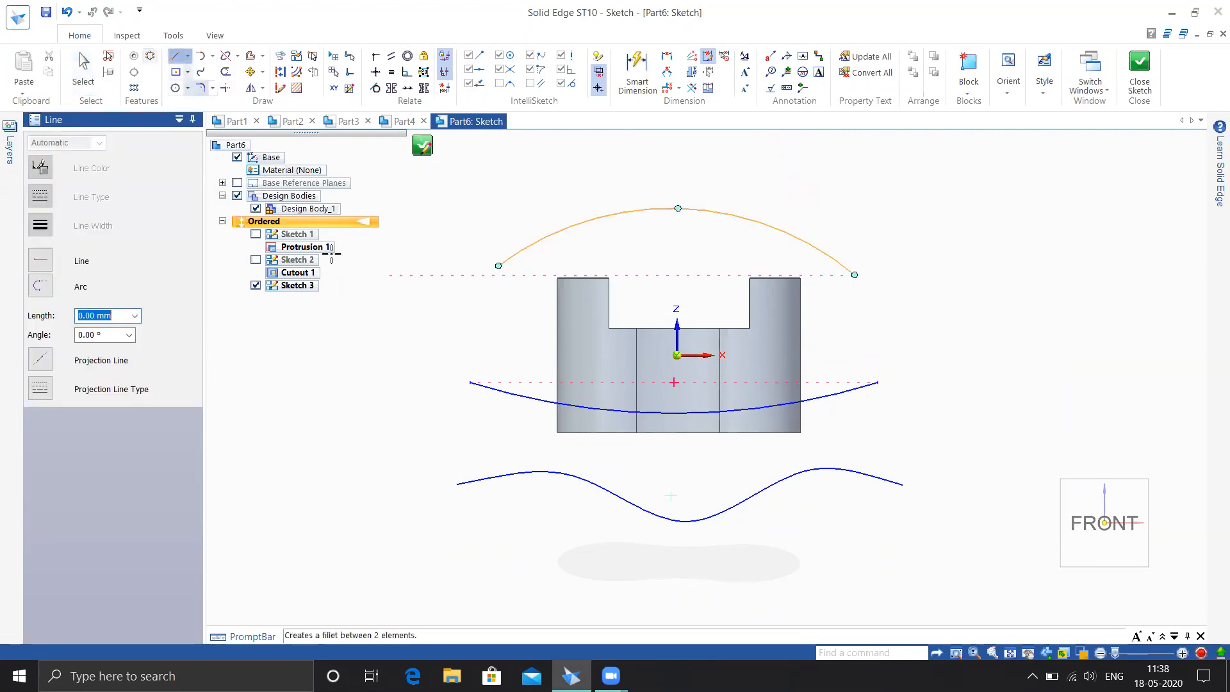
click(510, 534)
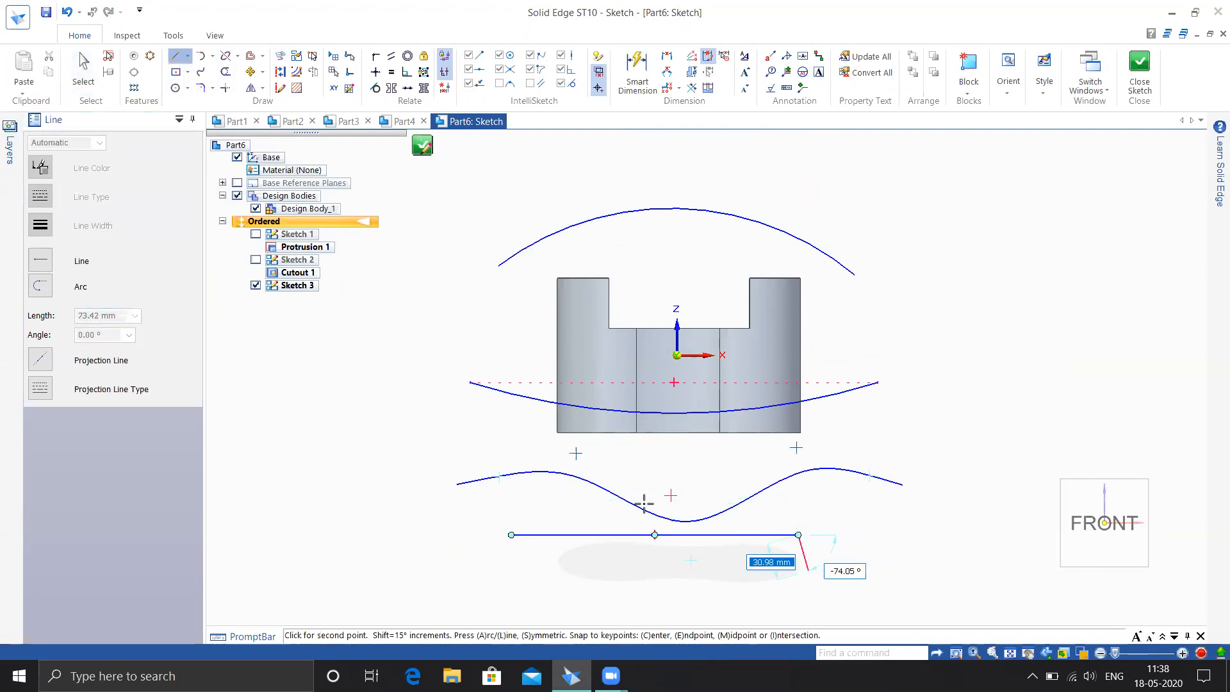
click(1140, 70)
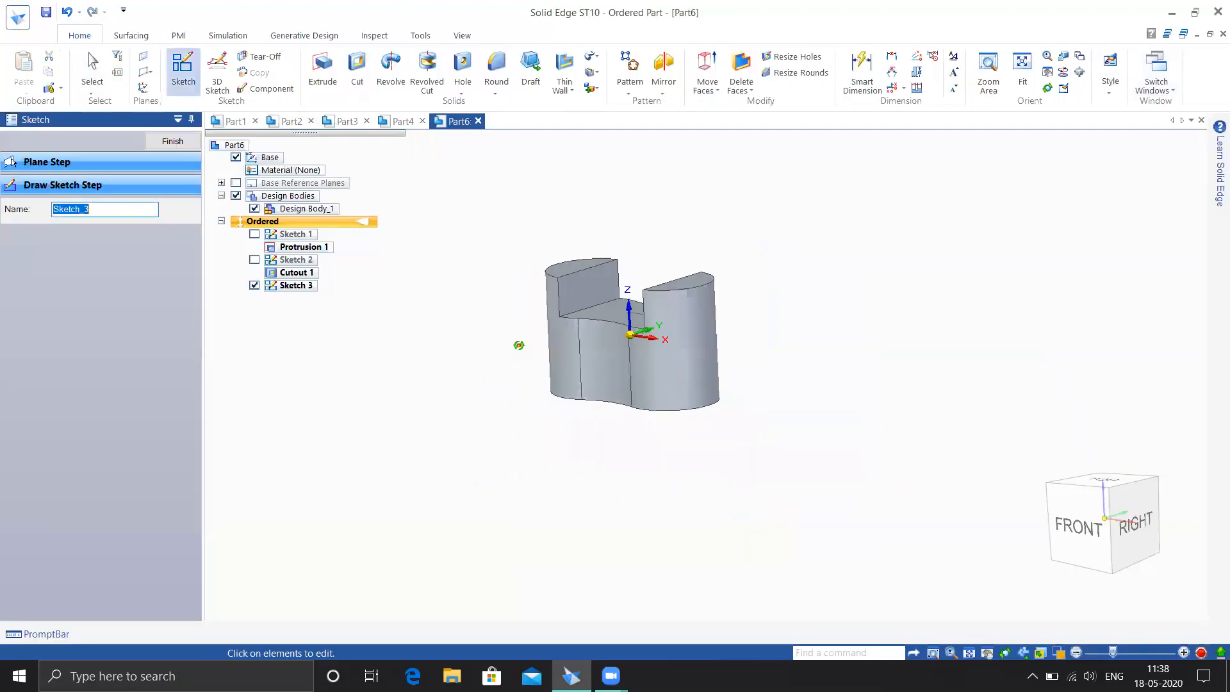
click(174, 140)
mouse_move(447, 438)
middle_down()
mouse_move(432, 401)
mouse_move(442, 426)
middle_up()
- Revolve the upper arc about the bottom horizontal line into a symmetric surface spanning about 57° and finish the feature
click(126, 39)
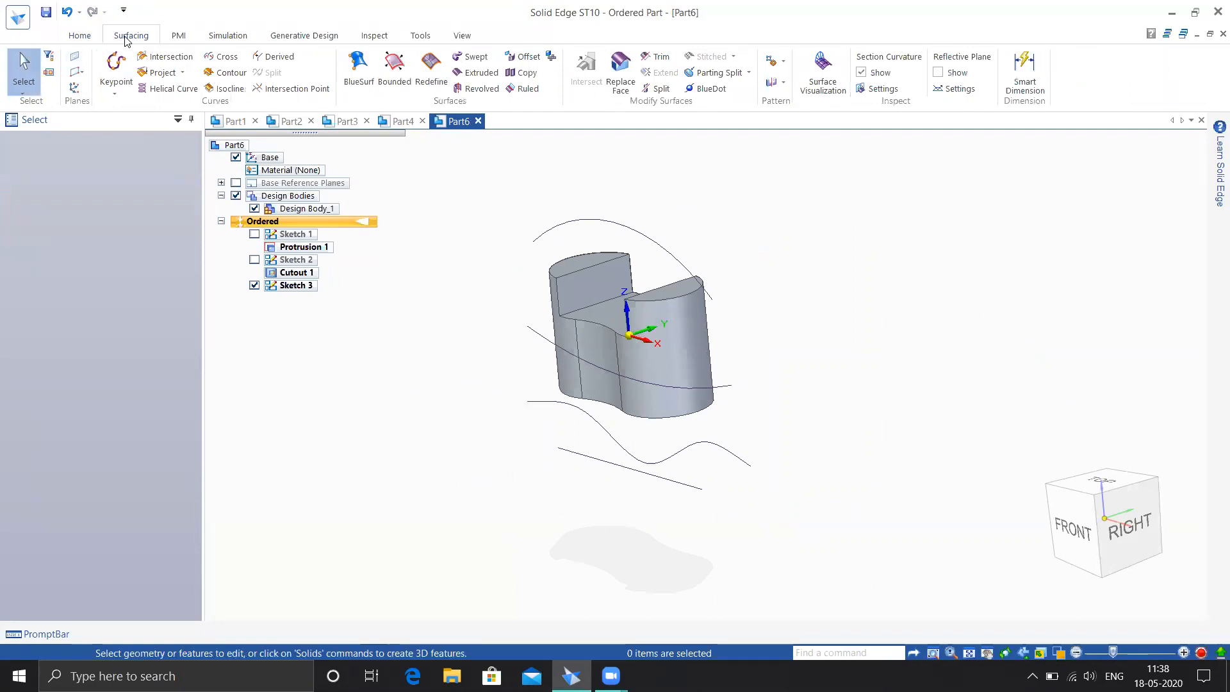
click(475, 88)
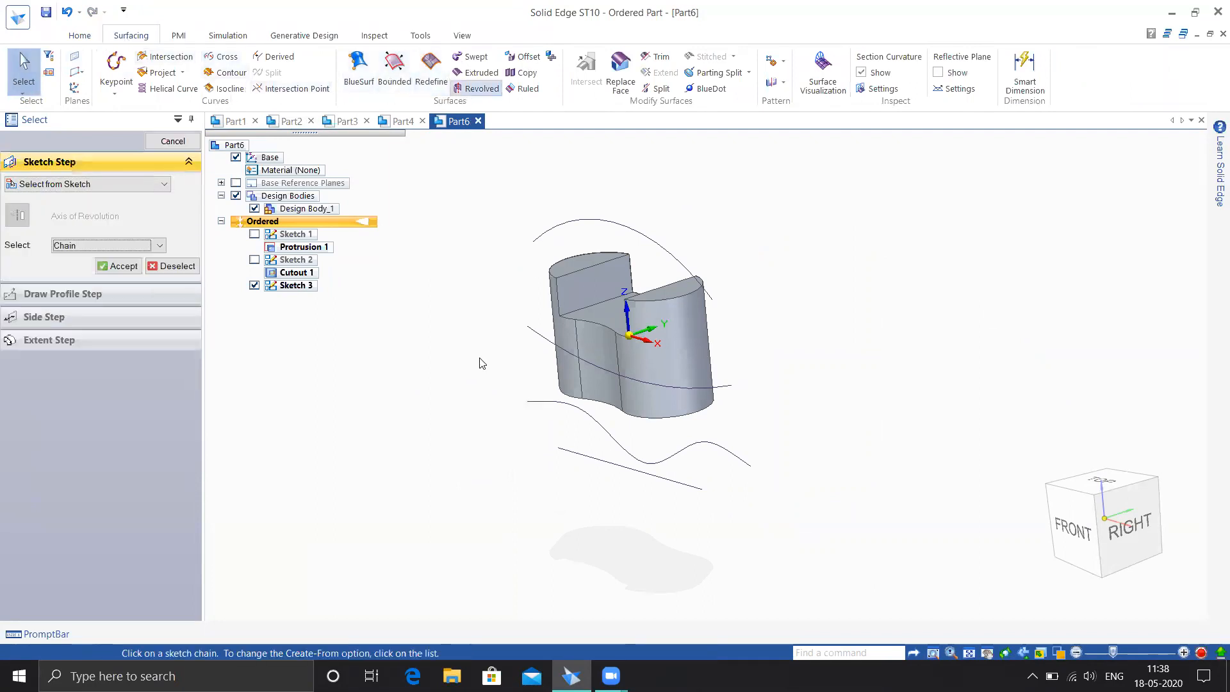
right_click(451, 308)
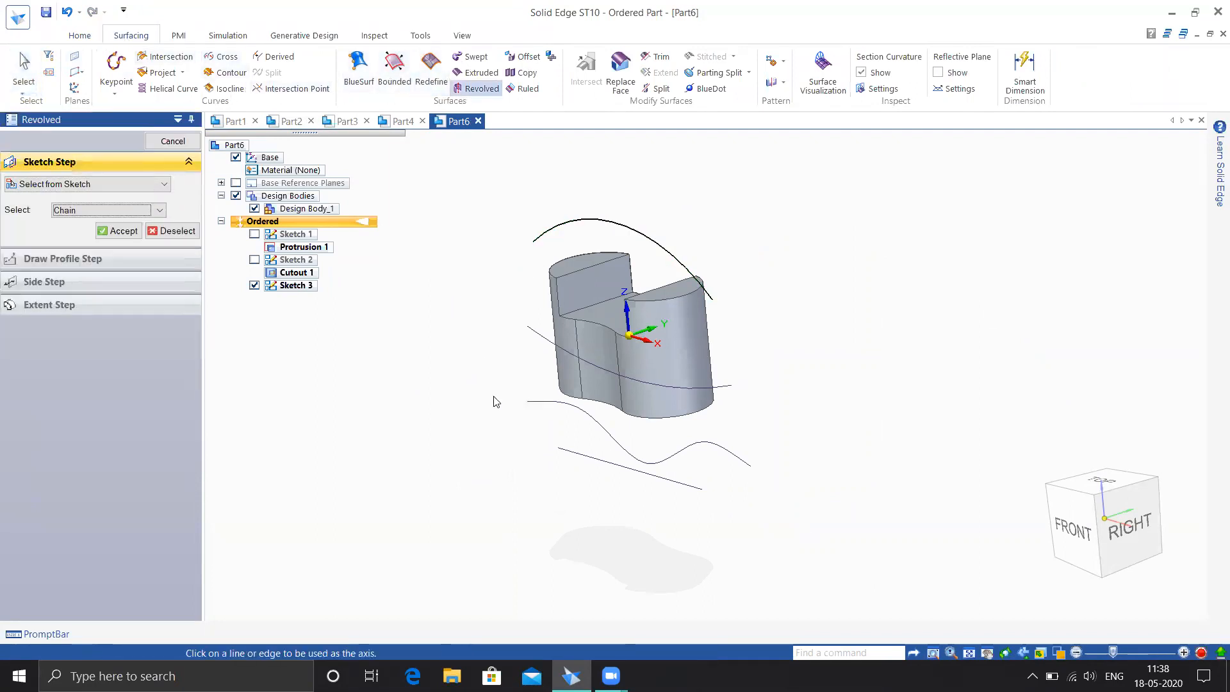
click(576, 456)
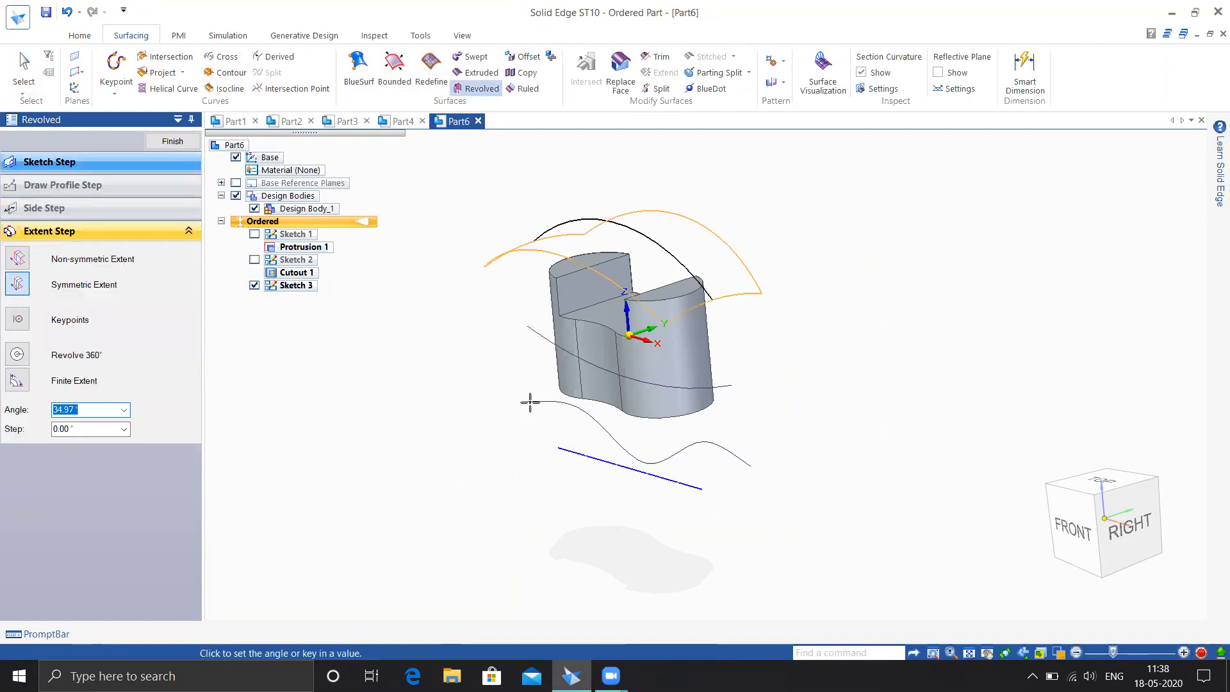
click(505, 401)
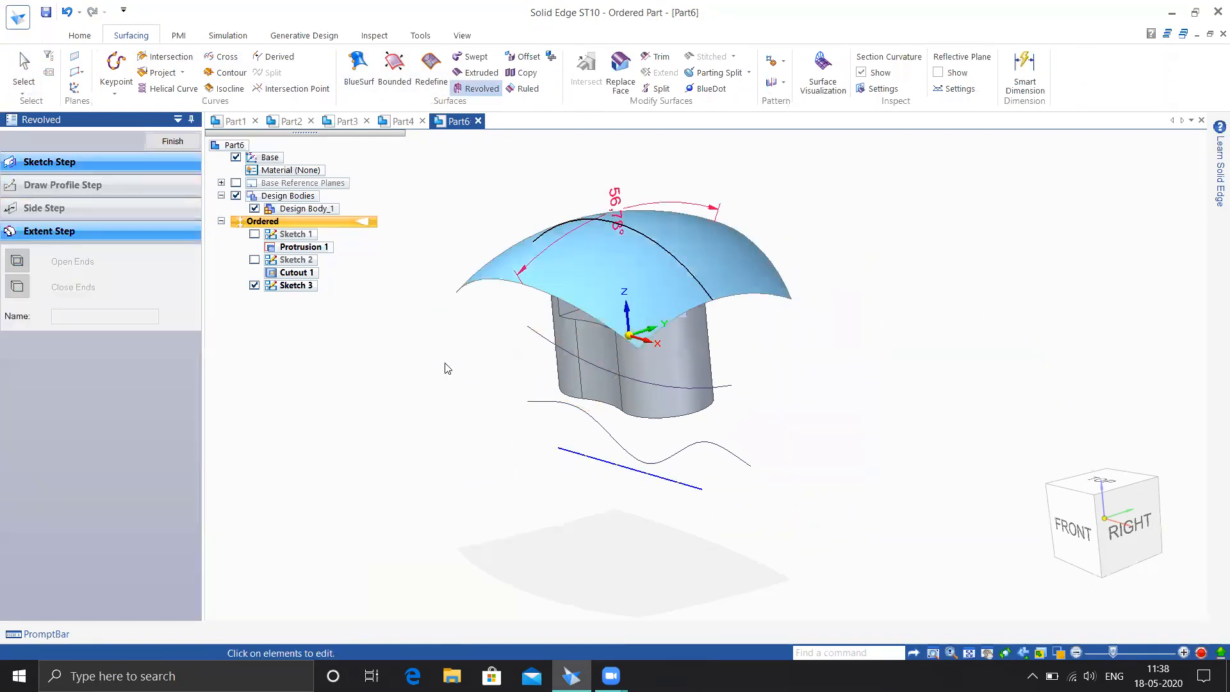
click(173, 141)
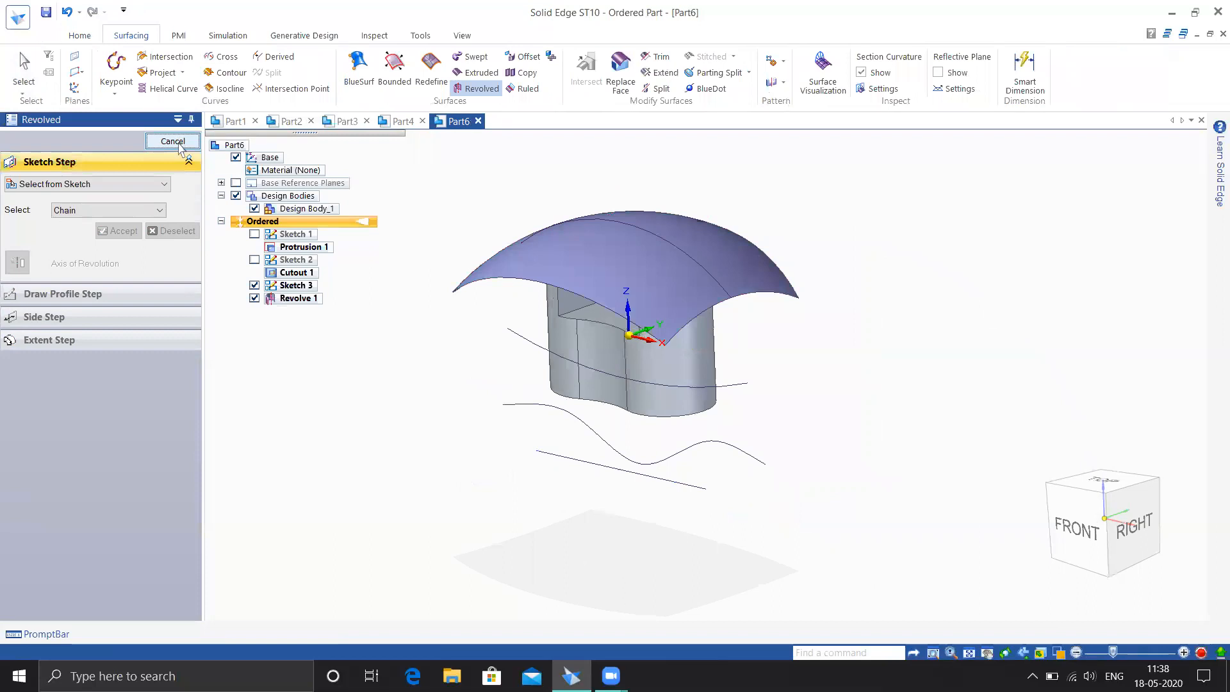
key(Escape)
- Try Replace Face on the solid's two raised top faces using the revolved surface, and undo the replacement
middle_drag(318, 297, 365, 274)
click(616, 77)
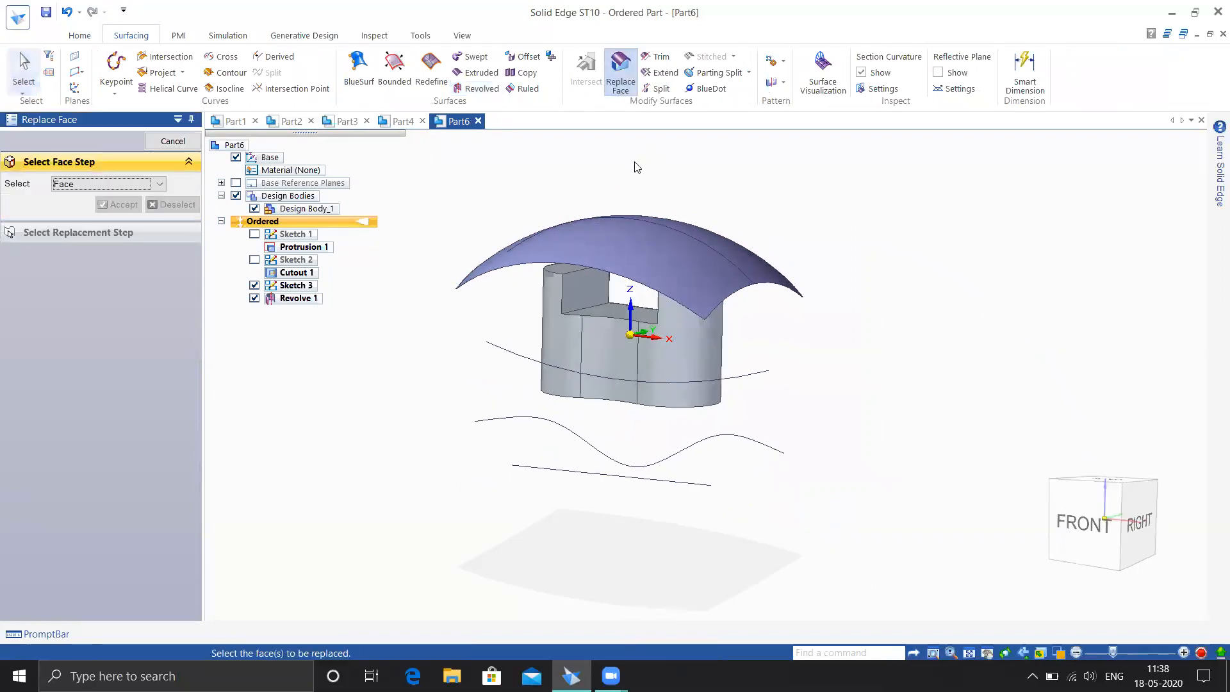
middle_drag(807, 250, 824, 230)
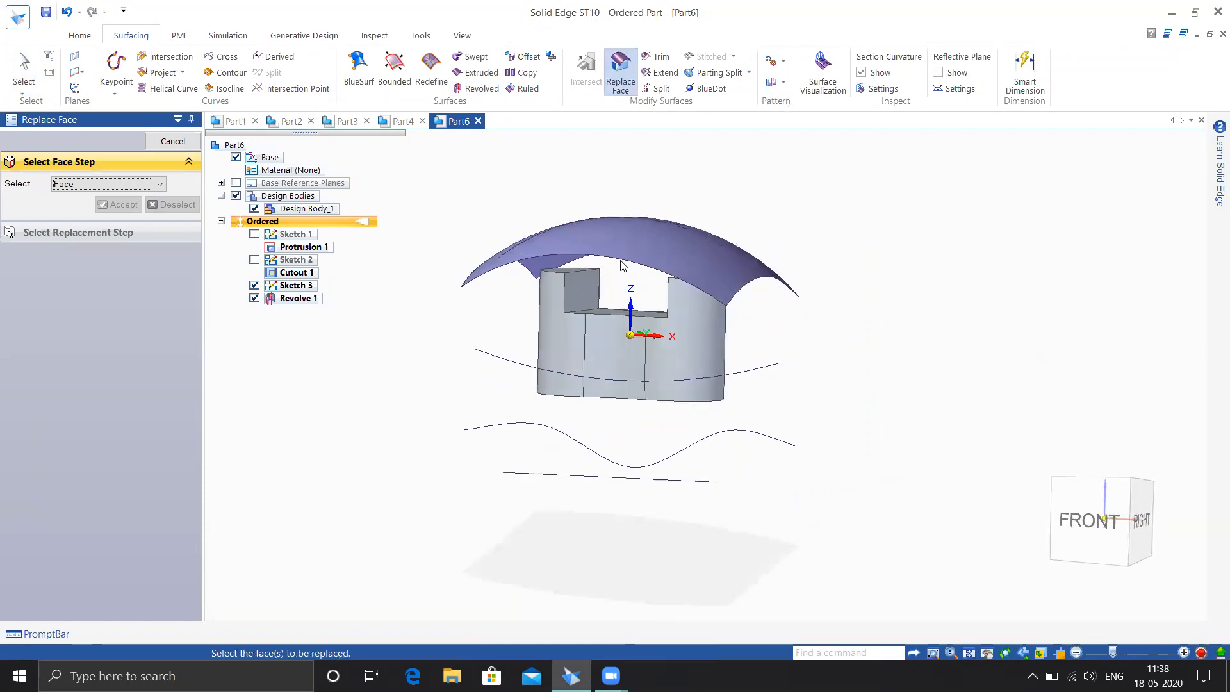
click(617, 322)
middle_drag(617, 322, 722, 309)
click(703, 270)
middle_drag(763, 376, 644, 321)
scroll(625, 264, up, 4)
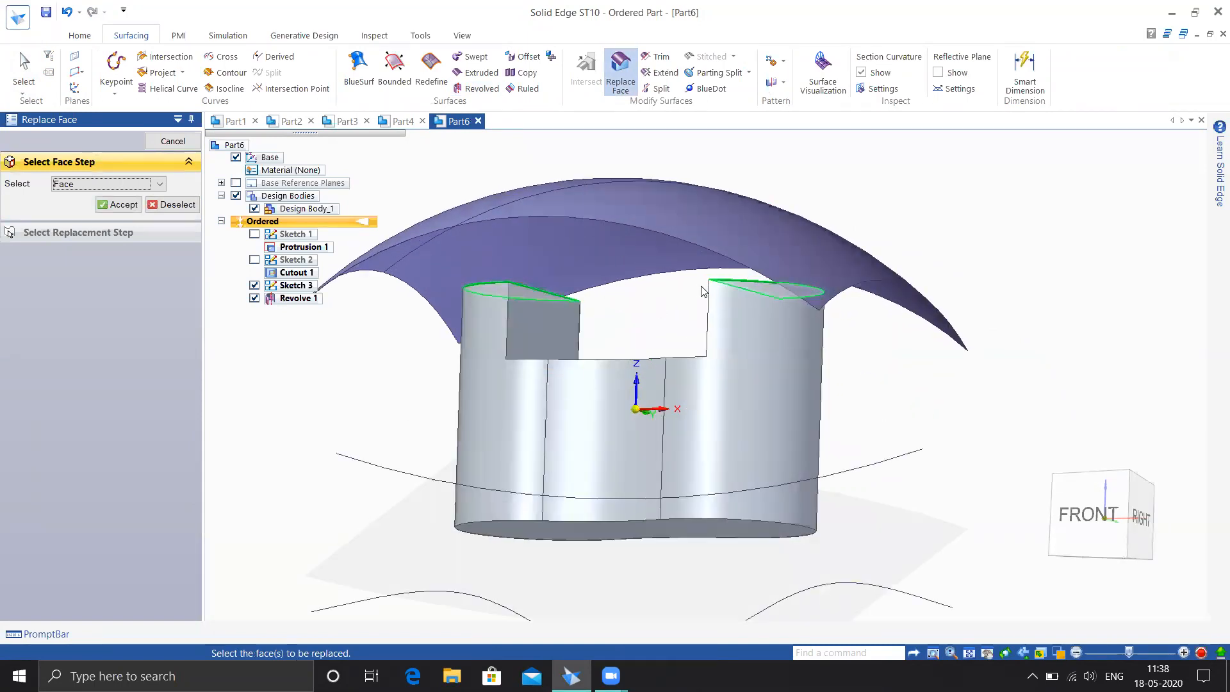
middle_drag(666, 317, 679, 327)
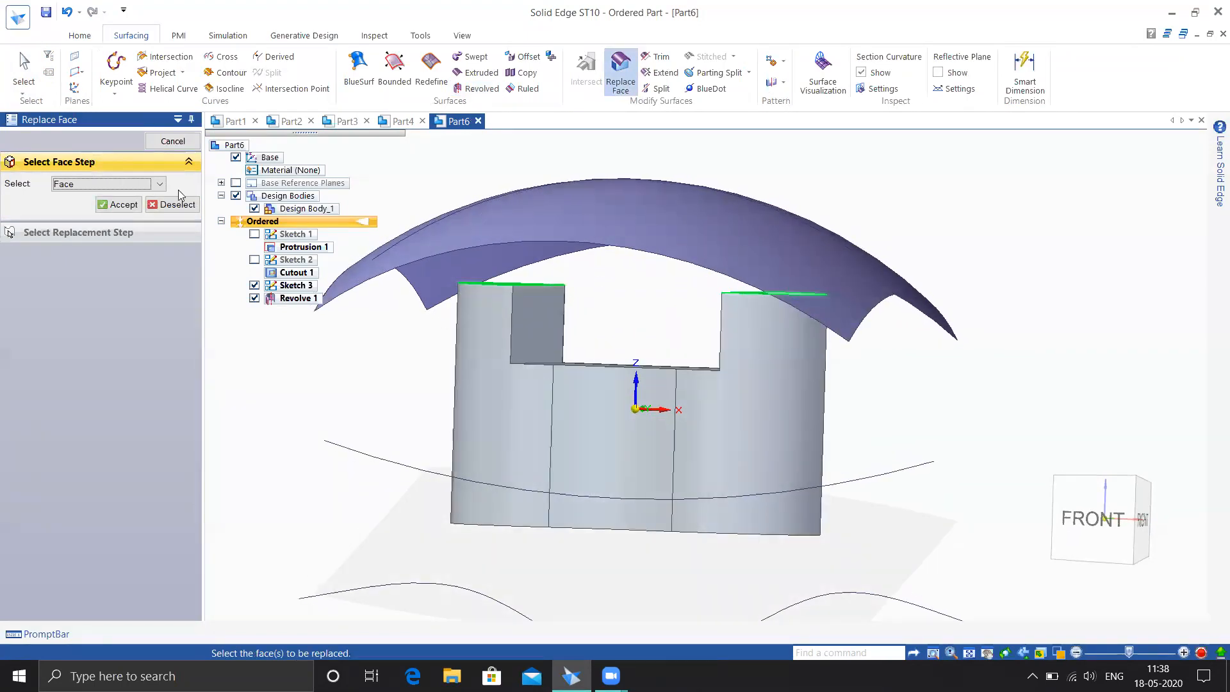
click(118, 205)
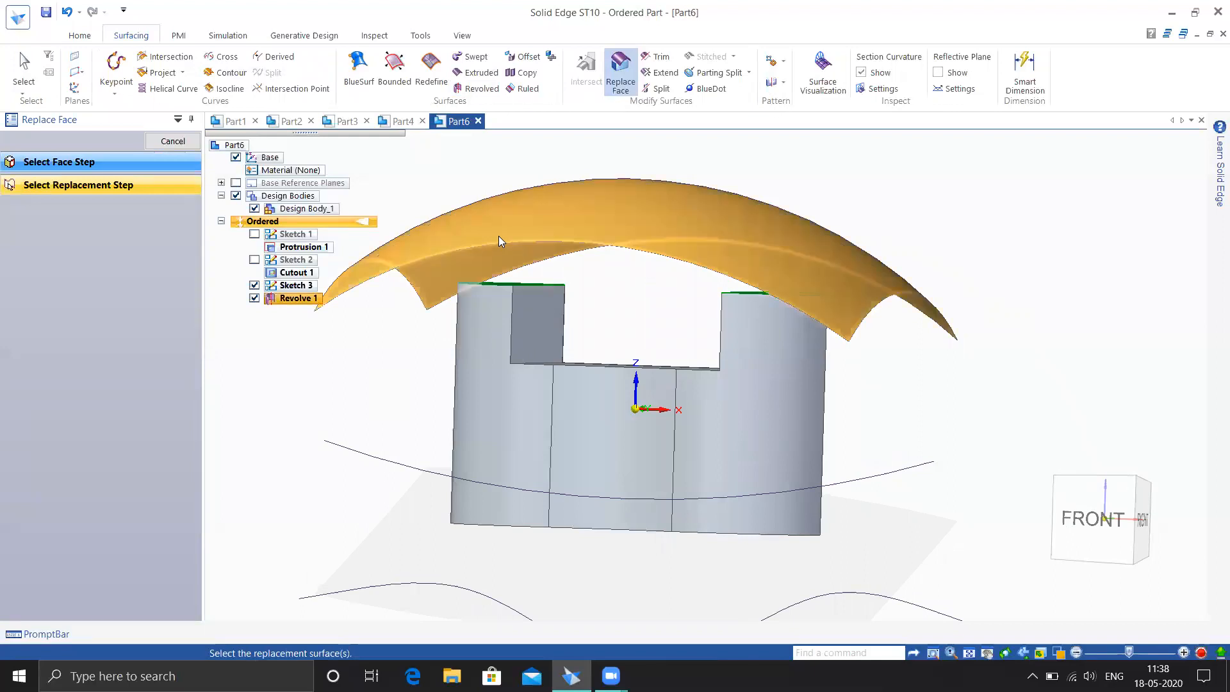
click(484, 230)
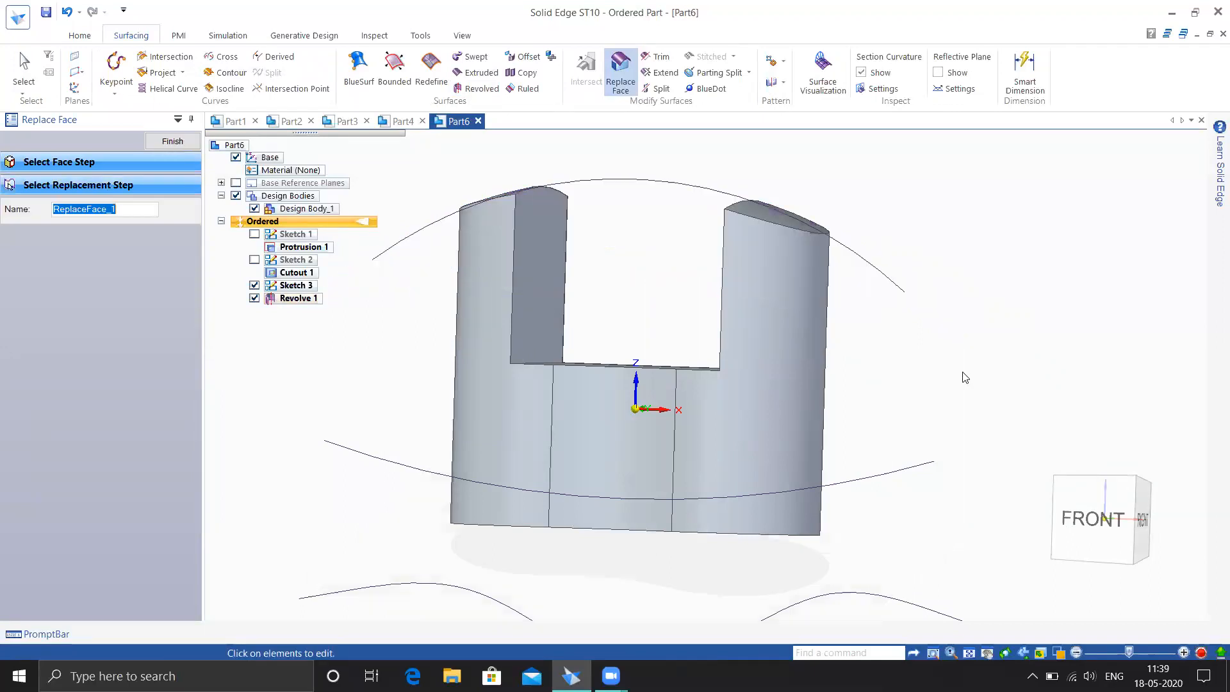
middle_drag(929, 296, 928, 324)
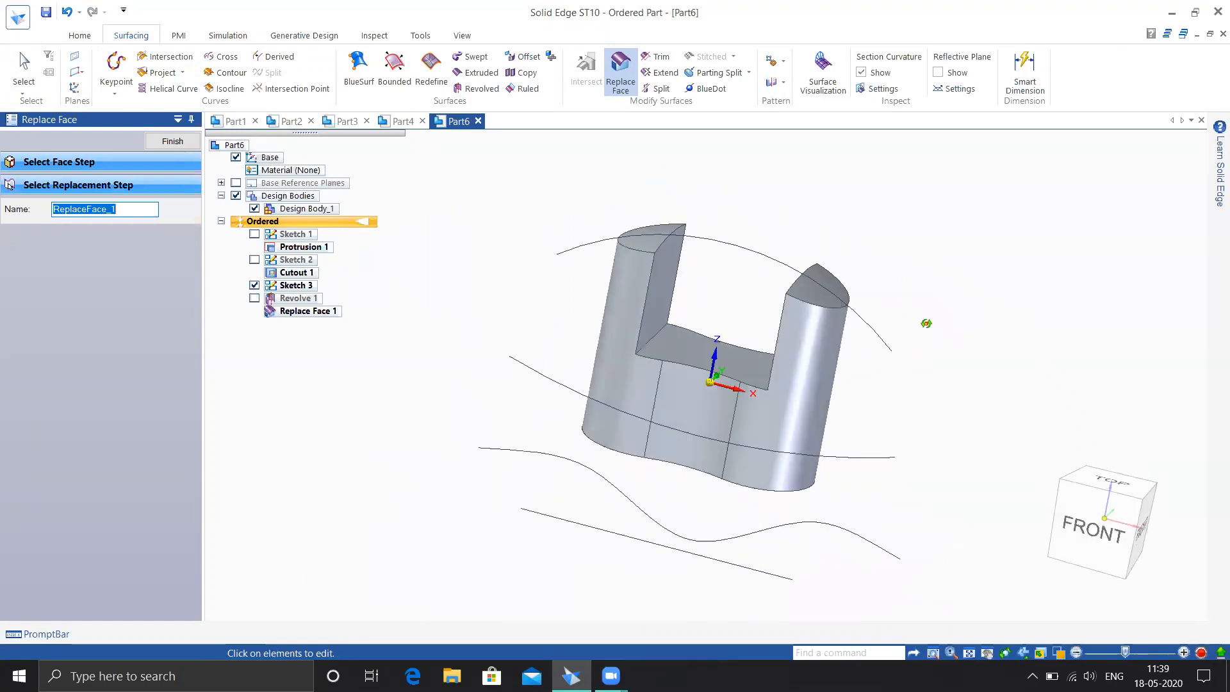
key(ctrl+z)
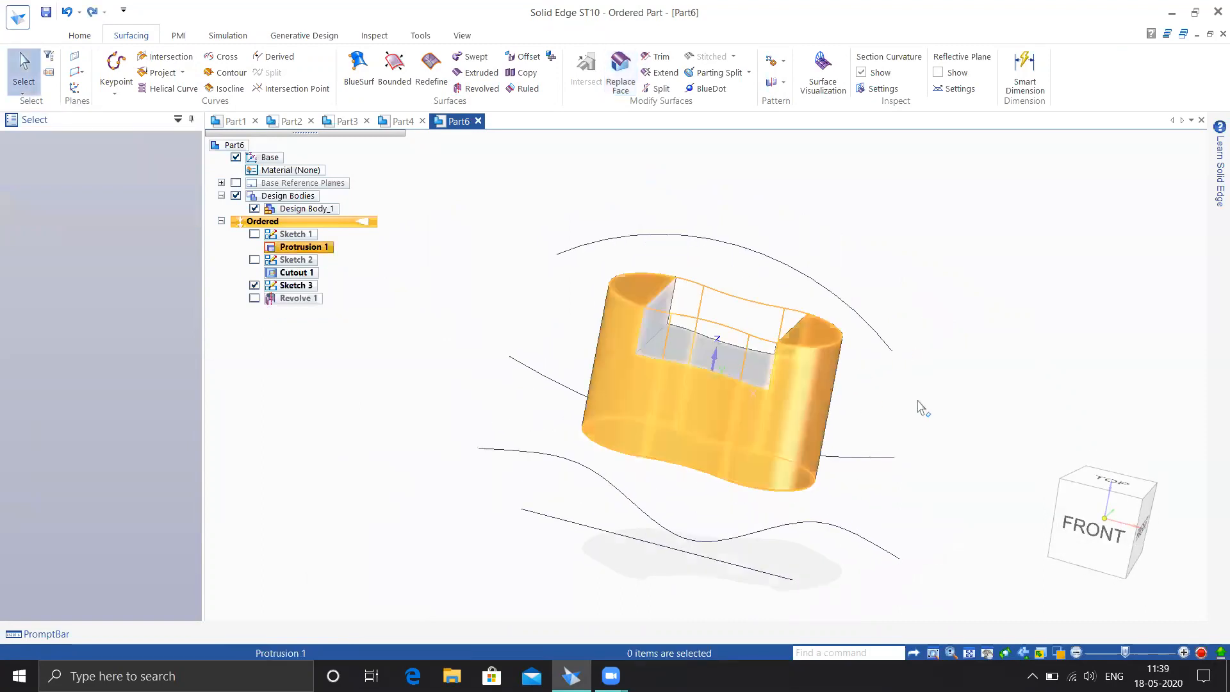
- Extrude the shallow sagging arc across the solid's lower part into a symmetric surface about 166 mm wide and finish the feature
click(80, 35)
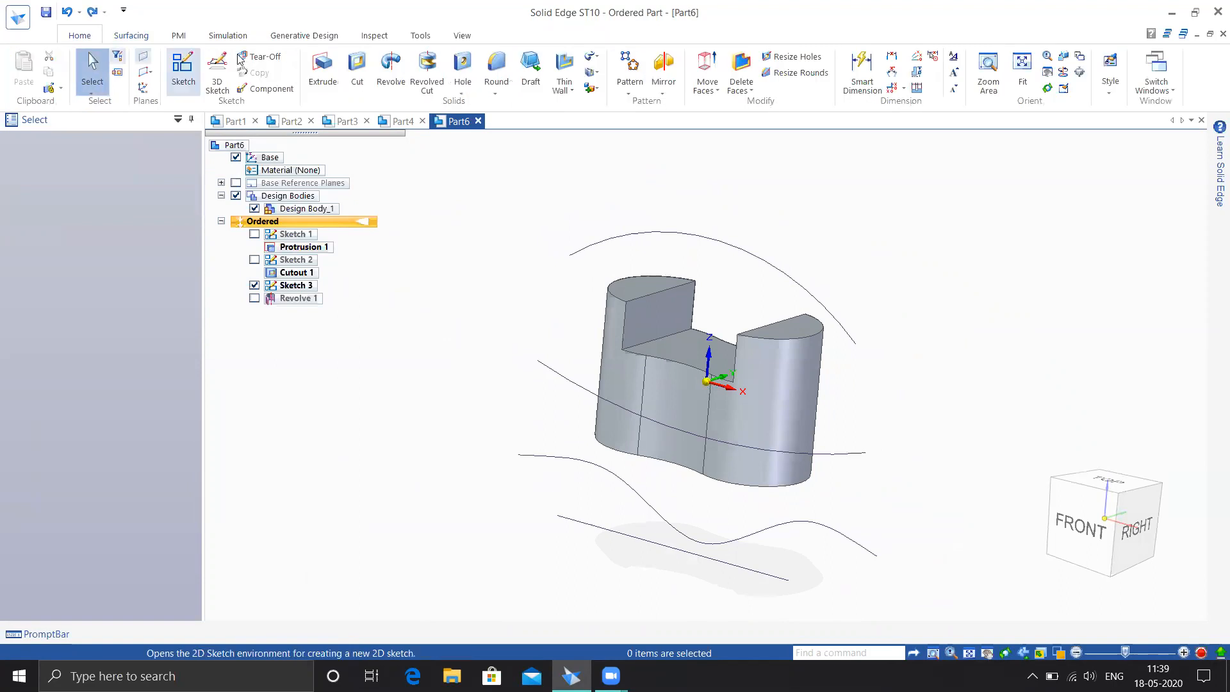
click(131, 36)
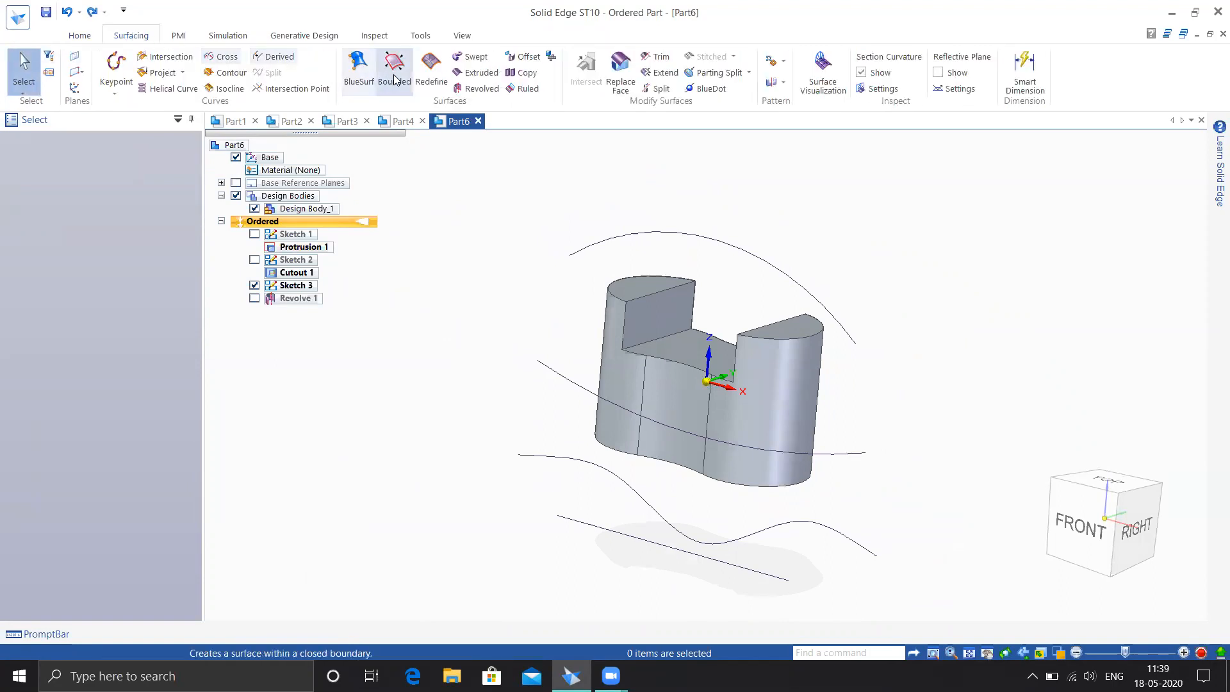
click(482, 74)
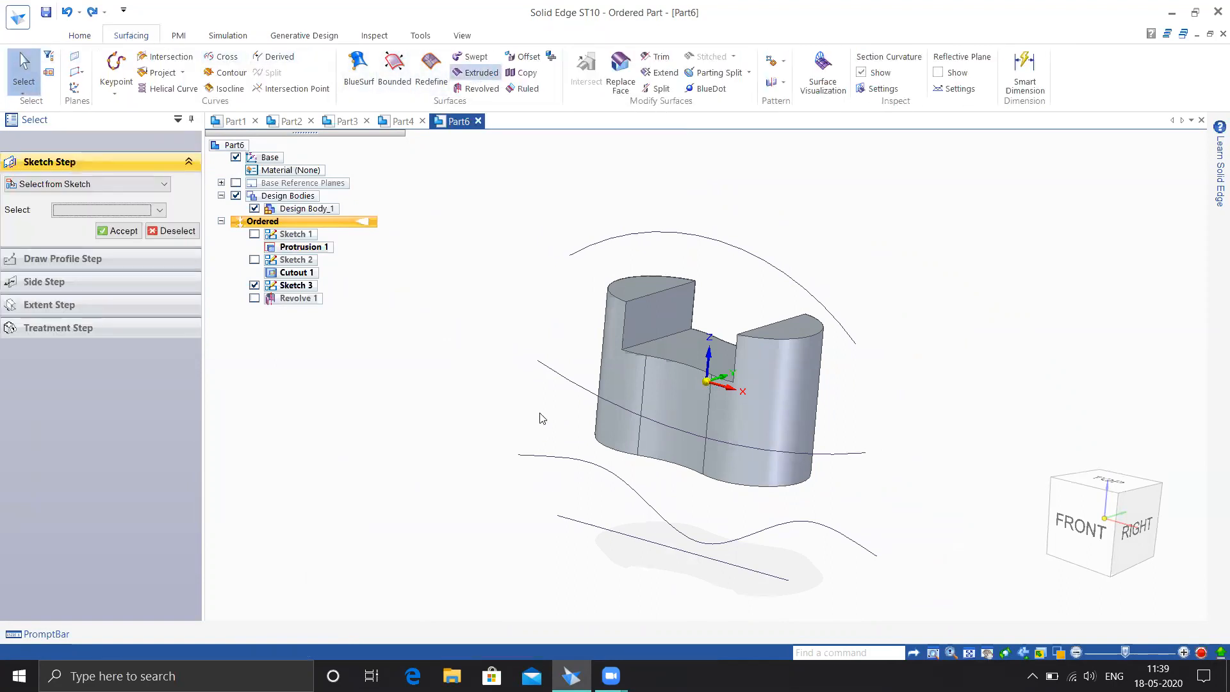
right_click(497, 418)
middle_drag(532, 412, 459, 405)
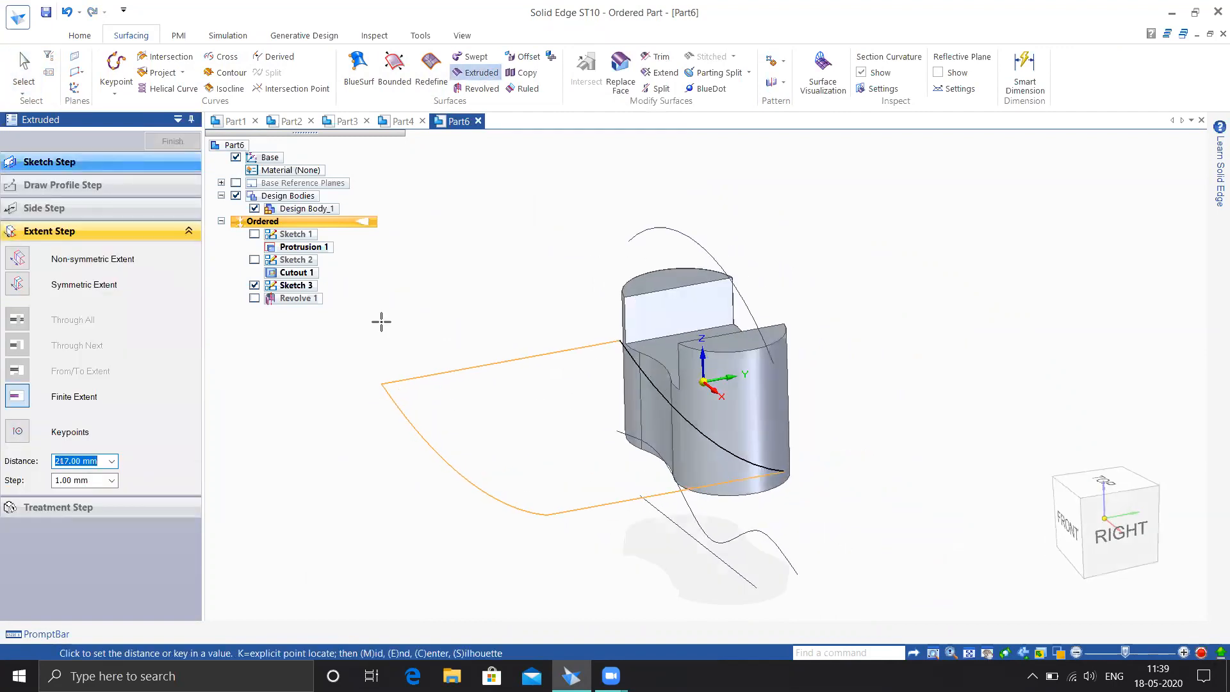
click(27, 289)
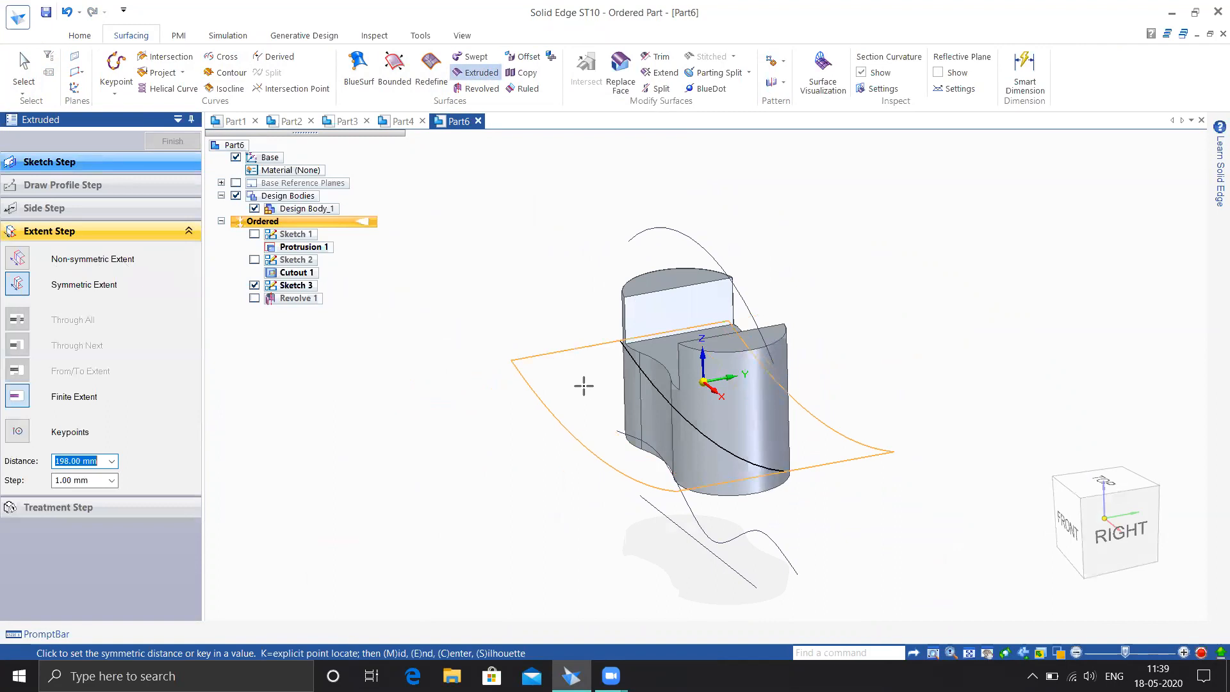
click(577, 417)
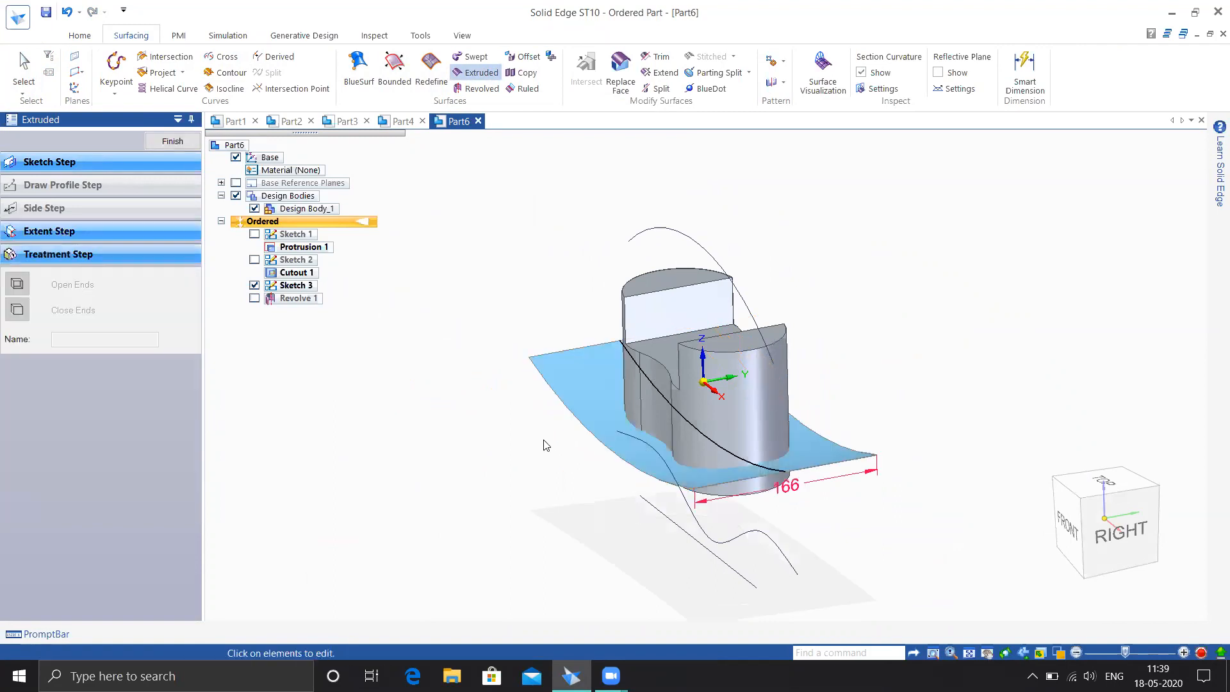
click(173, 140)
click(21, 53)
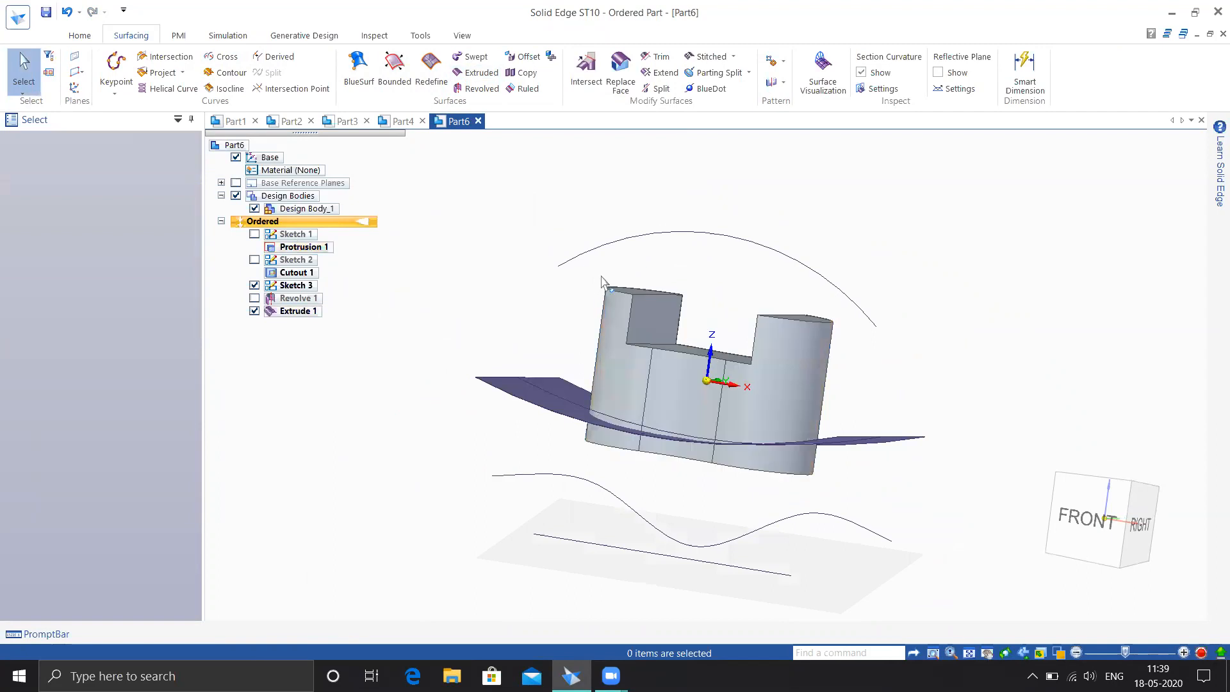
- Replace the solid's flat bottom face with the extruded arc surface using Replace Face, and finish the command
middle_drag(838, 393, 787, 494)
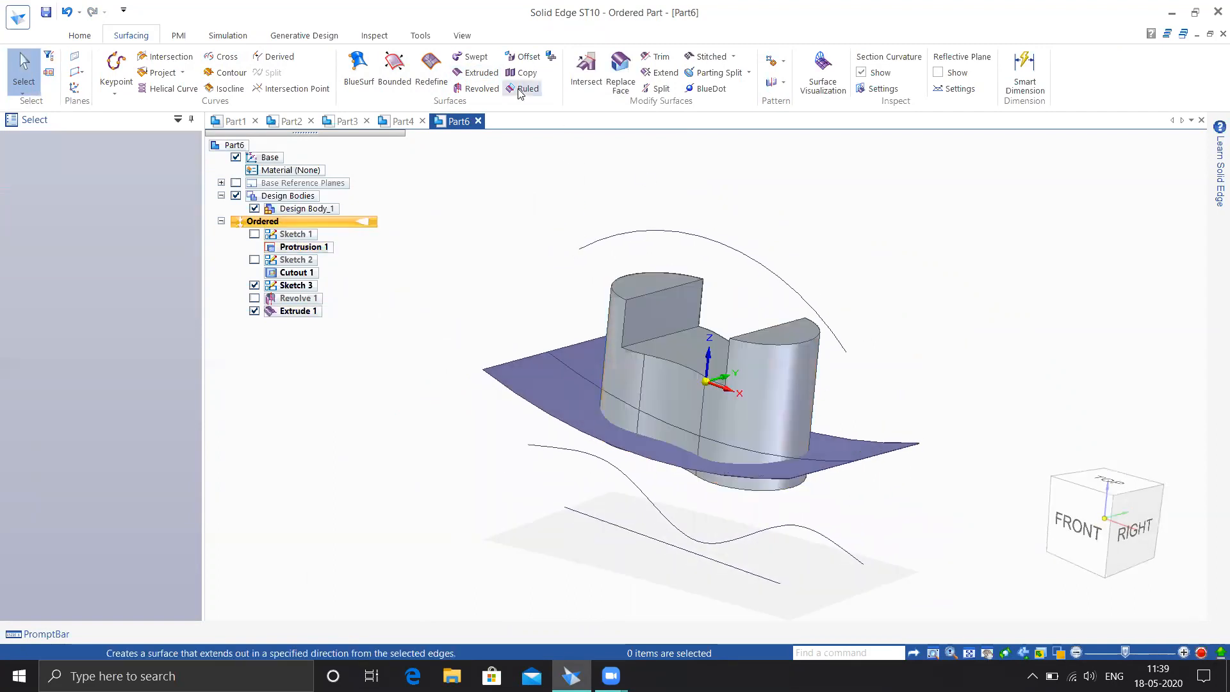
click(621, 68)
middle_drag(433, 438, 643, 470)
click(641, 453)
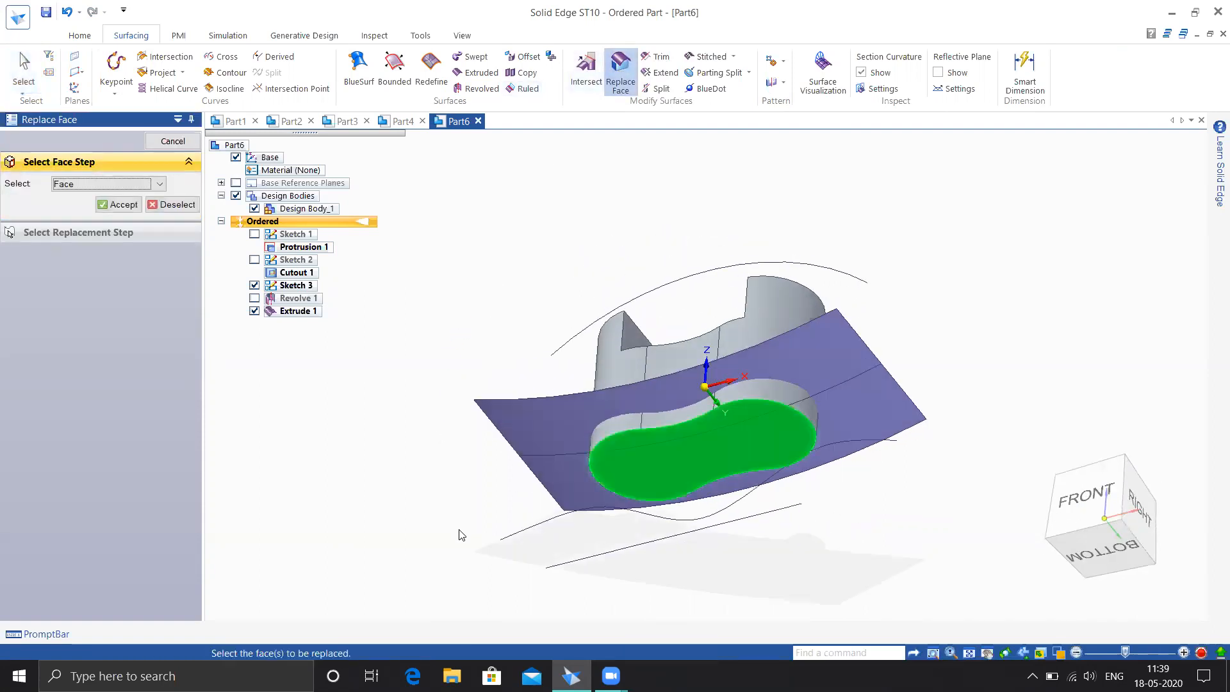
right_click(377, 416)
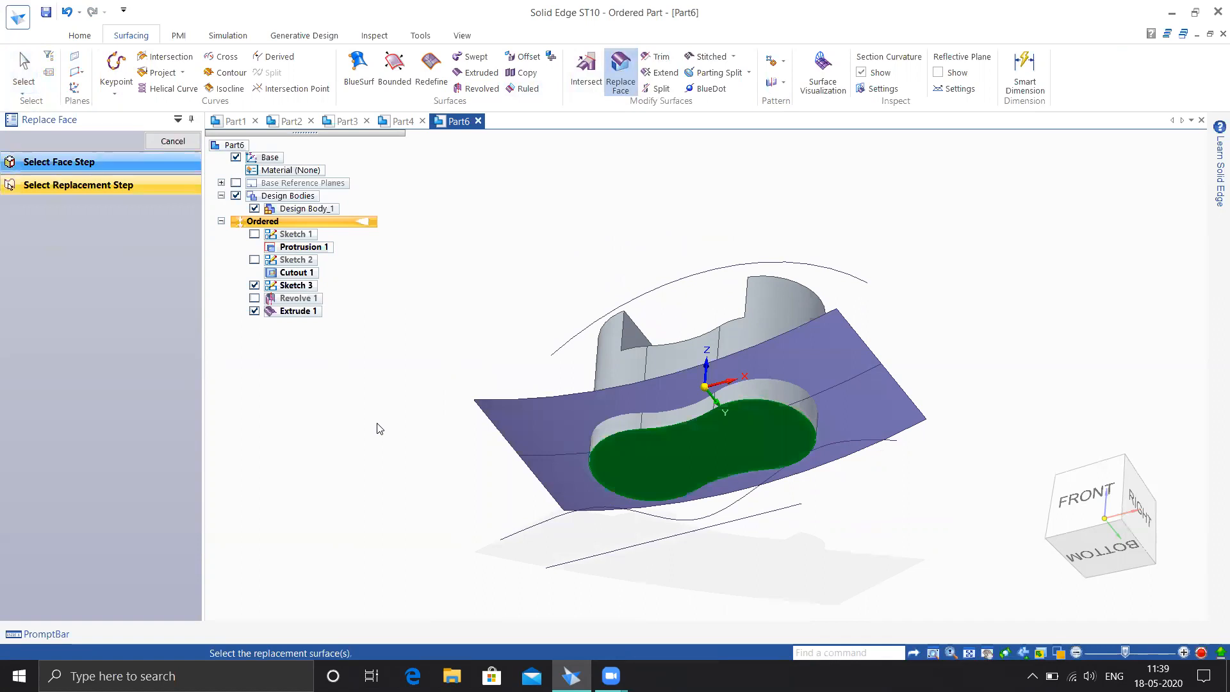
click(539, 428)
right_click(359, 463)
middle_drag(439, 357, 489, 393)
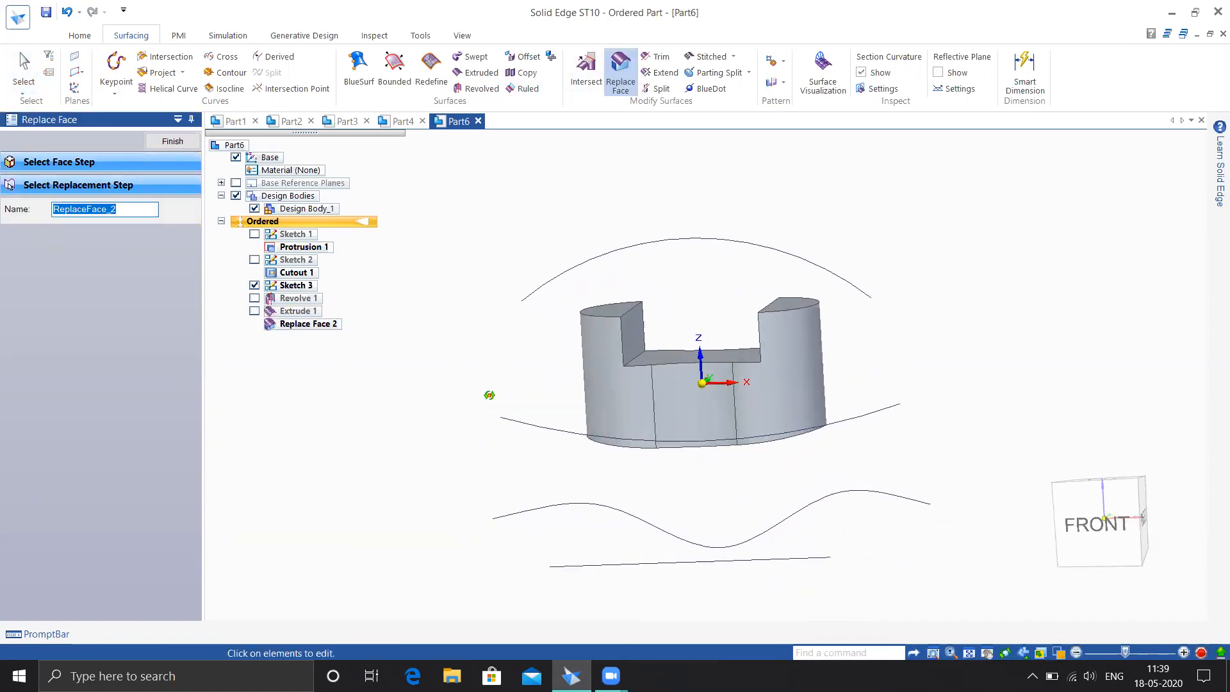
click(169, 141)
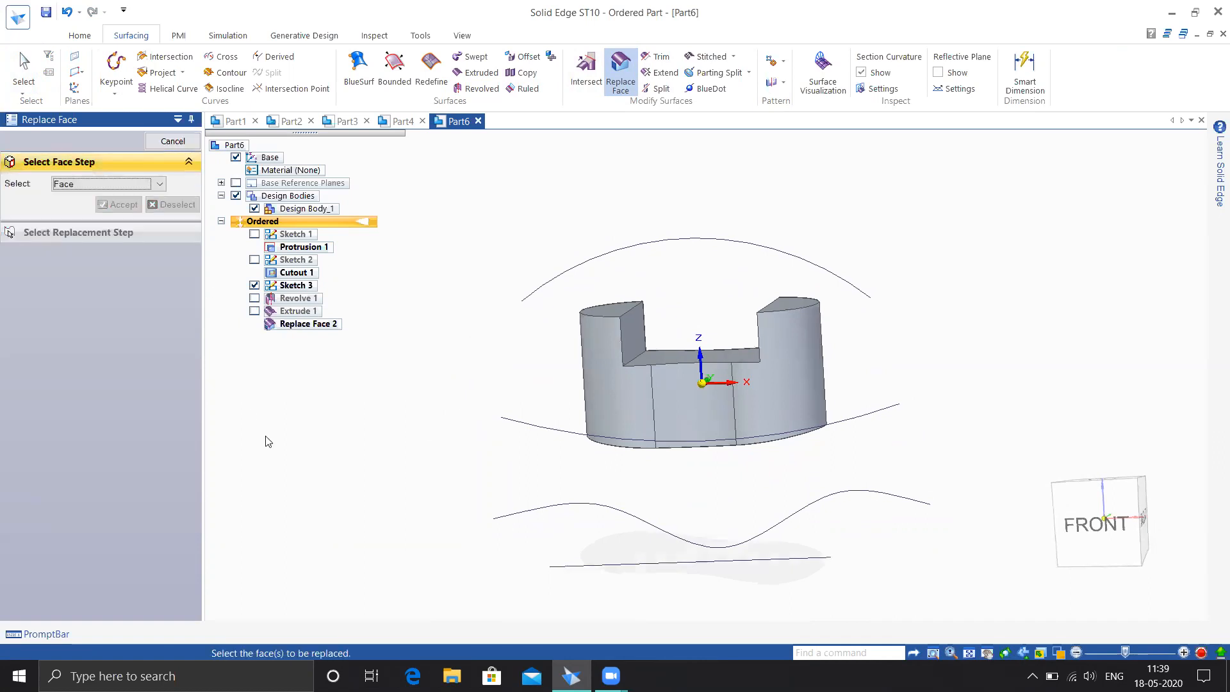
click(174, 143)
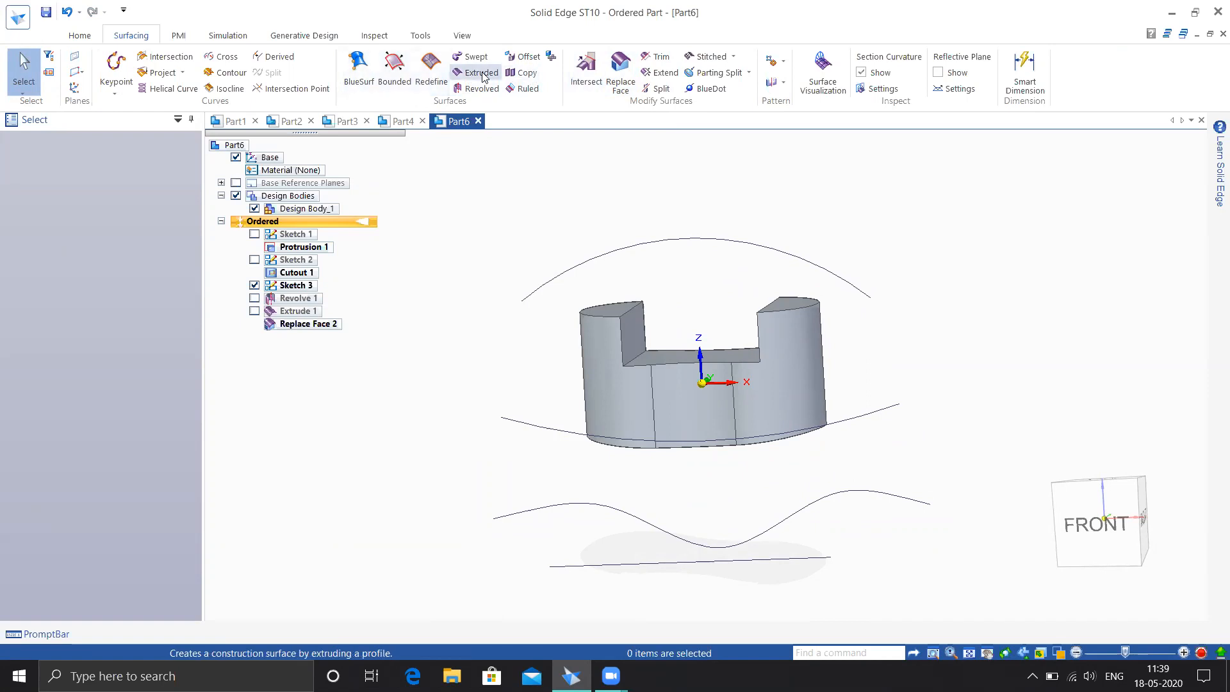
- Extrude the wavy curve below the solid into a symmetric surface about 142 mm wide and finish the feature
click(482, 74)
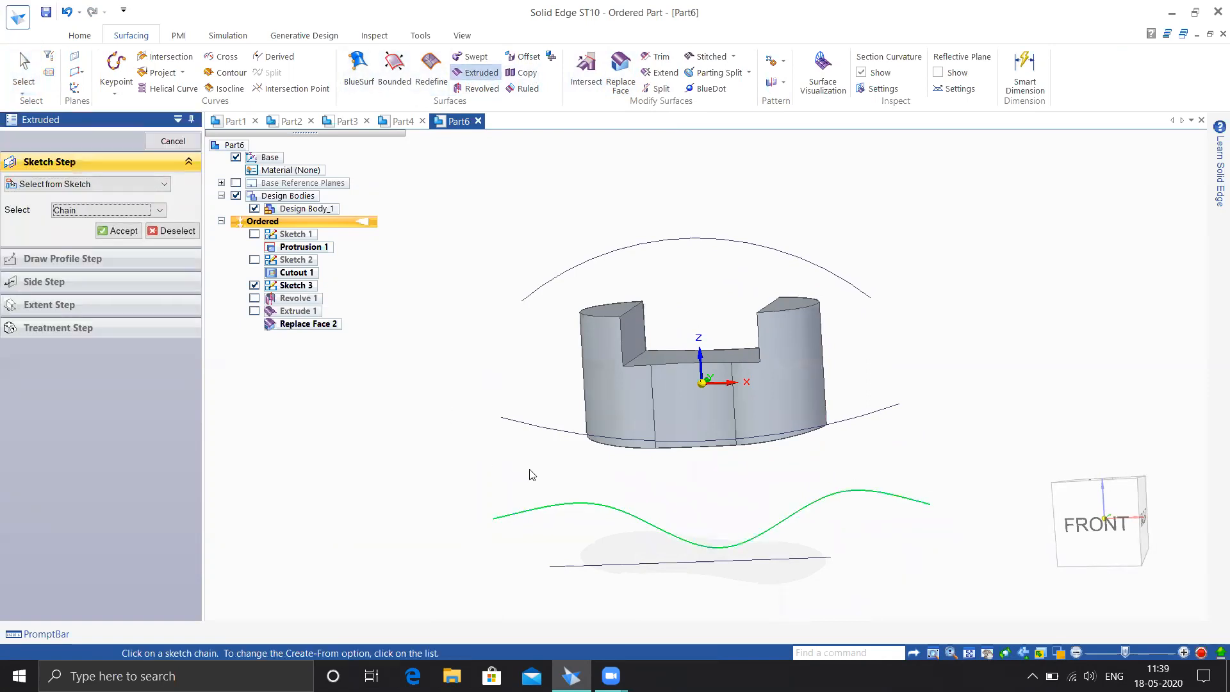
click(538, 513)
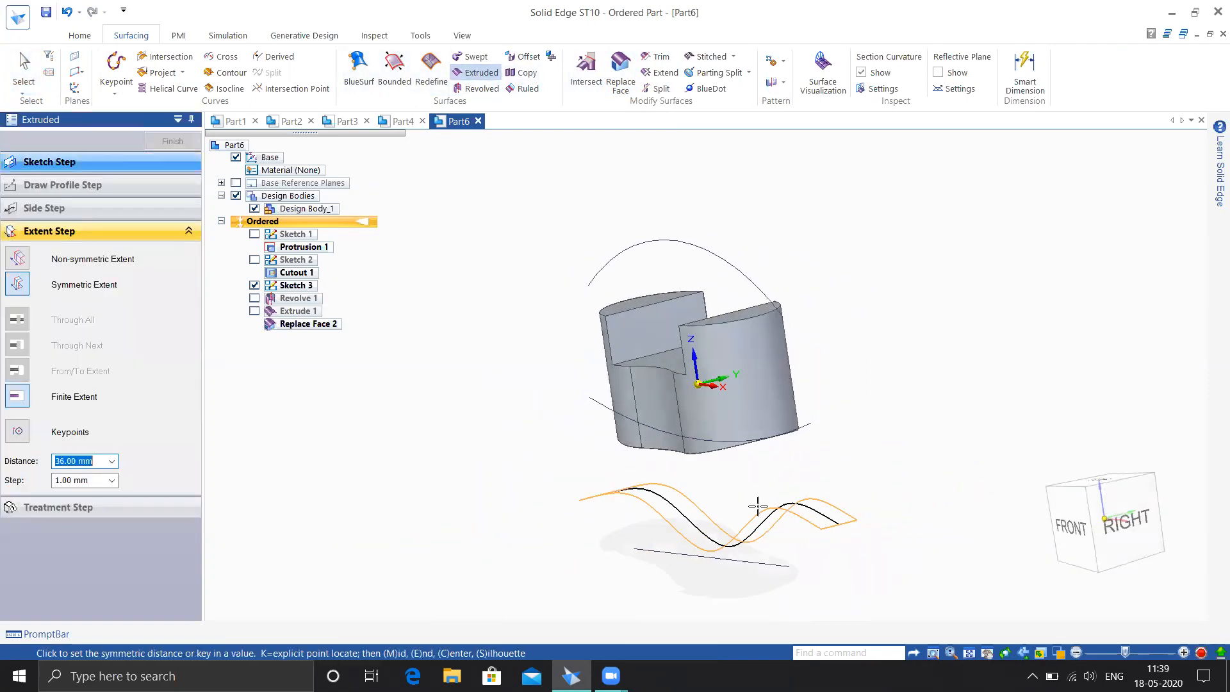
click(528, 472)
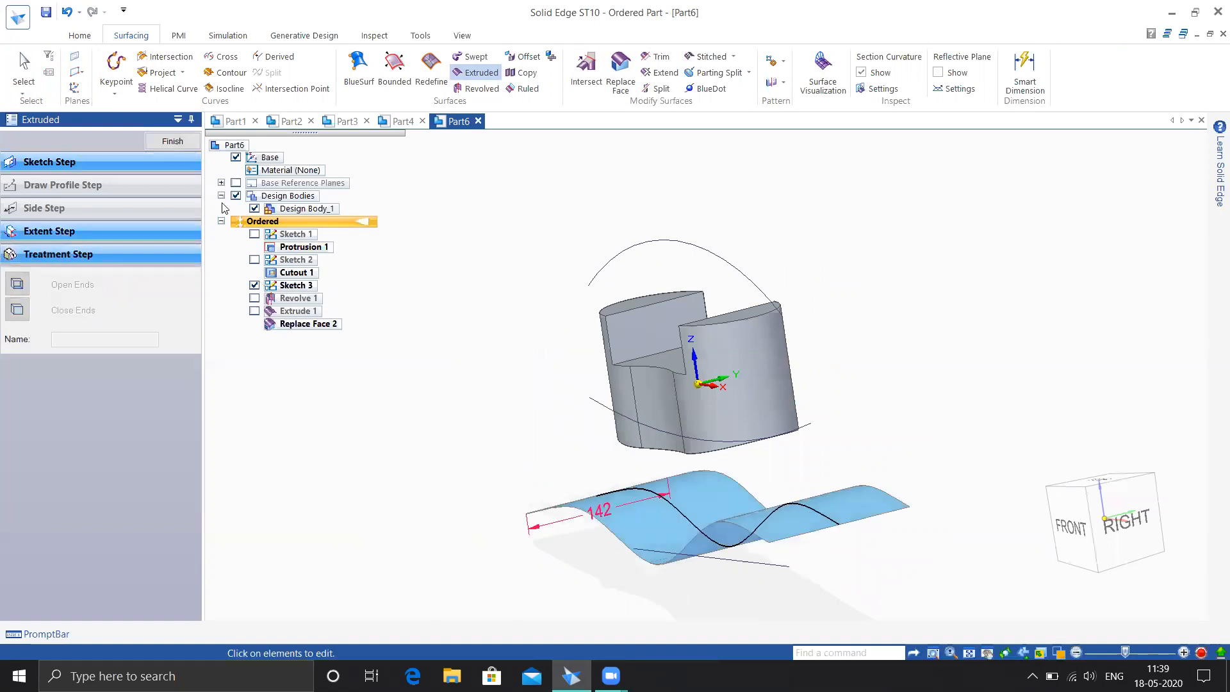
click(173, 141)
key(Escape)
- Replace the solid's curved bottom face with the wavy extruded surface using Replace Face, and finish the command
mouse_move(357, 340)
middle_down()
mouse_move(448, 278)
mouse_move(436, 313)
mouse_move(436, 292)
middle_up()
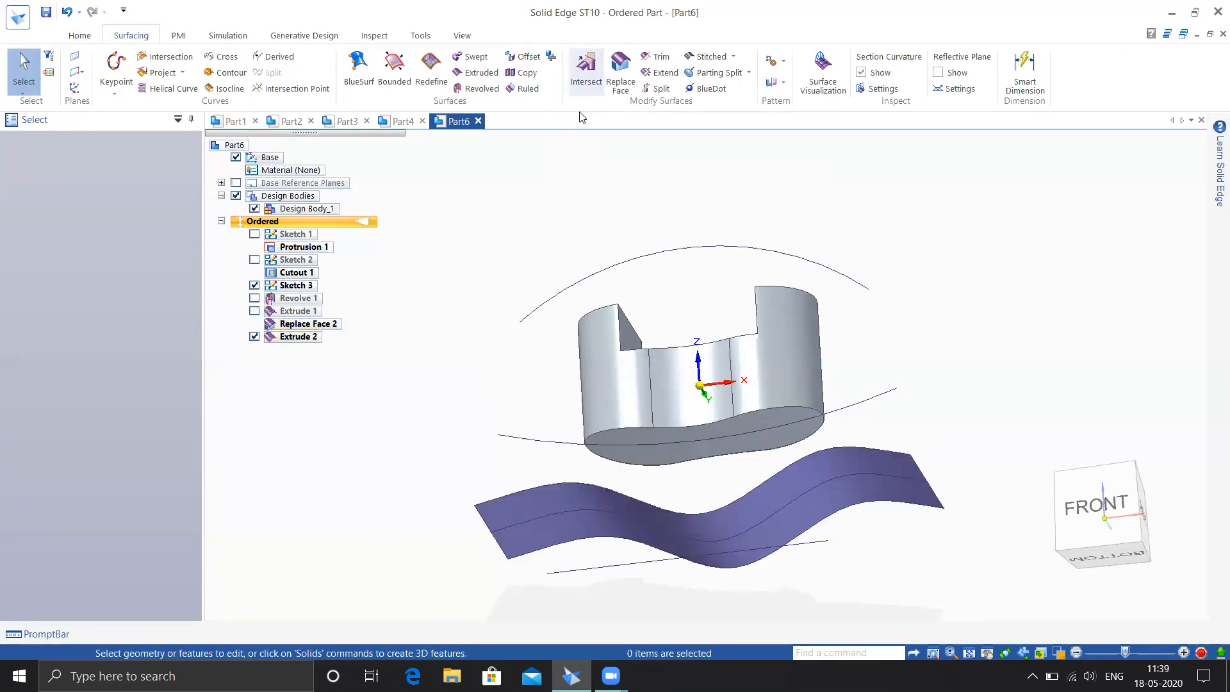
click(621, 72)
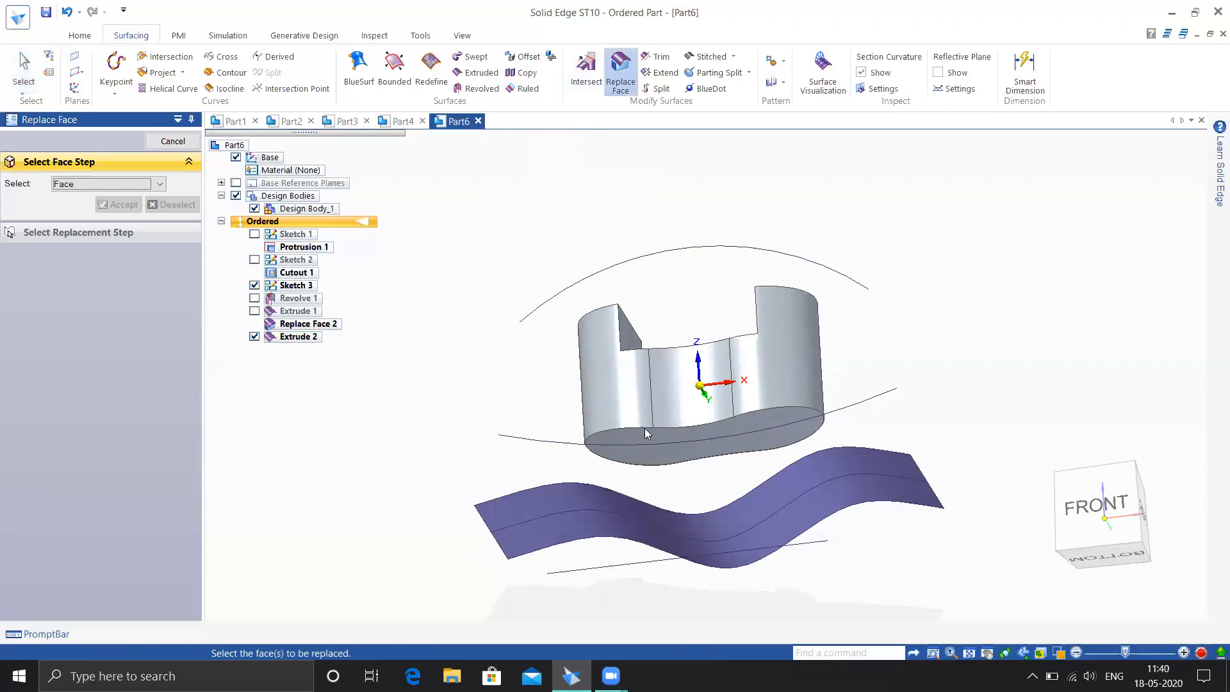
click(657, 451)
middle_drag(529, 364, 491, 431)
right_click(459, 426)
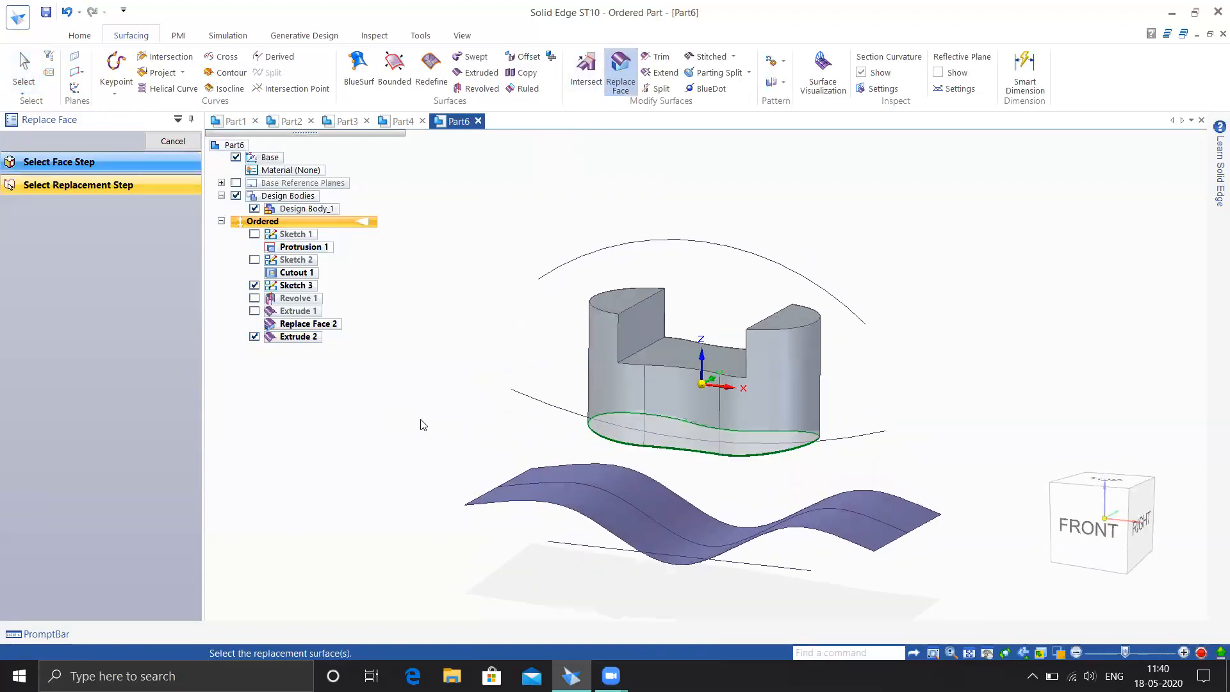
click(619, 485)
mouse_move(953, 393)
middle_down()
mouse_move(794, 369)
mouse_move(934, 392)
middle_up()
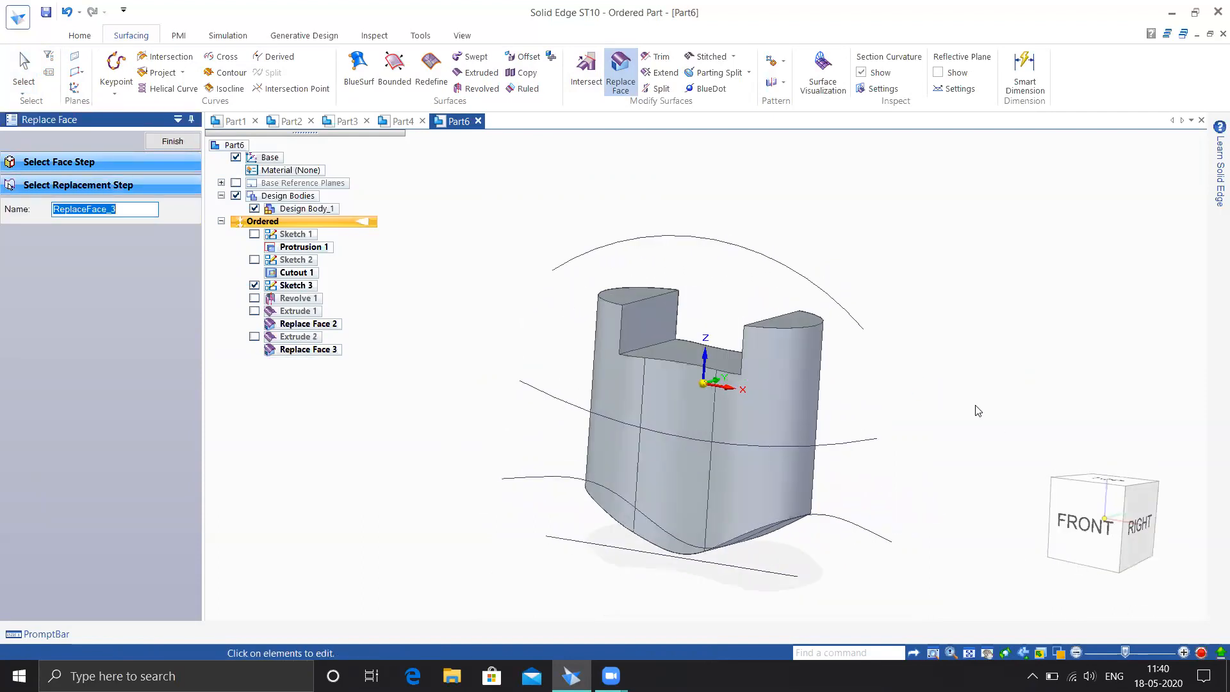
click(179, 146)
click(173, 142)
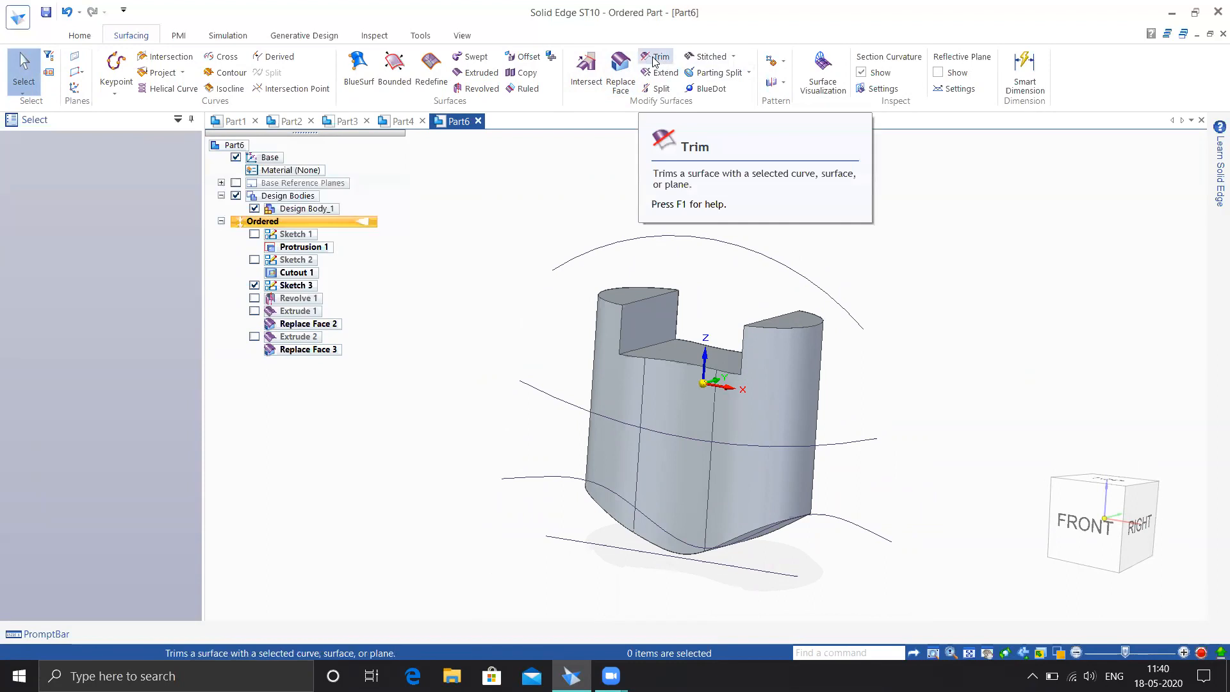
- Create a new part document from the ISO Metric Part template
click(17, 18)
click(17, 18)
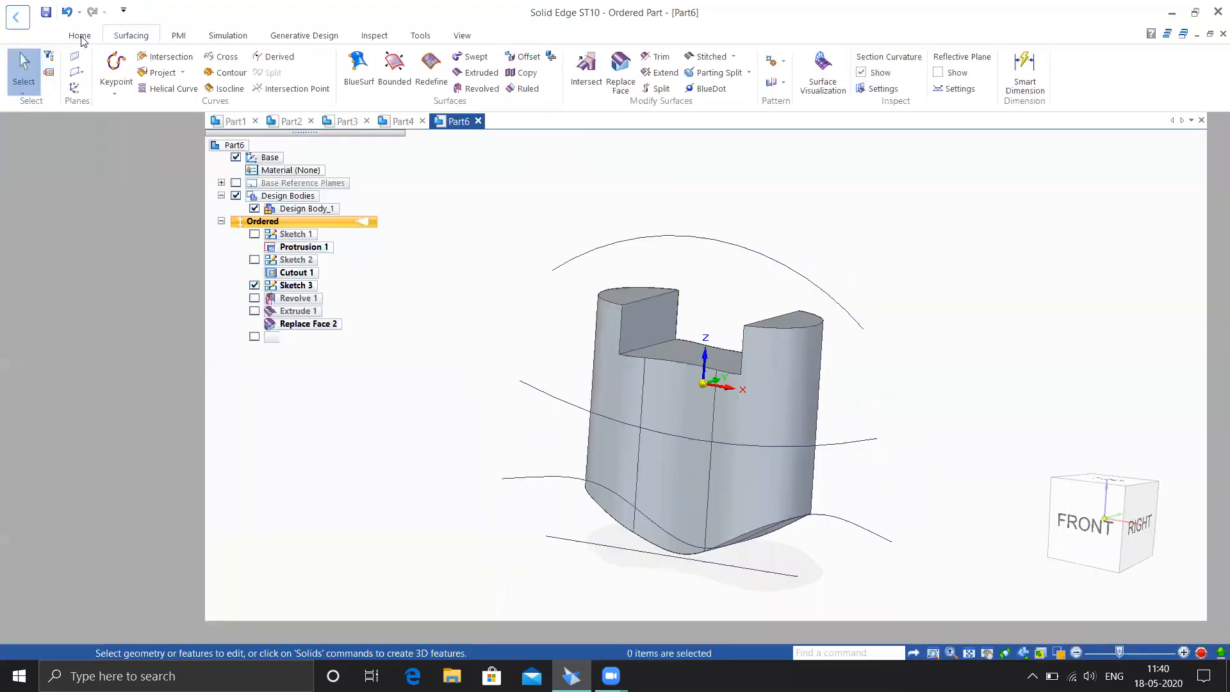
click(81, 38)
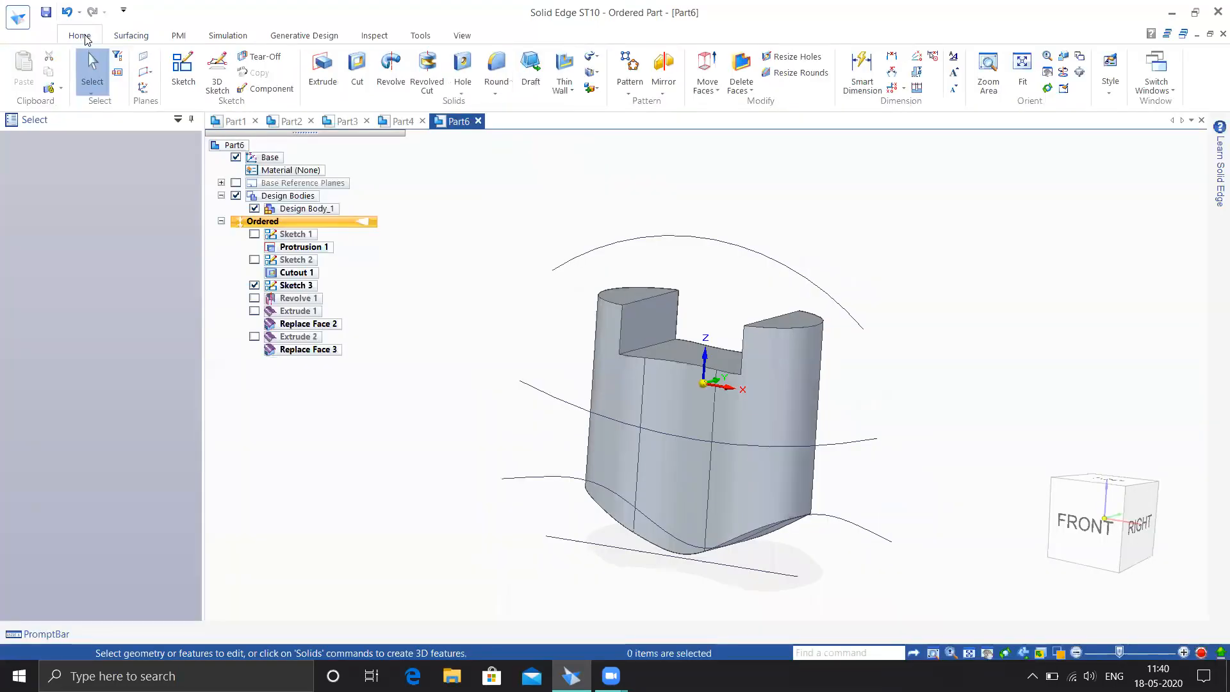
click(24, 28)
click(39, 94)
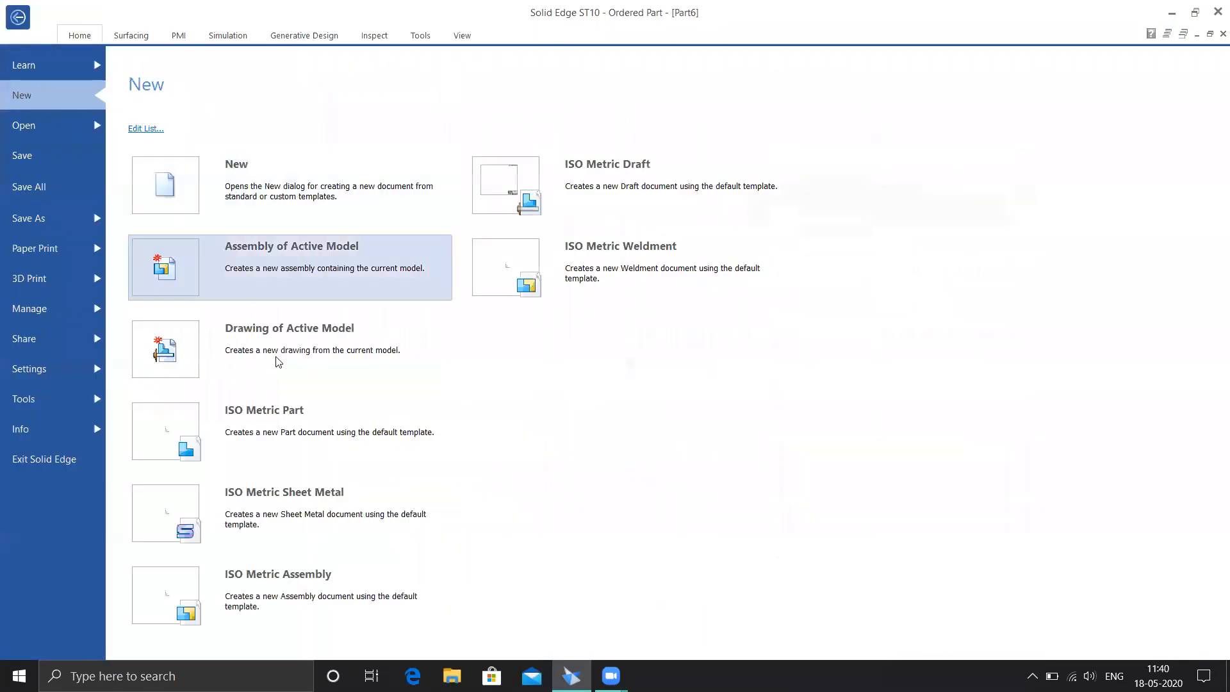
mouse_move(282, 440)
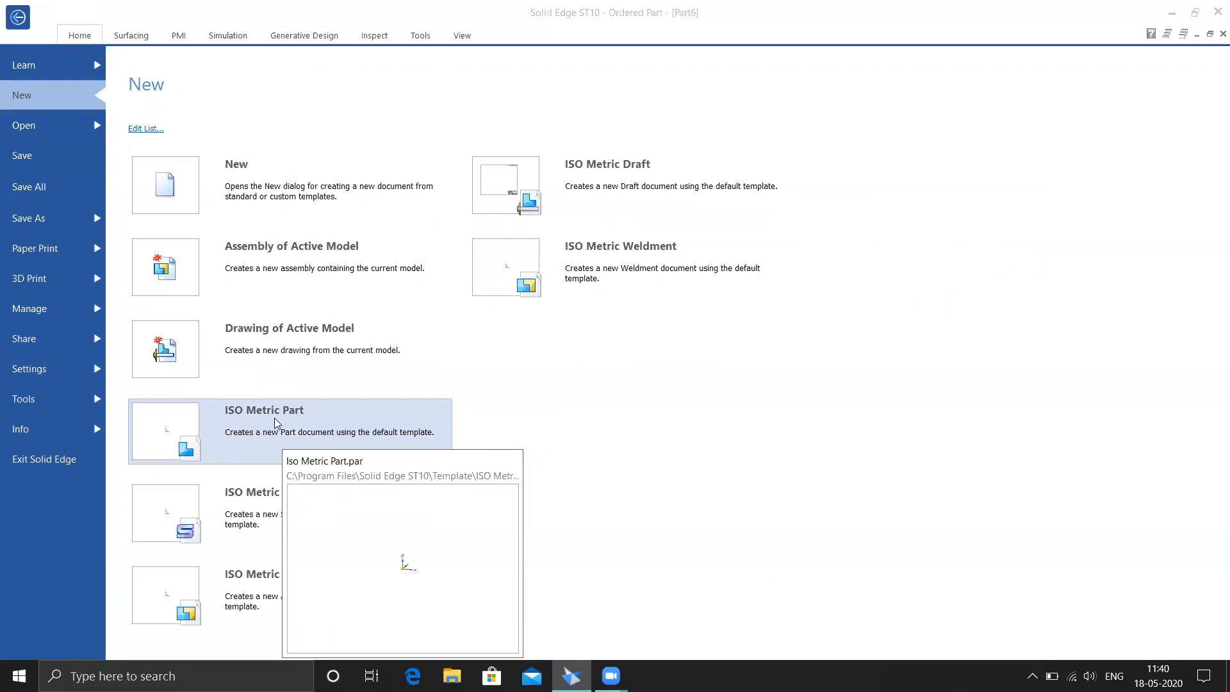
key(Escape)
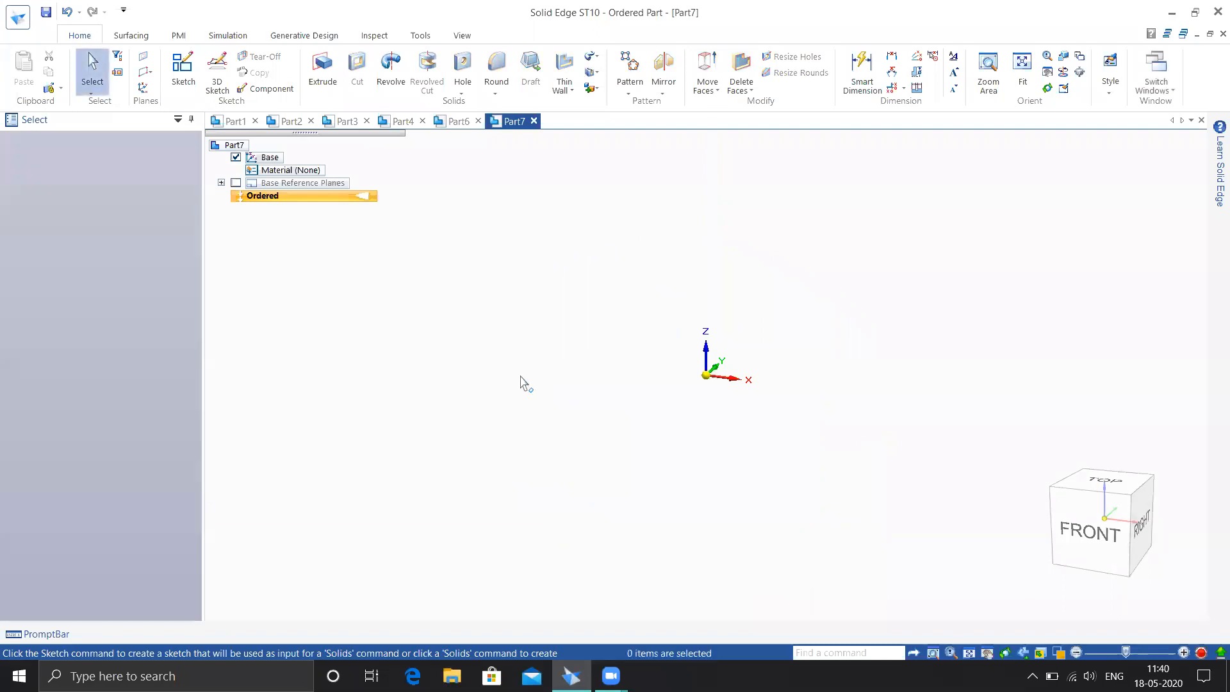
- Start a sketch on the front XZ plane and draw an upright wavy curve through points, to the positive X side of the origin
click(180, 82)
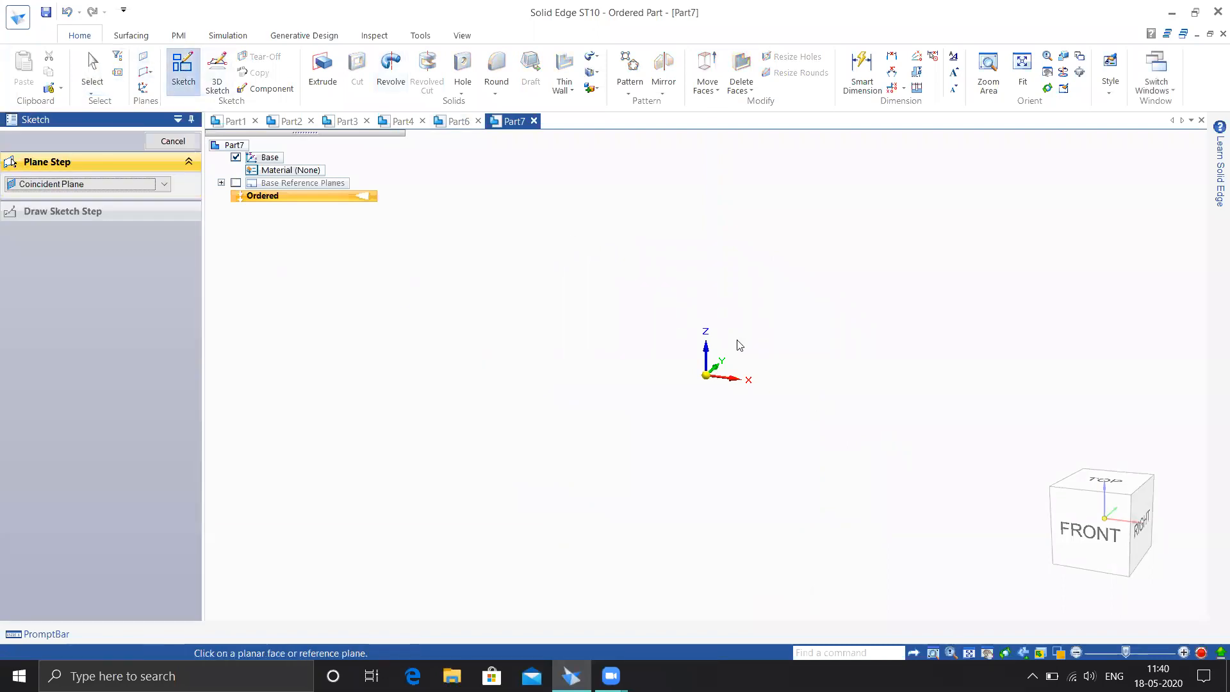
click(737, 349)
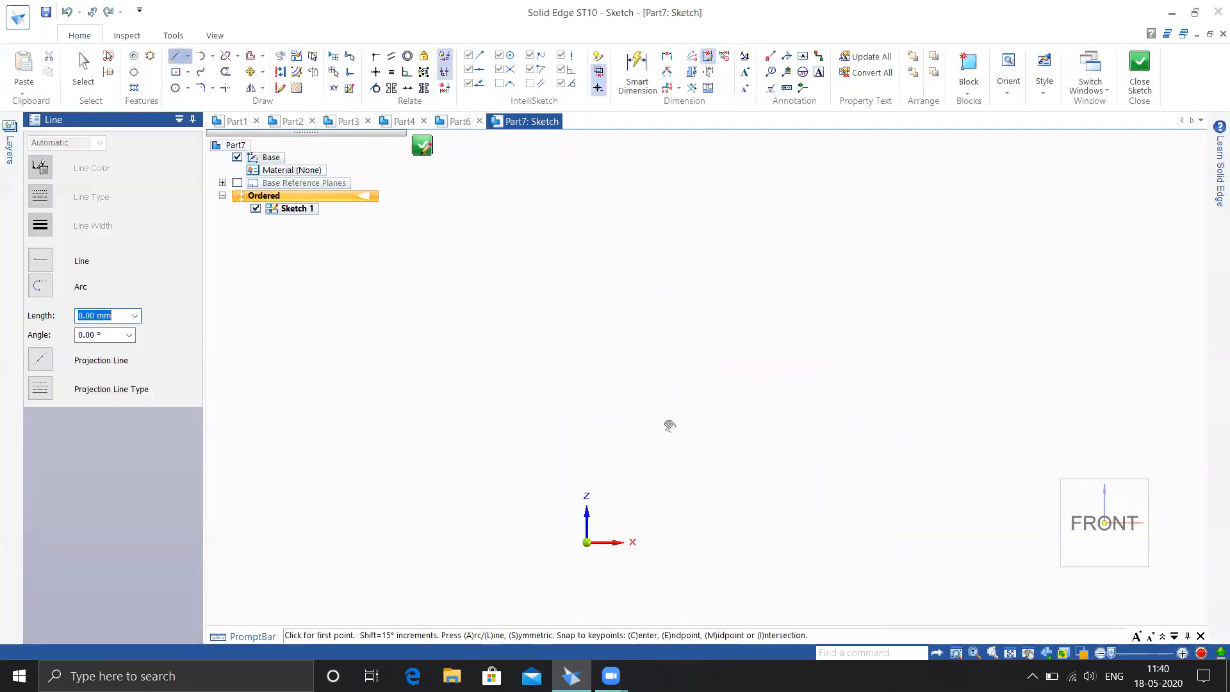
click(212, 58)
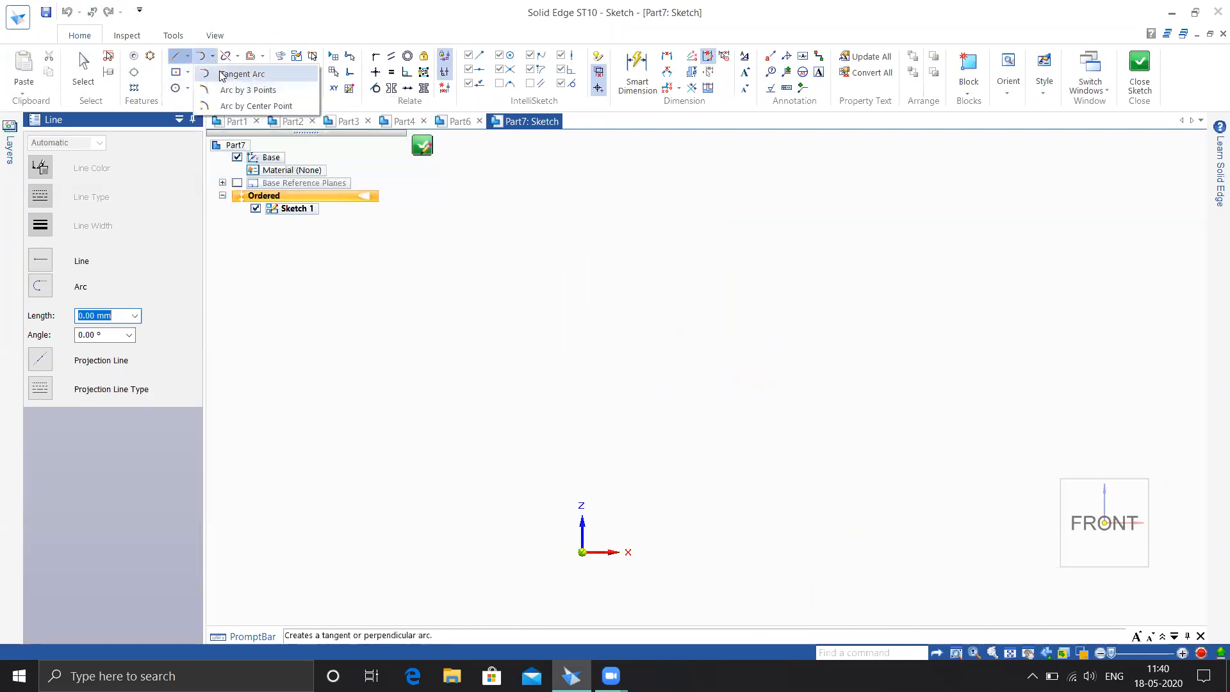
click(183, 106)
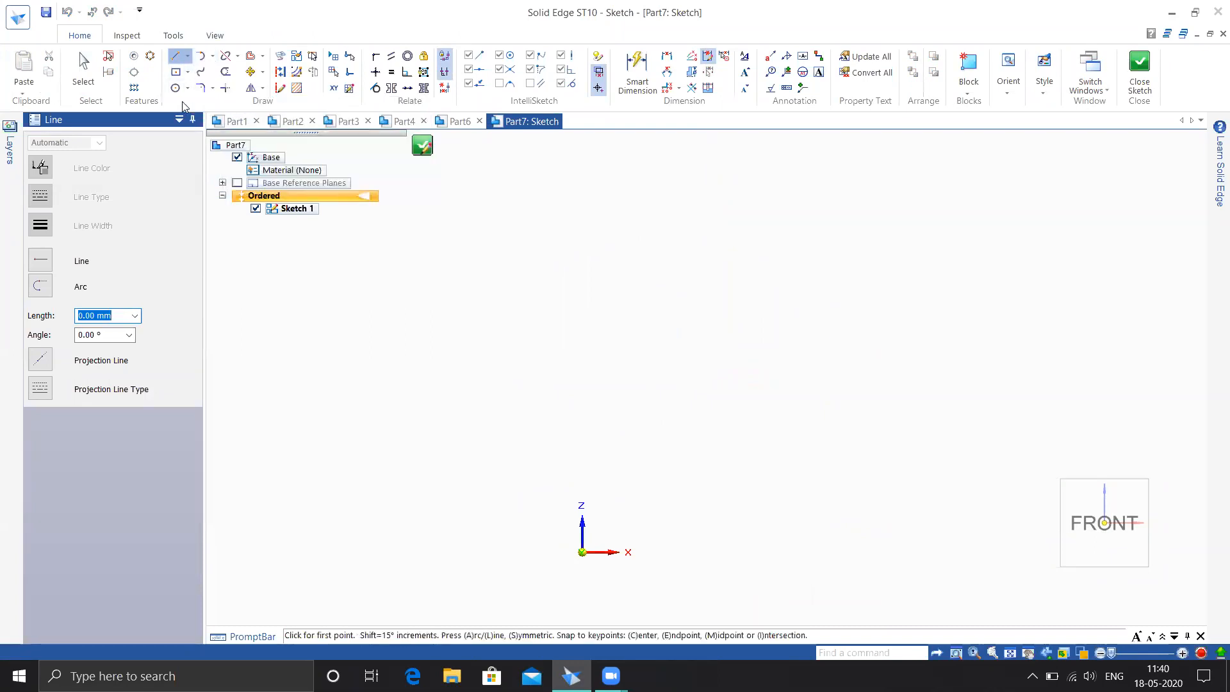
click(209, 74)
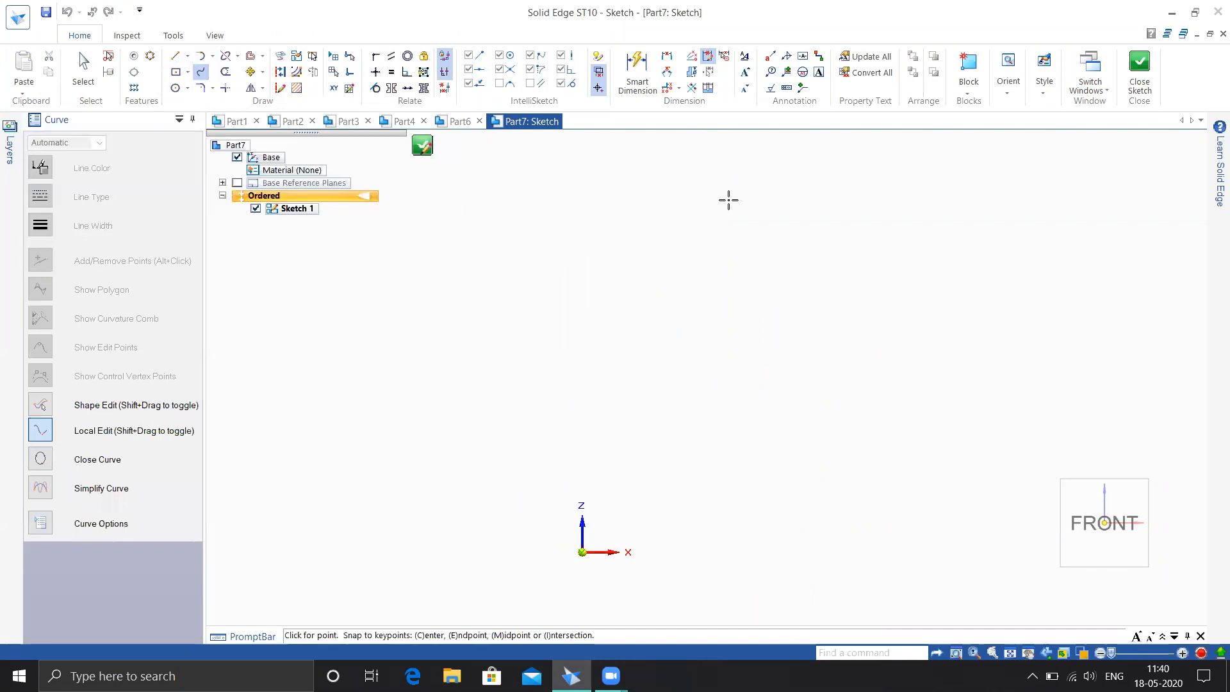
click(728, 203)
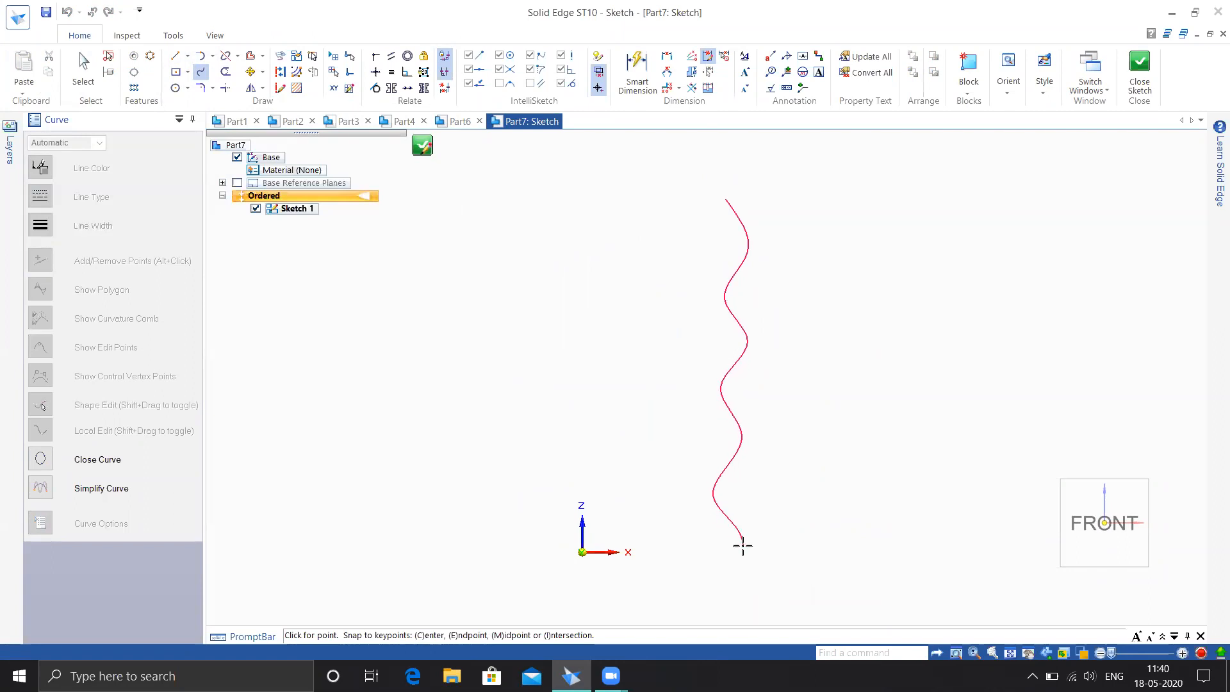
click(744, 546)
key(Escape)
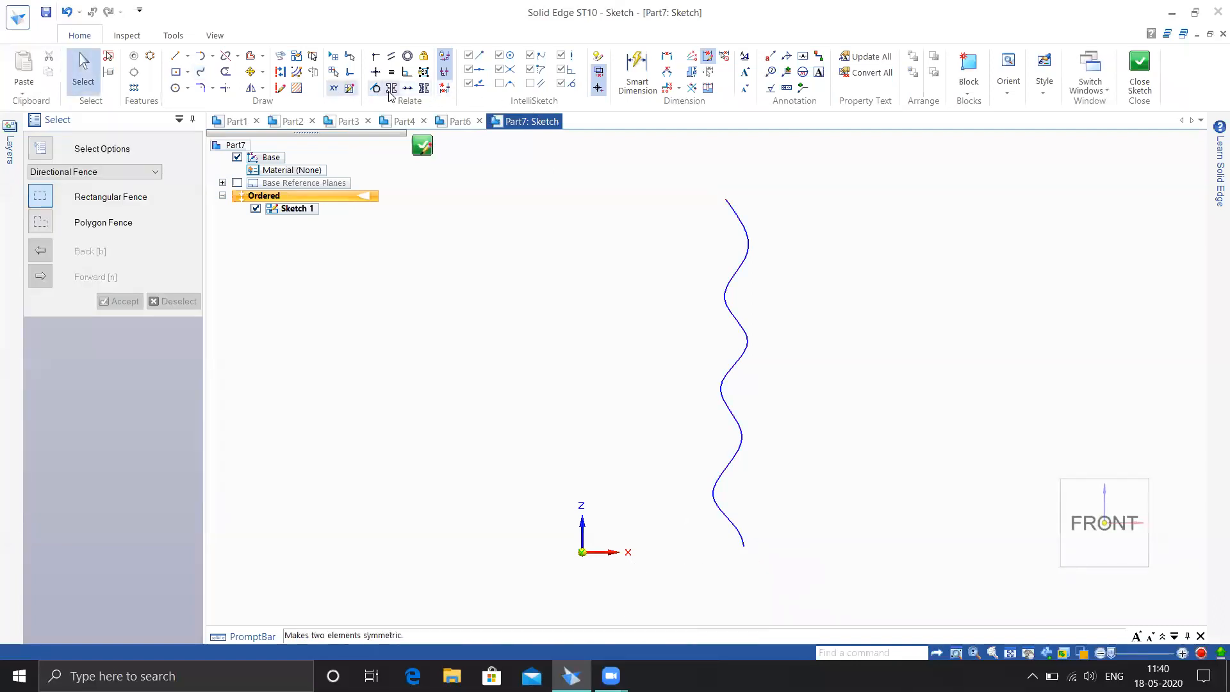
- Align the wavy curve's lower end horizontally with the origin, and draw a gently bowed upright curve beside it ending on the X axis
click(408, 88)
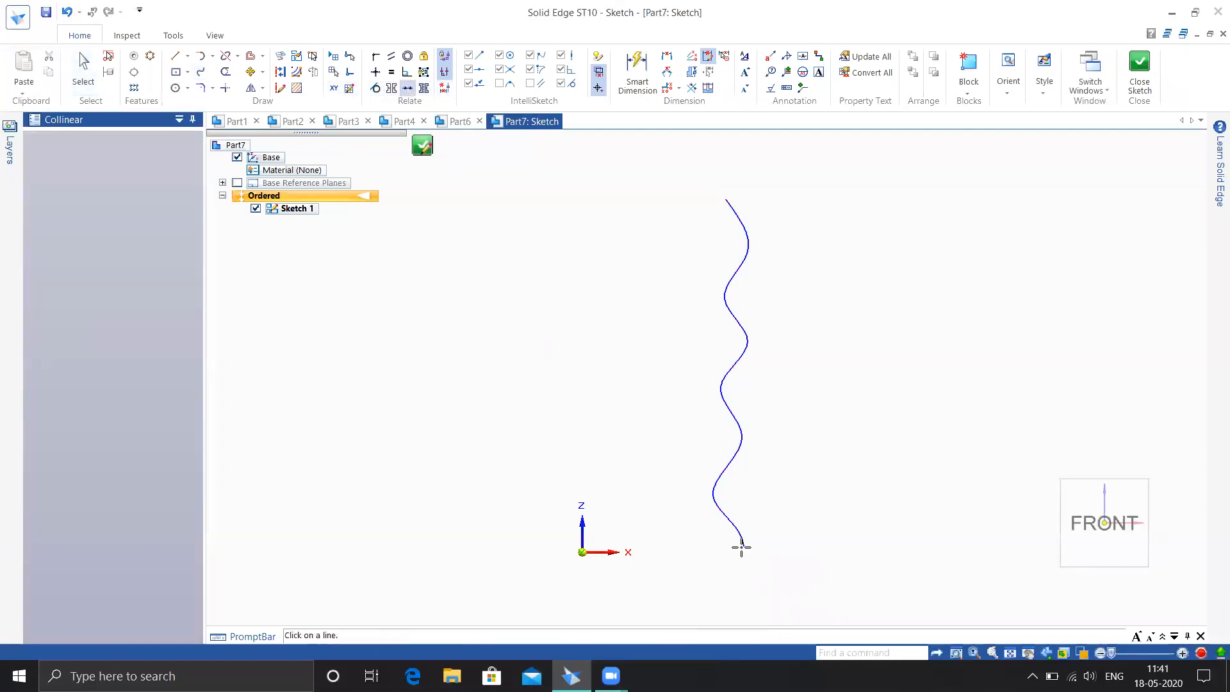
key(Escape)
click(376, 73)
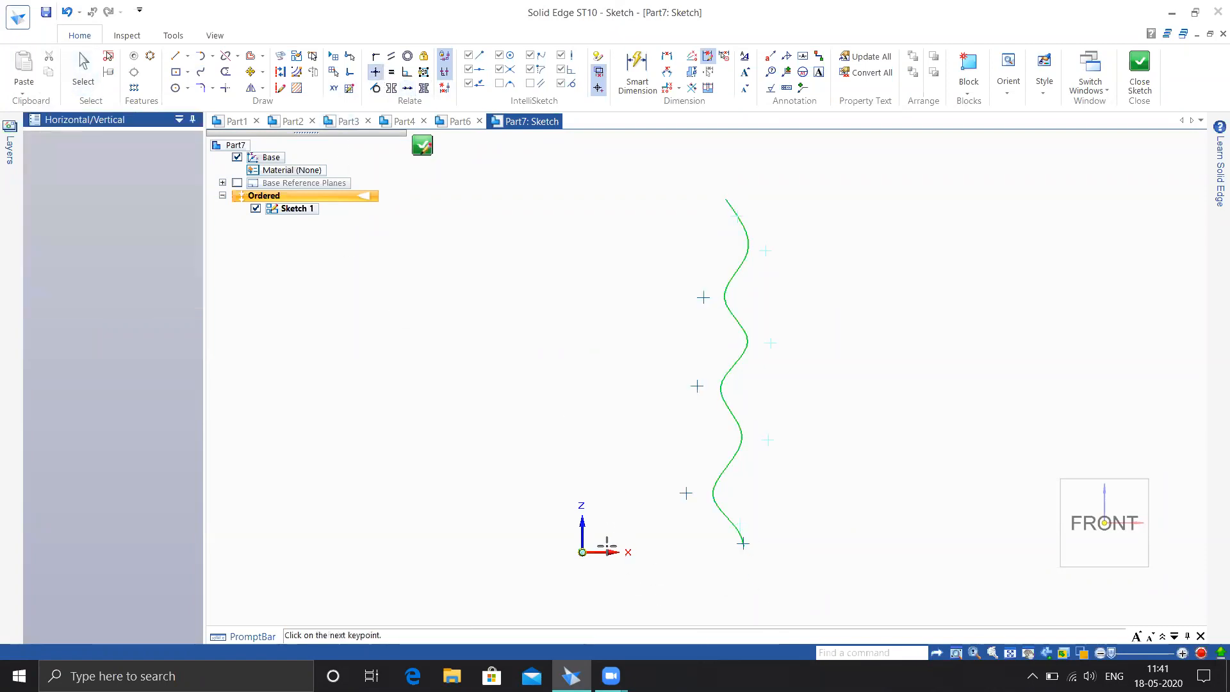
click(582, 552)
key(Escape)
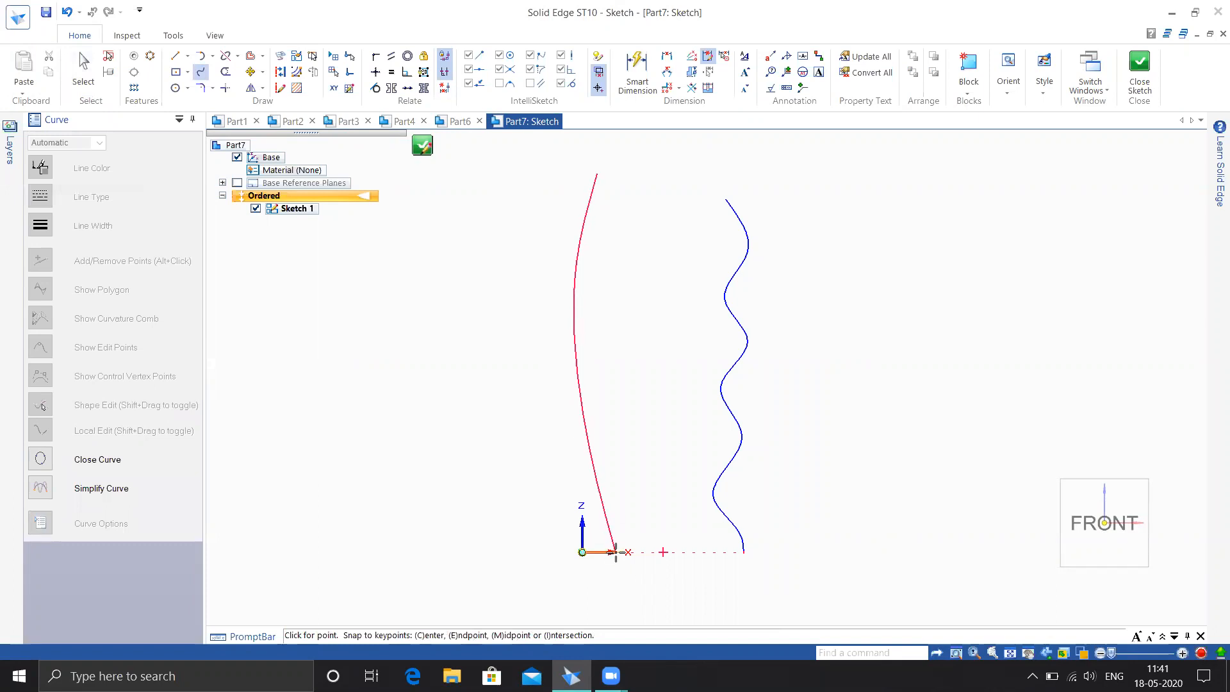
key(Escape)
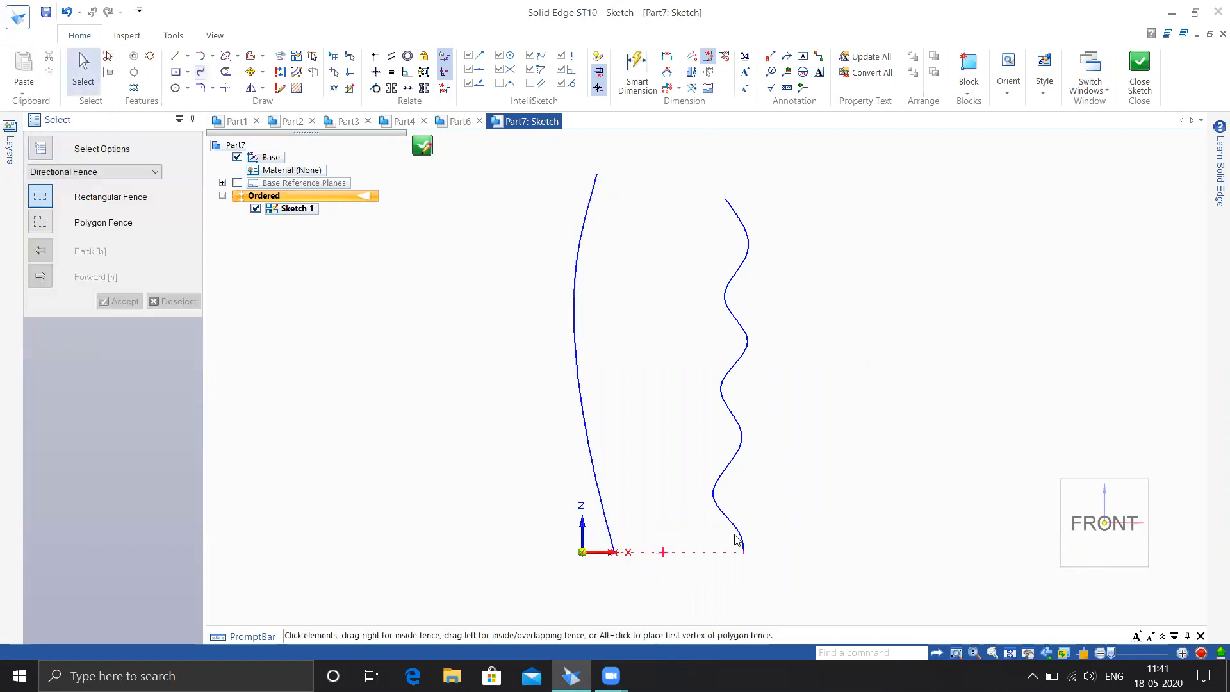
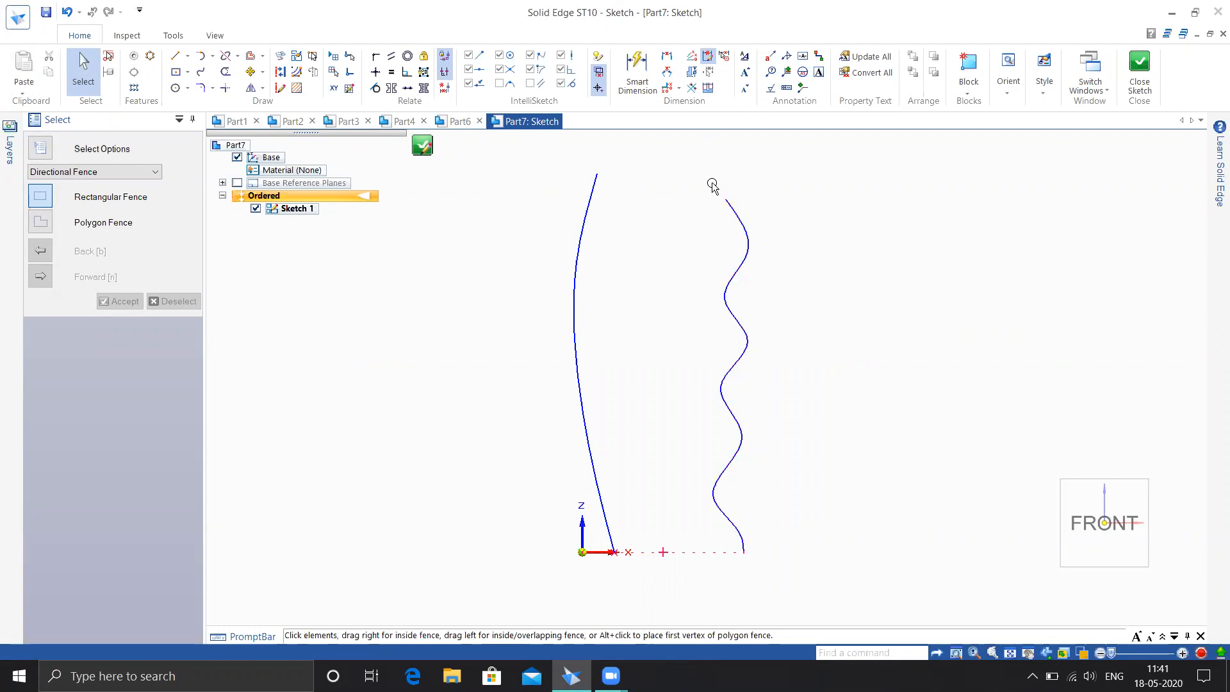
- Draw two separate vertical lines, one on each side of the two curves, with the negative X side line about 183 mm long
click(175, 55)
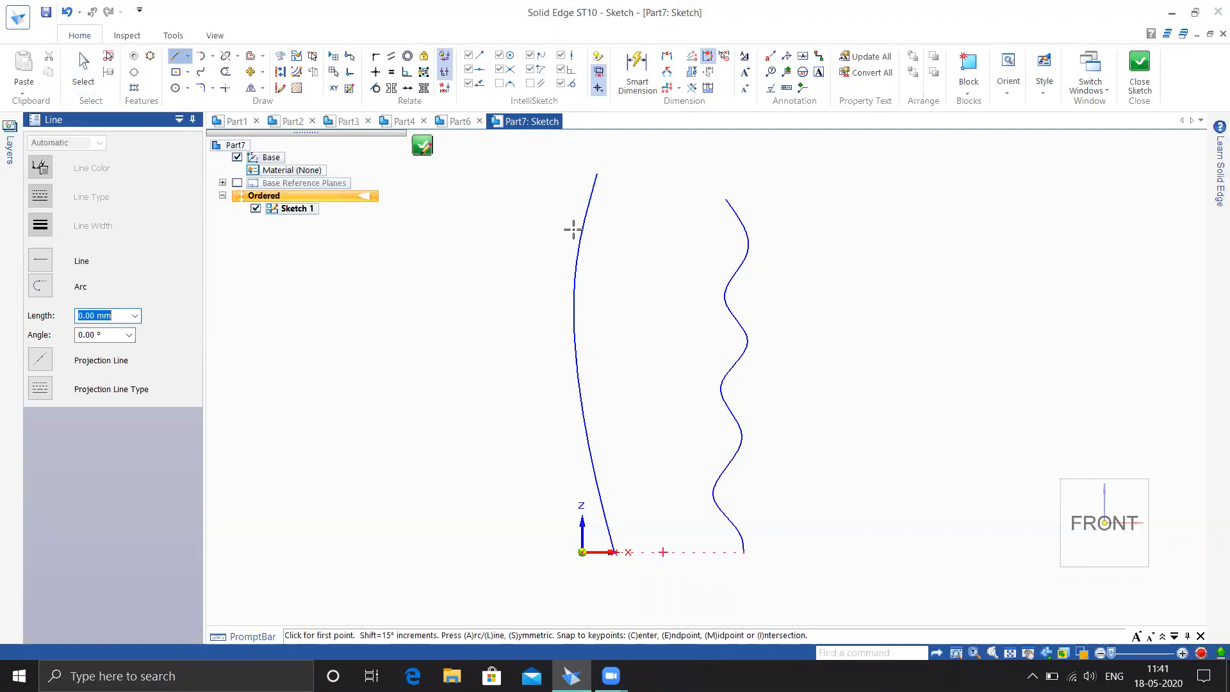
click(875, 174)
click(875, 522)
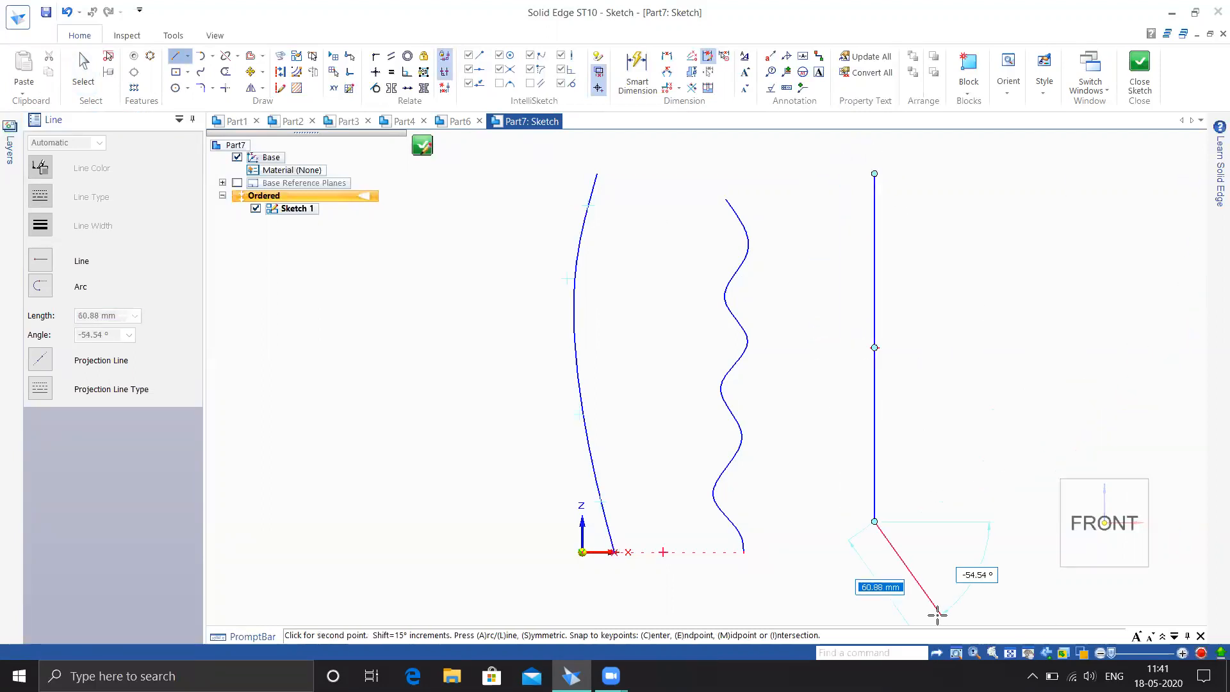
right_click(795, 362)
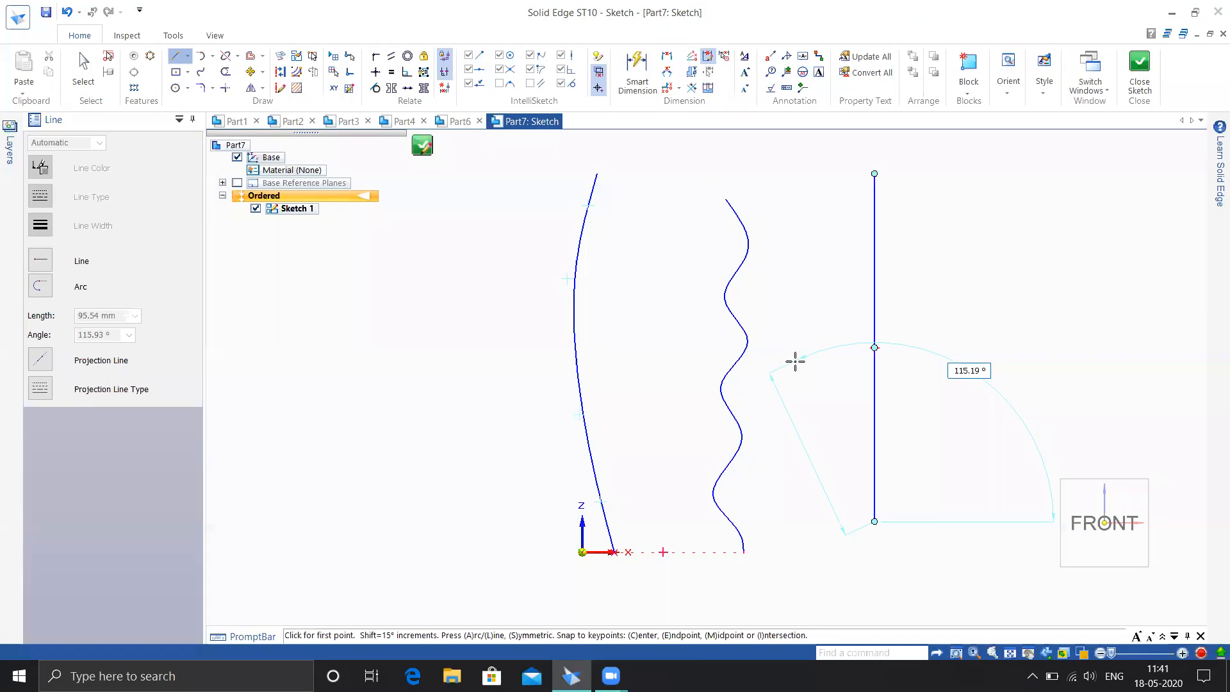
click(461, 160)
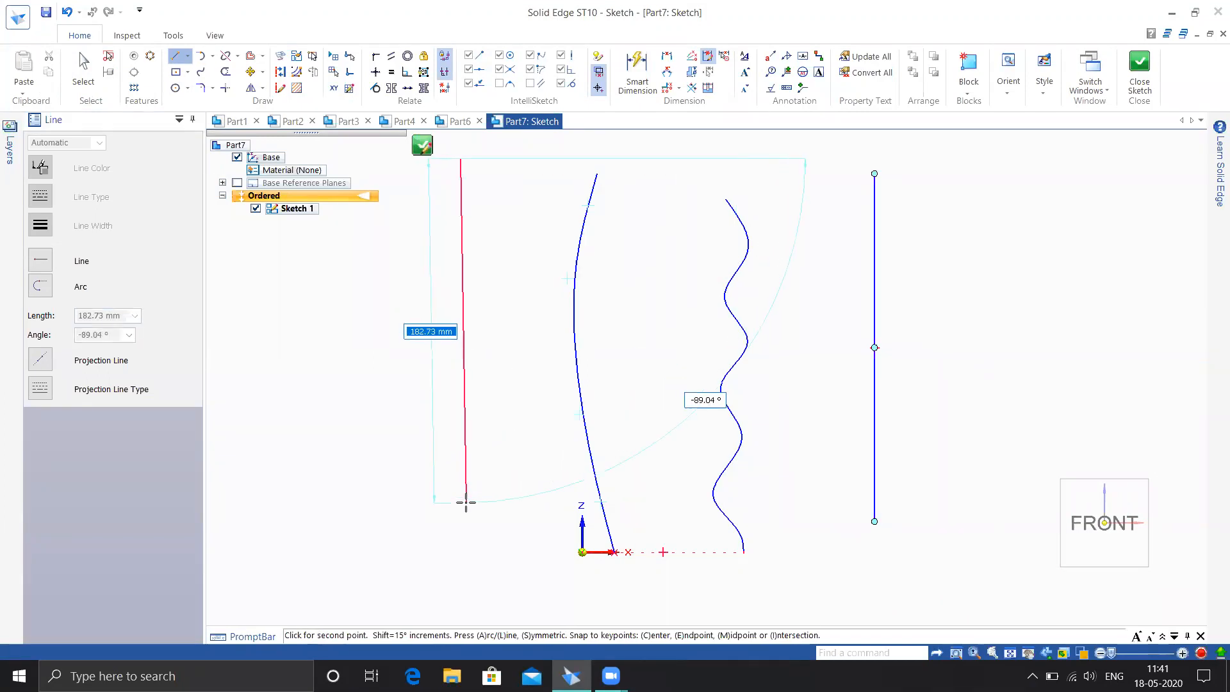
click(460, 505)
right_click(474, 564)
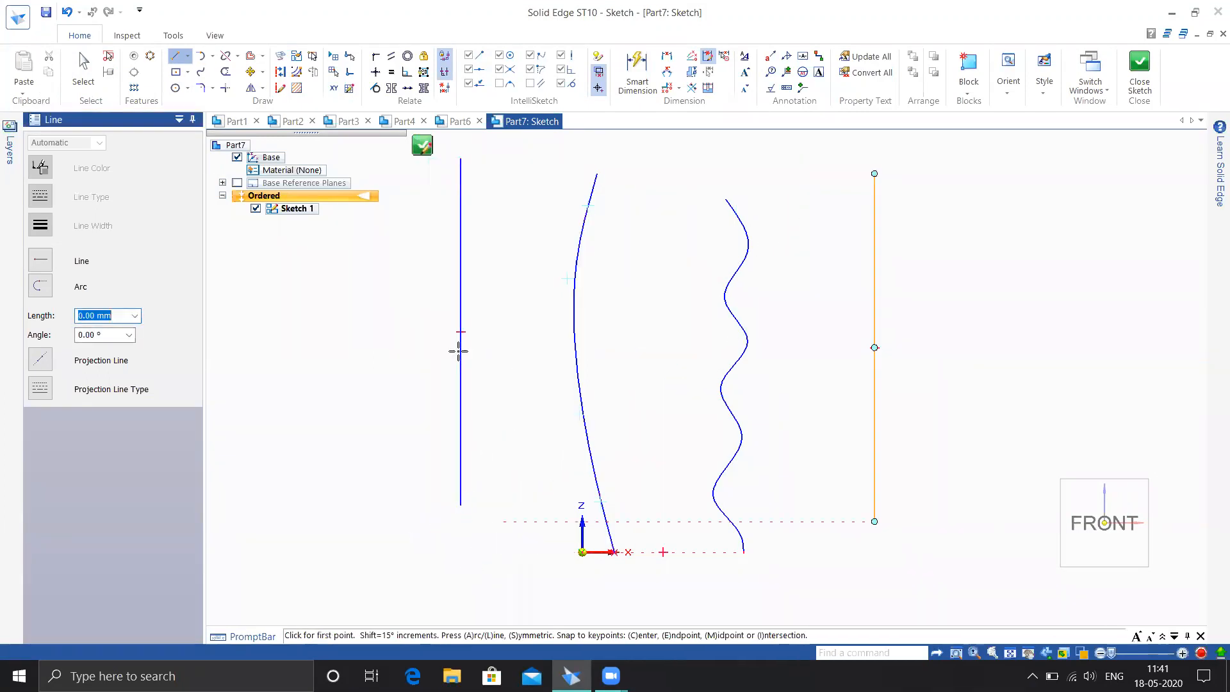
- Start an Arc by 3 Points in the sketch
click(201, 76)
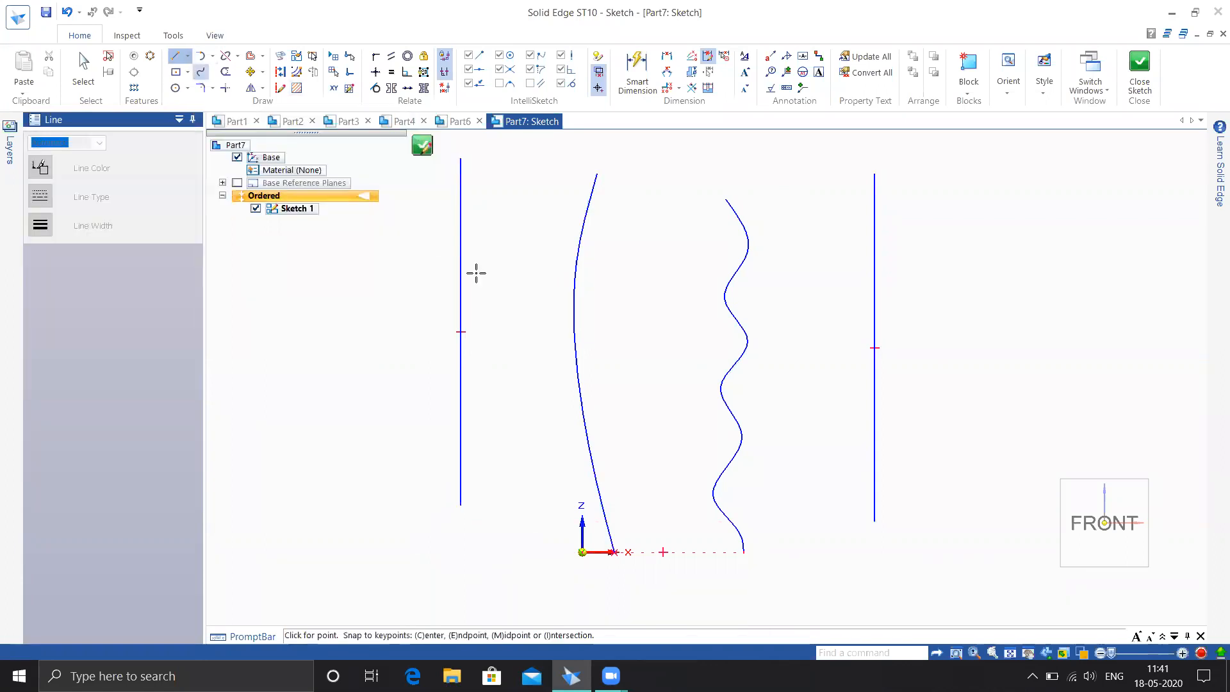
click(215, 57)
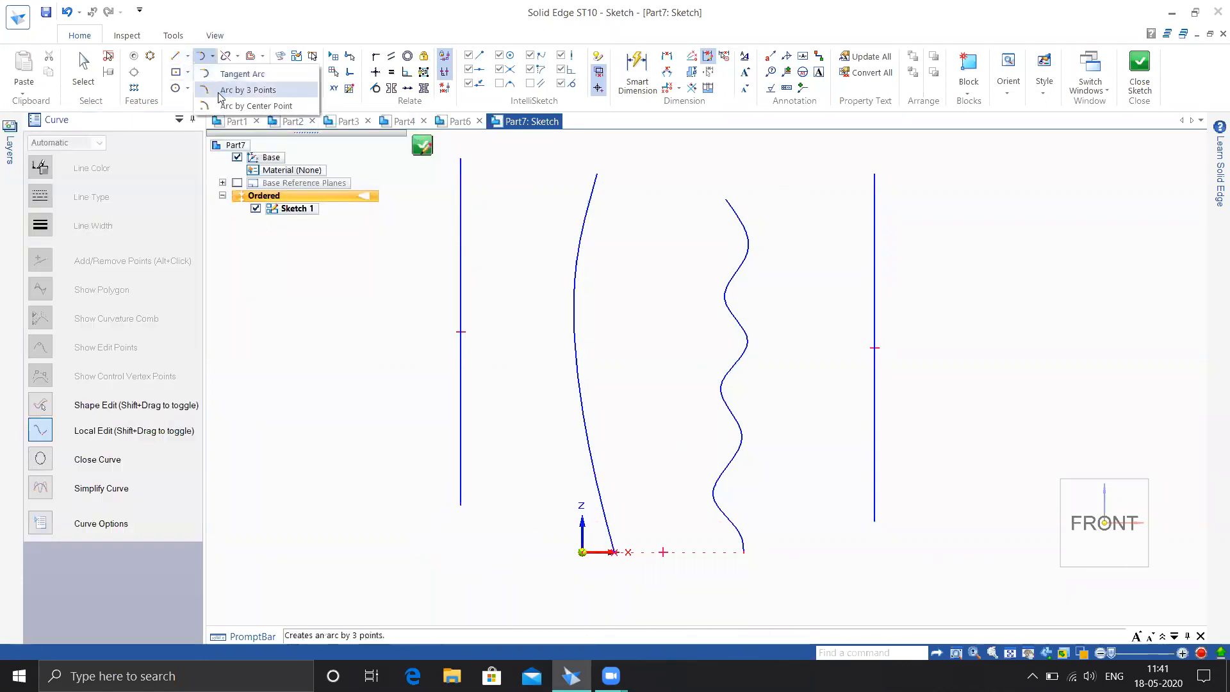
- Sketch a three-point arc crossing the upper parts of the smooth curve and the wavy curve
click(241, 90)
click(544, 208)
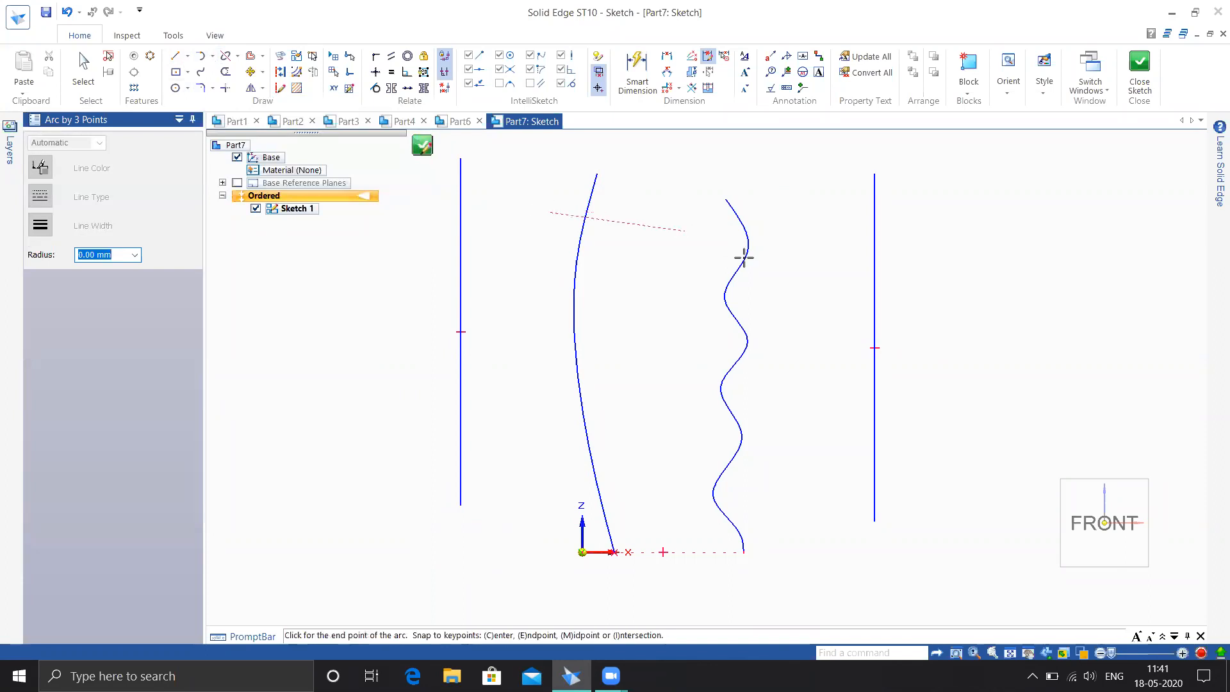
click(785, 272)
click(705, 221)
- Sketch a slightly sloping line about 143 mm long across the lower parts of the smooth and wavy curves
click(175, 56)
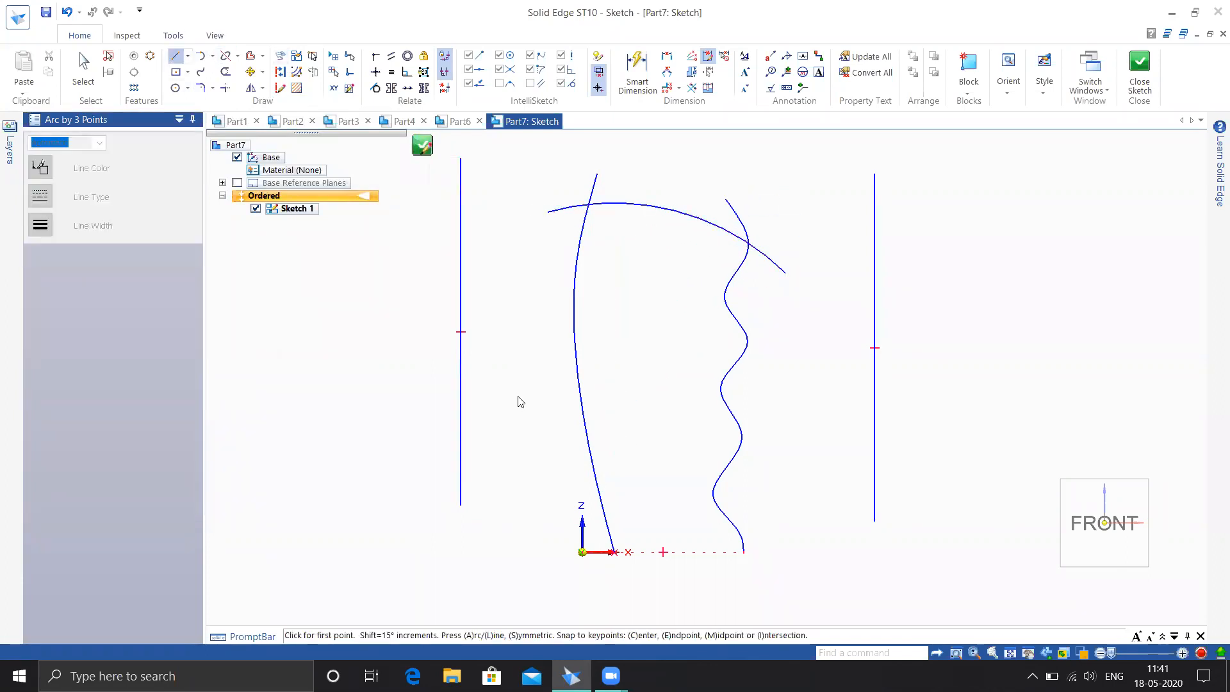
click(524, 454)
click(792, 478)
right_click(846, 468)
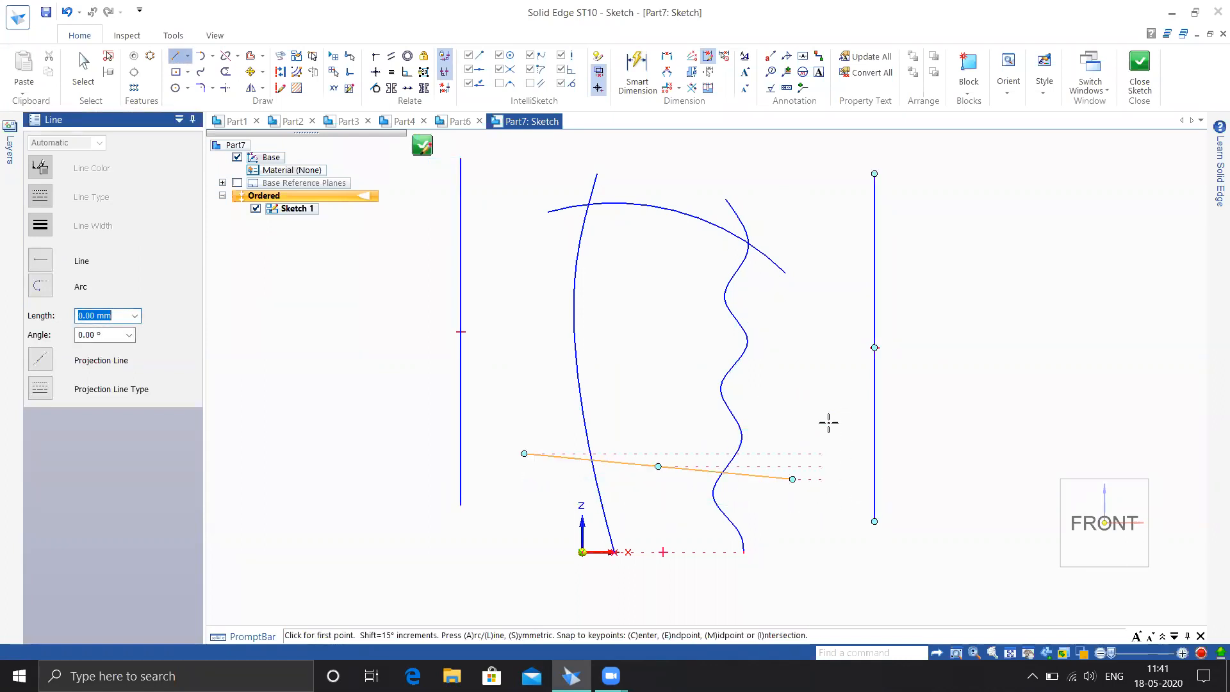
- Move both endpoints of the sloping line down so it crosses near the curves' lower ends, nearly level and about 140 mm long
shift+middle_drag(858, 621, 869, 555)
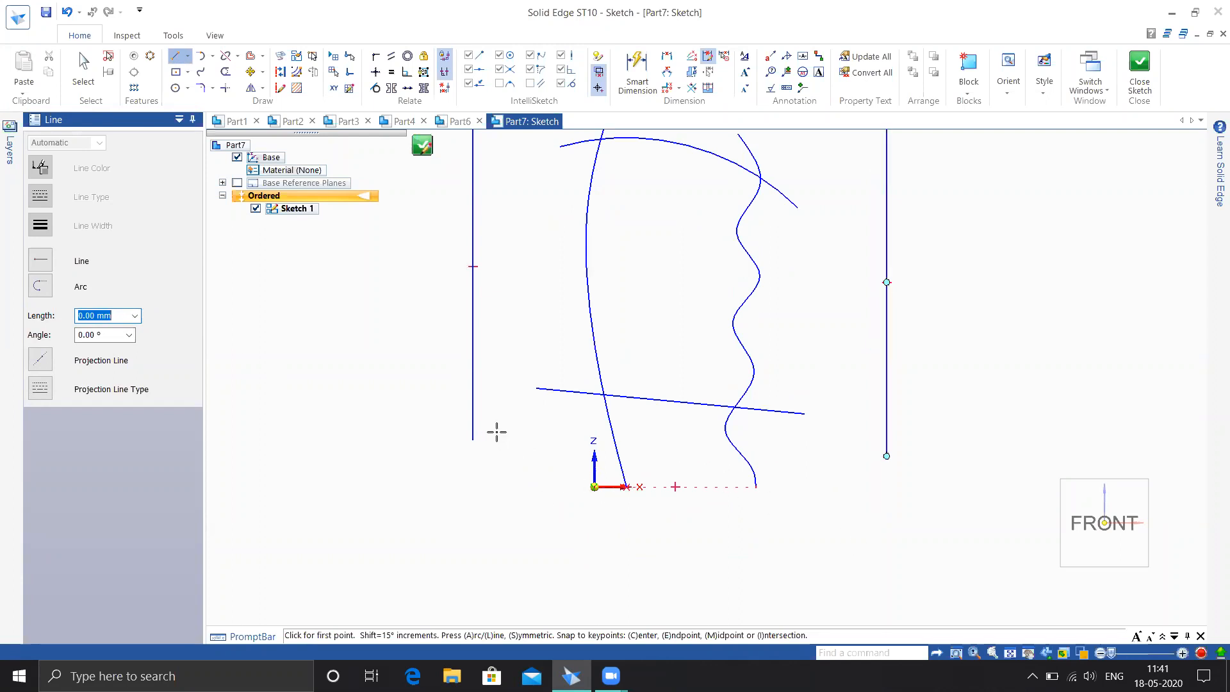
key(Escape)
click(539, 389)
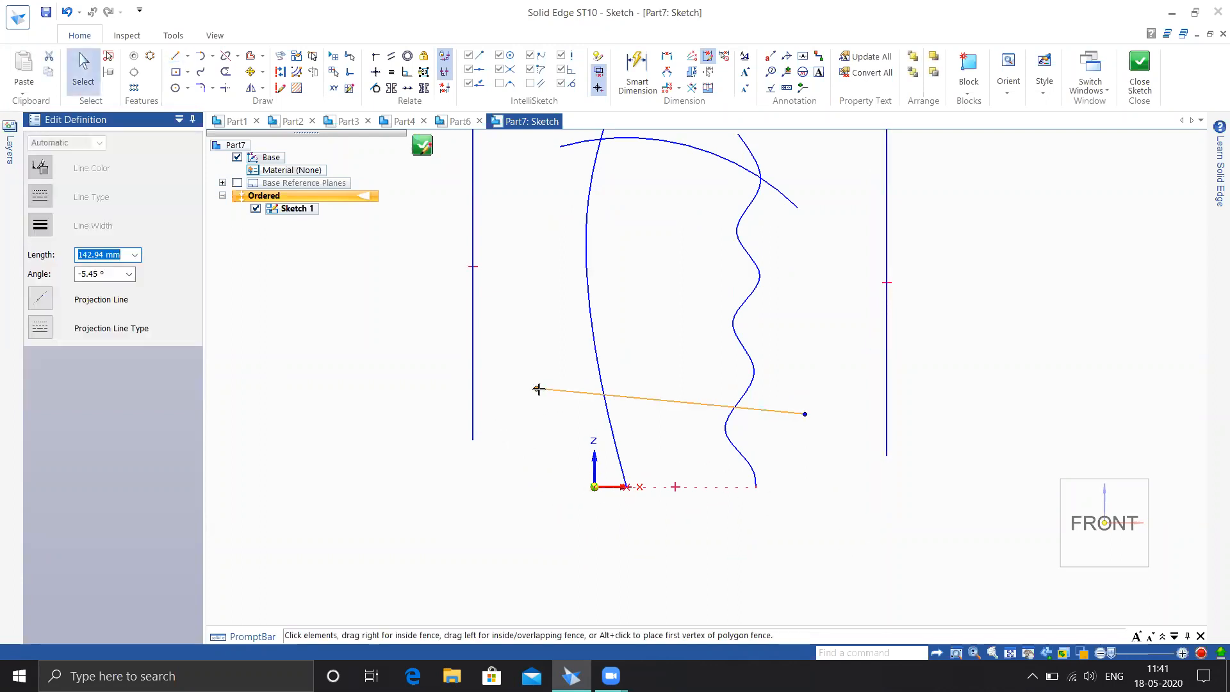
drag(538, 389, 550, 450)
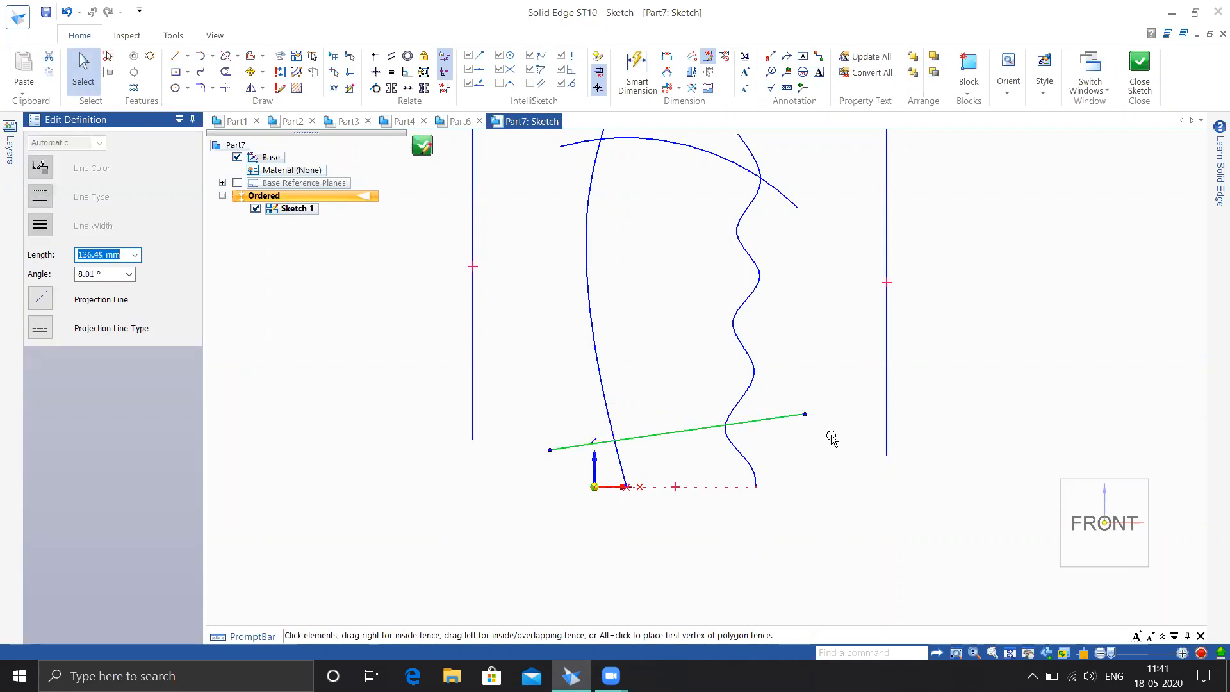
drag(806, 412, 813, 443)
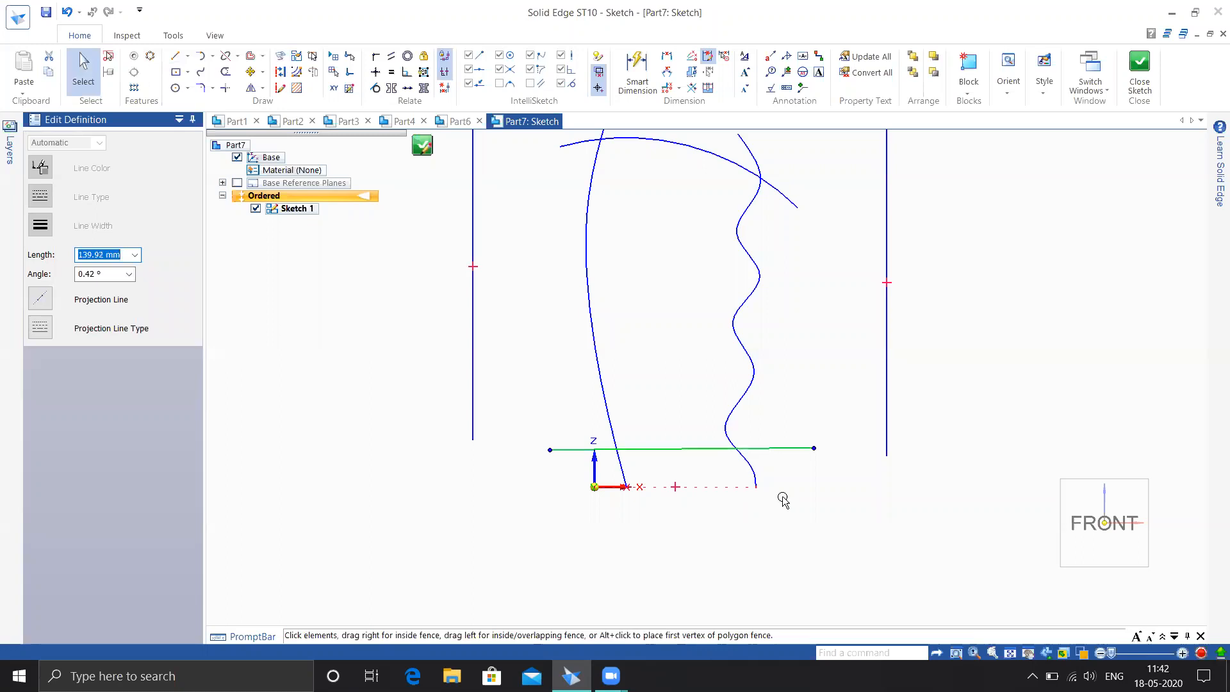
- Constrain the lower crossing line to be horizontal and finish the front-plane sketch
click(376, 71)
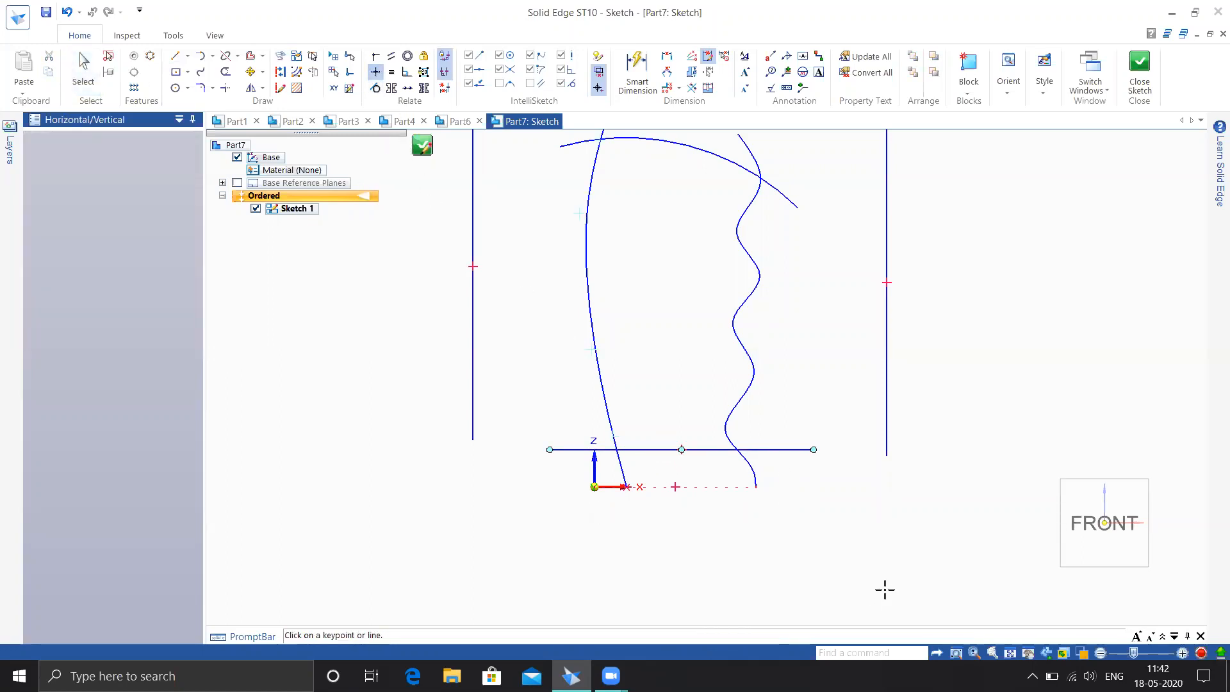
click(1139, 64)
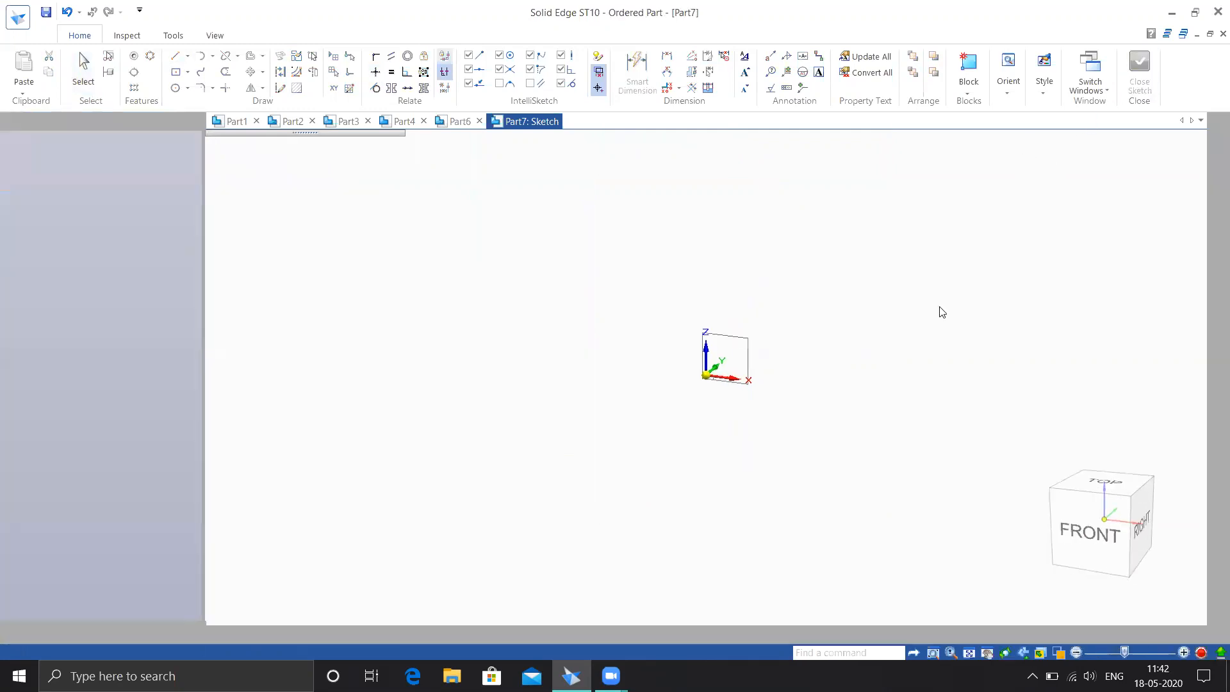
click(172, 142)
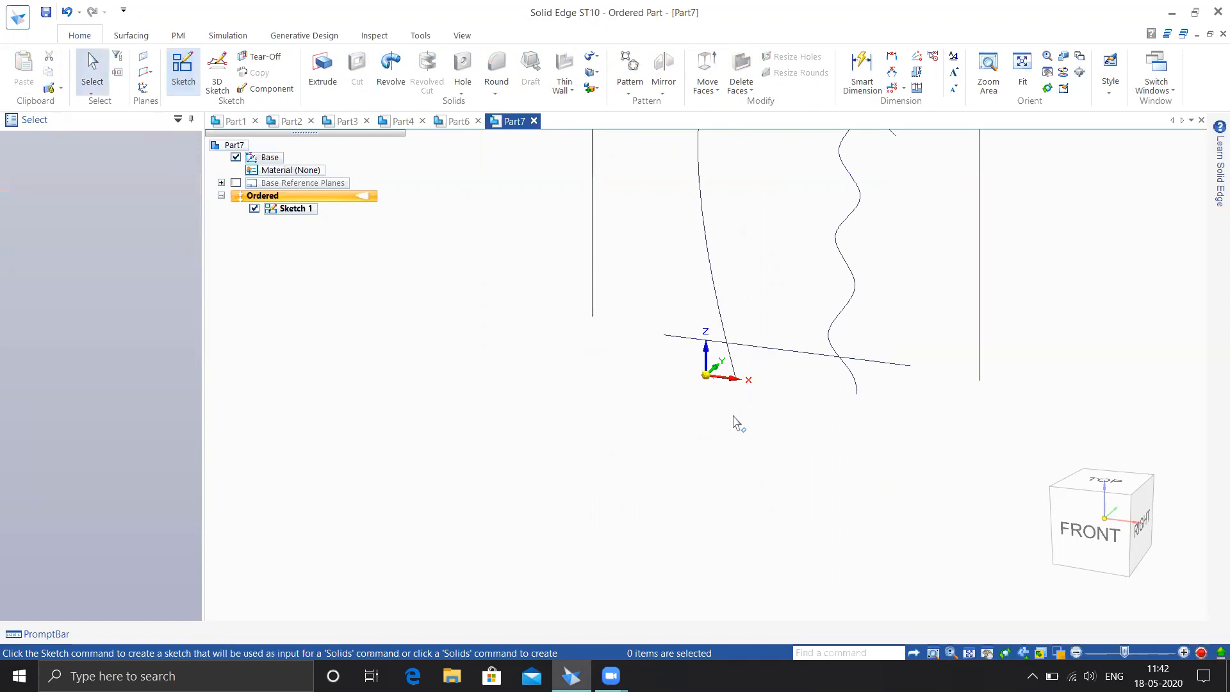
- Create a revolved surface from the wavy curve about the left vertical line with a symmetric extent of about 56°
scroll(707, 473, down, 5)
middle_drag(773, 385, 752, 446)
shift+middle_drag(752, 446, 718, 475)
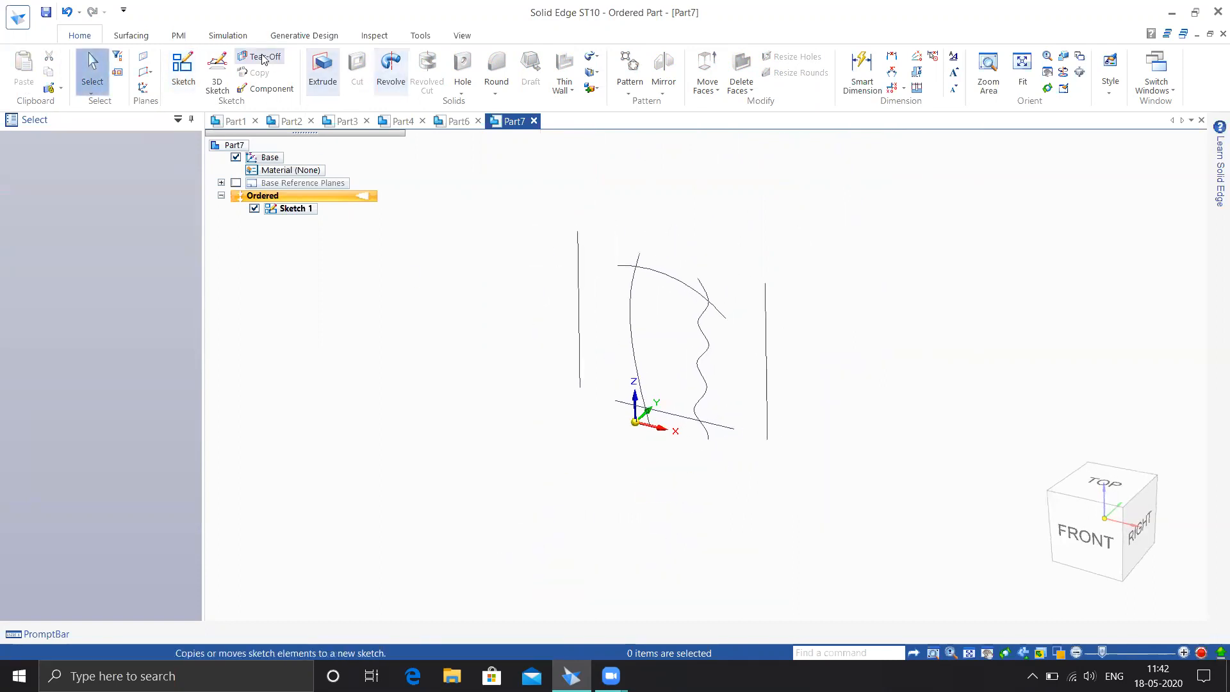
click(131, 35)
click(479, 88)
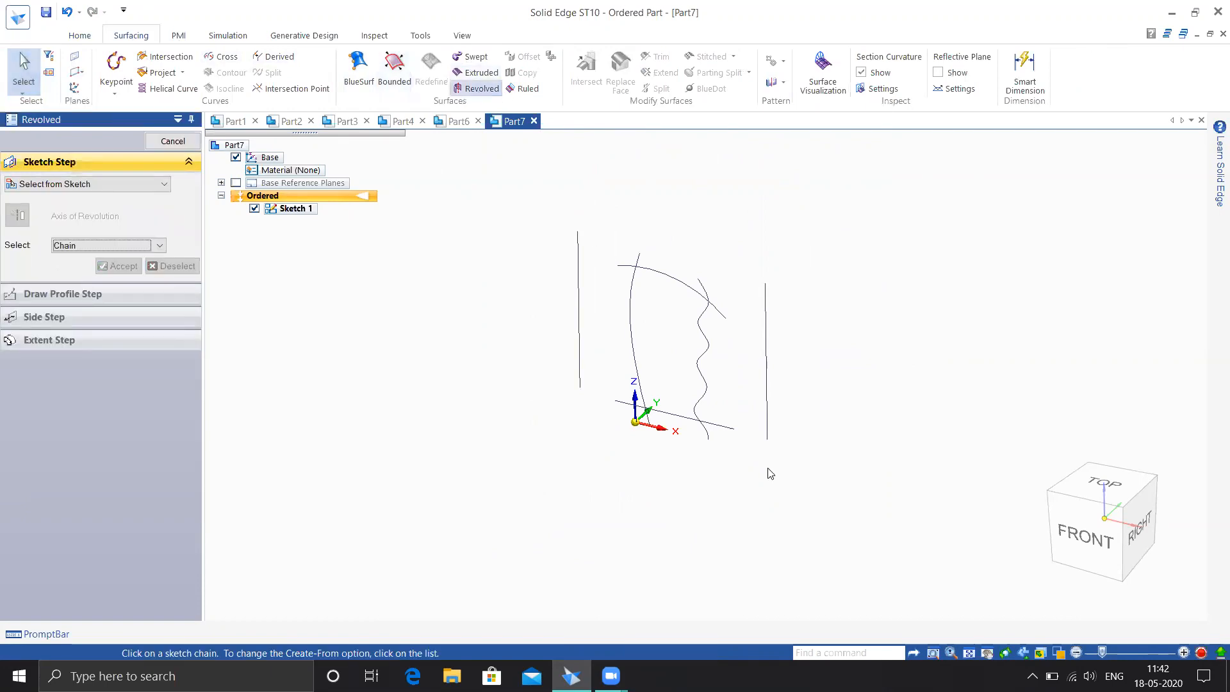
click(701, 325)
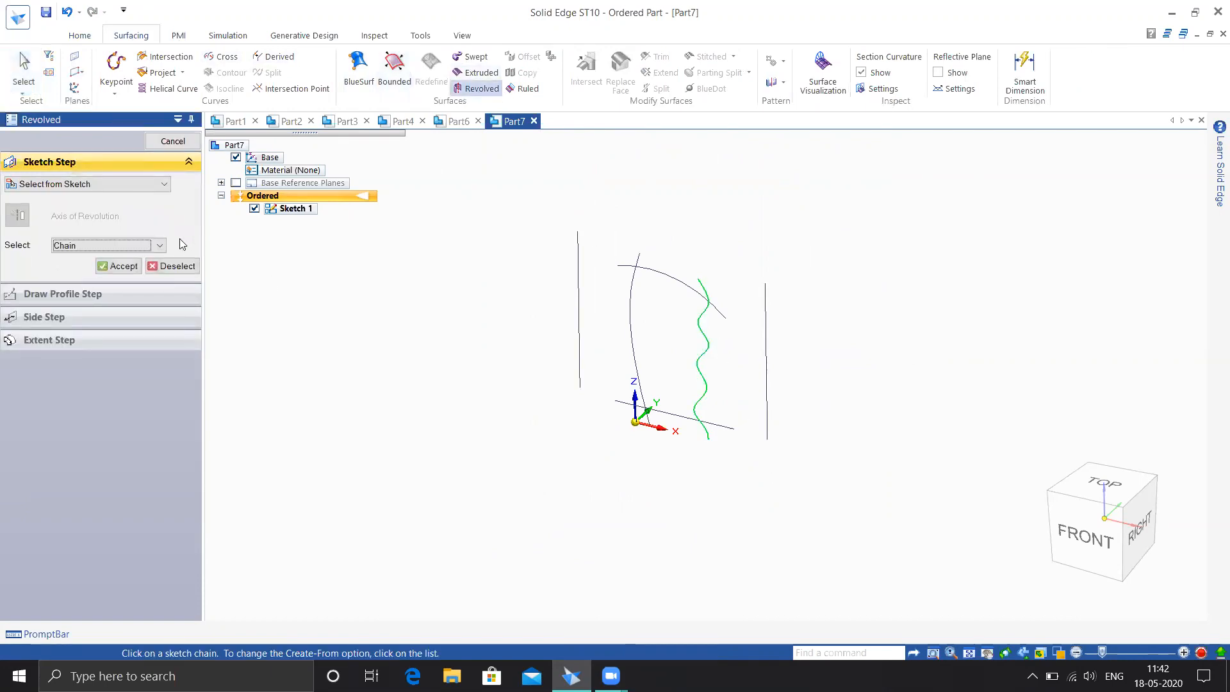
click(119, 266)
click(578, 281)
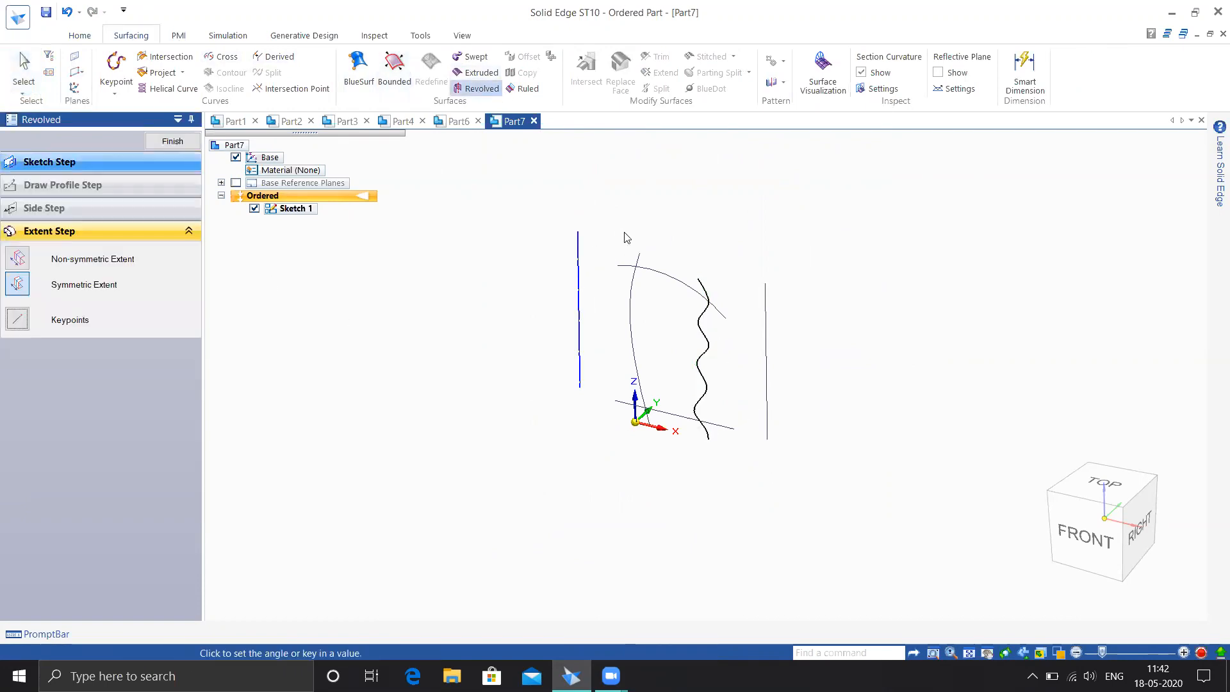
middle_drag(635, 225, 565, 261)
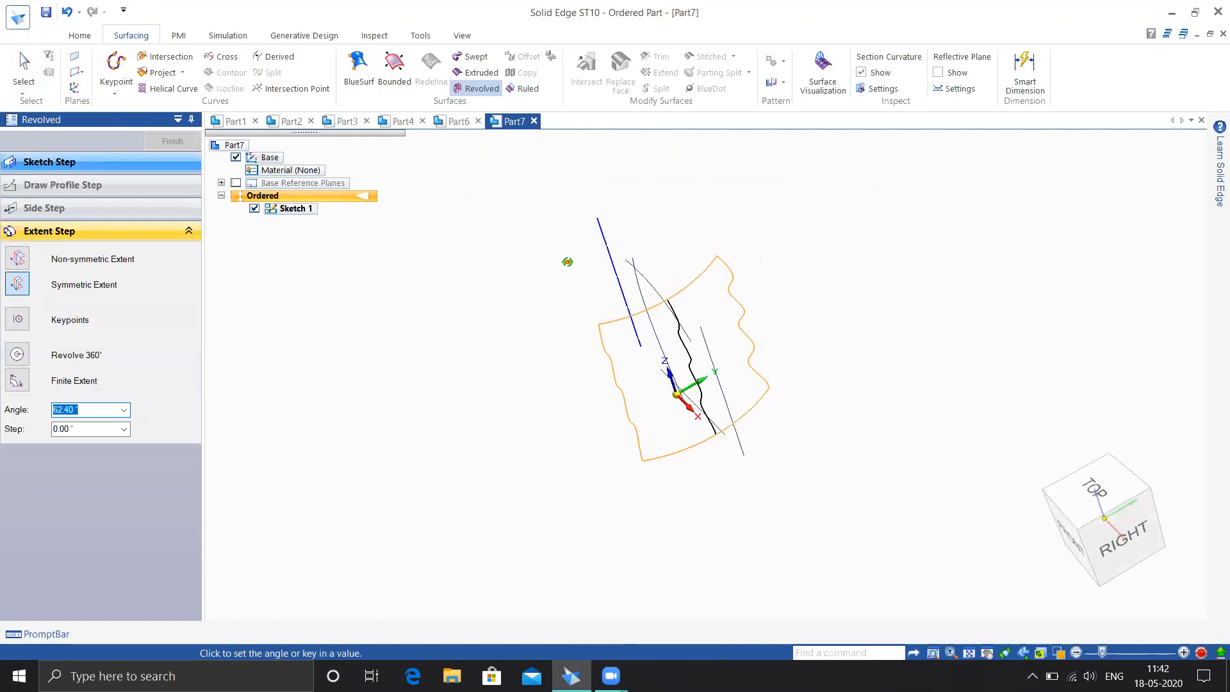
click(610, 282)
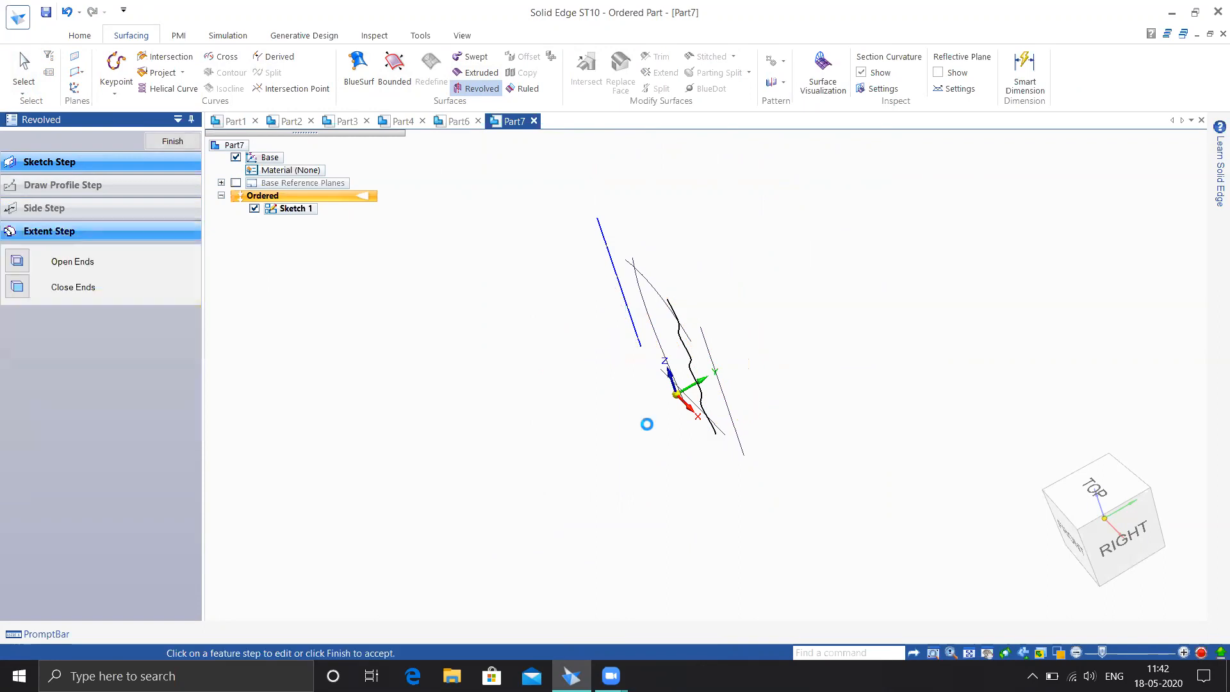
middle_drag(598, 471, 596, 393)
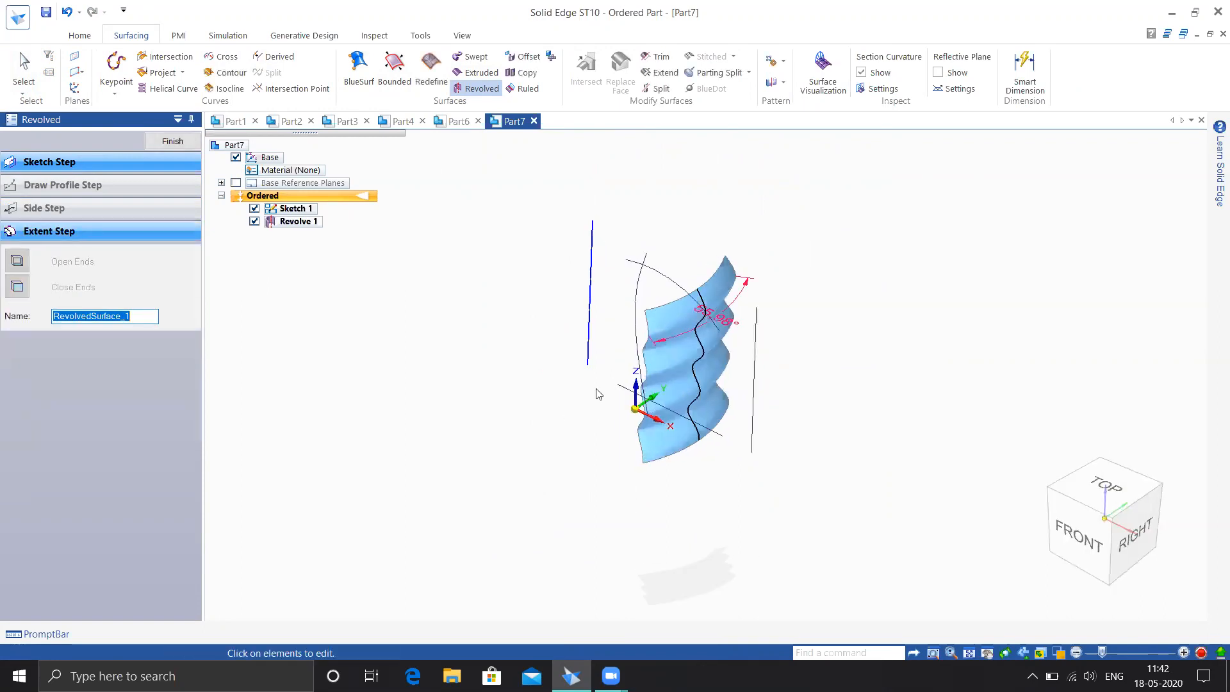
click(175, 140)
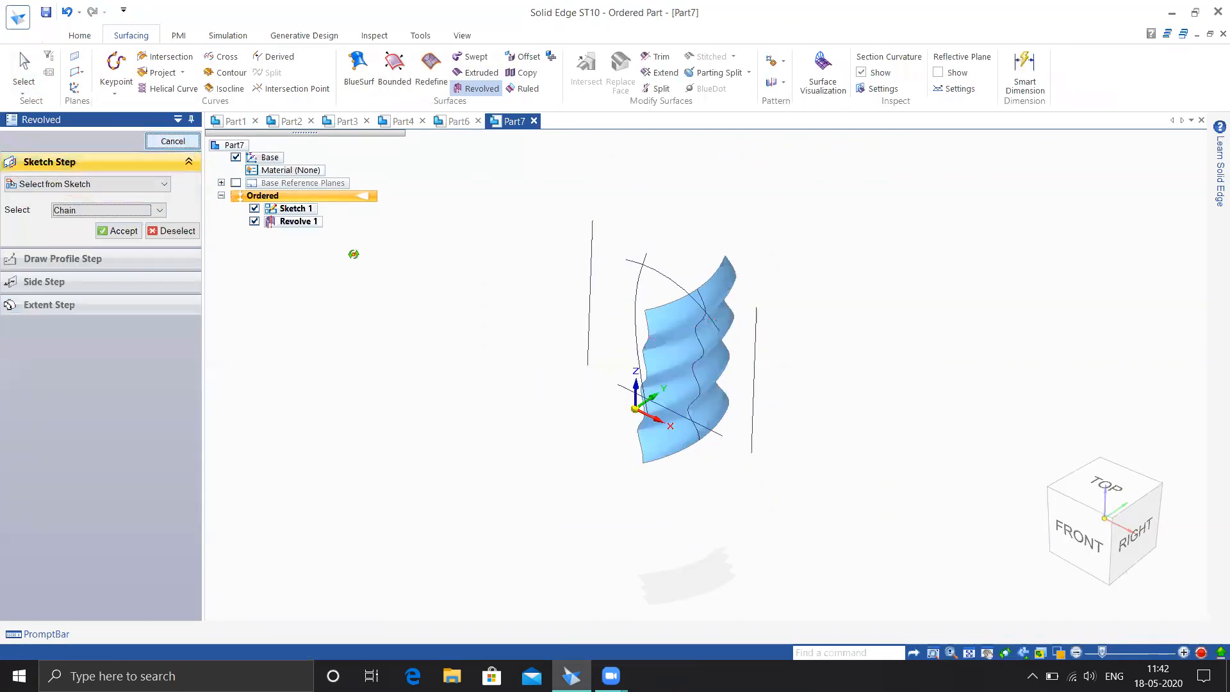
- Create a second revolved surface from the smooth curve about the right vertical line with a symmetric extent of about 56°
click(642, 285)
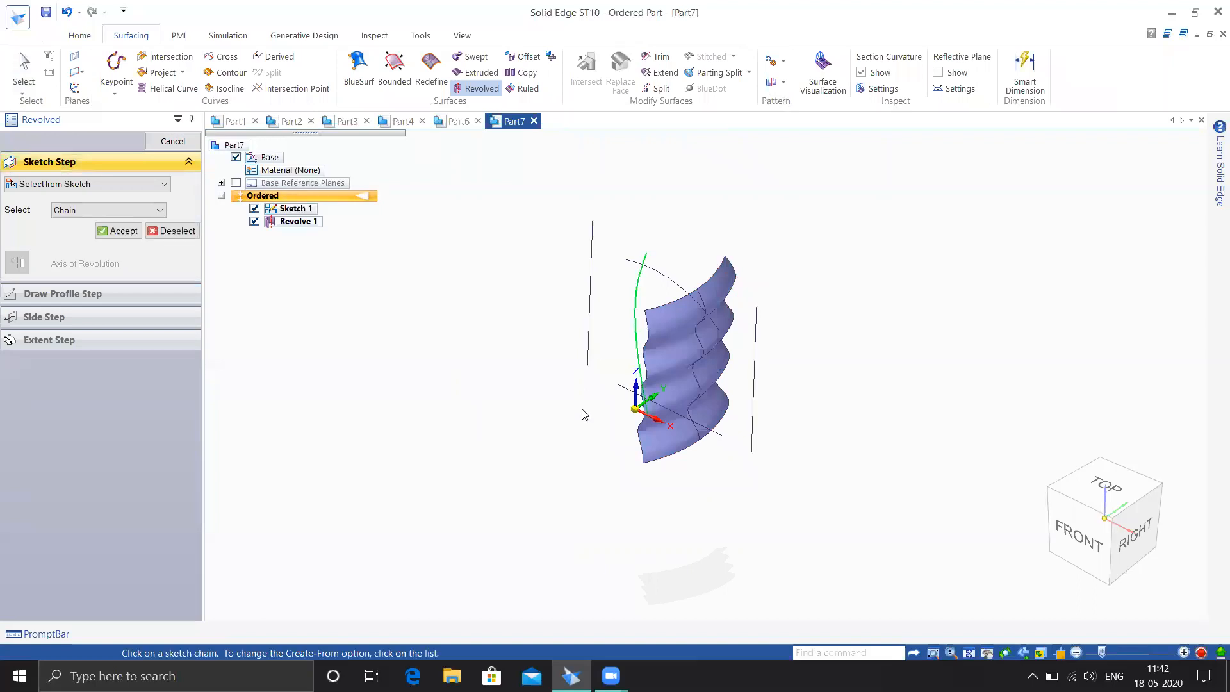
right_click(547, 464)
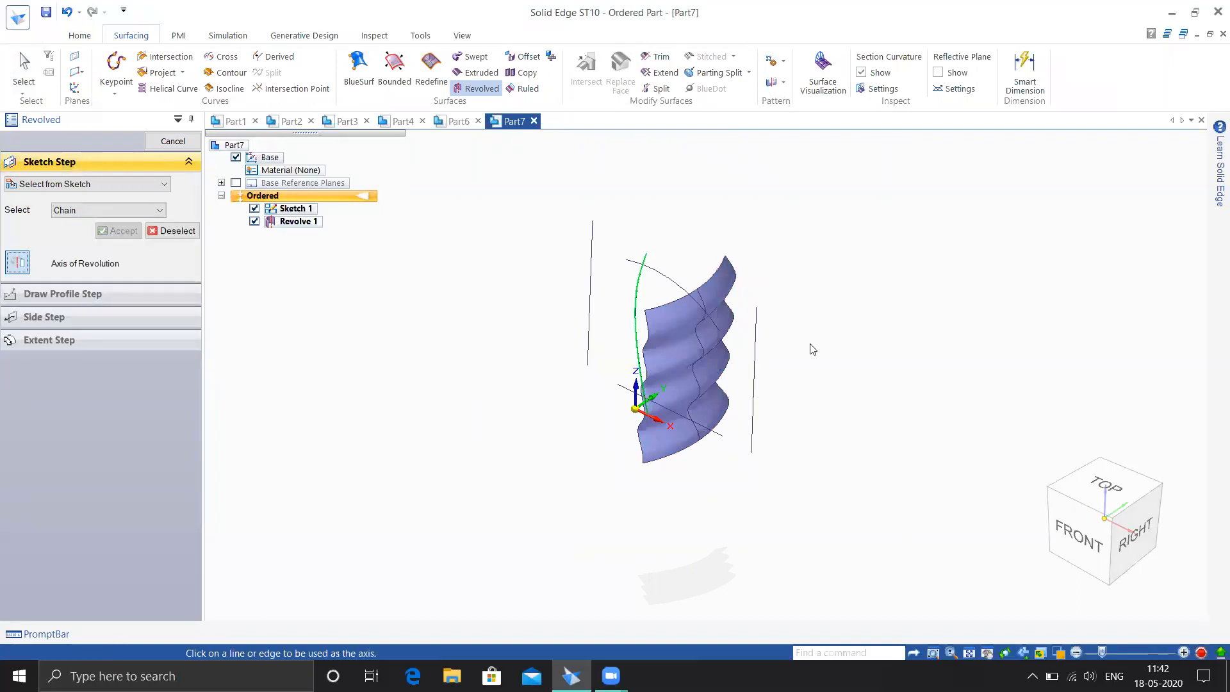
click(757, 329)
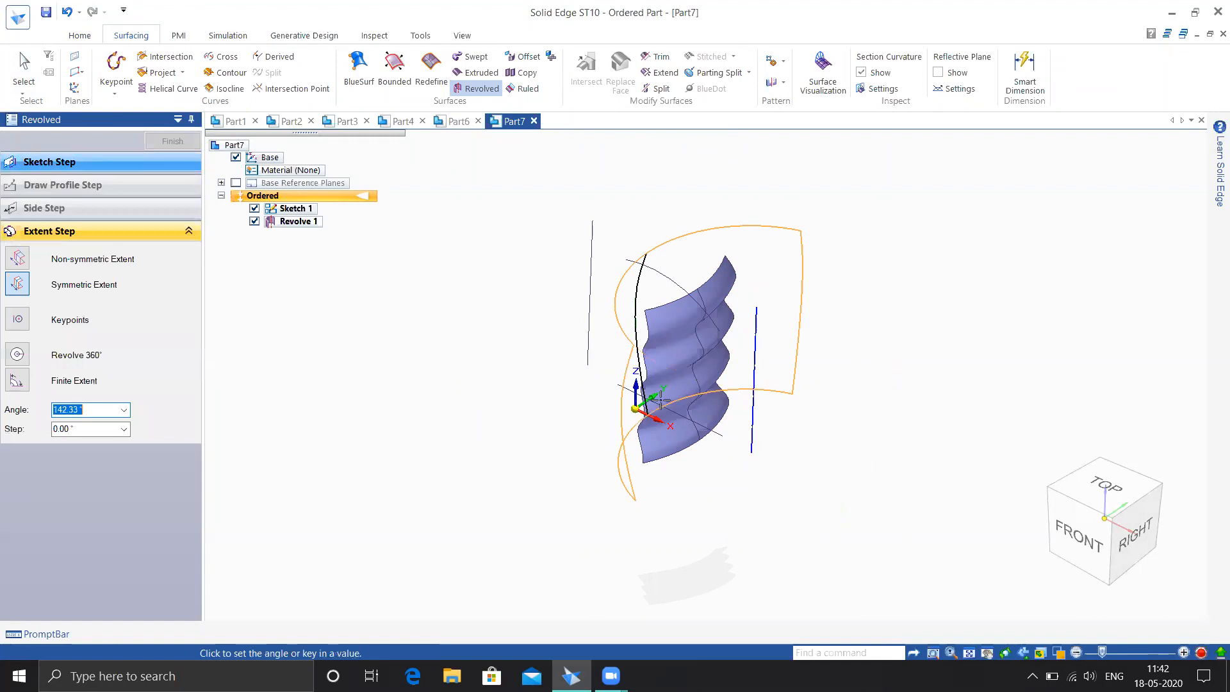
middle_drag(594, 362, 549, 462)
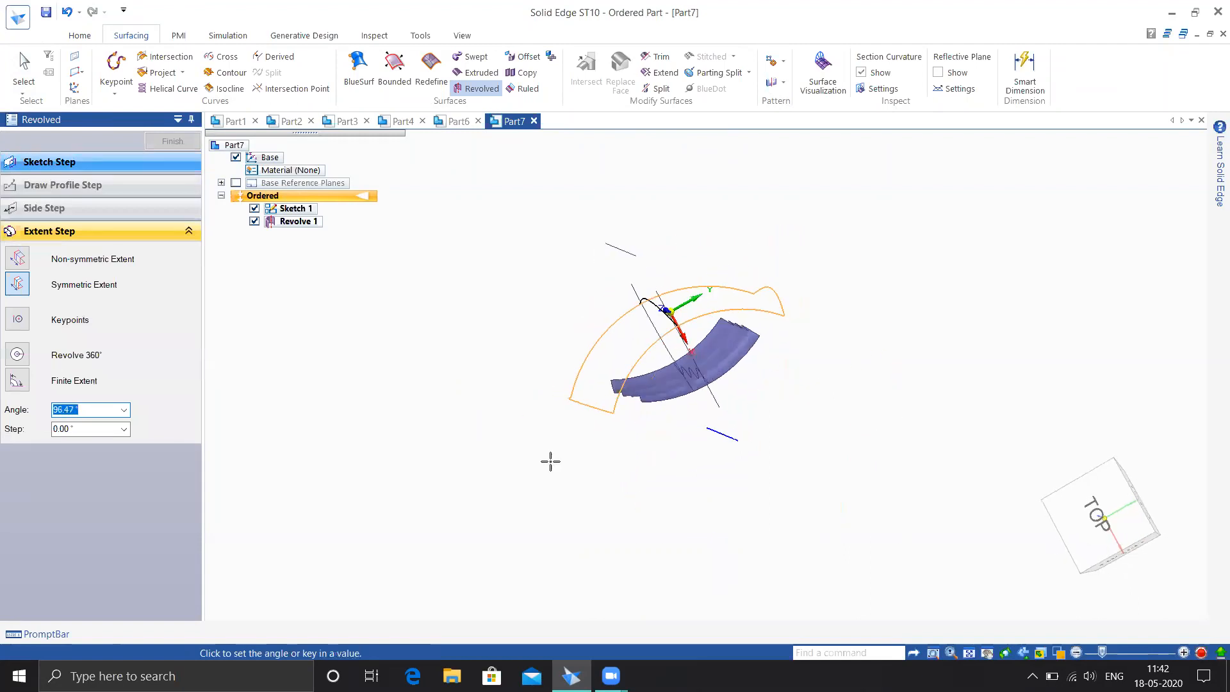
click(587, 350)
middle_drag(678, 471, 689, 440)
click(680, 502)
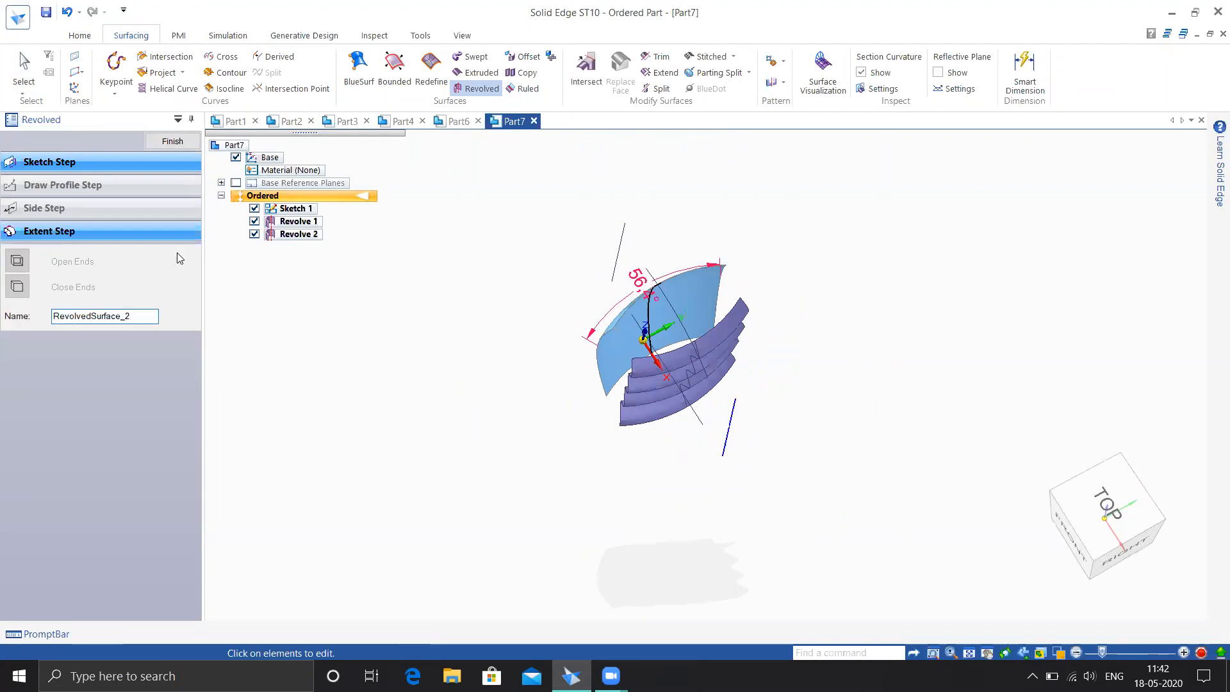
click(175, 142)
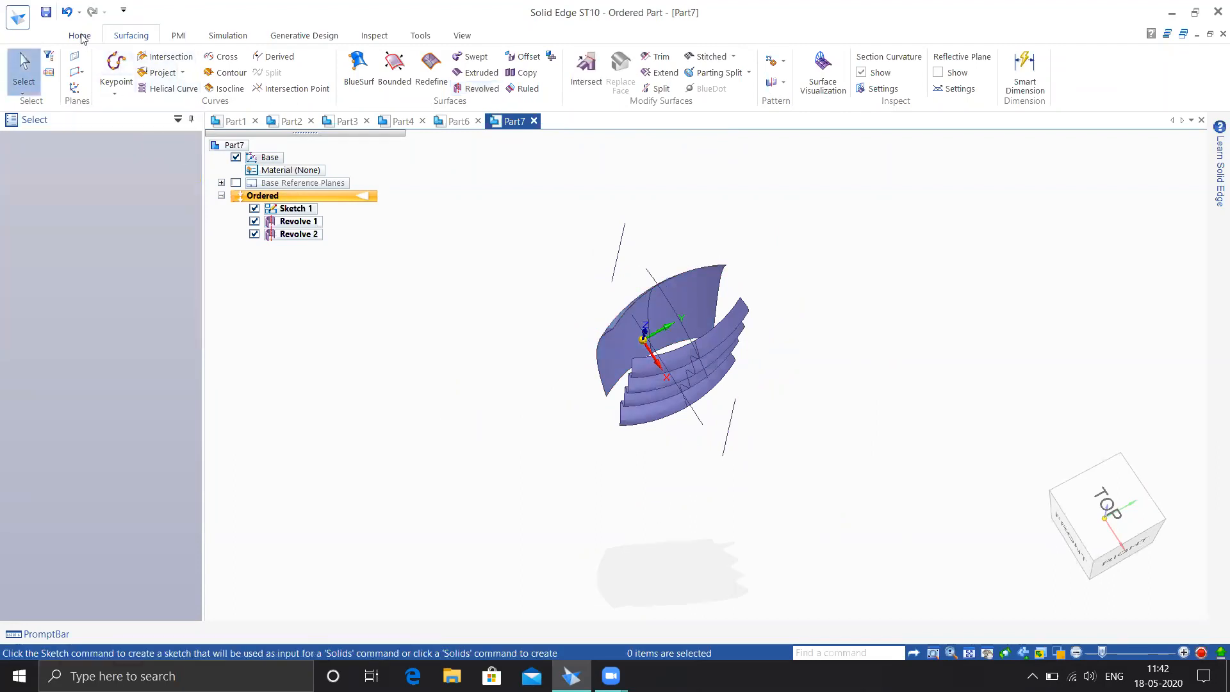
- Start a new sketch on the horizontal XY reference plane
click(80, 36)
click(183, 71)
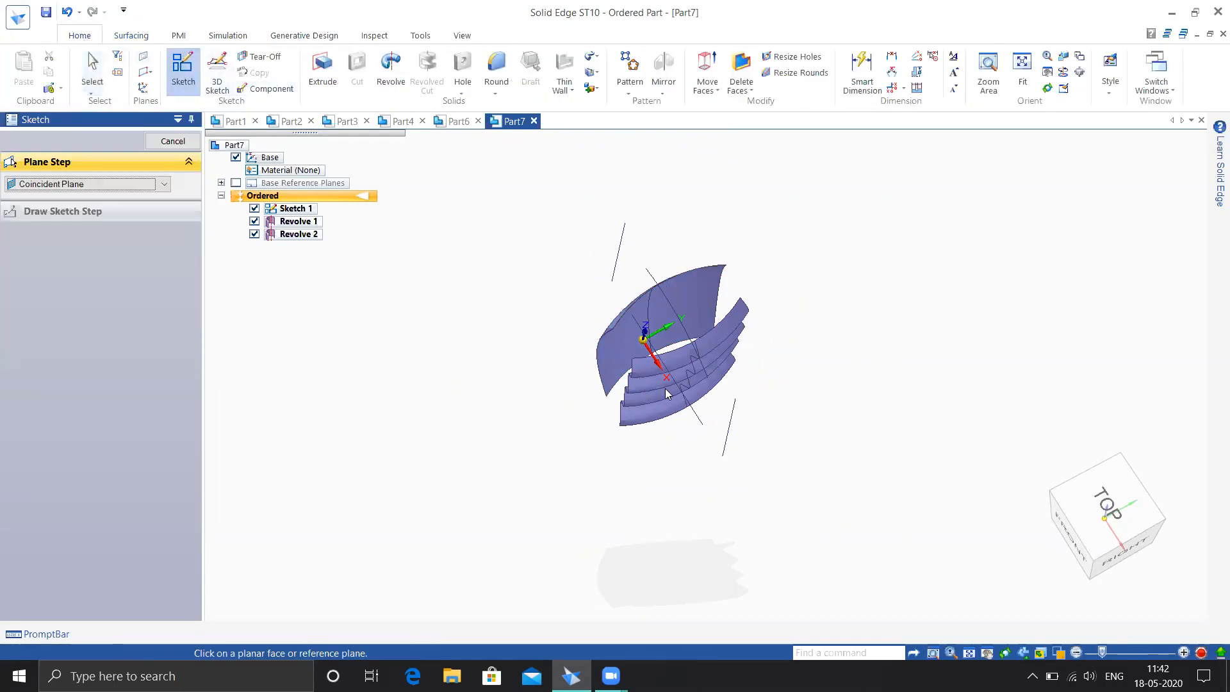
click(669, 354)
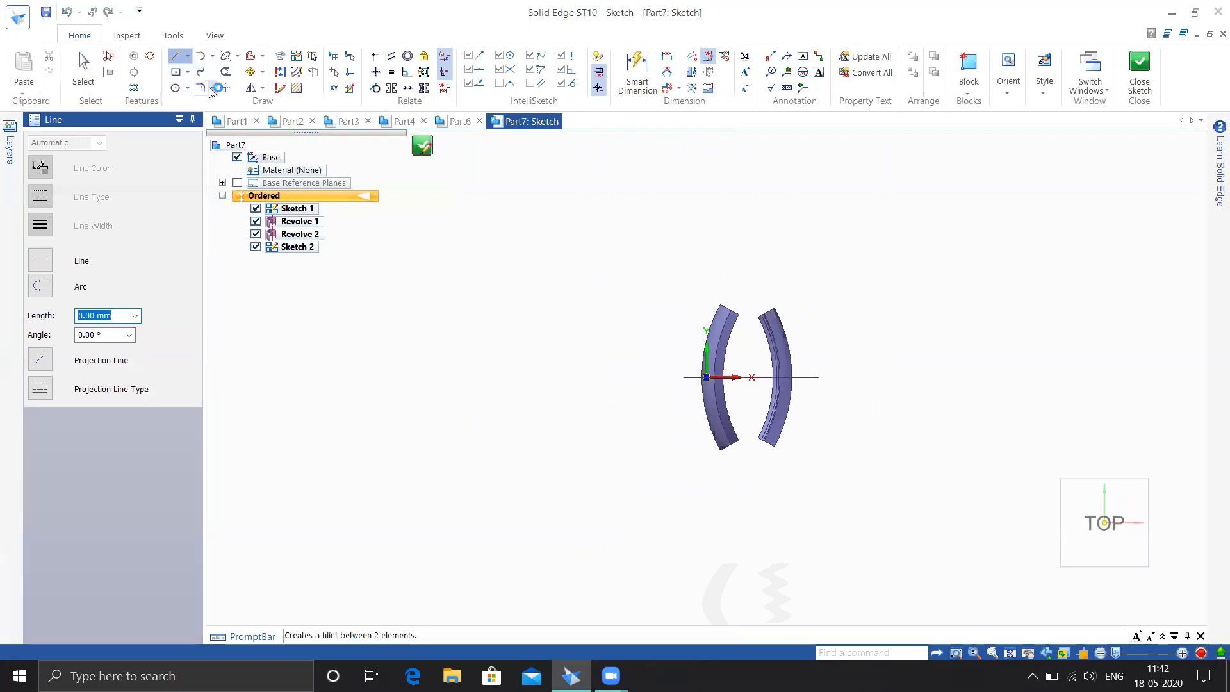
- Sketch a shallow three-point arc crossing both revolved surfaces on the positive Y side of the X axis
click(212, 56)
click(237, 88)
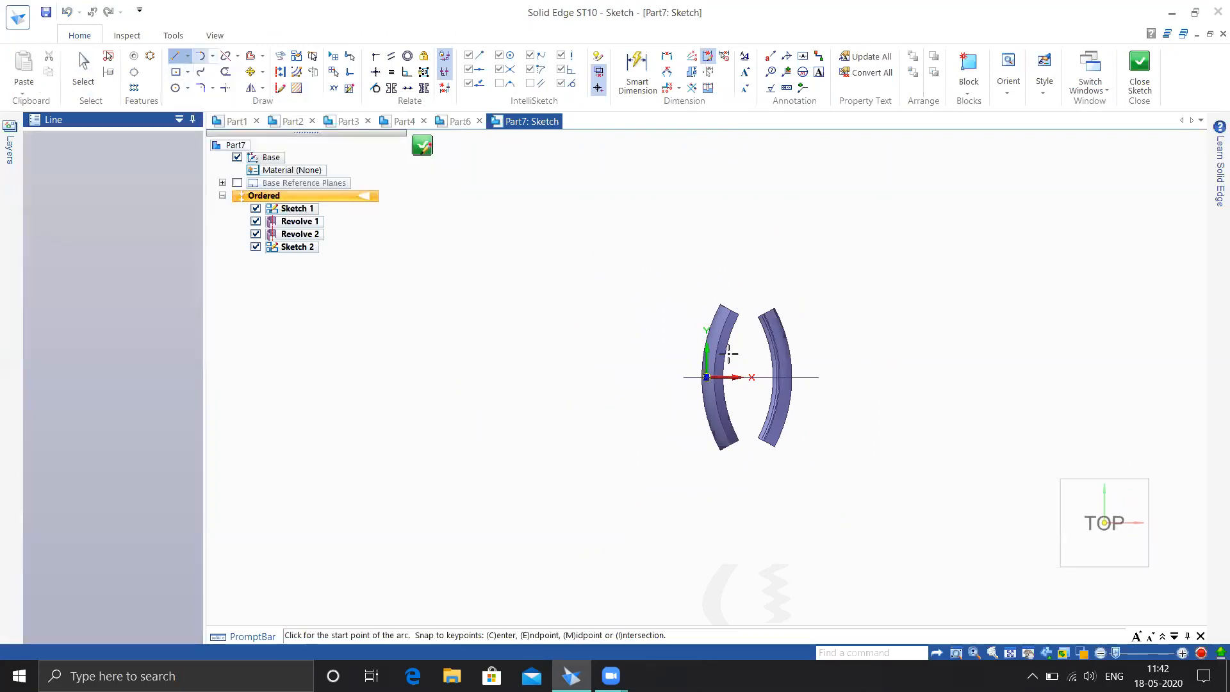
click(684, 341)
click(753, 339)
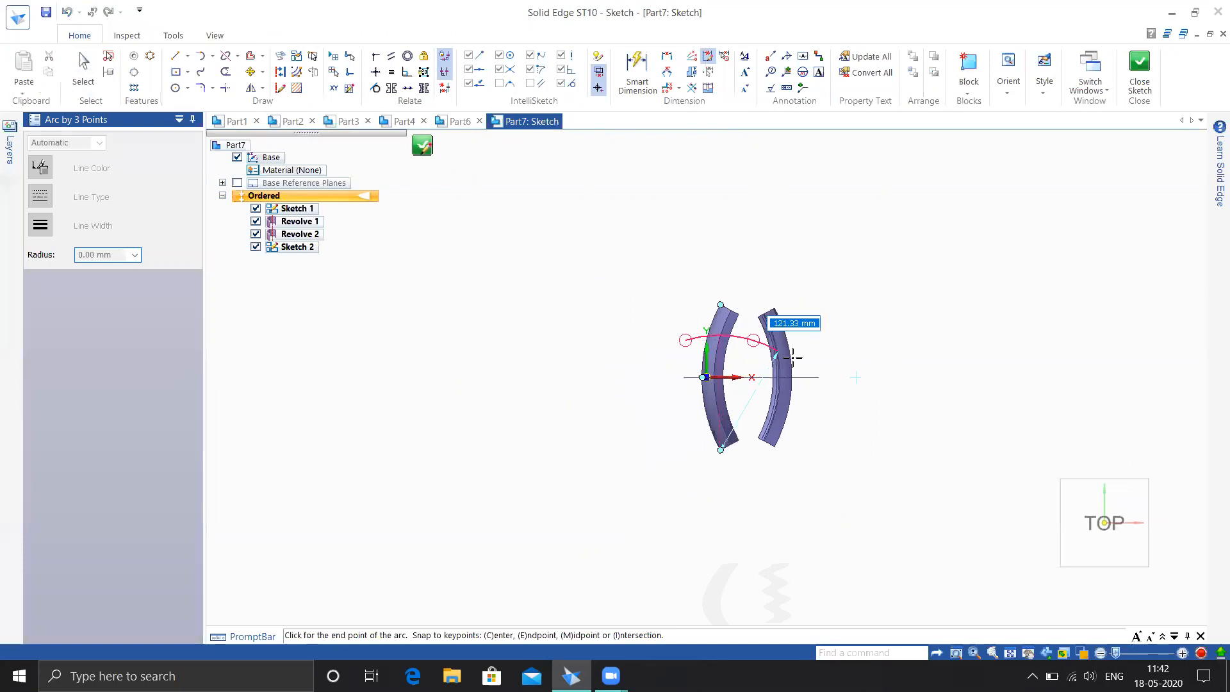
click(808, 352)
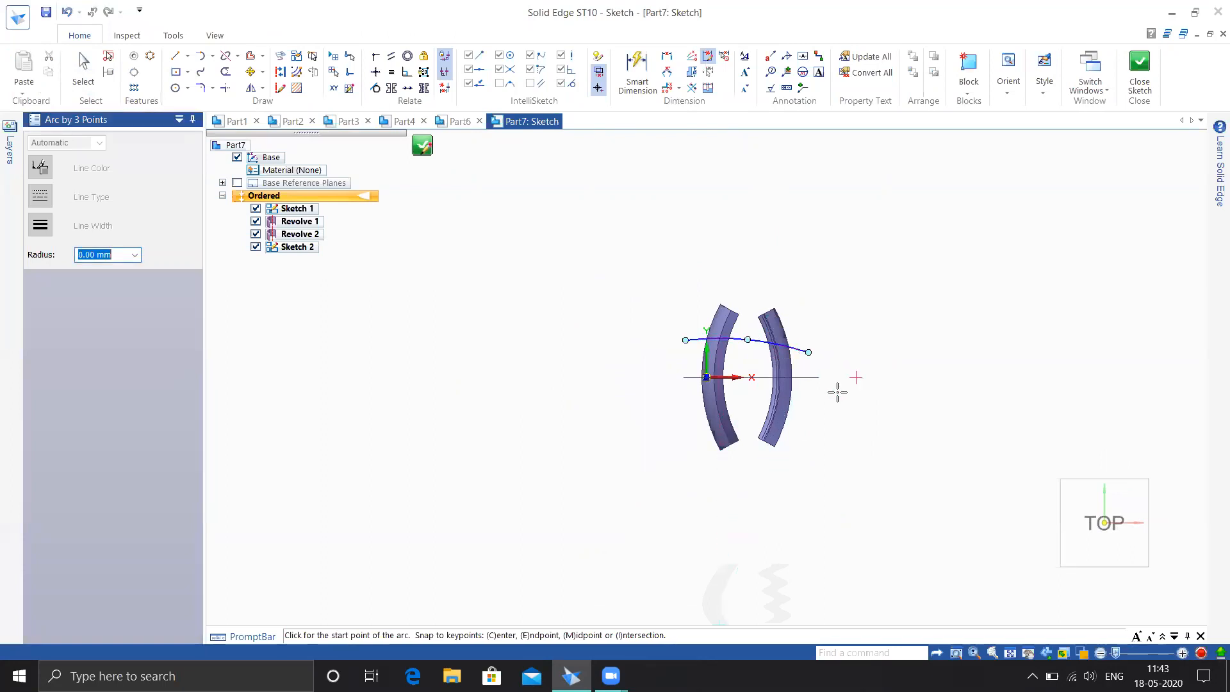
- Mirror a copy of the arc about the horizontal line through the origin and finish the sketch
scroll(819, 406, up, 3)
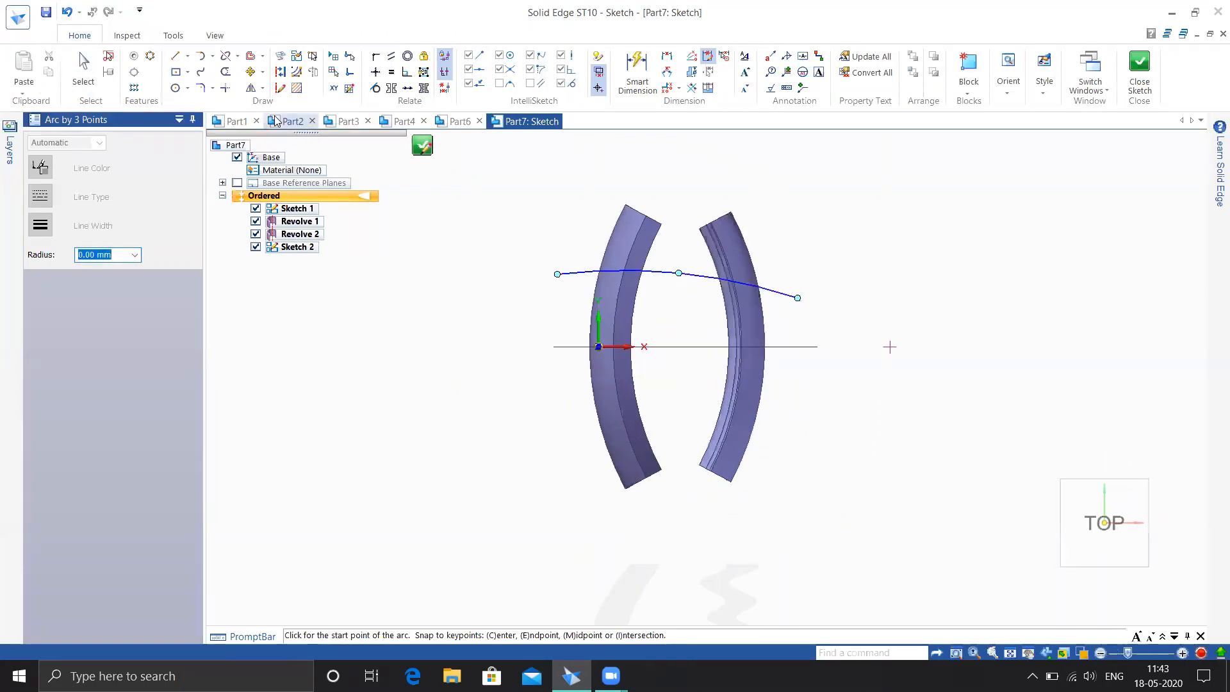
click(262, 88)
click(269, 108)
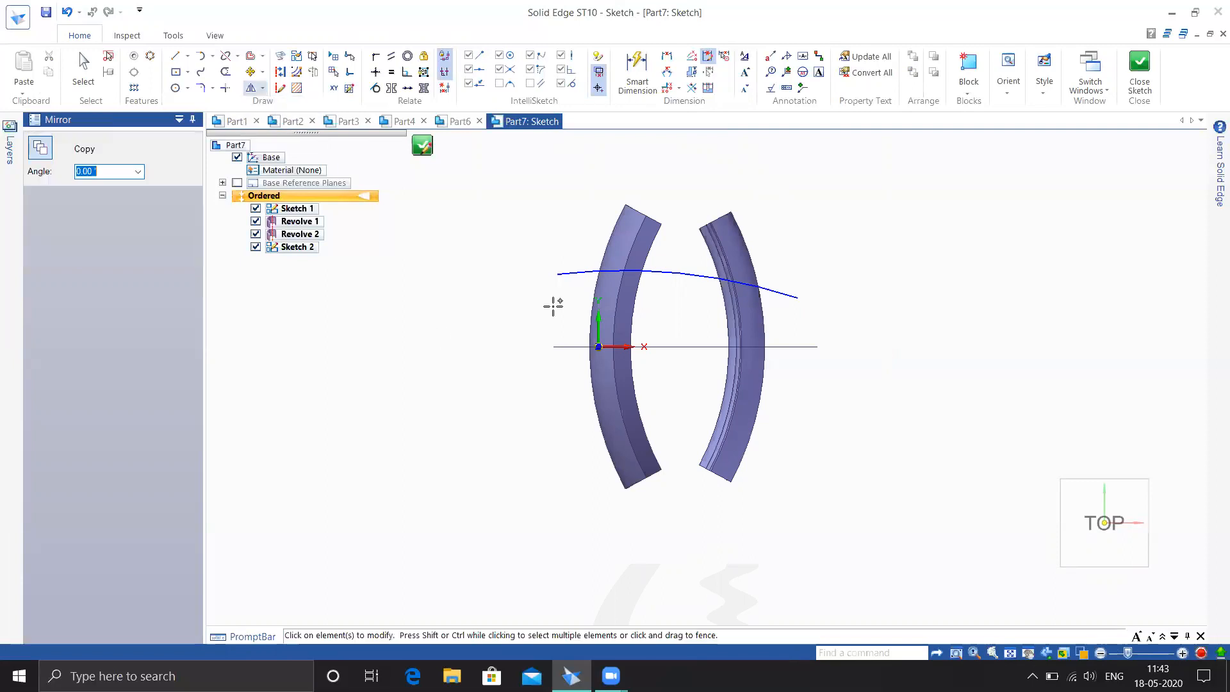
click(578, 272)
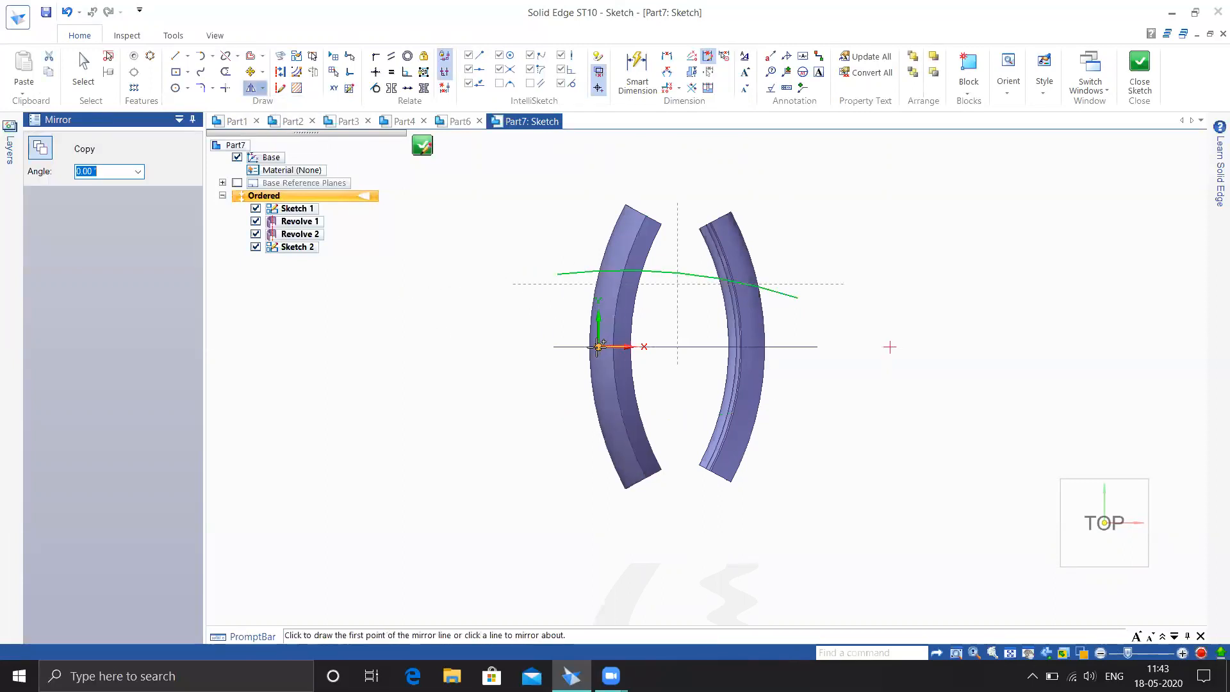
click(796, 346)
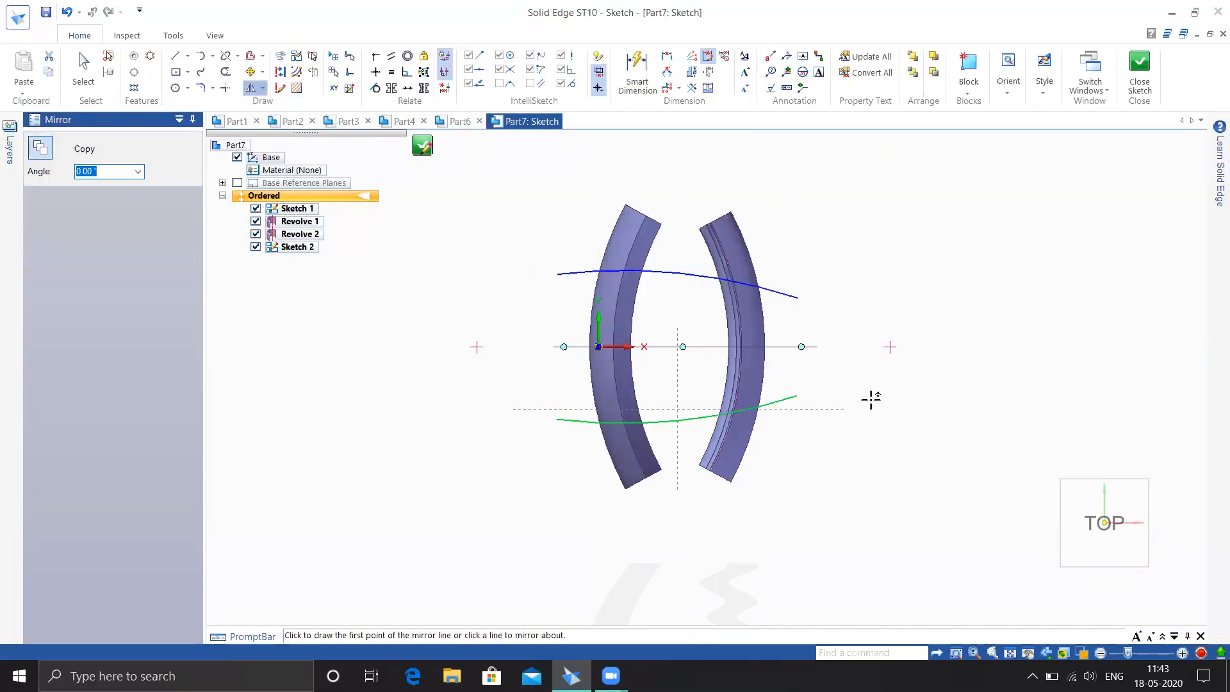
click(1140, 68)
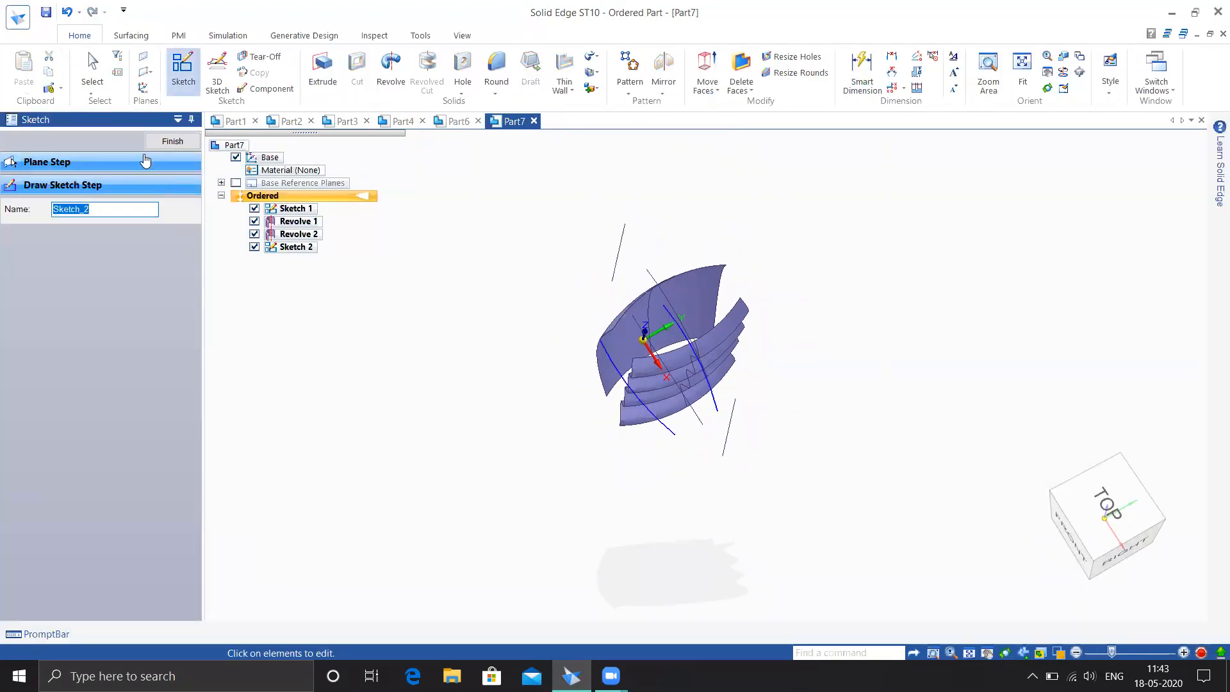
click(173, 141)
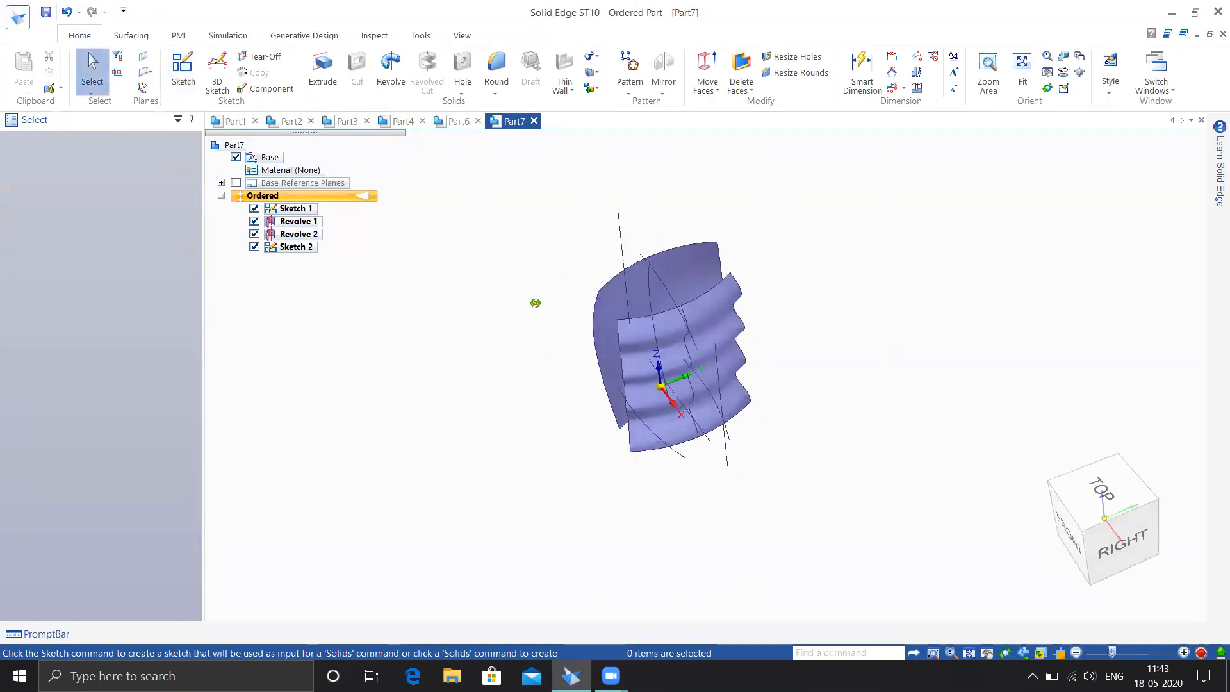
click(322, 71)
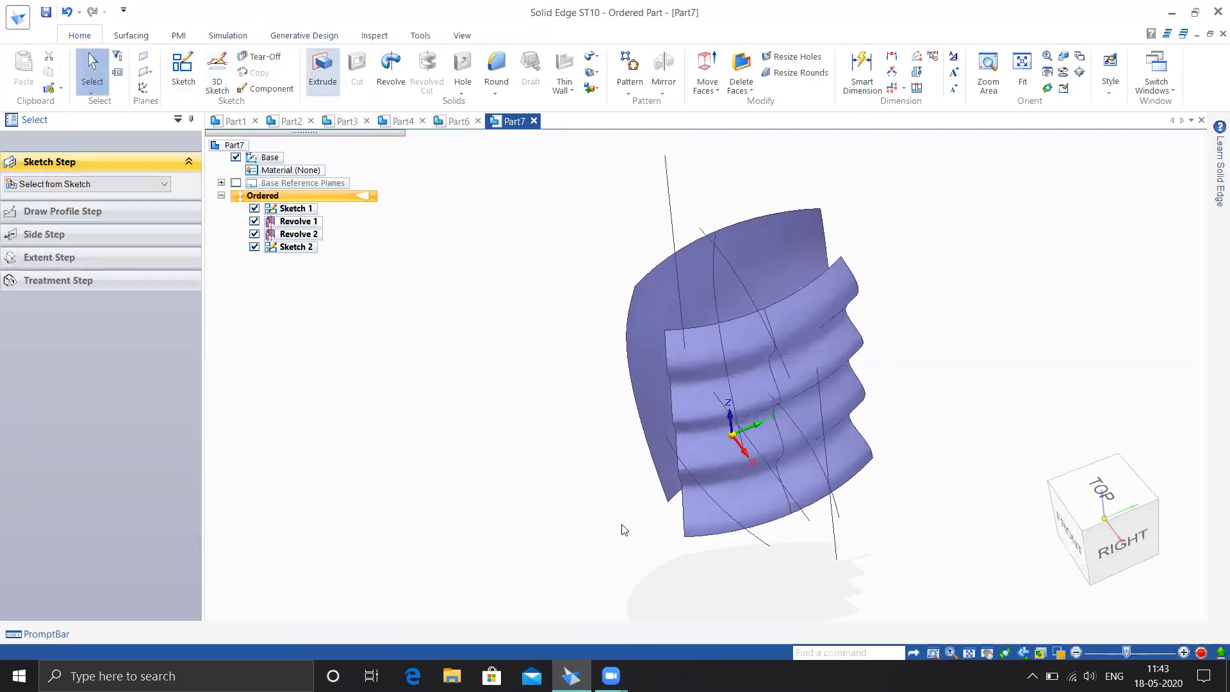
click(757, 539)
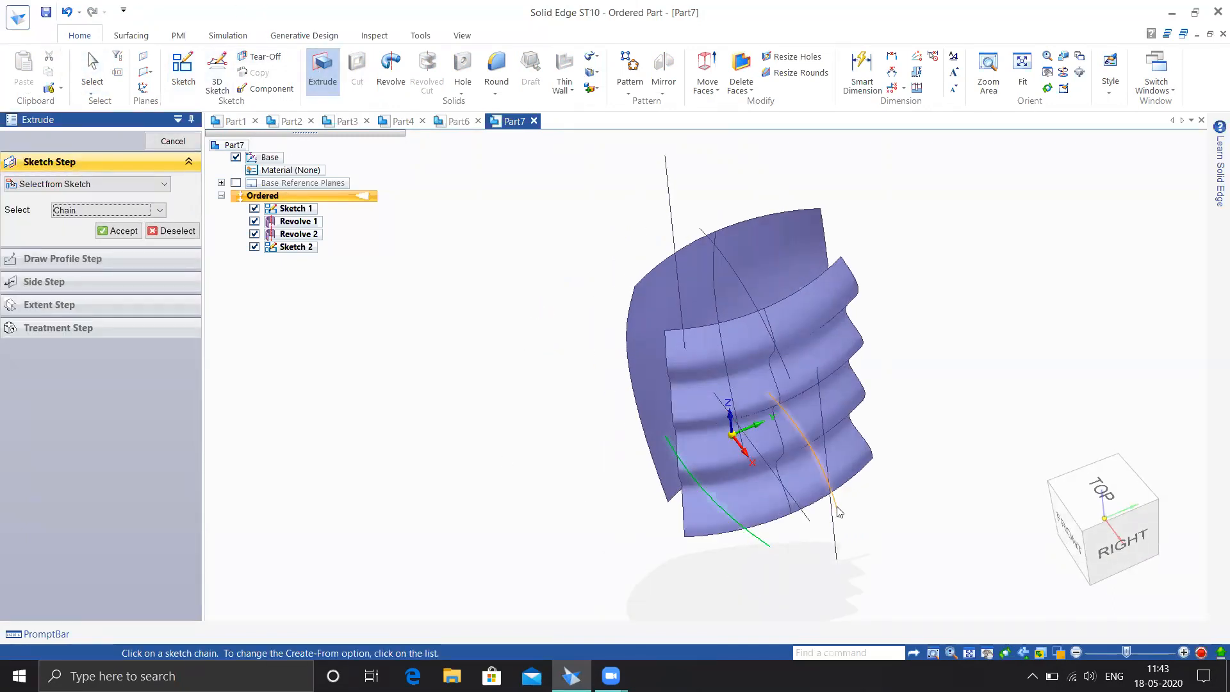
right_click(909, 316)
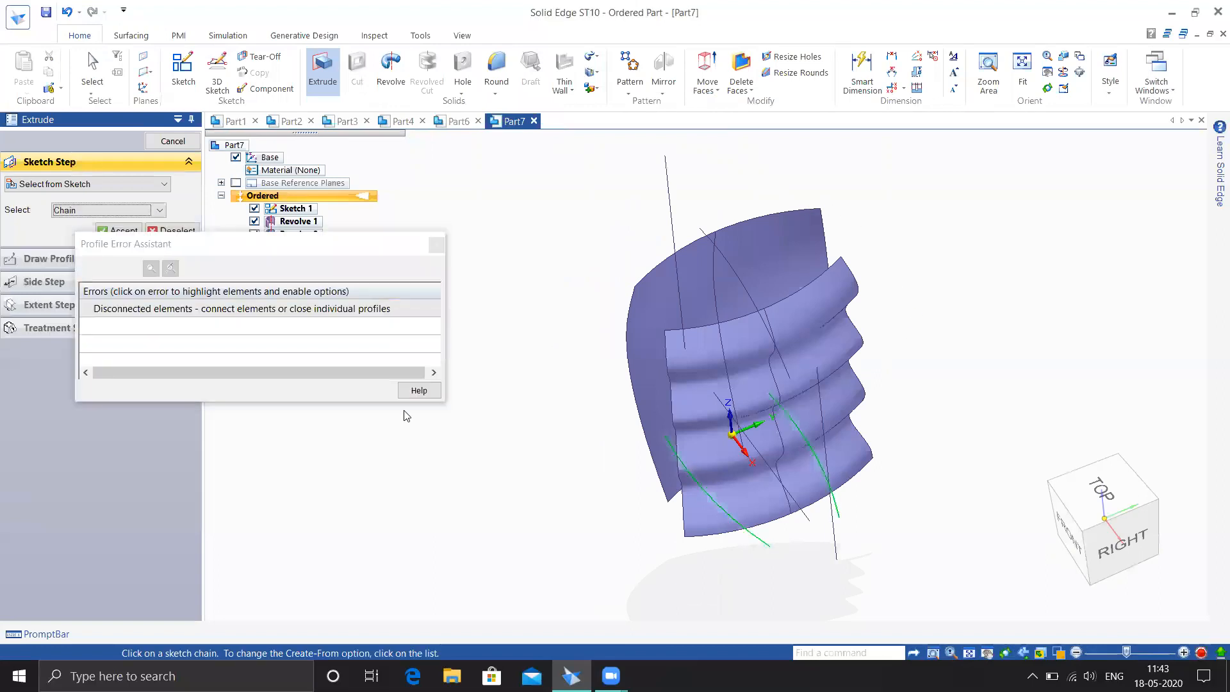
key(Escape)
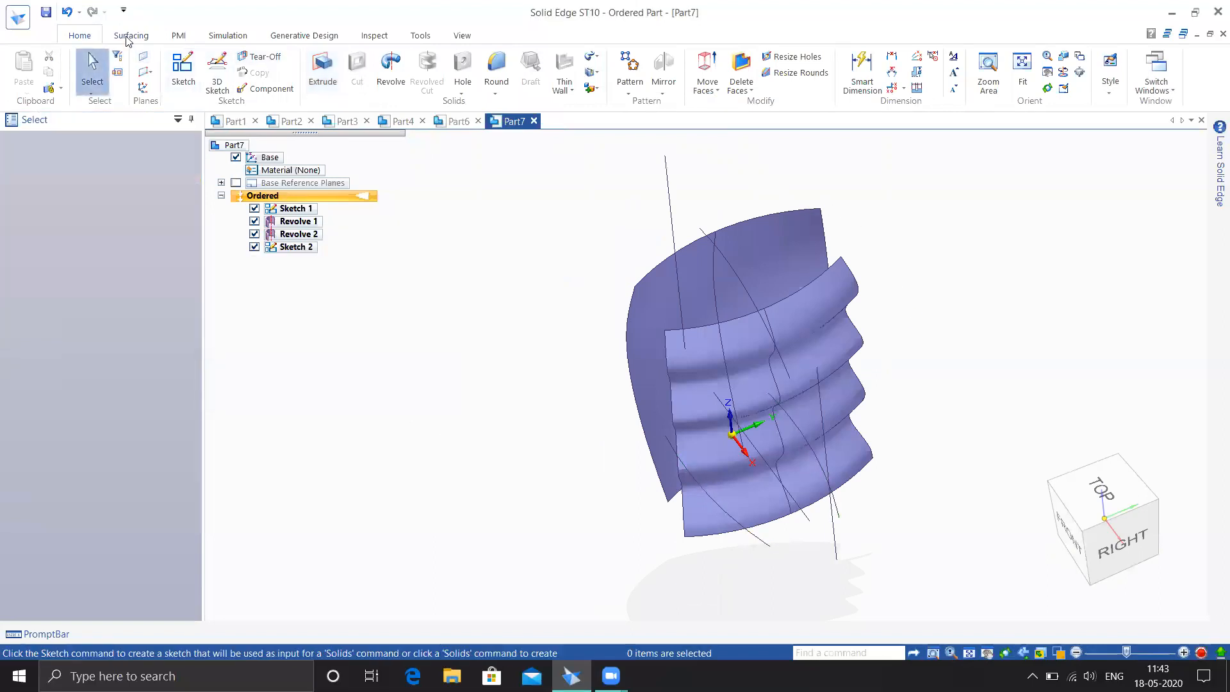
- Create an extruded surface from both mirrored arcs, extending 210 mm upward from their sketch plane
click(130, 35)
click(477, 72)
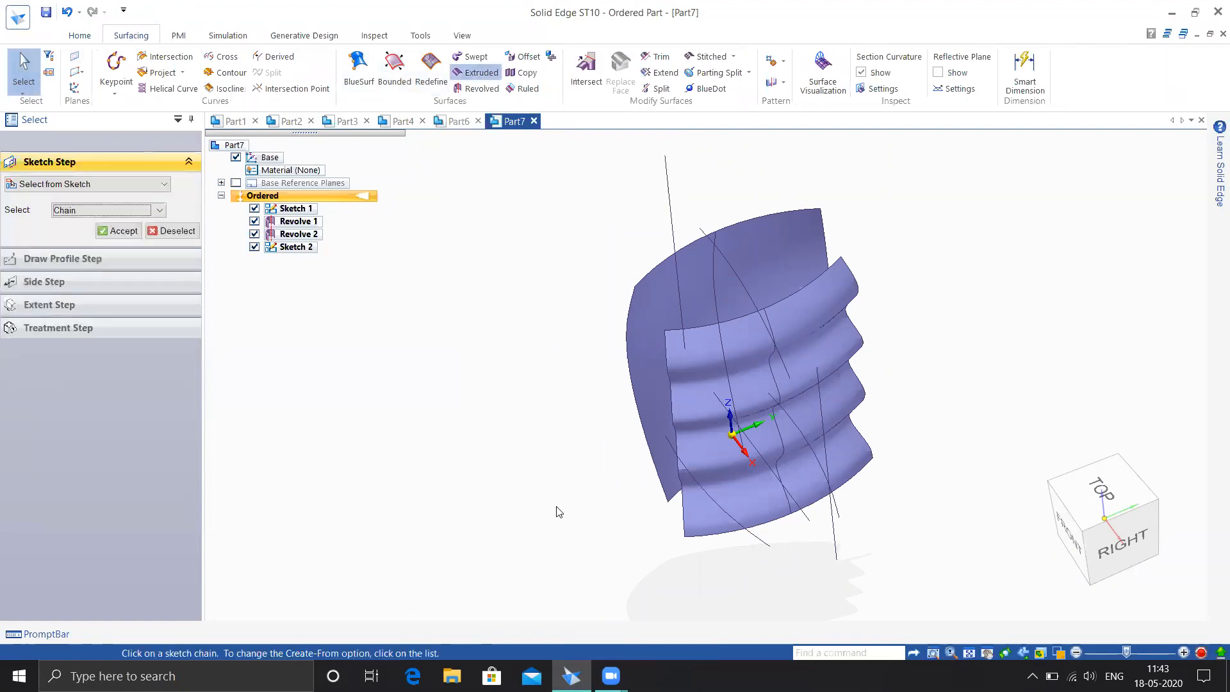
click(759, 543)
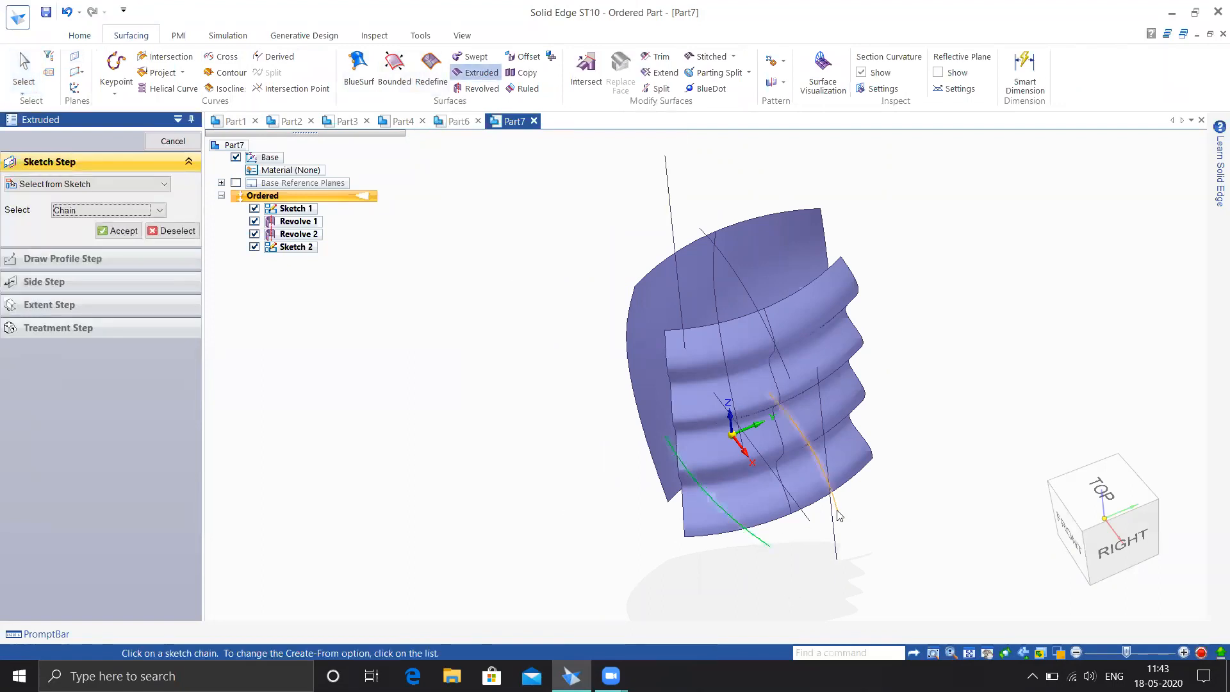
right_click(839, 516)
middle_drag(859, 316, 910, 250)
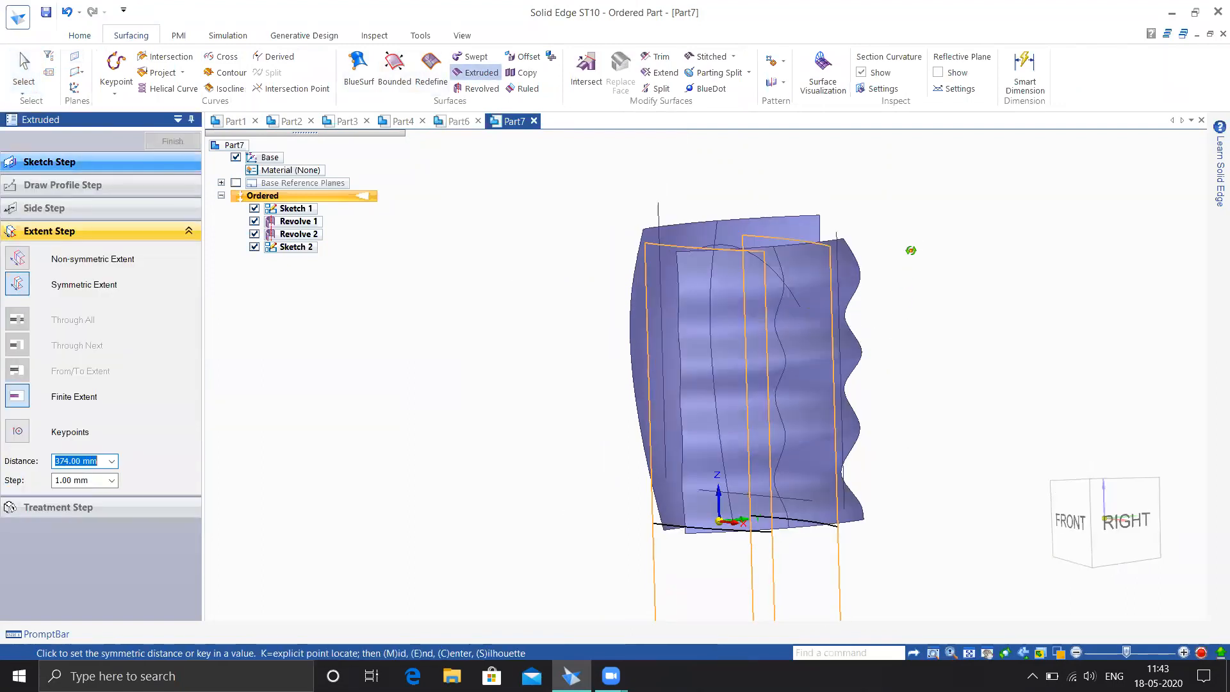
click(18, 284)
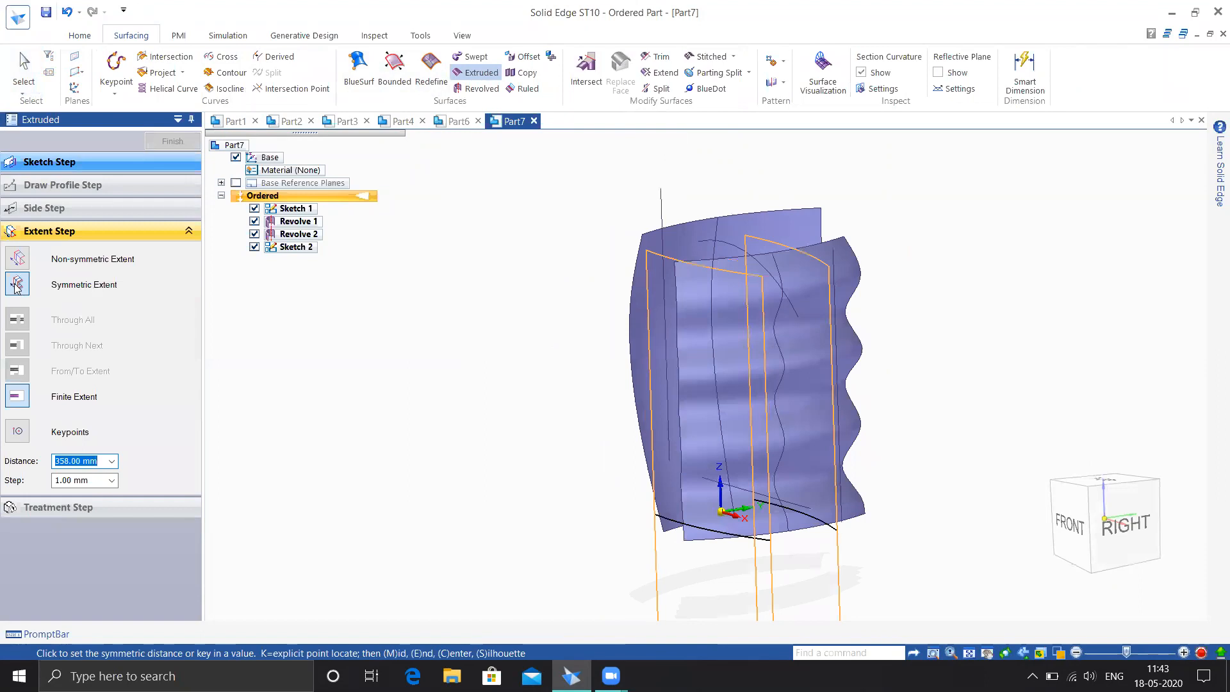
click(595, 222)
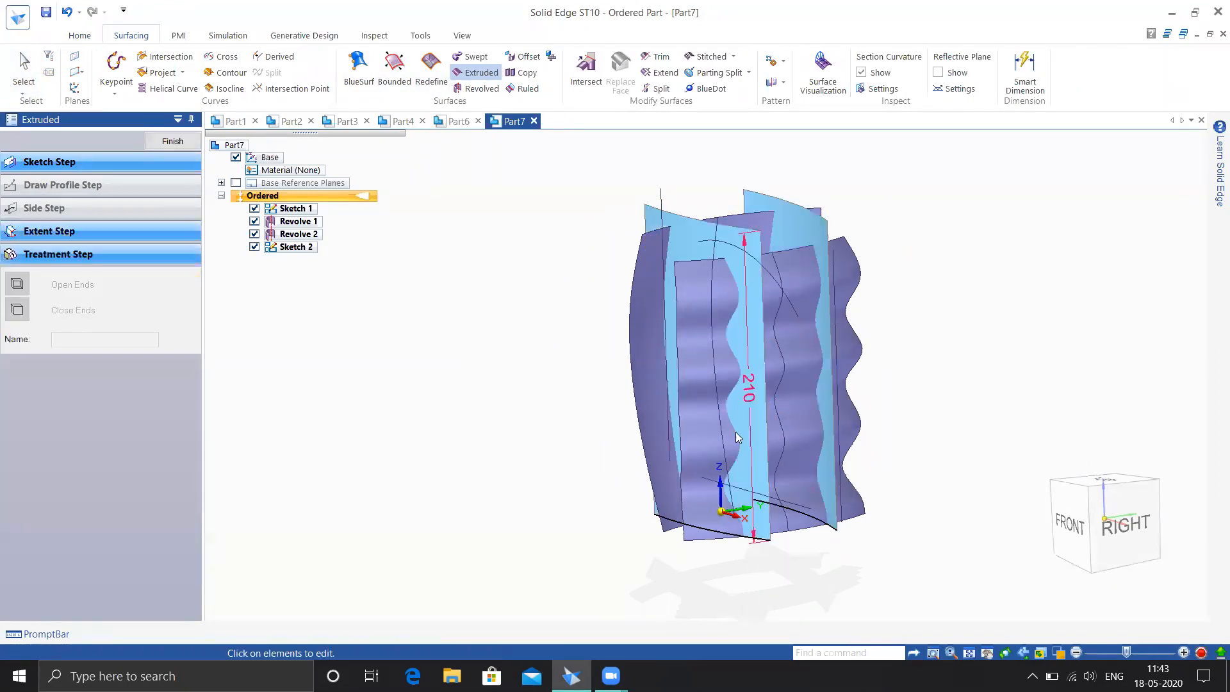
click(173, 142)
key(Escape)
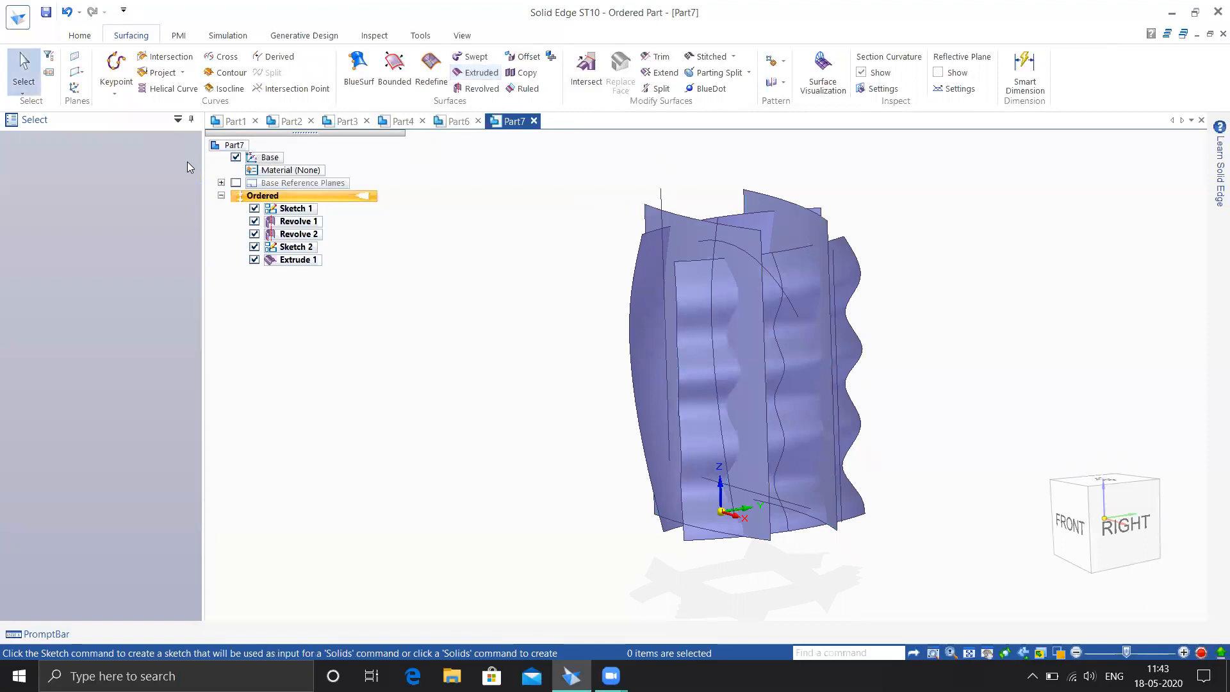
- Create a revolved surface from the upper arc about the straight line near the base, using a symmetric extent that crosses the side surfaces
click(476, 88)
click(794, 308)
right_click(496, 389)
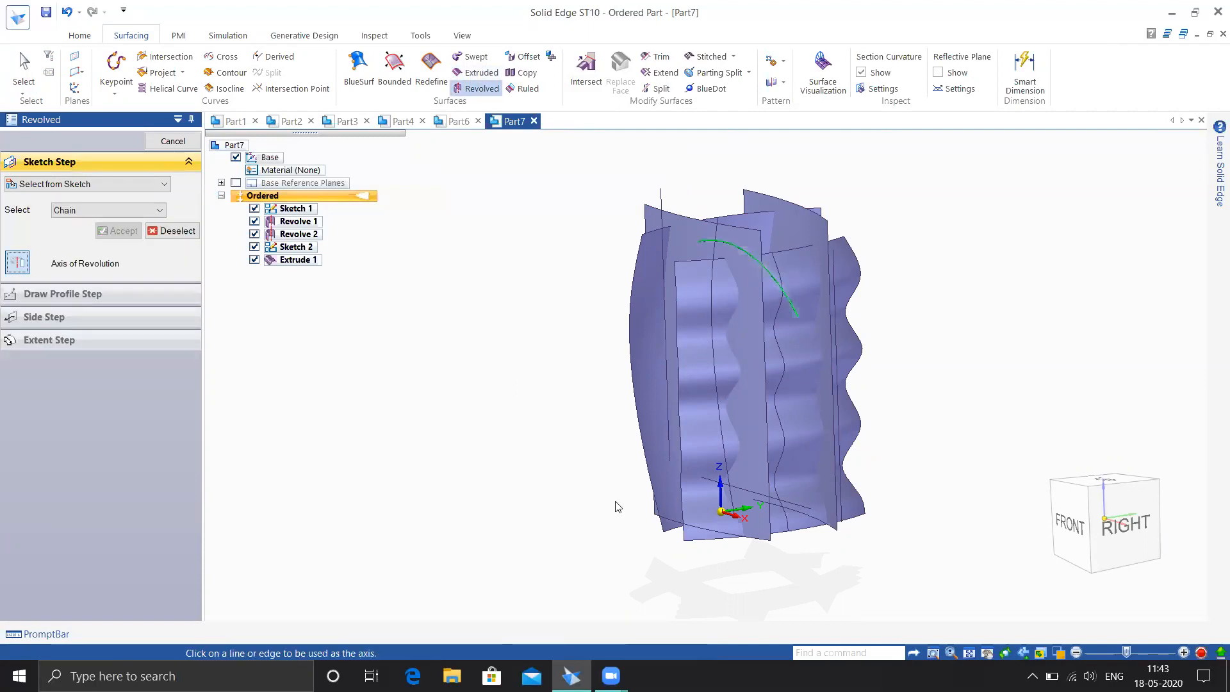
click(801, 508)
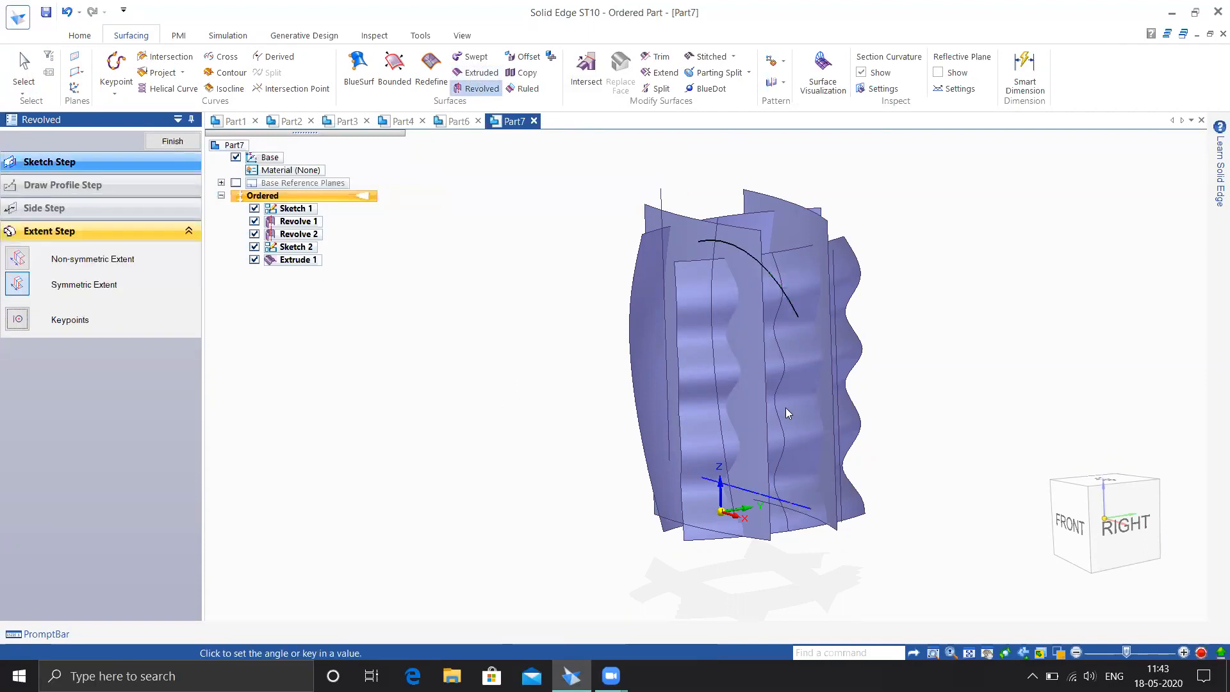
click(651, 389)
middle_drag(892, 426, 896, 515)
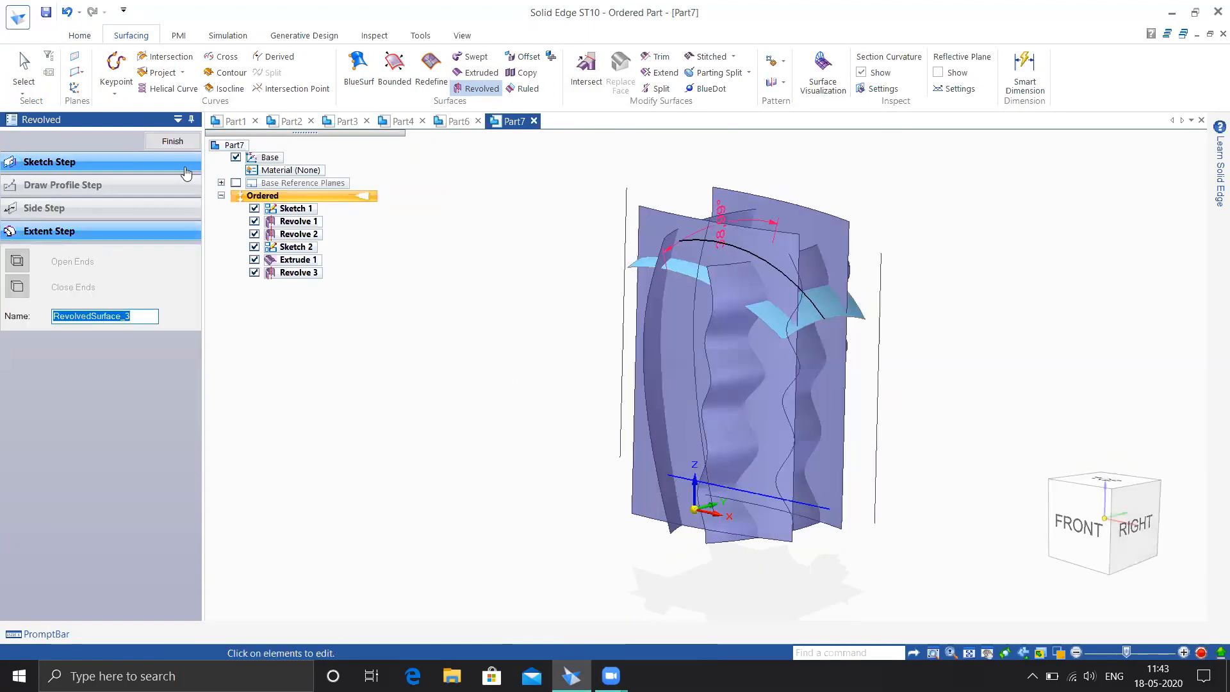
click(172, 140)
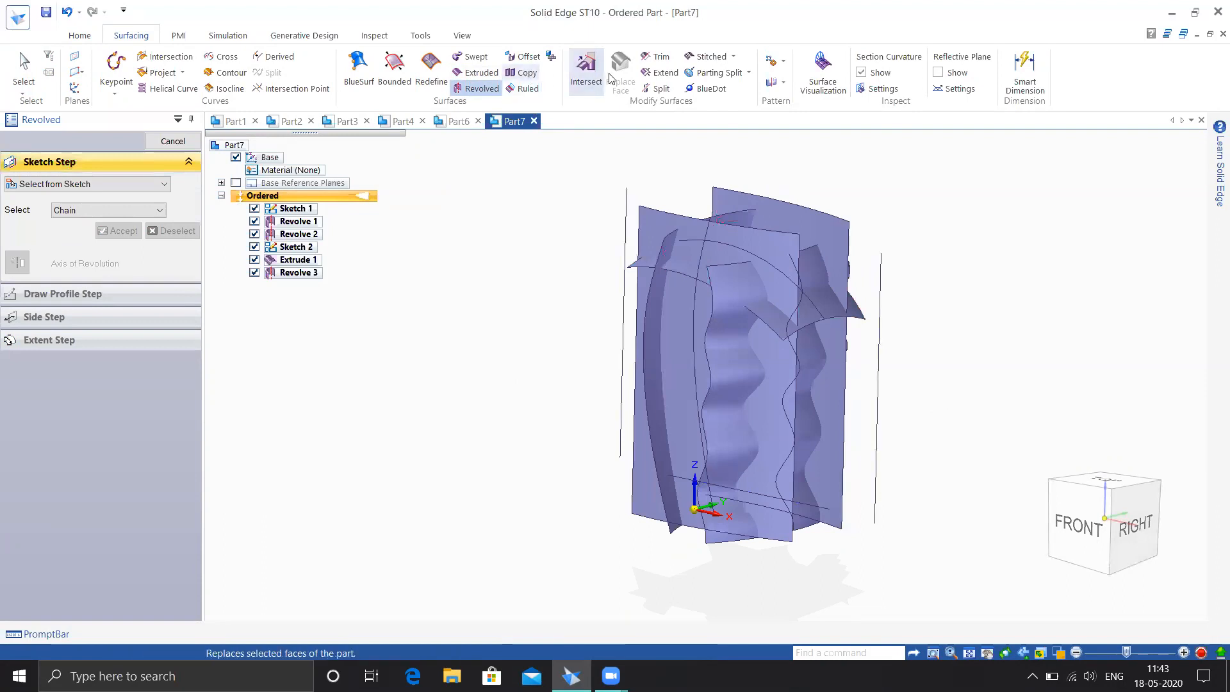
- Create an extruded surface from the straight line near the base with a symmetric extent reaching past both extruded arc surfaces
click(479, 75)
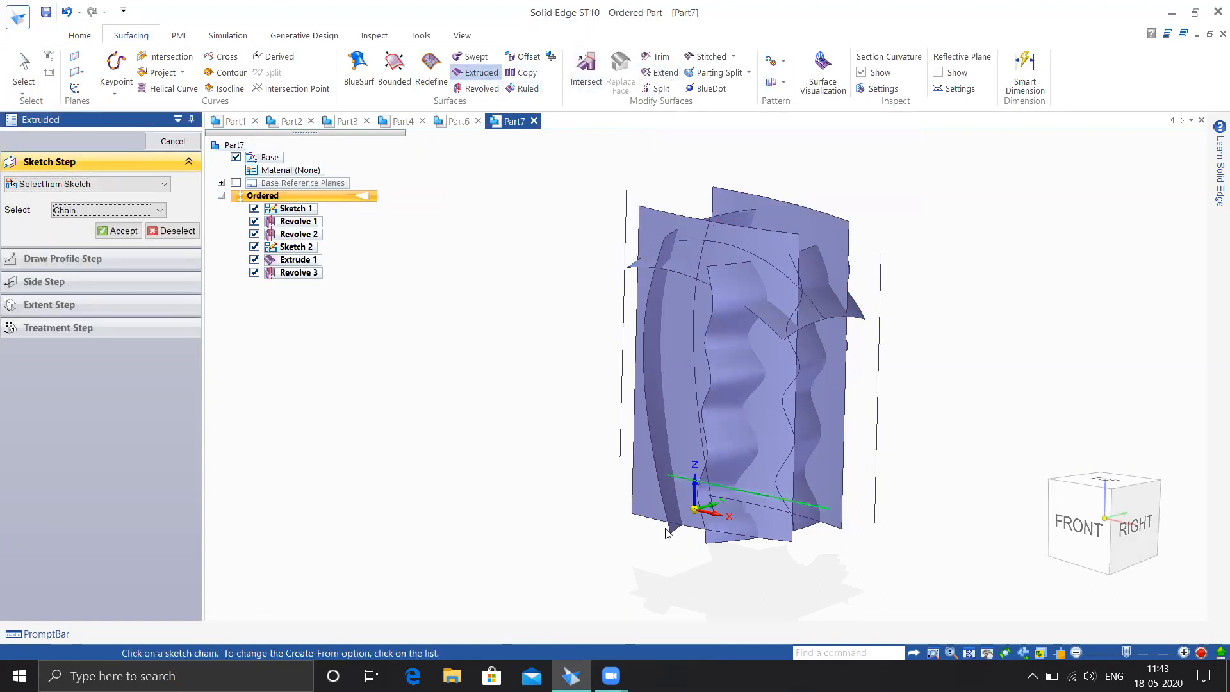
right_click(542, 466)
mouse_move(582, 475)
middle_down()
mouse_move(504, 489)
mouse_move(493, 478)
middle_up()
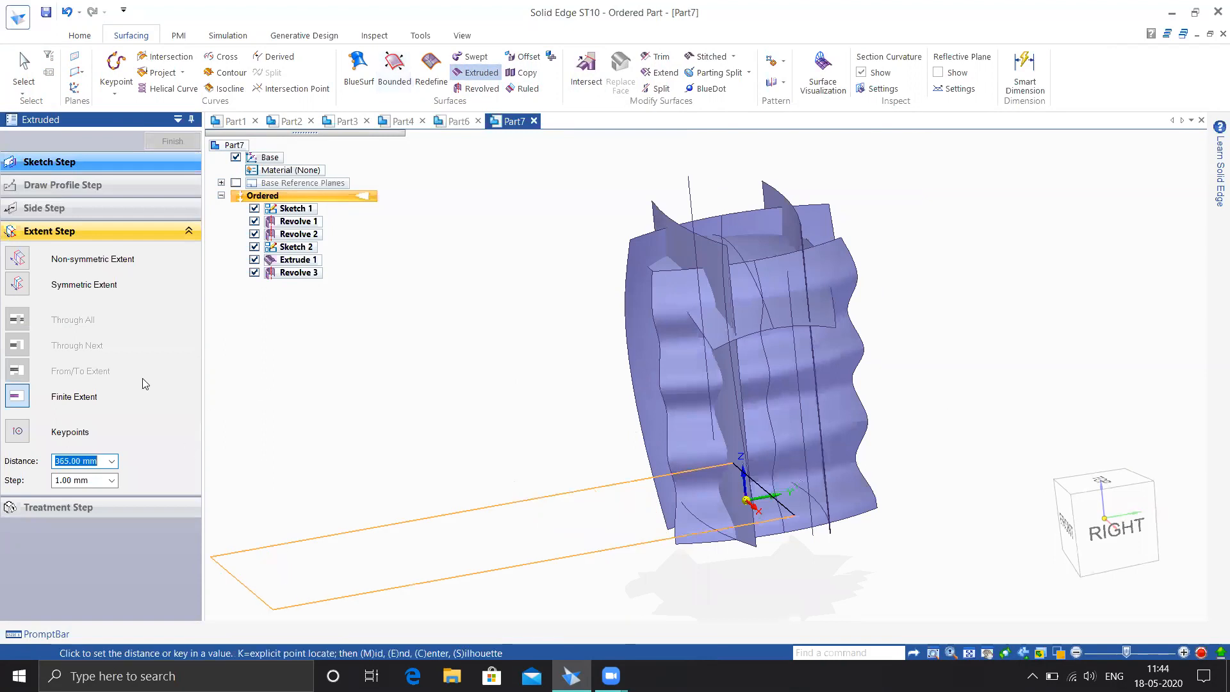
click(27, 290)
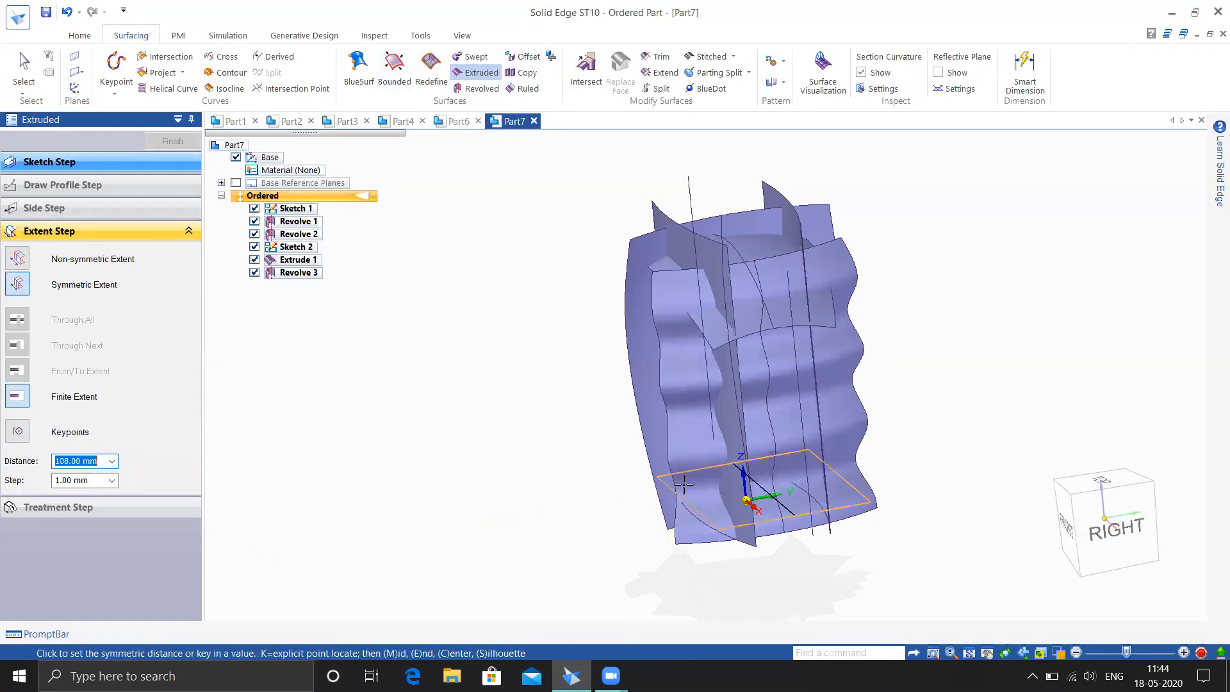
click(685, 478)
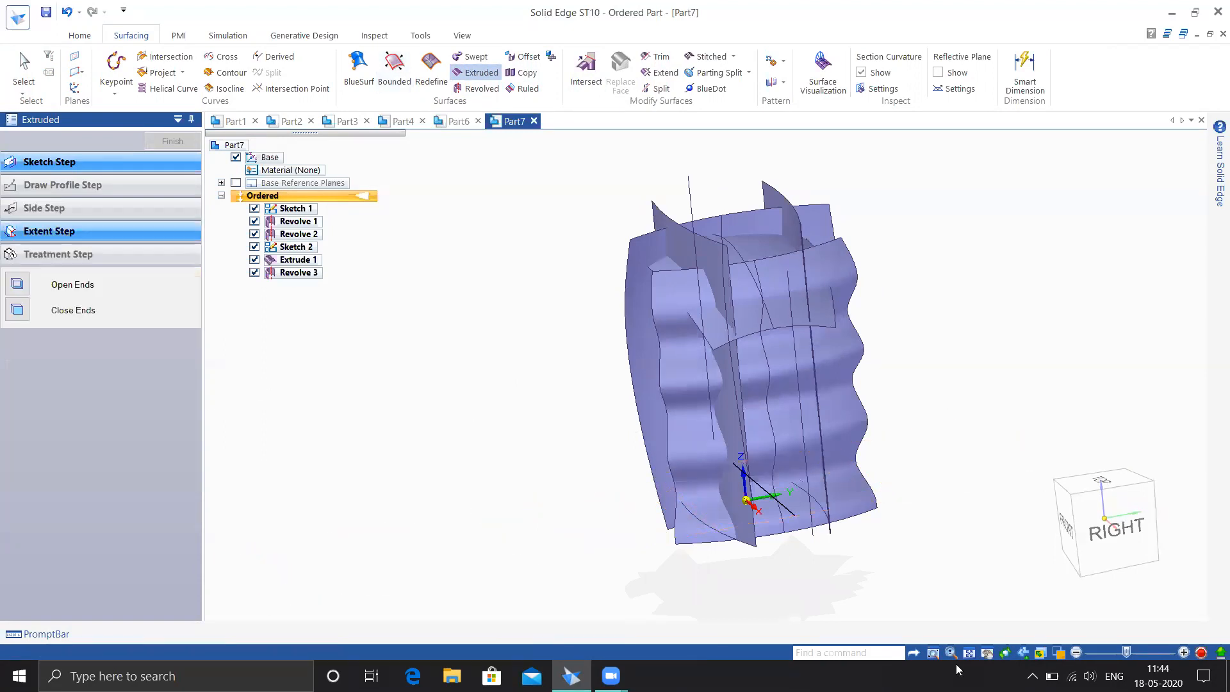
middle_drag(939, 494, 1011, 440)
mouse_move(1001, 488)
middle_down()
mouse_move(1018, 480)
mouse_move(1007, 473)
middle_up()
click(24, 69)
- Set up a surface trim with the wavy revolved surface as the target and both extruded arc surfaces as the trimming tools
middle_drag(801, 353, 691, 372)
middle_drag(769, 368, 756, 371)
click(660, 58)
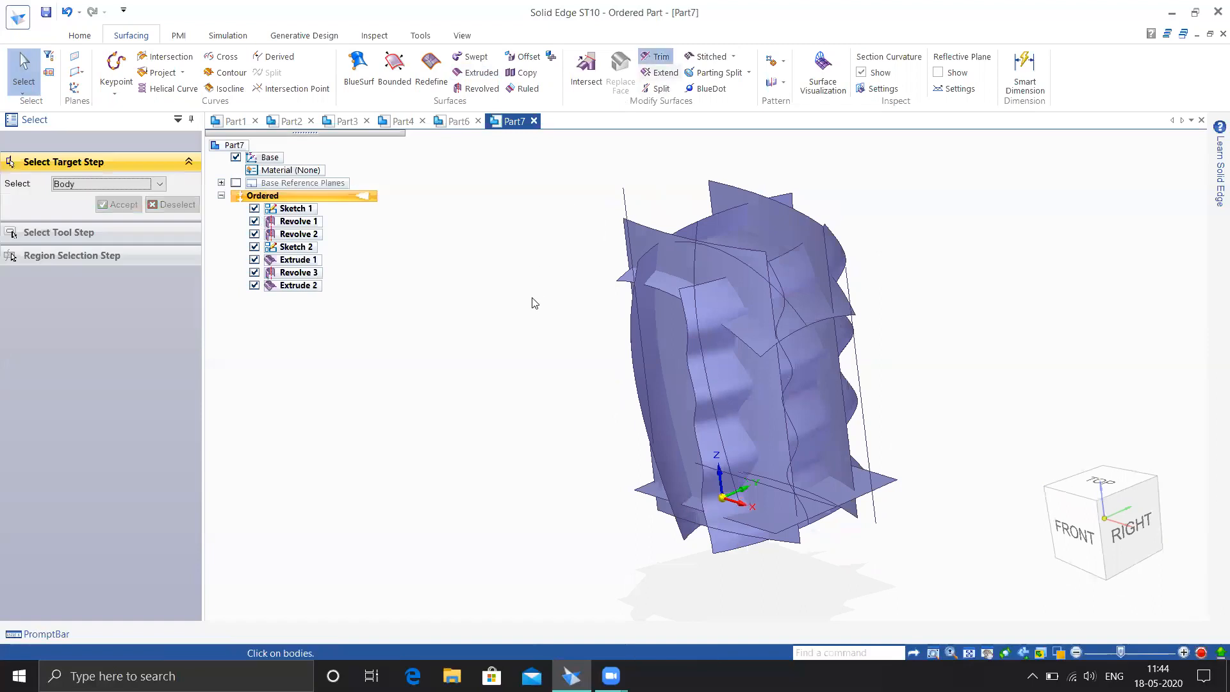
mouse_move(508, 371)
middle_down()
mouse_move(486, 390)
mouse_move(502, 392)
middle_up()
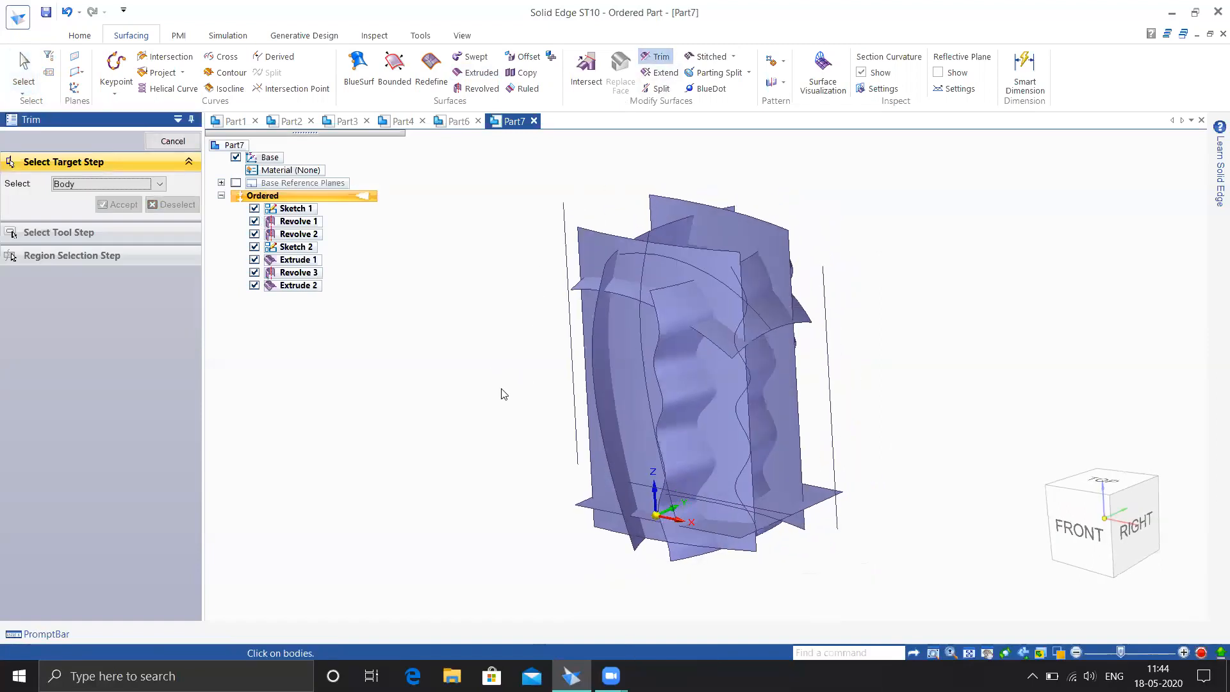
click(683, 381)
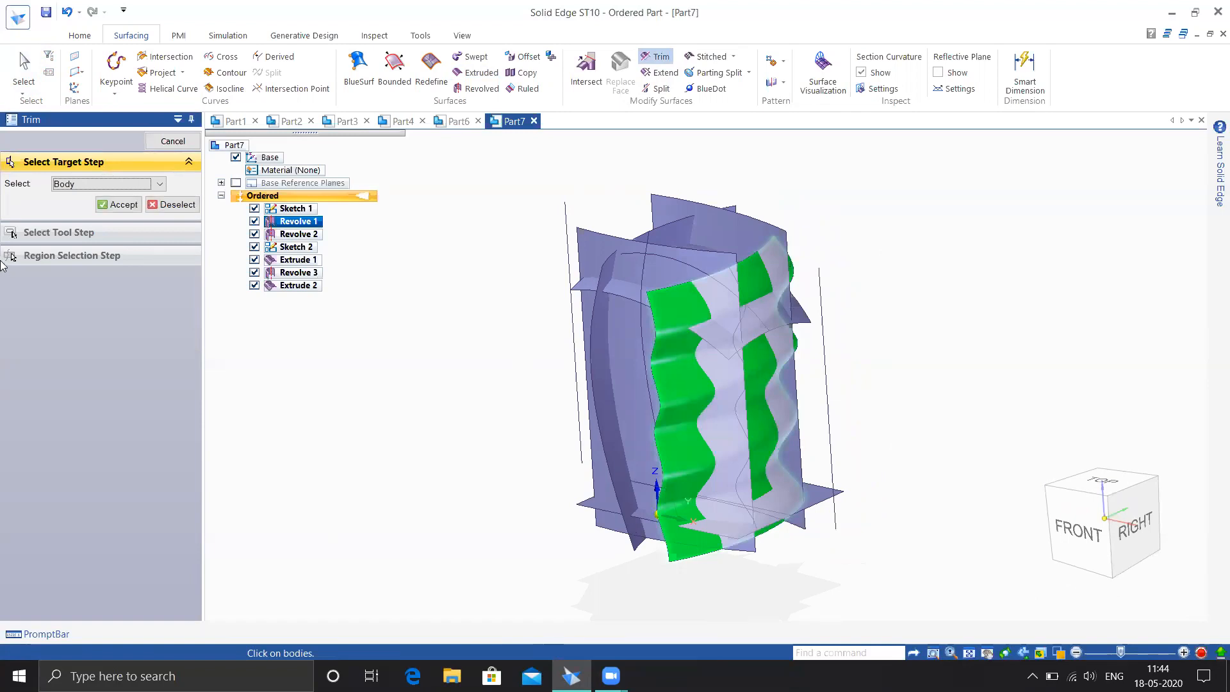
click(108, 205)
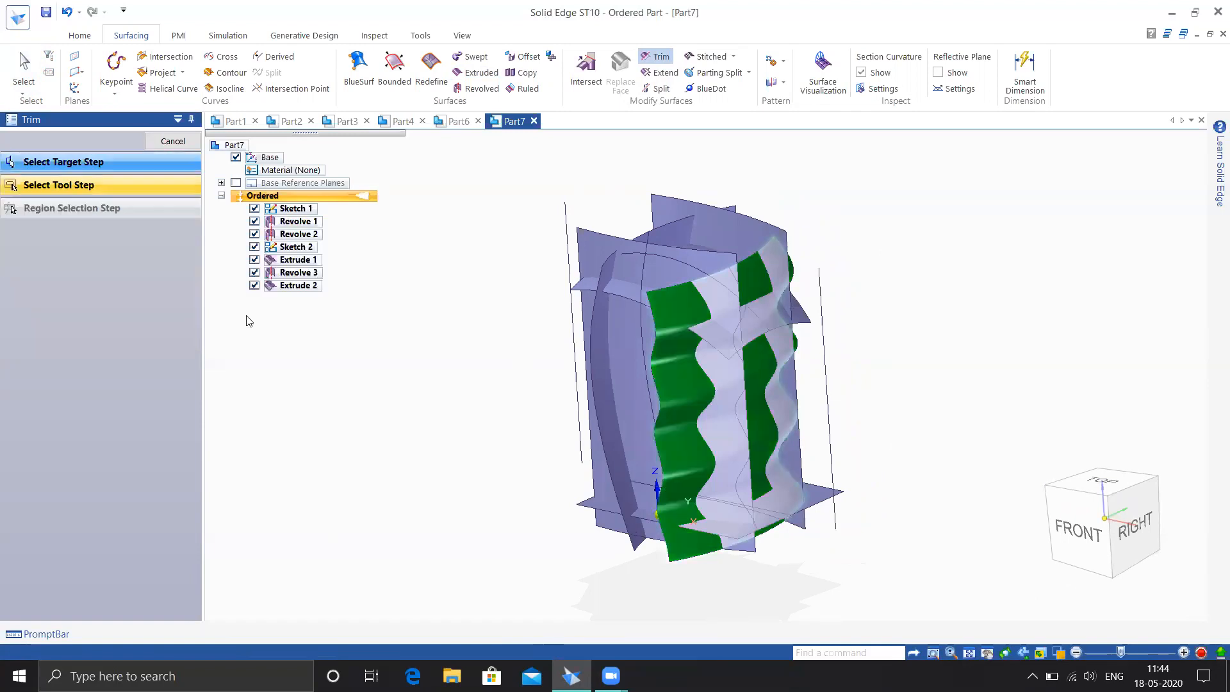
click(677, 270)
click(744, 236)
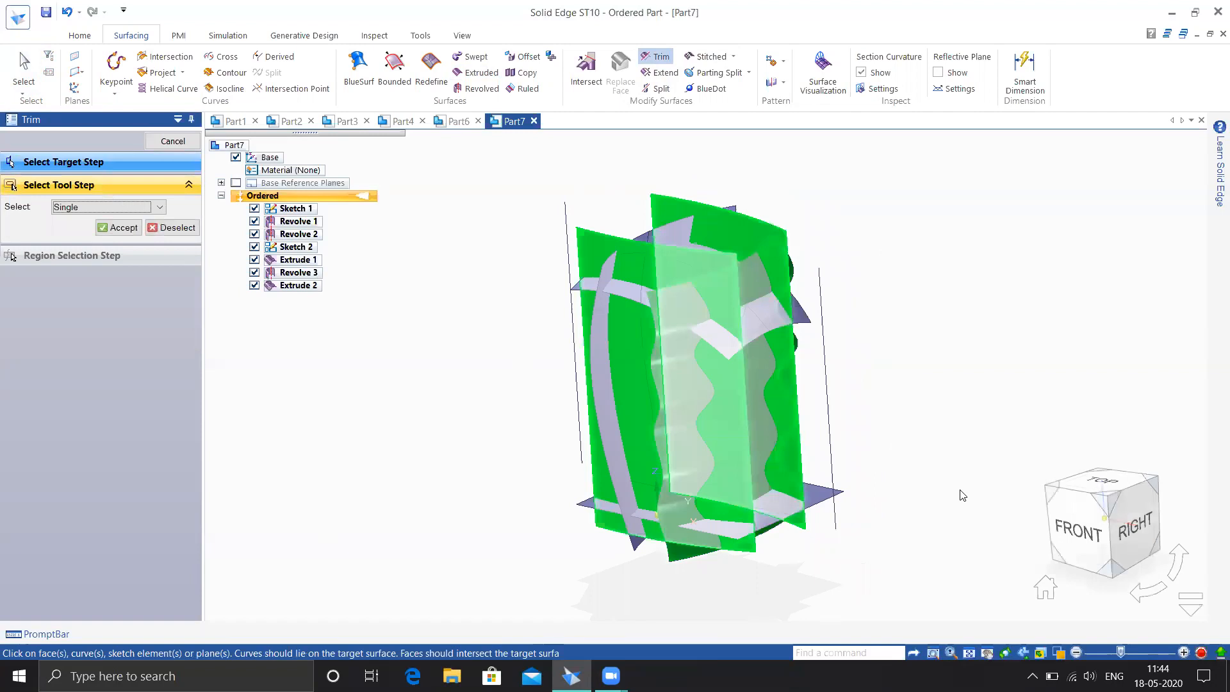
click(124, 228)
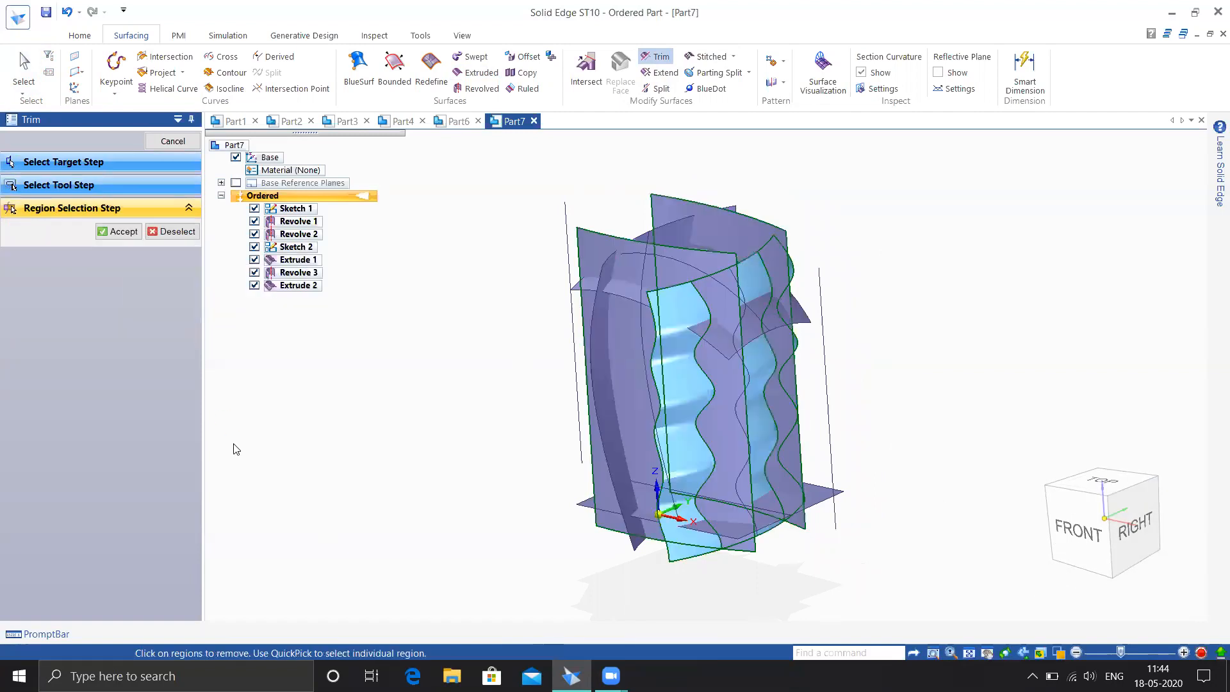
- Remove the wavy surface's regions outside the two extruded surfaces and finish the trim
middle_drag(494, 468, 398, 439)
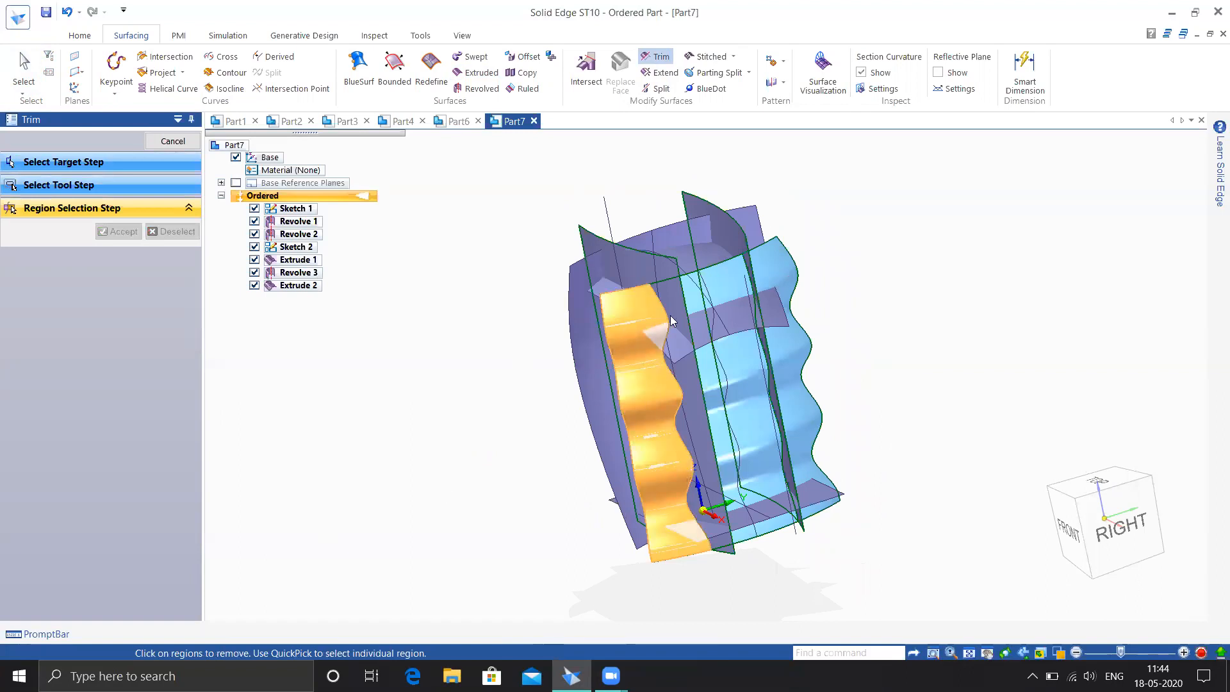
middle_drag(875, 505, 804, 439)
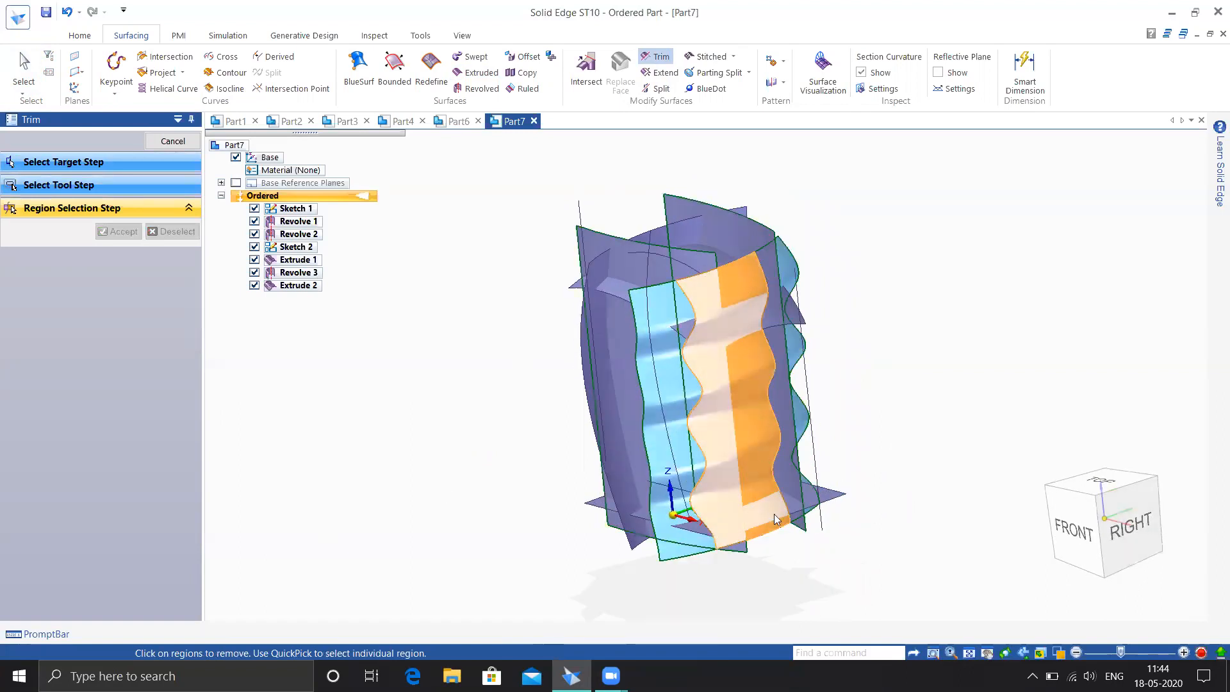
click(655, 306)
middle_drag(890, 352, 773, 270)
middle_drag(853, 376, 961, 385)
click(118, 232)
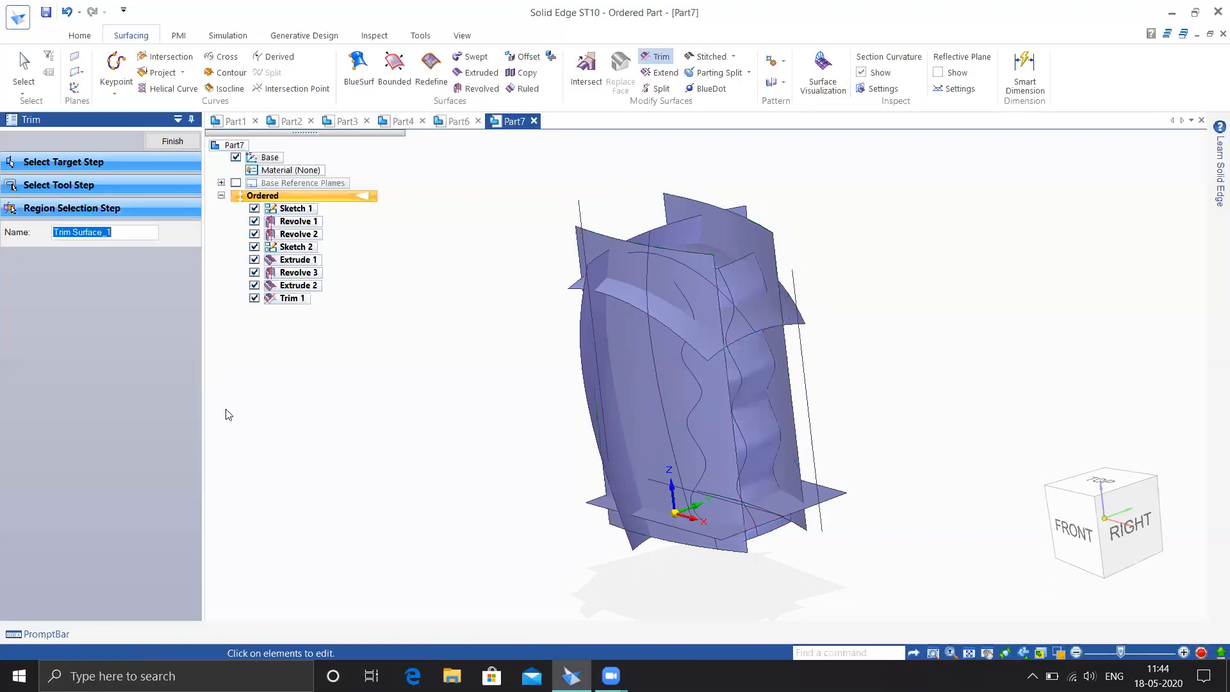
middle_drag(418, 462, 439, 451)
click(169, 141)
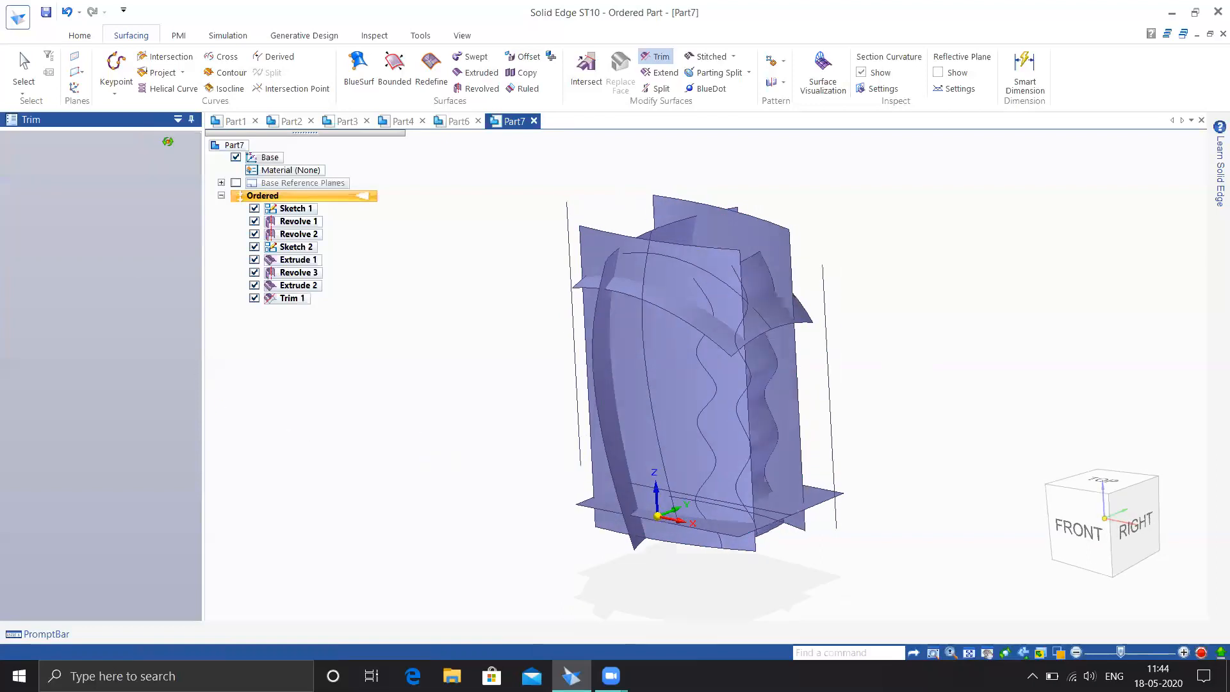
- Set up another trim with the smooth revolved surface as the target and both extruded arc surfaces as the trimming tools
middle_drag(512, 435, 530, 352)
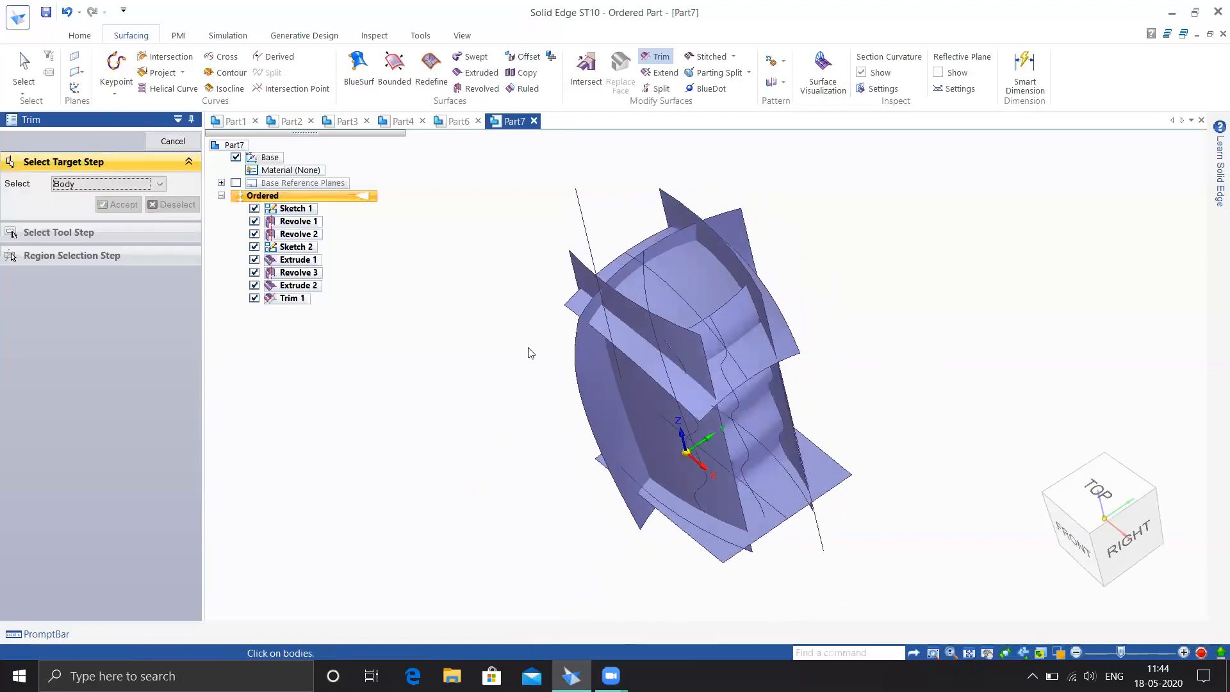
click(732, 225)
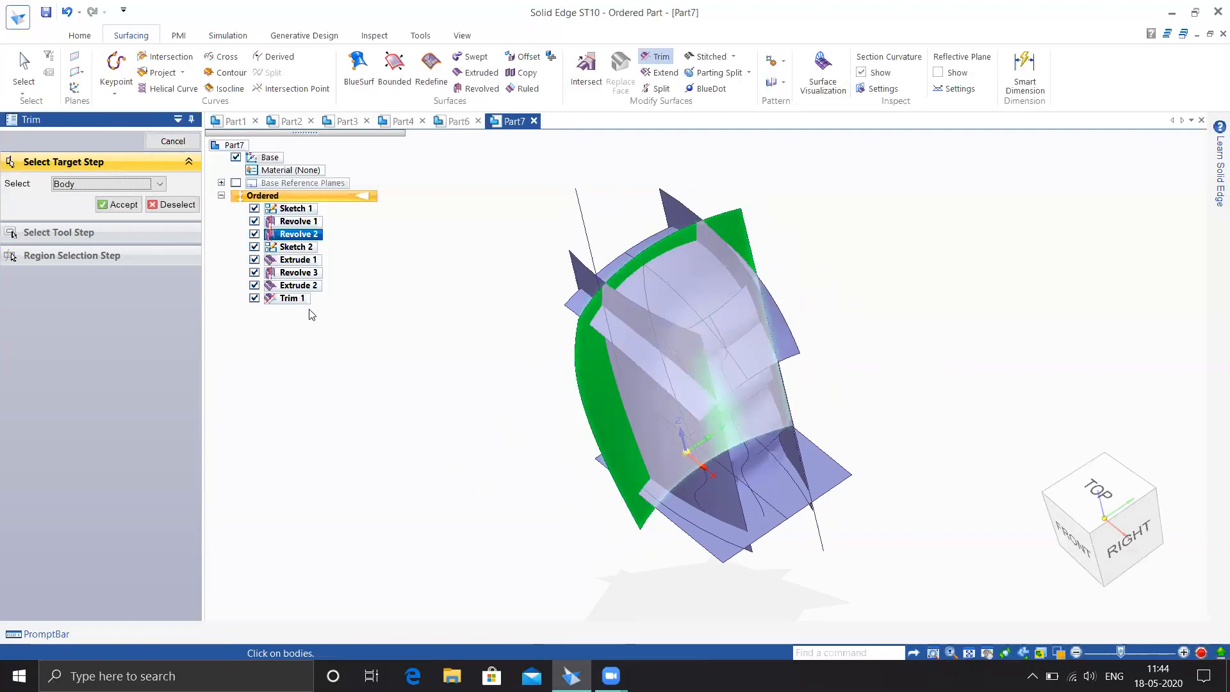
click(119, 204)
middle_drag(363, 440, 431, 384)
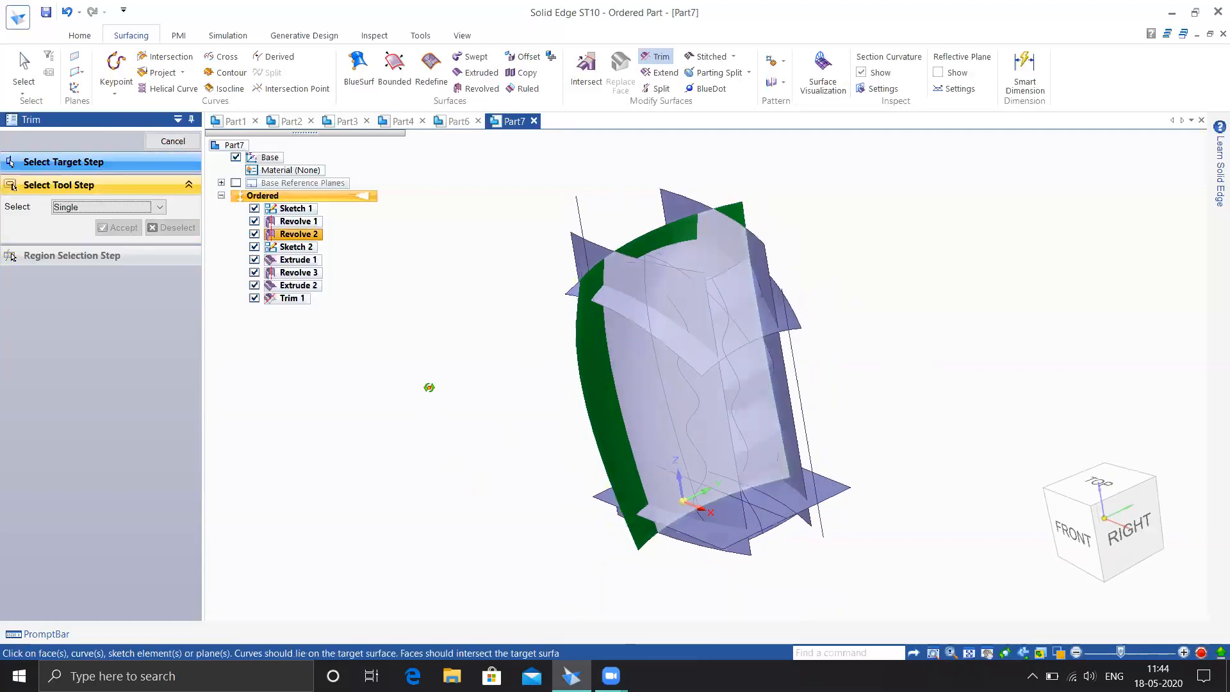
click(631, 352)
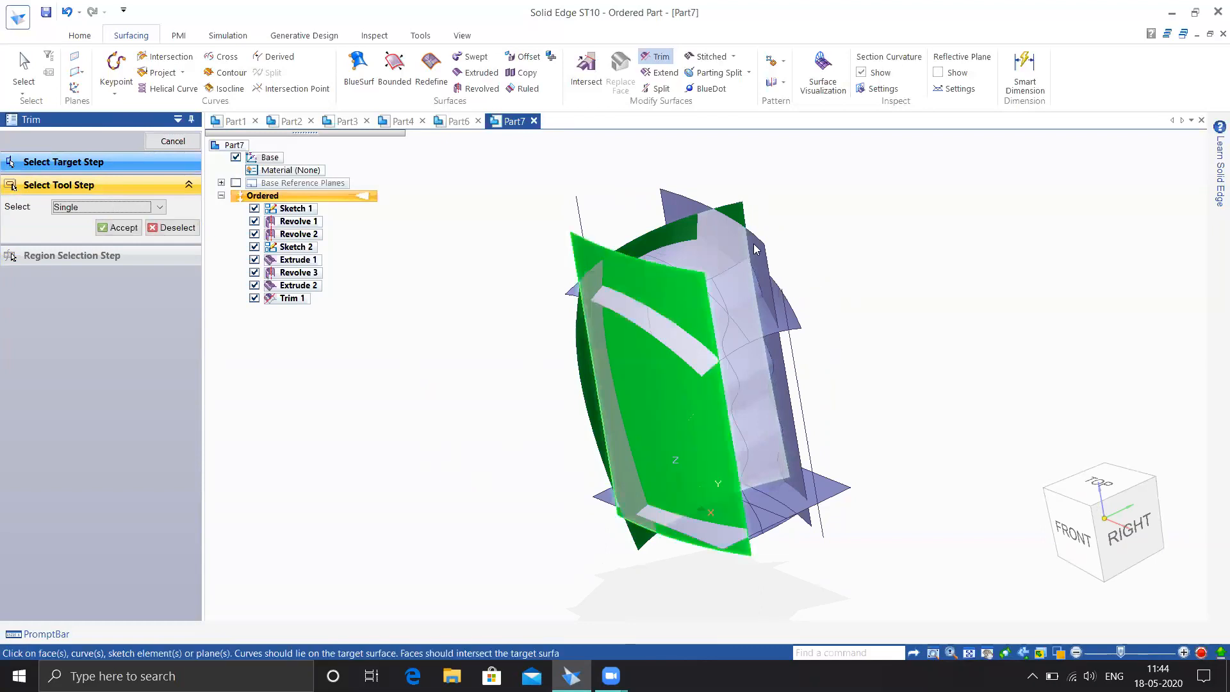
click(734, 238)
click(121, 228)
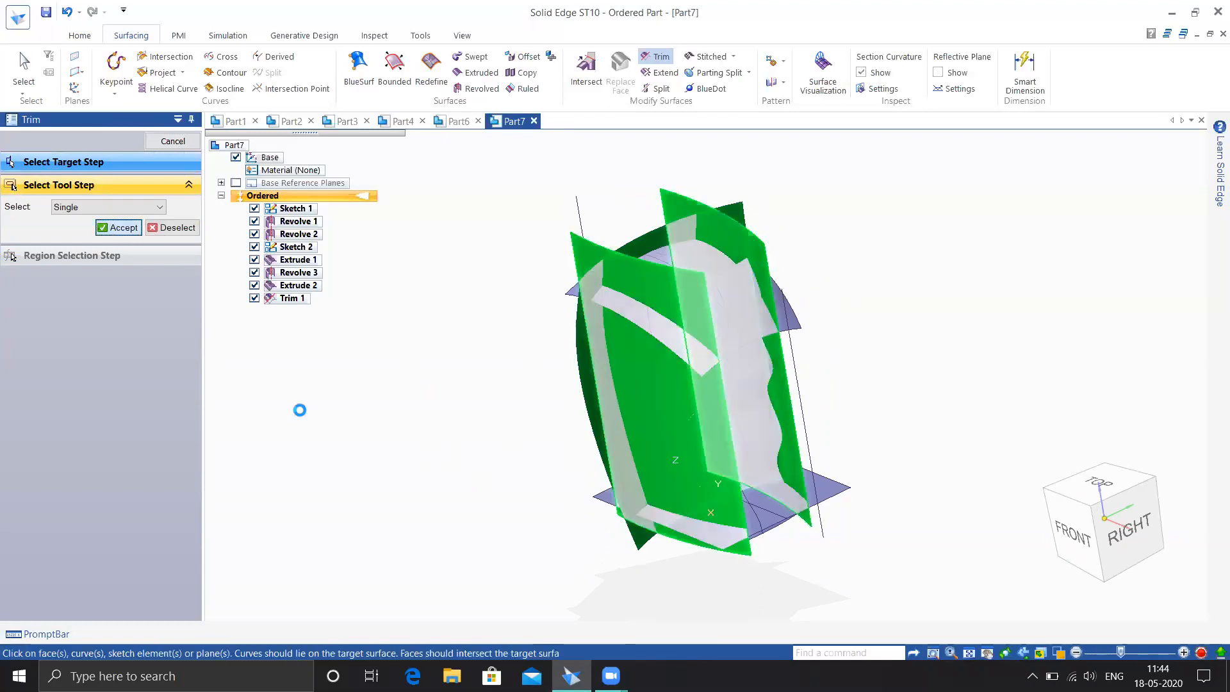
- Remove the smooth revolved surface's regions outside the two extruded arc surfaces and finish the trim
middle_drag(434, 384, 596, 377)
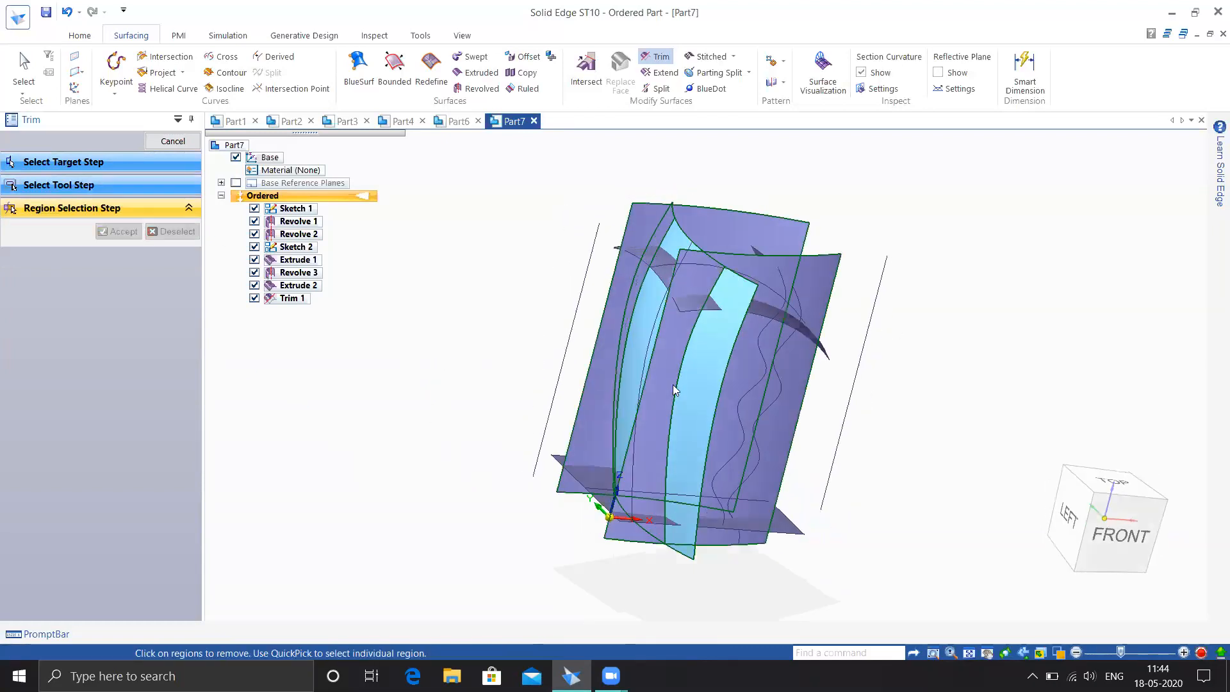
click(675, 407)
middle_drag(822, 395, 903, 449)
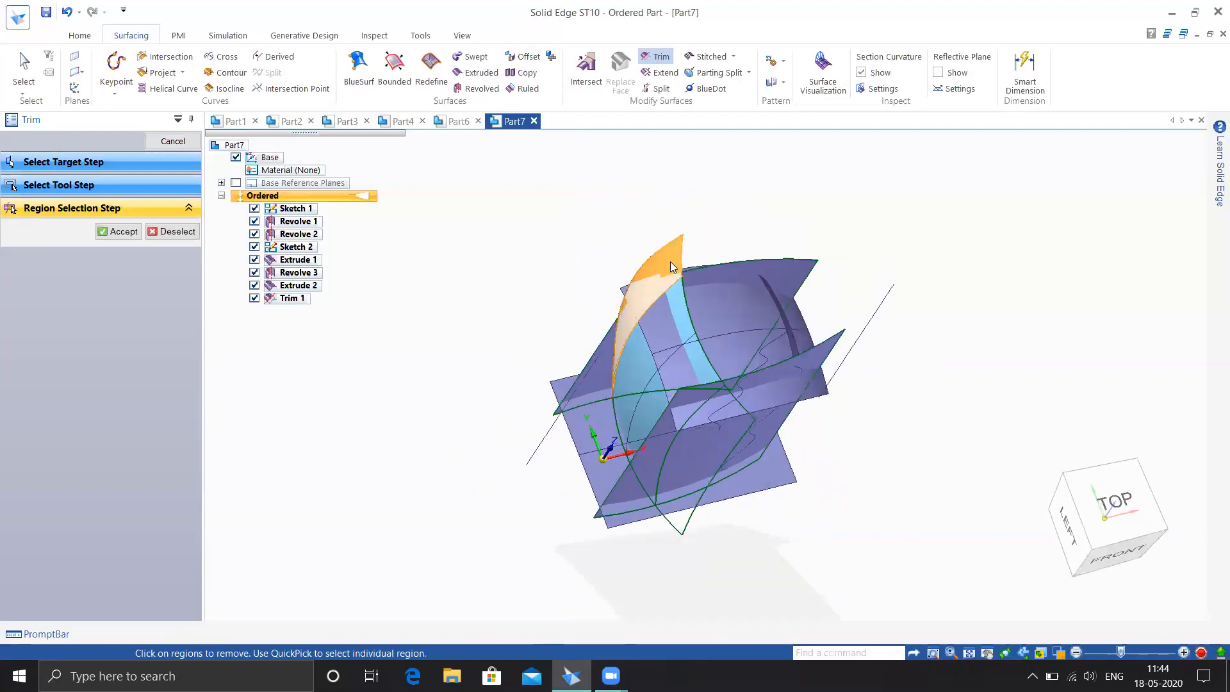
key(ctrl+f)
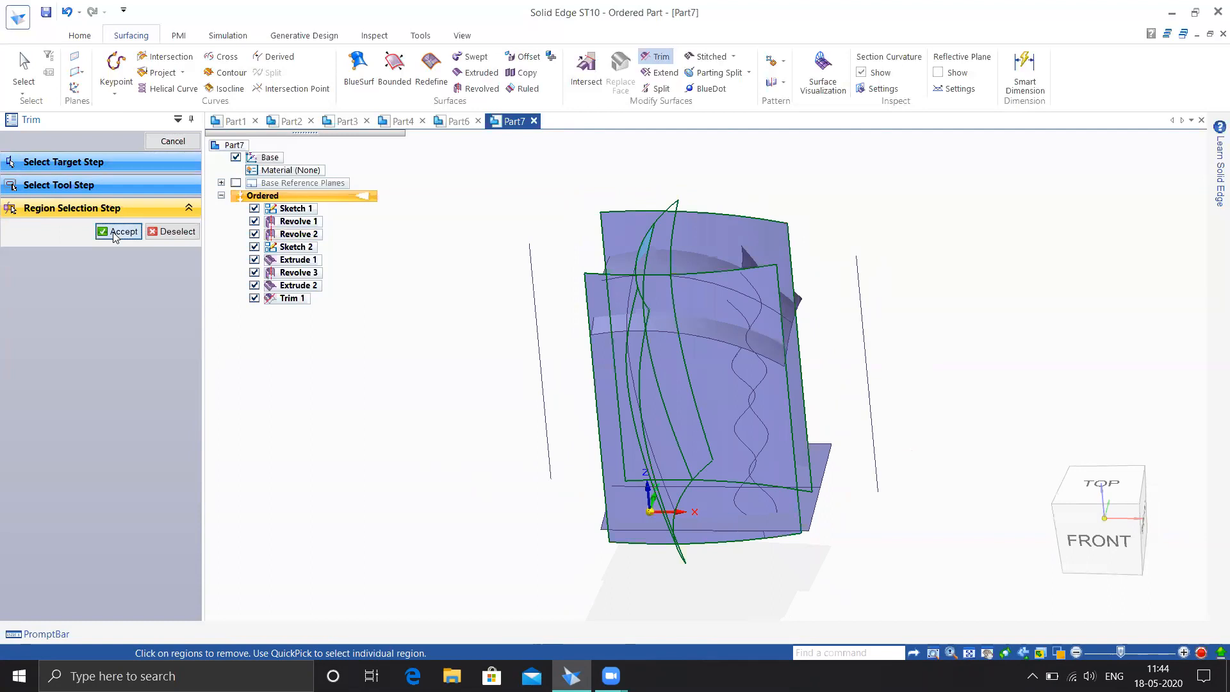
click(116, 234)
click(160, 145)
- Set up a surface trim with both extruded arc surfaces as the target and the domed top surface as the trimming tool
middle_drag(425, 461, 375, 434)
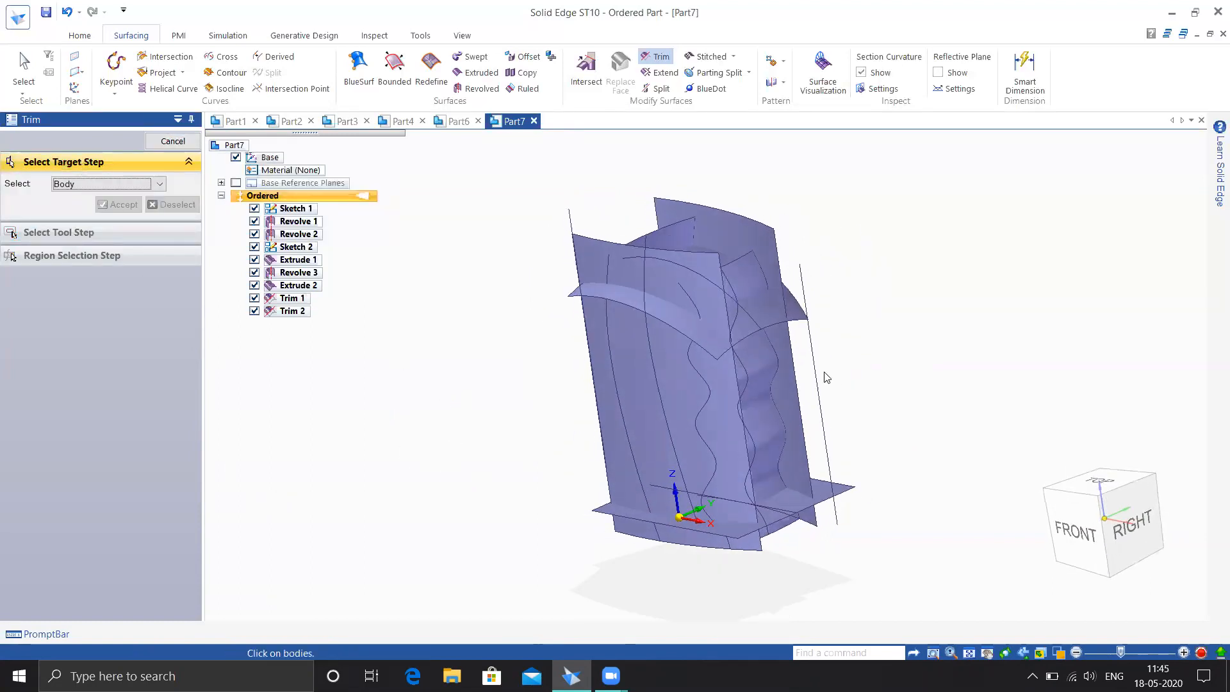
mouse_move(993, 416)
middle_down()
mouse_move(950, 425)
mouse_move(987, 418)
middle_up()
click(659, 374)
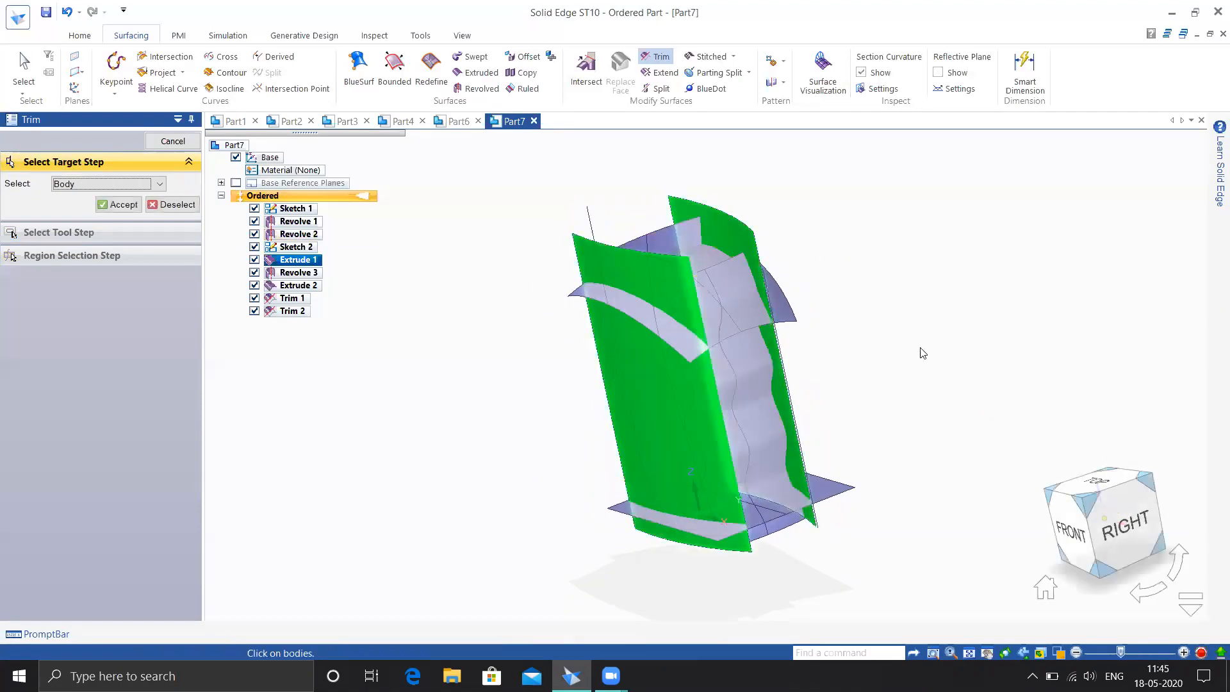
click(118, 206)
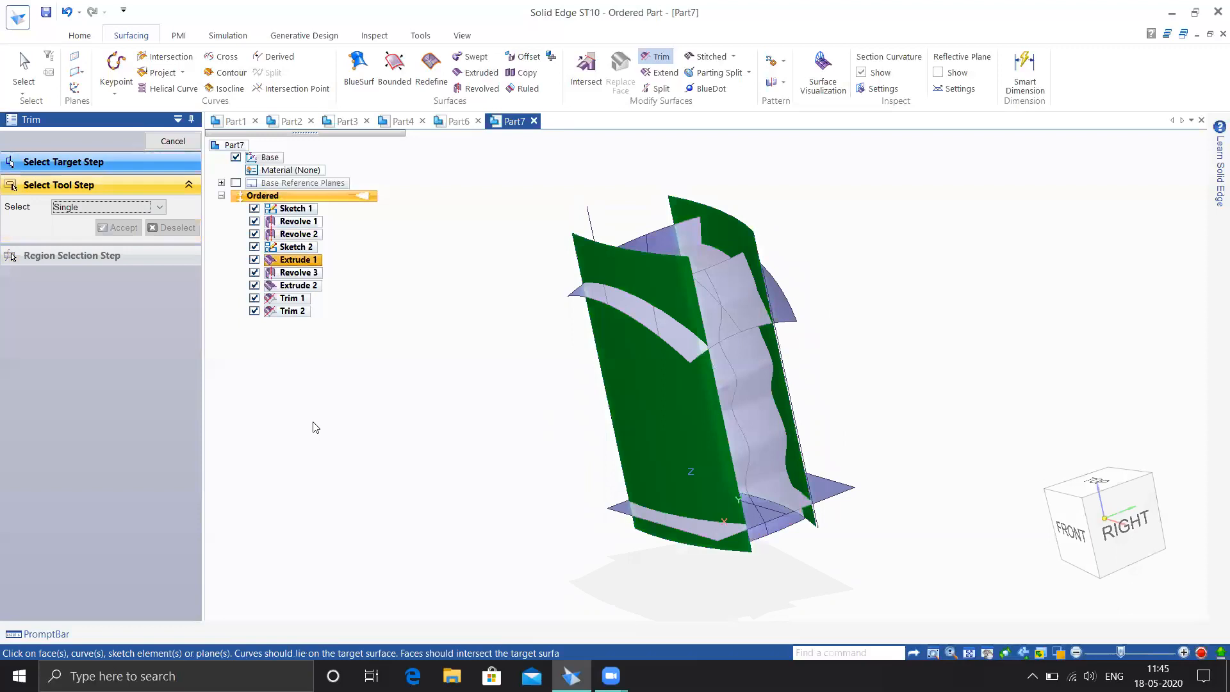
click(642, 314)
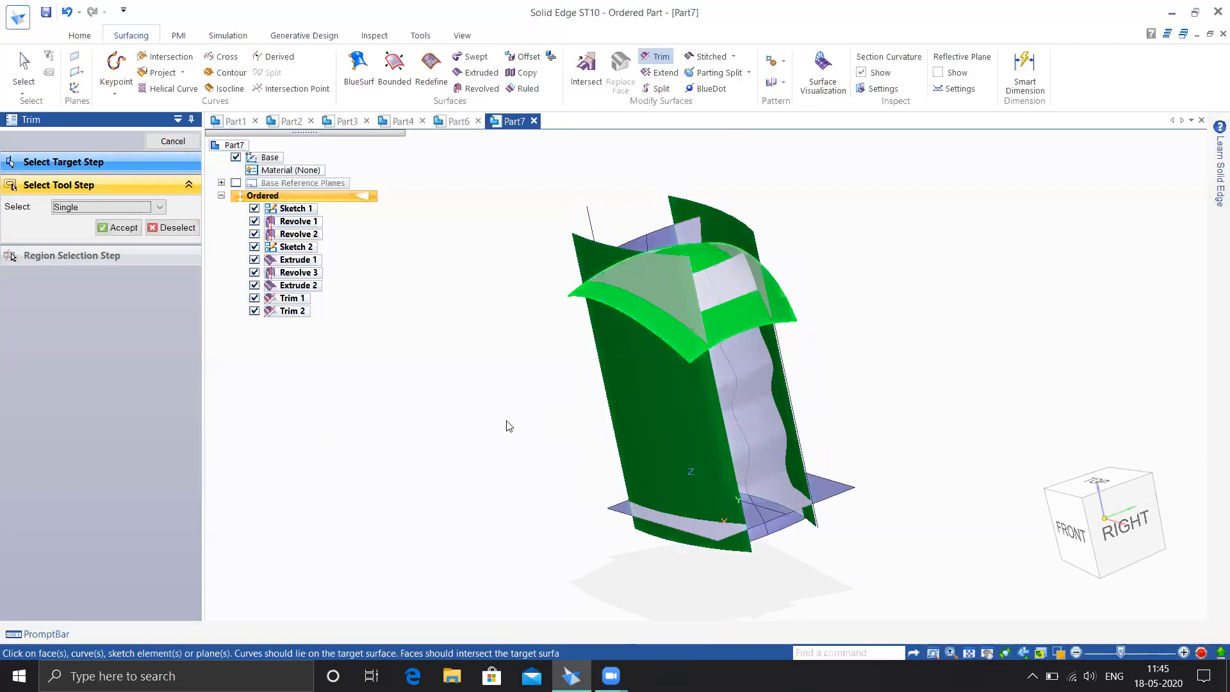
click(108, 230)
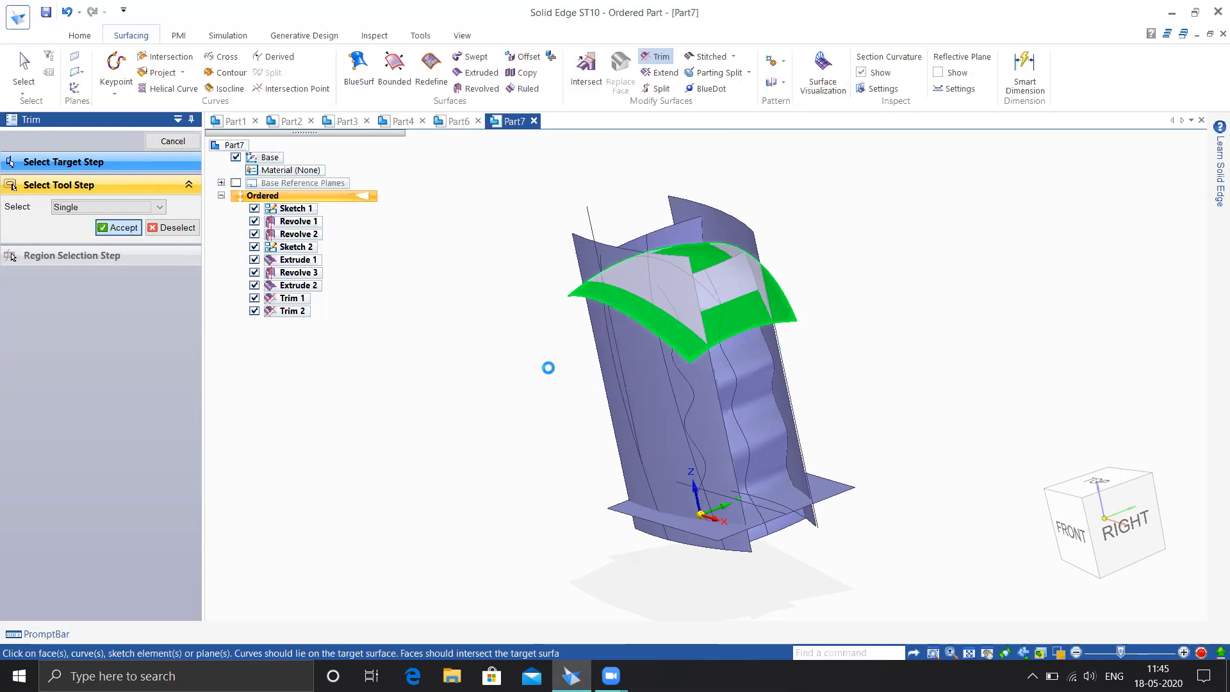
- Remove the portions of both extruded arc surfaces above the domed surface and finish the trim
middle_drag(874, 364, 967, 371)
scroll(796, 384, up, 5)
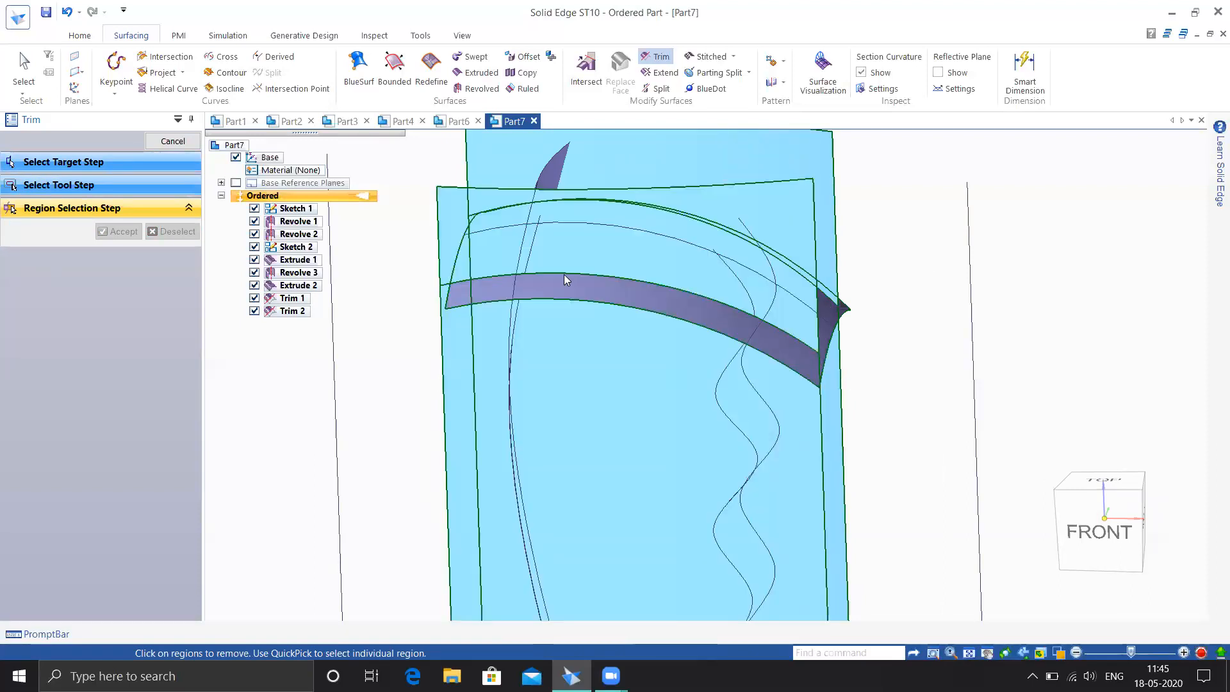
click(475, 237)
middle_drag(910, 307, 820, 321)
click(756, 177)
mouse_move(958, 360)
middle_down()
mouse_move(928, 358)
mouse_move(958, 364)
middle_up()
scroll(955, 371, down, 2)
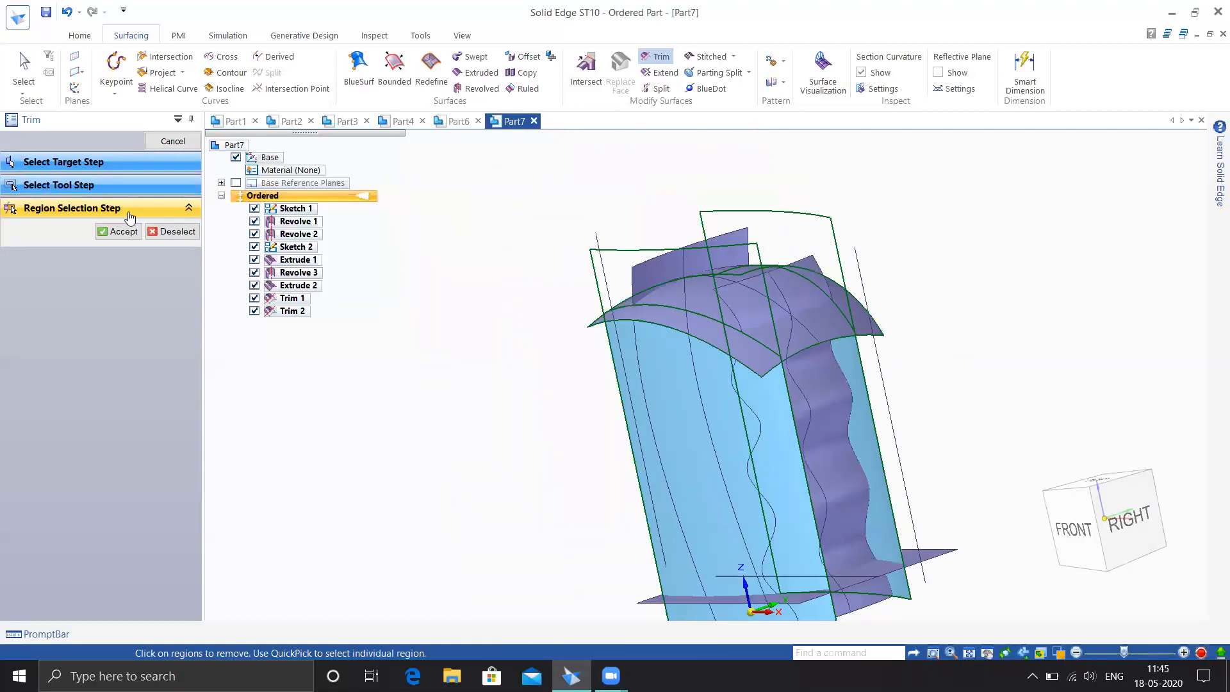
click(121, 234)
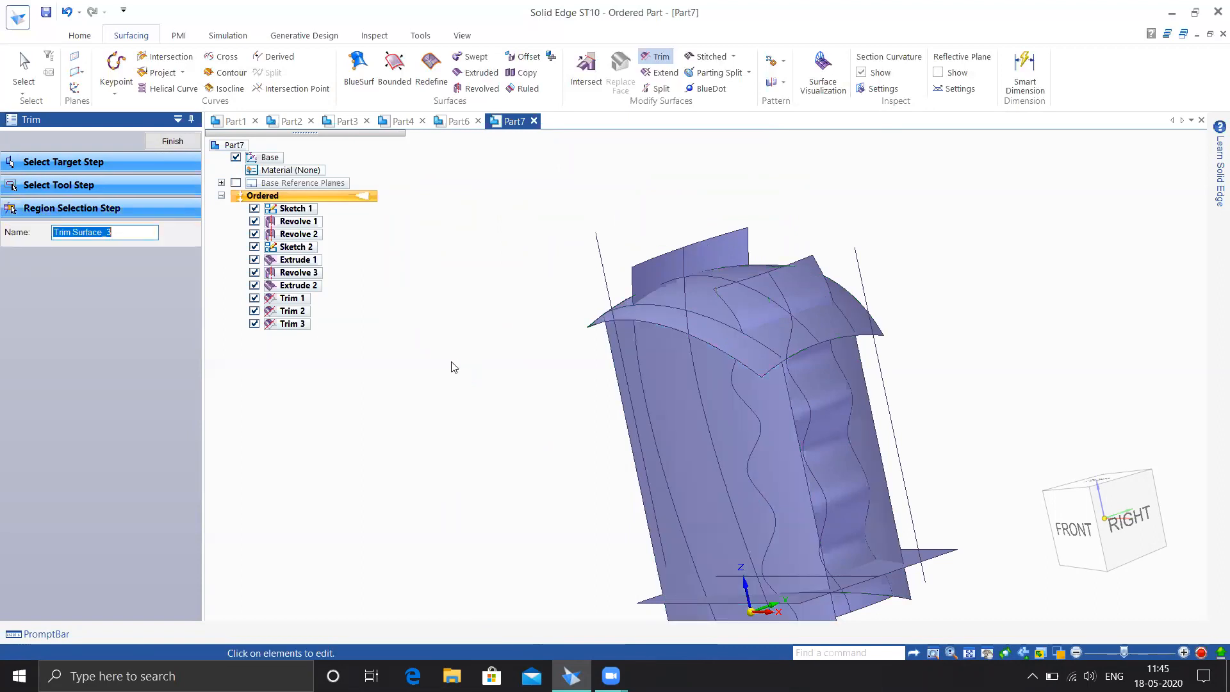
click(173, 144)
- Set up a trim with both extruded arc surfaces as the target and the wavy revolved surface as the trimming tool
shift+middle_drag(490, 542, 662, 426)
click(740, 388)
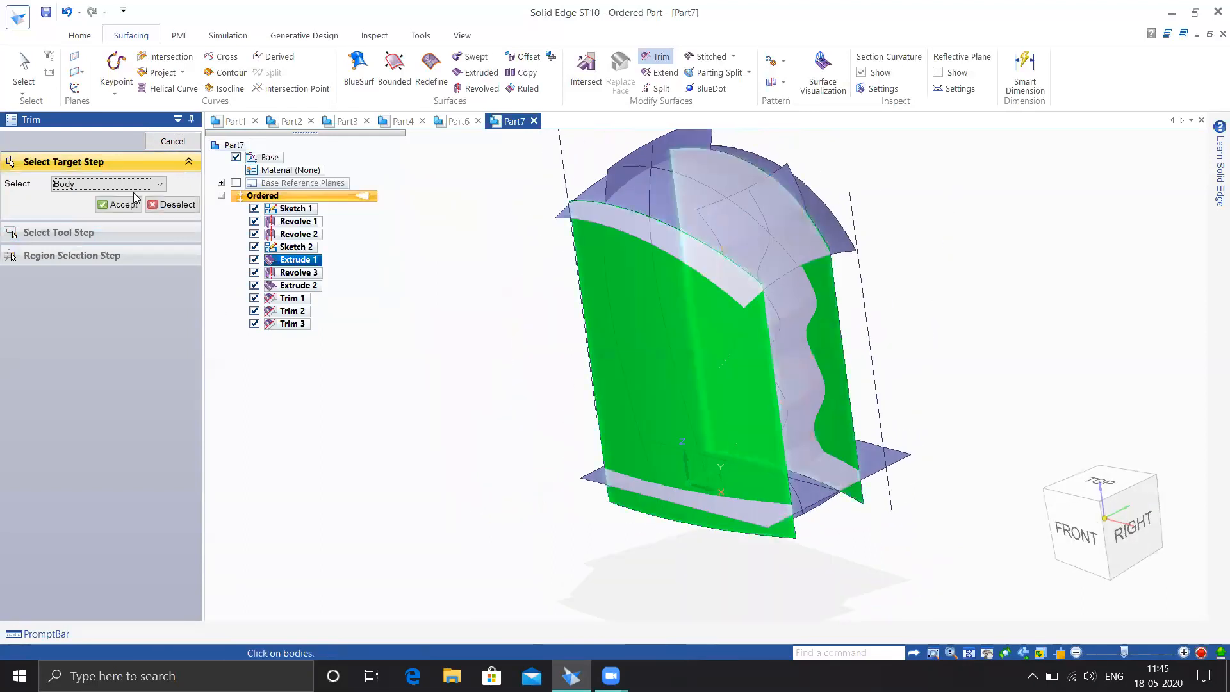
click(124, 205)
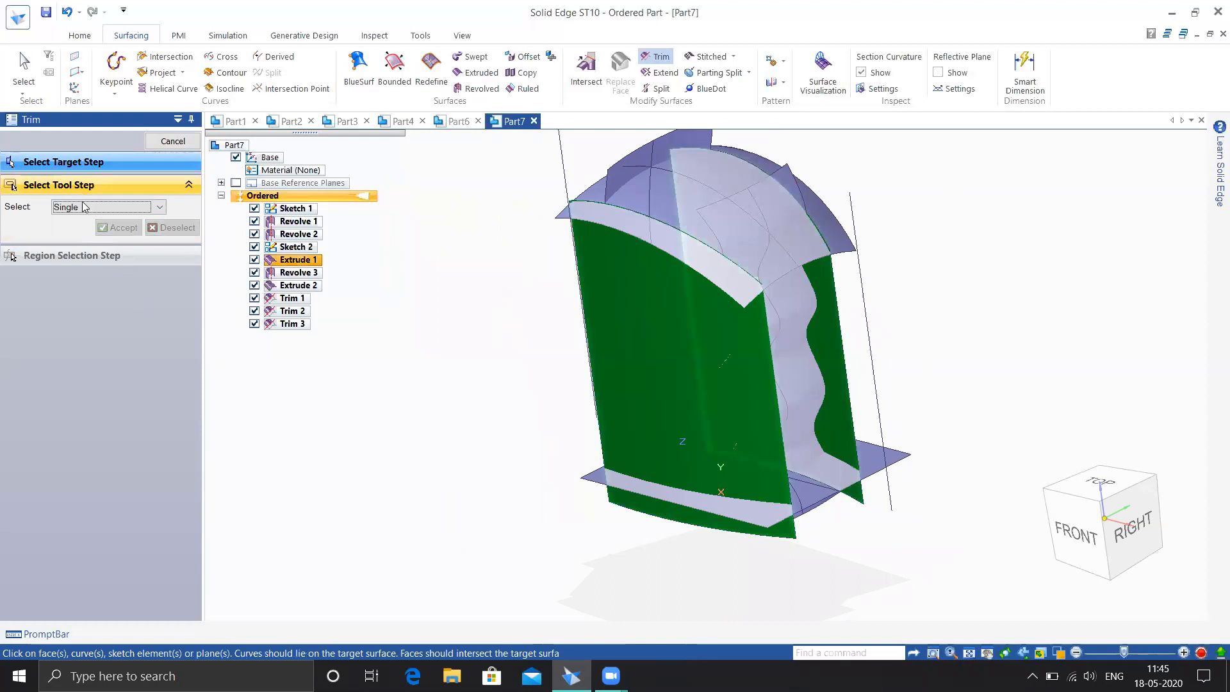
click(787, 318)
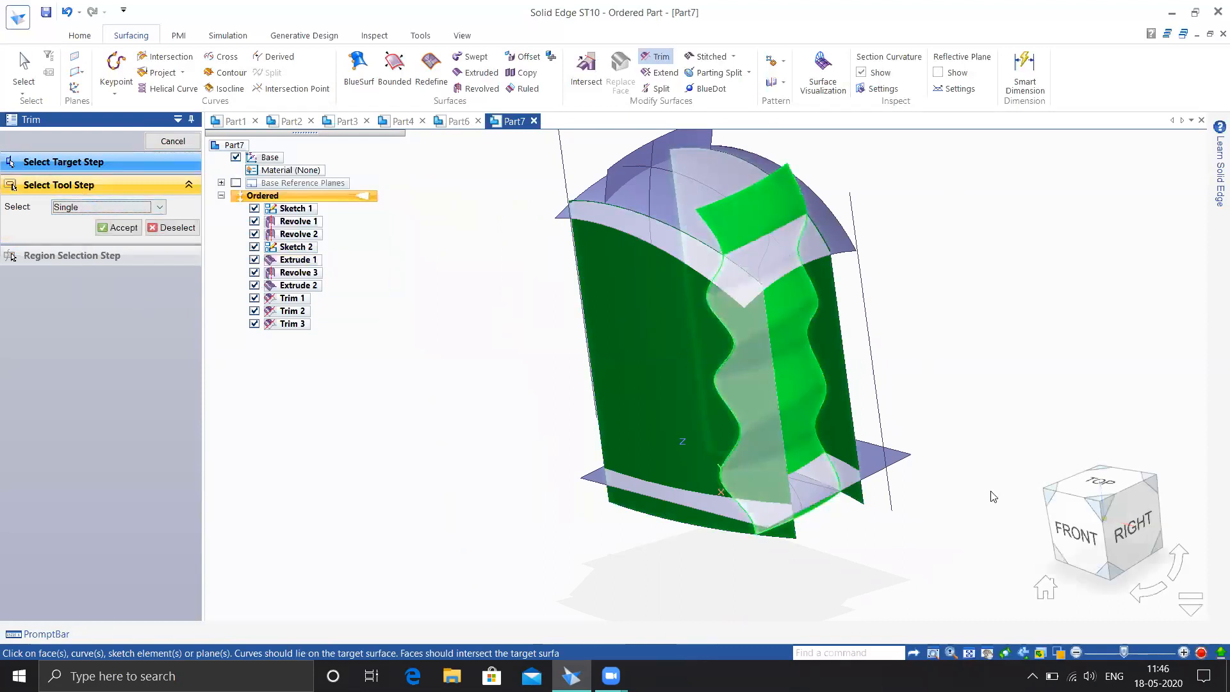
click(121, 228)
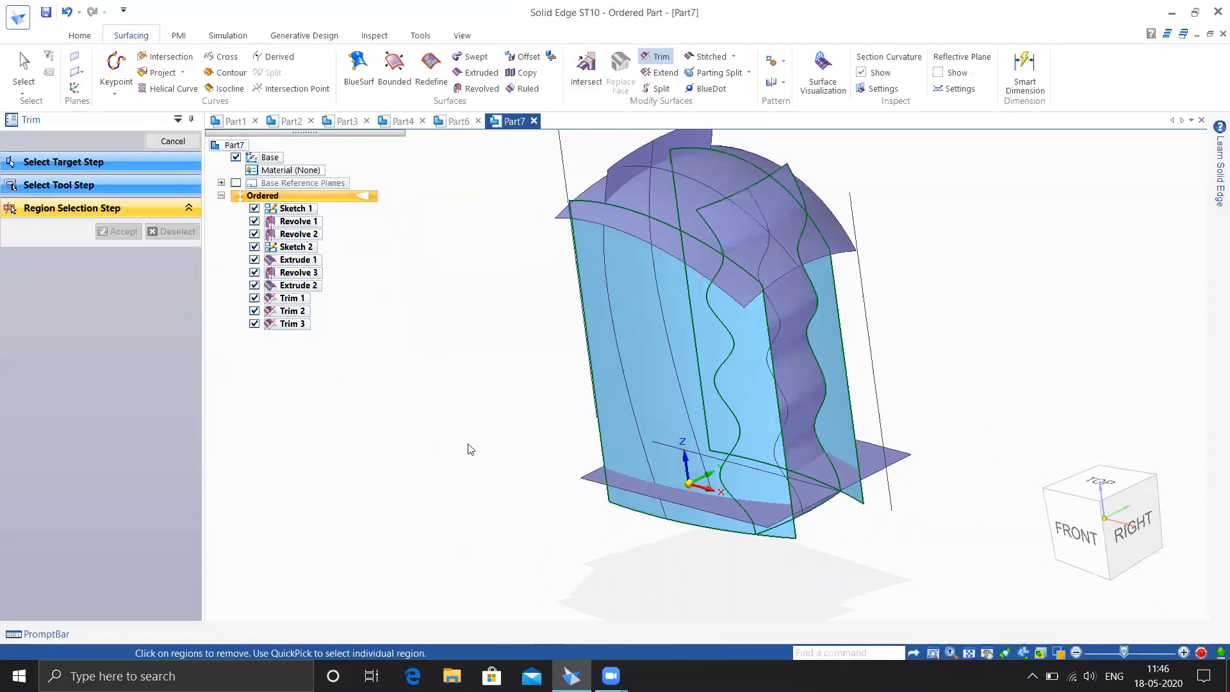
- Remove the regions of both extruded arc surfaces beyond the outer side of the wavy surface and finish the trim
click(758, 368)
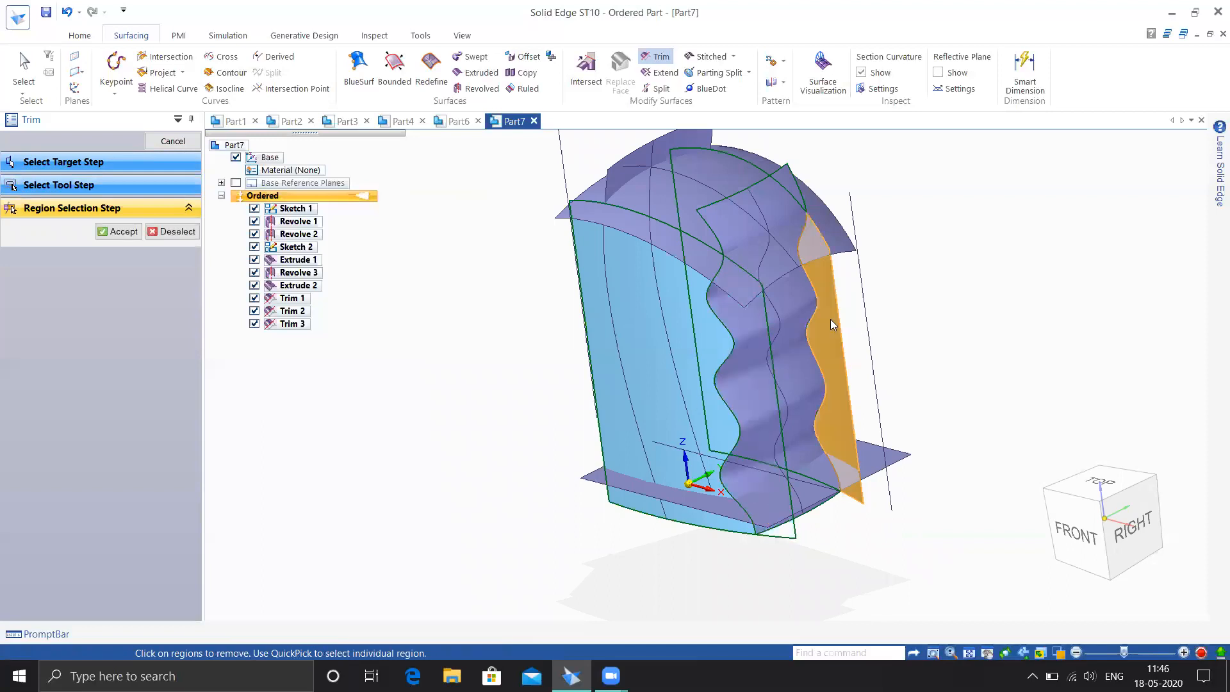
click(119, 232)
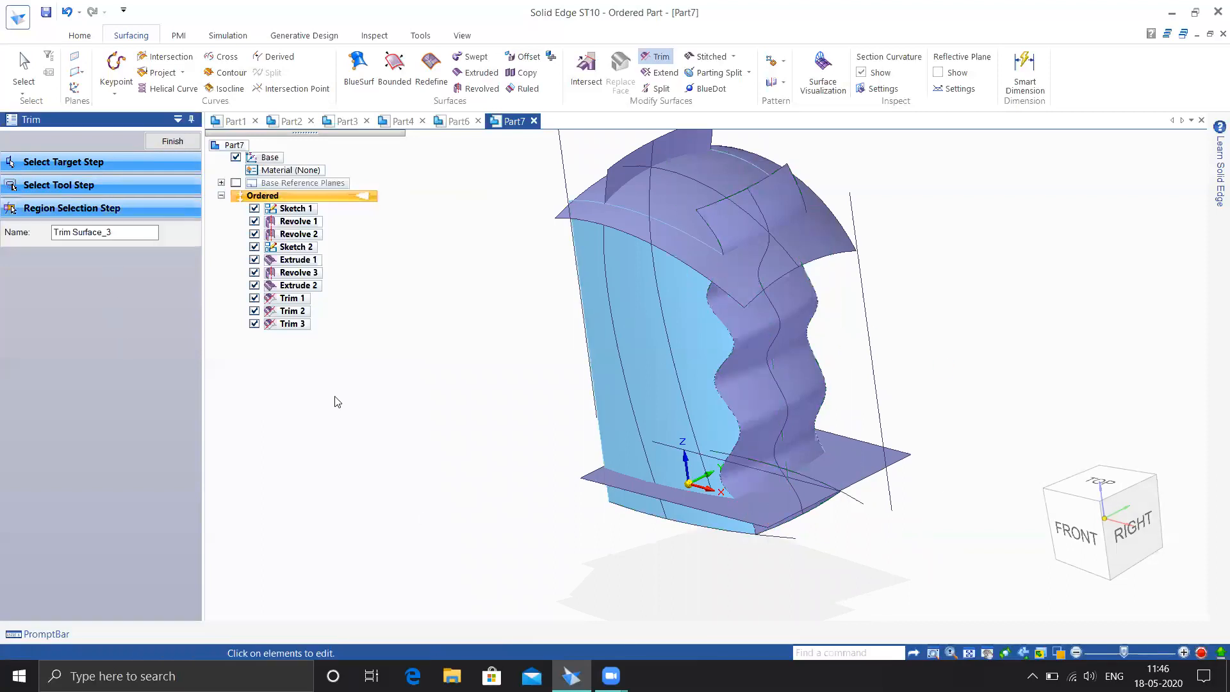
middle_drag(516, 372, 596, 390)
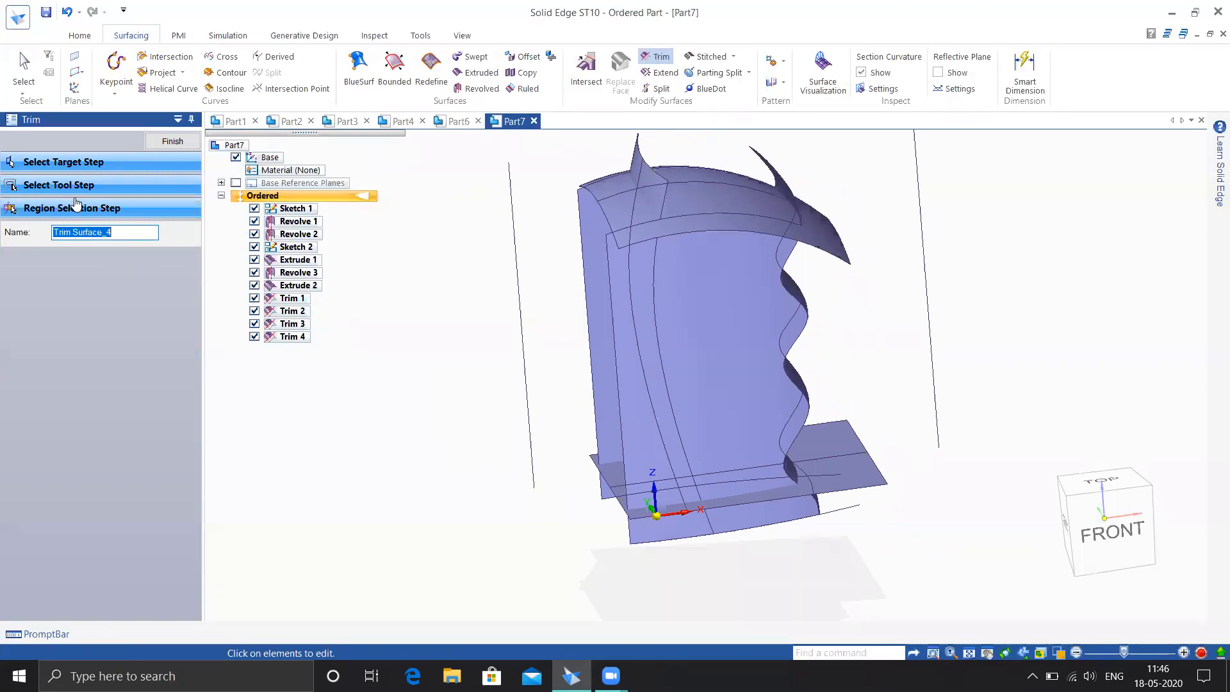
click(148, 143)
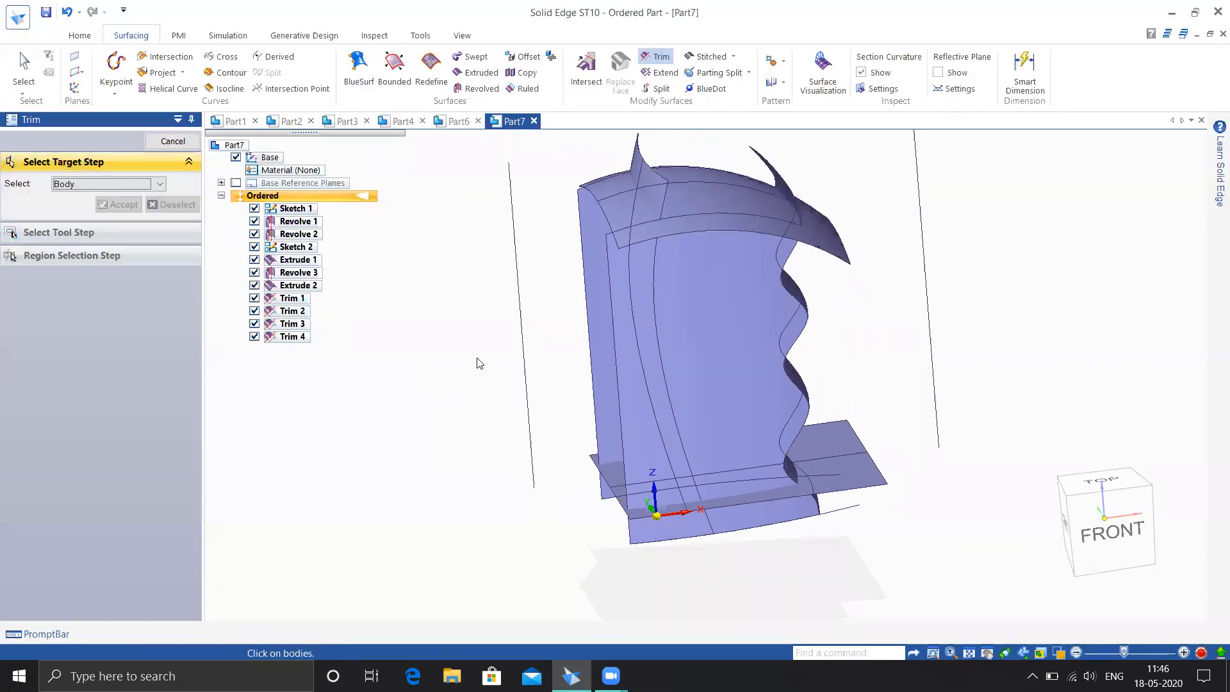
- Set up a trim with both extruded arc surfaces as the target and the smooth revolved surface as the trimming tool
click(696, 294)
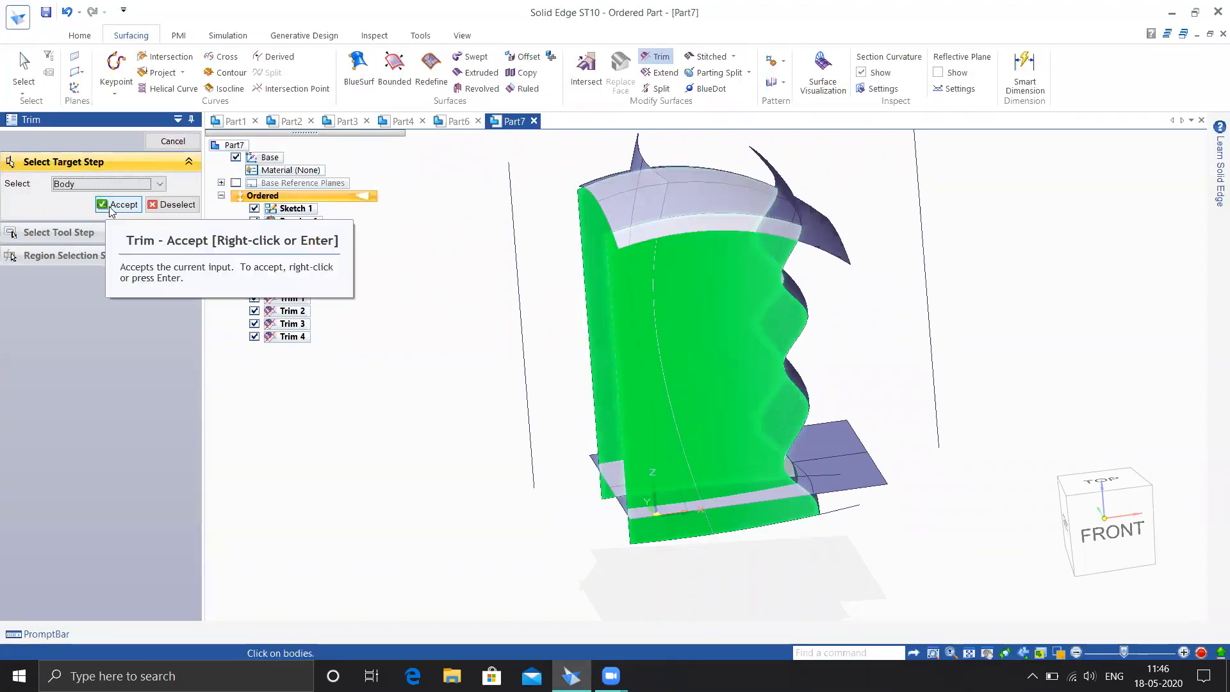
click(117, 204)
middle_drag(528, 358, 576, 335)
click(665, 167)
right_click(363, 426)
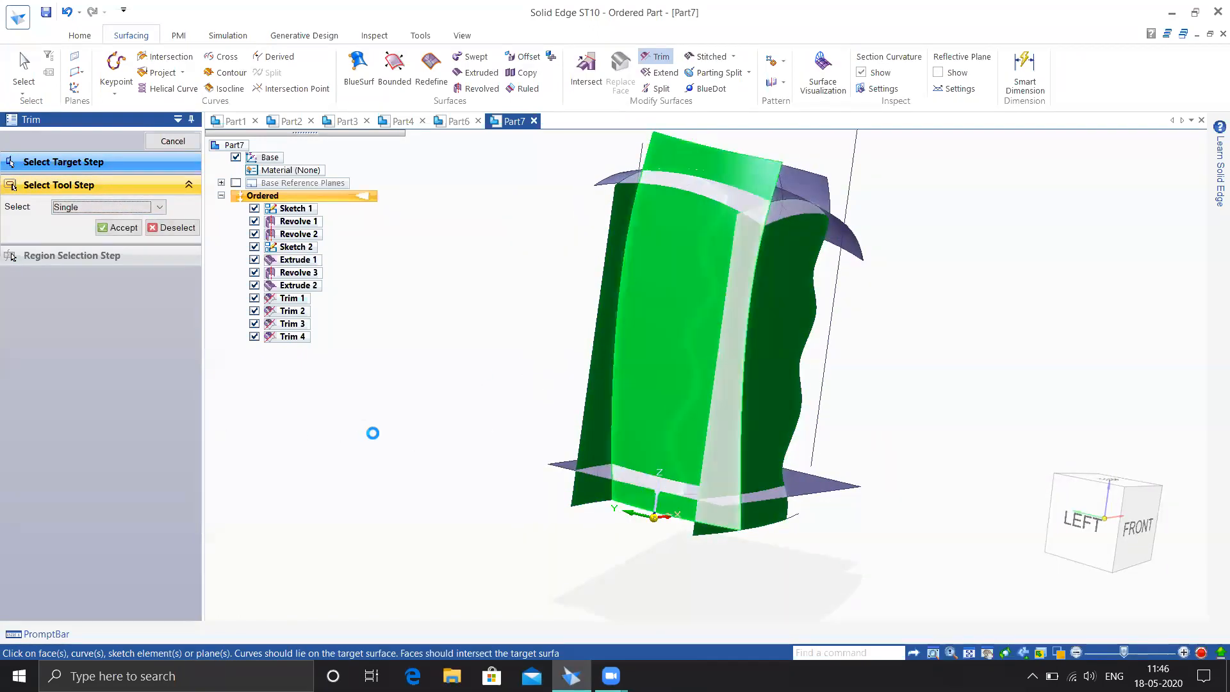
- Remove the regions of both extruded arc surfaces outside the smooth revolved surface, finish the trim and exit the command
middle_drag(506, 431, 460, 430)
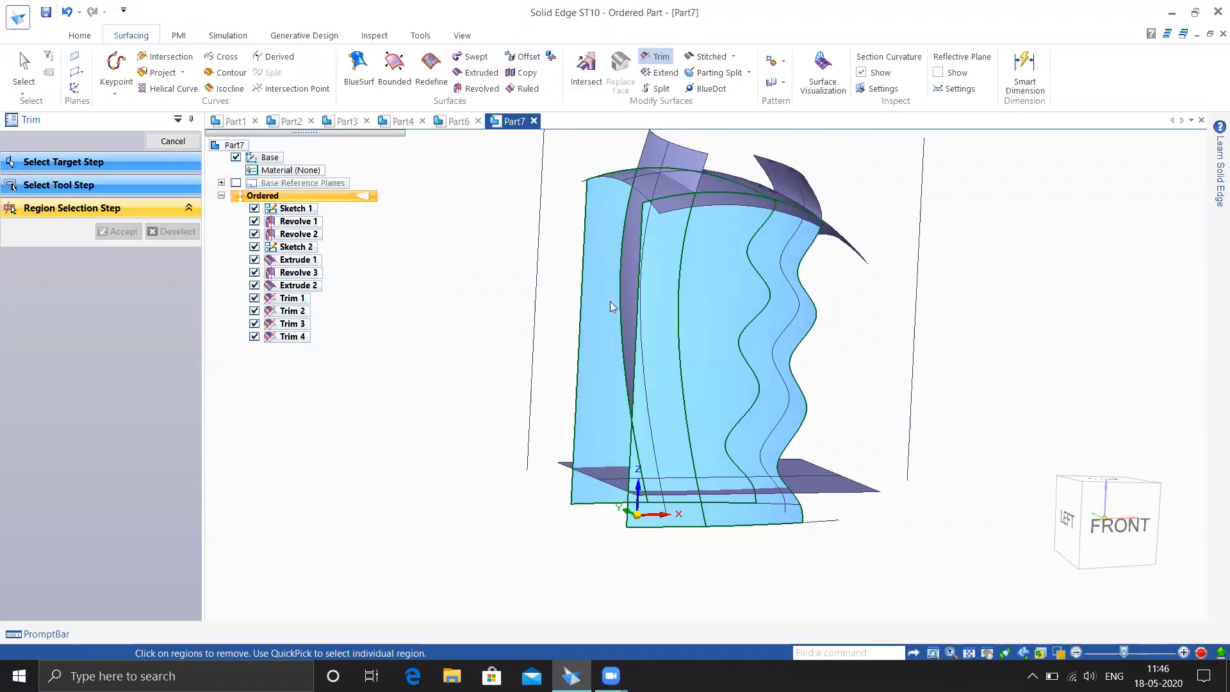
click(611, 259)
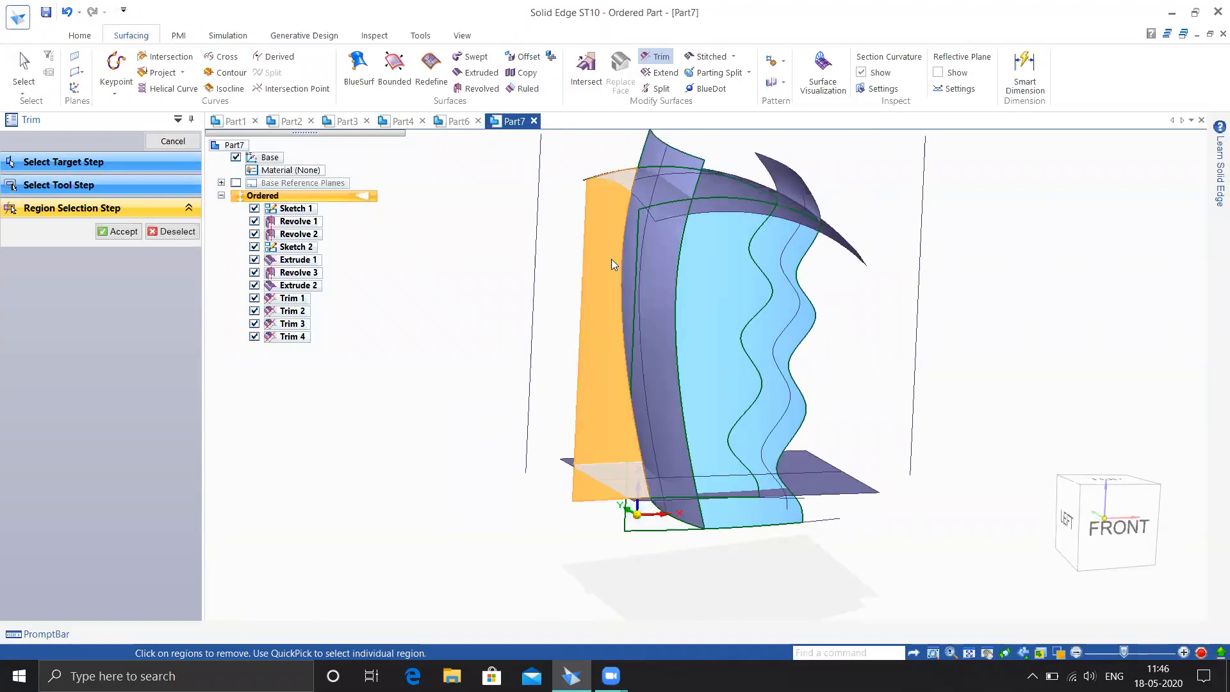
click(123, 233)
middle_drag(546, 412, 395, 376)
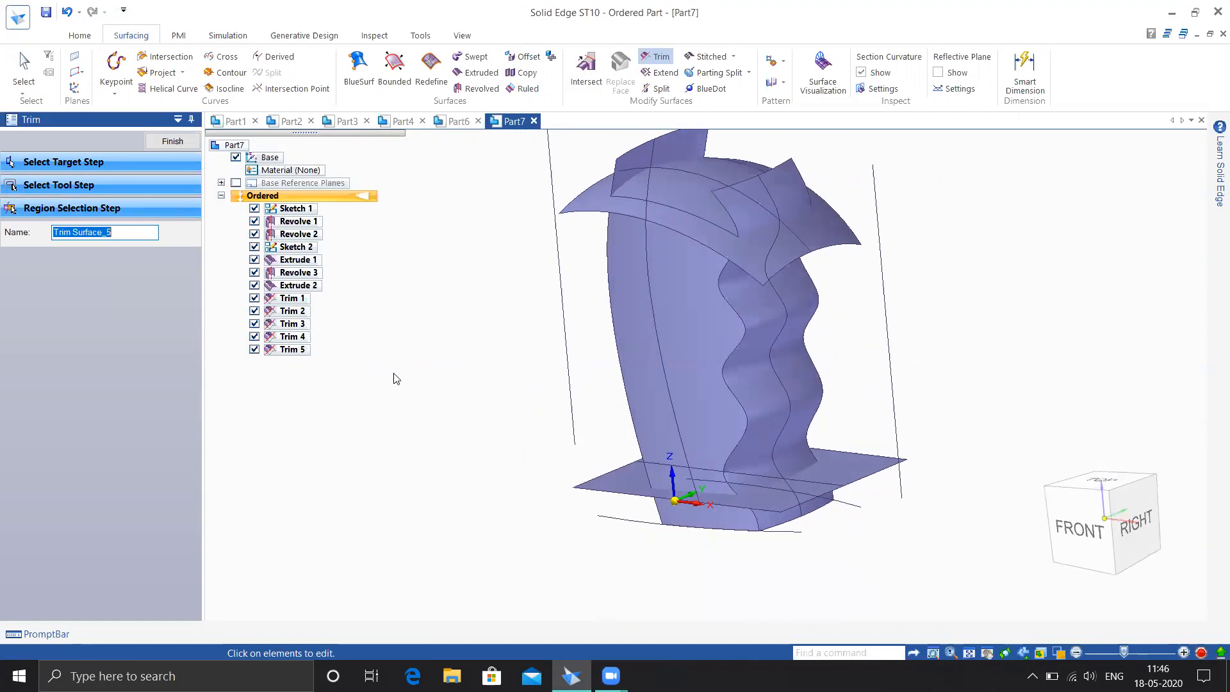
click(189, 145)
key(Escape)
- Stitch the wavy surface, the smooth revolved surface and both extruded arc surfaces into one surface body
middle_drag(461, 353, 563, 340)
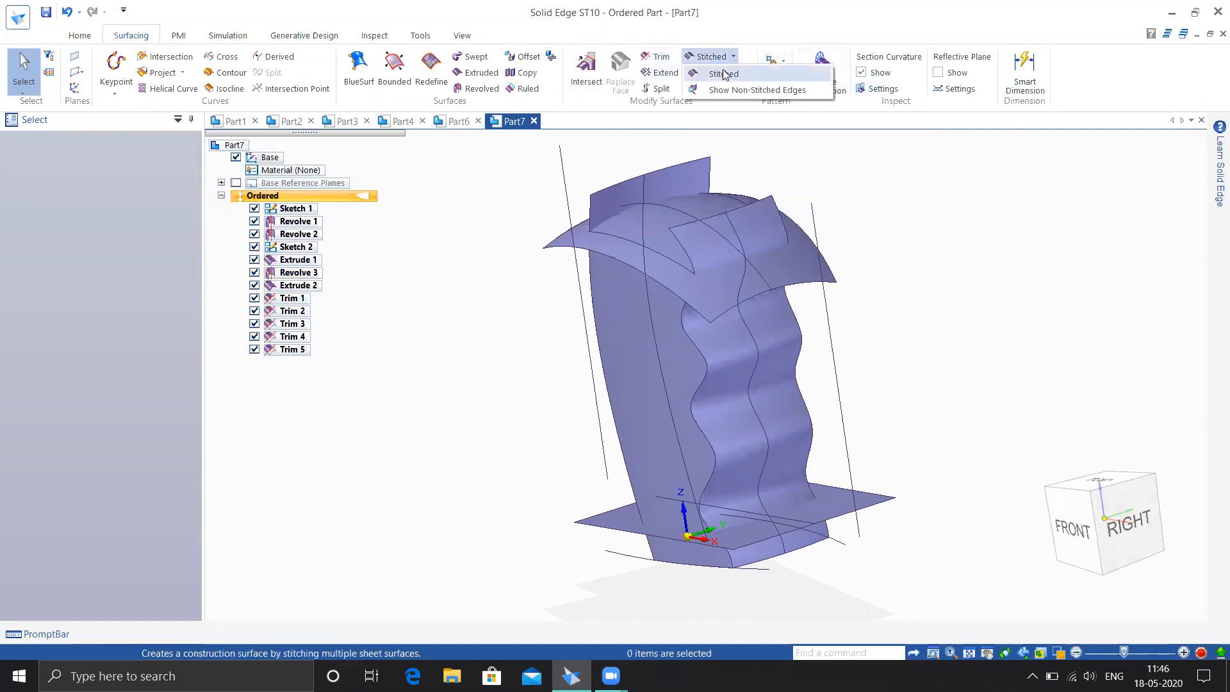
click(708, 56)
click(709, 301)
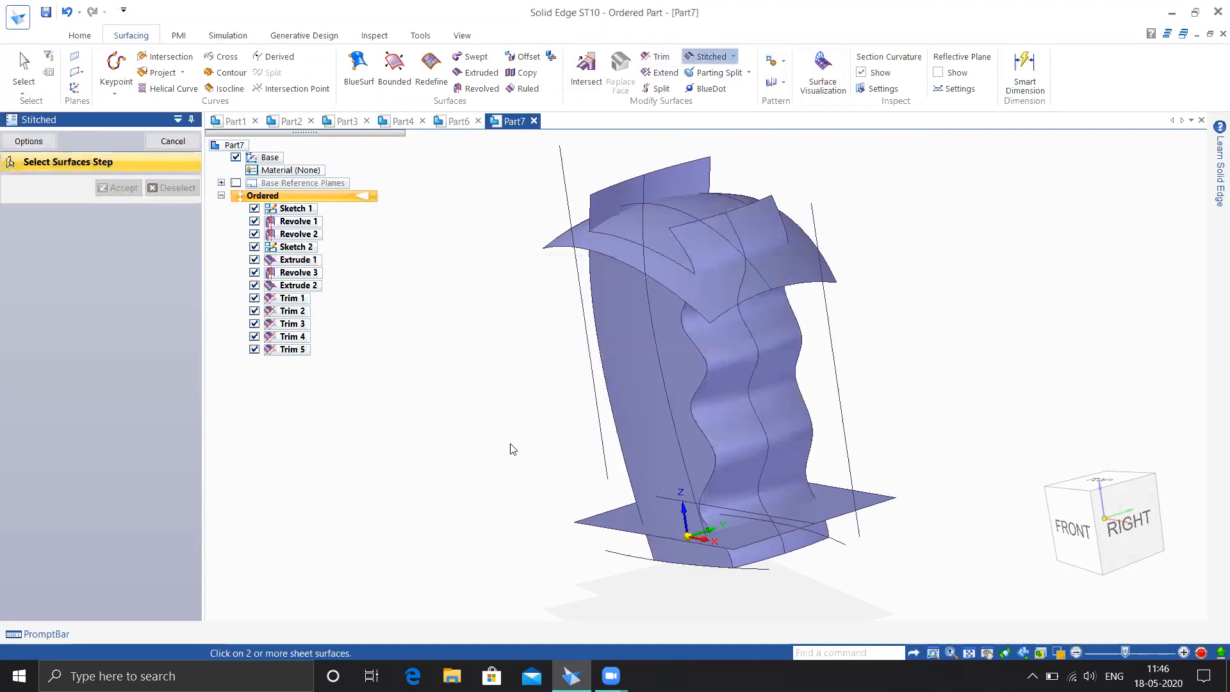
click(735, 348)
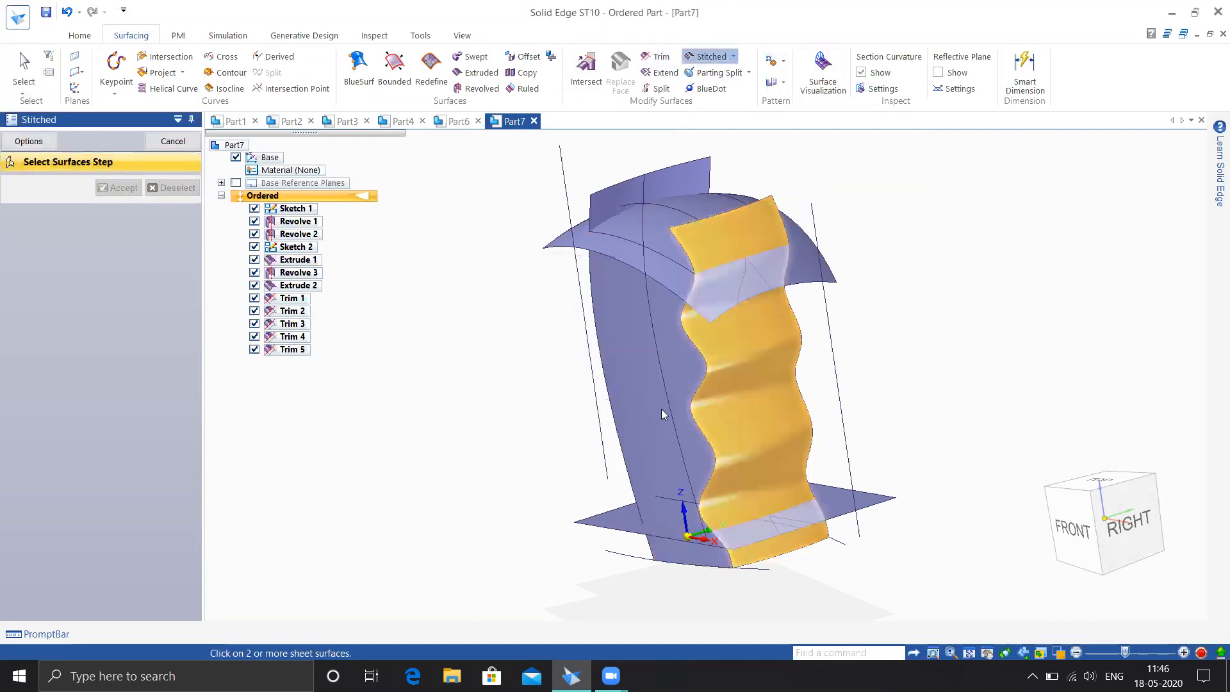
click(671, 354)
middle_drag(542, 395, 574, 417)
click(685, 367)
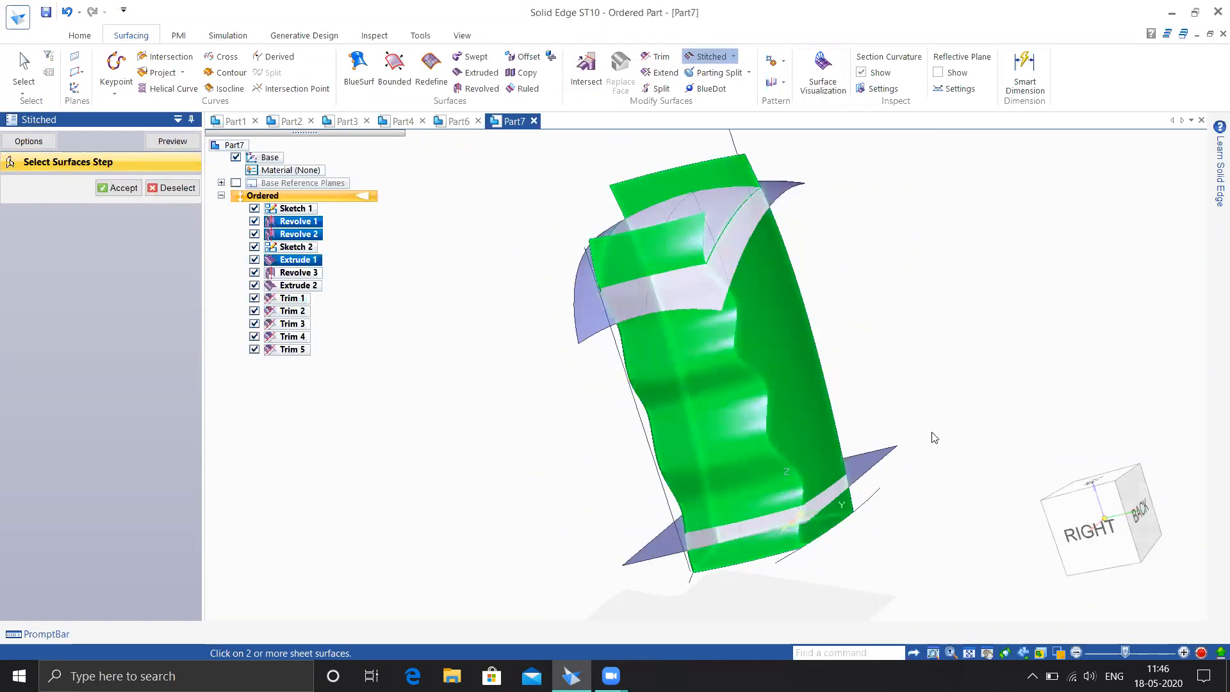
middle_drag(991, 381, 1045, 384)
click(118, 187)
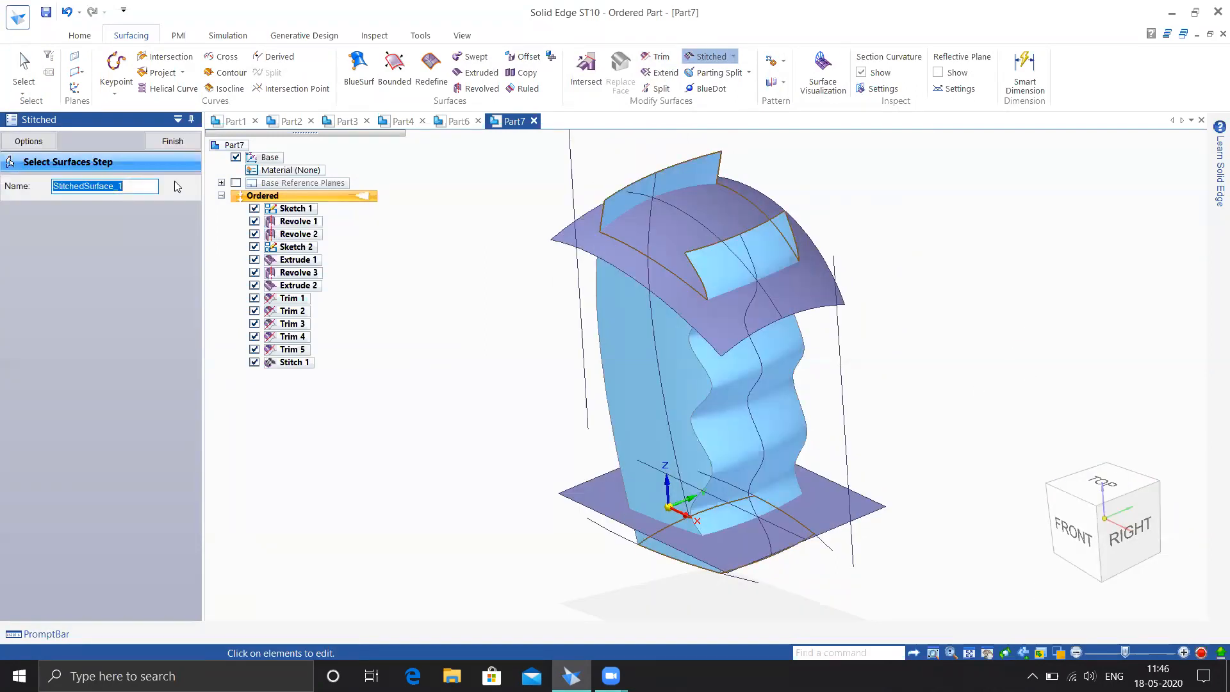
click(169, 143)
click(169, 144)
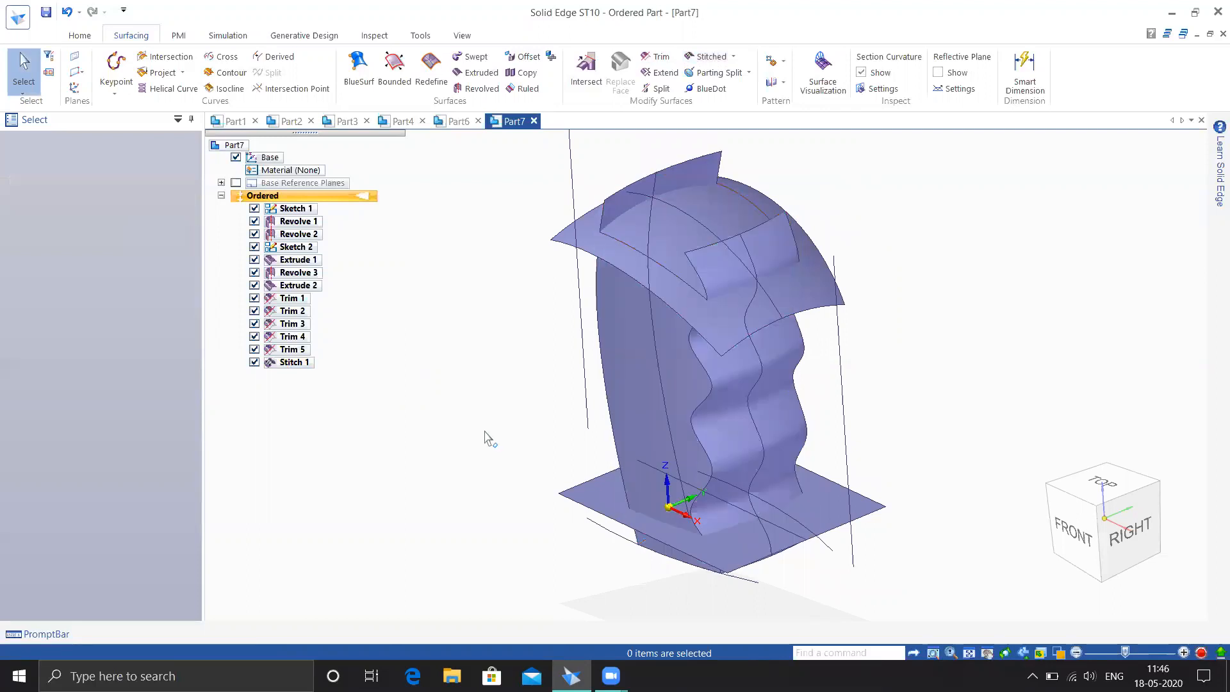
- Set up a trim with the stitched grip body as the target and the domed upper surface as the trimming tool
click(660, 56)
click(635, 351)
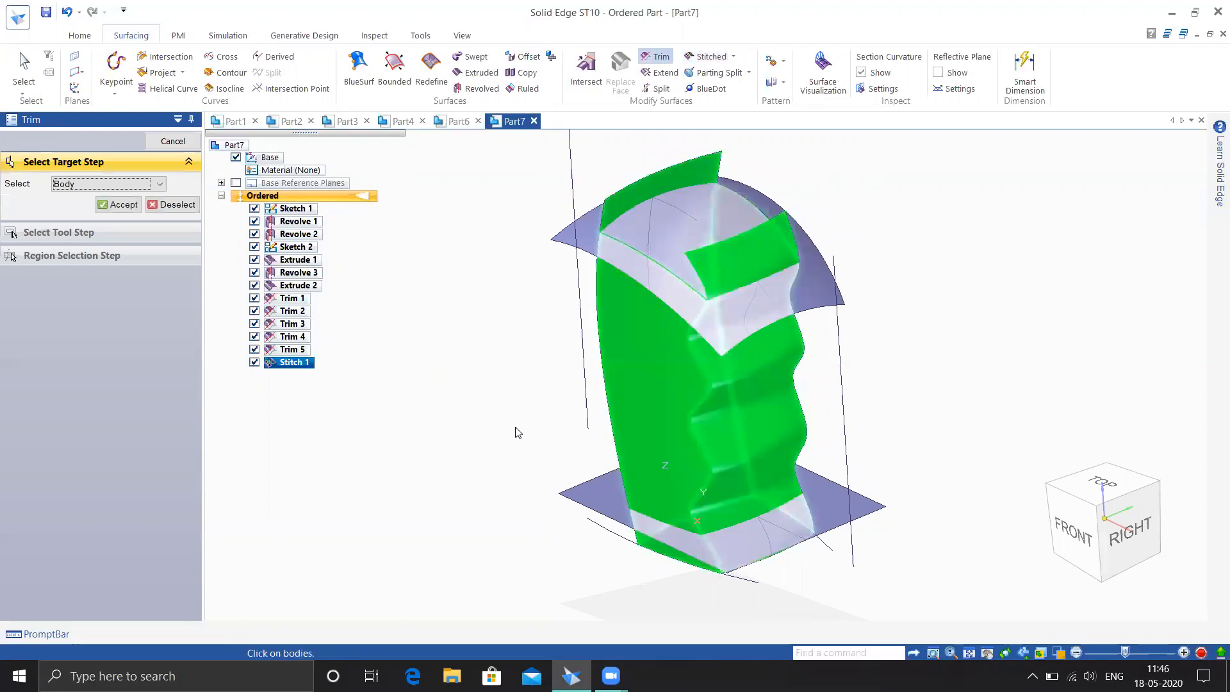
click(125, 205)
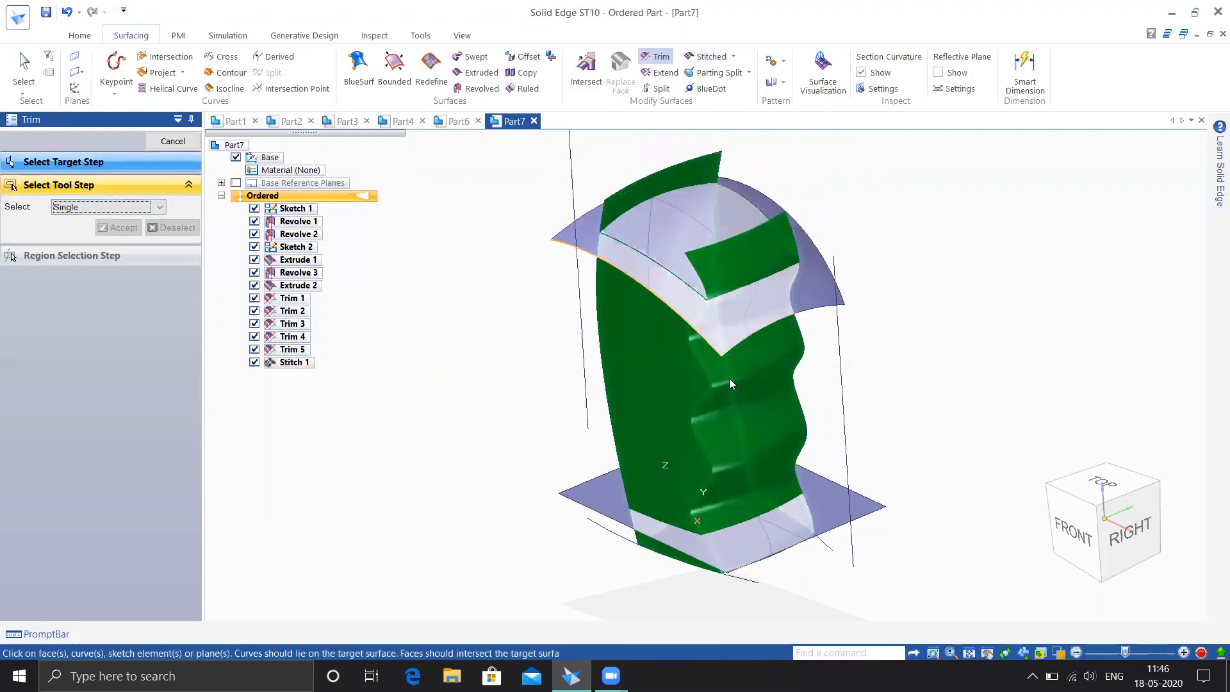
click(817, 279)
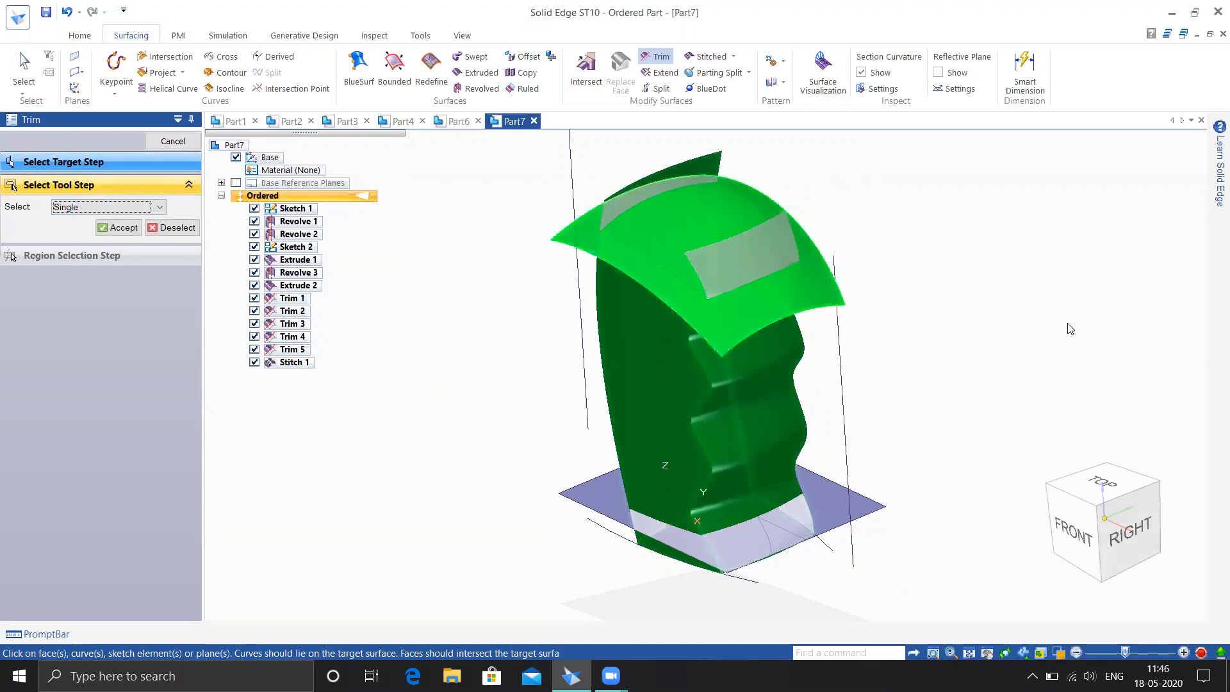
right_click(986, 348)
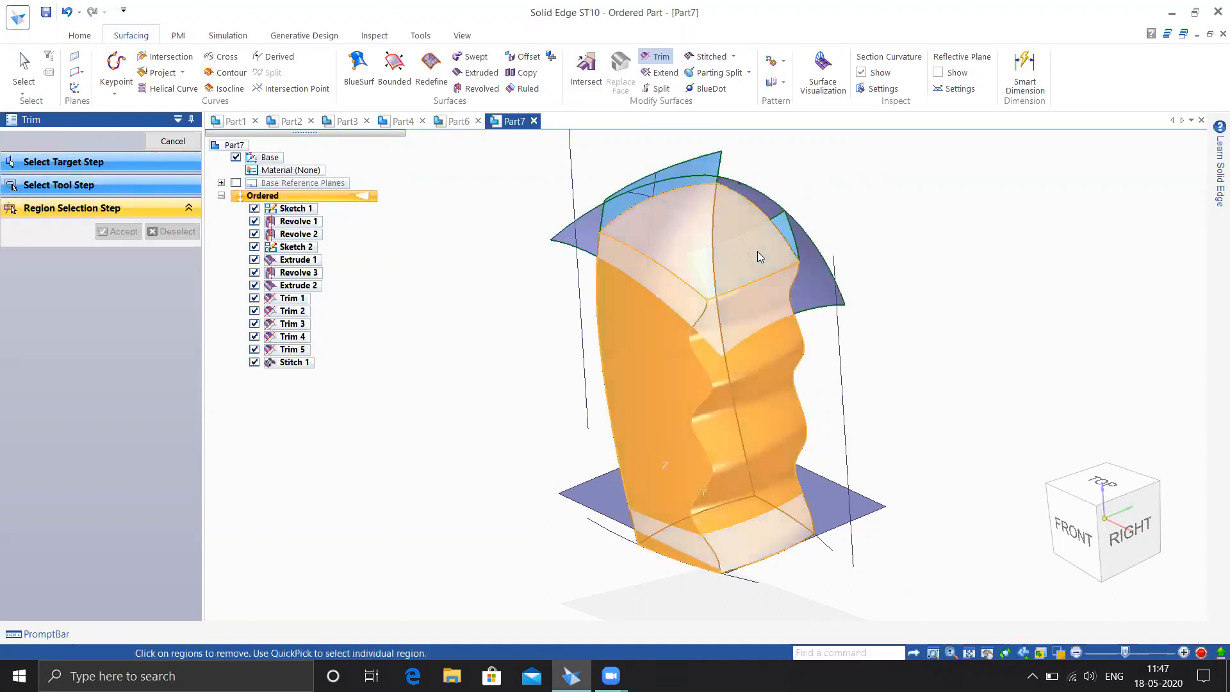
- Remove both regions of the stitched body that project above the domed surface and finish the trim
click(669, 171)
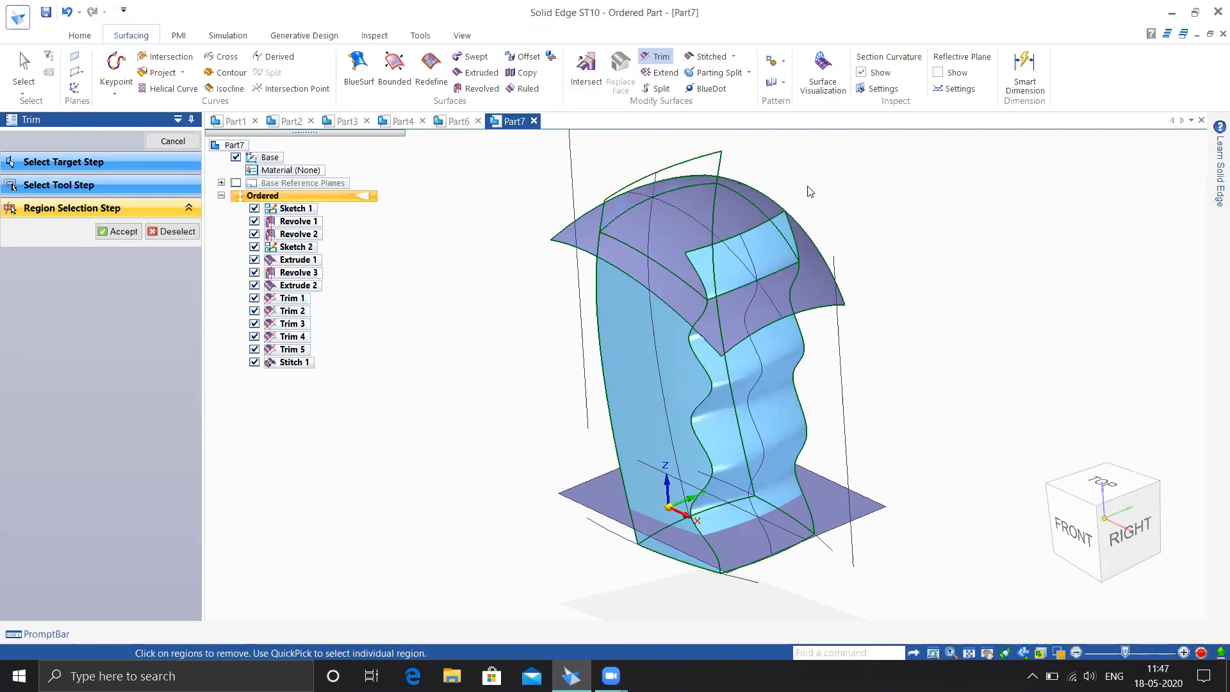
click(785, 221)
middle_drag(930, 281, 923, 249)
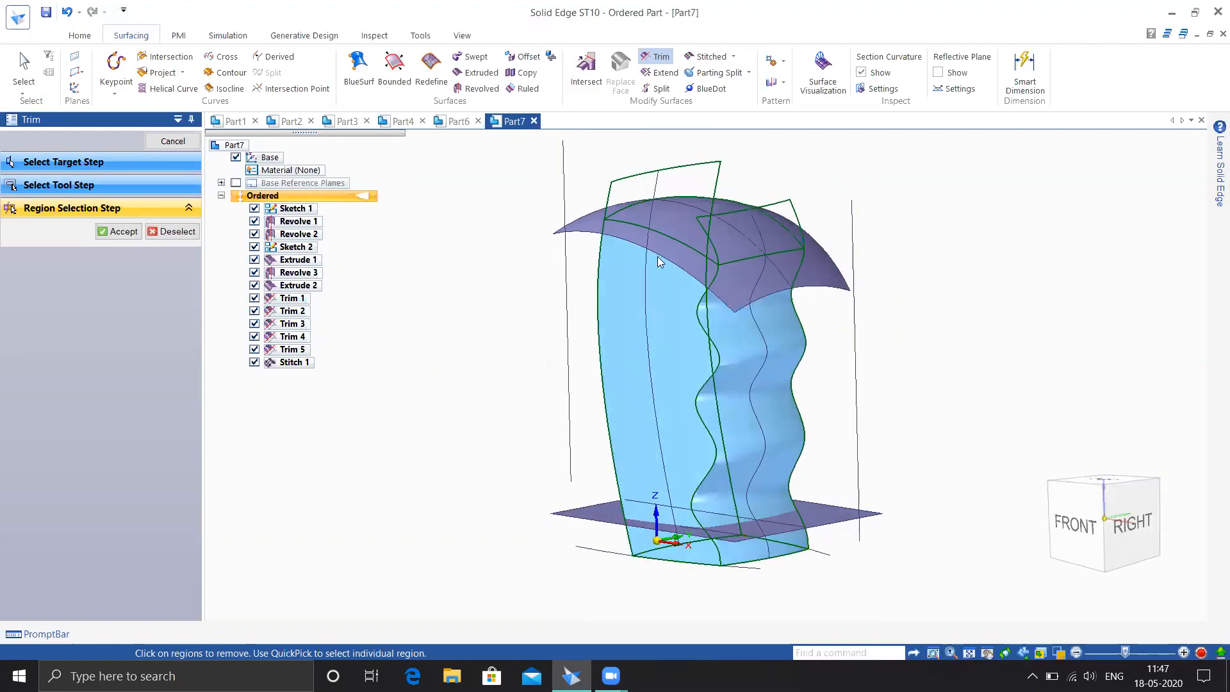
click(122, 231)
mouse_move(524, 360)
middle_down()
mouse_move(489, 379)
mouse_move(514, 360)
mouse_move(517, 371)
middle_up()
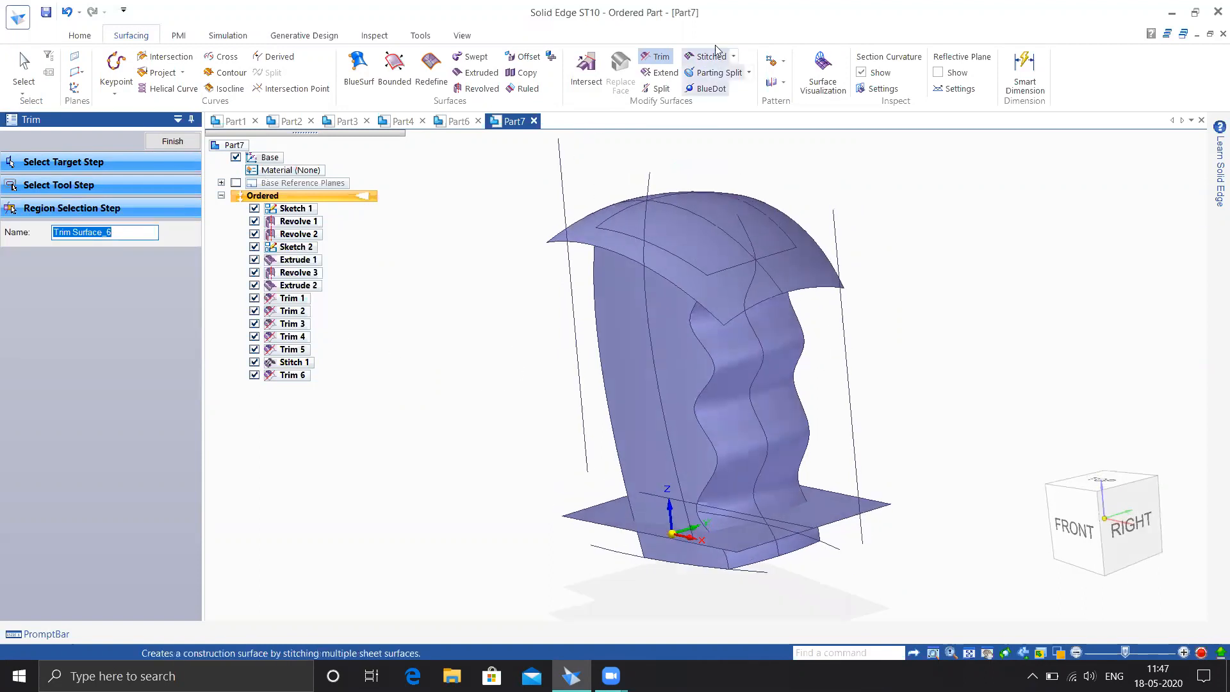
click(172, 141)
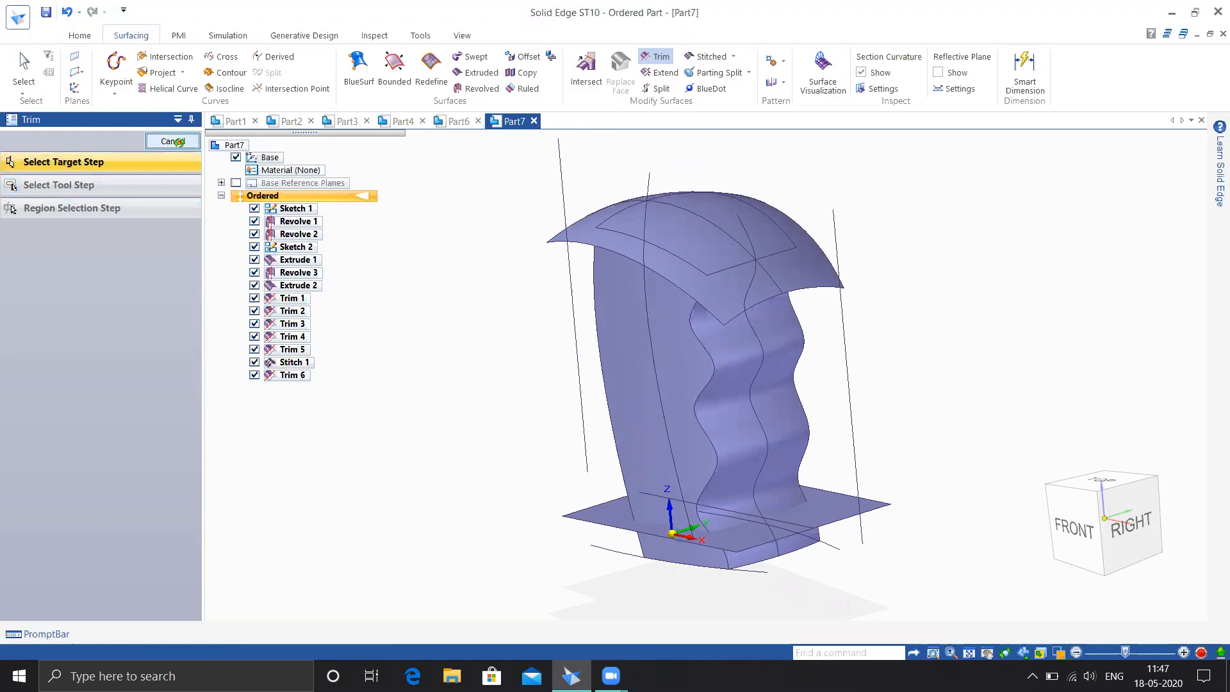
- Set up a trim with the stitched body as the target and the flat lower surface as the trimming tool
click(767, 391)
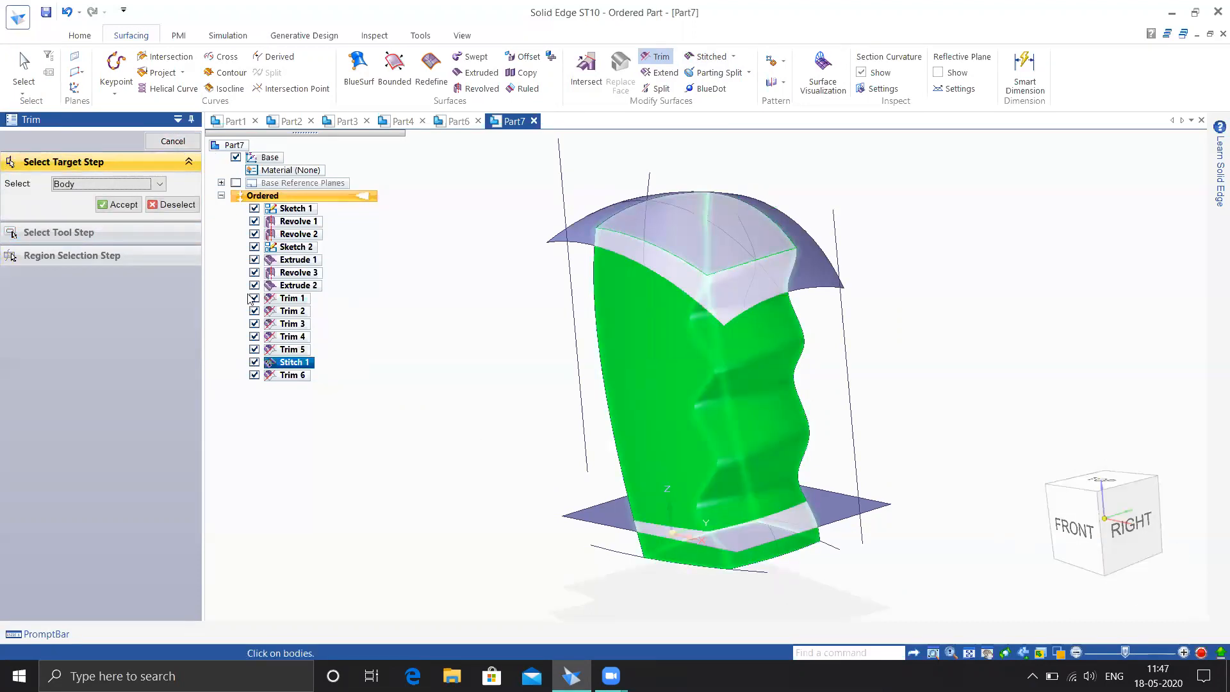
click(125, 205)
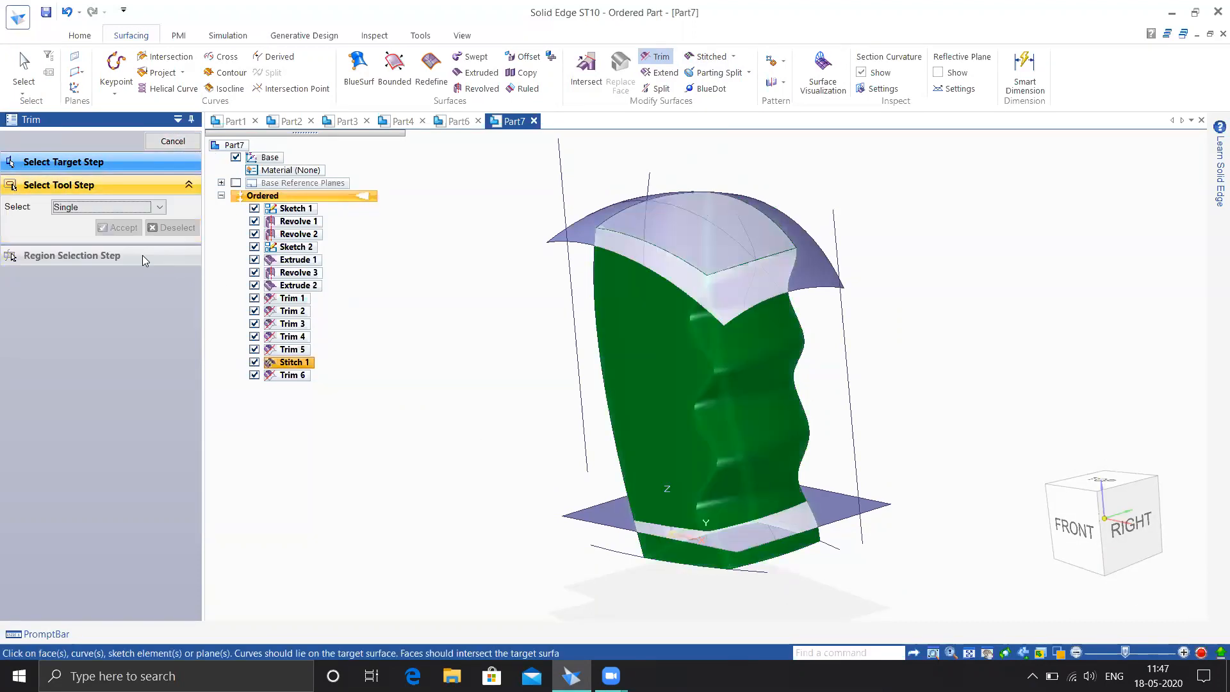
click(842, 509)
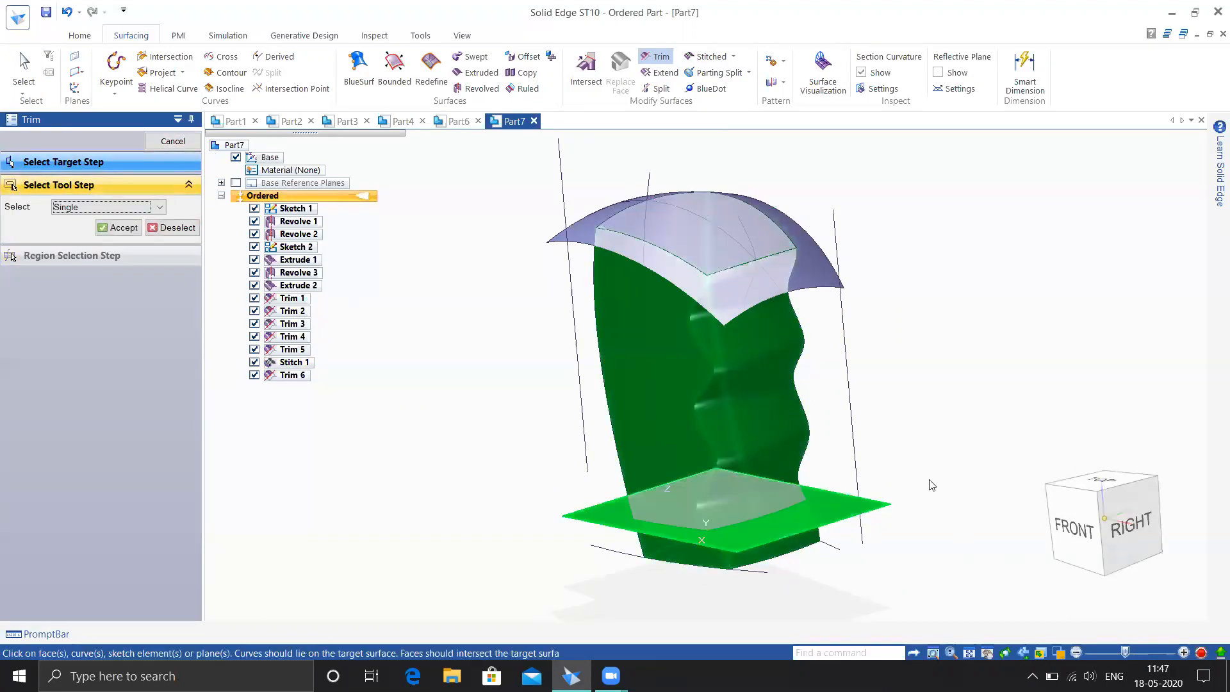
click(106, 229)
- Remove the region of the stitched body below the flat surface, finish the trim and exit the command
middle_drag(877, 565, 699, 510)
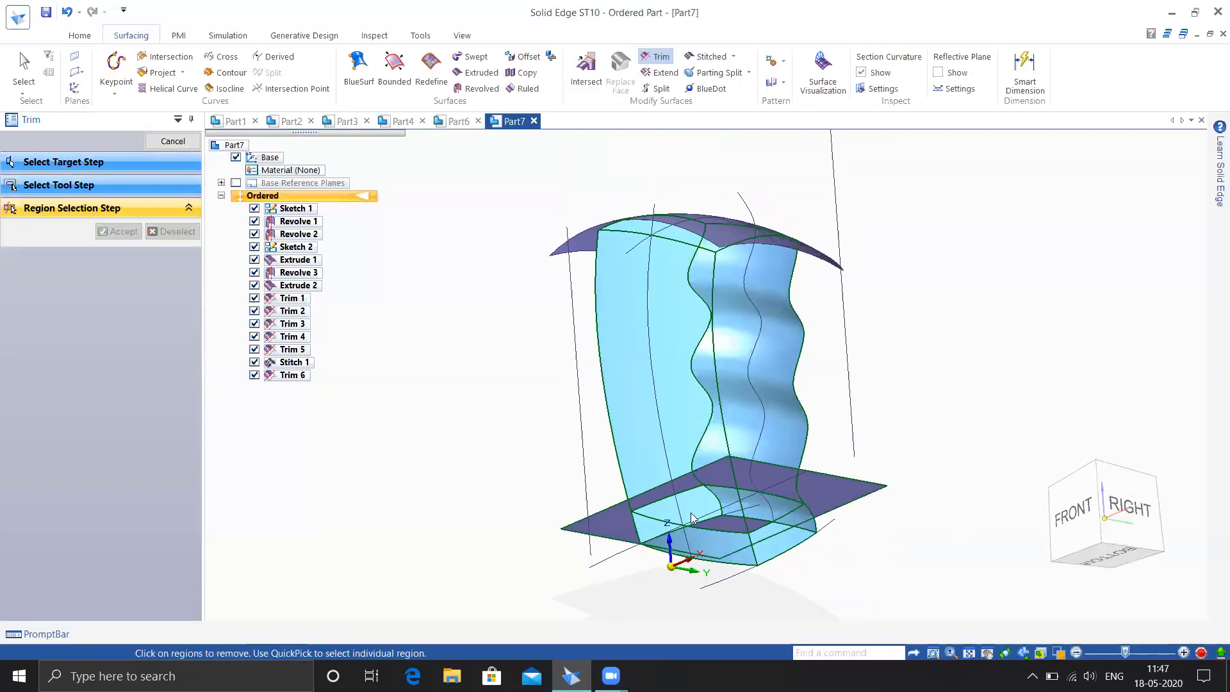
click(643, 530)
click(122, 232)
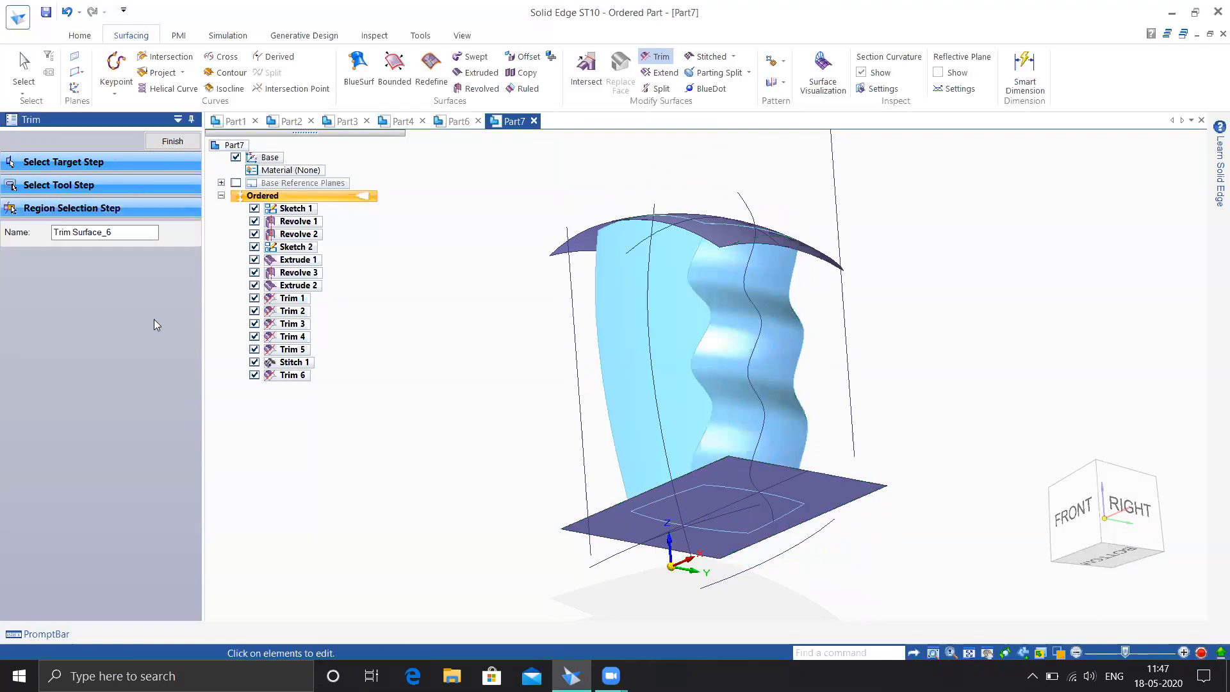
middle_drag(427, 473, 430, 521)
click(172, 141)
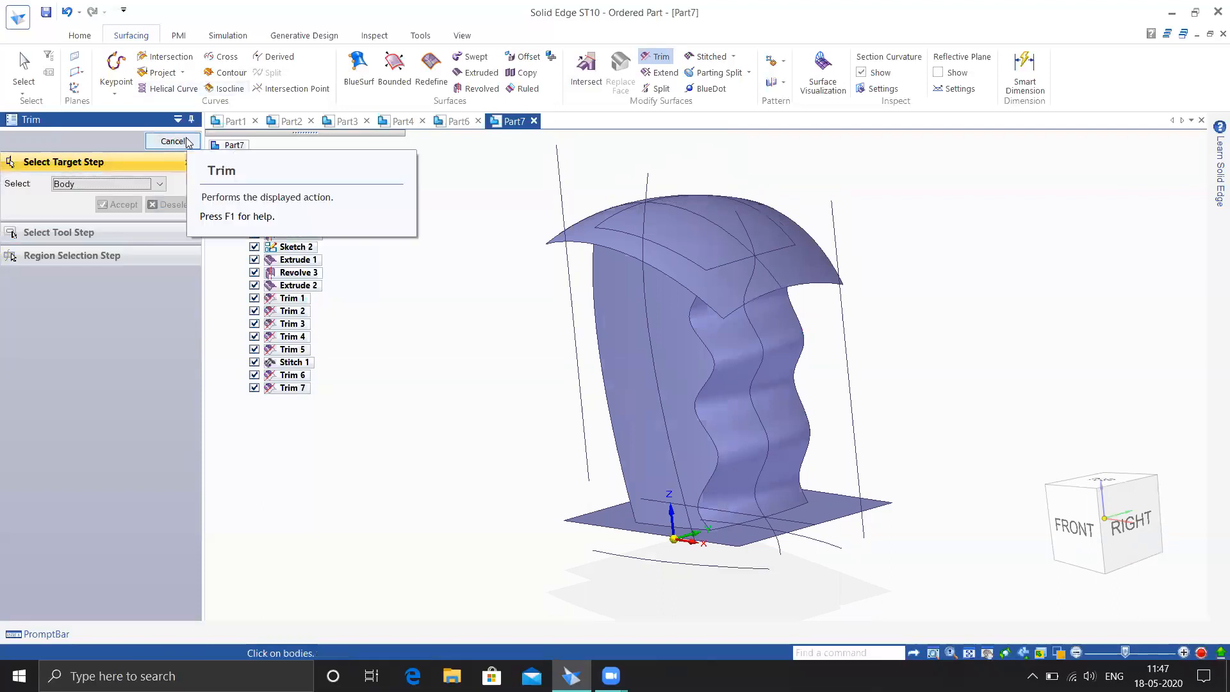
click(191, 139)
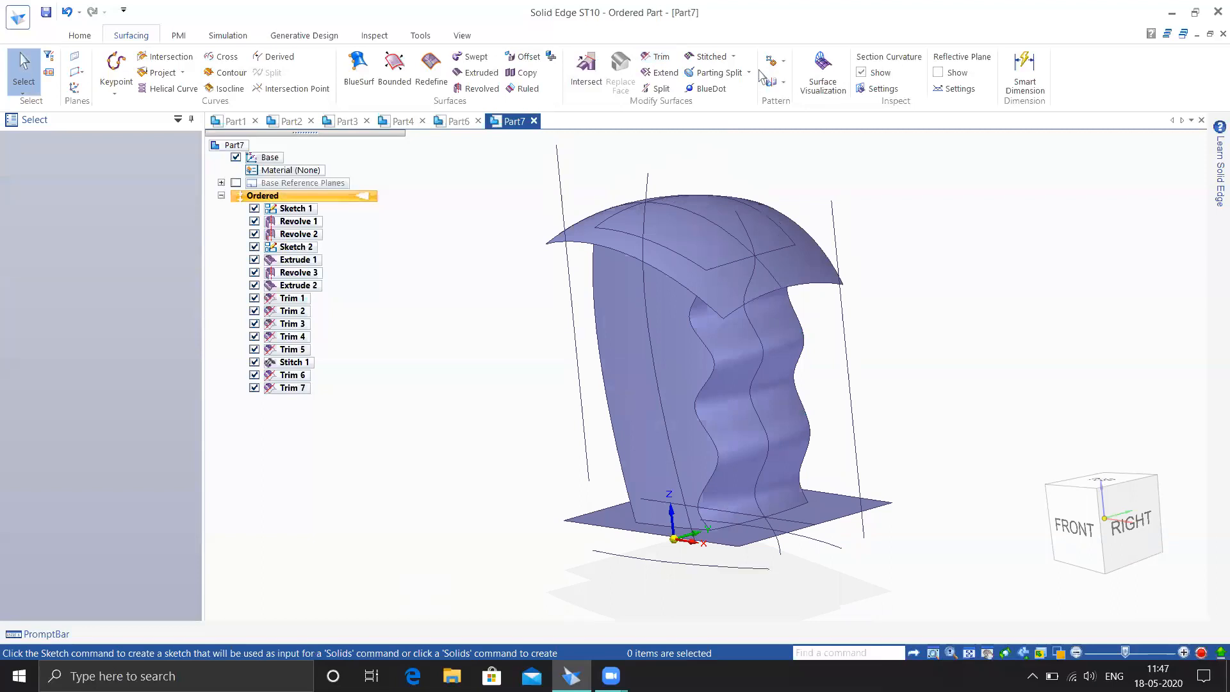
click(711, 57)
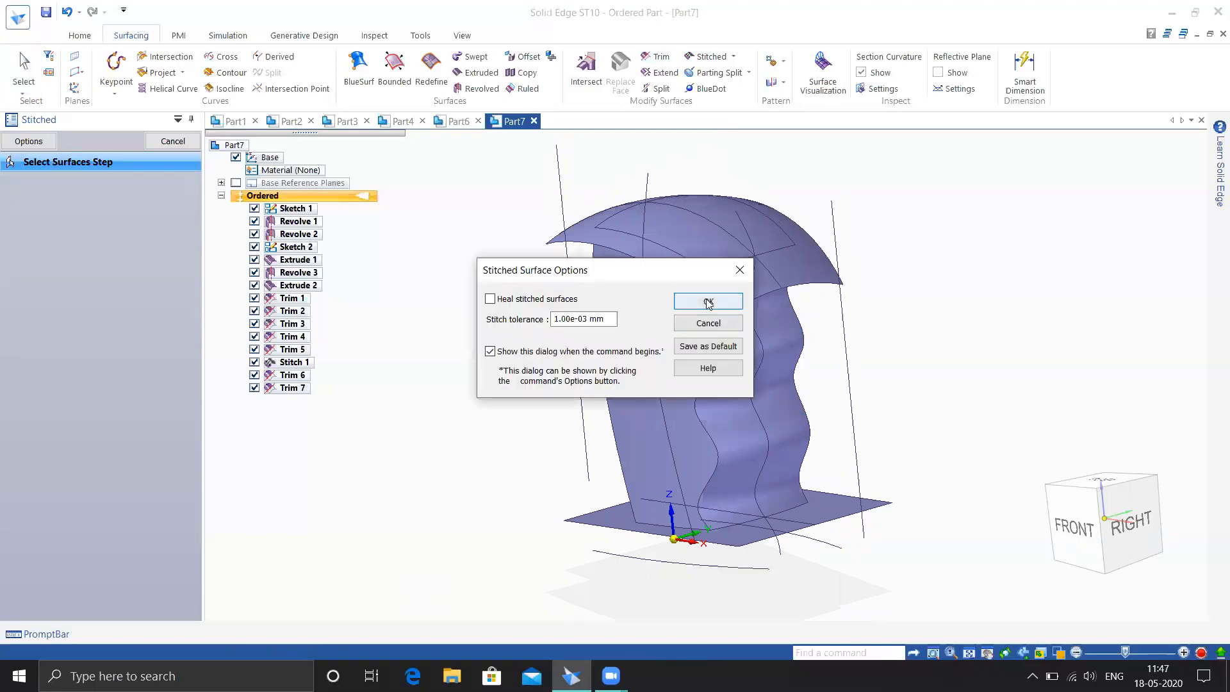
click(708, 301)
key(Escape)
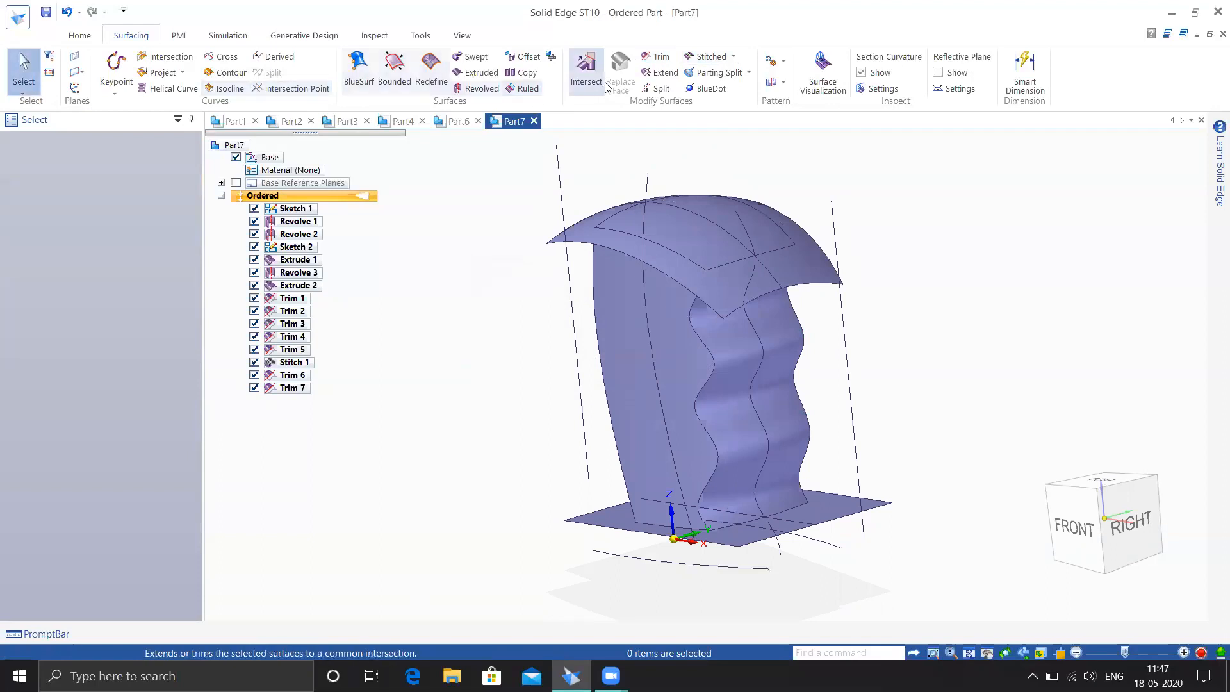
- Set up a trim of the domed surface, using the four upper edges of the stitched body as the trimming tool
click(657, 57)
click(806, 268)
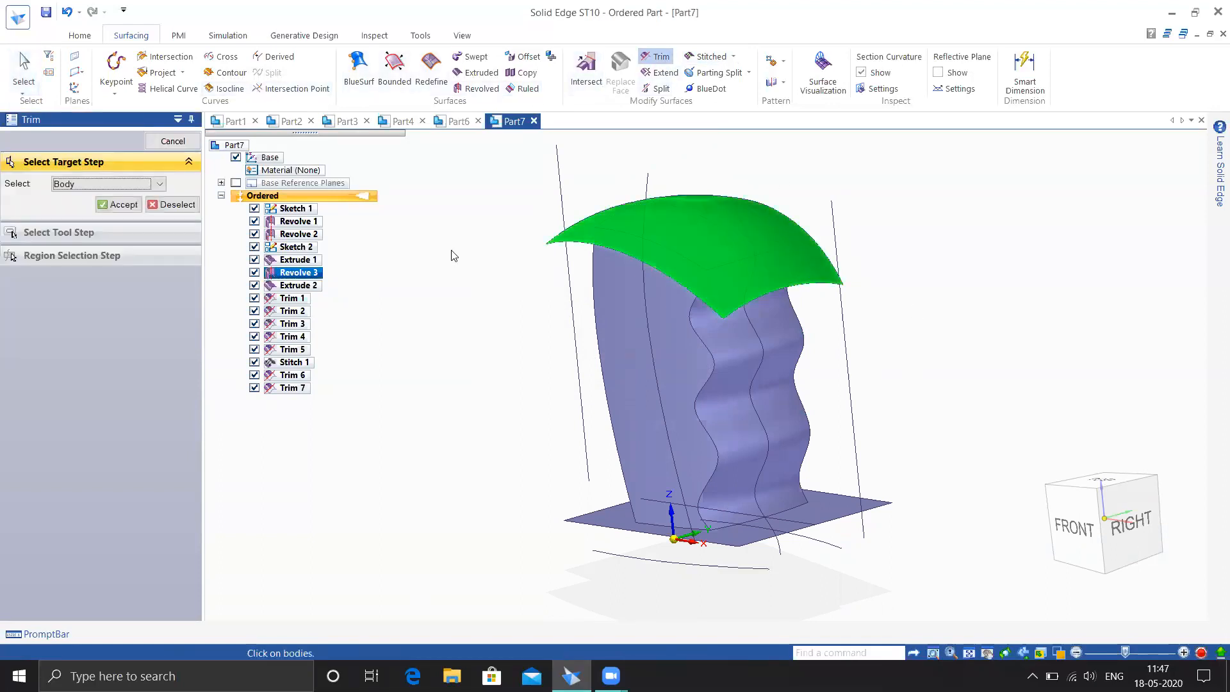
click(119, 205)
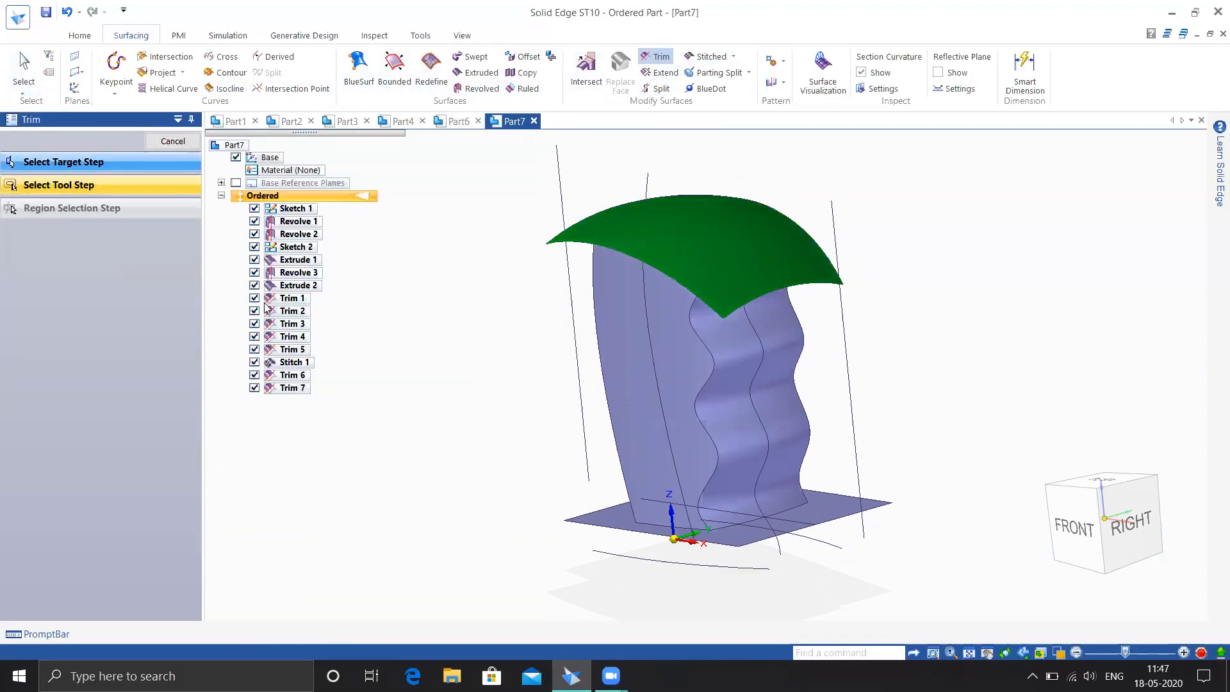
click(694, 259)
click(722, 265)
click(766, 216)
click(633, 206)
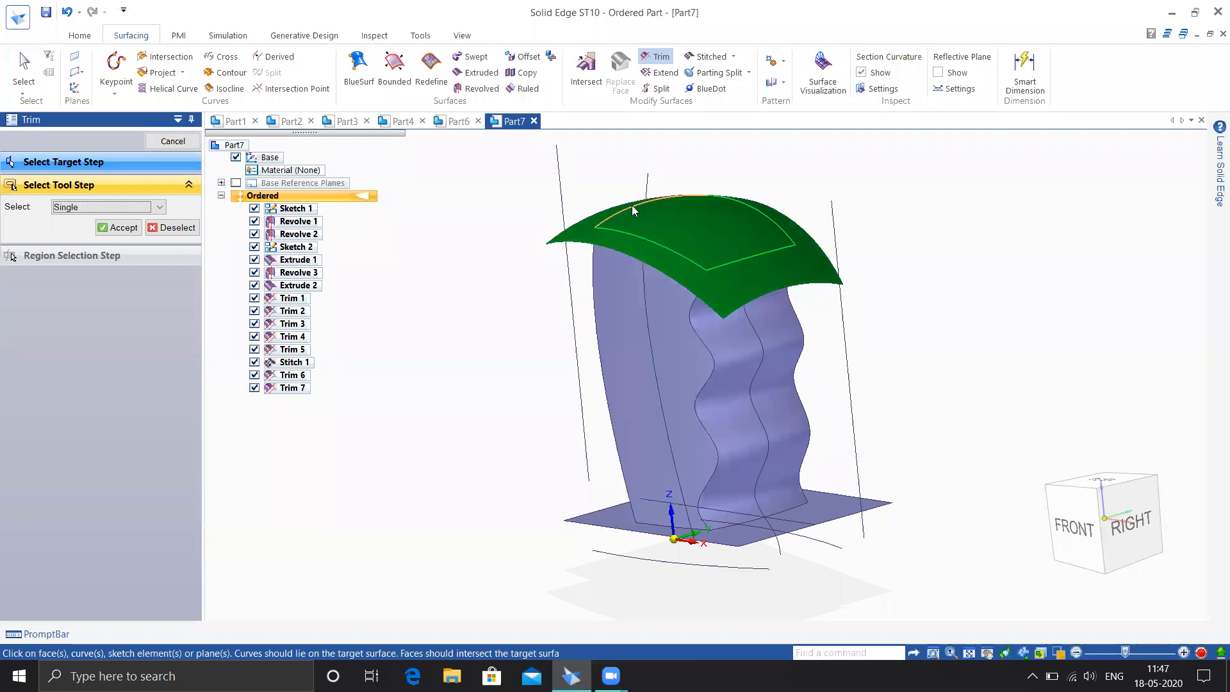
click(116, 229)
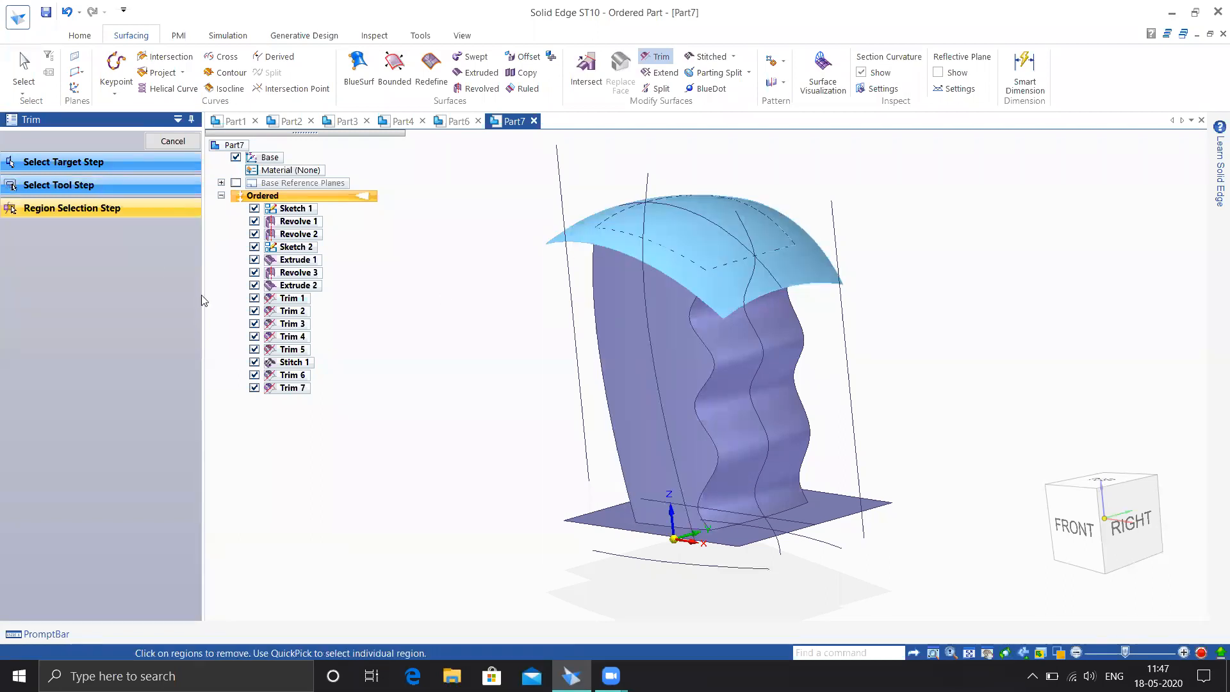
- Remove the region of the domed surface outside the grip's upper outline and finish the trim
click(584, 237)
click(115, 230)
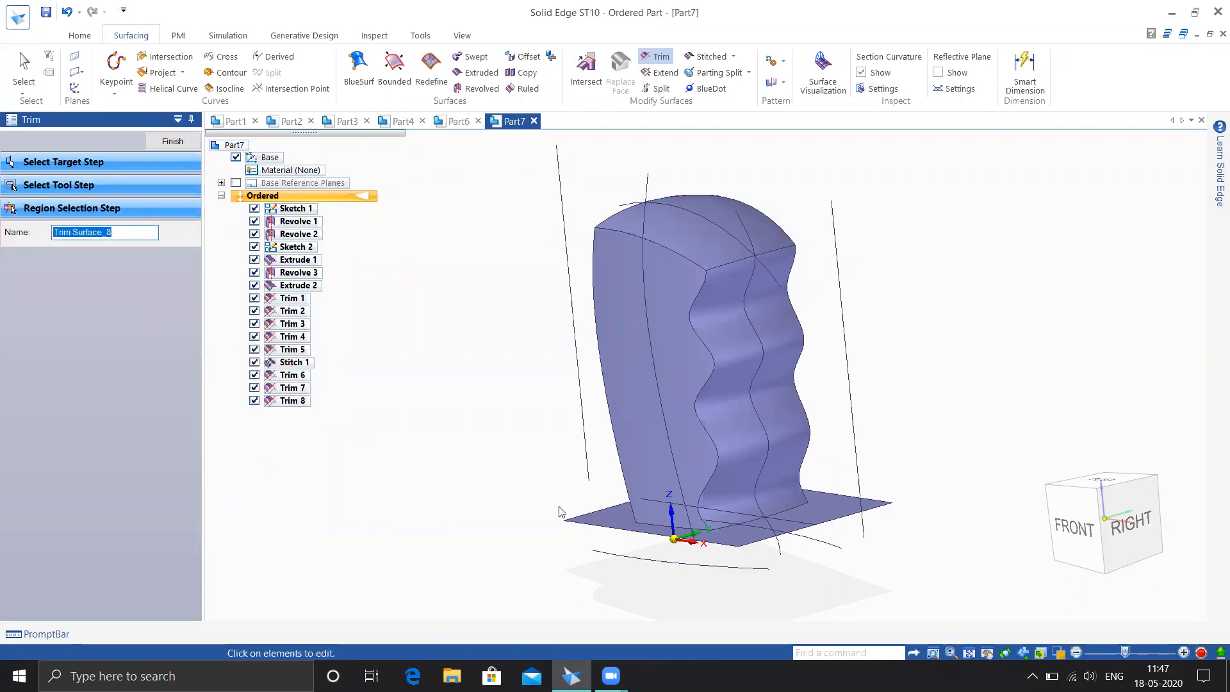
click(177, 147)
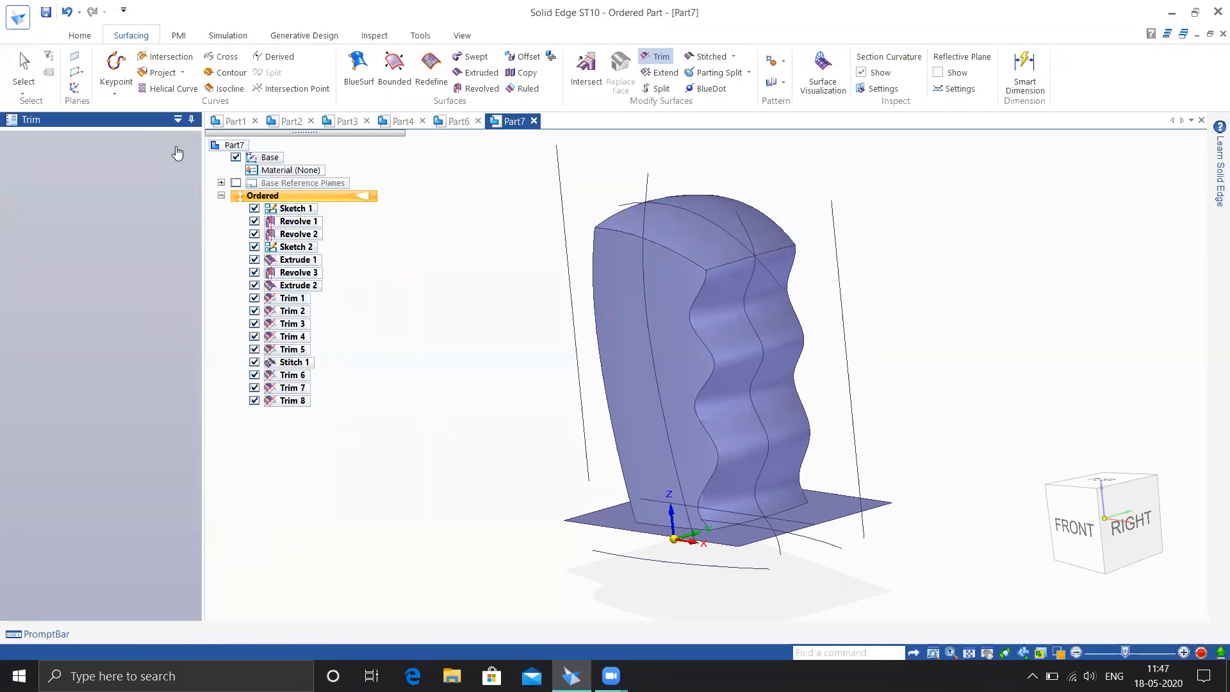
- Set up a trim of the flat lower surface, using the four lower edges of the stitched body as the trimming tool
click(620, 517)
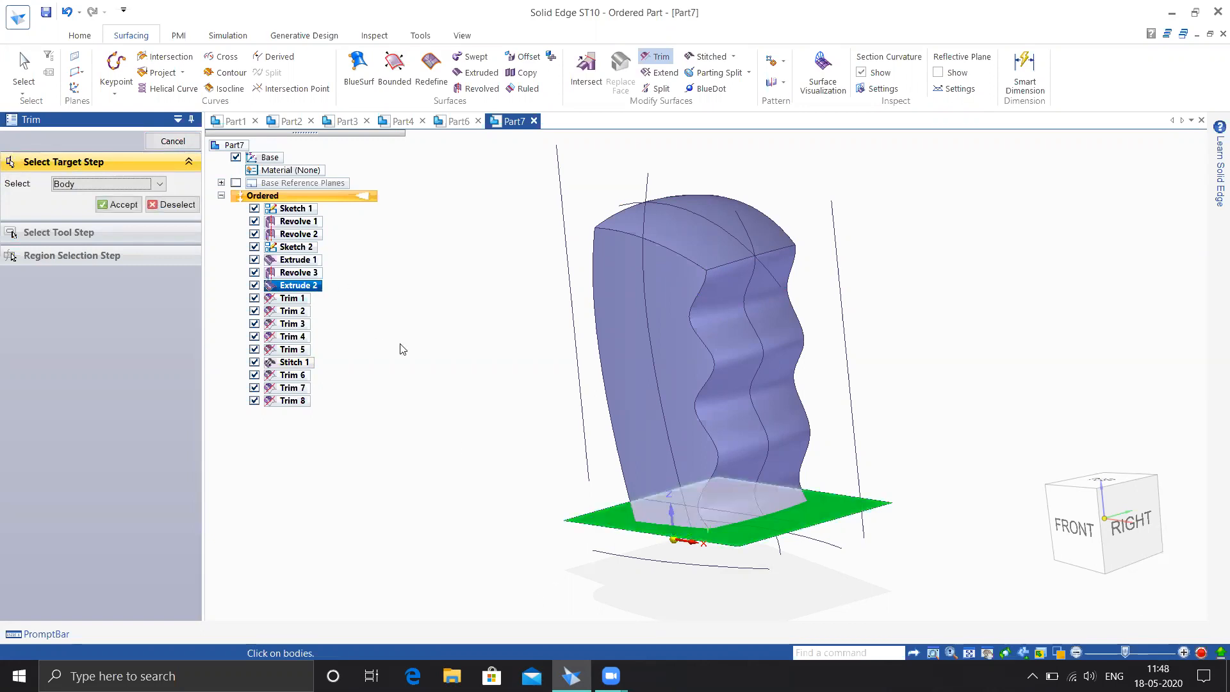
right_click(472, 371)
middle_drag(687, 544, 687, 446)
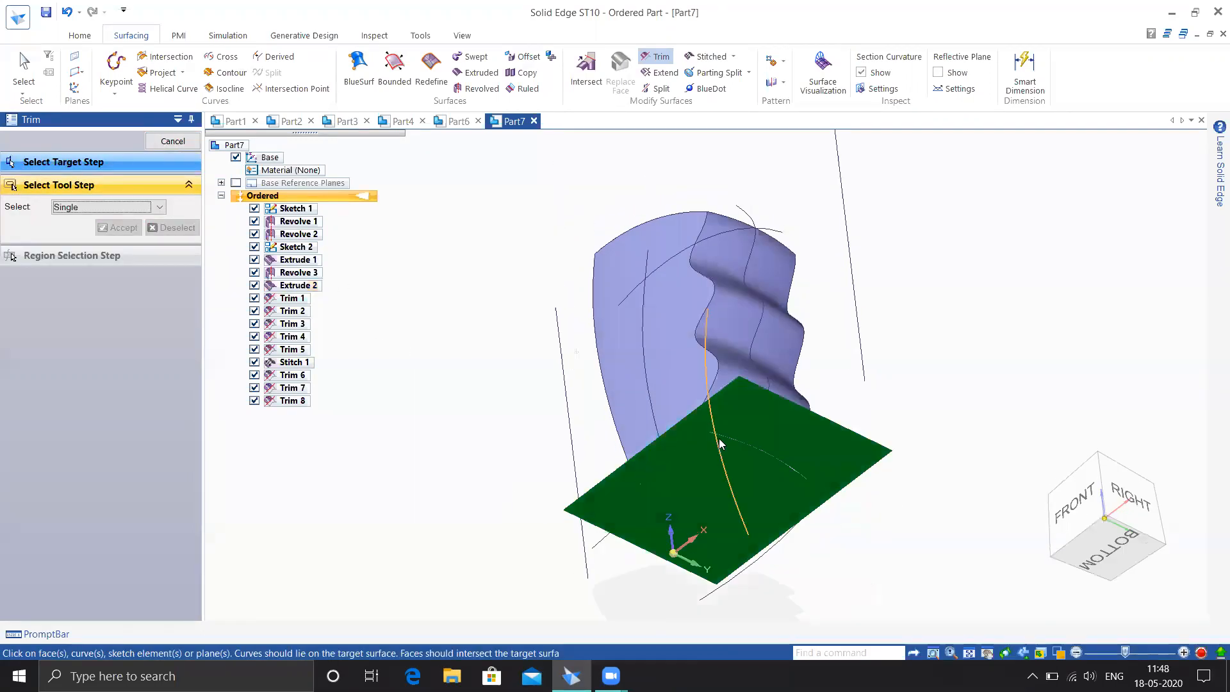
click(688, 469)
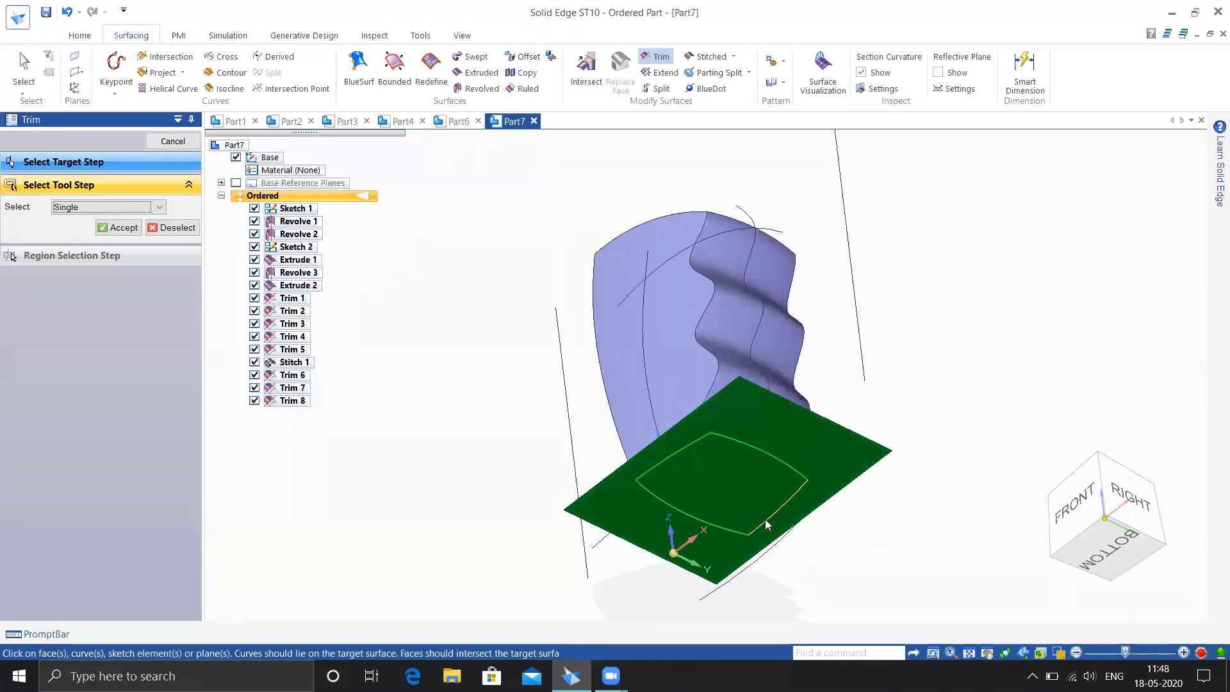
click(94, 209)
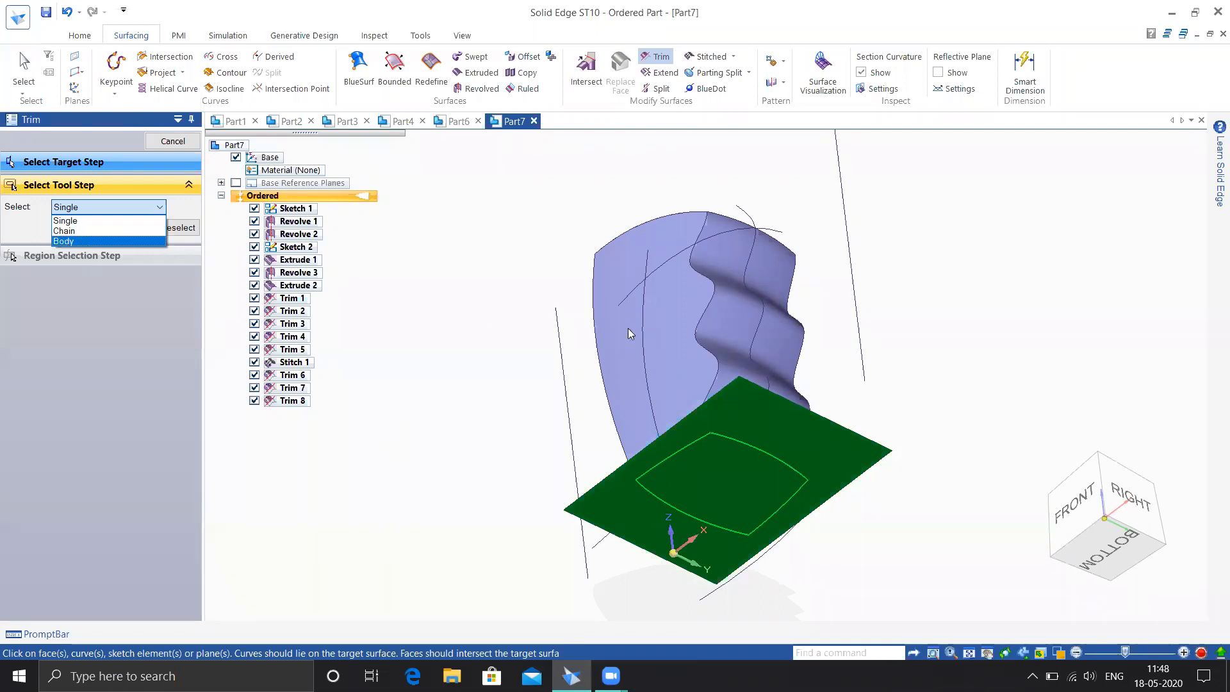
click(455, 336)
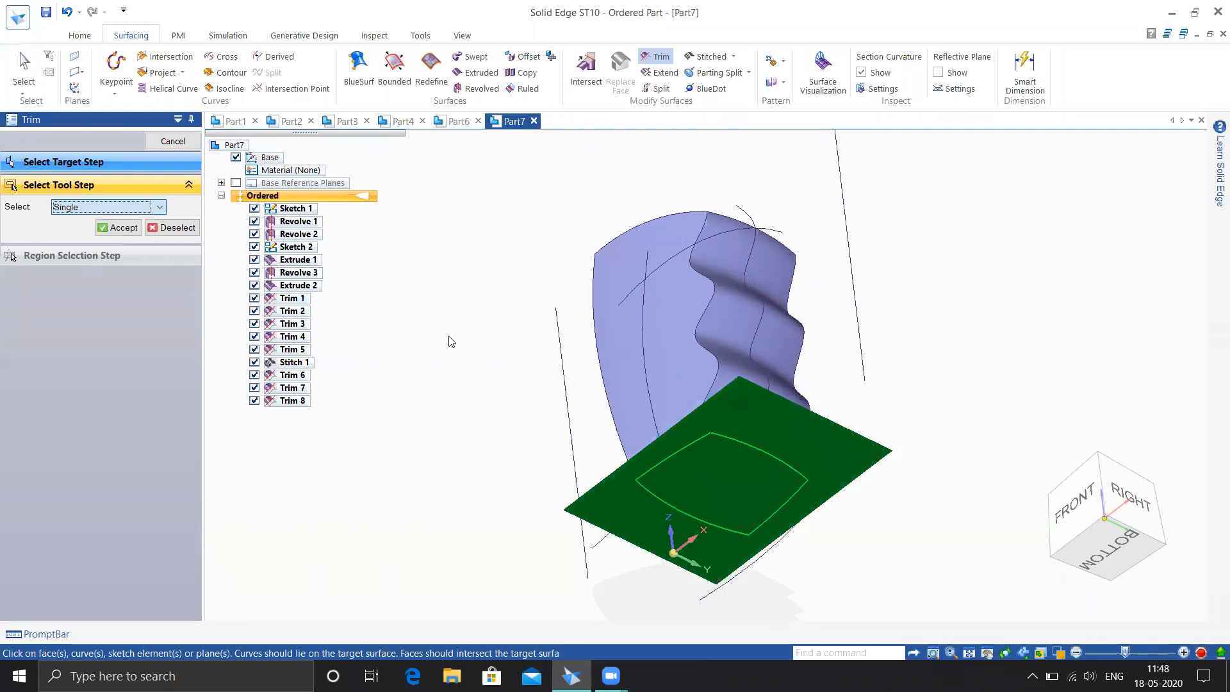
click(131, 228)
- Remove the region of the flat surface outside the grip's lower outline, finish the trim and exit the command
middle_drag(436, 309, 594, 494)
click(607, 514)
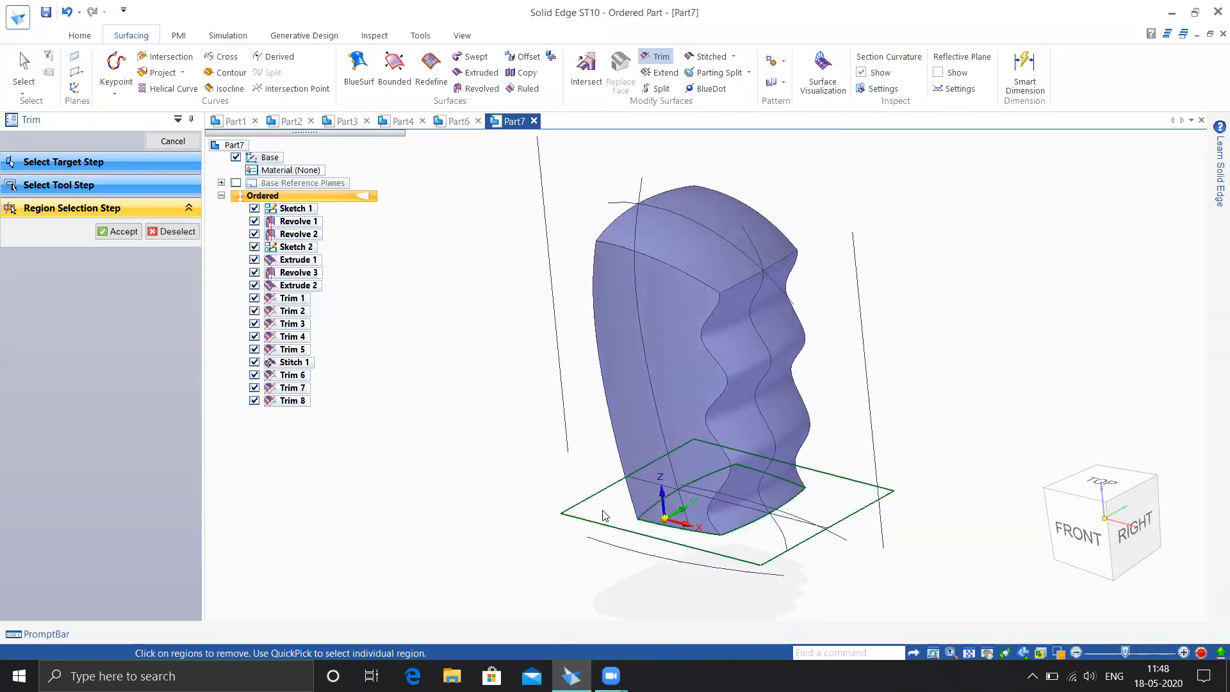
click(120, 232)
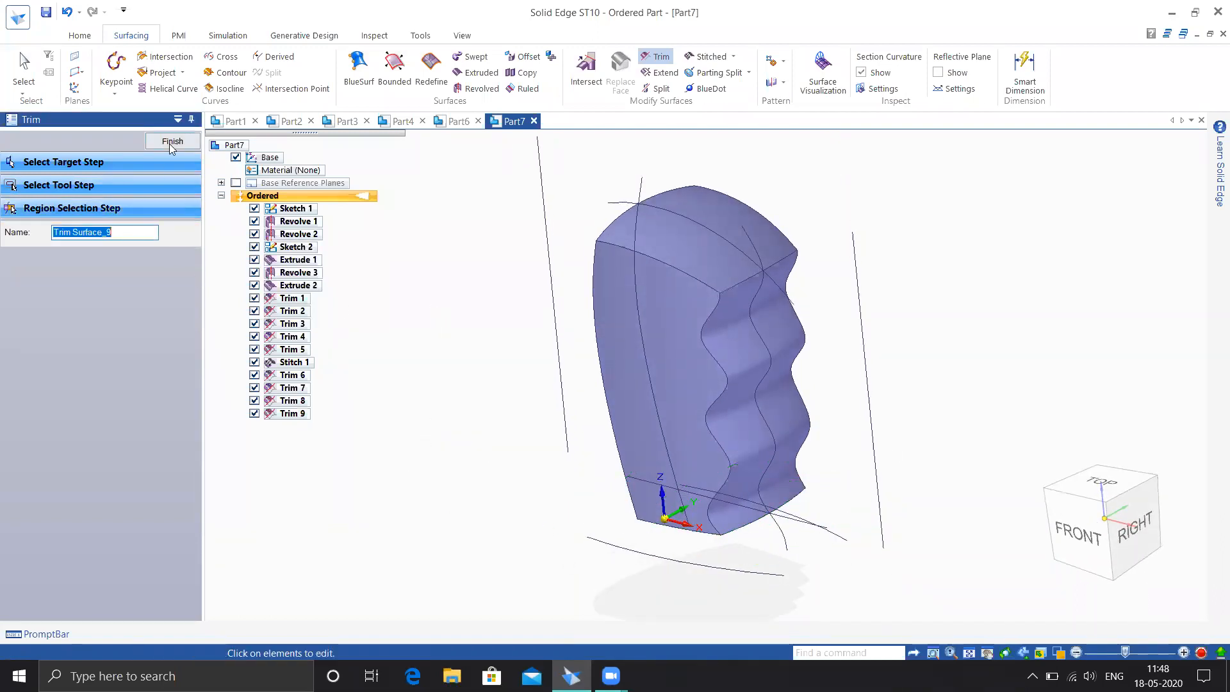
key(Escape)
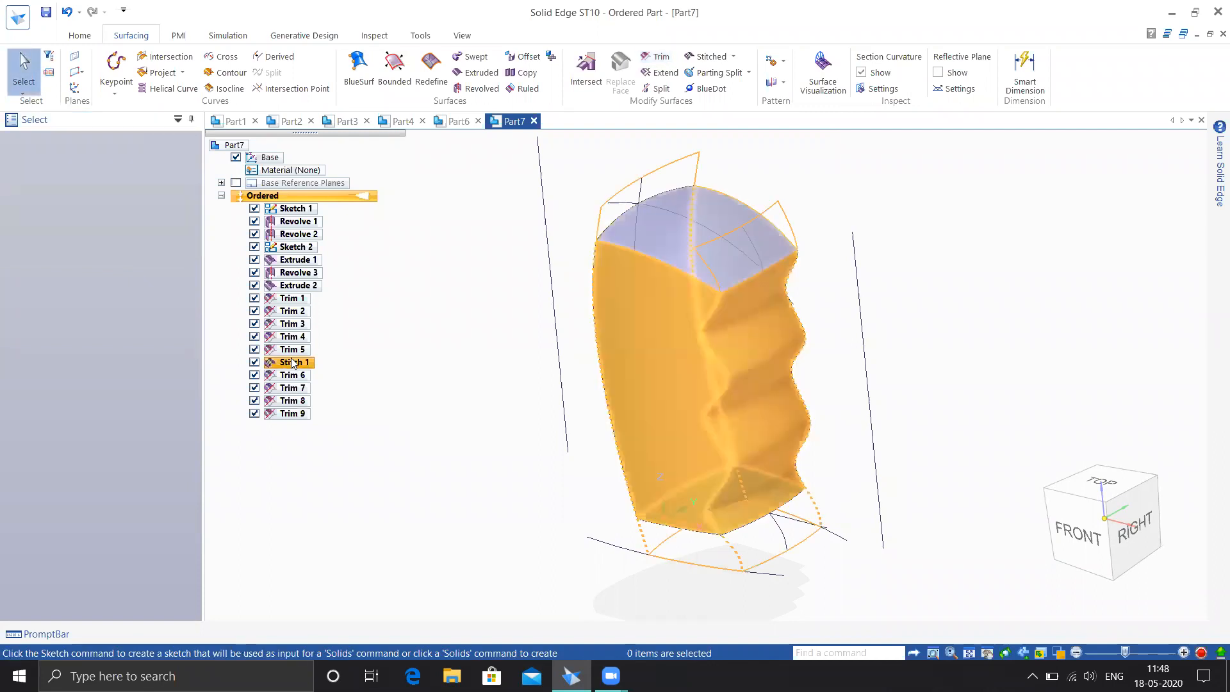
- Set up a stitch of the stitched side body, the domed top surface and the flat bottom surface
mouse_move(514, 448)
middle_down()
mouse_move(541, 324)
mouse_move(512, 434)
middle_up()
scroll(859, 322, up, 2)
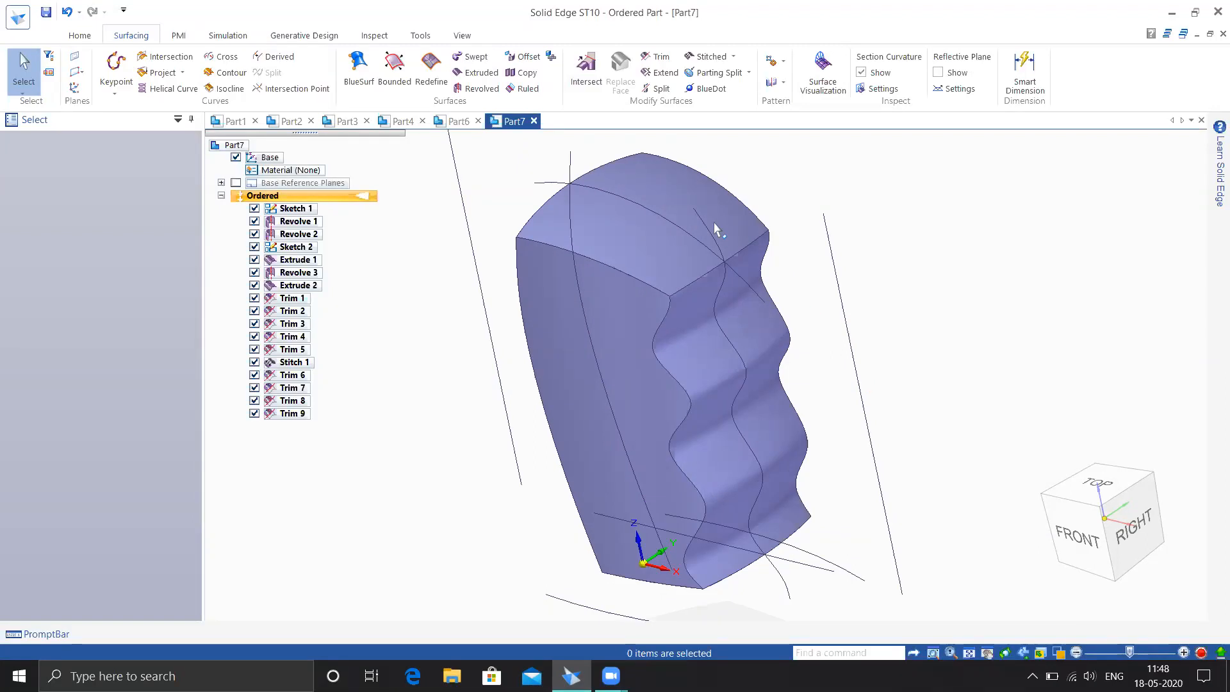
mouse_move(922, 291)
middle_down()
mouse_move(956, 261)
mouse_move(919, 283)
middle_up()
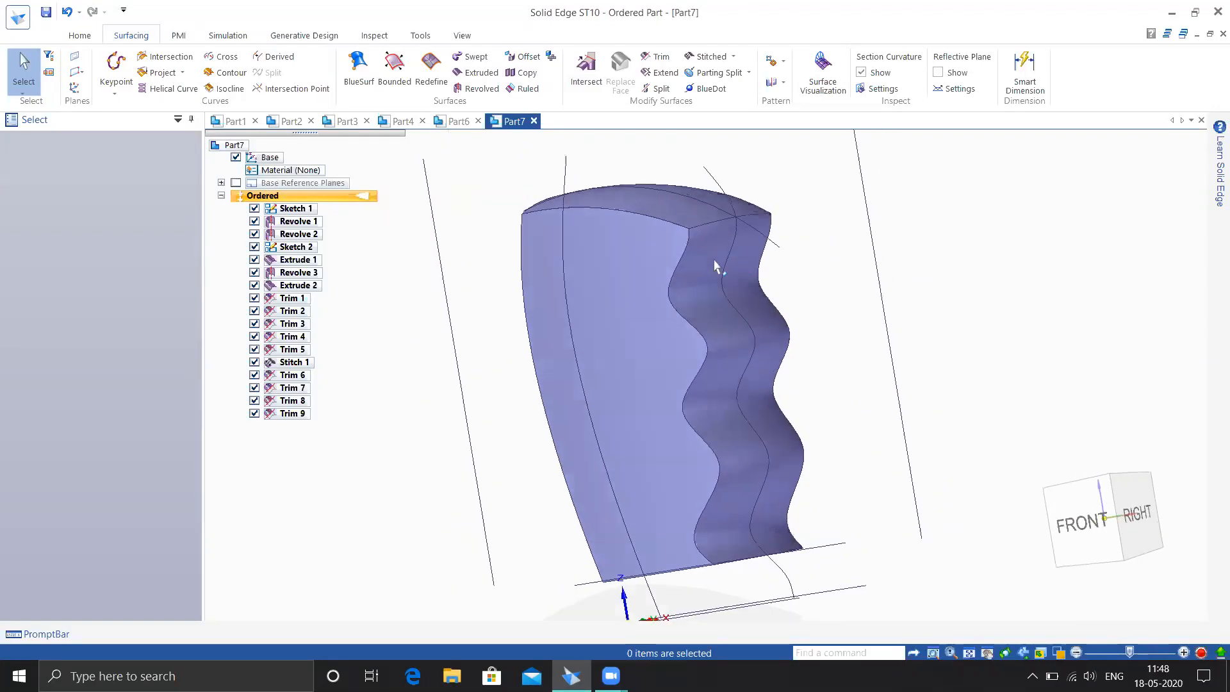
middle_drag(911, 339, 903, 346)
click(709, 56)
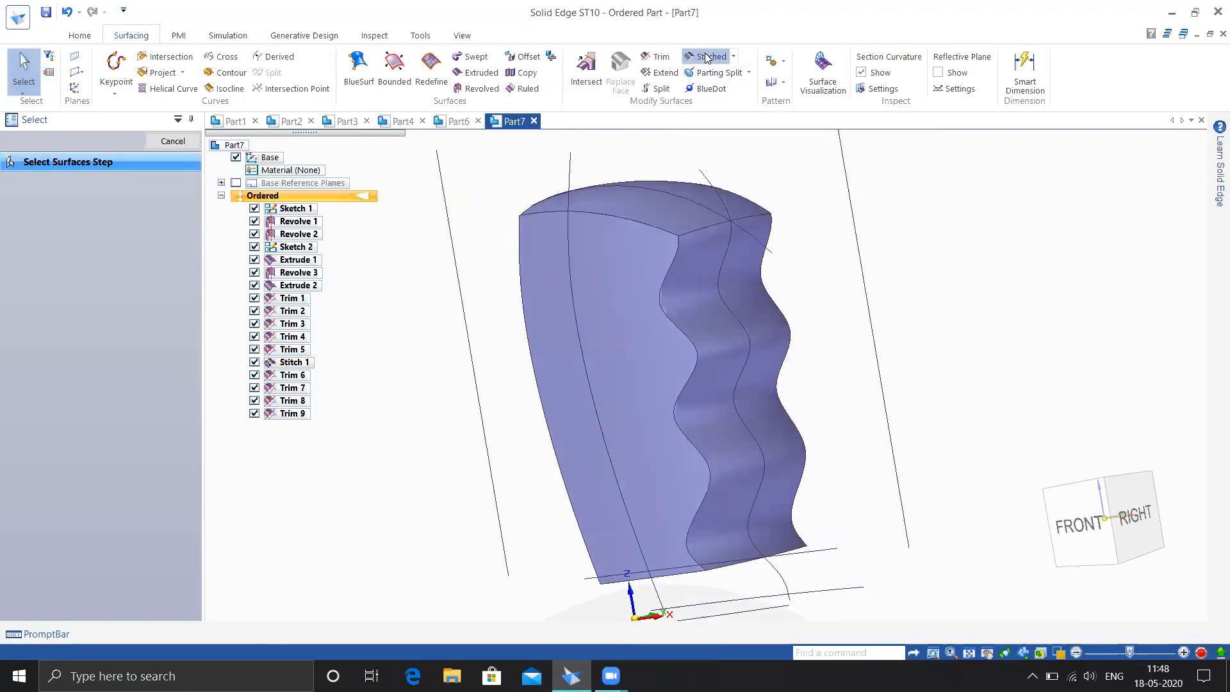
click(696, 309)
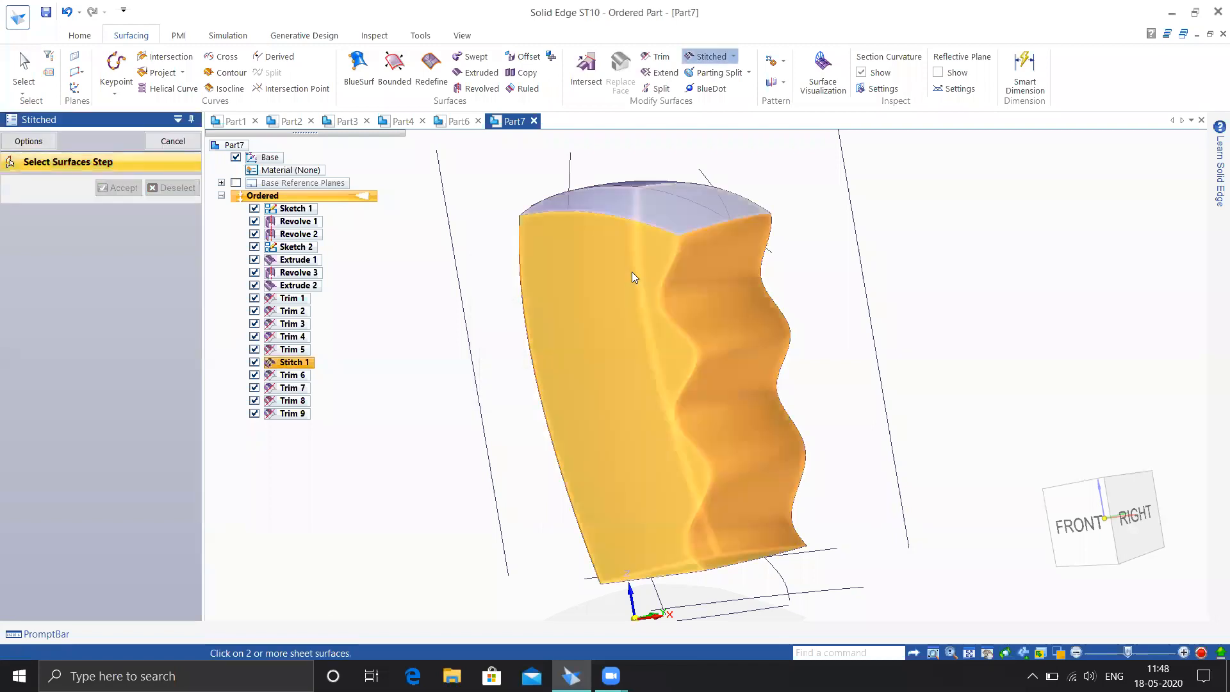
click(630, 278)
middle_drag(841, 363, 776, 360)
click(666, 200)
middle_drag(852, 319, 821, 341)
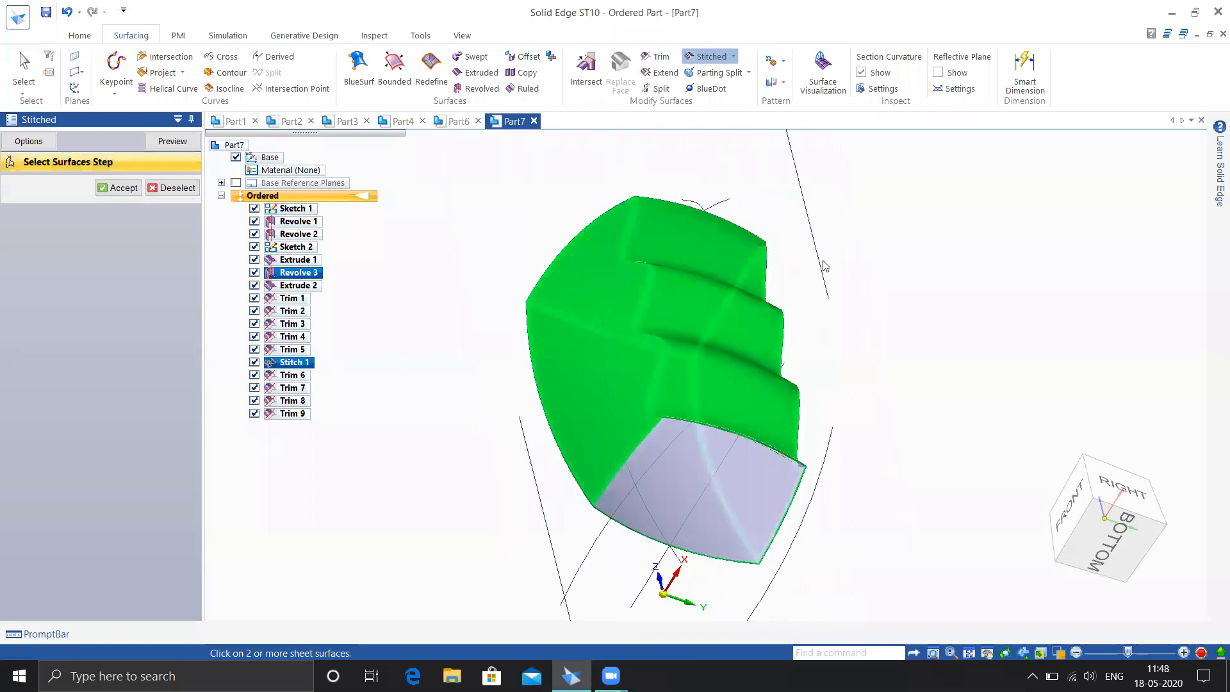
click(681, 489)
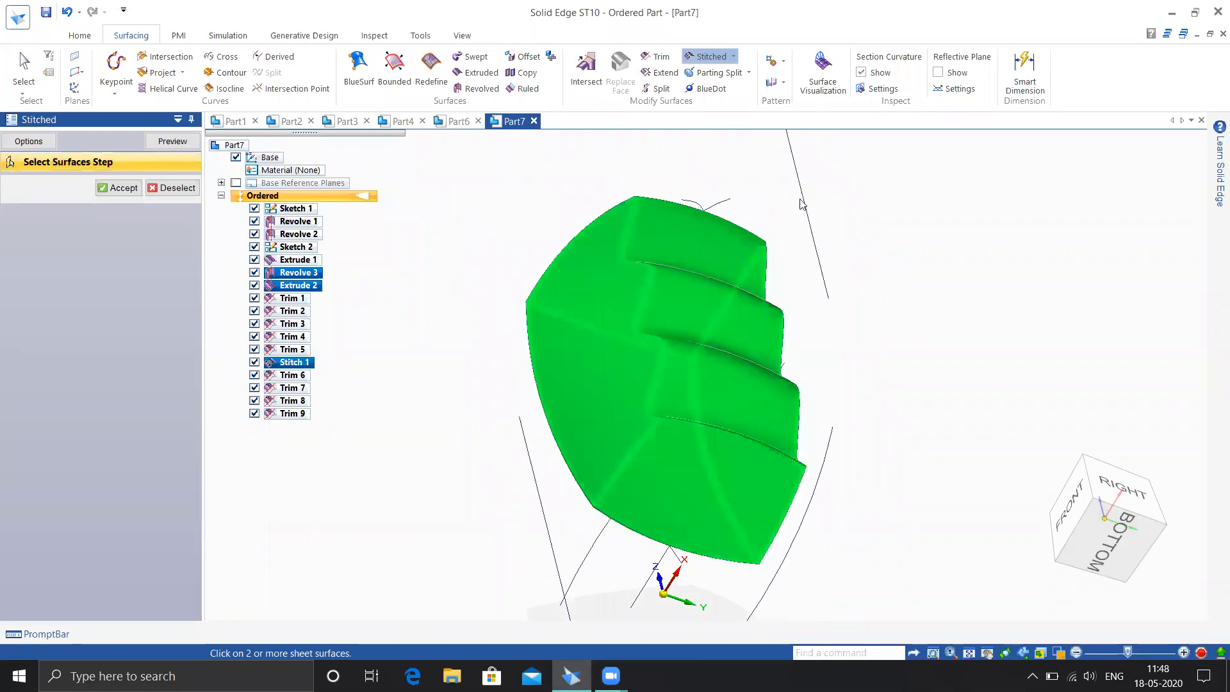
- Accept the stitch and make the resulting solid body the base feature of the part
click(121, 187)
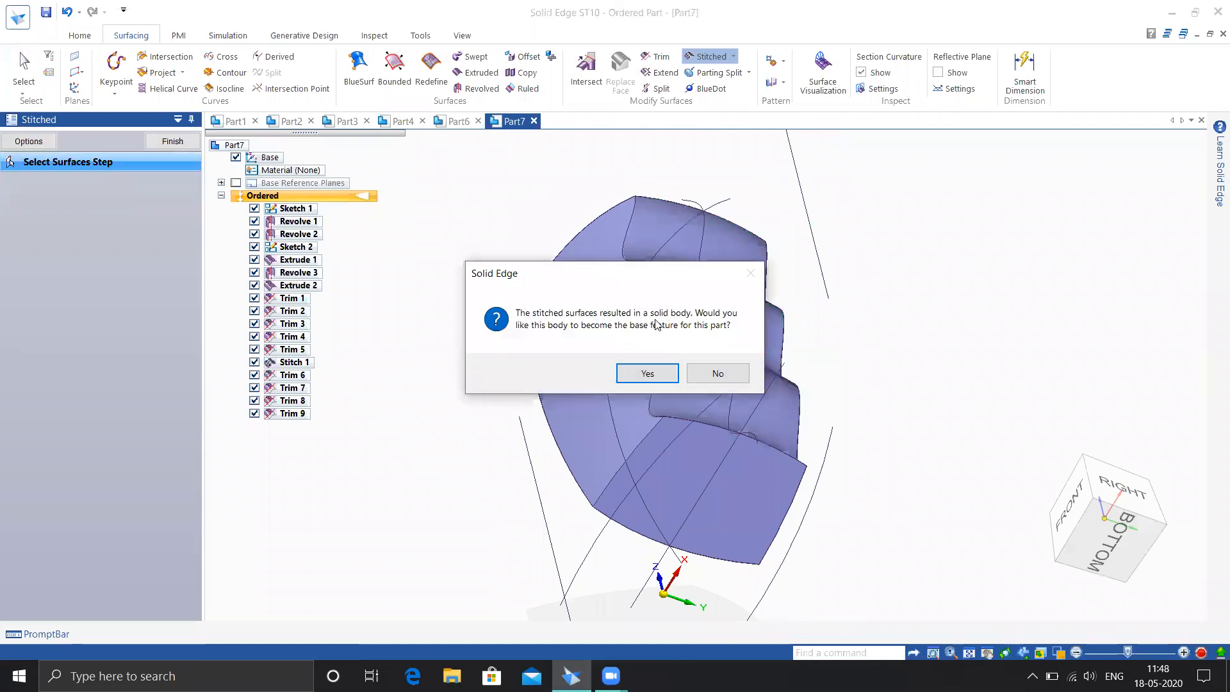
click(648, 372)
middle_drag(852, 280, 917, 407)
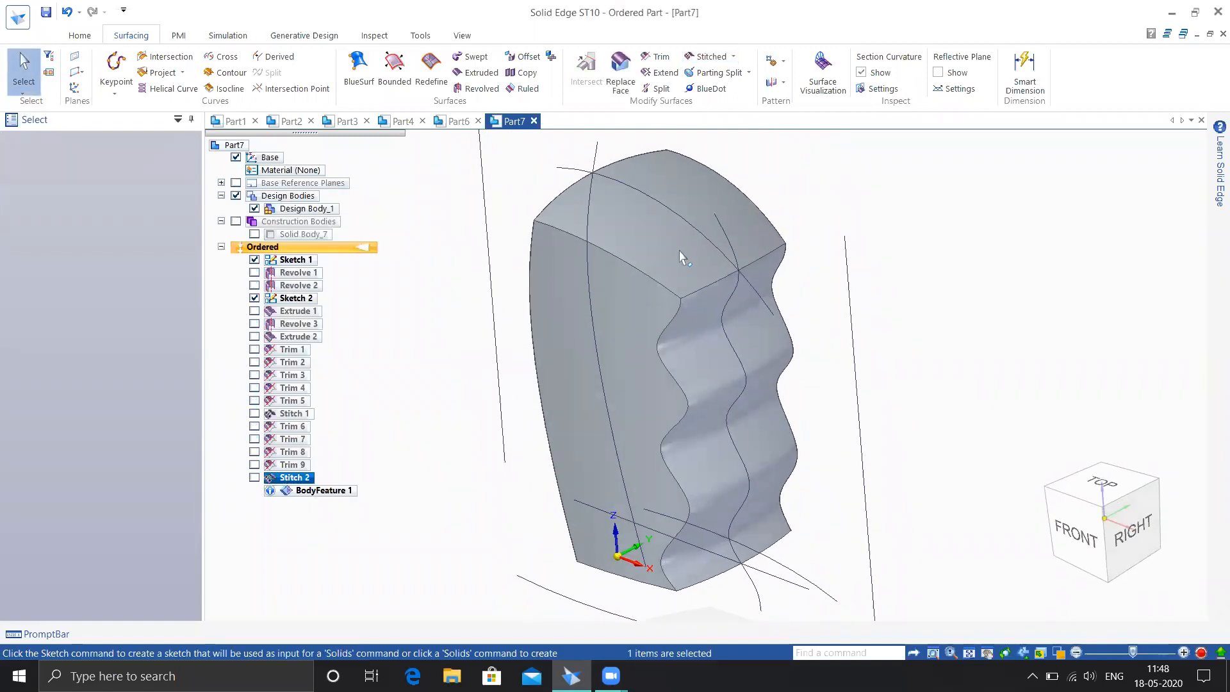
middle_drag(860, 302, 873, 374)
click(406, 361)
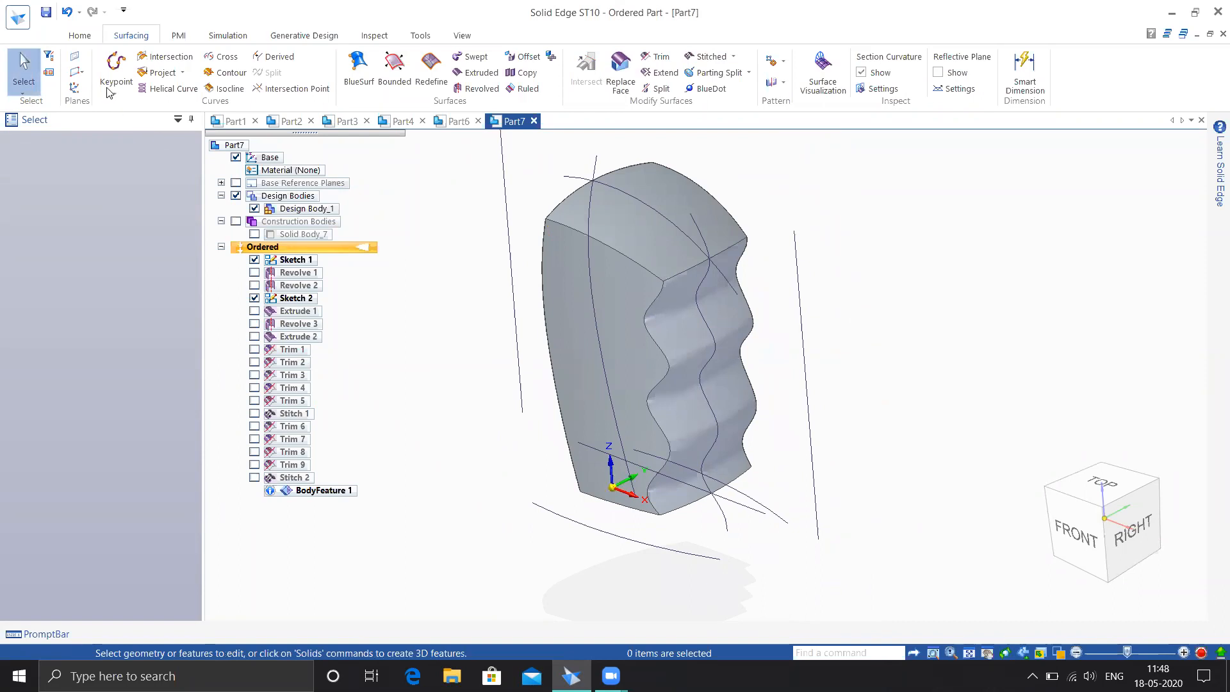
click(81, 36)
click(498, 65)
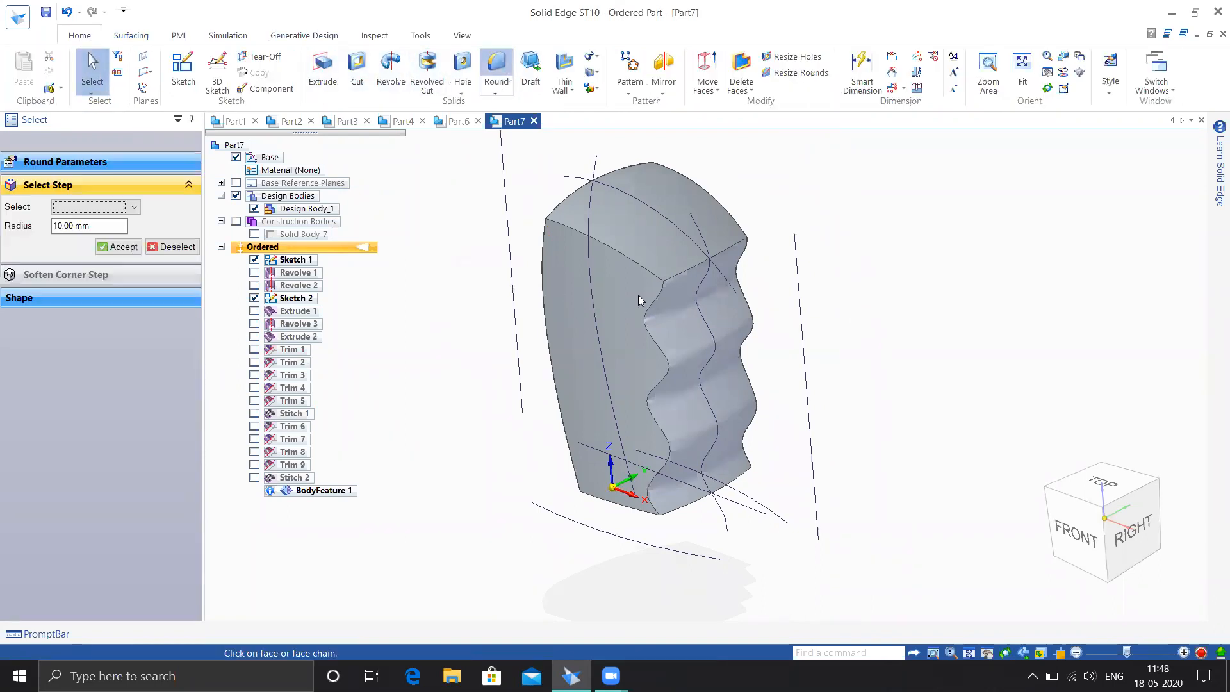
click(653, 299)
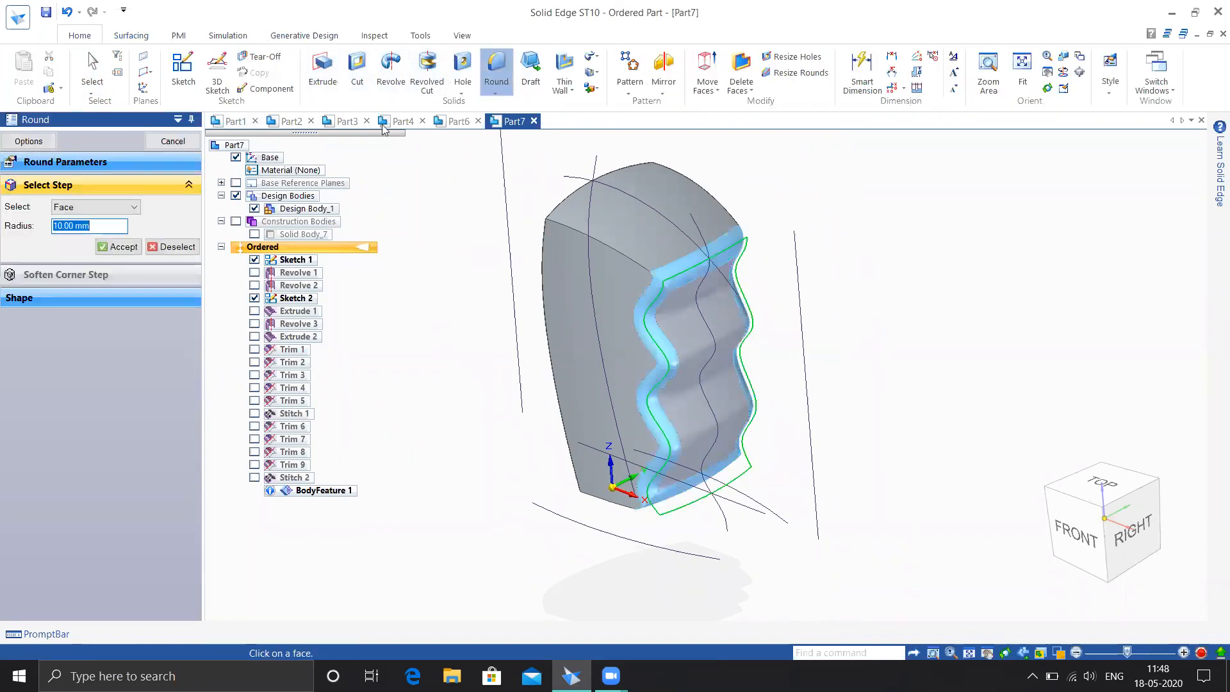
key(Escape)
- Try to round the grip's vertical edges with a 15 mm radius, using Edge/Corner selection
click(497, 67)
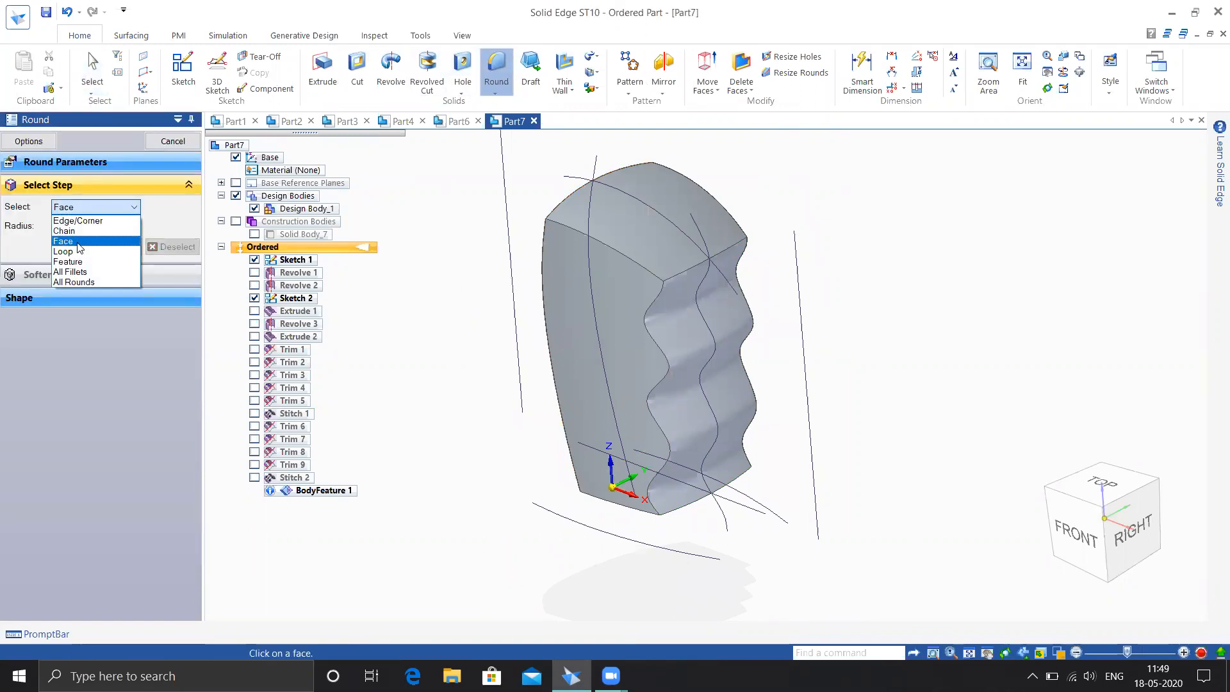
click(84, 222)
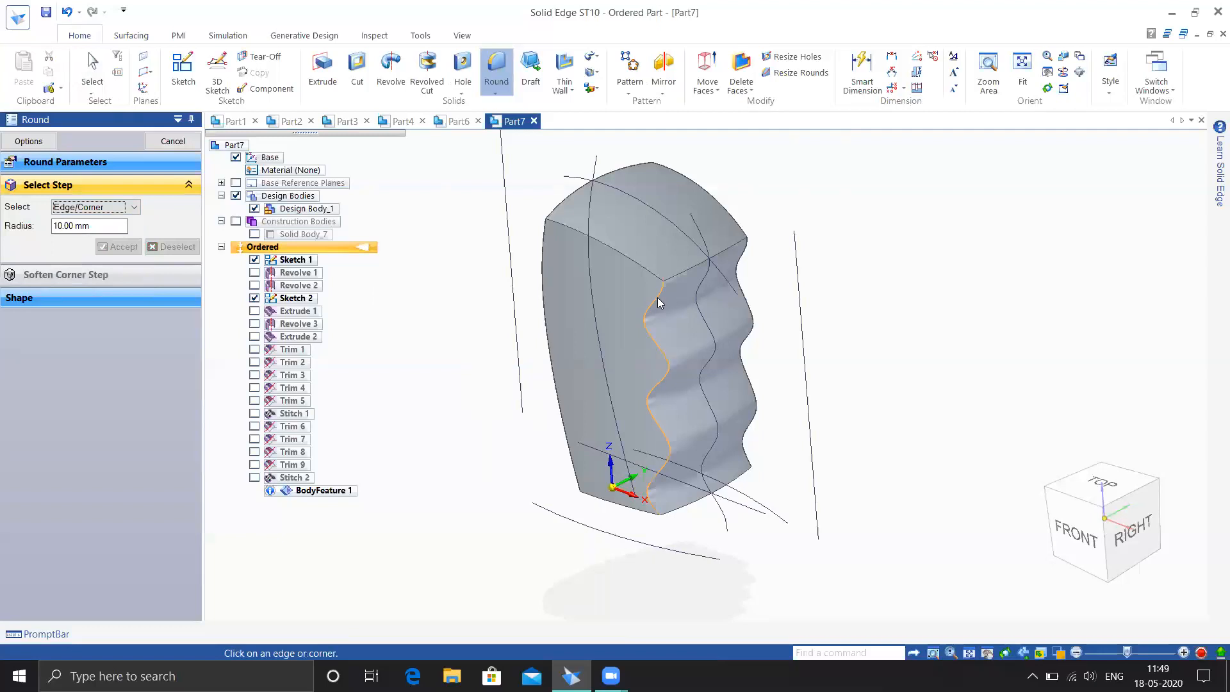
click(545, 245)
click(651, 176)
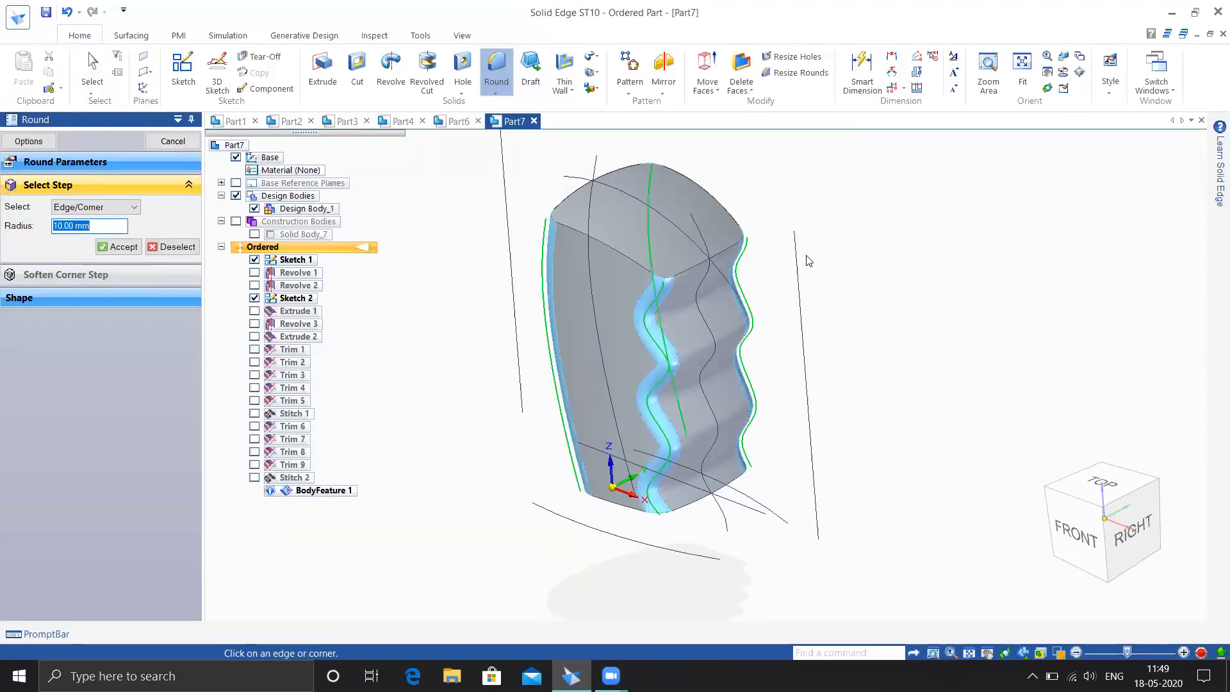
text(15)
key(Return)
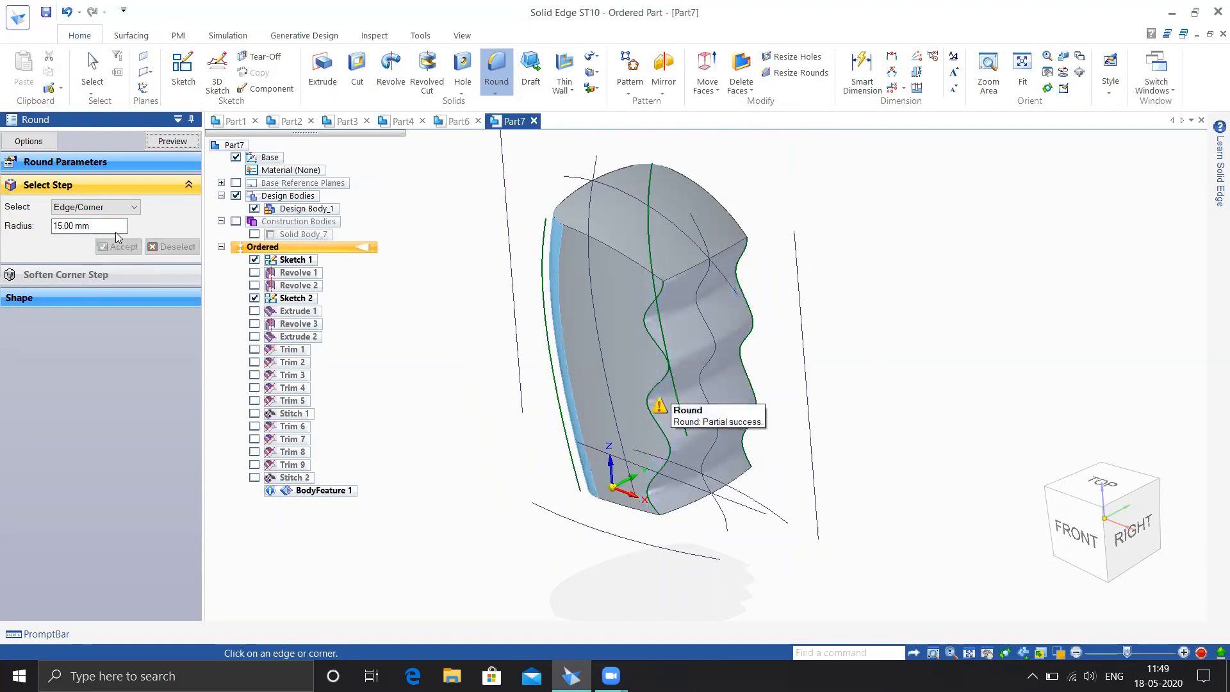
- Set the radius of the vertical edge round to 10 mm and preview the feature
click(92, 223)
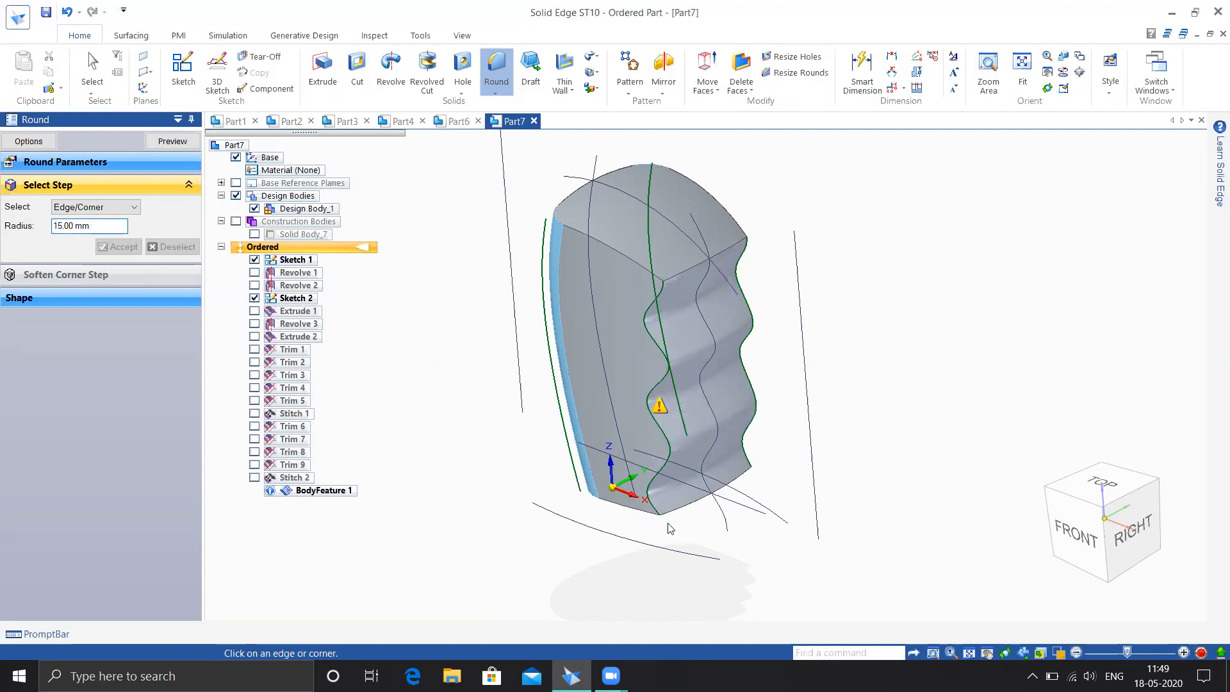
drag(94, 226, 36, 226)
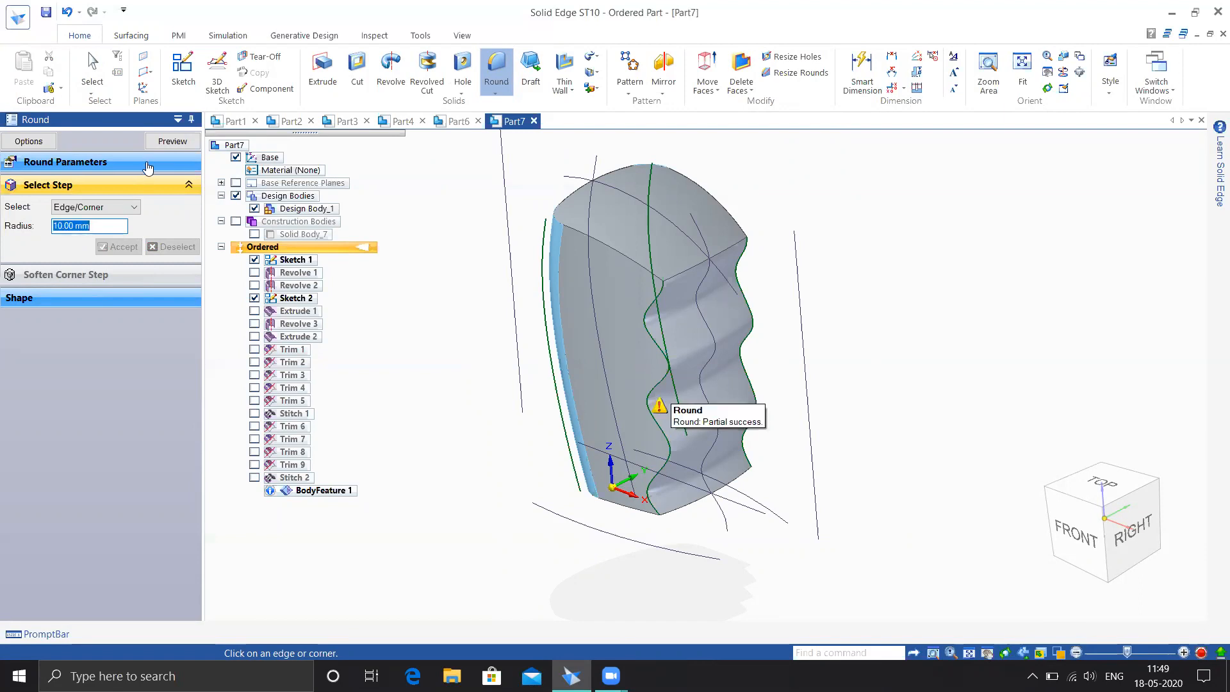
click(172, 141)
click(178, 144)
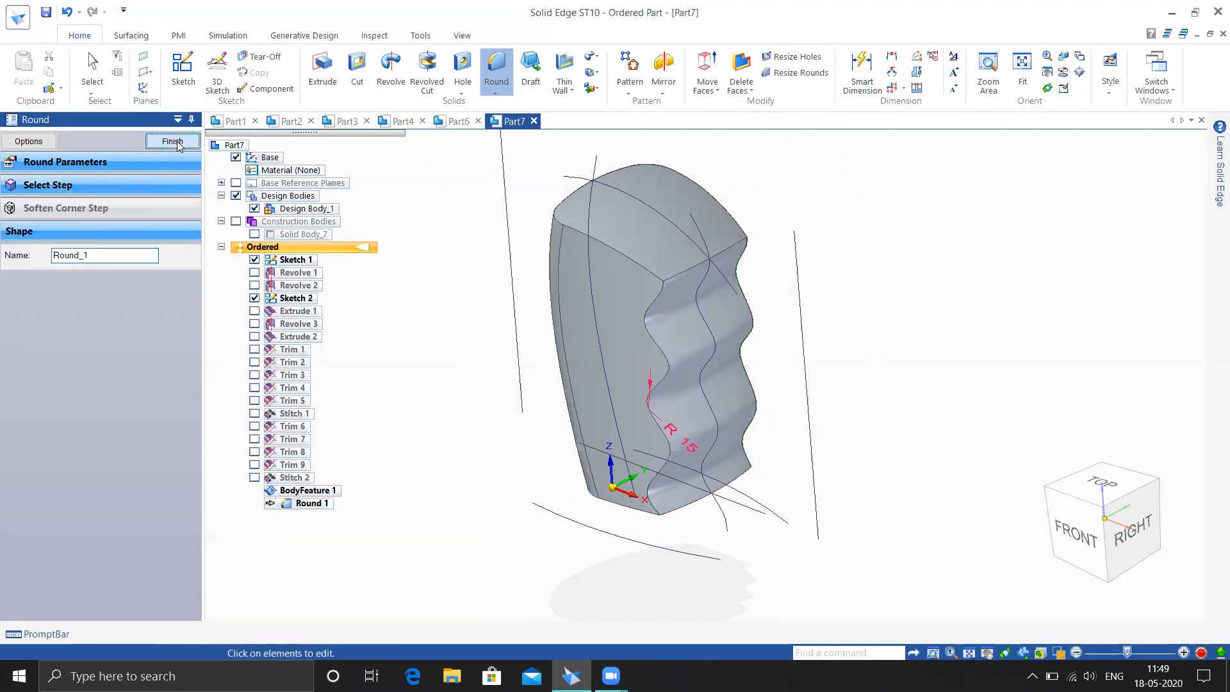
- Finish the vertical edge round and delete it from the feature list
click(186, 142)
click(305, 504)
key(Delete)
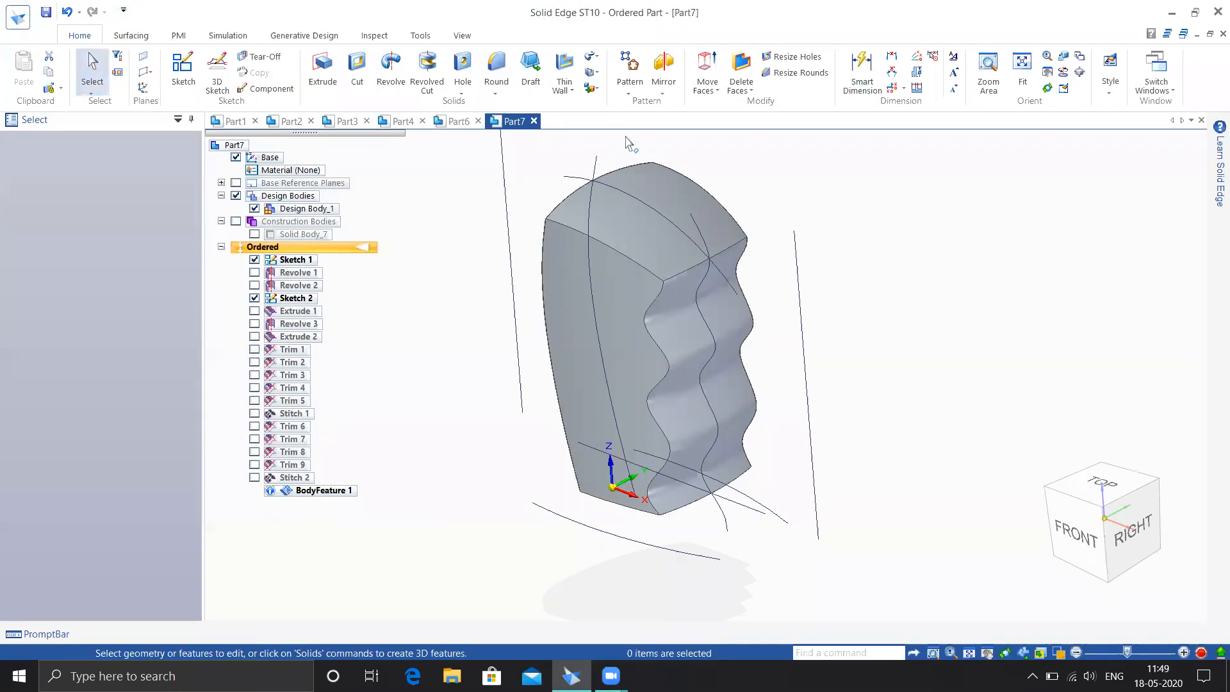
- Round the grip's four vertical edges with a 10 mm radius, using Edge/Corner selection, and accept the edge set
click(496, 72)
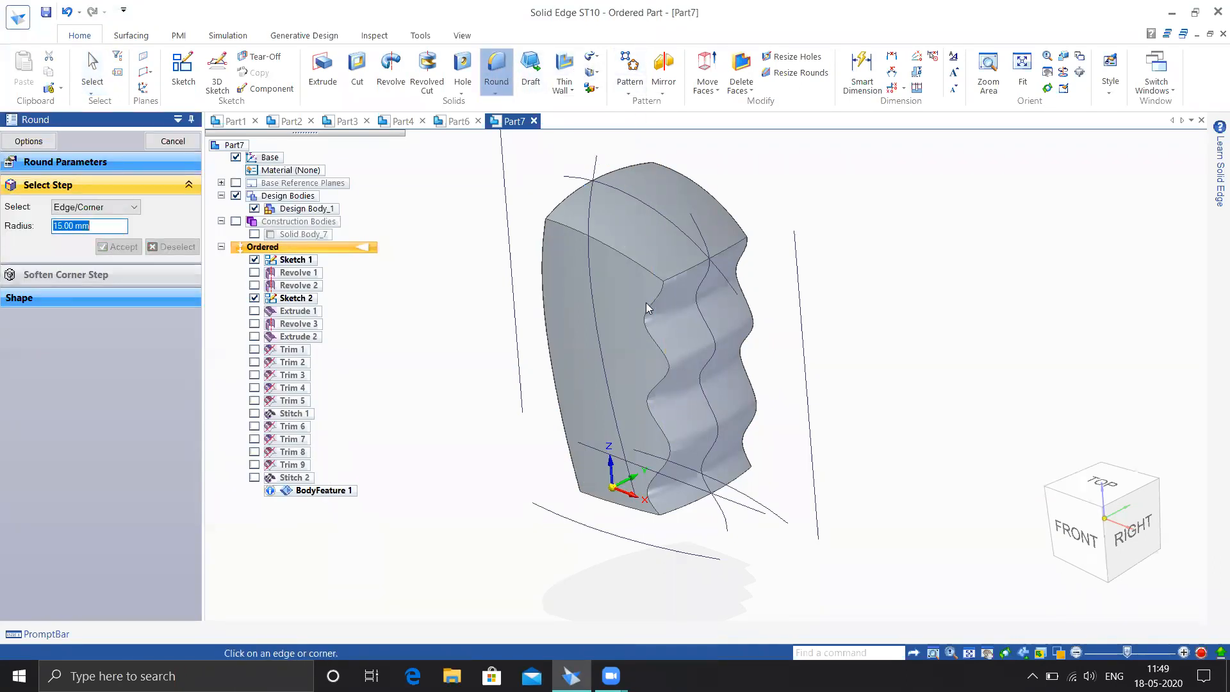
click(649, 307)
text(10)
key(Return)
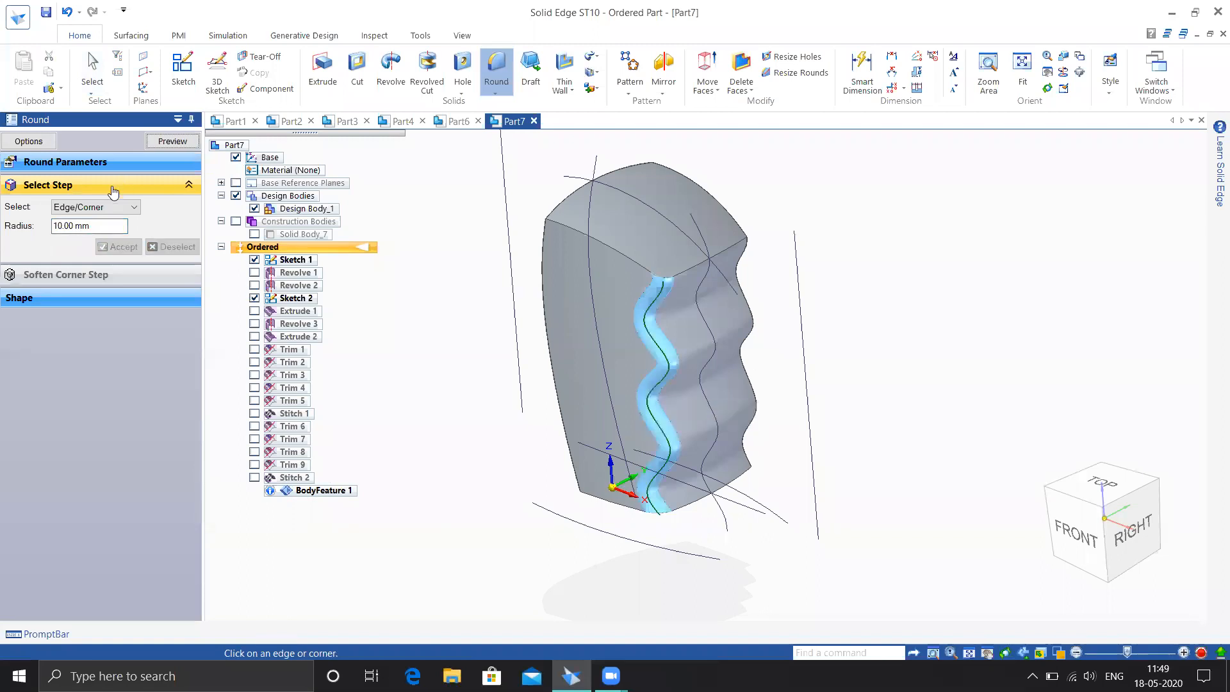
click(87, 211)
click(88, 212)
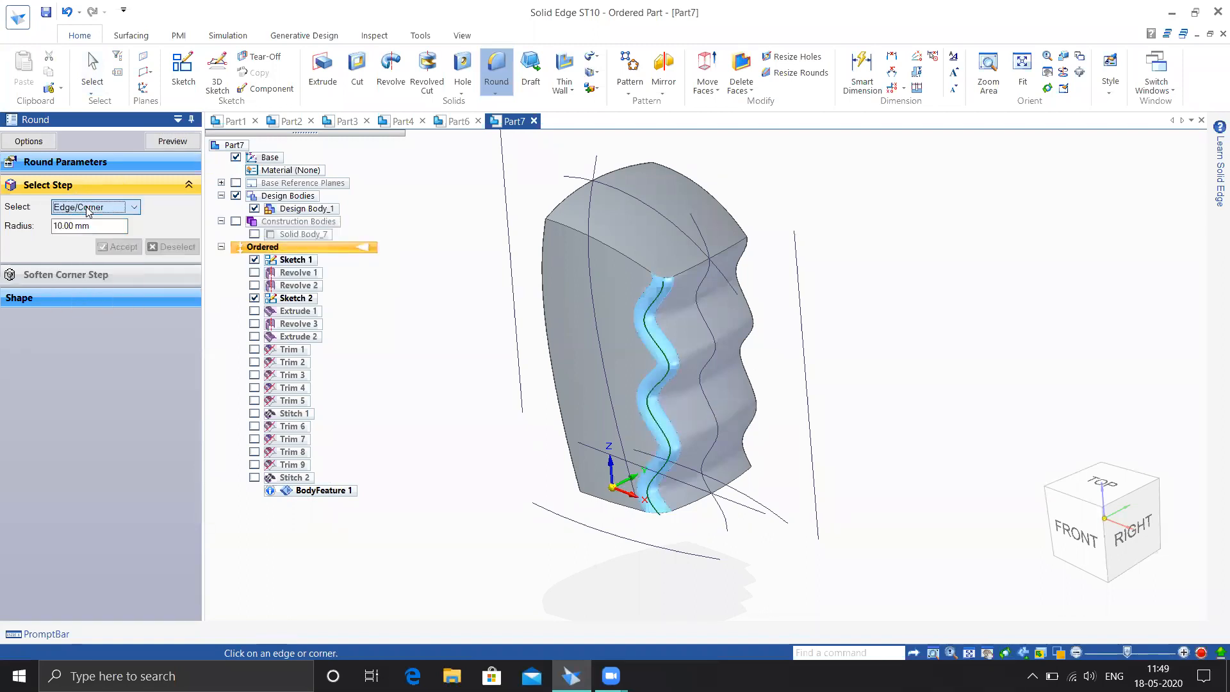
click(649, 174)
click(545, 241)
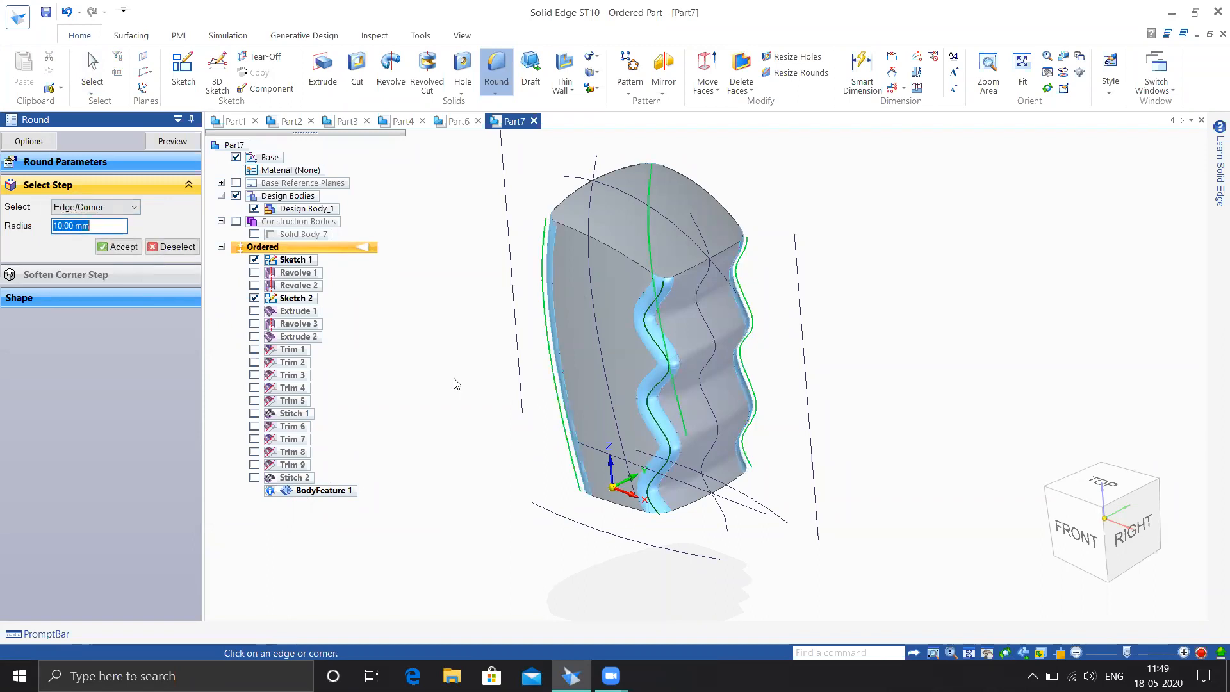
click(126, 248)
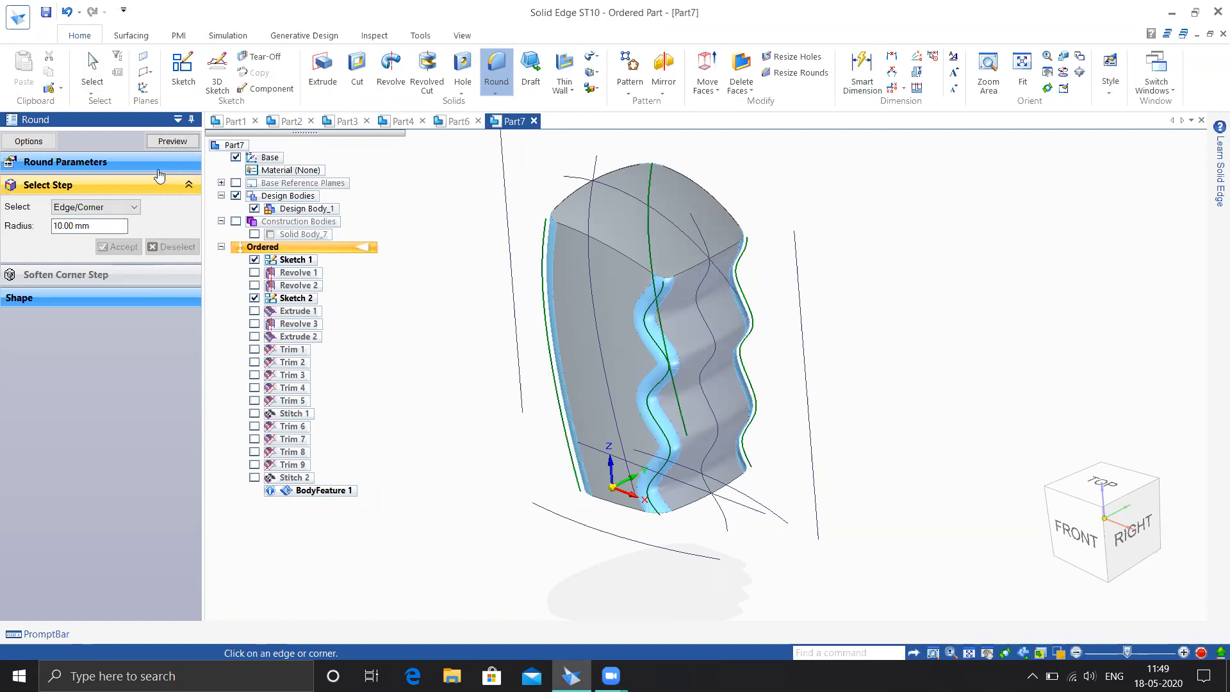
- Add the domed top and flat bottom faces to the round by Face selection with a 5 mm radius and preview the feature
click(101, 207)
click(82, 246)
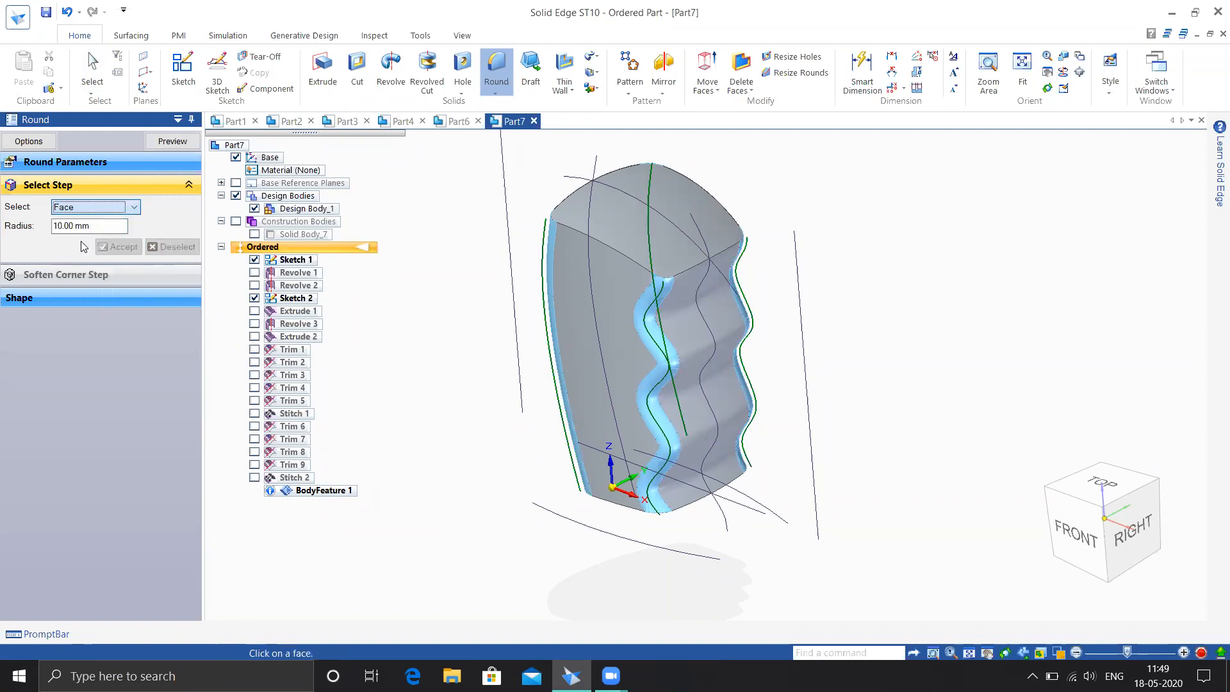
click(86, 226)
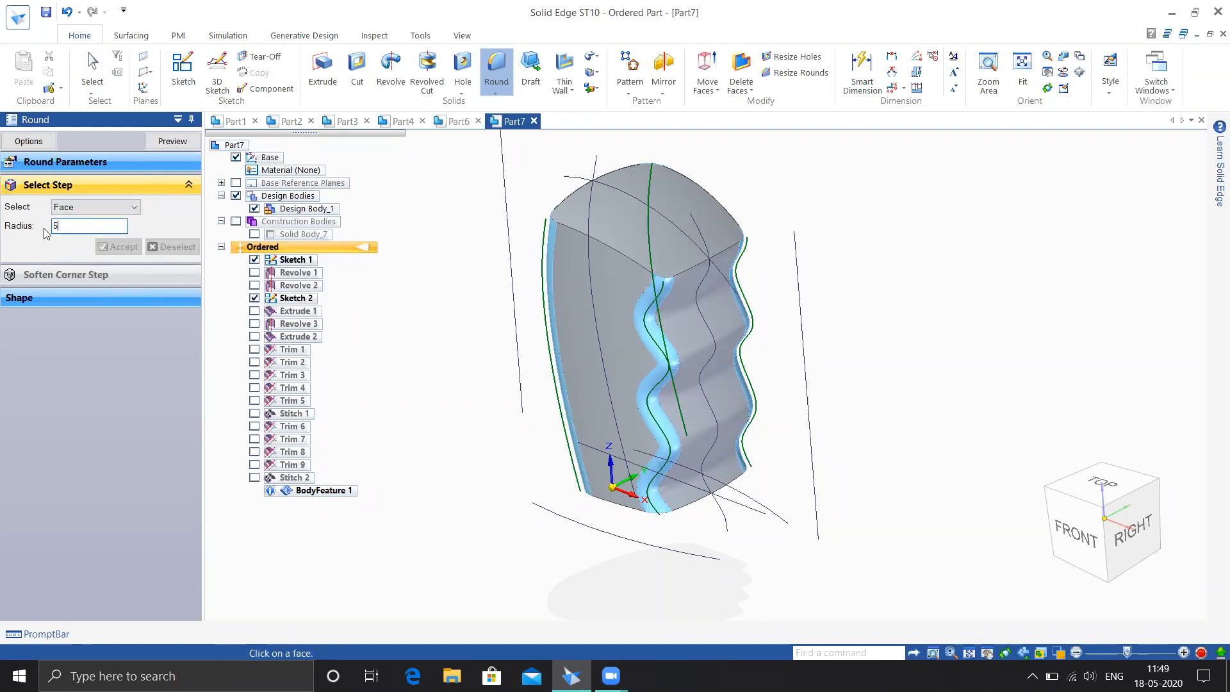
click(631, 212)
middle_drag(958, 423, 955, 263)
click(649, 473)
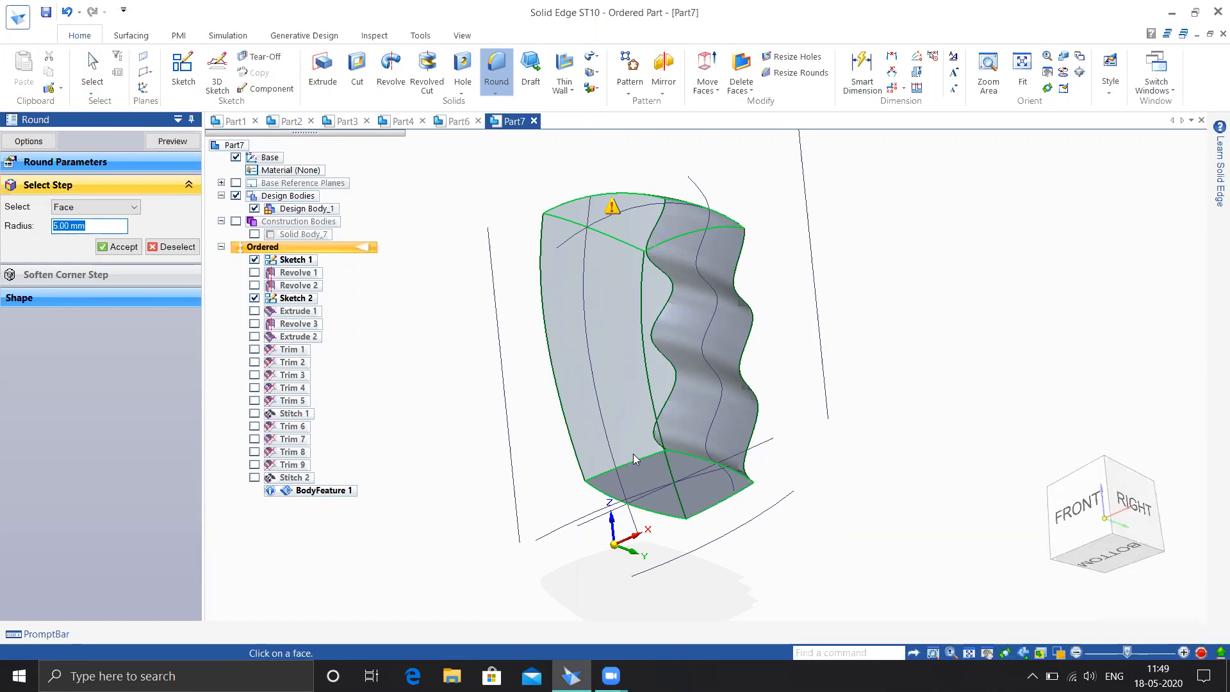
click(122, 248)
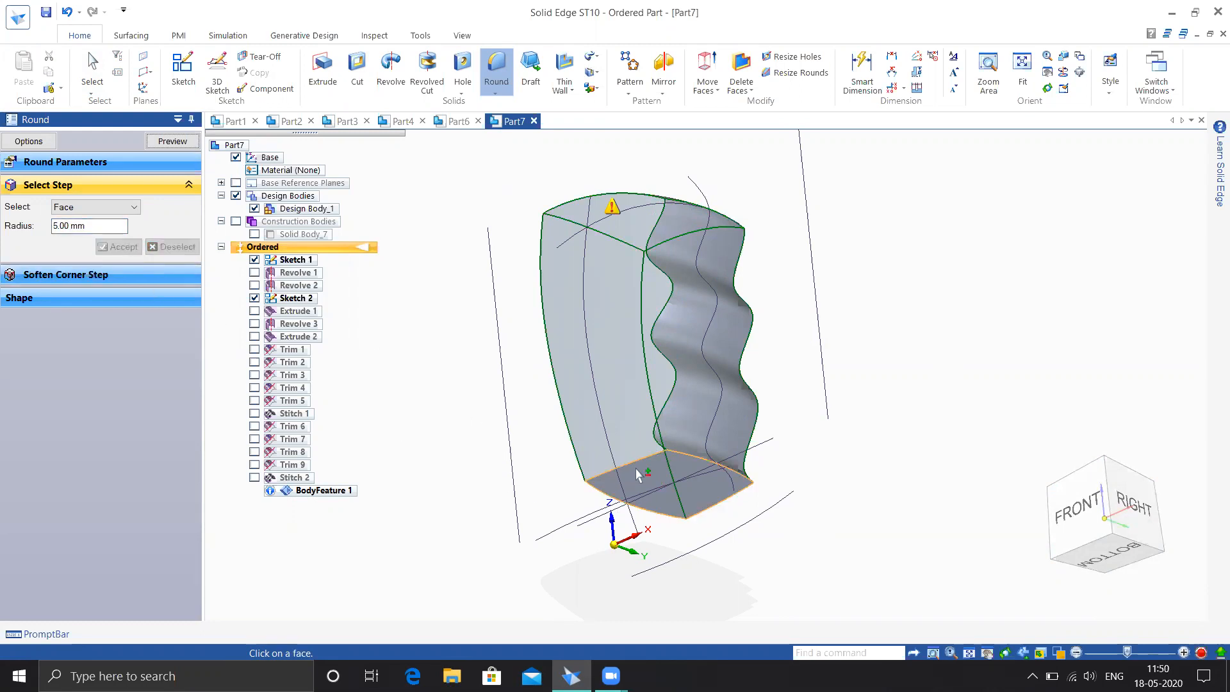
click(174, 142)
- Round the edges of the grip's flat bottom face with a 5 mm radius, finish the feature and exit the command
scroll(600, 454, up, 3)
middle_drag(602, 459, 898, 489)
click(496, 70)
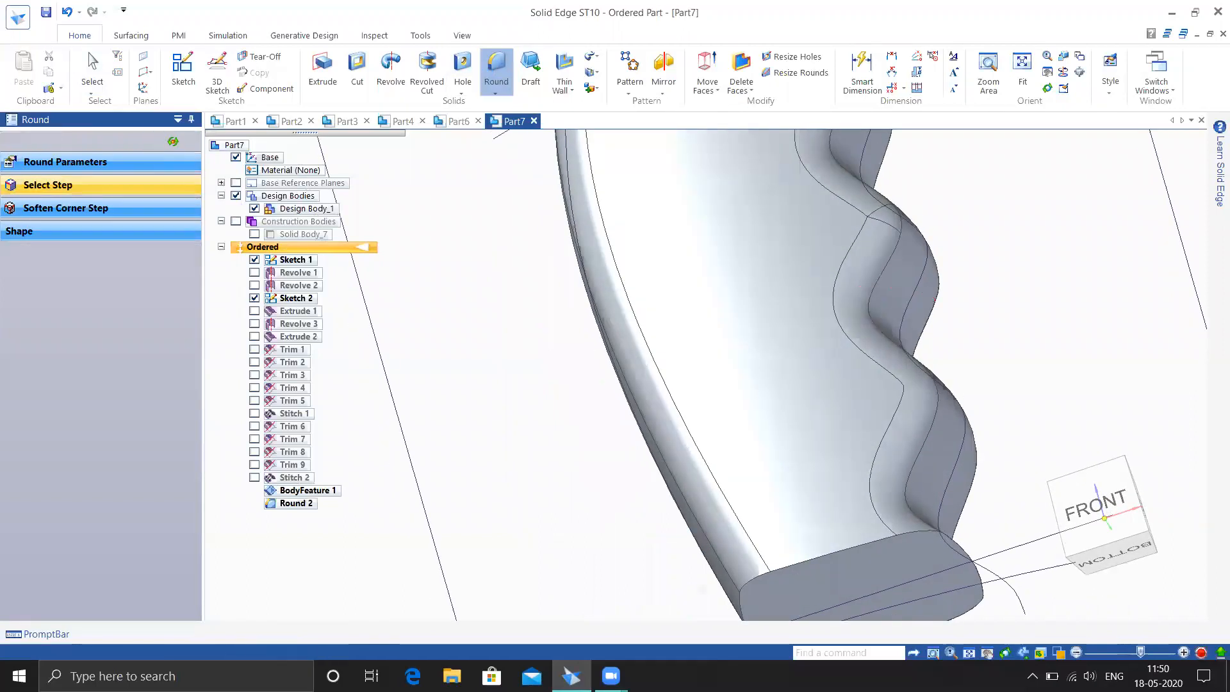
middle_drag(758, 569, 818, 572)
click(842, 578)
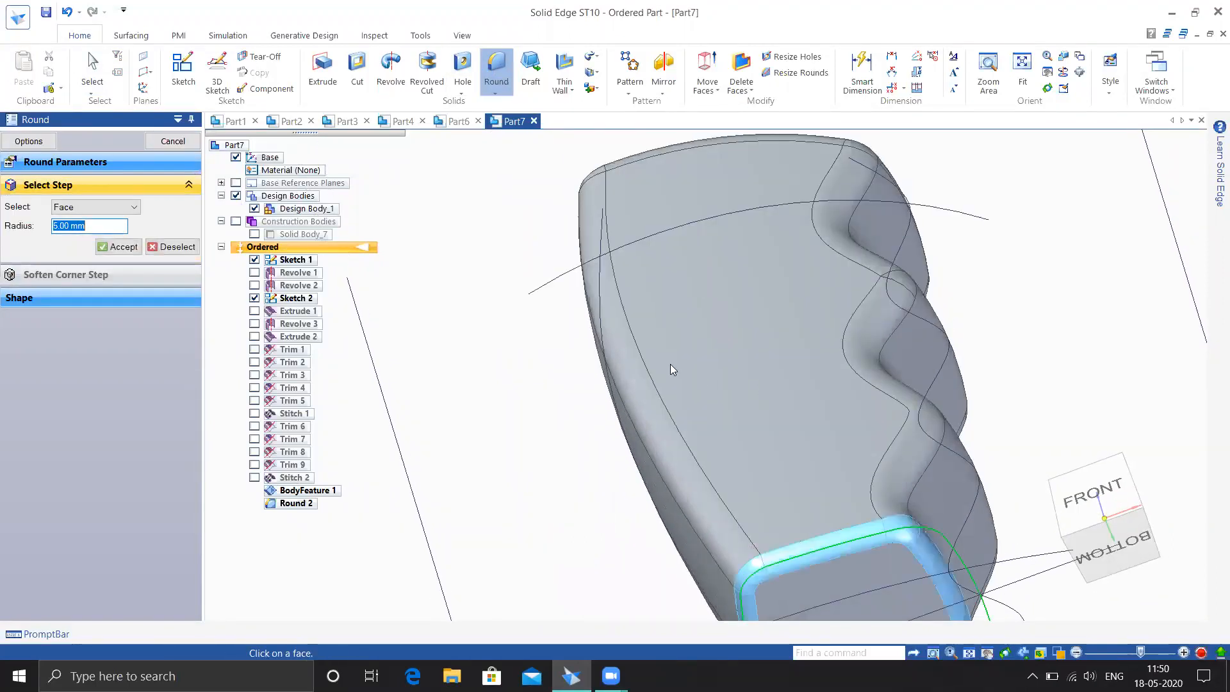
middle_drag(562, 422, 545, 333)
click(122, 247)
click(168, 147)
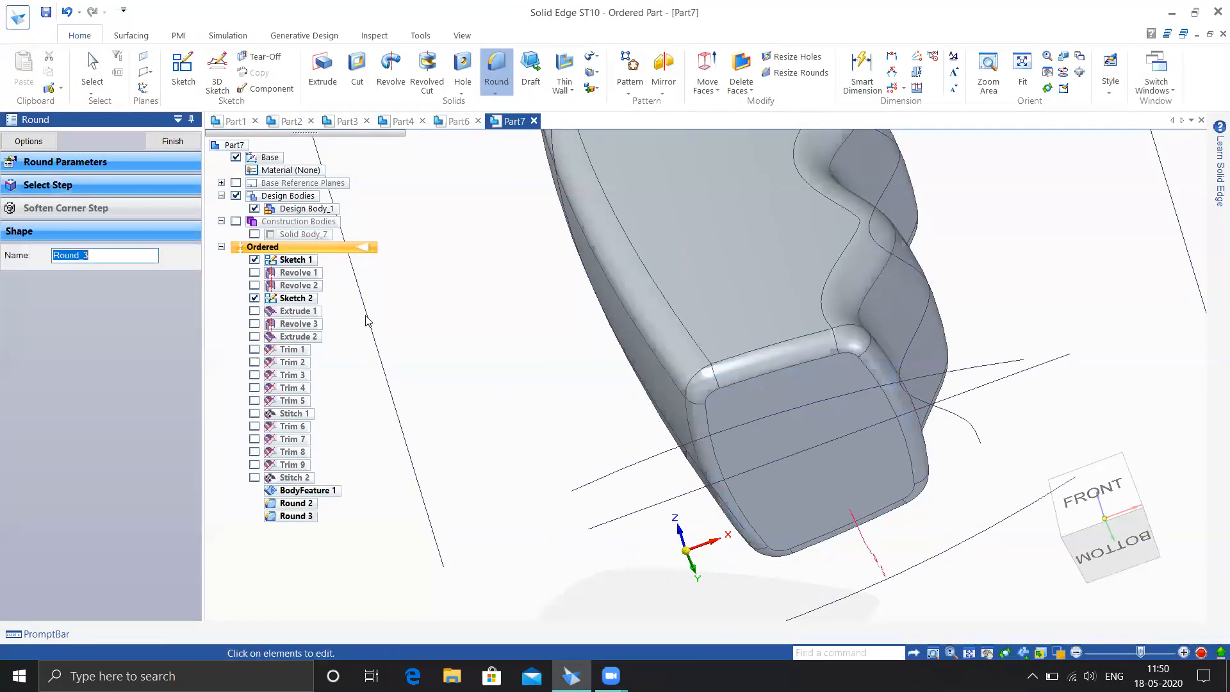
scroll(384, 326, down, 4)
mouse_move(515, 343)
shift+middle_down()
mouse_move(665, 448)
mouse_move(737, 480)
mouse_move(824, 455)
mouse_move(840, 319)
mouse_move(619, 356)
mouse_move(915, 274)
mouse_move(684, 344)
mouse_move(889, 311)
mouse_move(833, 308)
shift+middle_up()
click(176, 141)
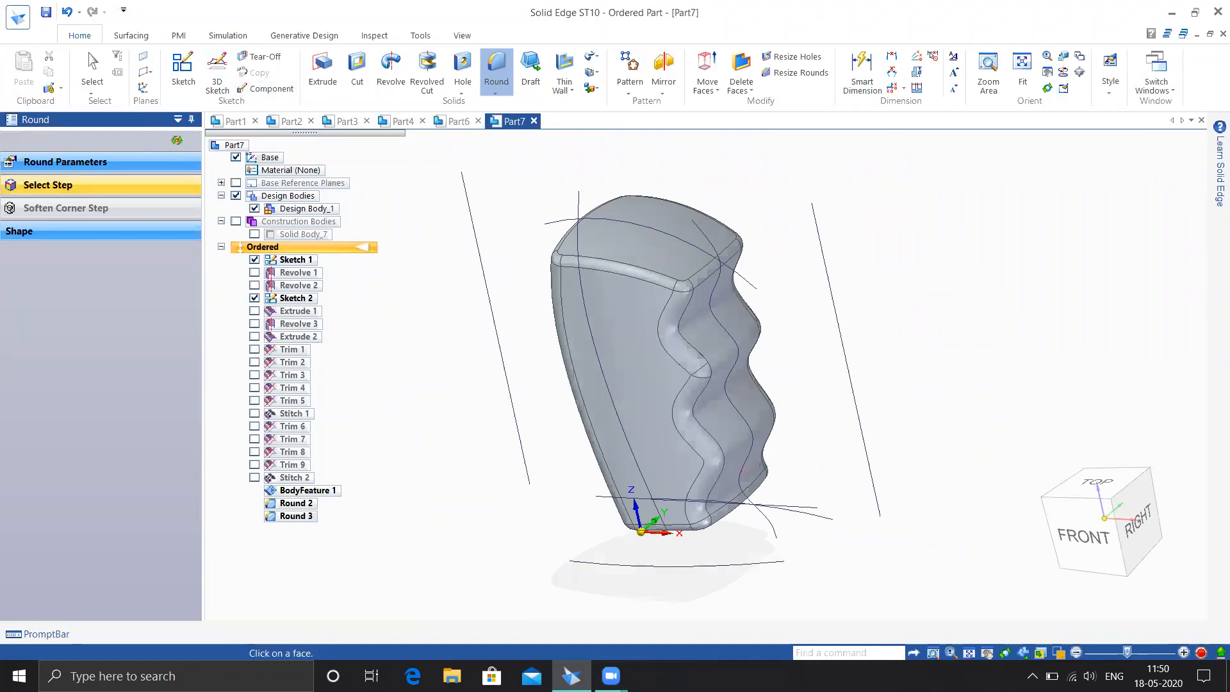
click(177, 140)
- Create a new ISO Metric Part document
click(131, 36)
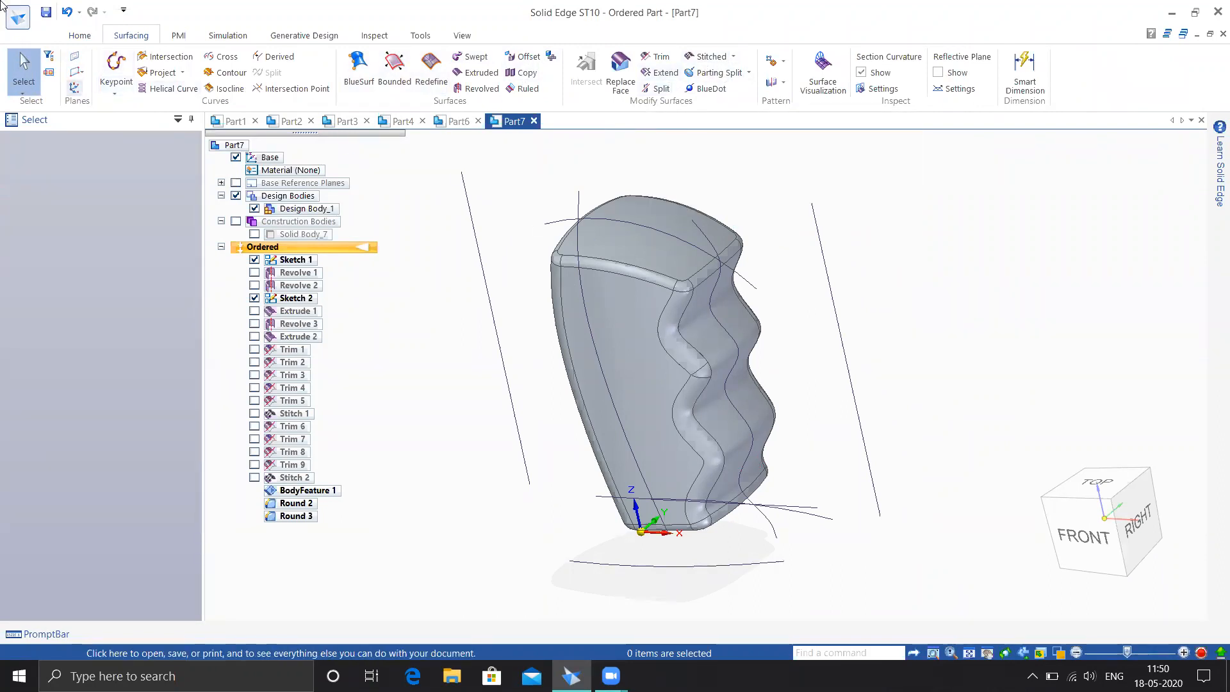
click(30, 20)
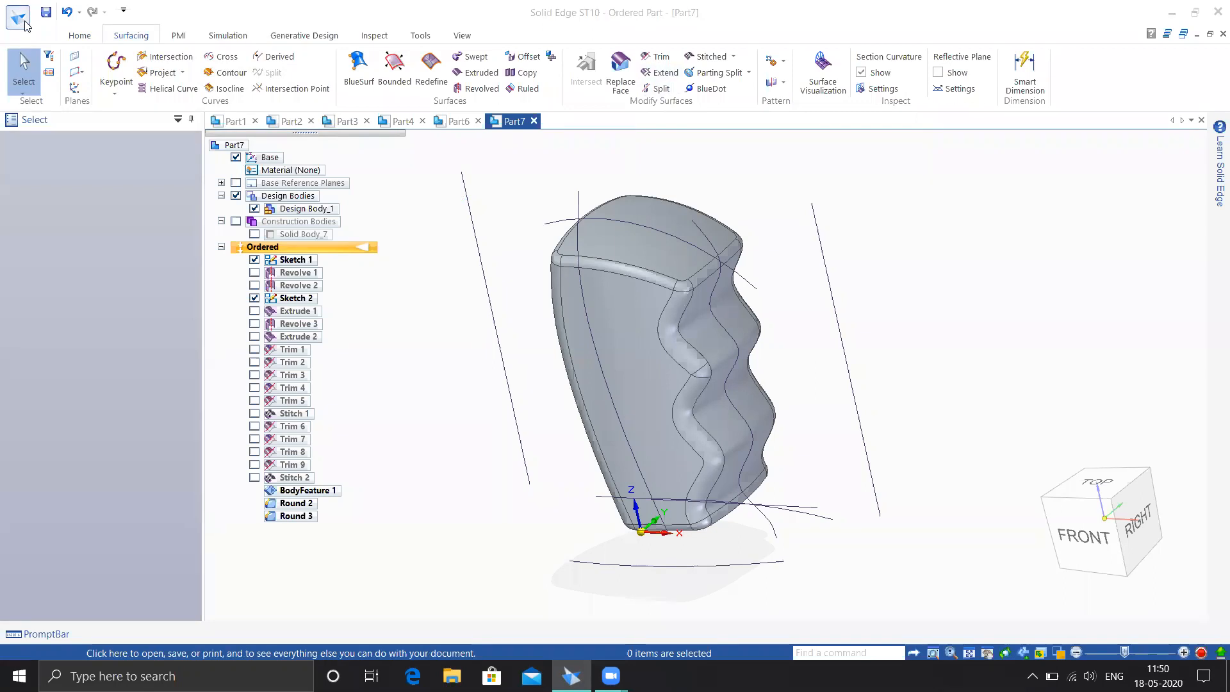
click(39, 96)
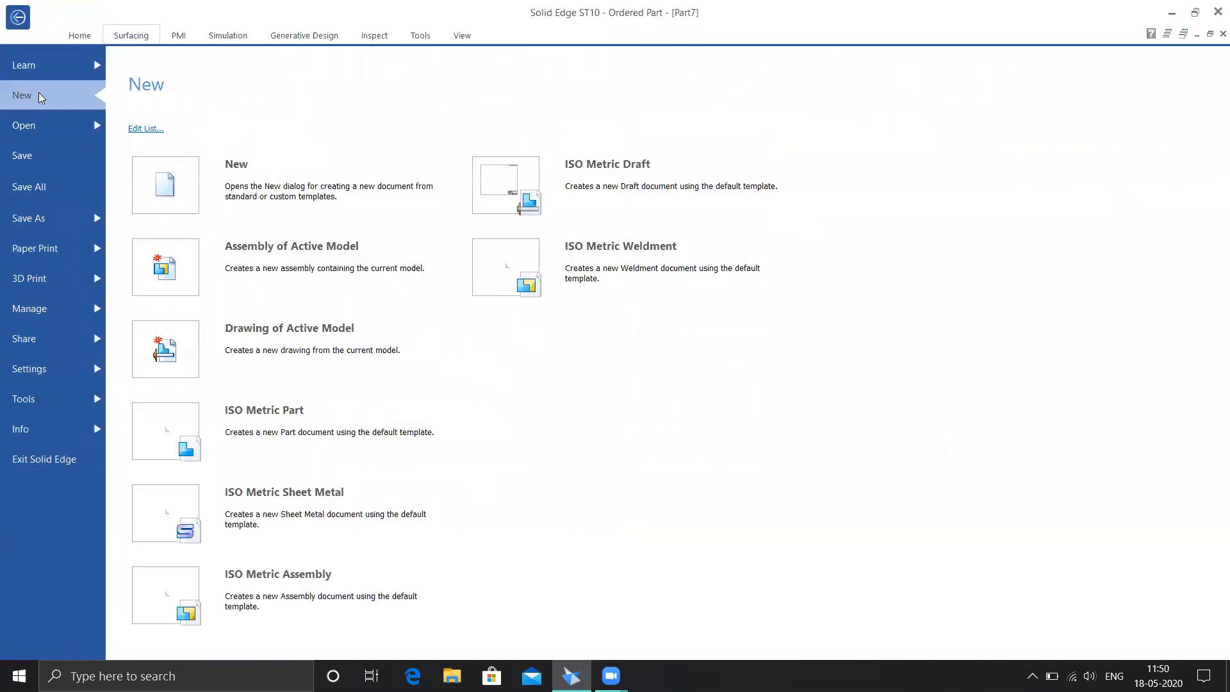
key(Escape)
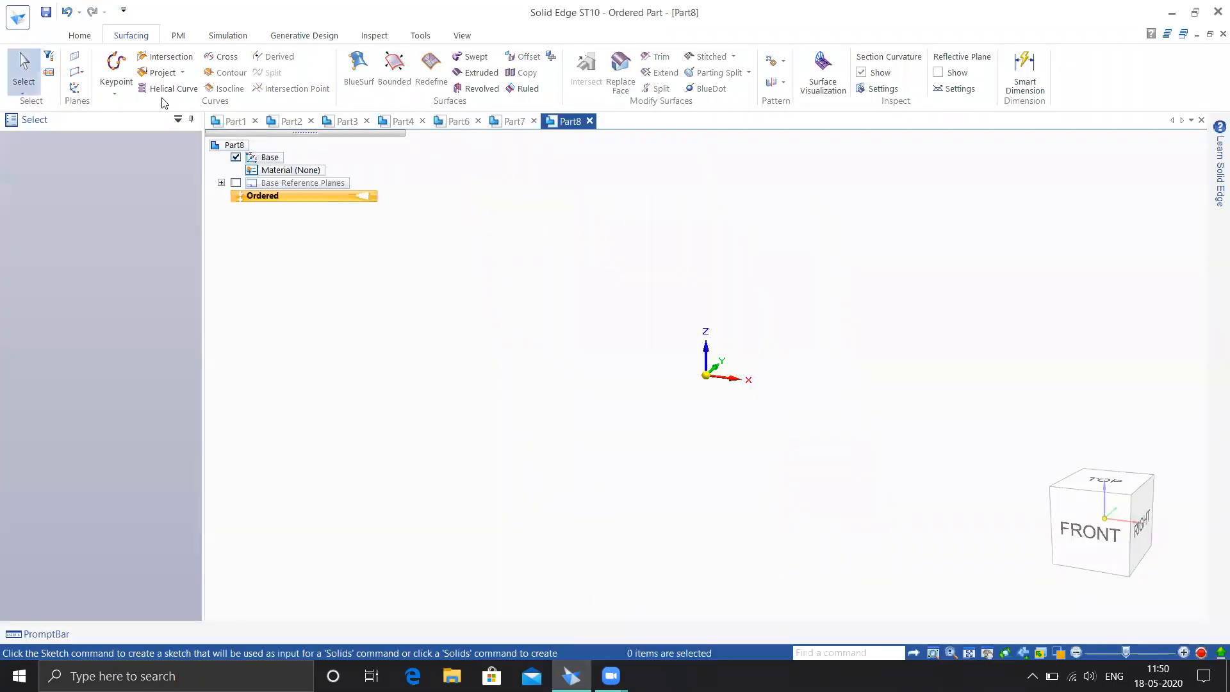
- Switch to Part2 and start an Extend on two adjacent boundary edges of the bounded surface, picked with Edge selection and accepted
click(290, 122)
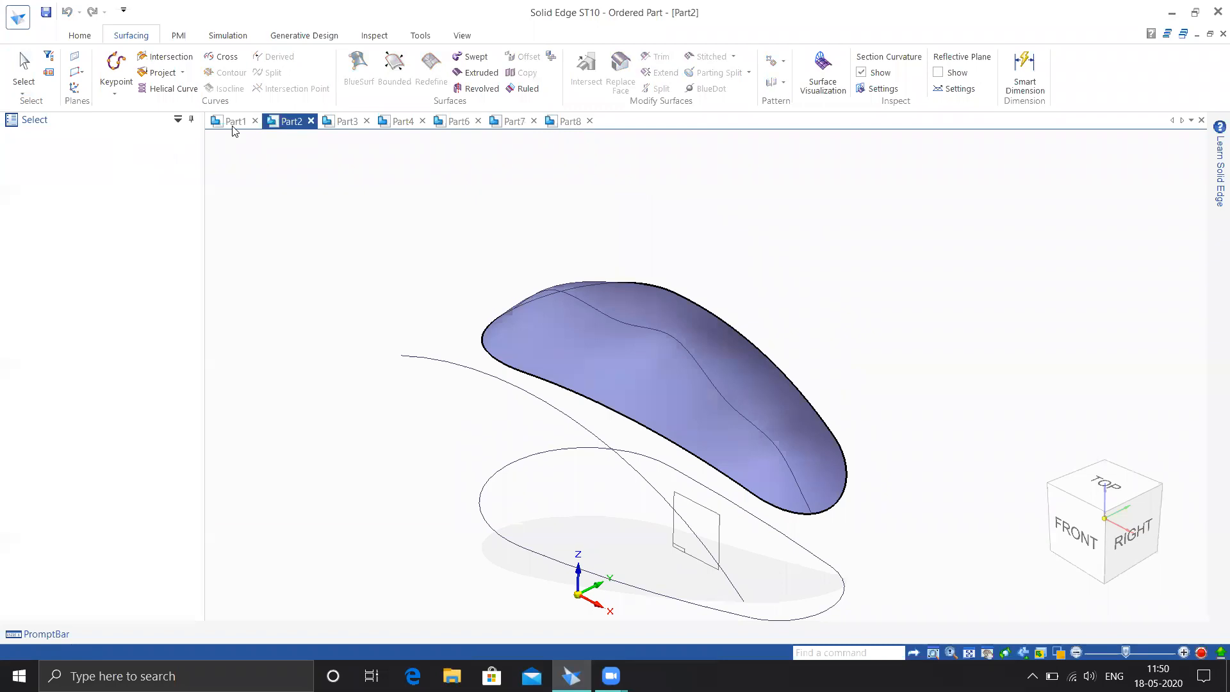
middle_drag(555, 346, 794, 293)
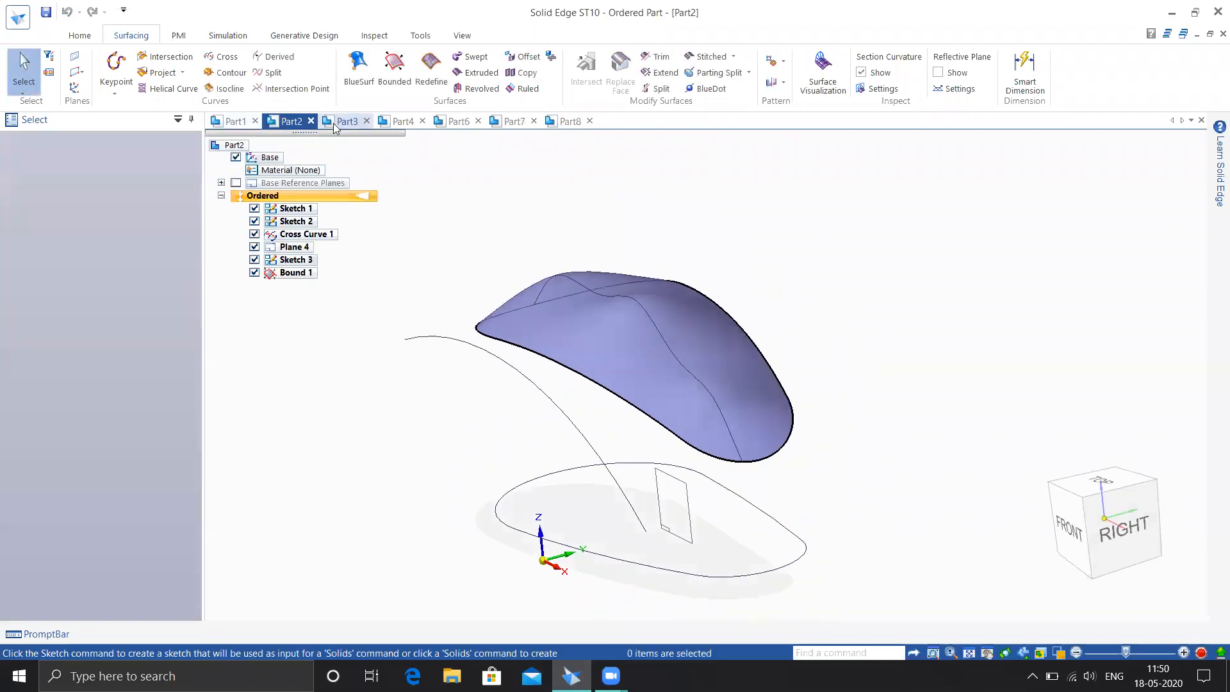
middle_drag(387, 324, 395, 336)
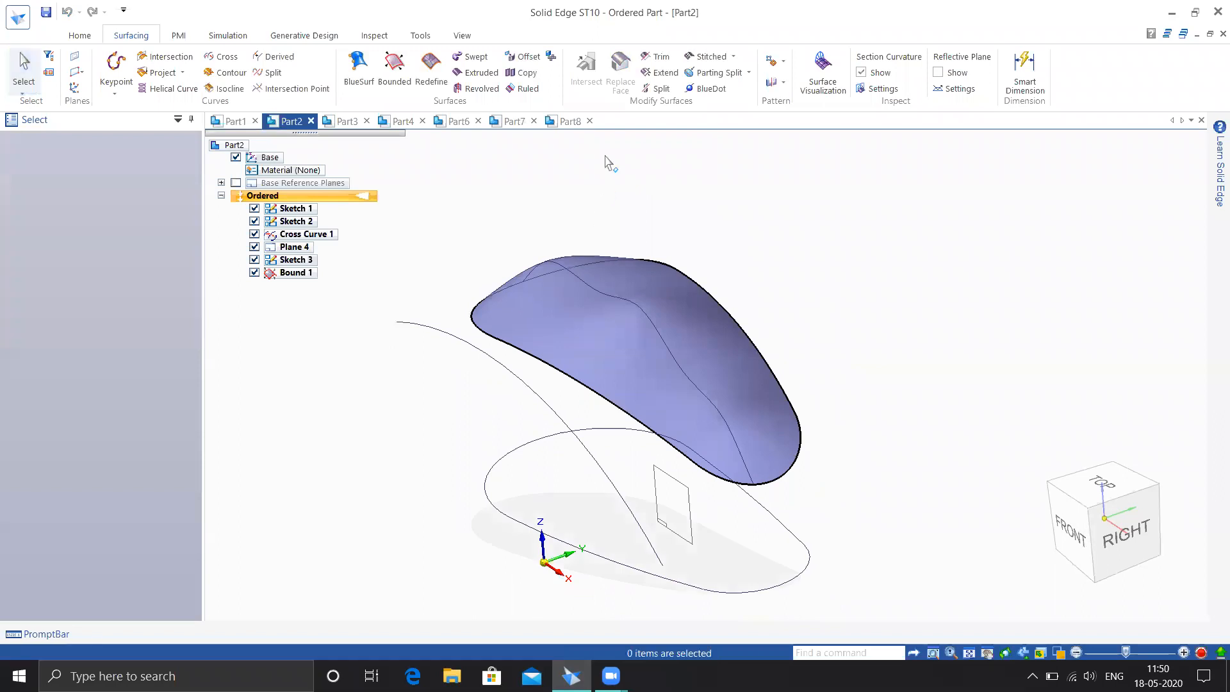
click(662, 74)
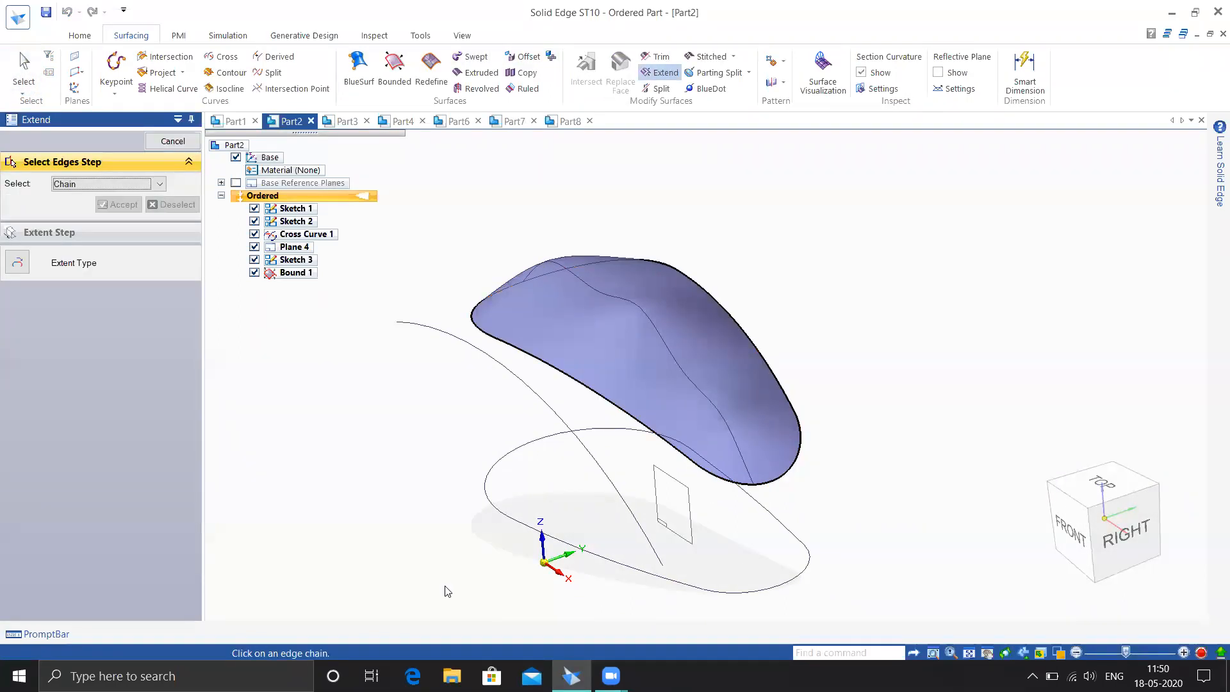
click(122, 183)
click(103, 205)
click(527, 354)
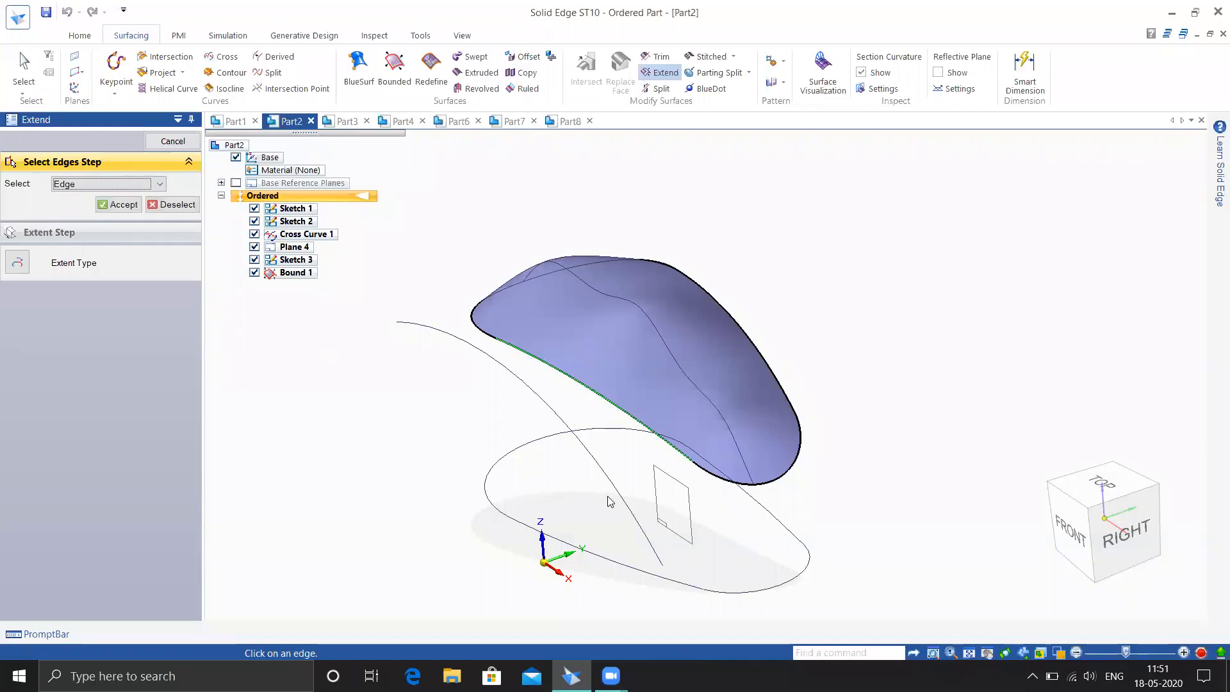
click(723, 482)
click(116, 205)
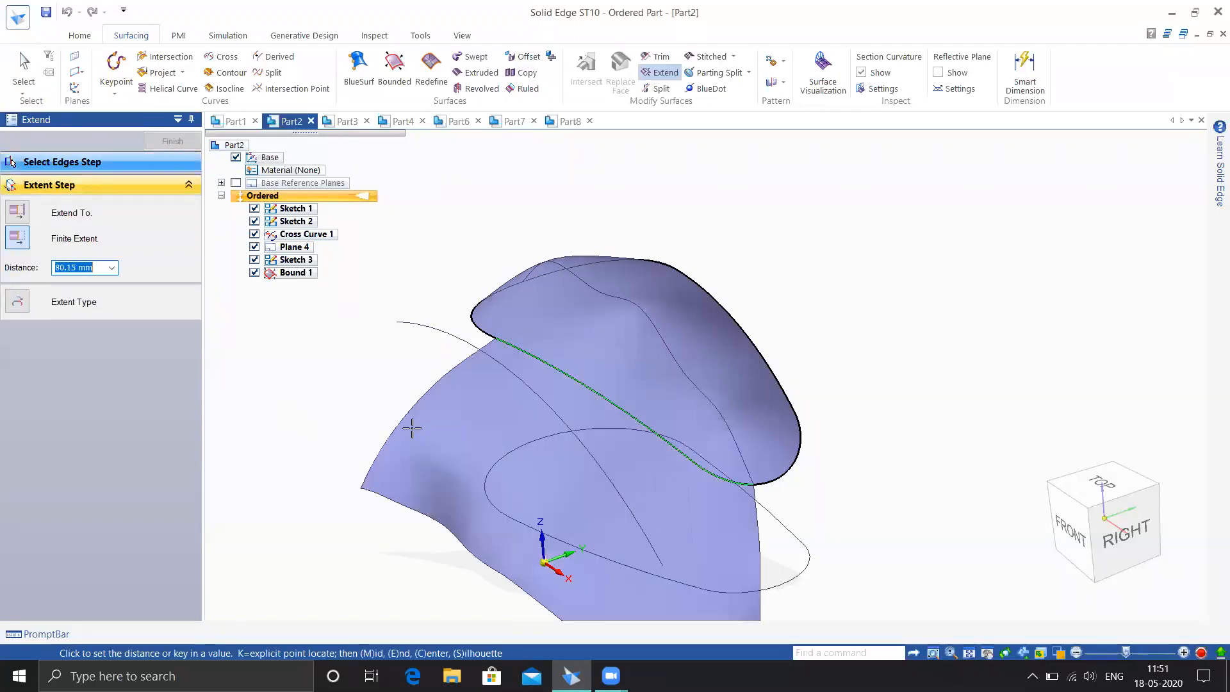
- Set the extent type to Linear and preview the finite extension of the two selected edges
middle_drag(346, 374, 398, 371)
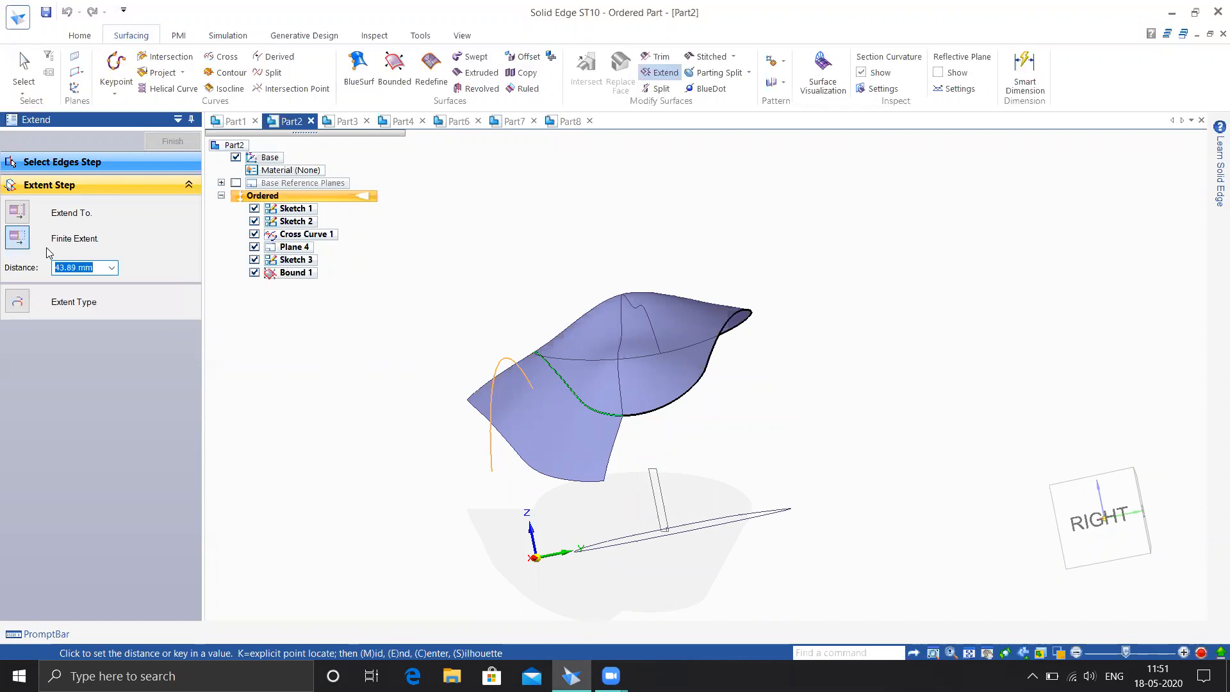
middle_drag(336, 402, 392, 410)
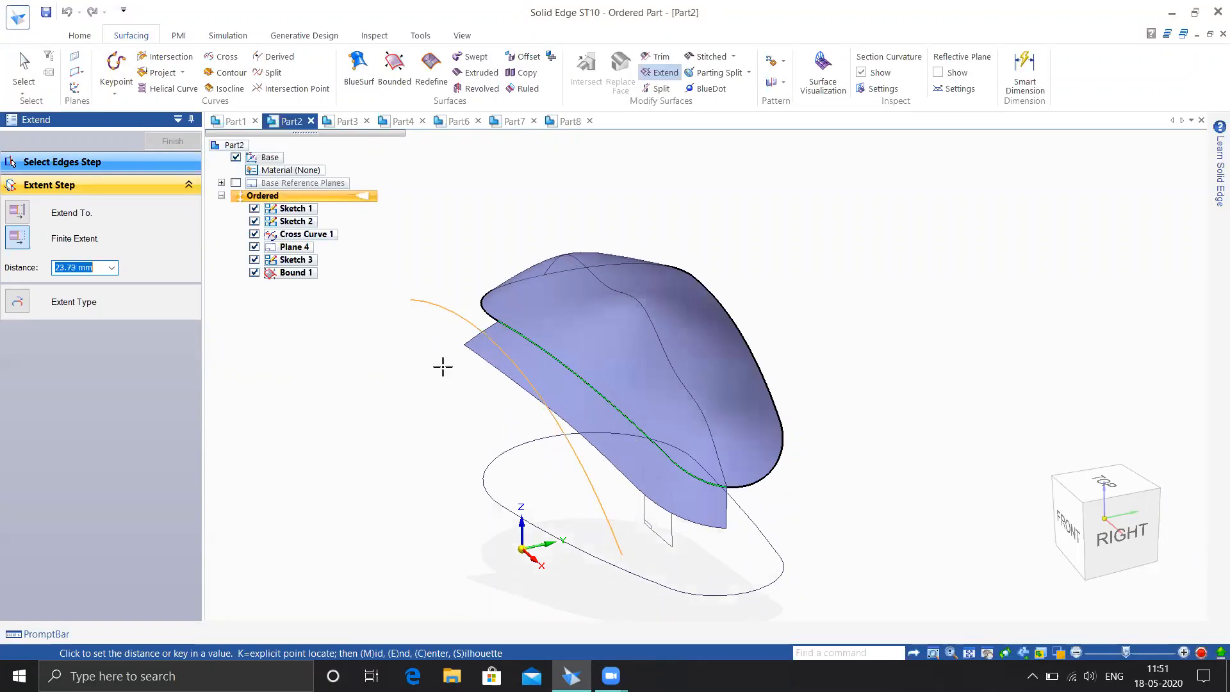
middle_drag(421, 346, 399, 341)
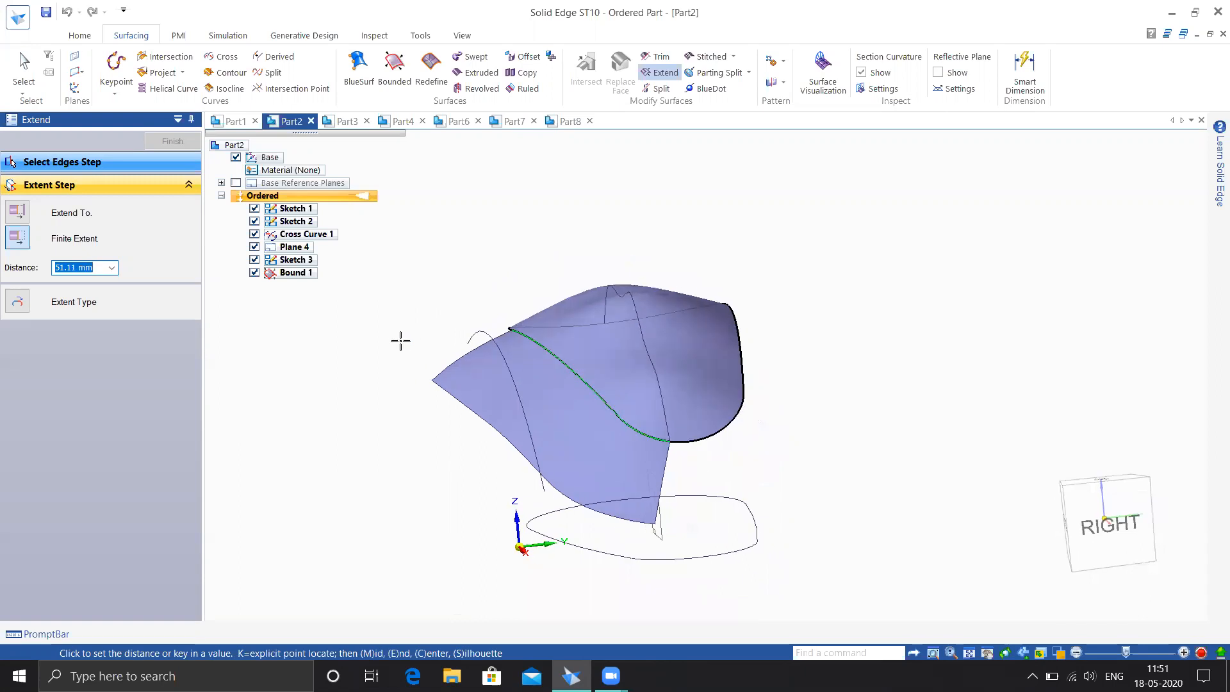
click(25, 305)
click(44, 323)
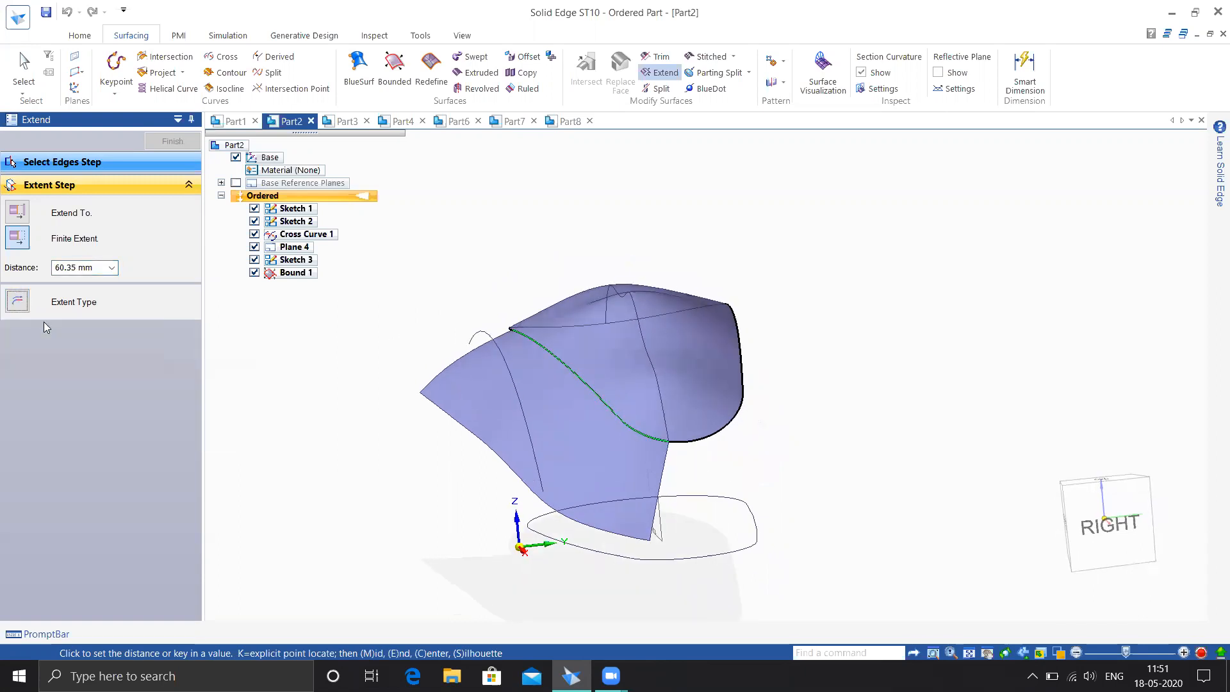
middle_drag(348, 401, 352, 364)
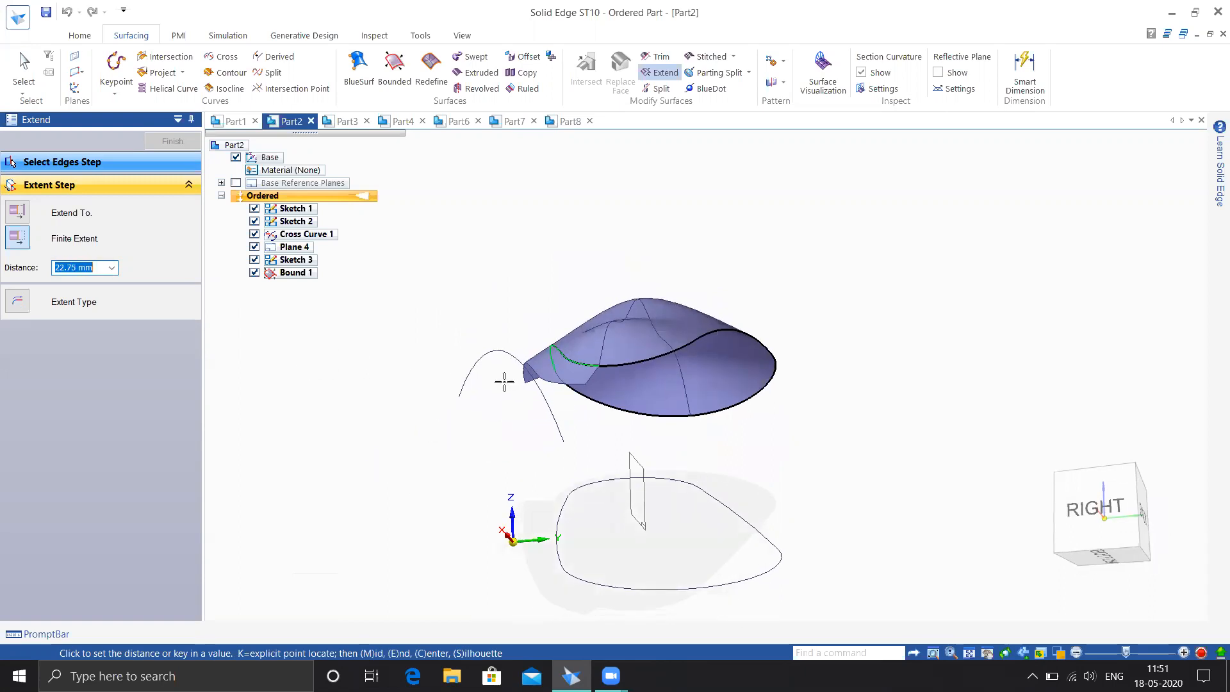
- Change the extent type to Curvature Continuous and set the finite extension distance to 50 mm
click(17, 301)
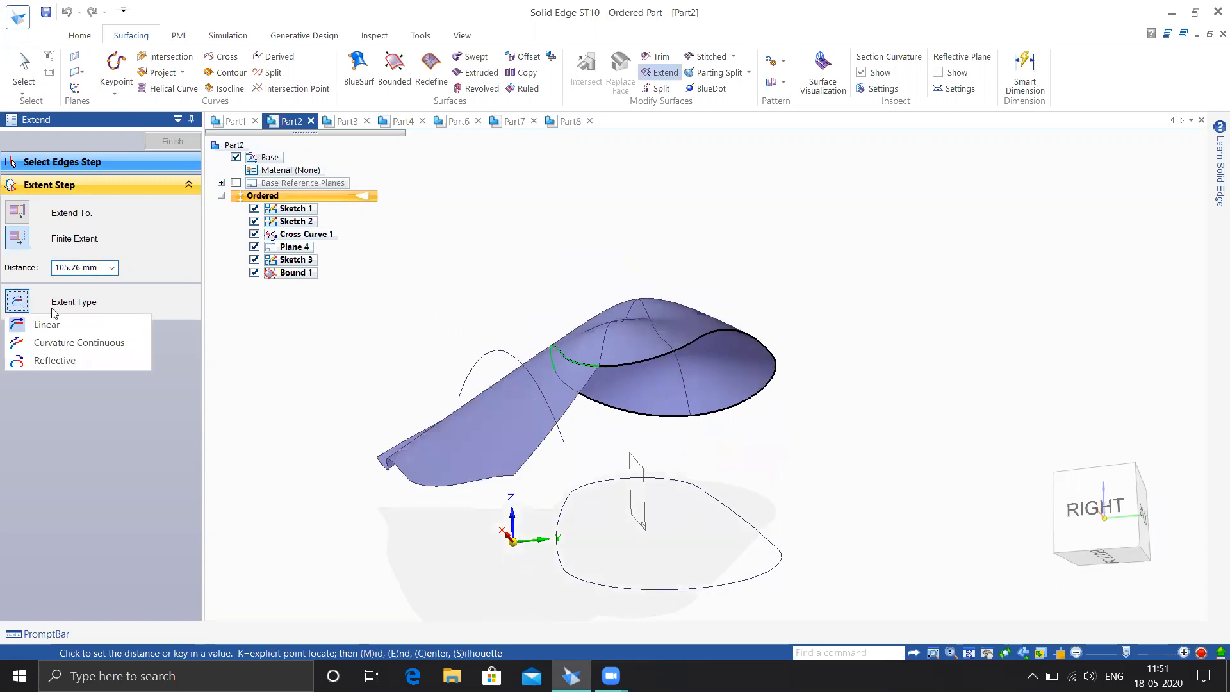
click(72, 340)
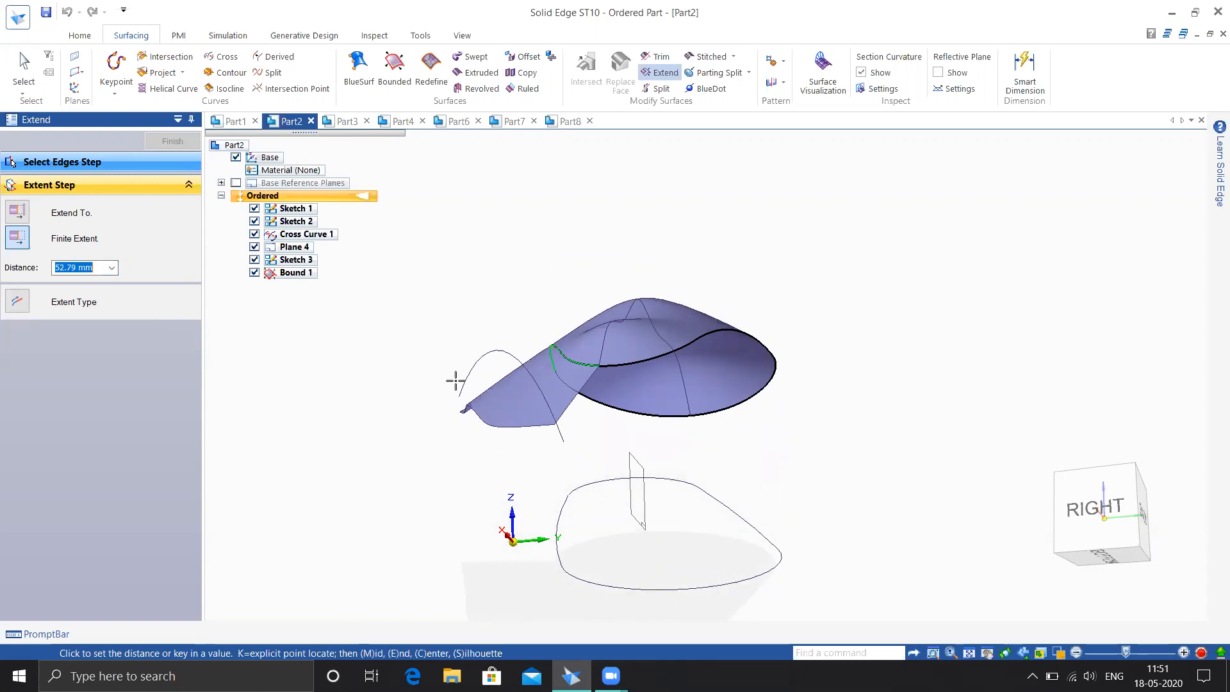
middle_drag(462, 385, 713, 397)
middle_drag(751, 402, 748, 405)
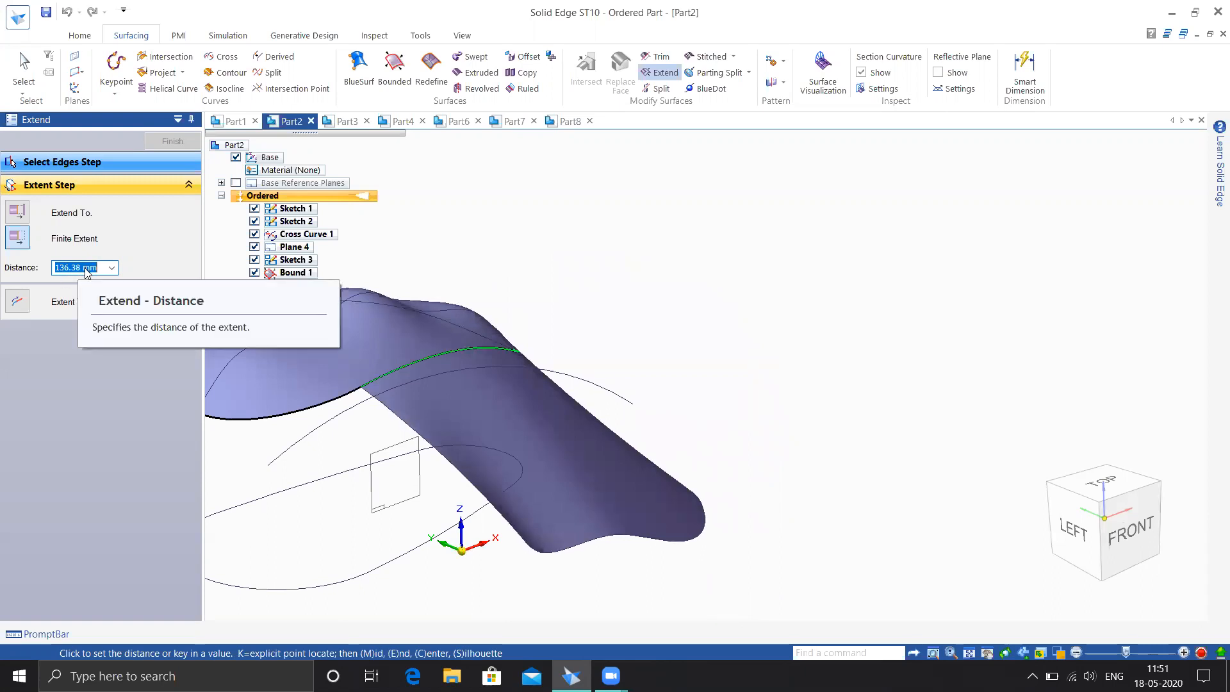
text(50)
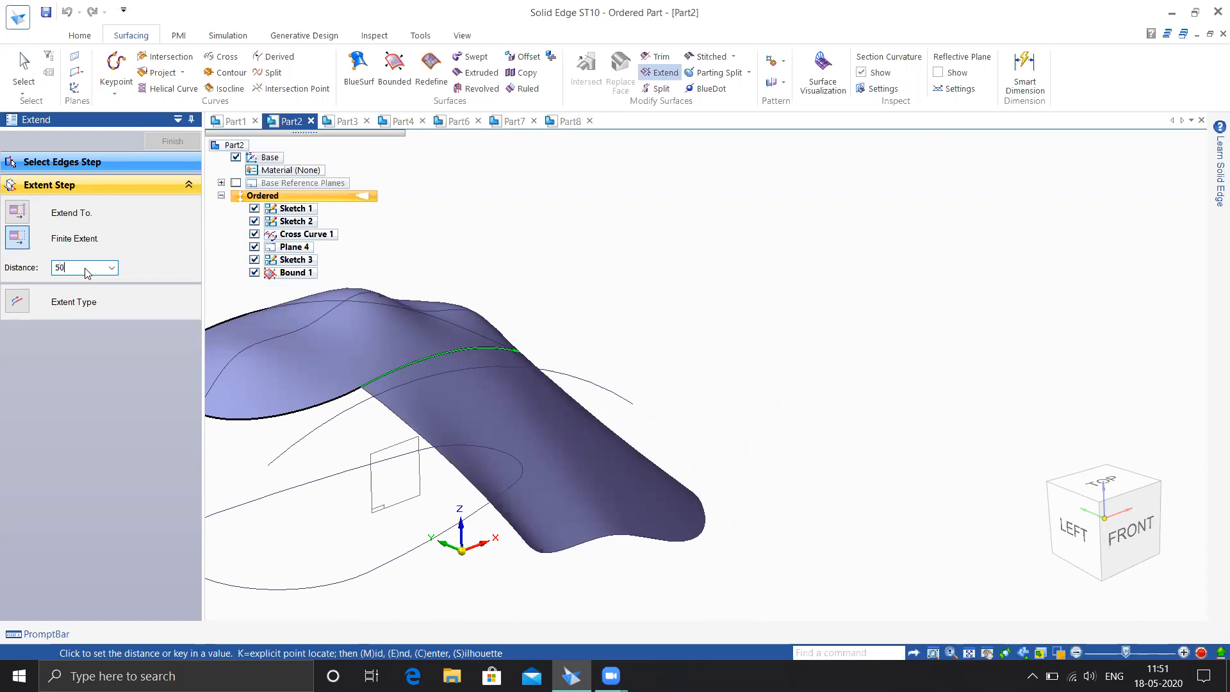
key(Return)
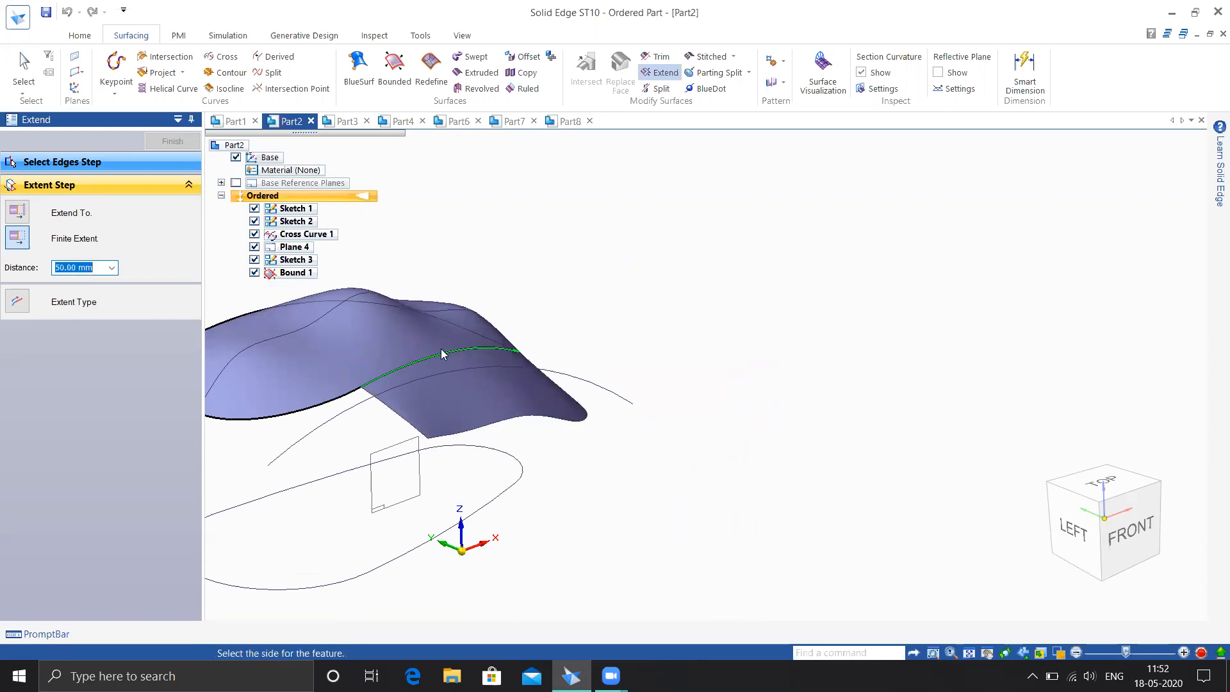
- Switch the 50 mm extension back to the Linear extent type and examine its shape up close
click(15, 301)
middle_drag(751, 421, 768, 451)
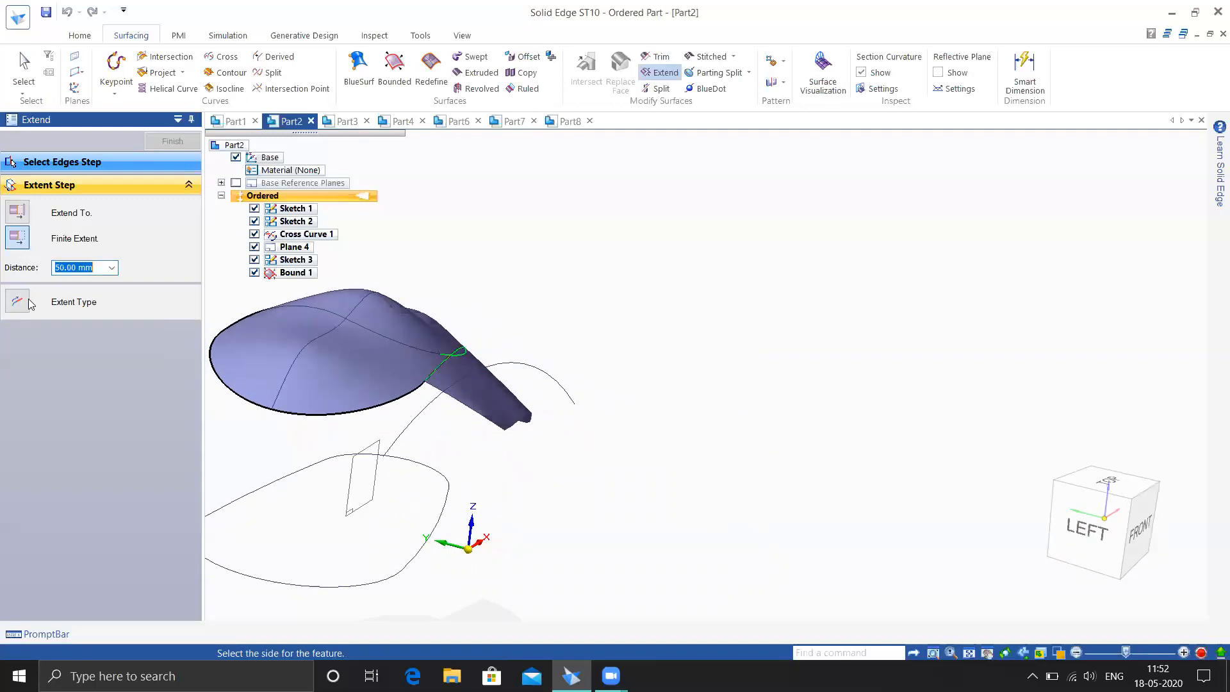
click(30, 303)
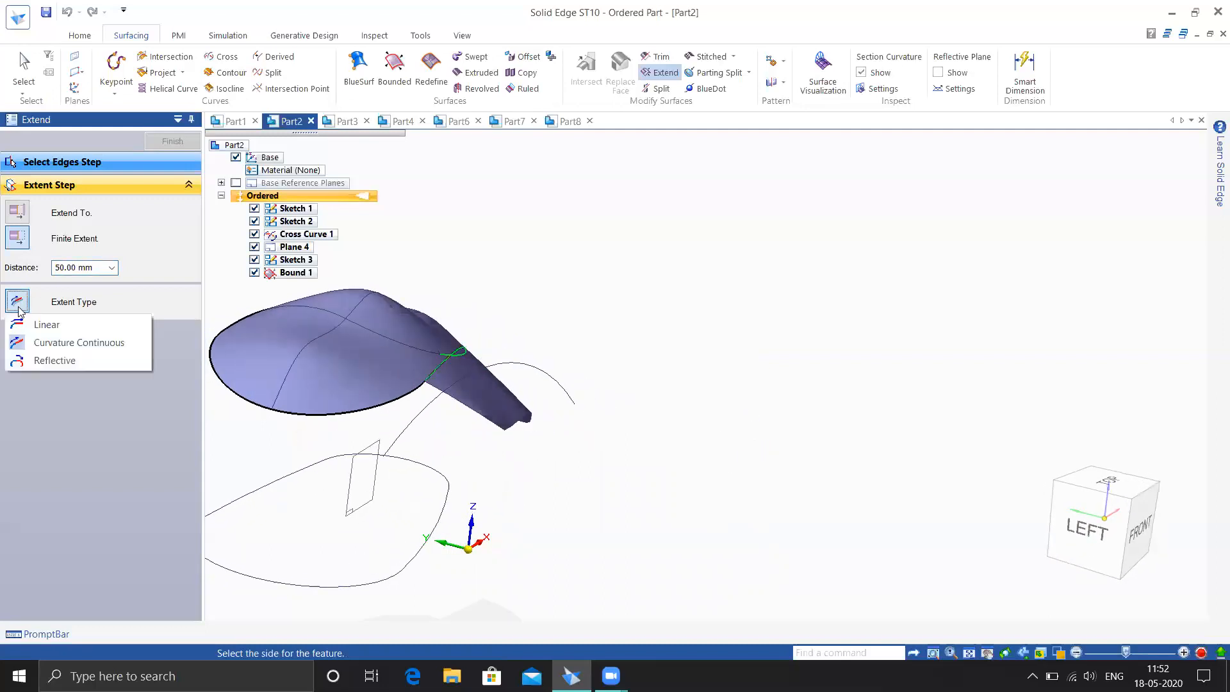
click(56, 329)
scroll(511, 388, up, 4)
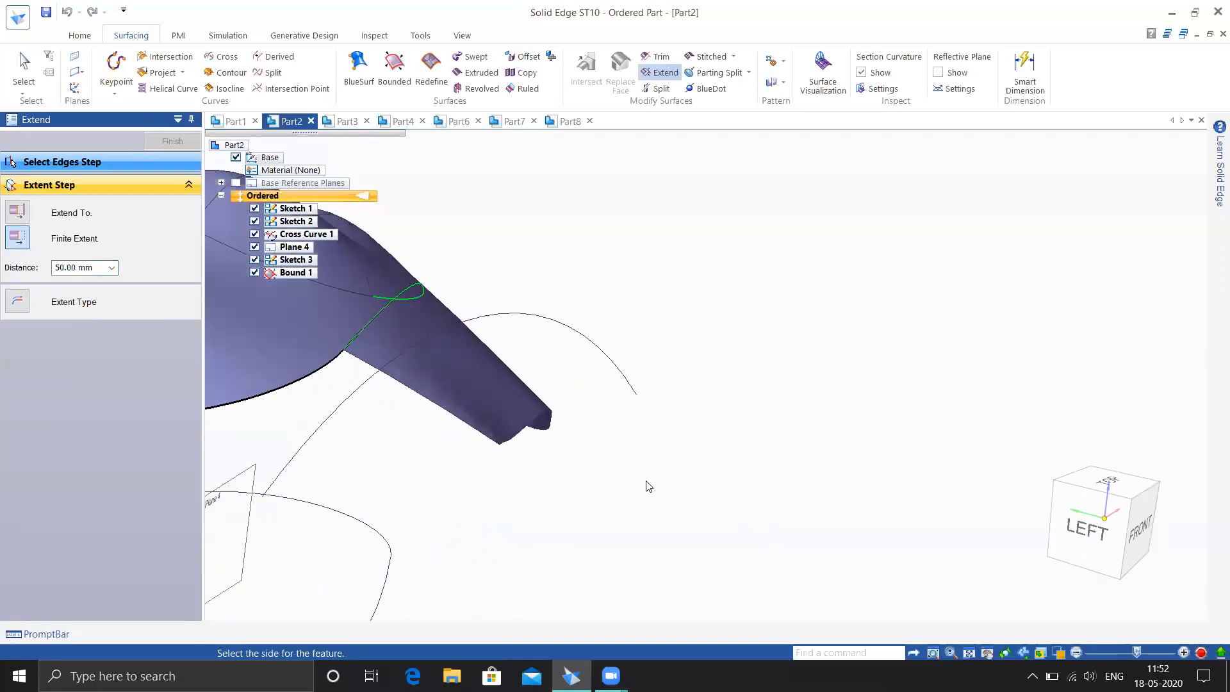
scroll(642, 462, down, 4)
middle_drag(783, 452, 733, 476)
- Try the Curvature Continuous and Reflective extent types on the 50 mm extension and cancel the Extend command
click(25, 302)
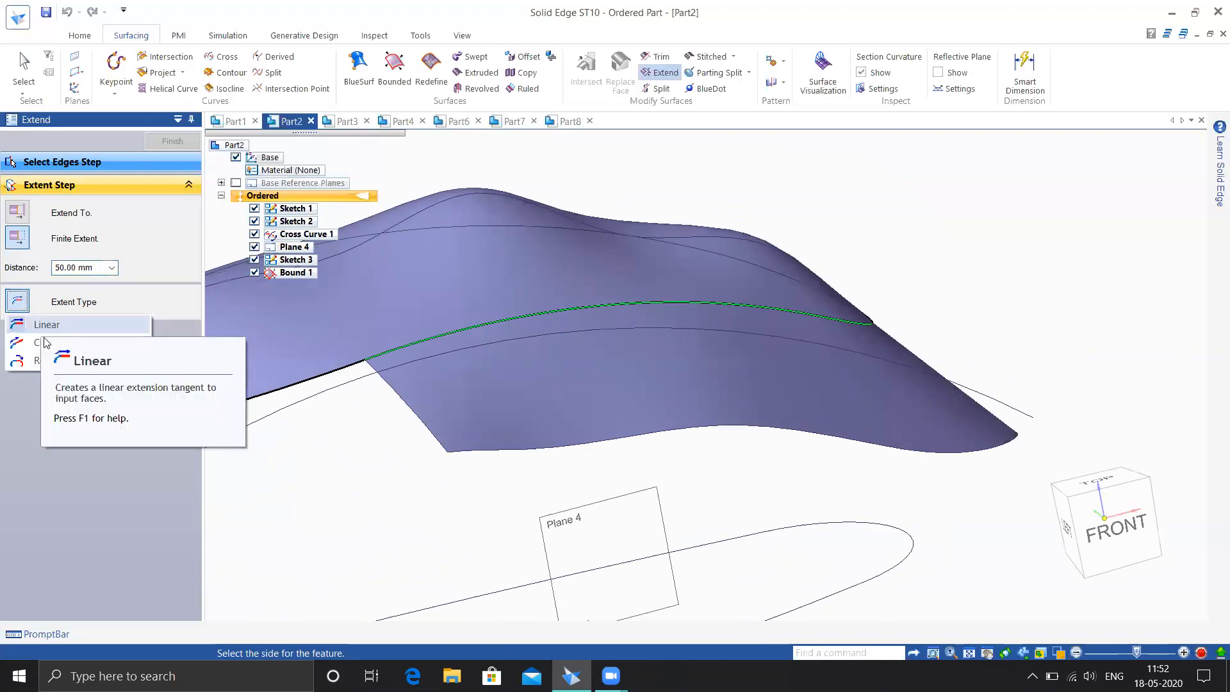
click(46, 341)
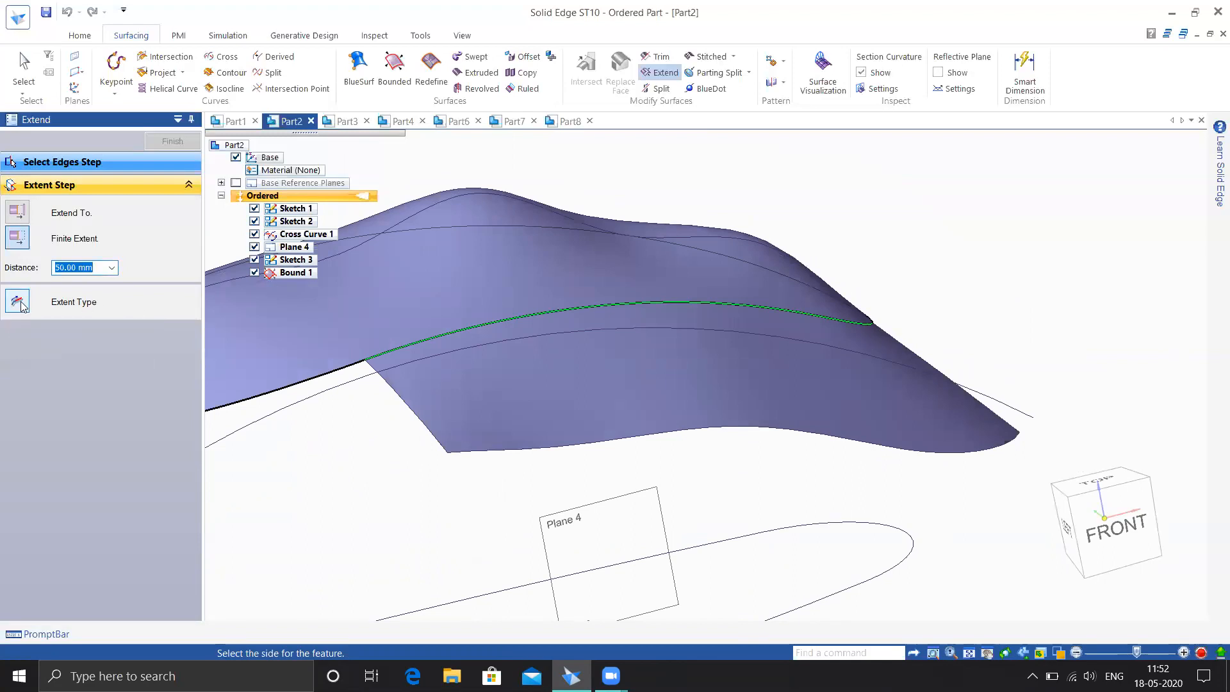
click(17, 301)
click(39, 360)
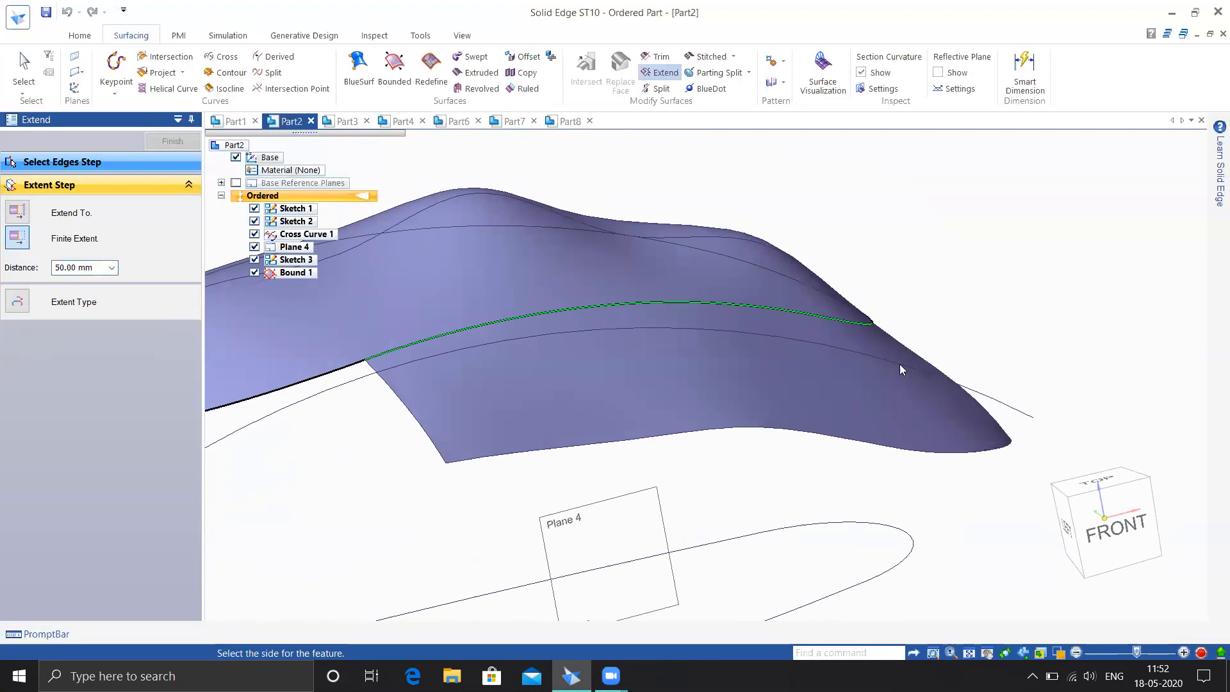
click(17, 301)
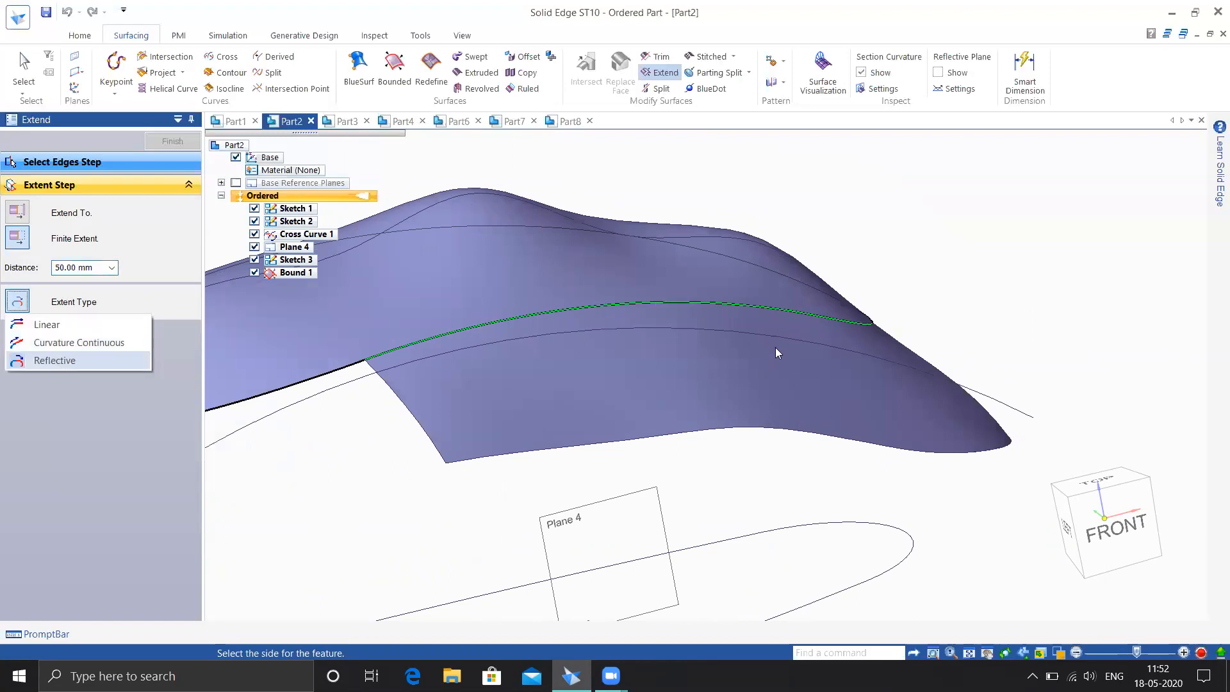
middle_drag(805, 336, 712, 327)
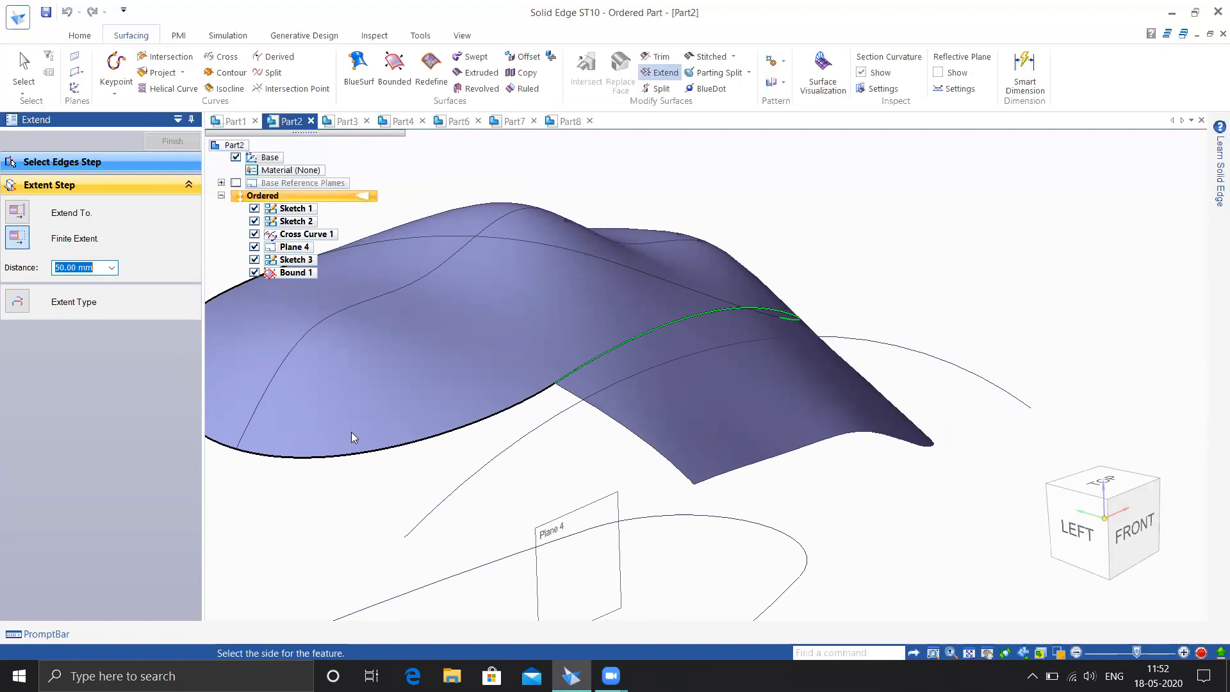
key(Escape)
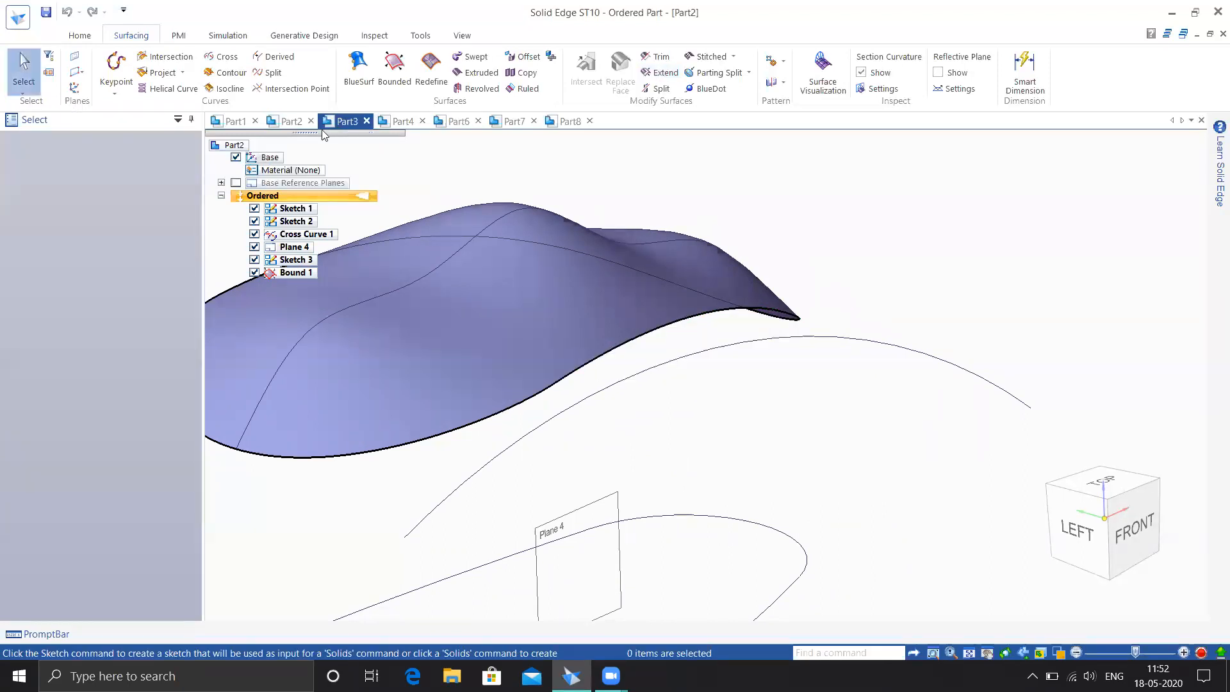
- Switch to Part3 and stitch the extruded and revolved surfaces together with a stitch tolerance of 1.00e-03 mm
click(339, 122)
middle_drag(538, 410, 705, 468)
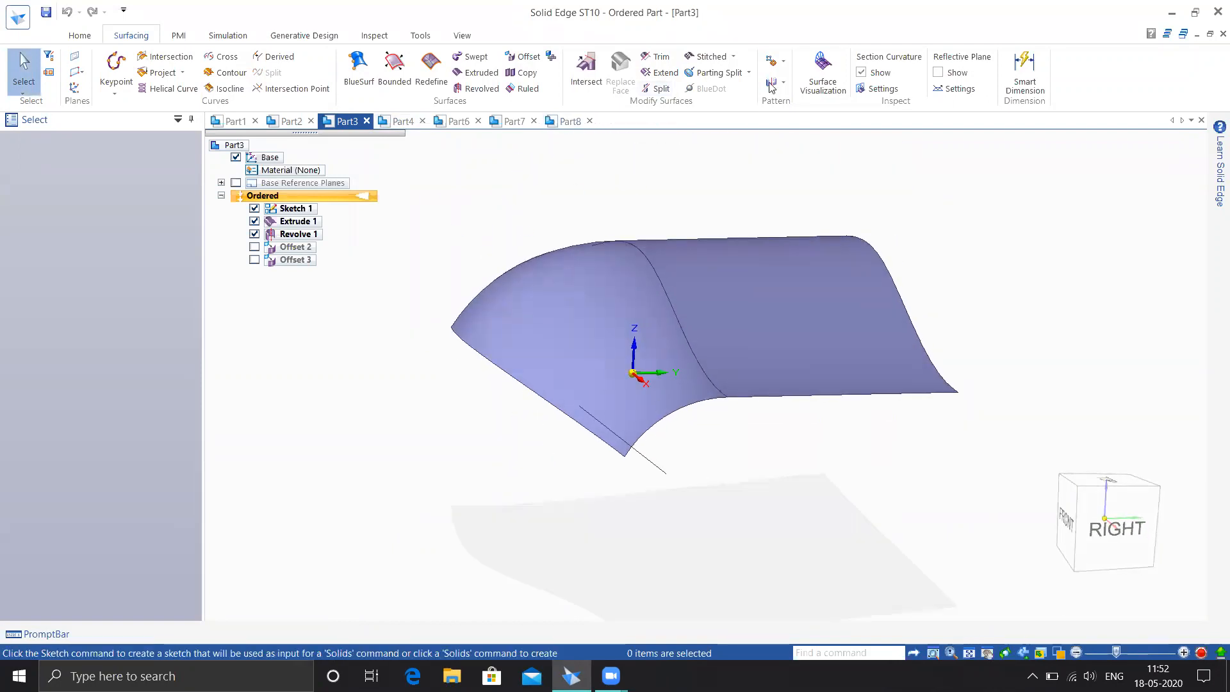
click(709, 57)
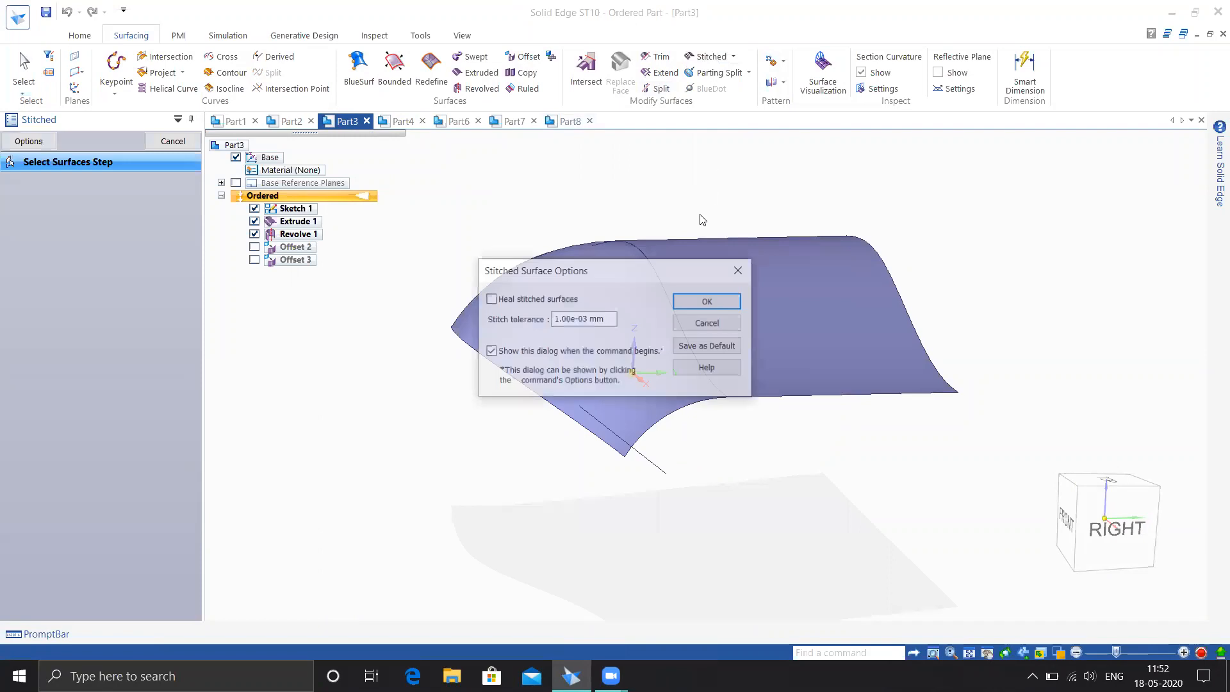
click(709, 302)
click(668, 301)
click(558, 307)
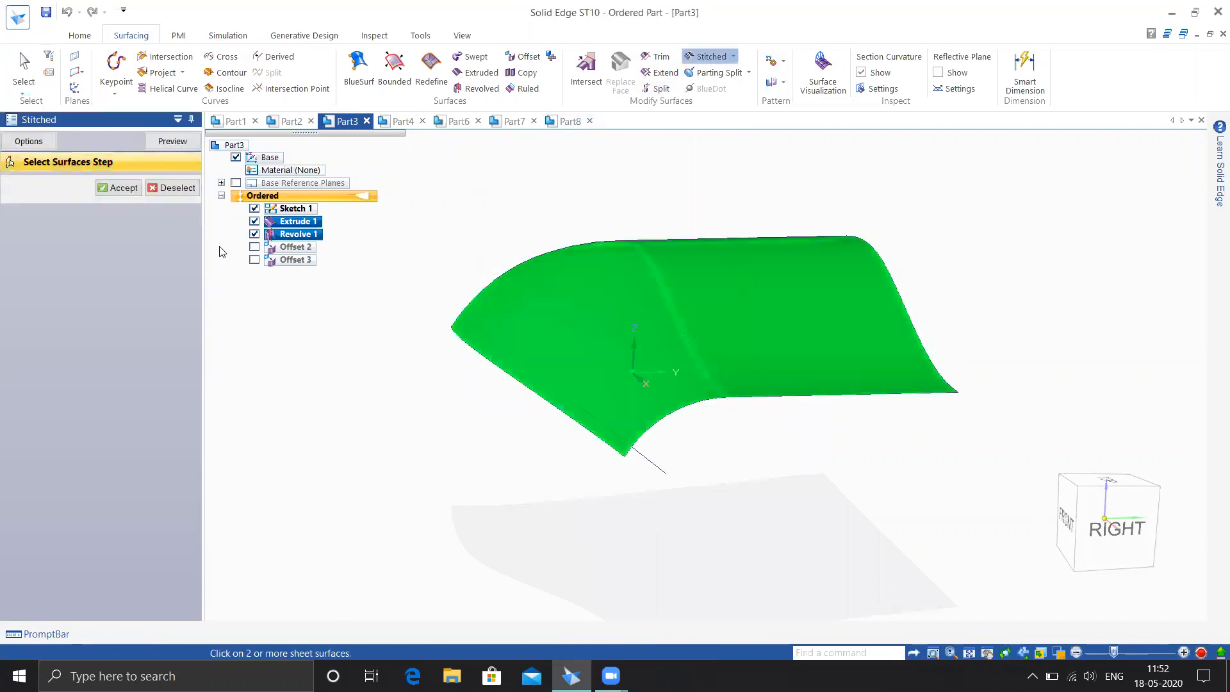
click(117, 188)
click(173, 142)
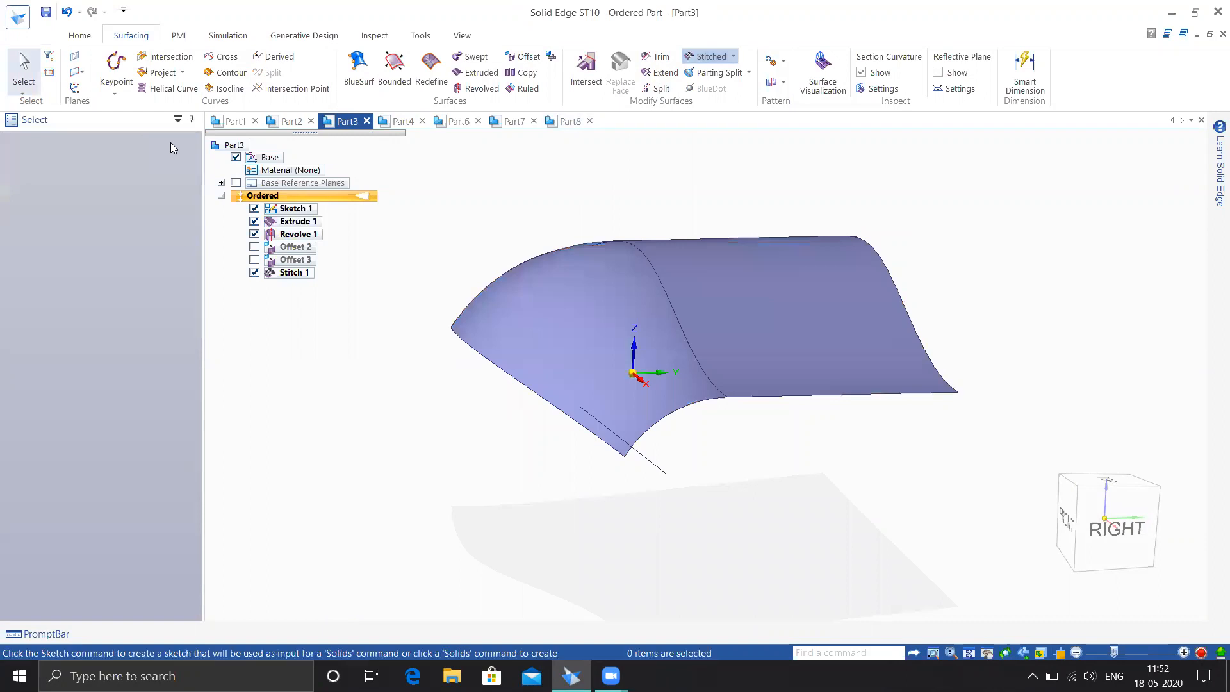
mouse_move(503, 407)
middle_down()
mouse_move(527, 414)
mouse_move(518, 390)
middle_up()
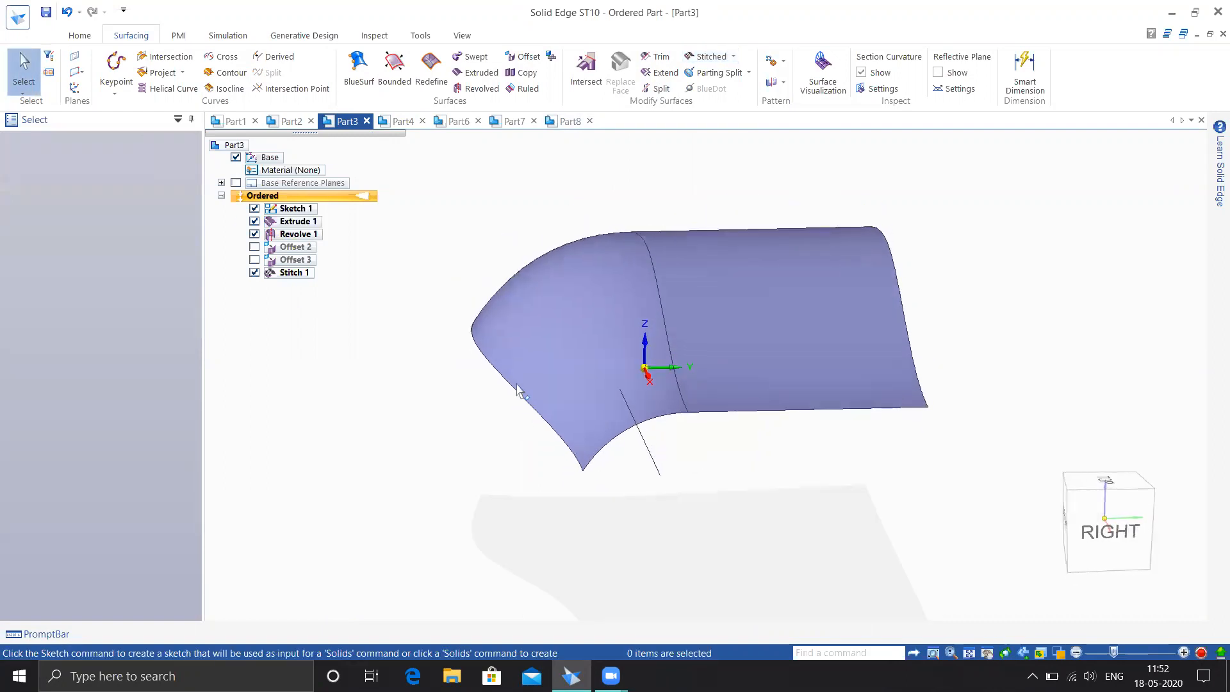
click(660, 72)
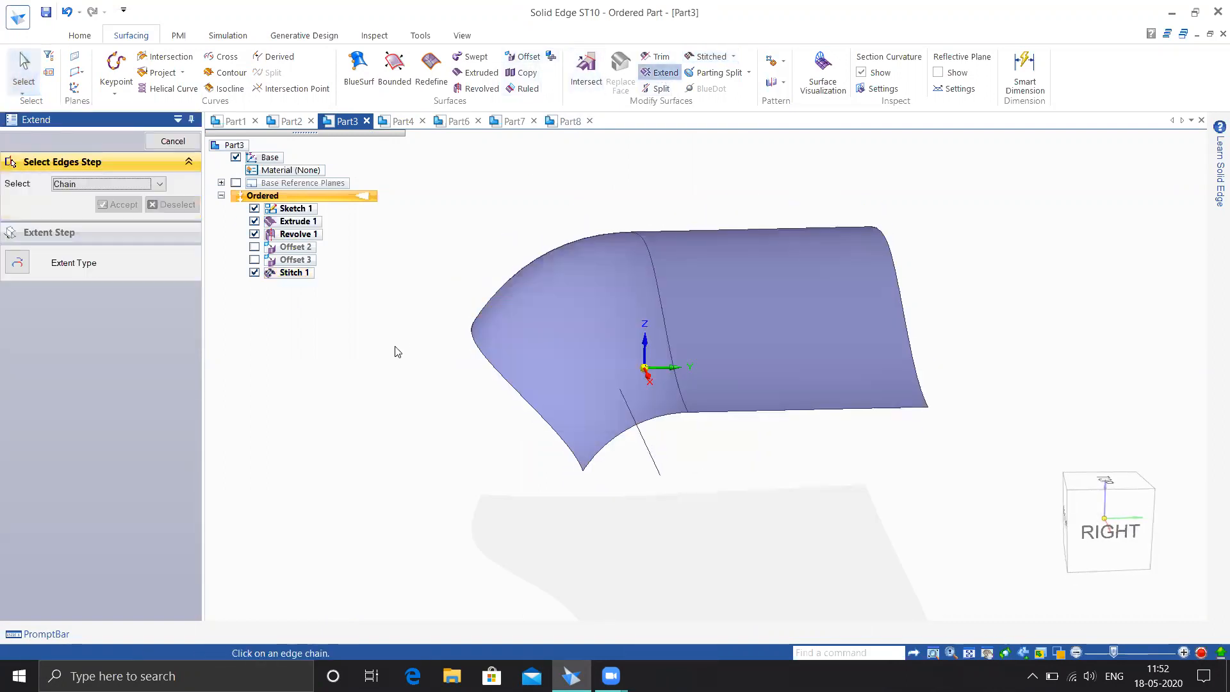
click(516, 391)
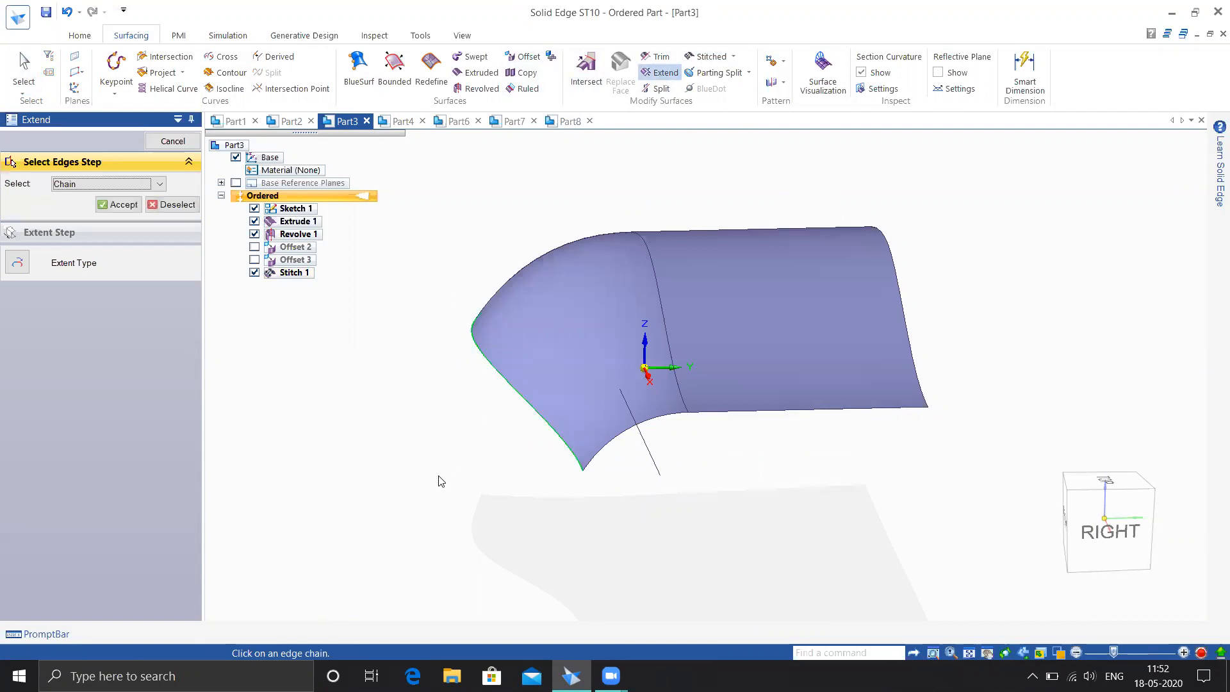
right_click(438, 428)
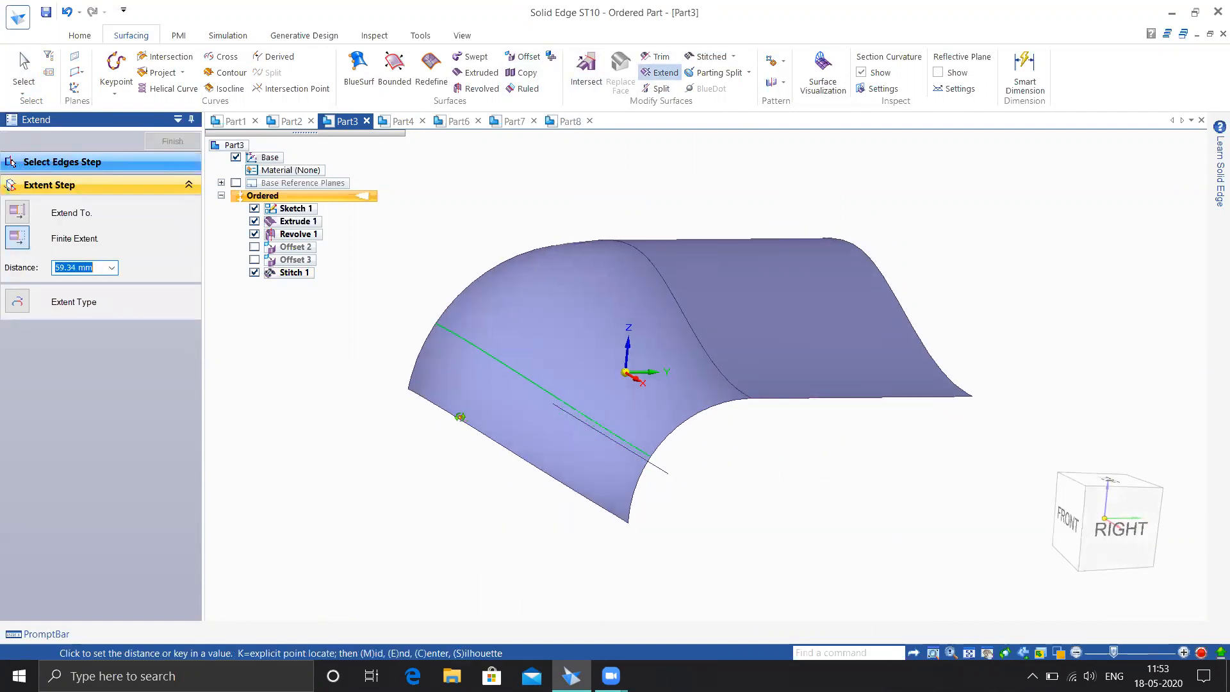
click(18, 309)
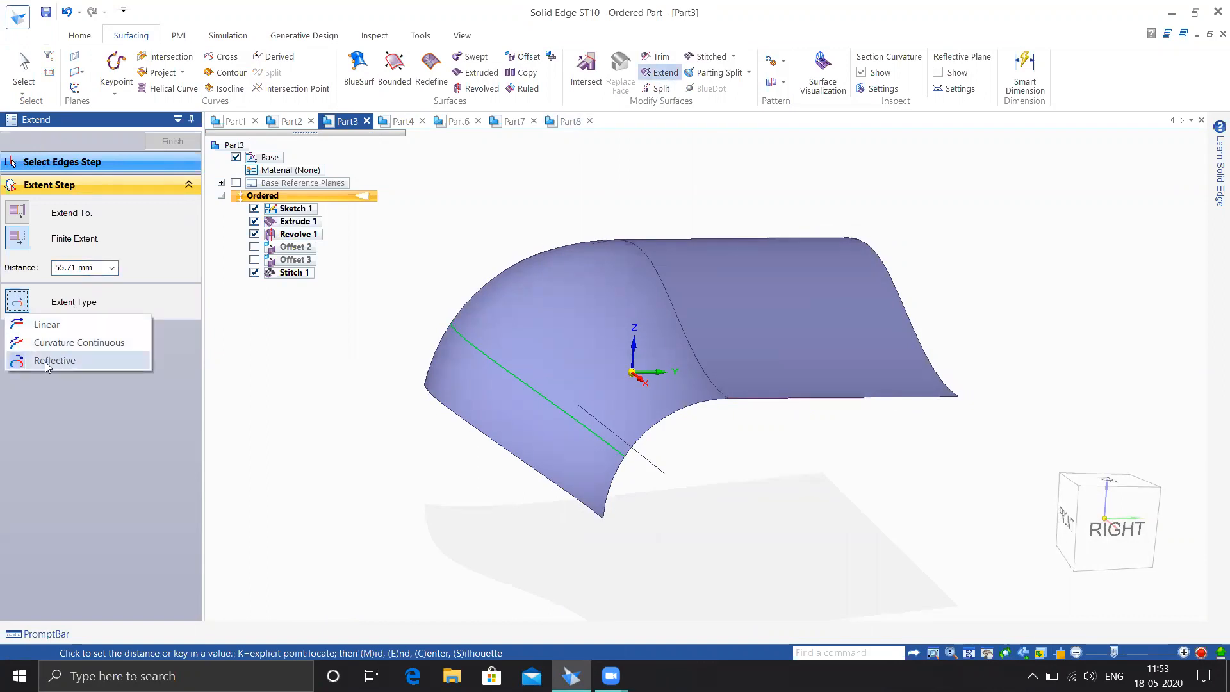
click(47, 325)
middle_drag(379, 421, 644, 285)
key(Escape)
middle_drag(690, 435, 602, 420)
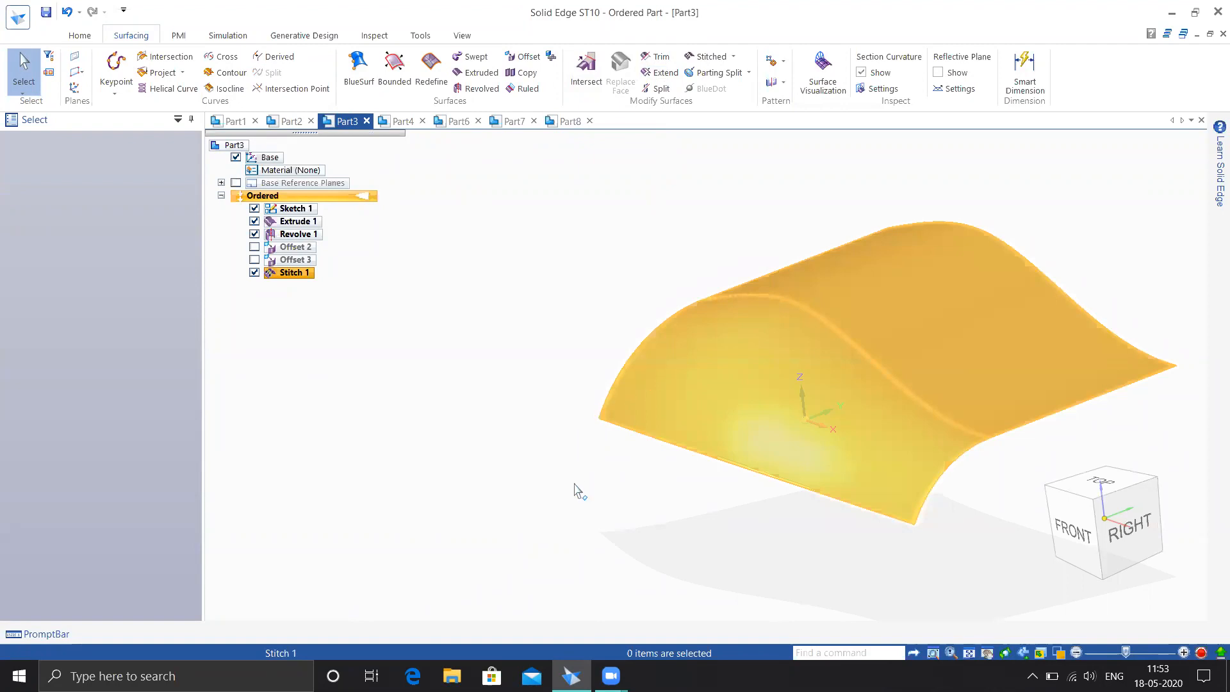
middle_drag(585, 479, 608, 275)
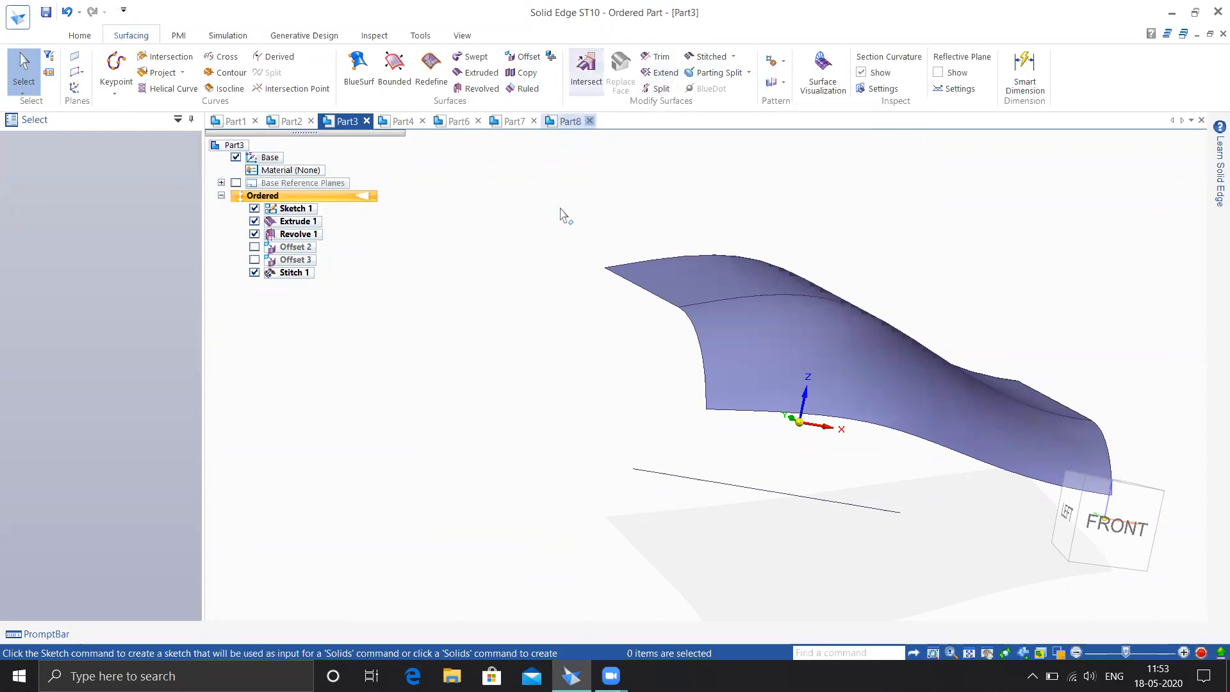
- Extend the edge chain at the end of the stitched surface by a finite distance of 50 mm
click(661, 72)
click(642, 287)
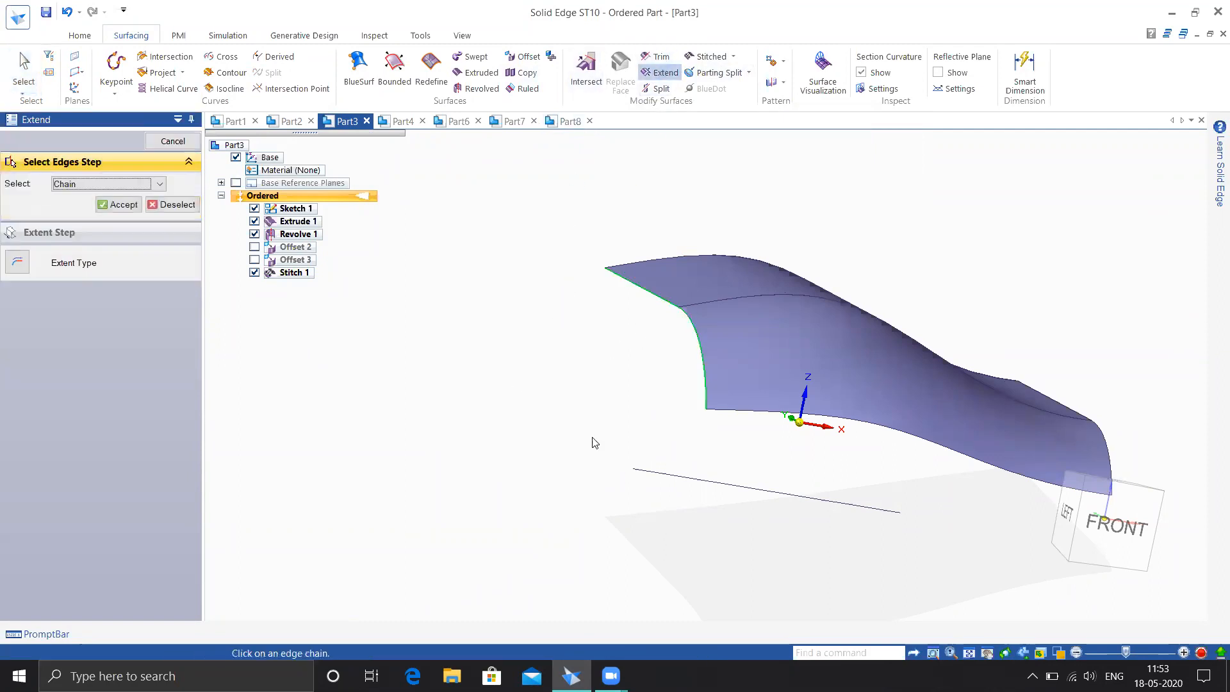
right_click(617, 333)
middle_drag(591, 338, 573, 339)
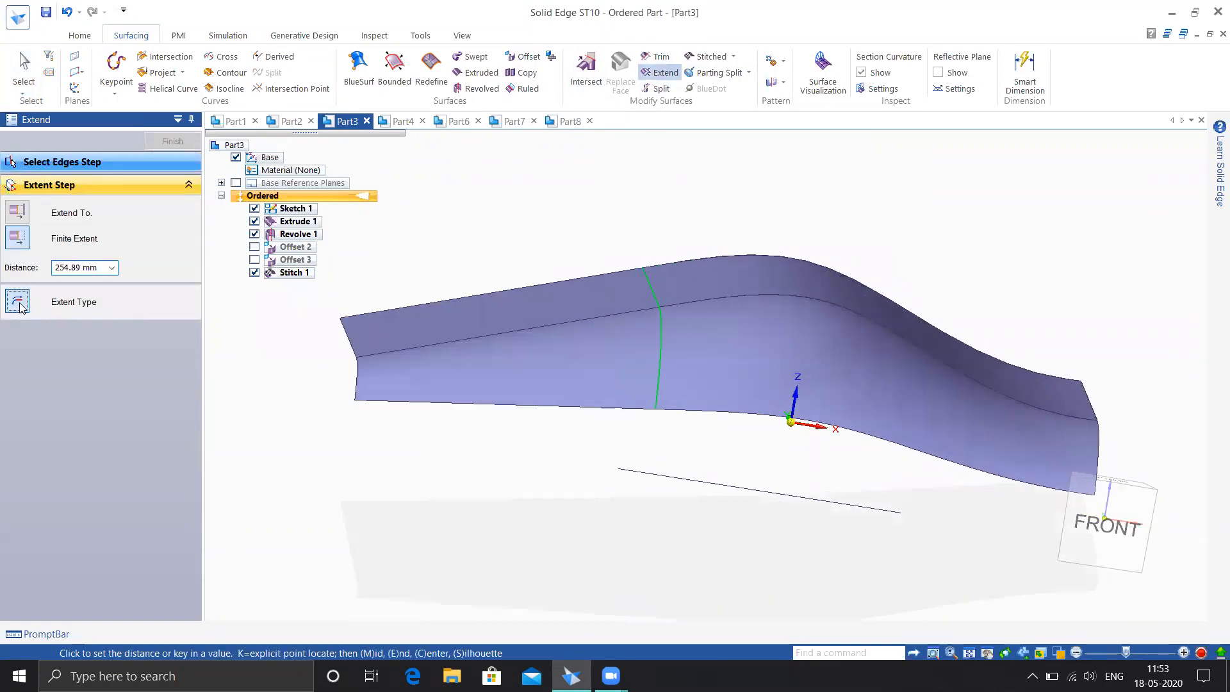
click(17, 301)
click(88, 270)
text(50)
key(Return)
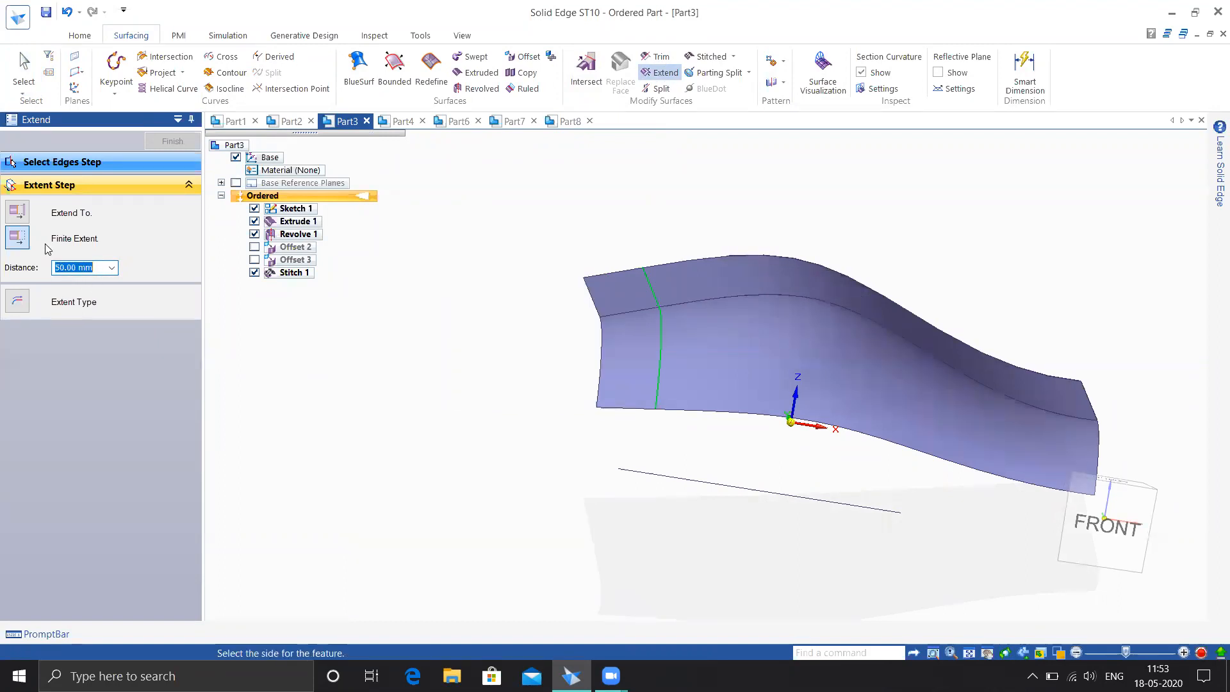
- Try the Curvature Continuous and Reflective extent types on the extension and set its distance to 150 mm
click(17, 300)
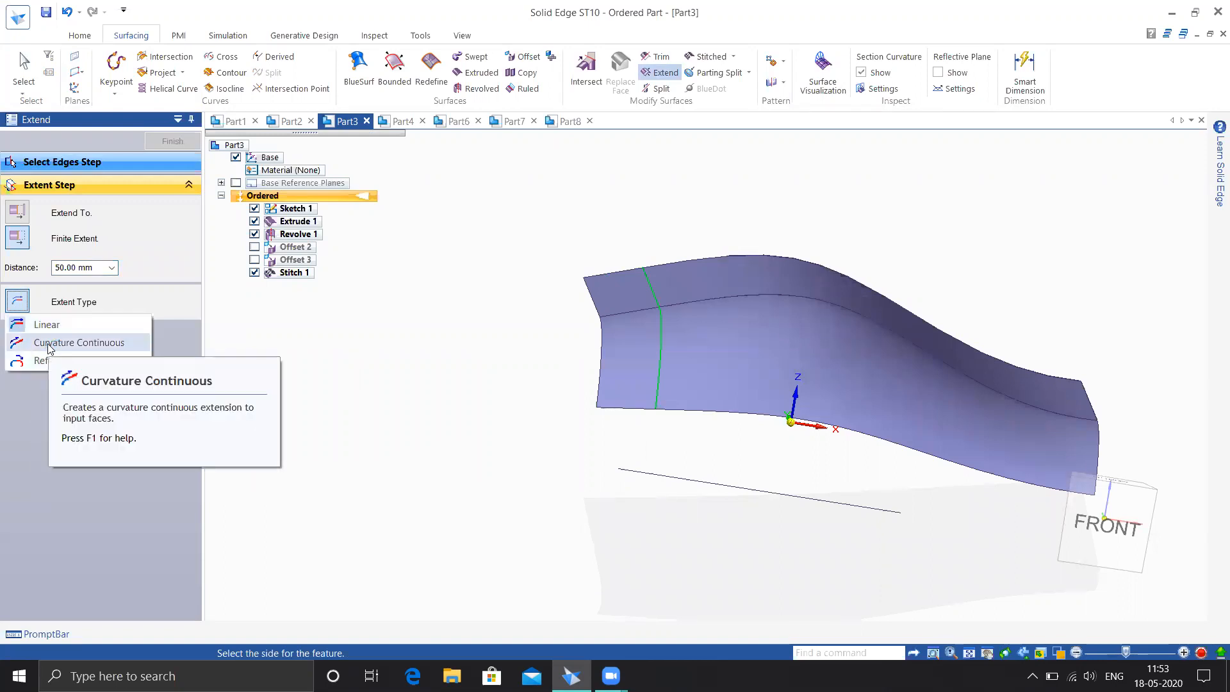
click(52, 346)
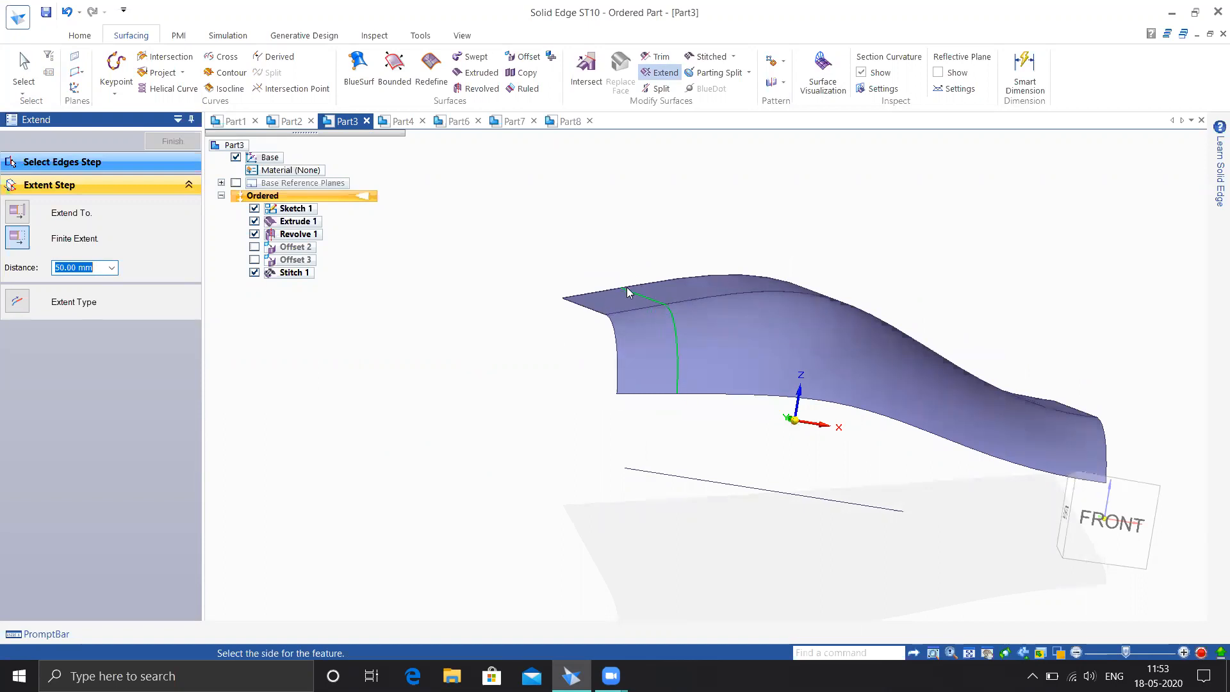
click(12, 294)
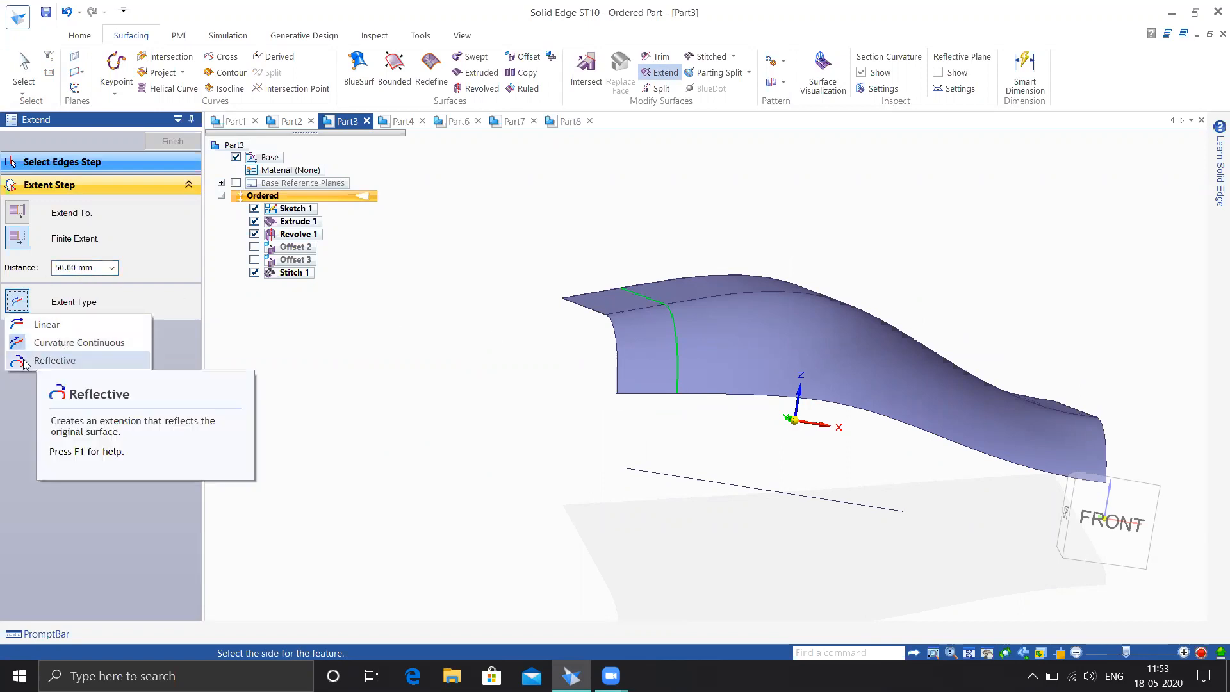
click(24, 362)
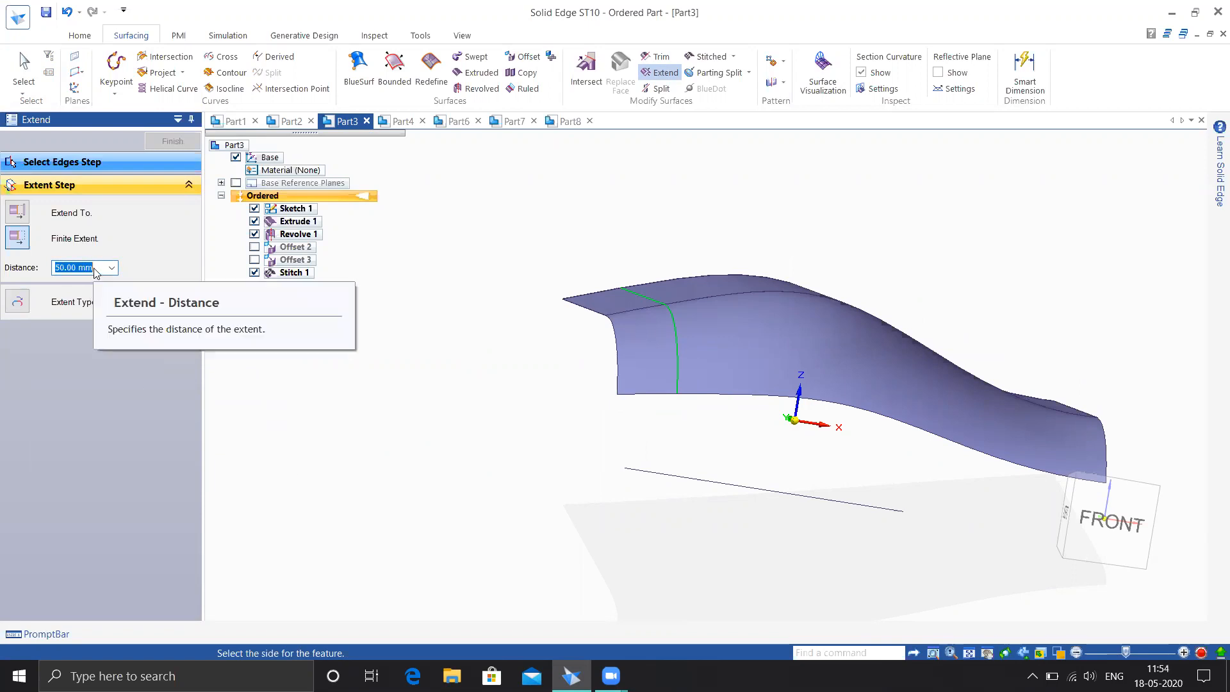
text(15)
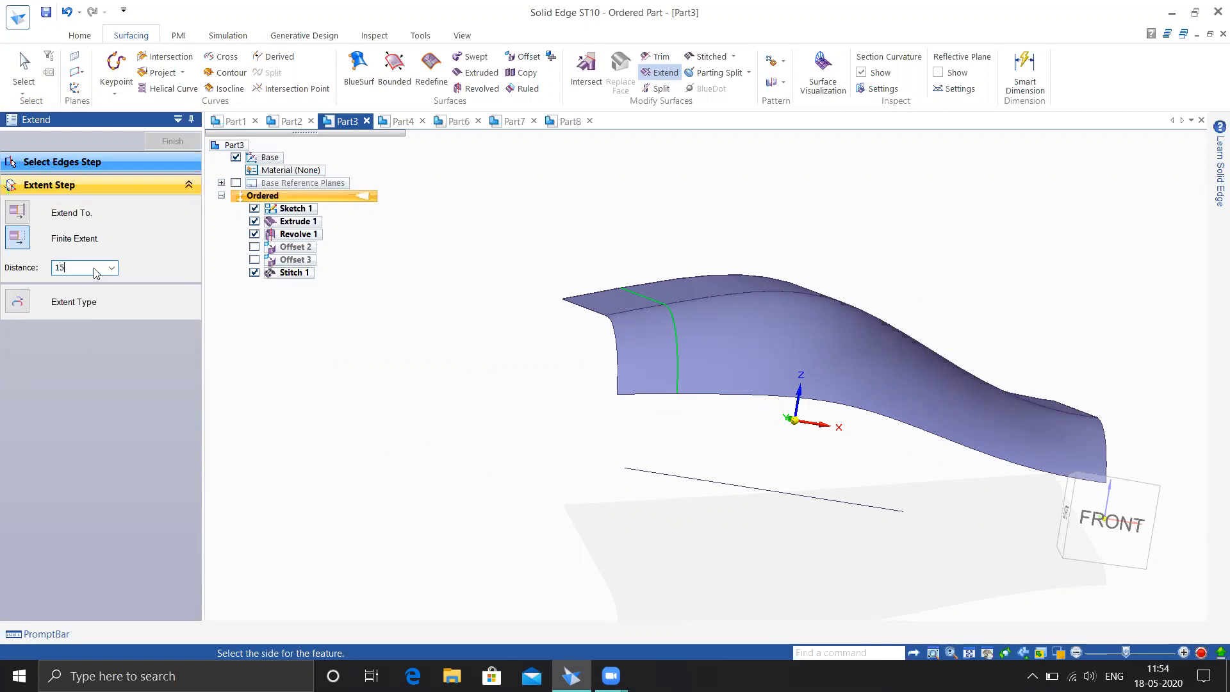
text(0)
key(Return)
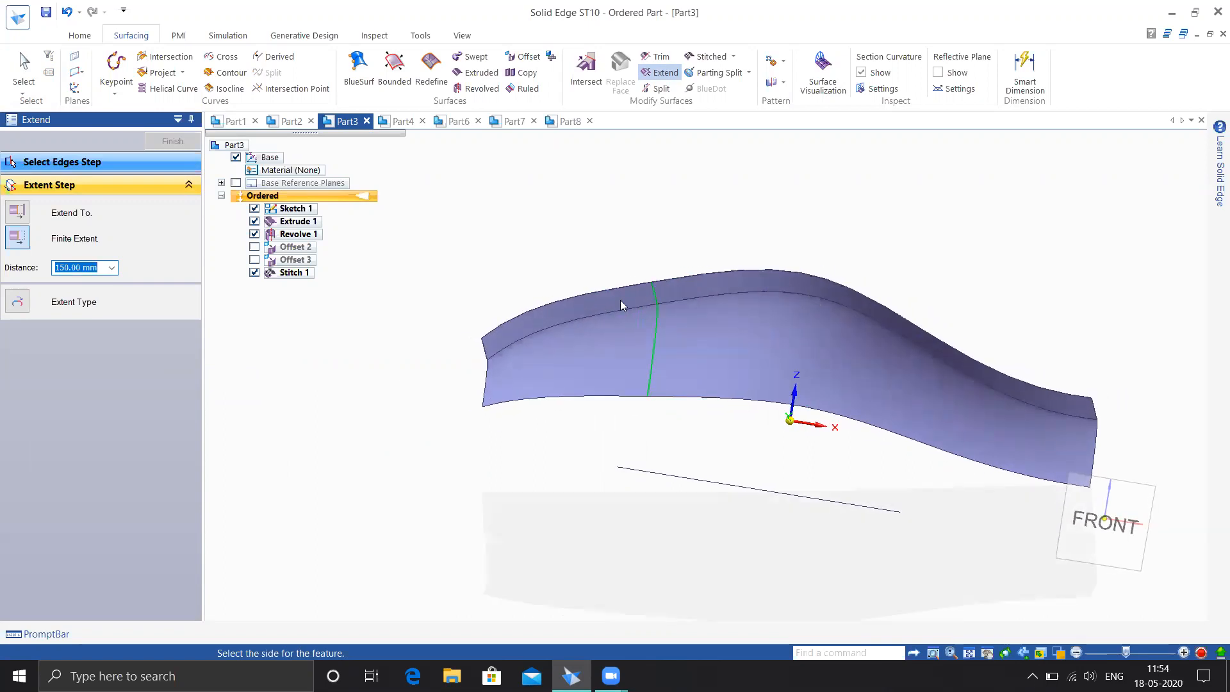
- Compare the Curvature Continuous and Linear extent types on the 150 mm extension, ending with Curvature Continuous
click(17, 301)
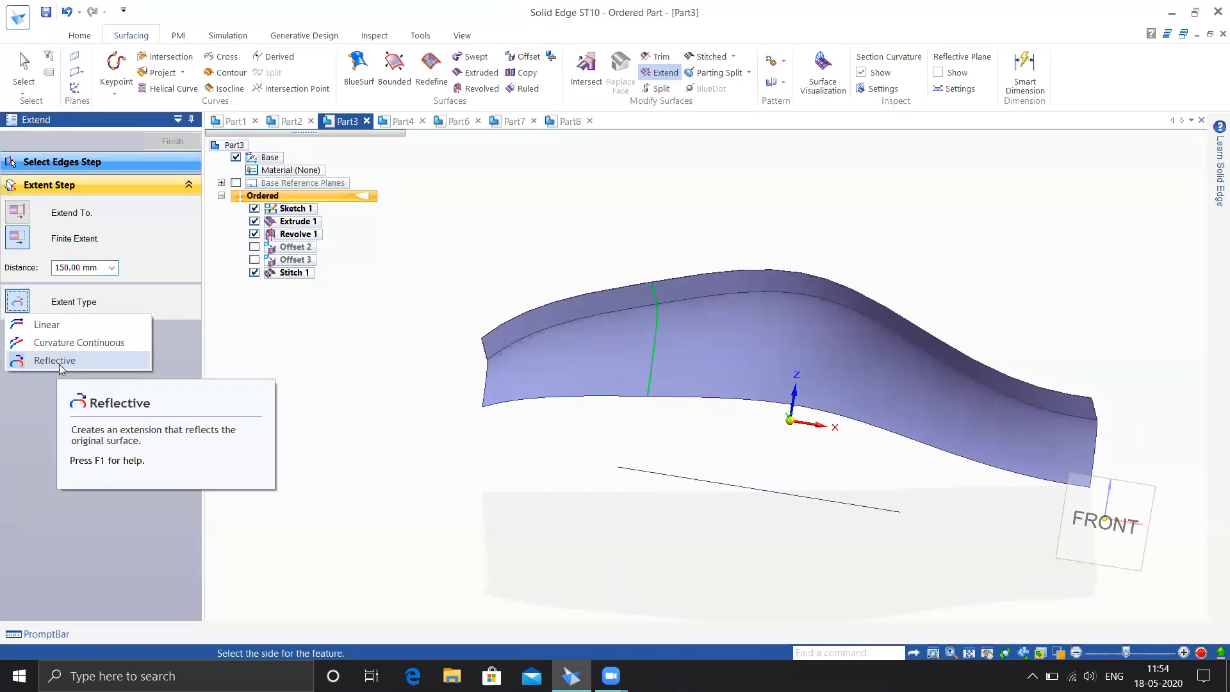
click(48, 343)
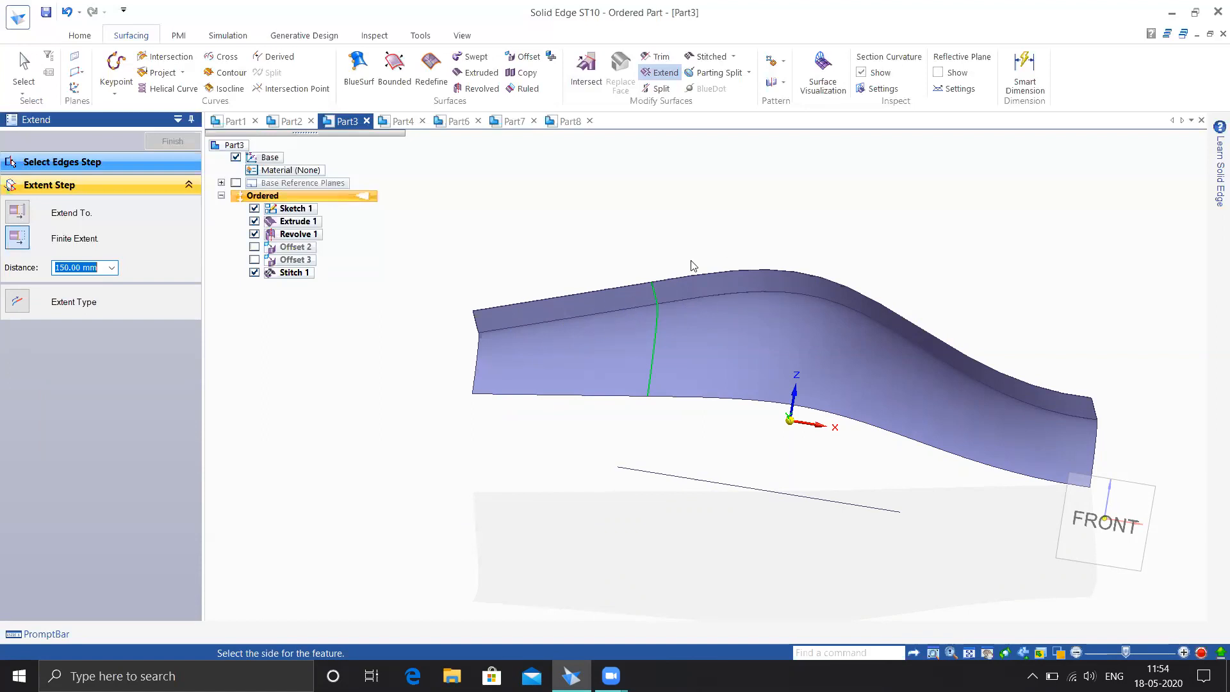
click(17, 300)
click(35, 326)
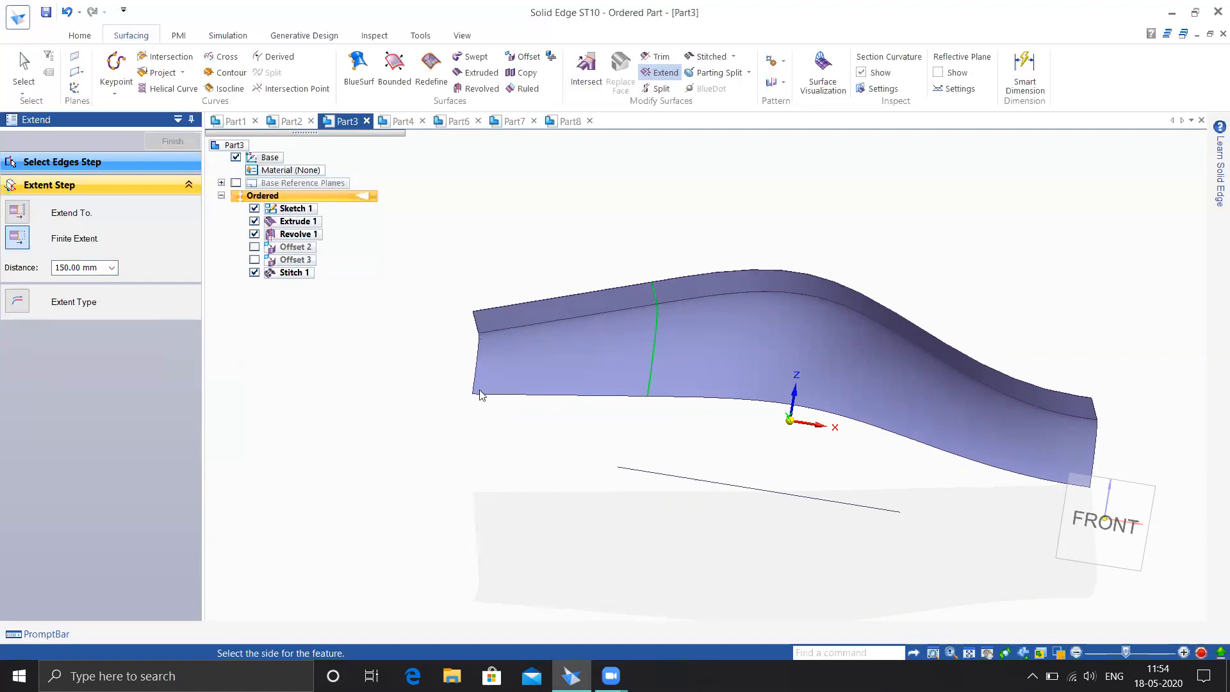
click(17, 300)
click(41, 344)
- Create the 150 mm Curvature Continuous extension and undo it
middle_drag(640, 417, 728, 448)
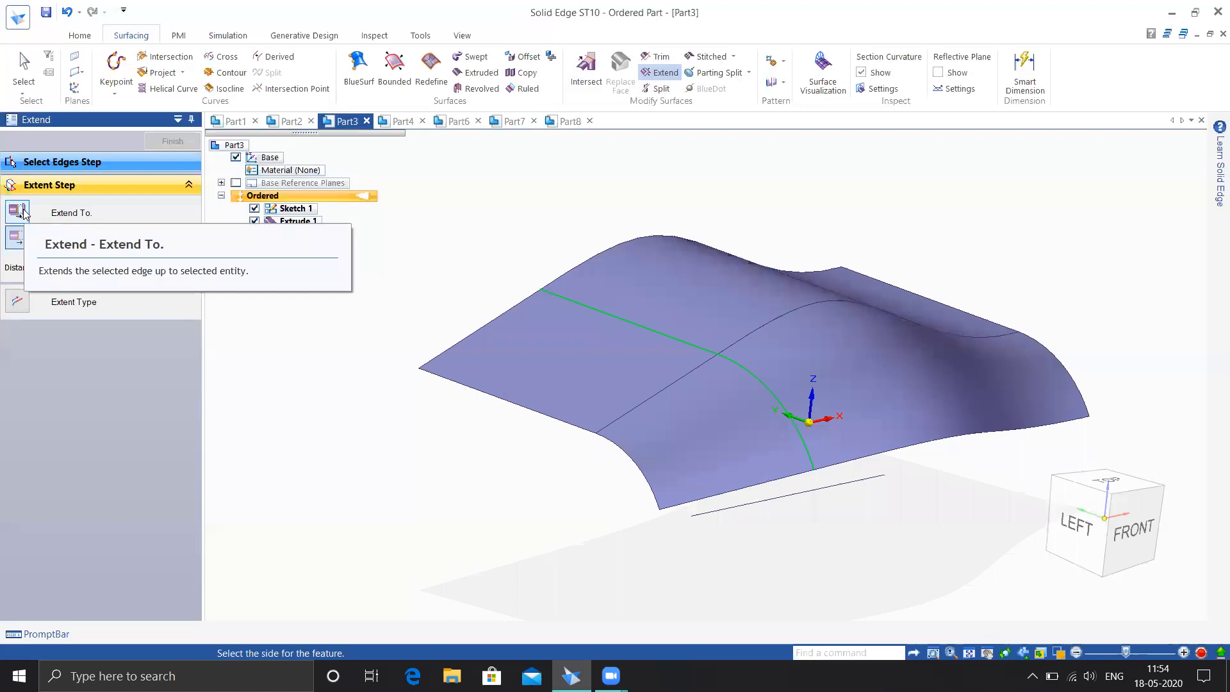
click(338, 389)
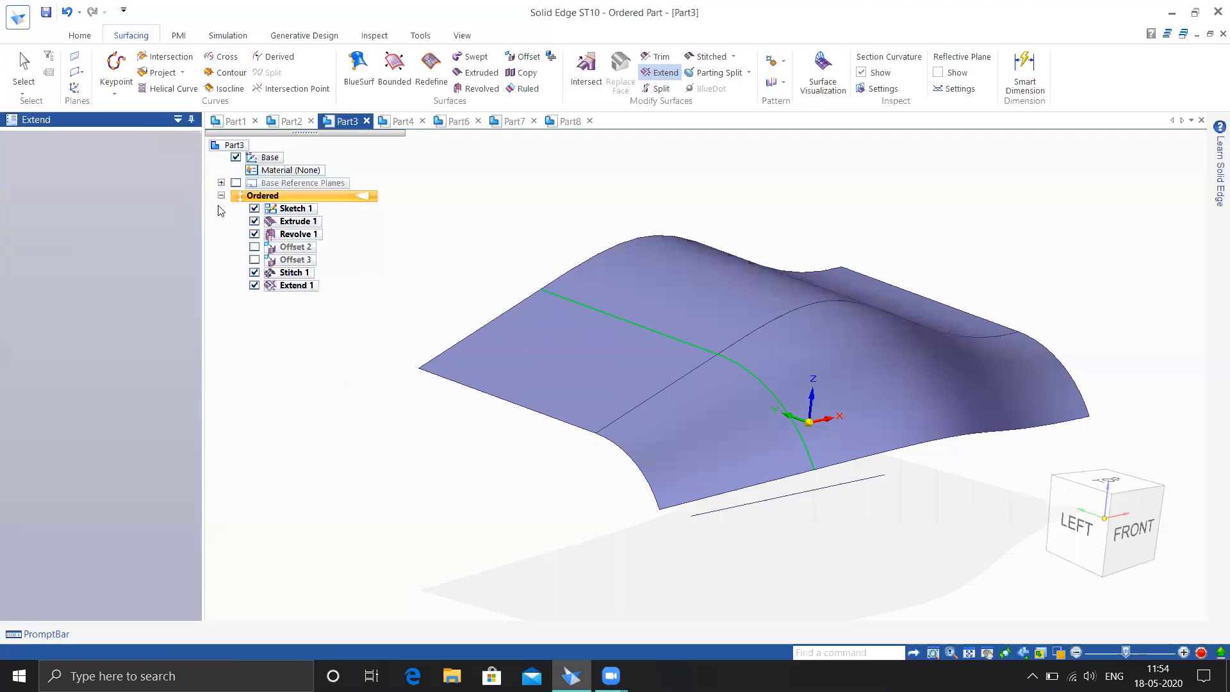
middle_drag(388, 390, 359, 391)
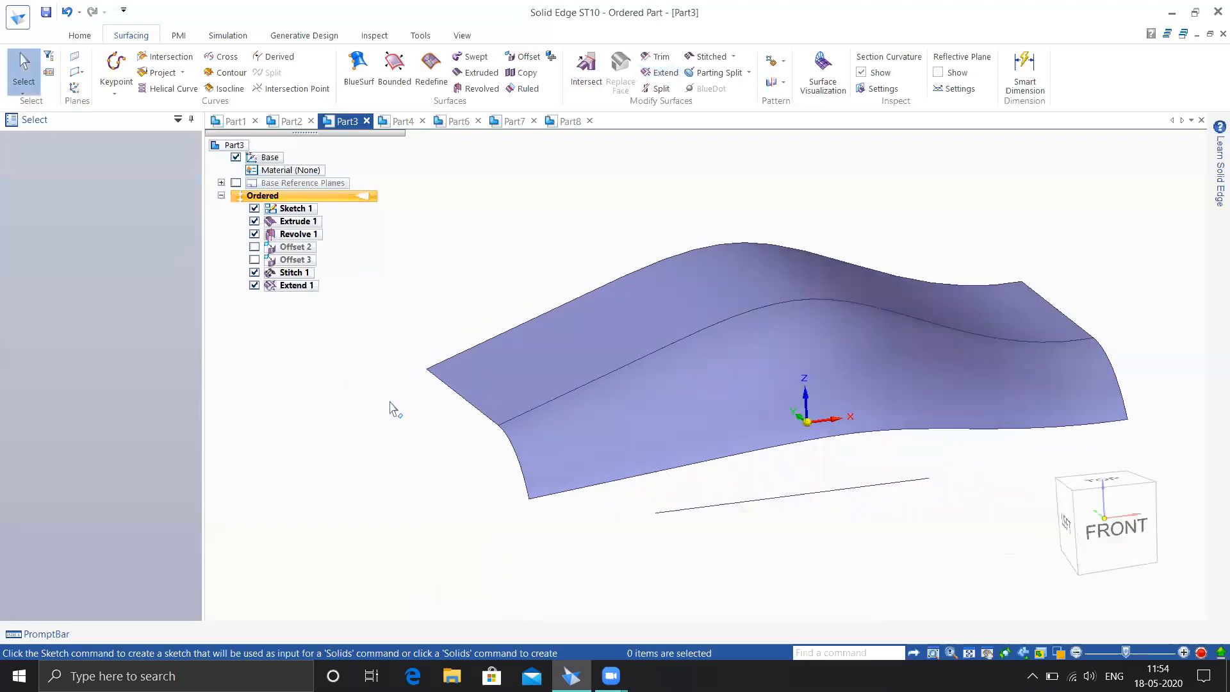
key(ctrl+z)
middle_drag(428, 440, 581, 397)
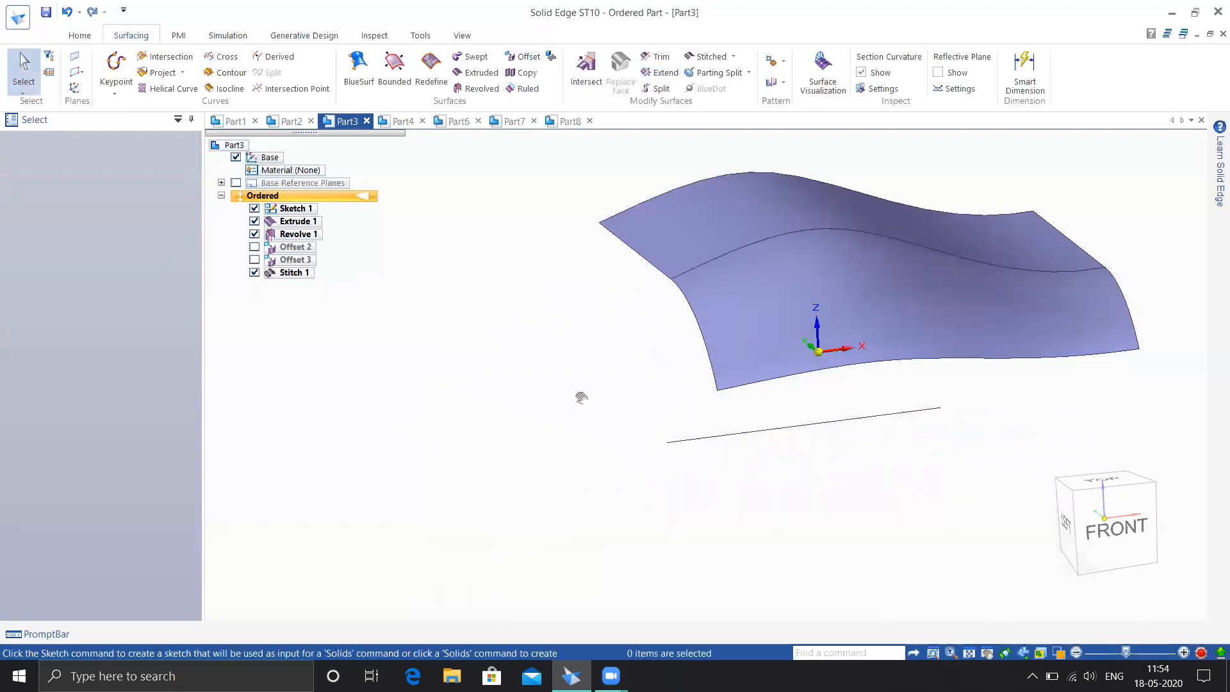
- Sketch a three-point arc of about 282 mm radius on the front plane beside the stitched surface and finish the sketch
click(79, 36)
click(185, 66)
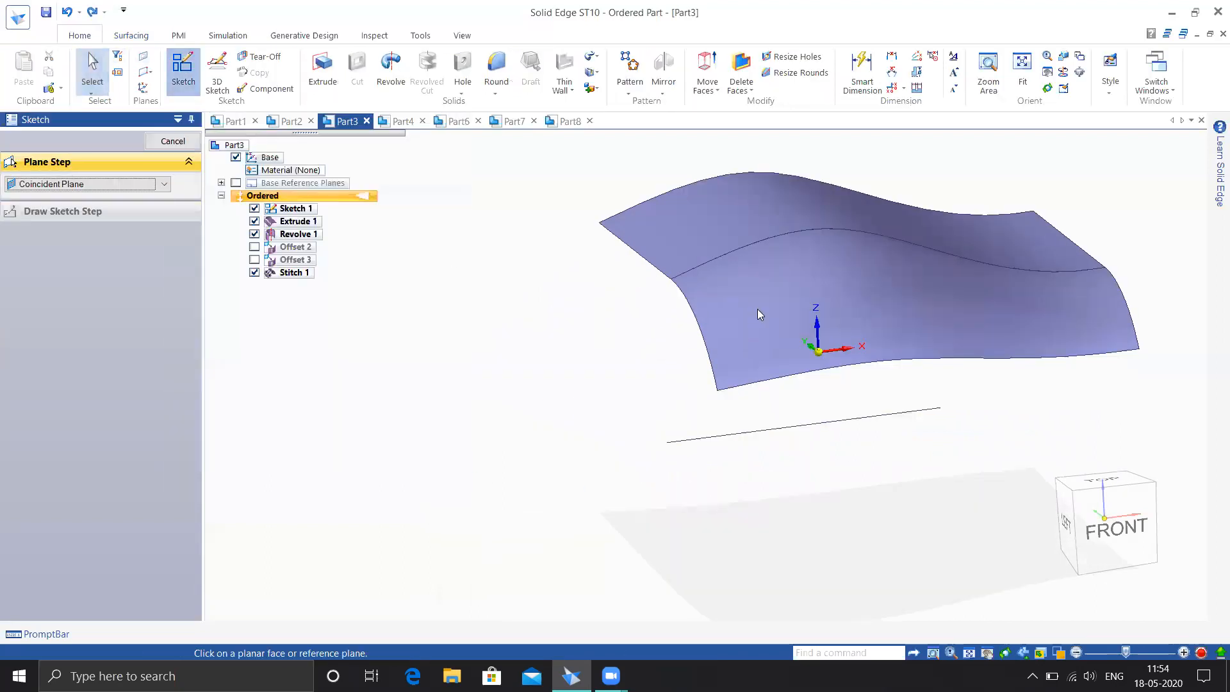
click(840, 328)
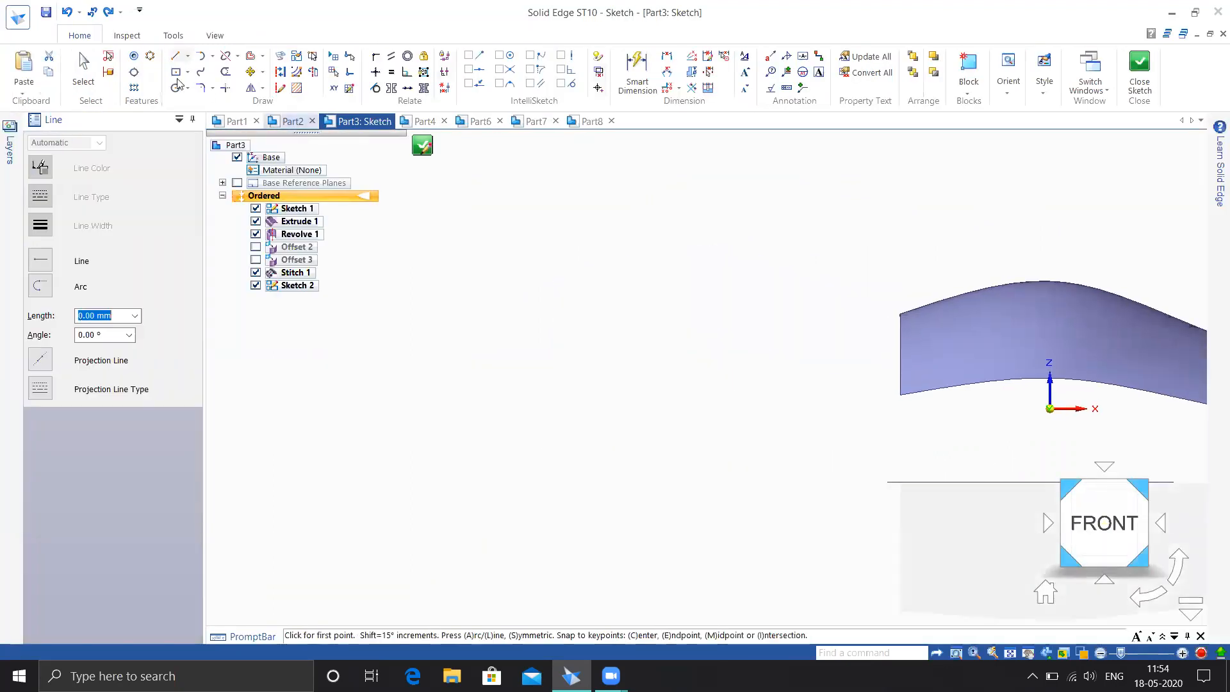
click(188, 73)
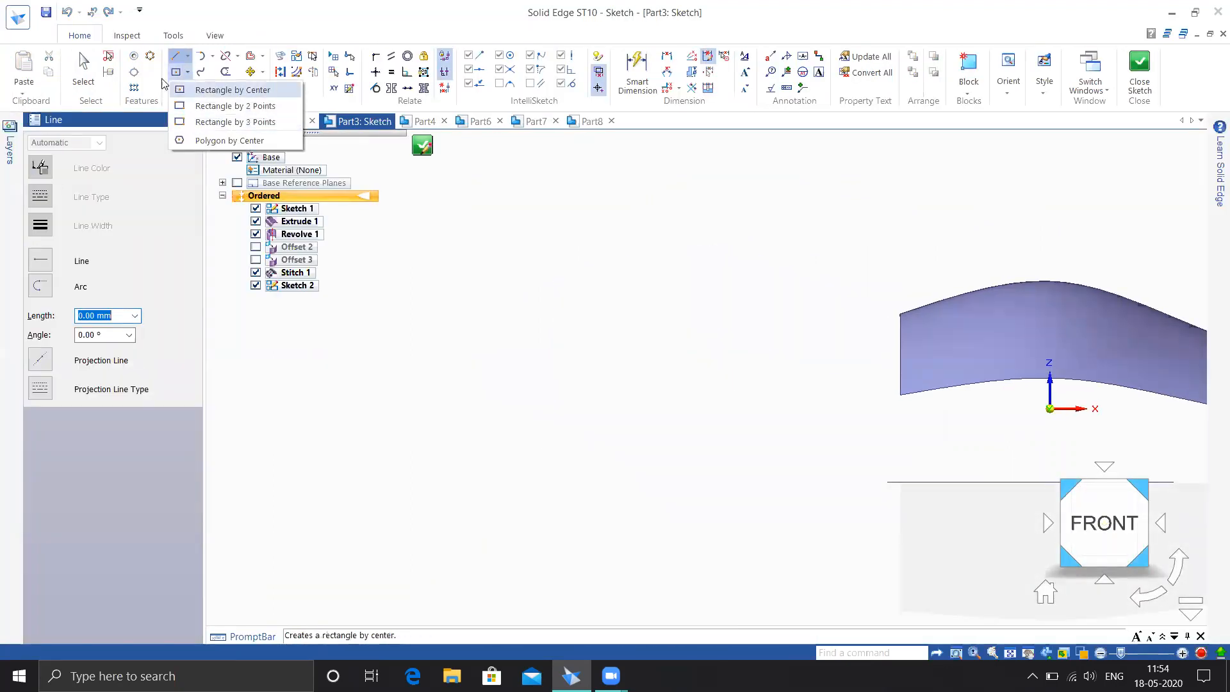
click(214, 60)
click(216, 90)
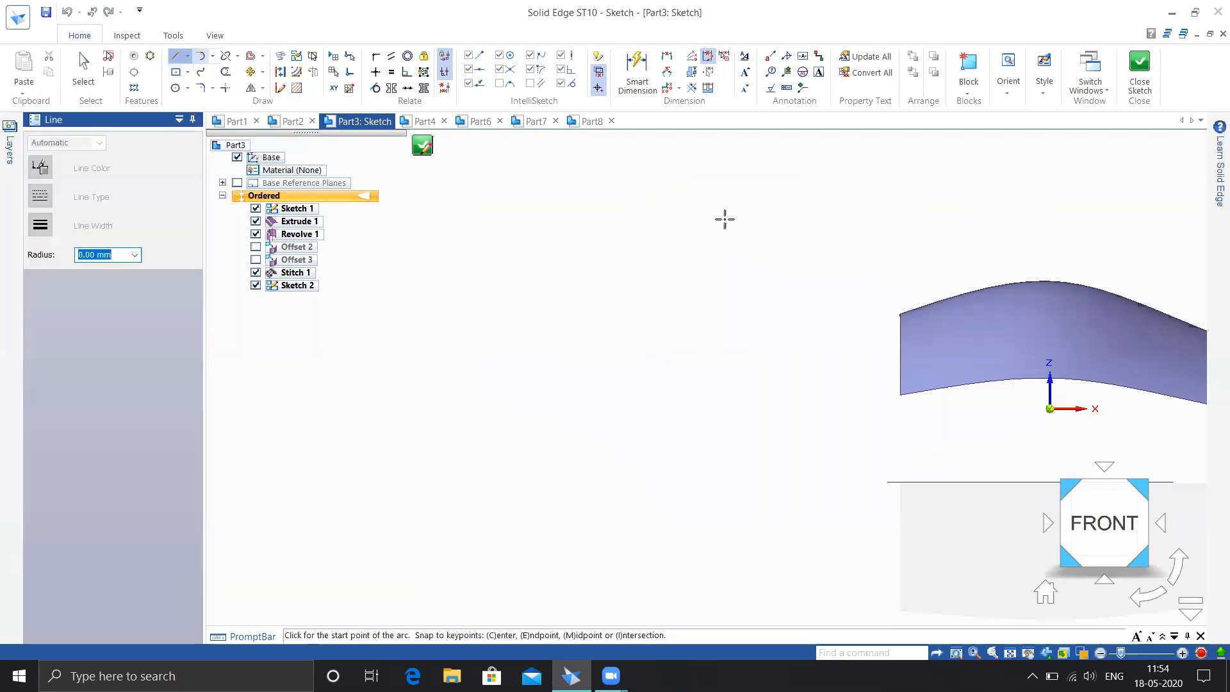
mouse_move(724, 169)
mouse_down()
mouse_move(815, 337)
mouse_move(837, 462)
mouse_up()
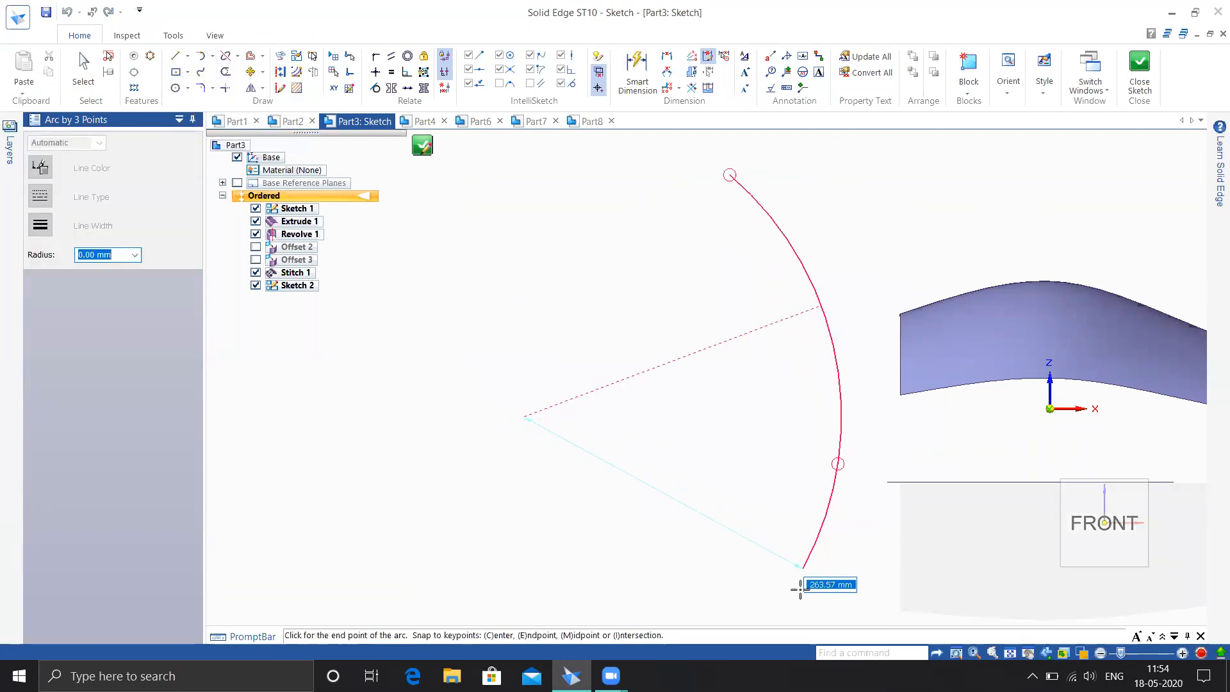
click(799, 585)
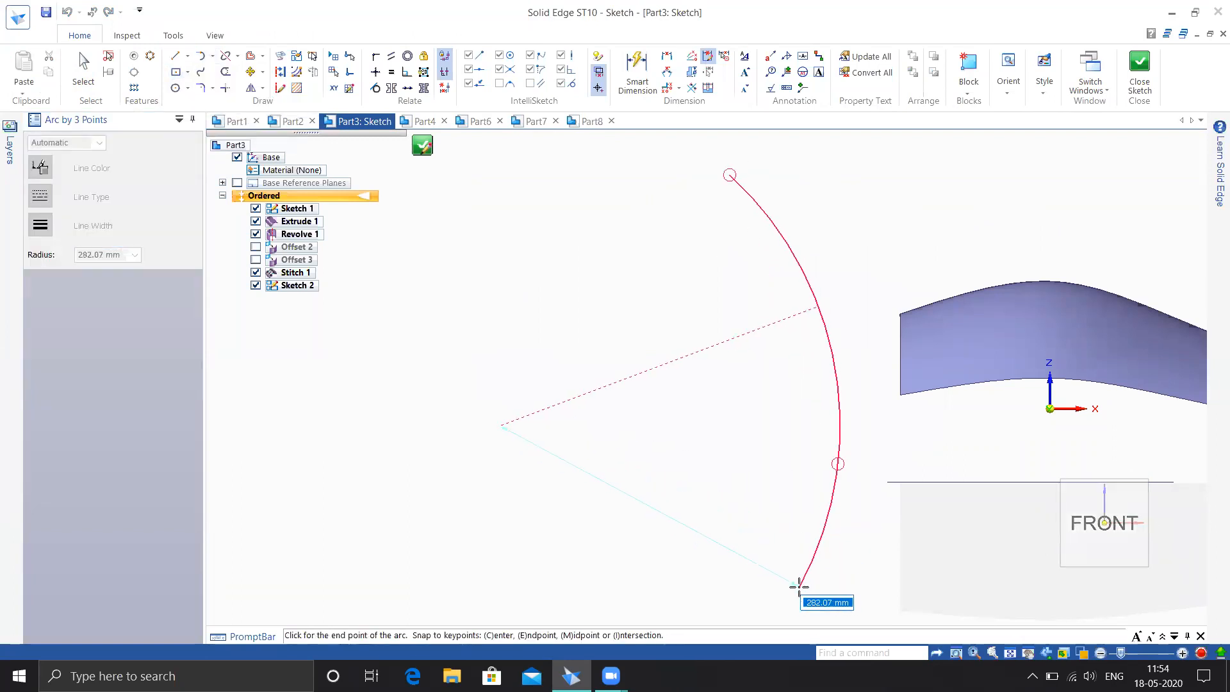
click(1140, 71)
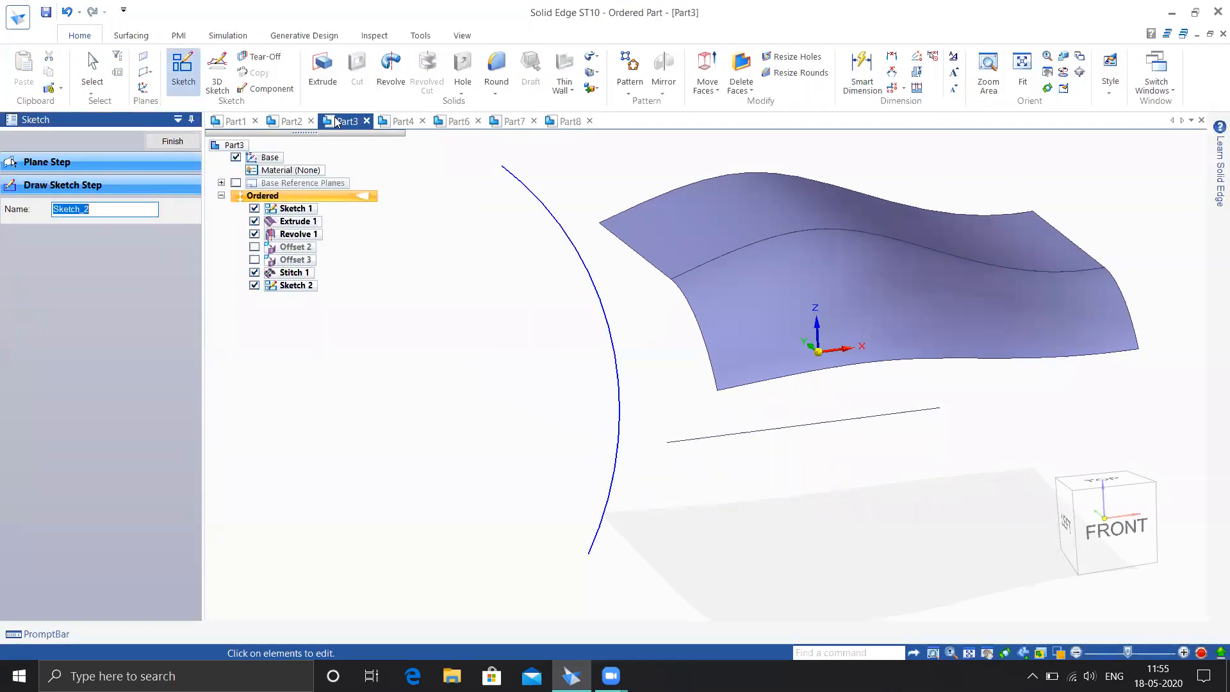
click(165, 142)
- Extrude the arc sketch into a surface with a symmetric finite extent of about 418 mm
click(131, 36)
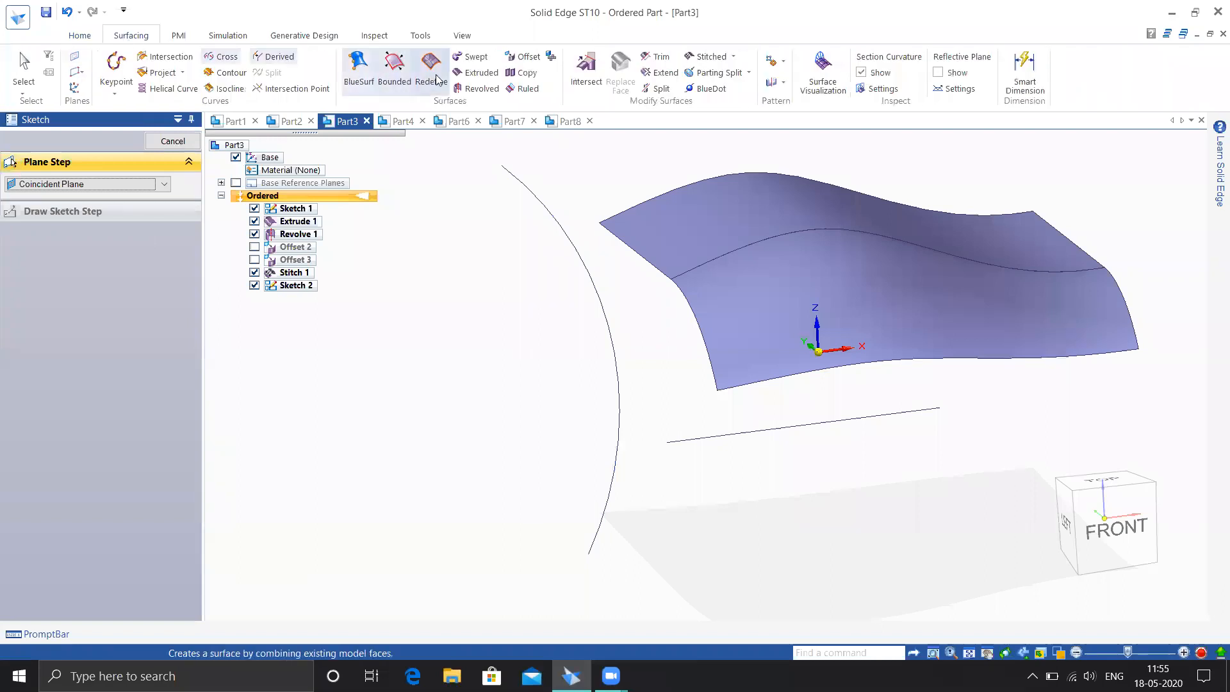
click(476, 75)
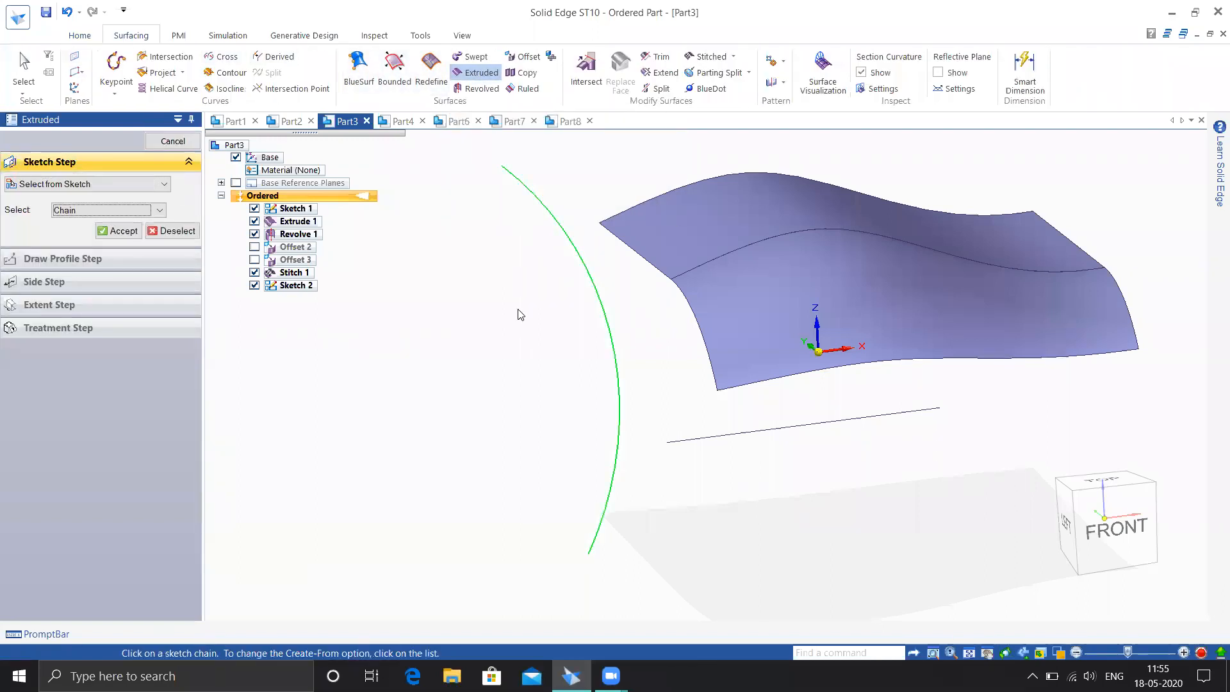
right_click(542, 338)
middle_drag(355, 363, 351, 413)
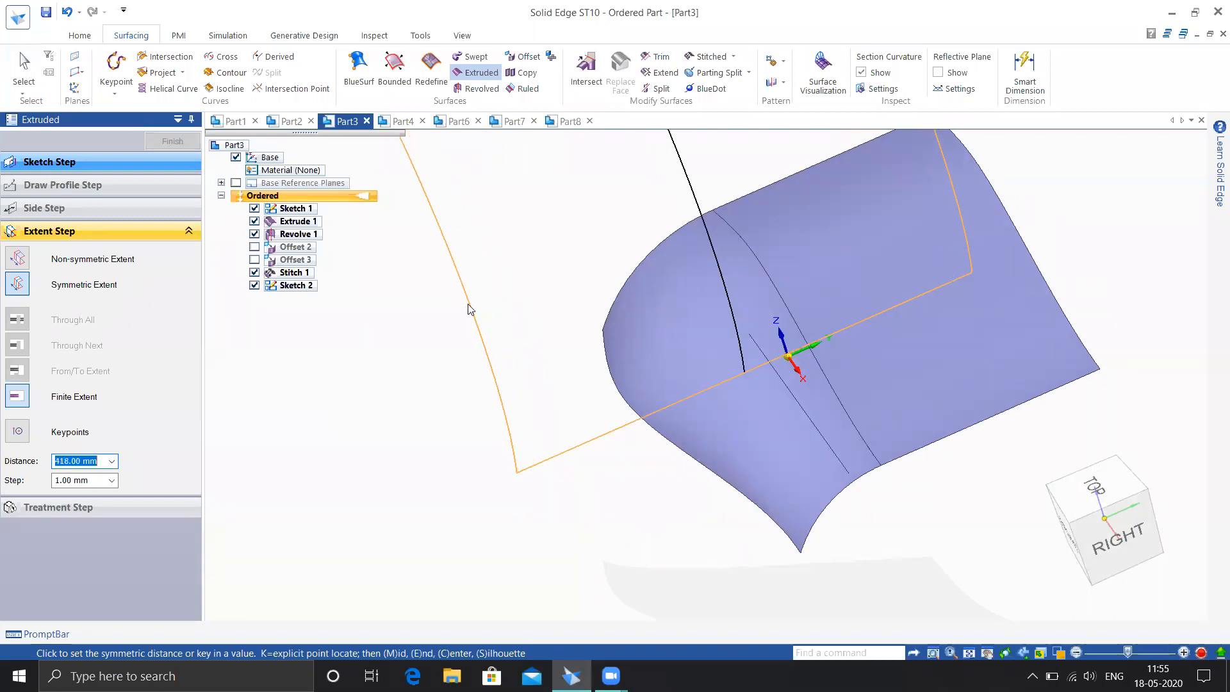
click(467, 305)
middle_drag(868, 287, 960, 303)
click(175, 145)
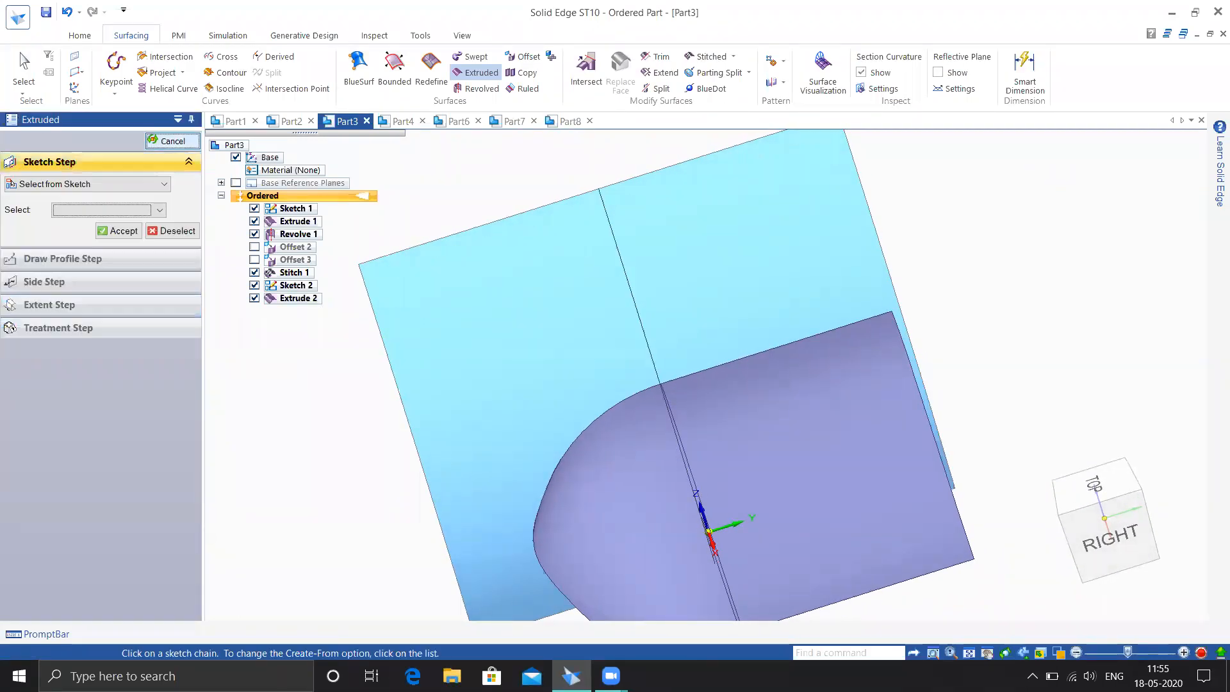
click(175, 145)
- Extend the stitched surface's edge chain facing the extruded arc surface up to that surface using Extend To
key(ctrl+j)
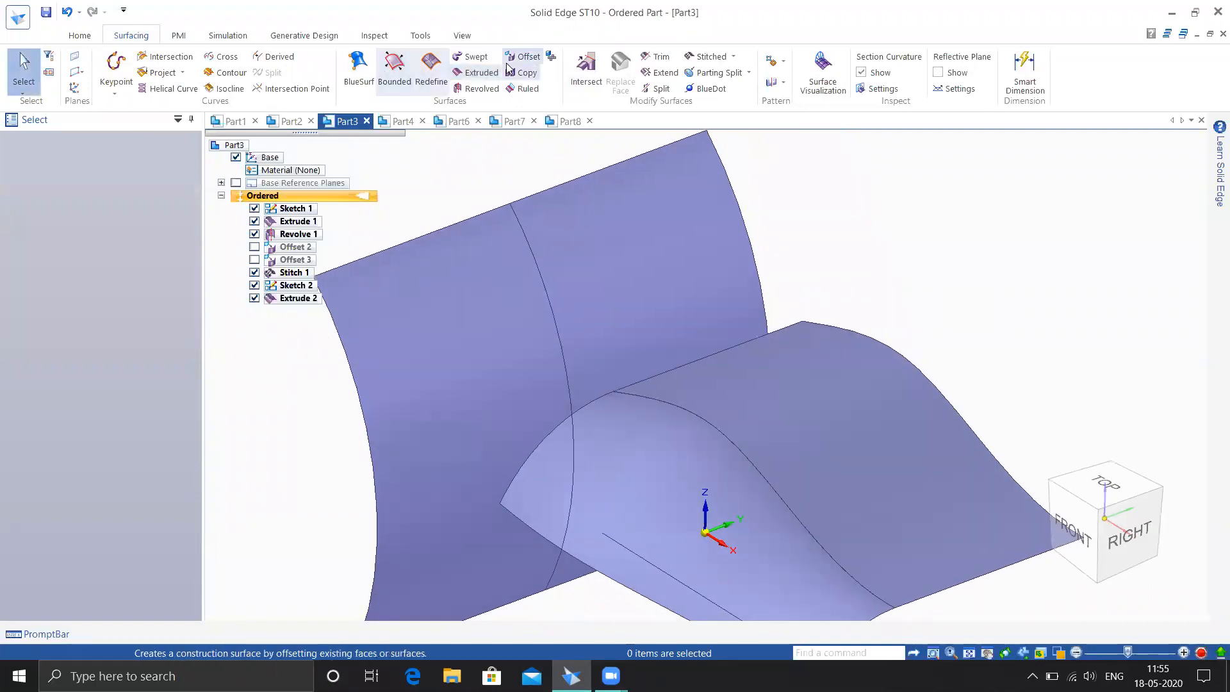
click(661, 73)
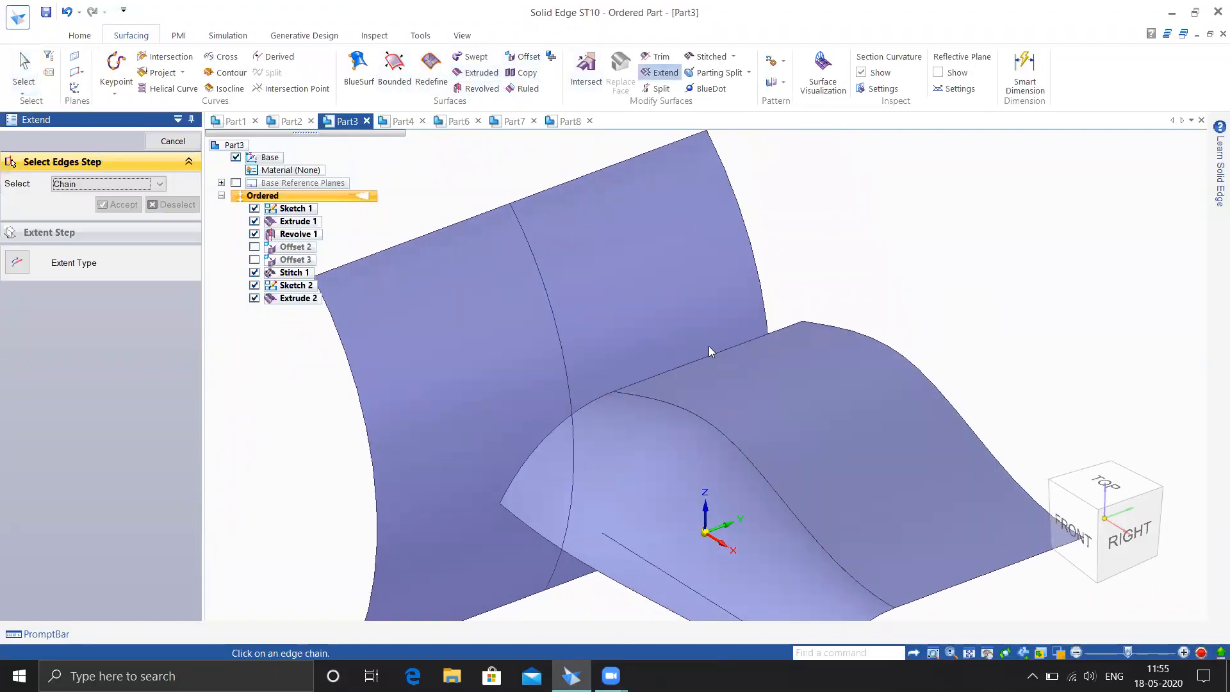
click(682, 368)
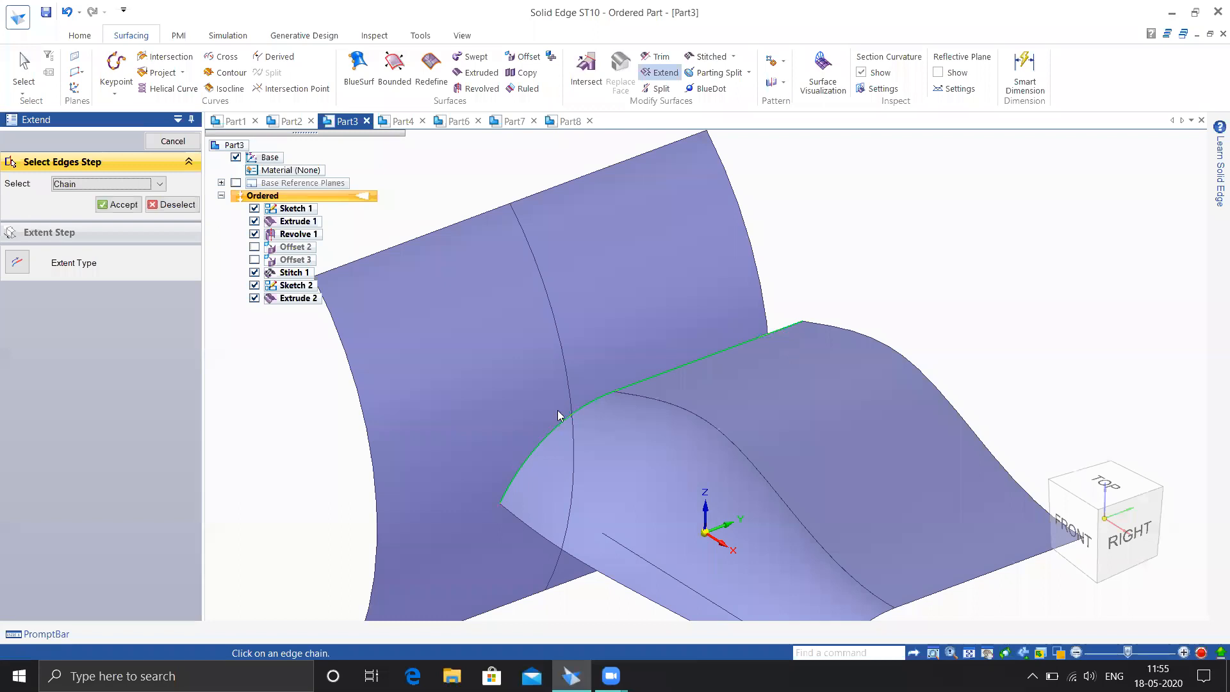
right_click(266, 383)
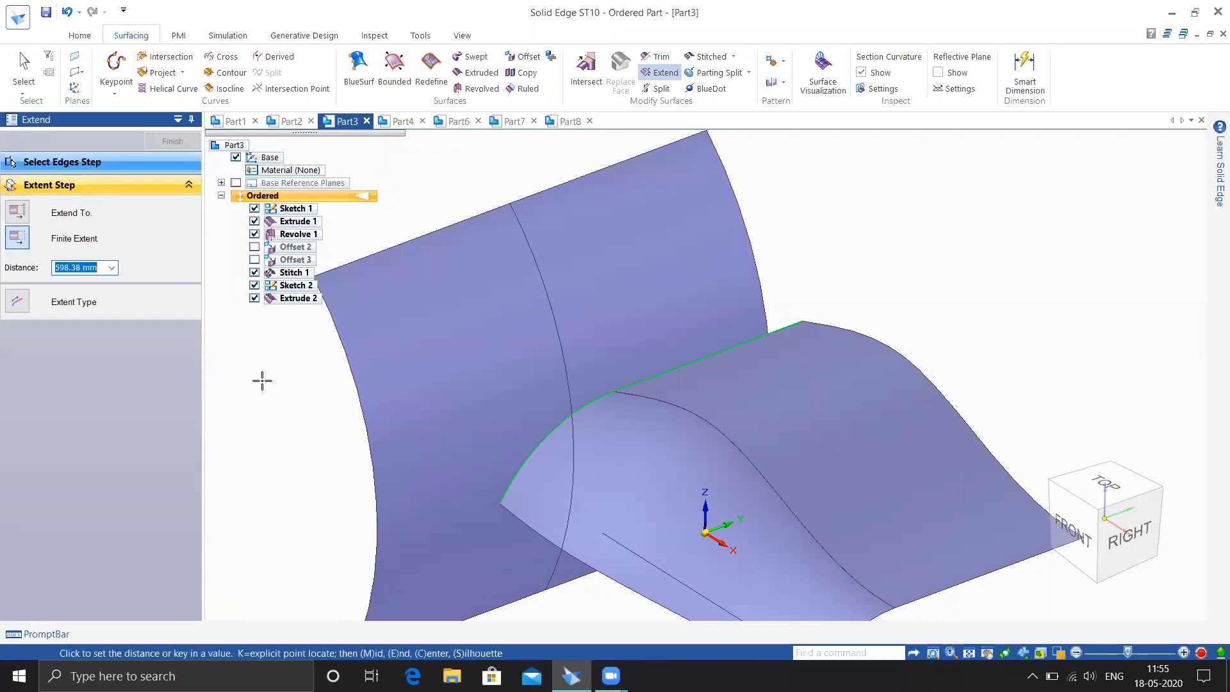
click(17, 212)
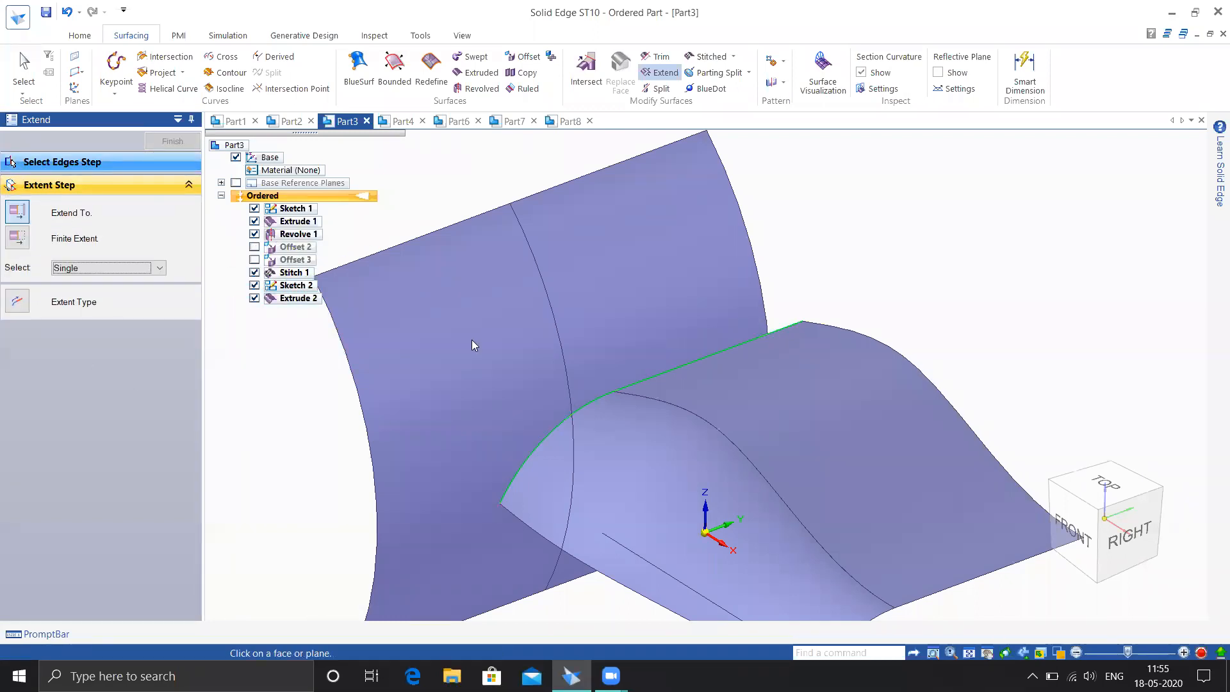
click(489, 305)
middle_drag(963, 257, 954, 294)
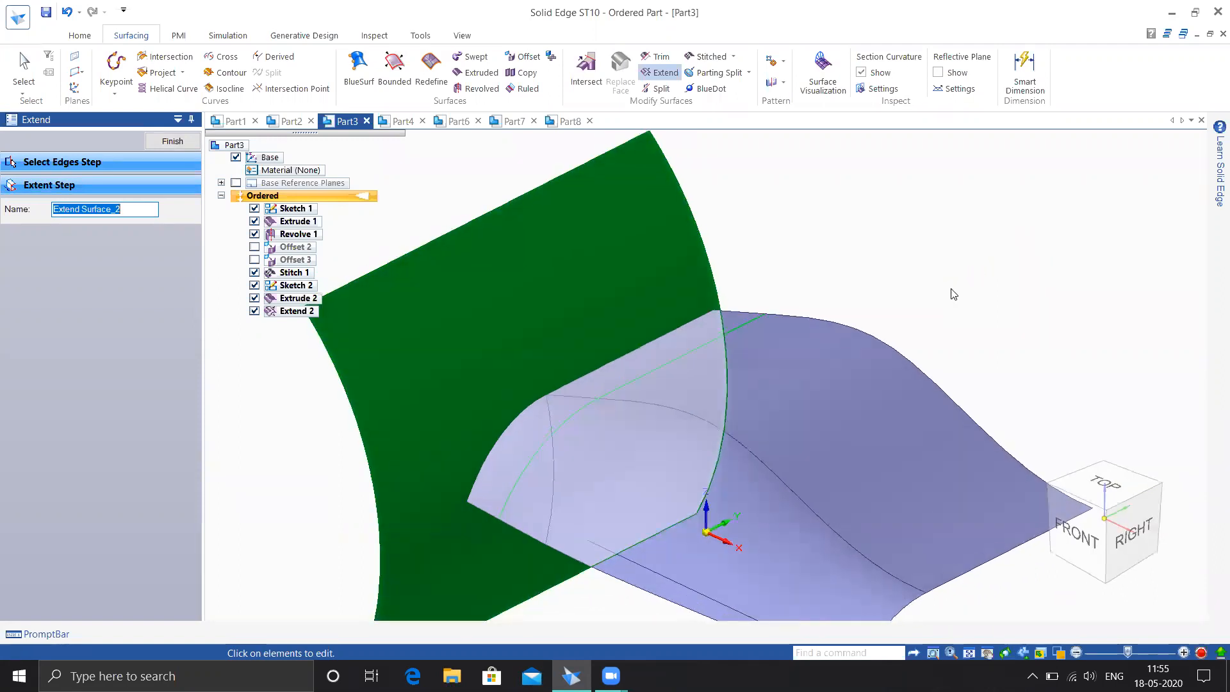
click(173, 141)
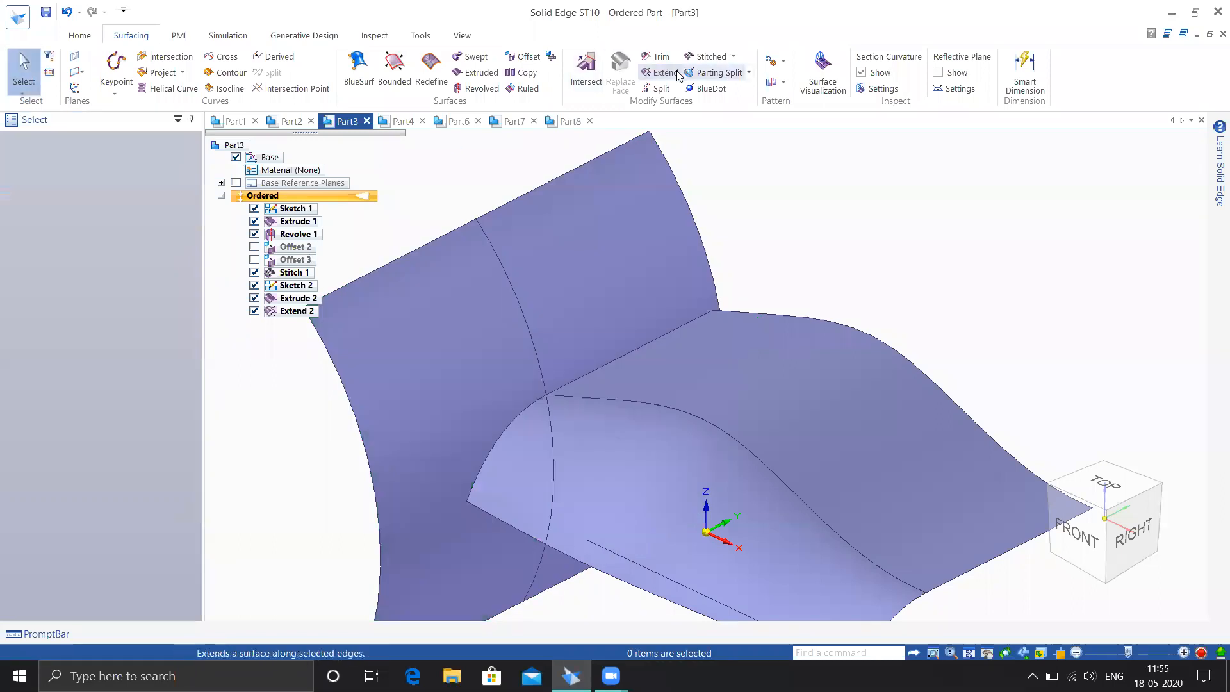
- Review the Linear, Curvature Continuous and Reflective extent types offered by Extend, leaving the command without extending anything
mouse_move(698, 376)
middle_down()
mouse_move(724, 366)
mouse_move(777, 378)
middle_up()
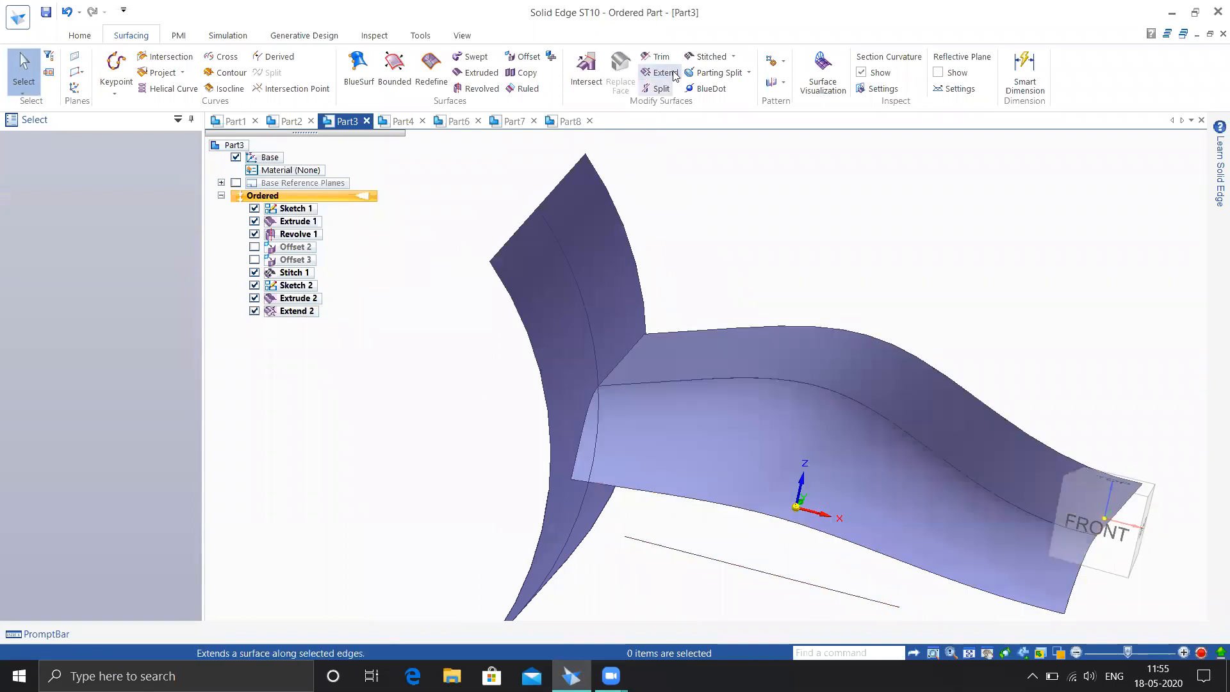
middle_drag(780, 363, 711, 359)
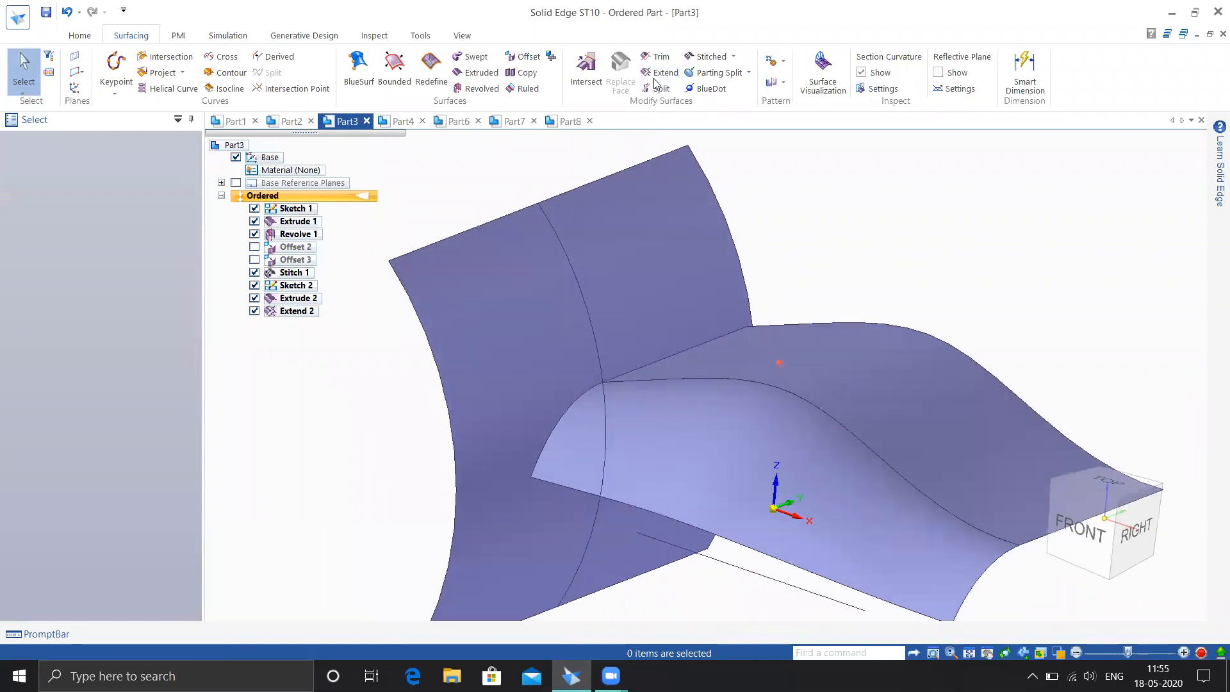
click(661, 73)
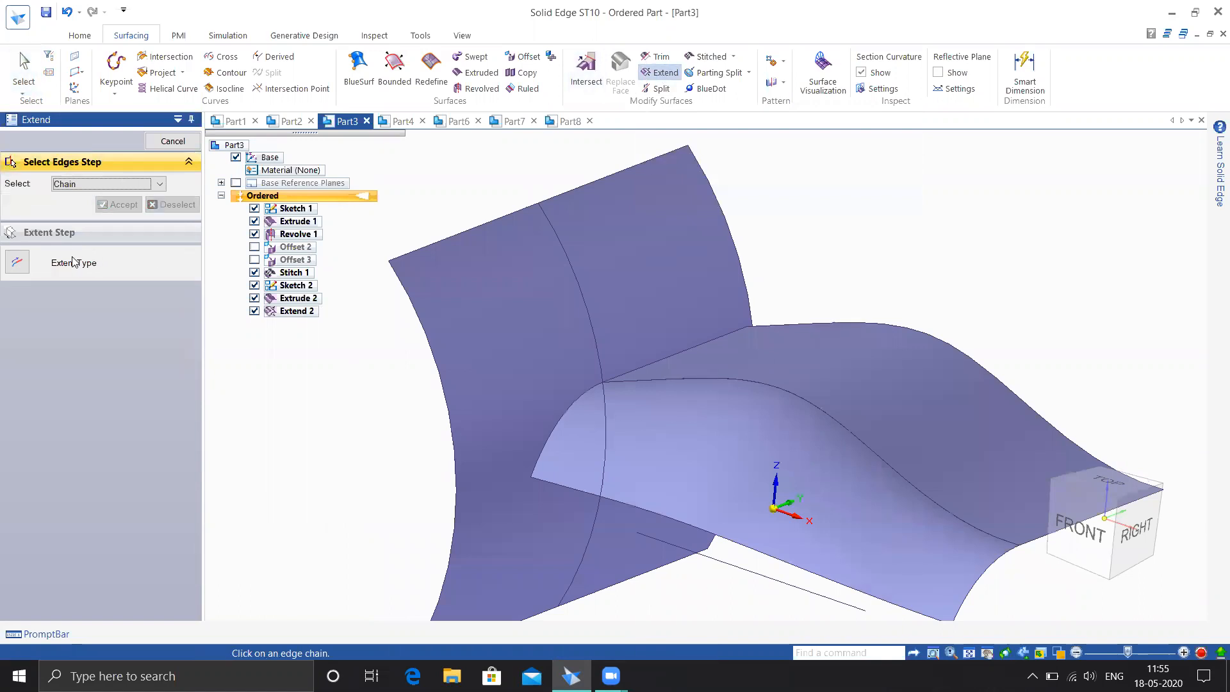
click(24, 266)
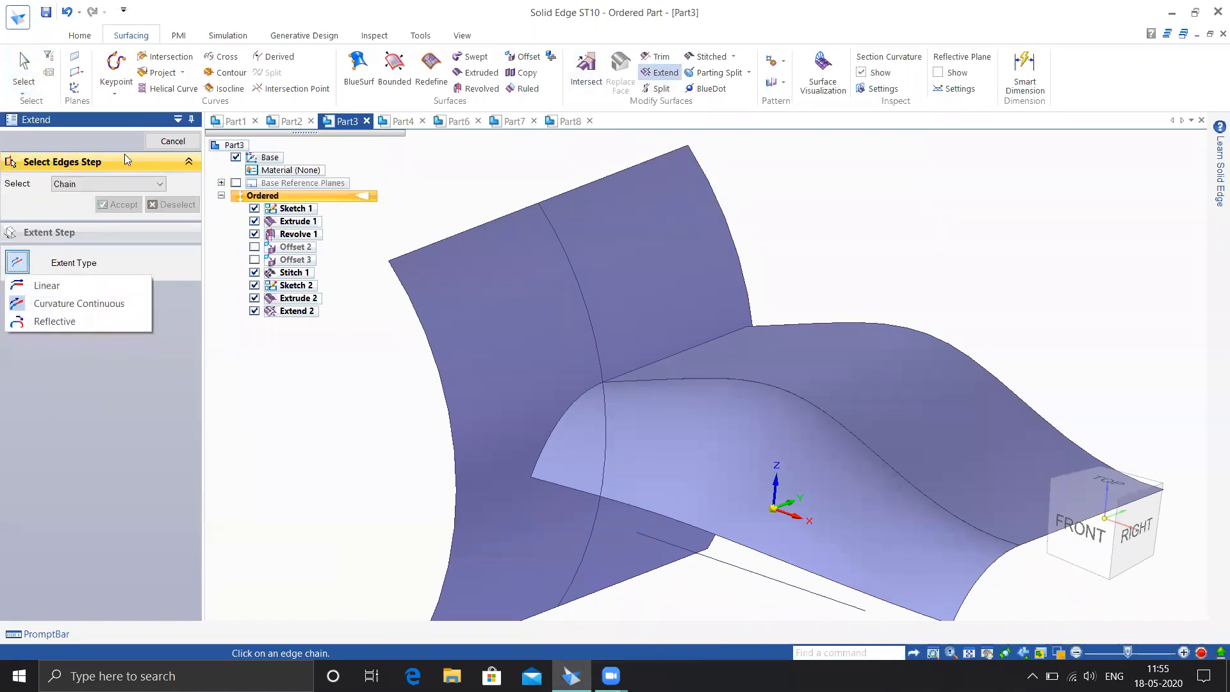
click(172, 141)
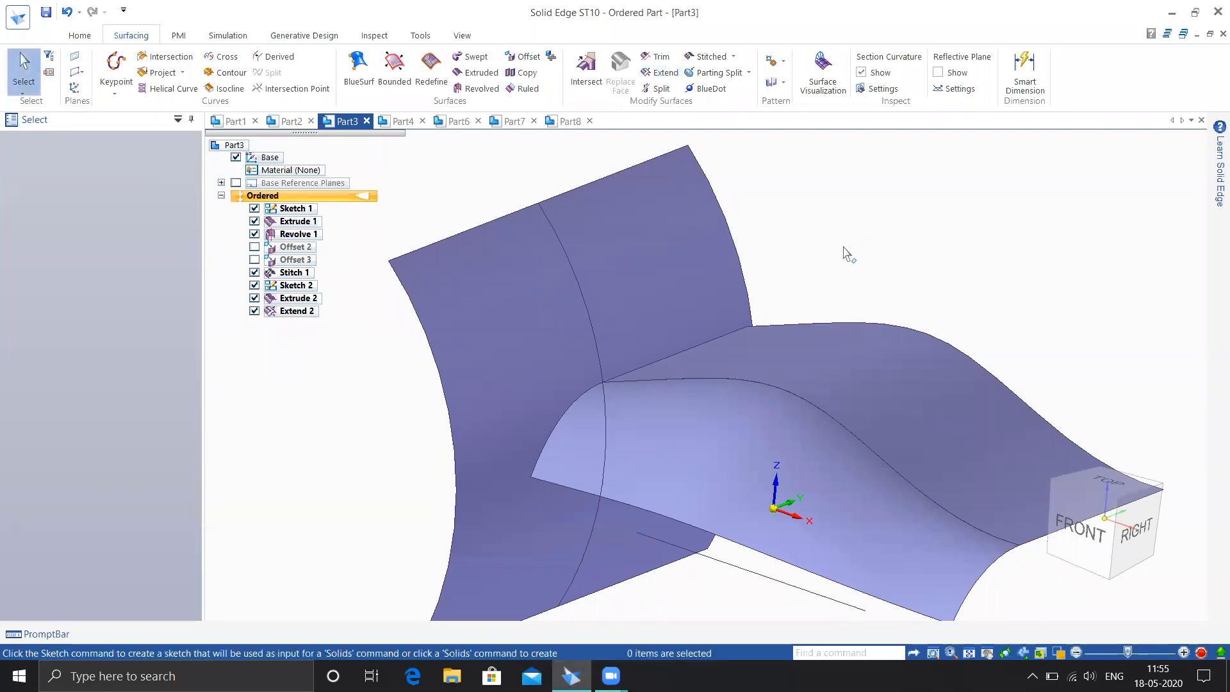
middle_drag(852, 215, 858, 220)
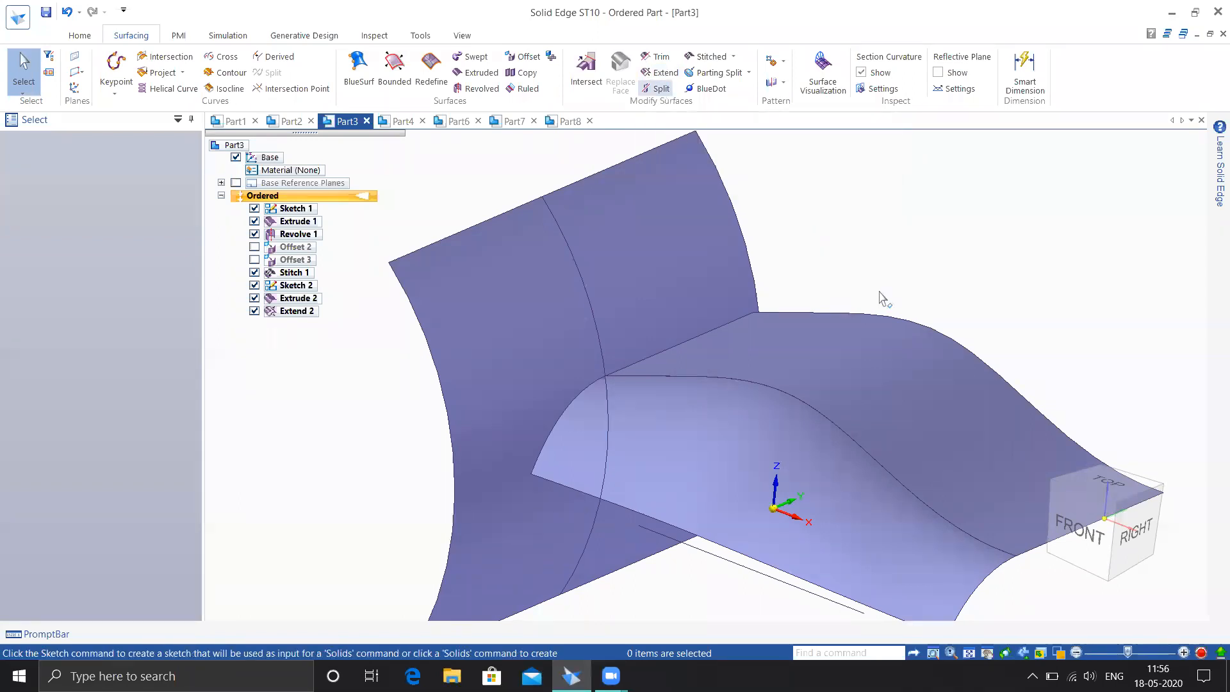
- Start a sketch on the top plane and draw two equal circles placed diagonally on either side of the origin
shift+middle_drag(961, 283, 928, 245)
click(79, 35)
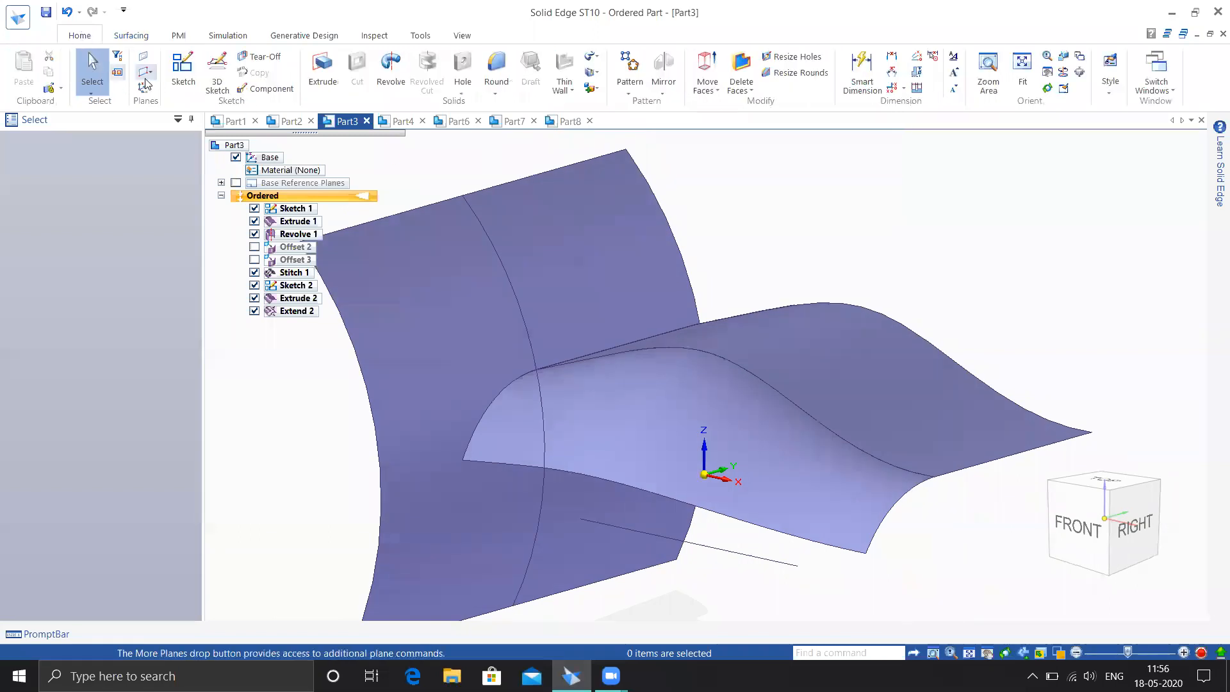
click(183, 68)
click(747, 481)
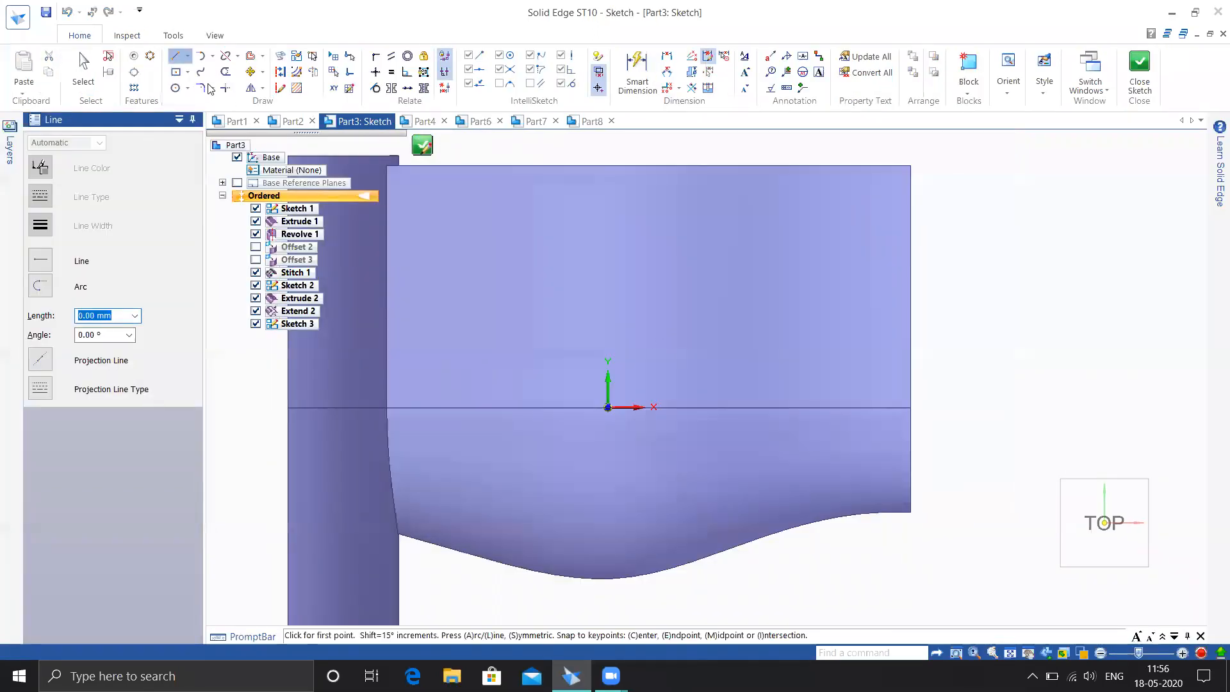
click(176, 88)
click(514, 447)
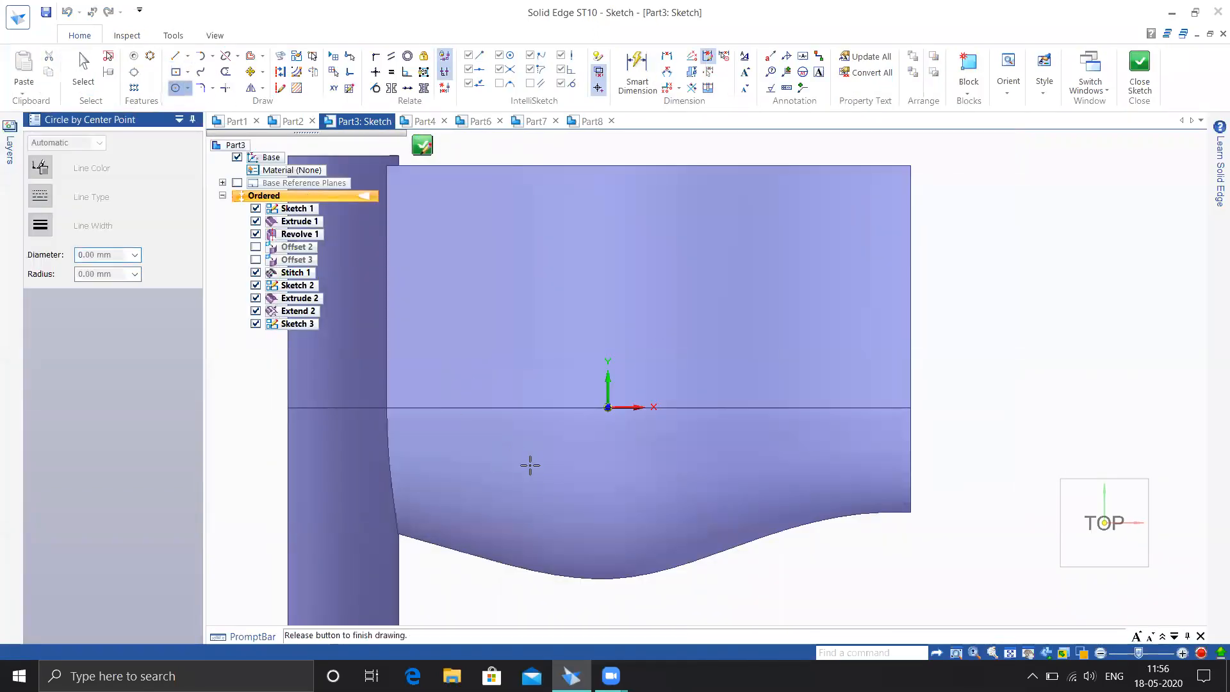
click(566, 484)
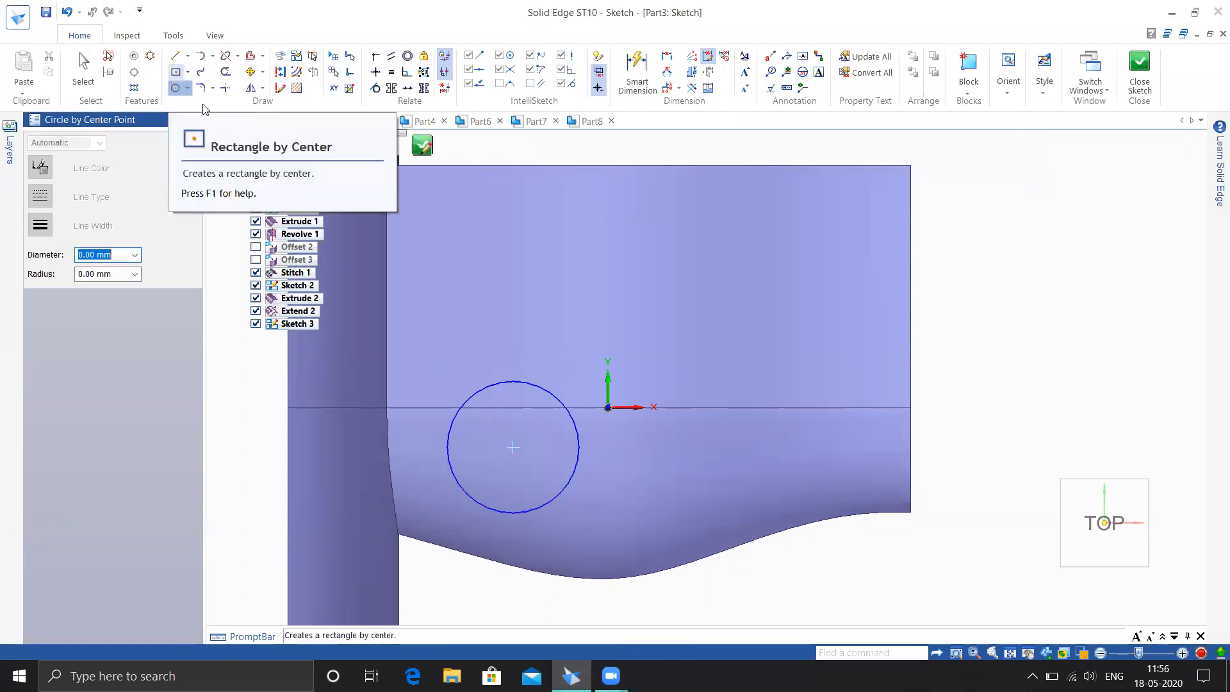
click(730, 315)
click(783, 353)
- Connect the two circles with two tangent lines, one along each side, to outline a slanted slot
click(177, 57)
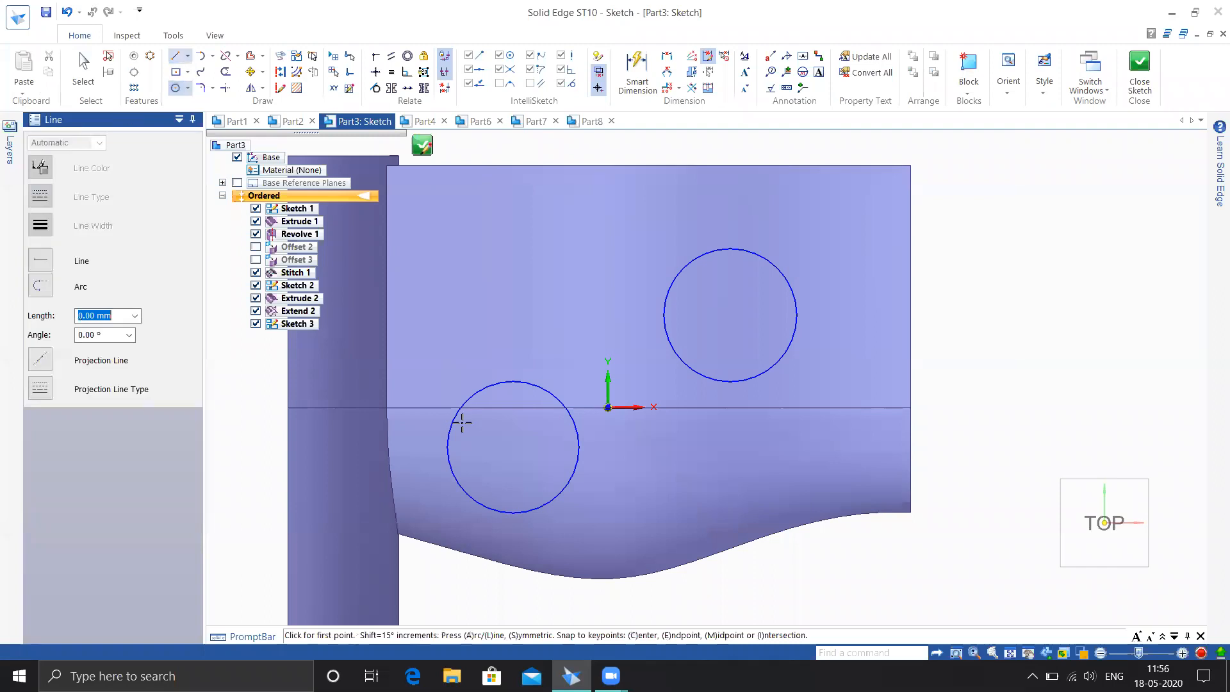
click(447, 441)
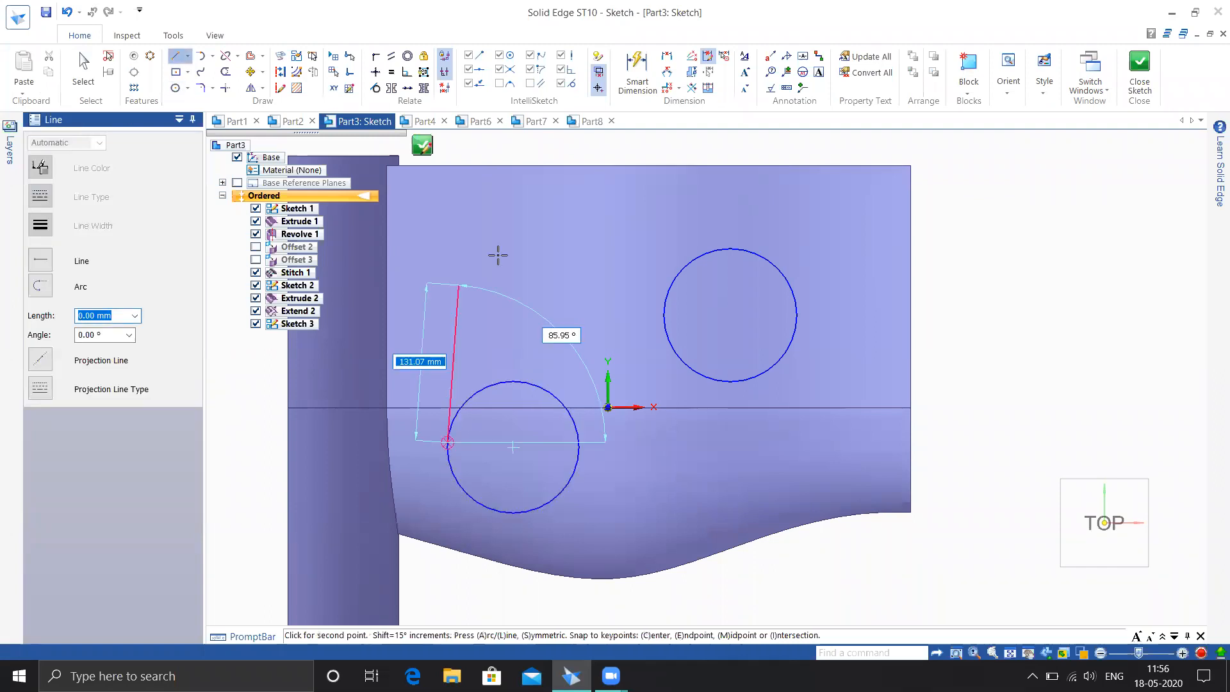
click(697, 256)
right_click(801, 410)
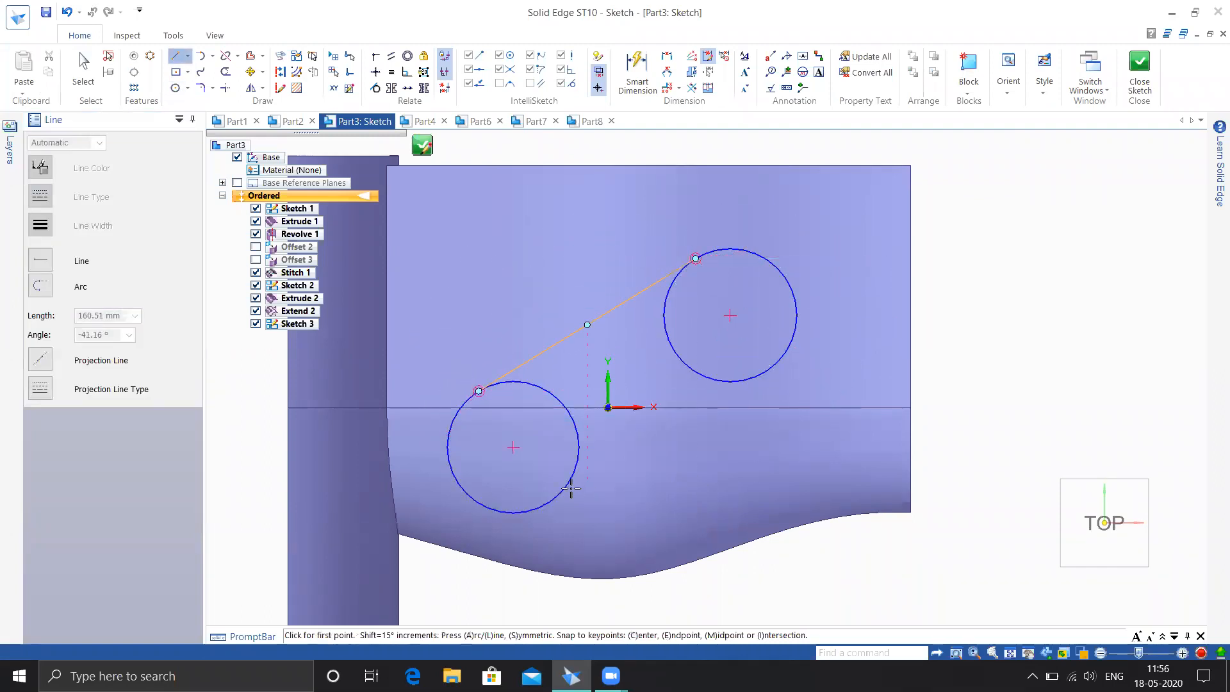
click(540, 508)
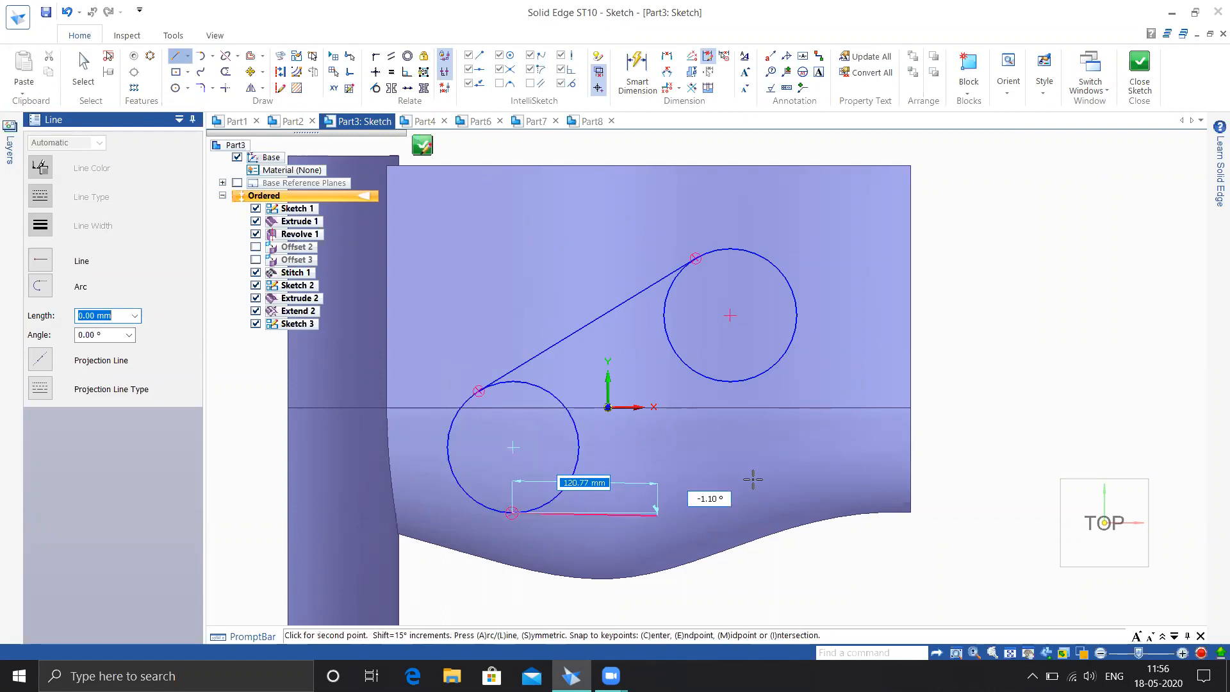
click(765, 371)
right_click(873, 419)
key(Escape)
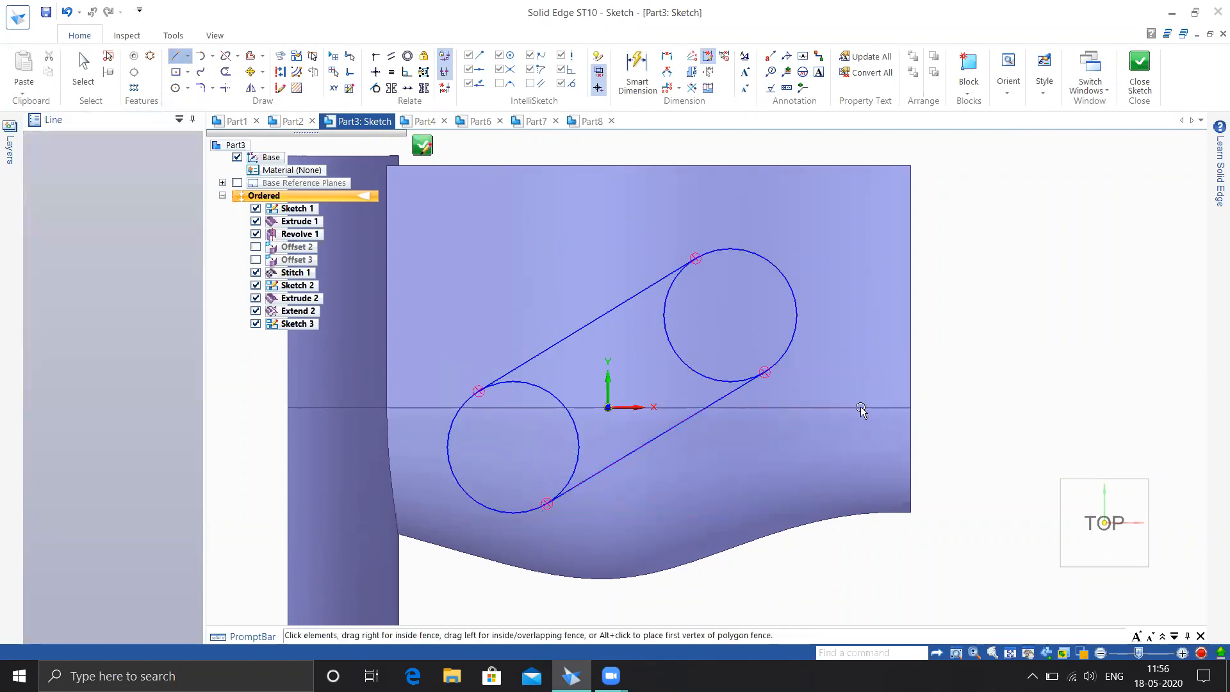
- Trim away the inner arcs of both circles to leave a closed slot profile and finish the sketch
click(226, 72)
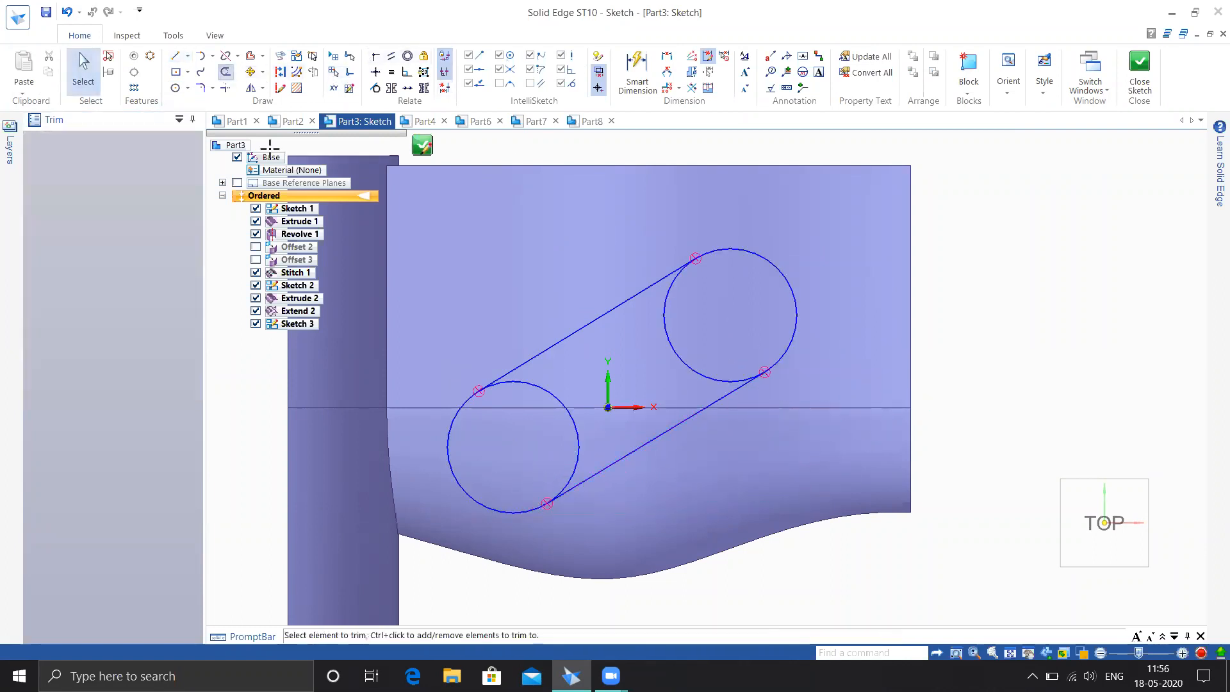
drag(530, 426, 735, 324)
key(Escape)
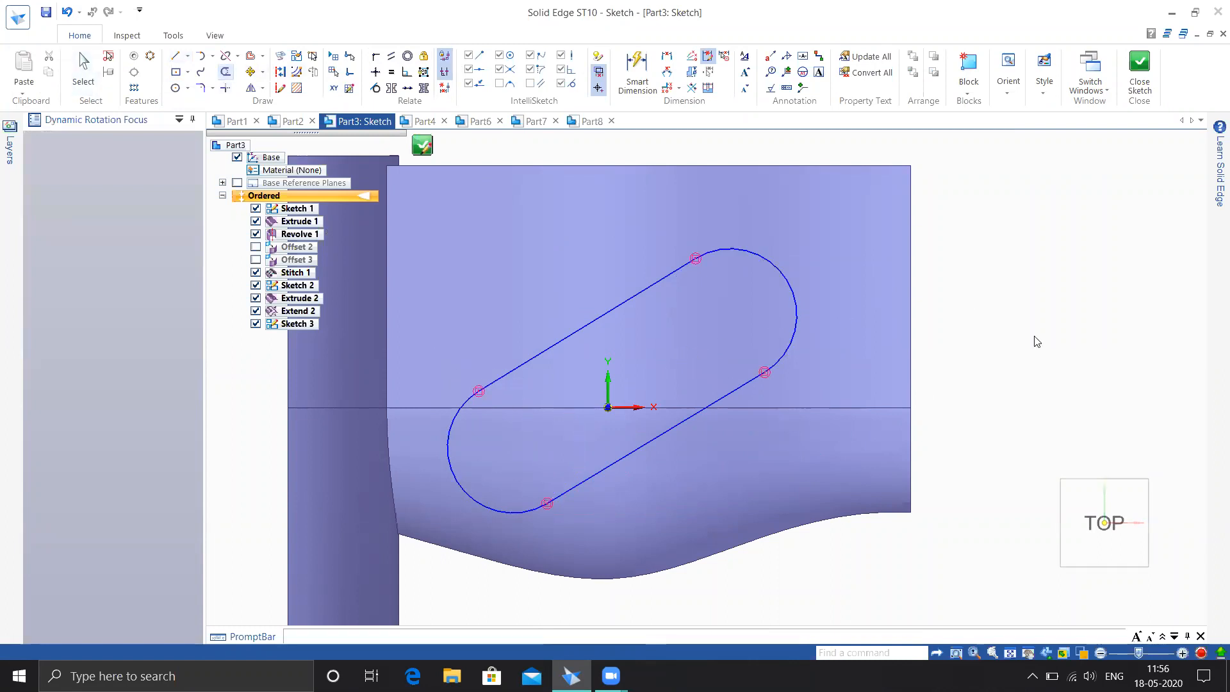
click(1140, 64)
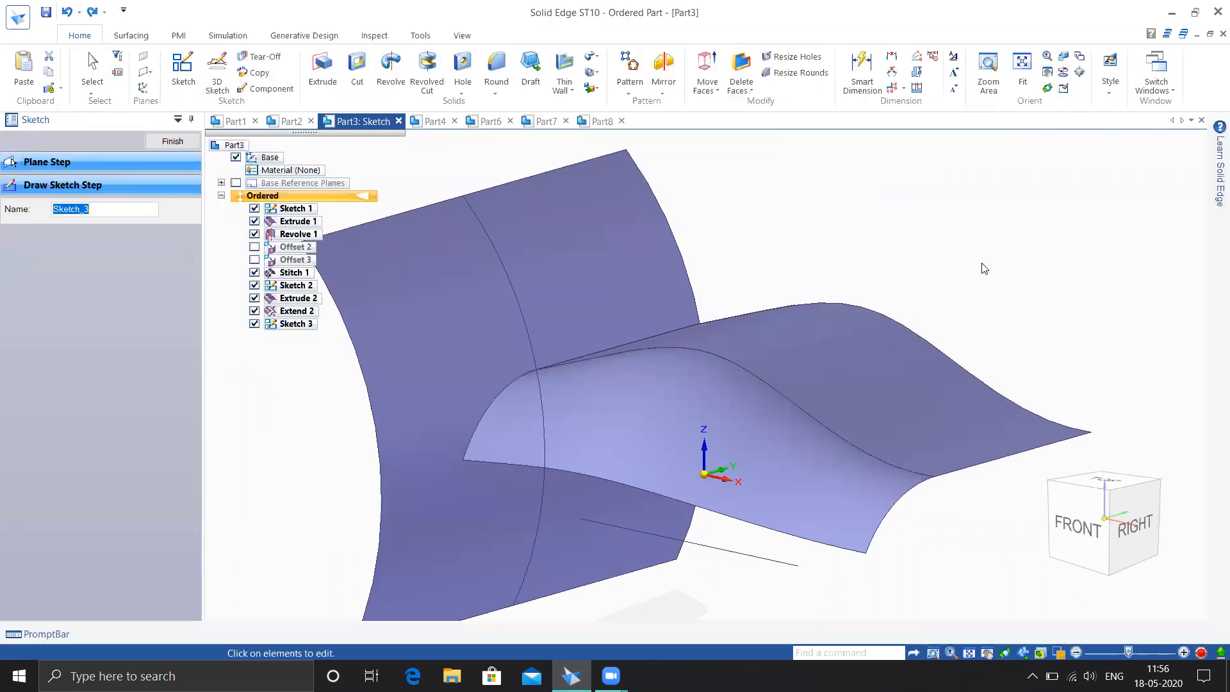
click(192, 141)
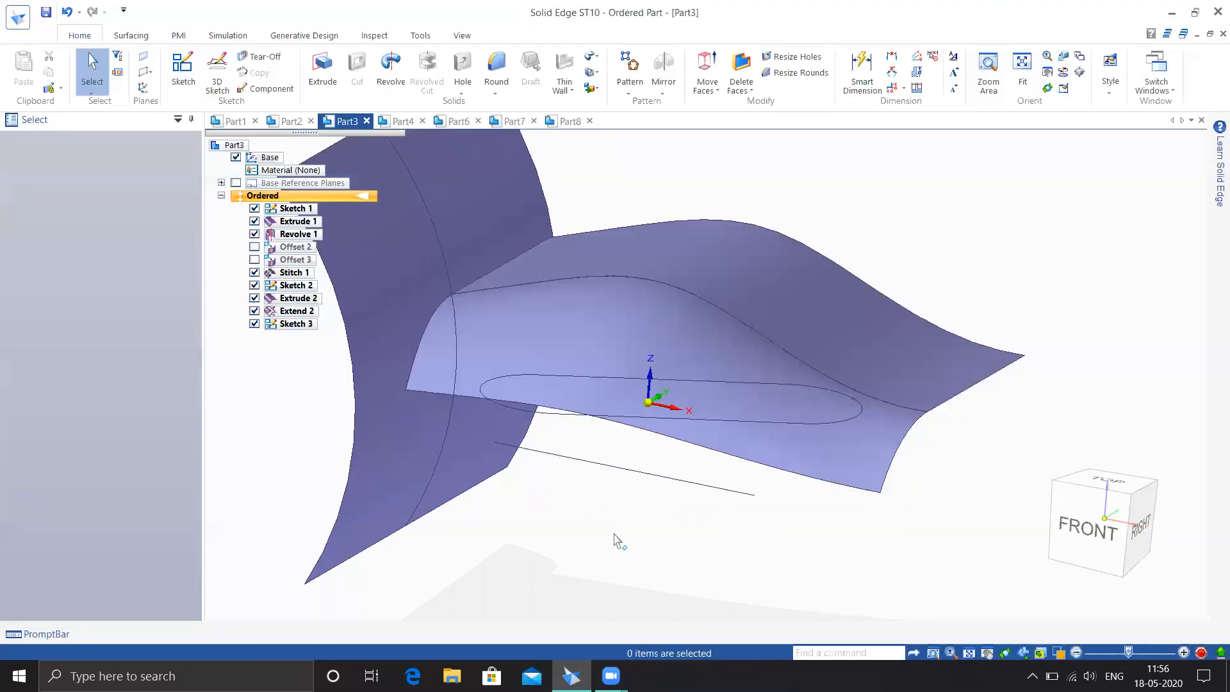
- Project the slot sketch chain upward onto both faces of the stitched surface and finish the projected curve
click(131, 35)
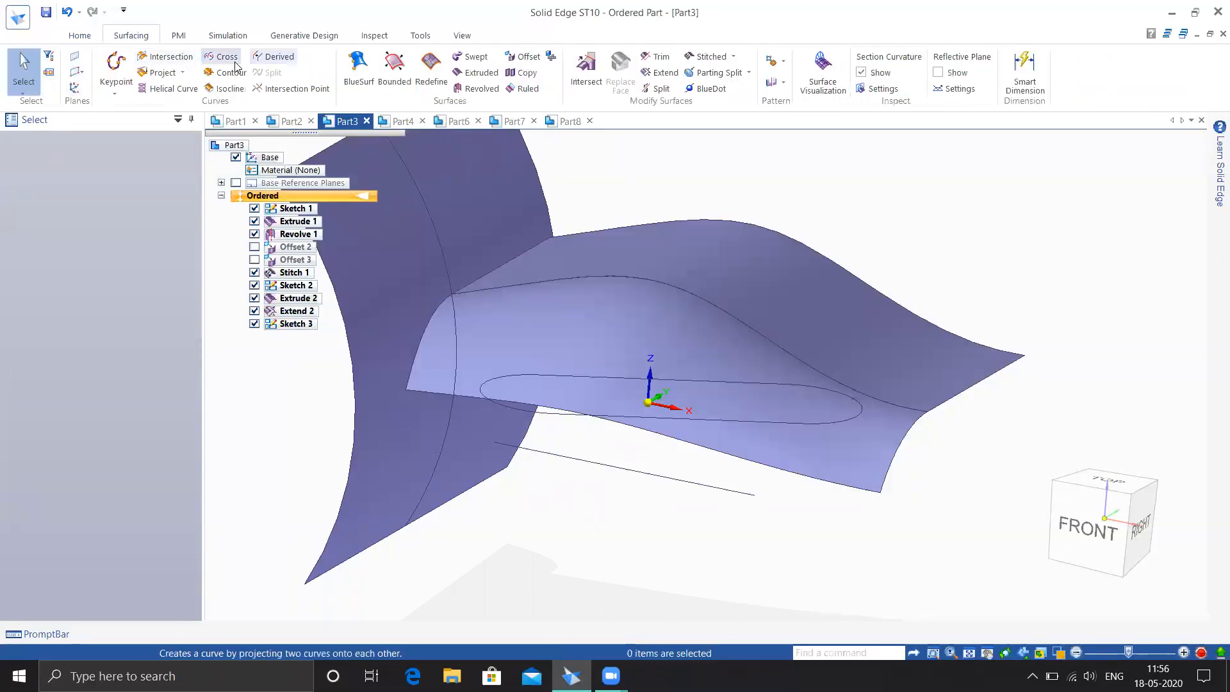
click(160, 72)
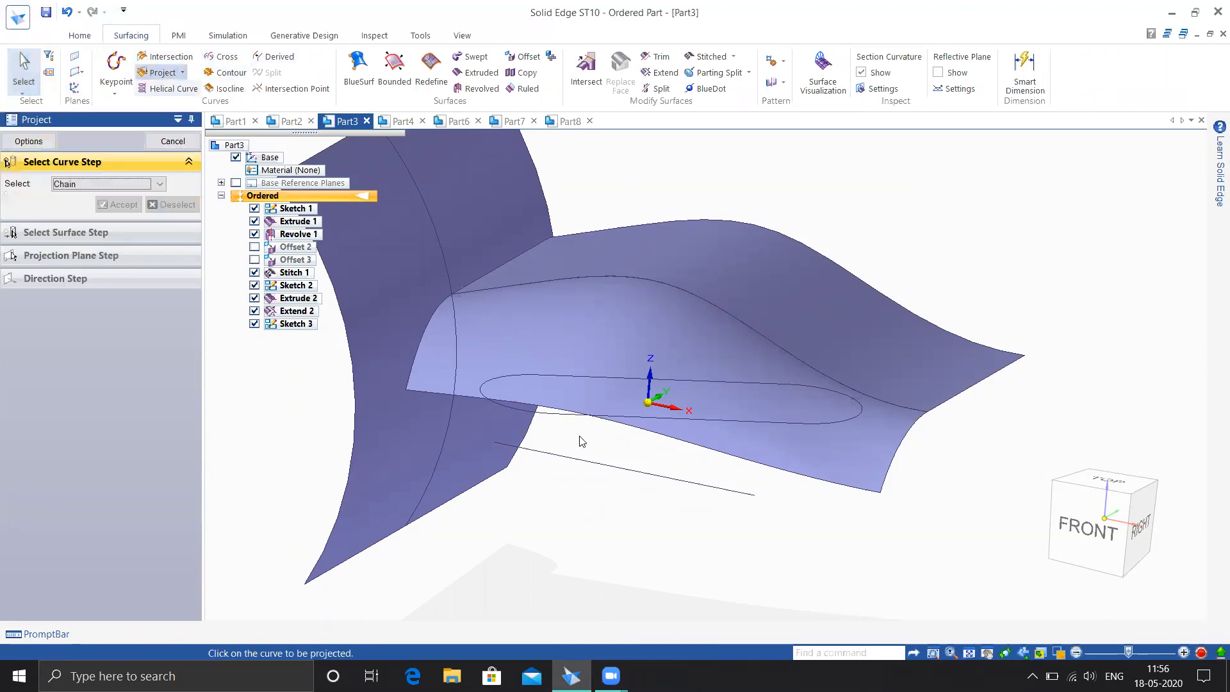
click(555, 417)
right_click(358, 407)
click(564, 311)
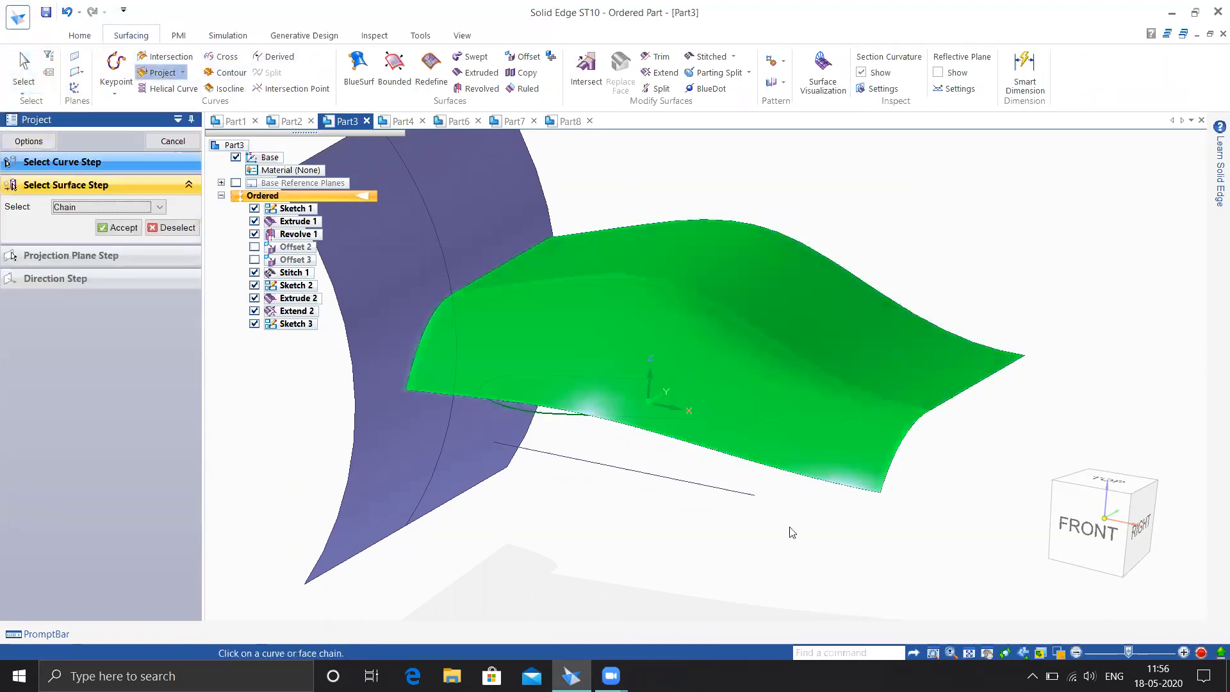
right_click(673, 543)
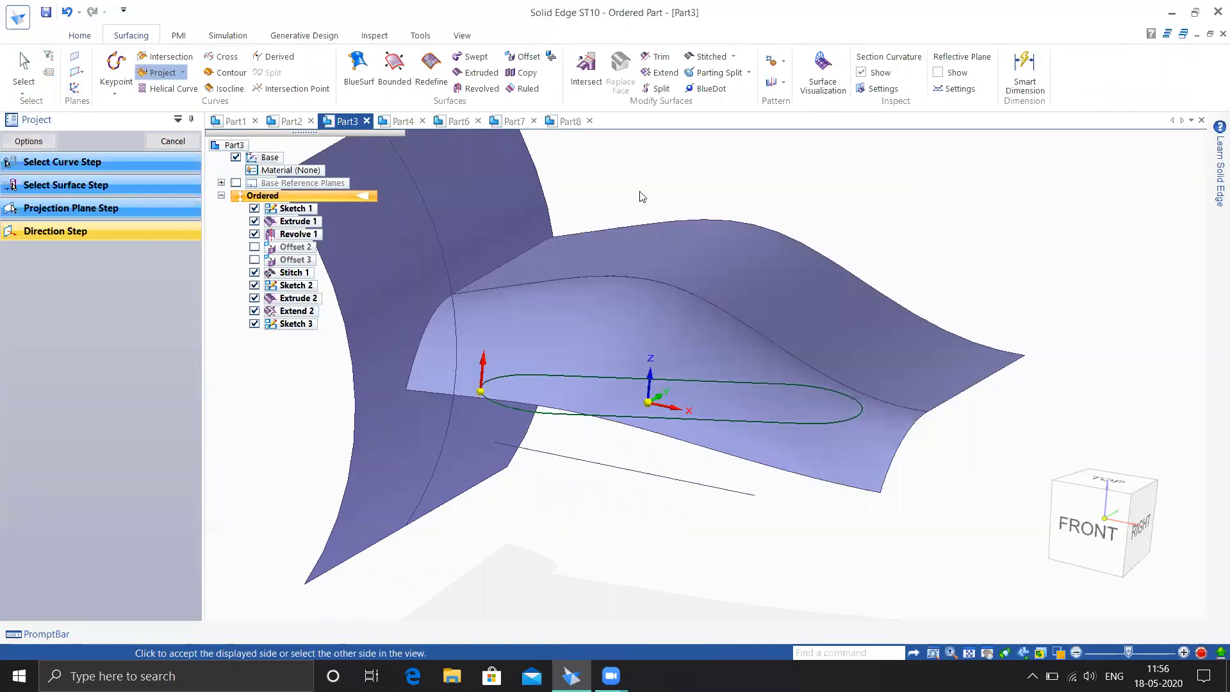
click(773, 173)
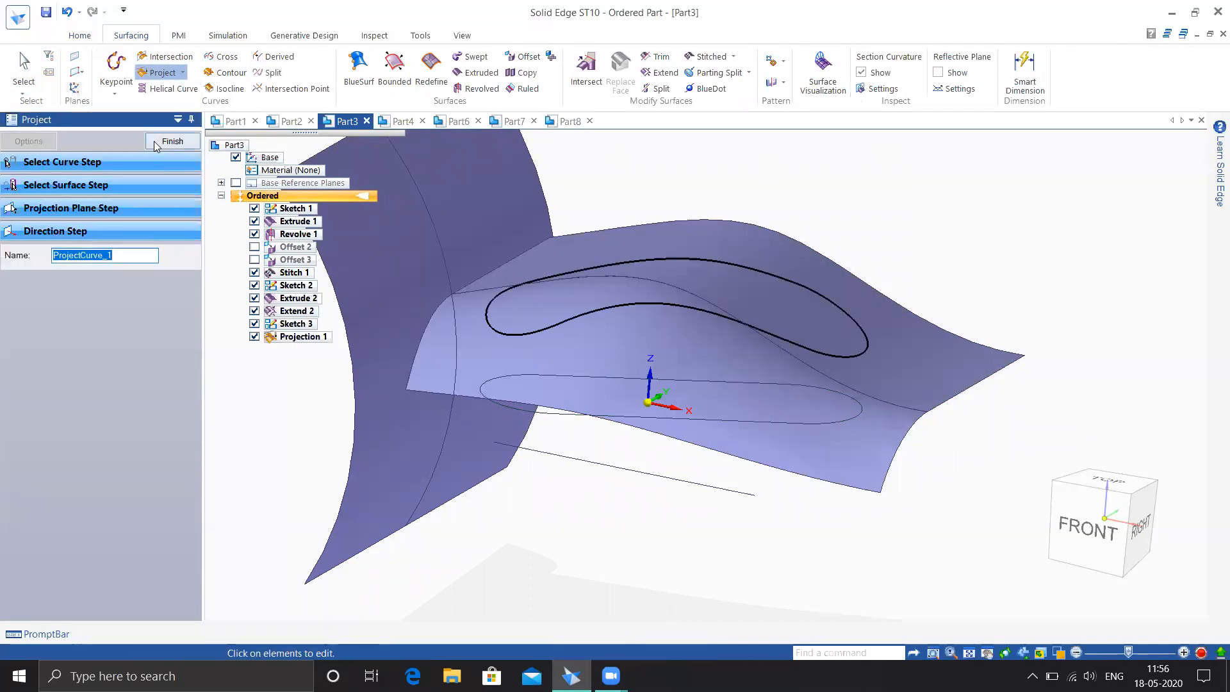
click(170, 141)
- Split both faces of the stitched surface, using the projected slot curve chain as the splitting geometry
middle_drag(769, 180, 836, 189)
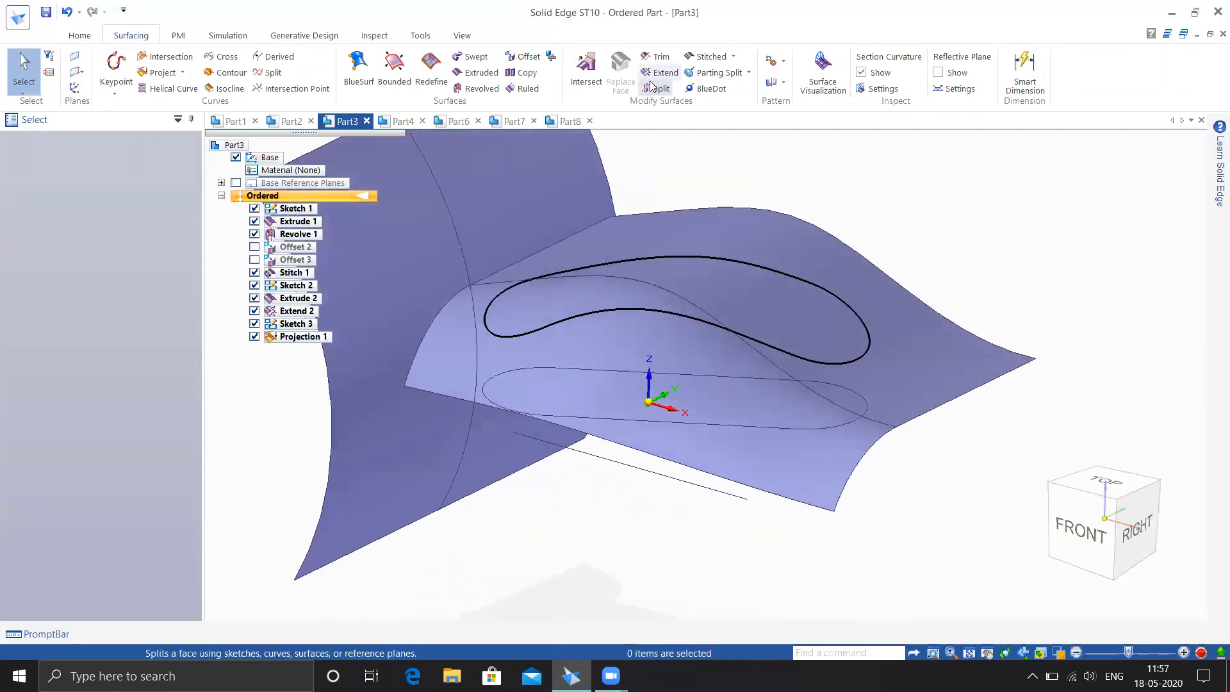
click(658, 90)
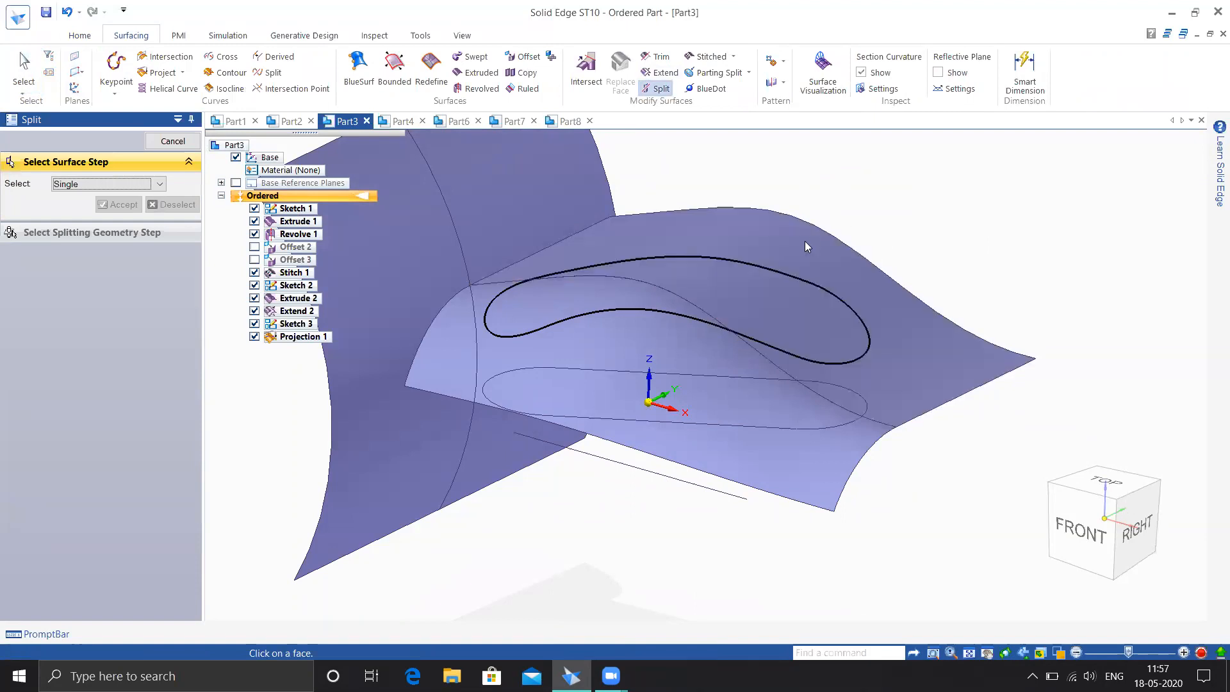
click(892, 398)
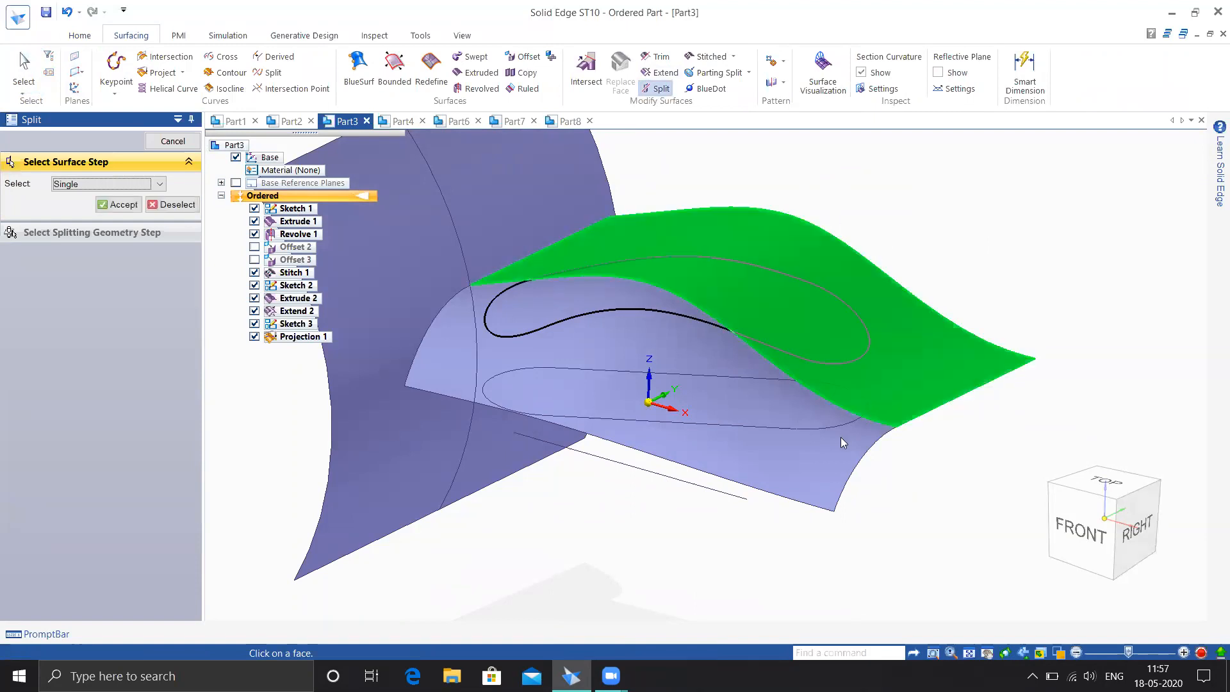
click(116, 183)
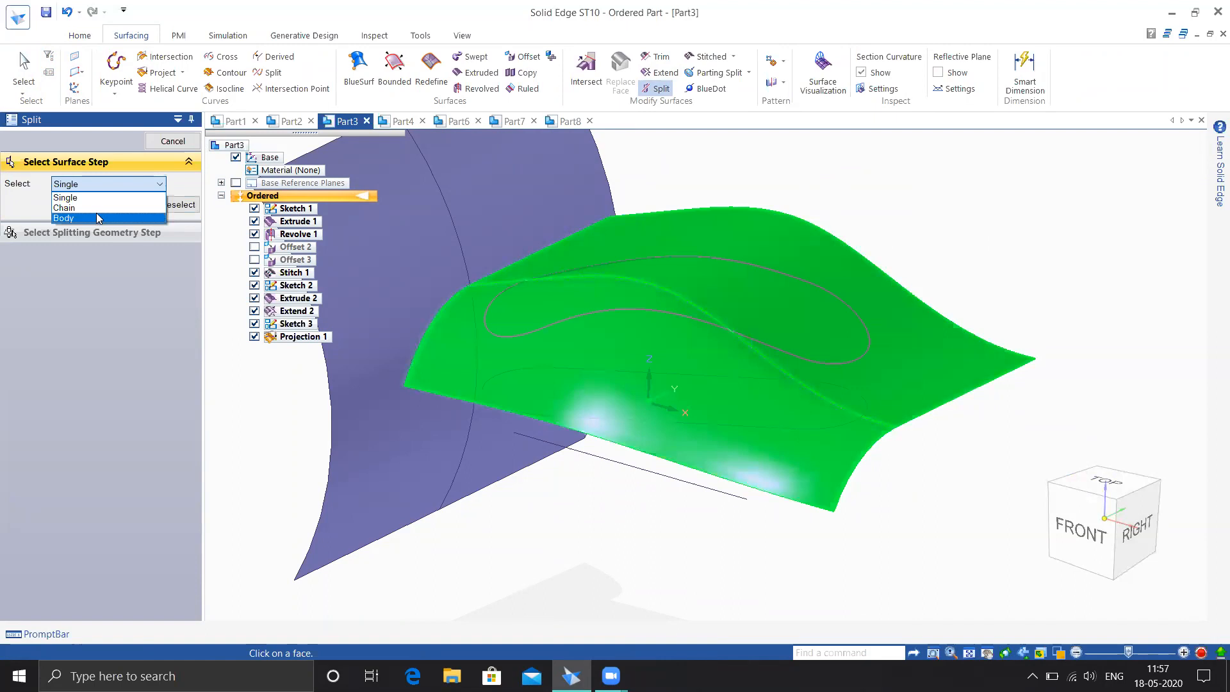
click(190, 187)
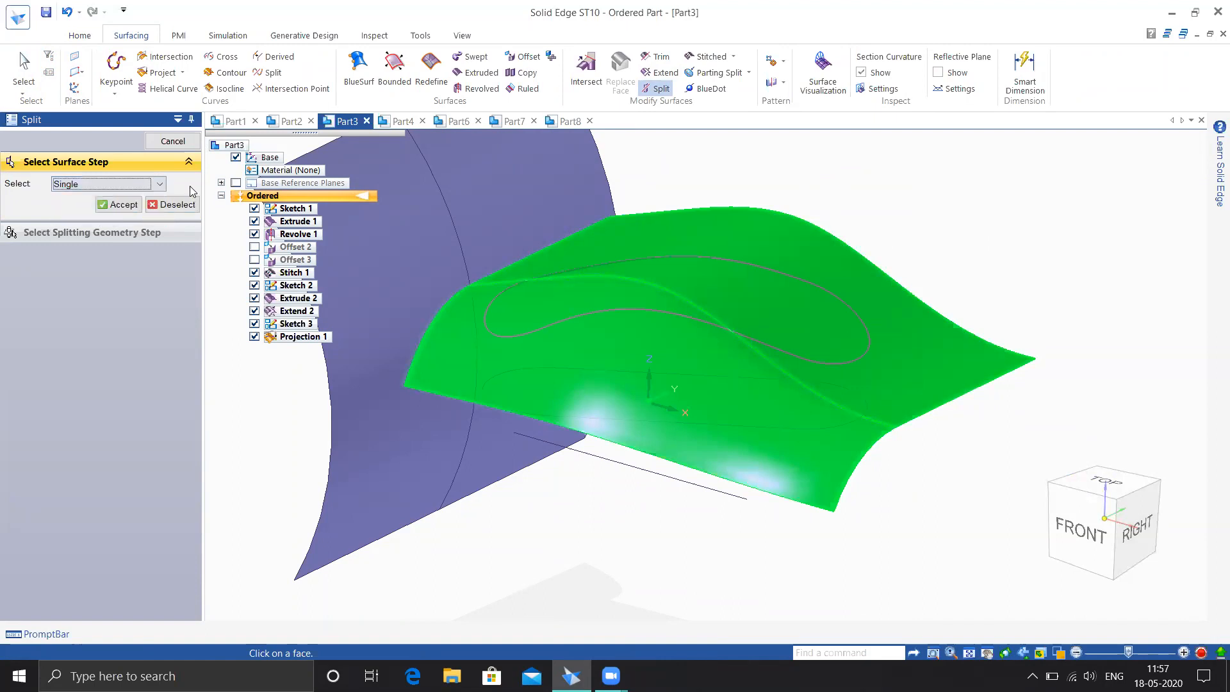
click(122, 205)
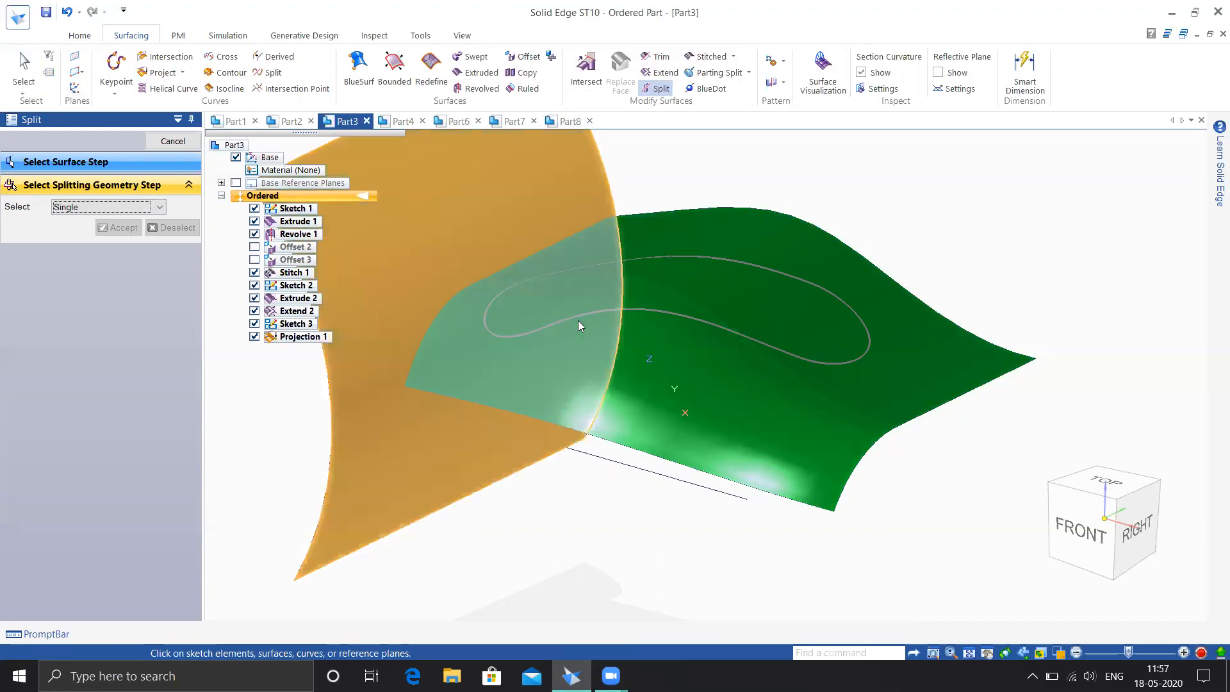
click(106, 207)
click(71, 231)
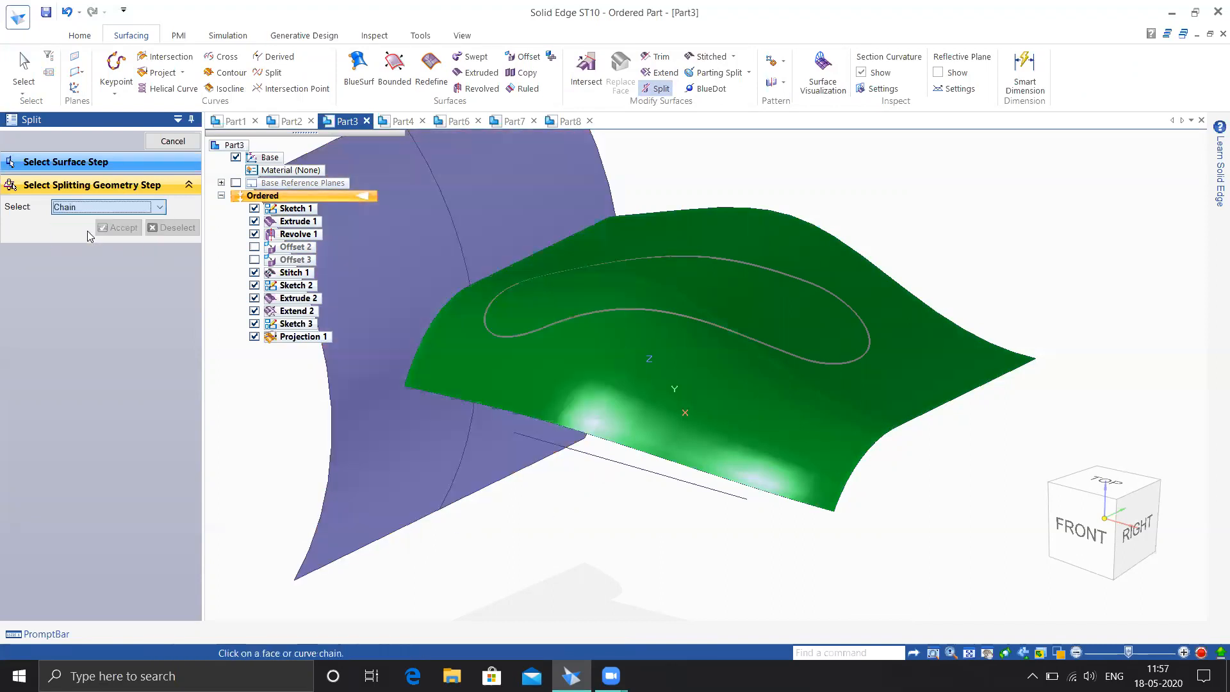
click(787, 354)
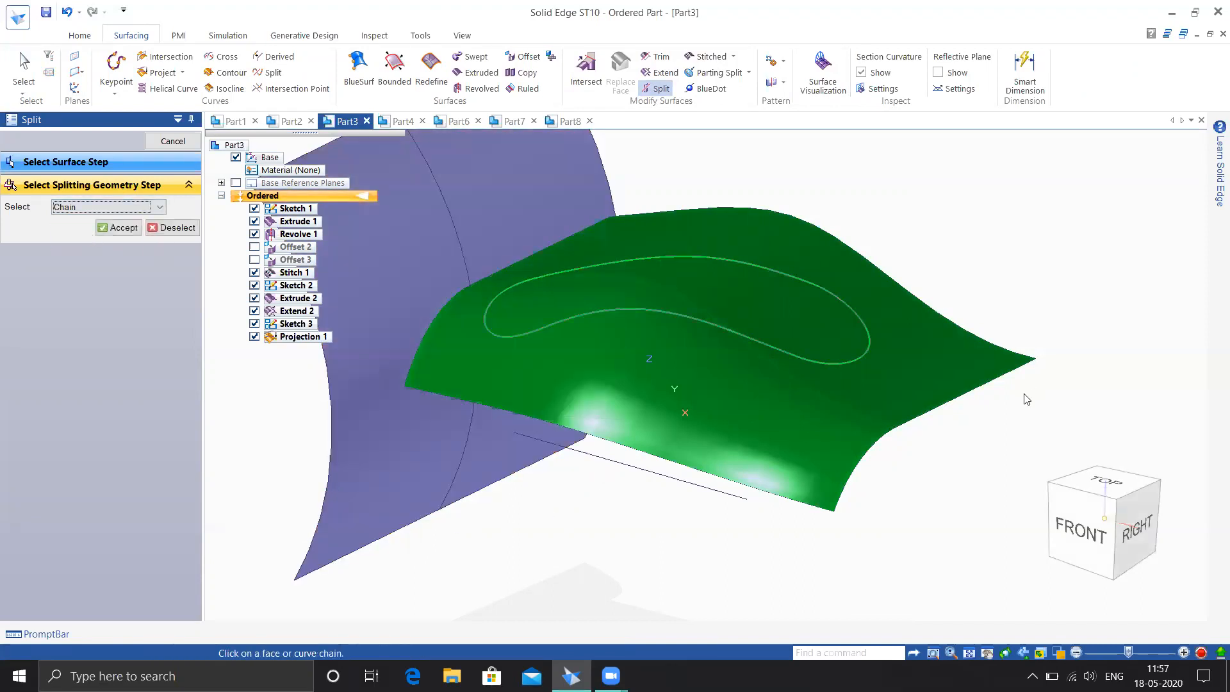
click(122, 228)
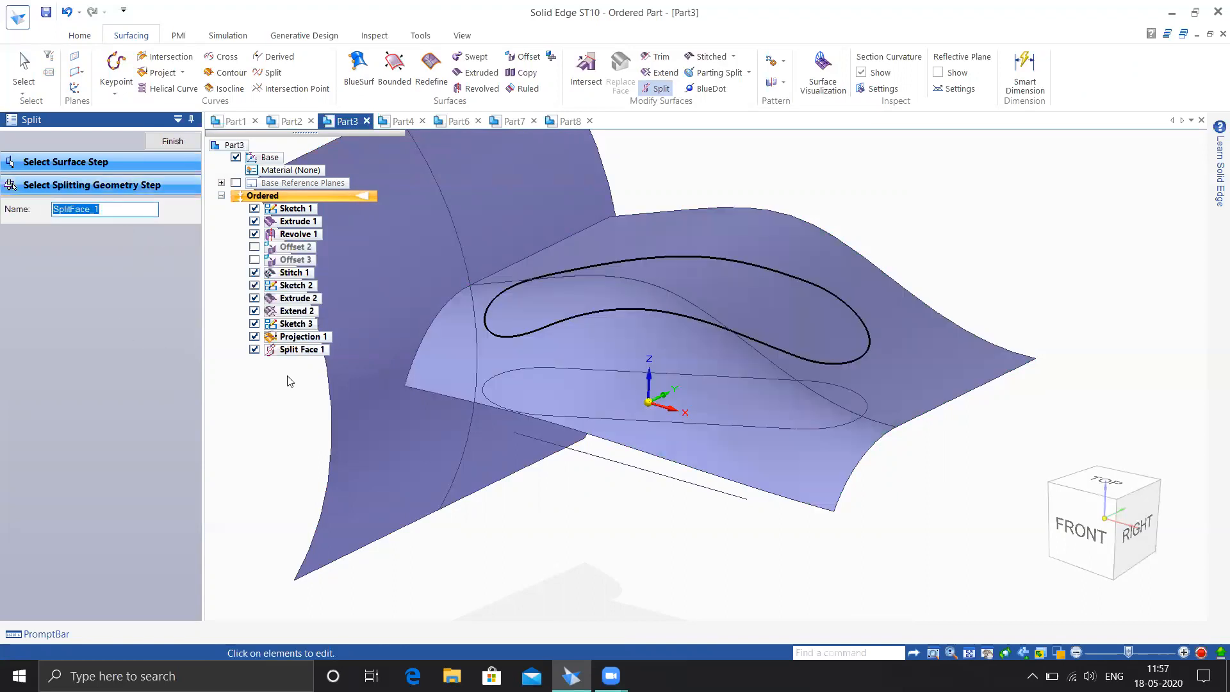
middle_drag(937, 276, 899, 307)
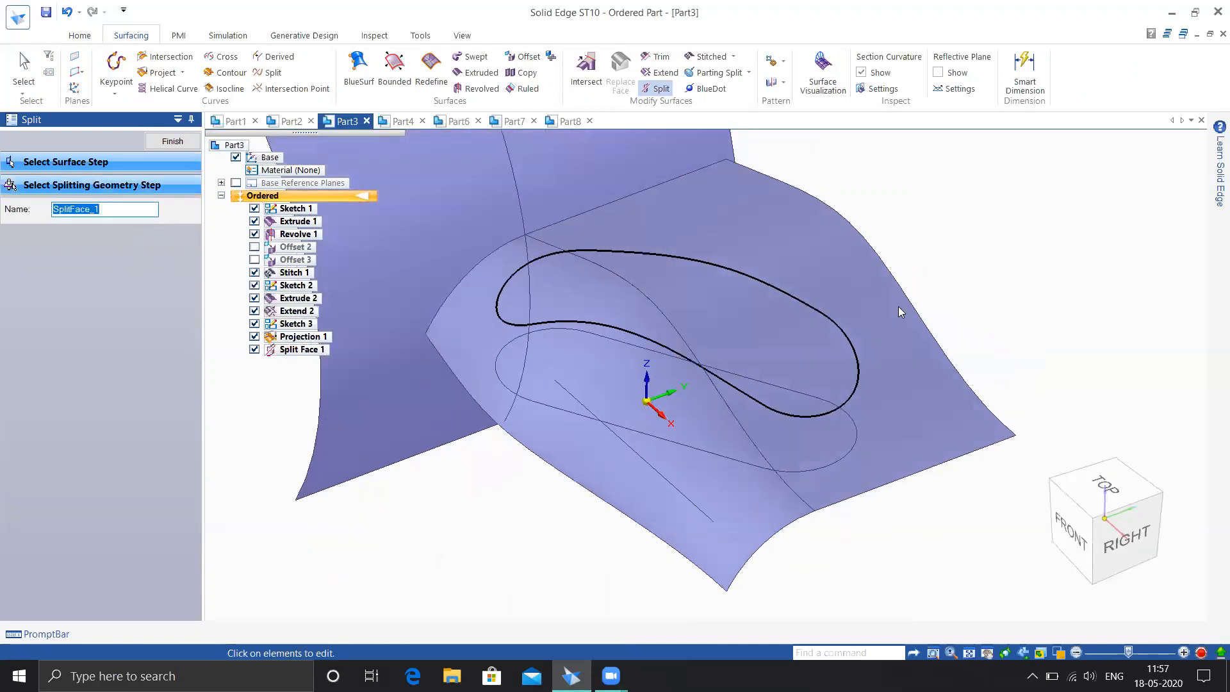
click(165, 141)
key(Escape)
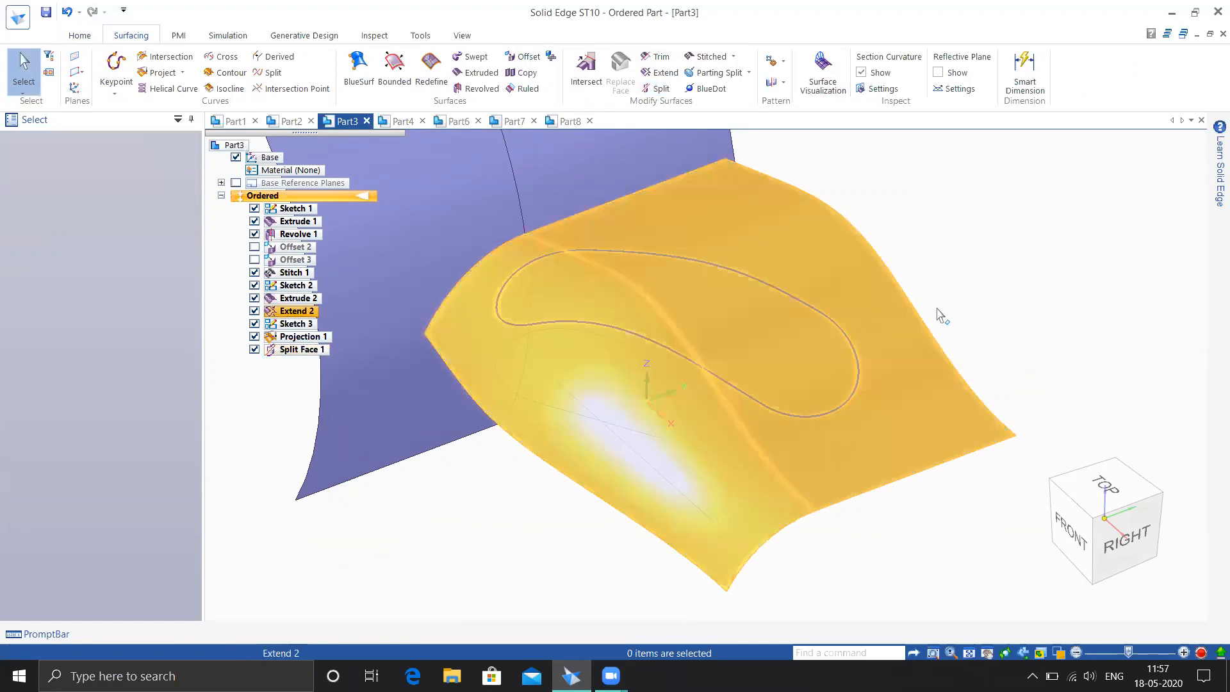
- Offset the rear face region outside the slot outline upward as a separate surface, and undo the offset
middle_drag(941, 315, 954, 269)
middle_drag(691, 434, 752, 439)
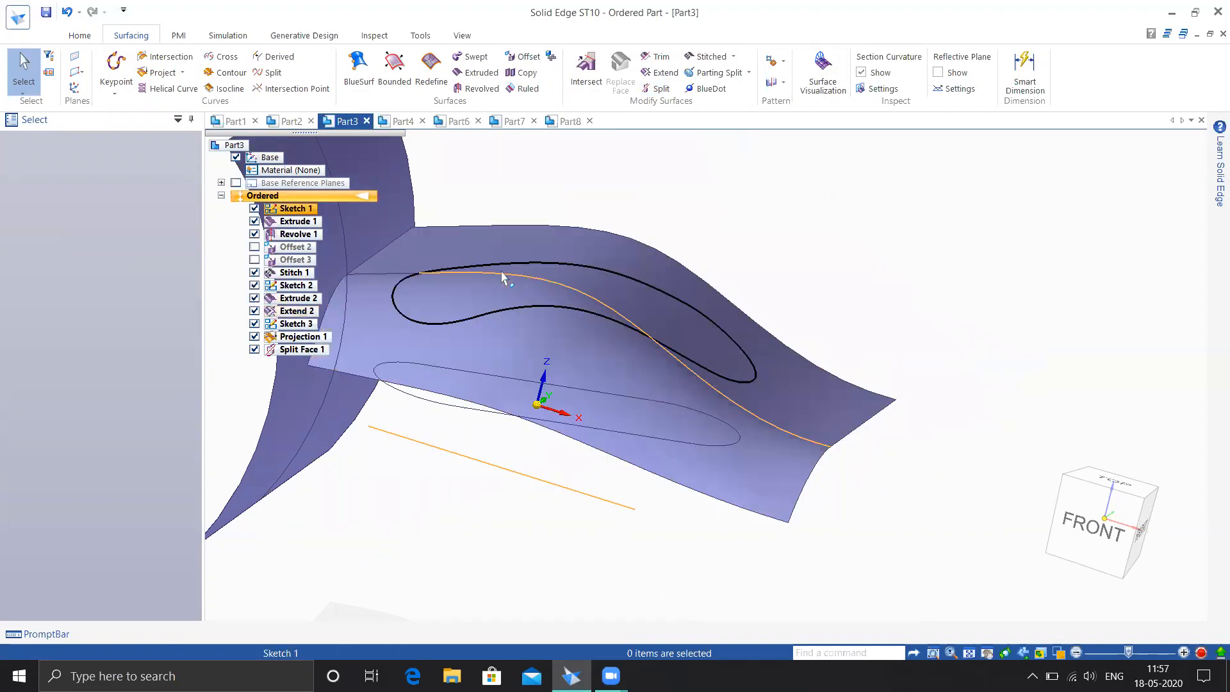
click(521, 59)
mouse_move(697, 188)
middle_down()
mouse_move(665, 195)
mouse_move(675, 199)
middle_up()
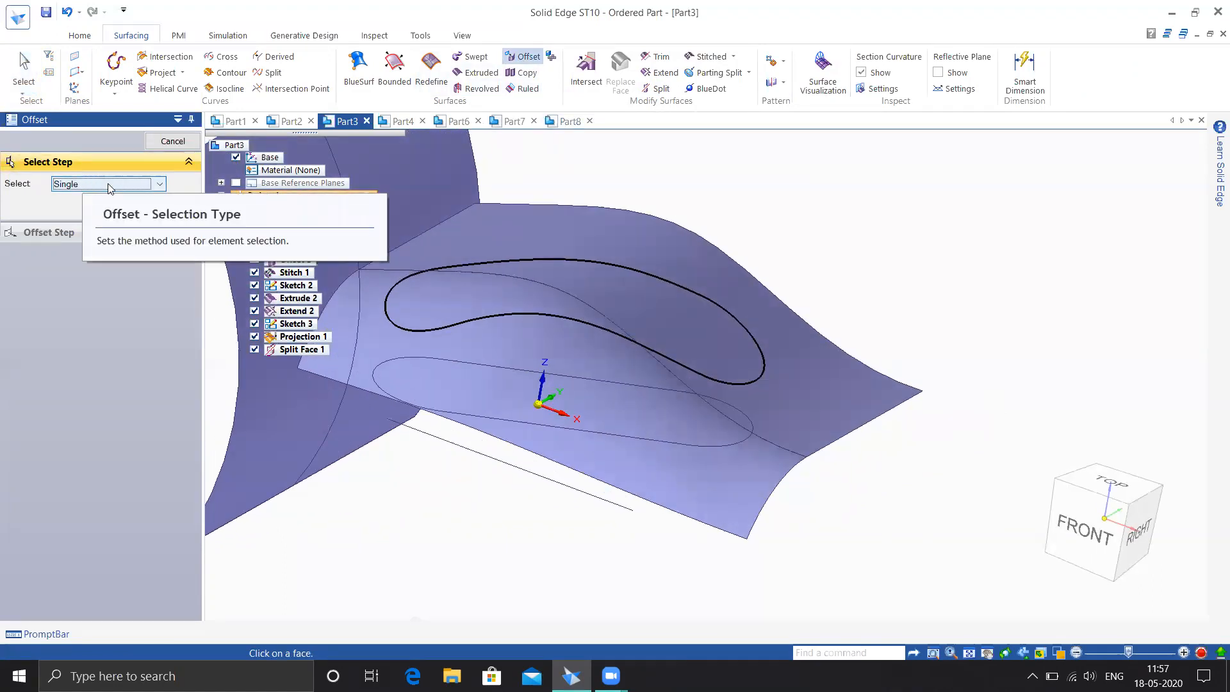
middle_drag(819, 239, 734, 253)
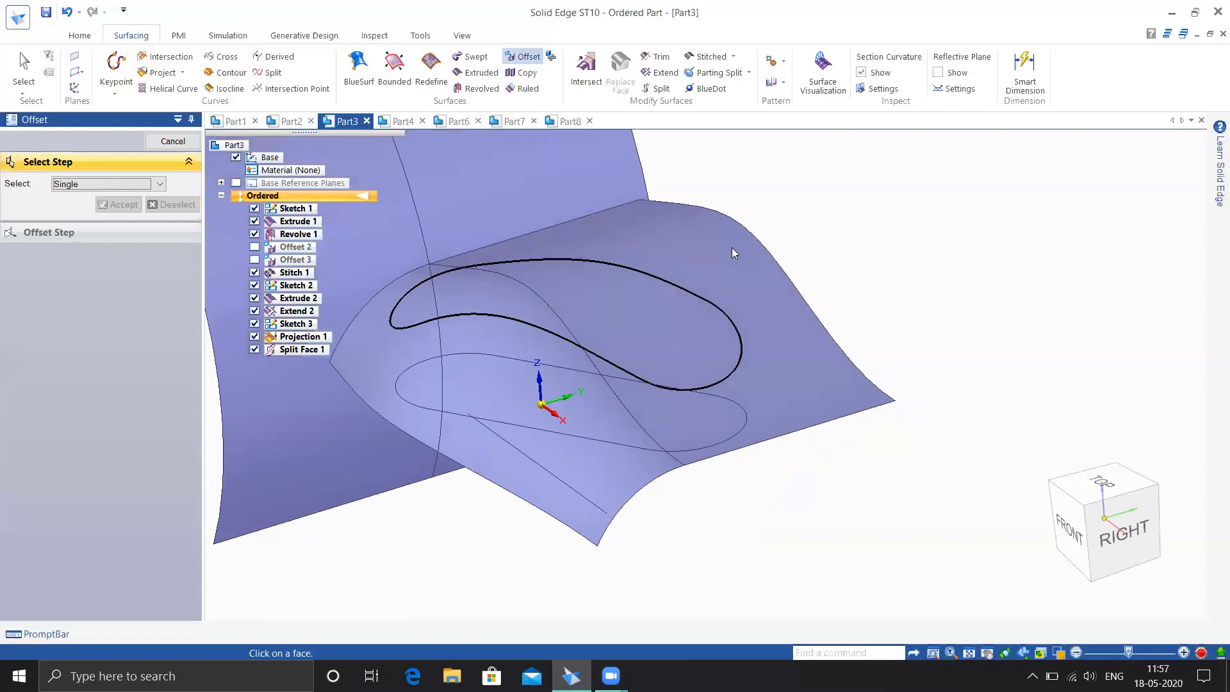
click(713, 260)
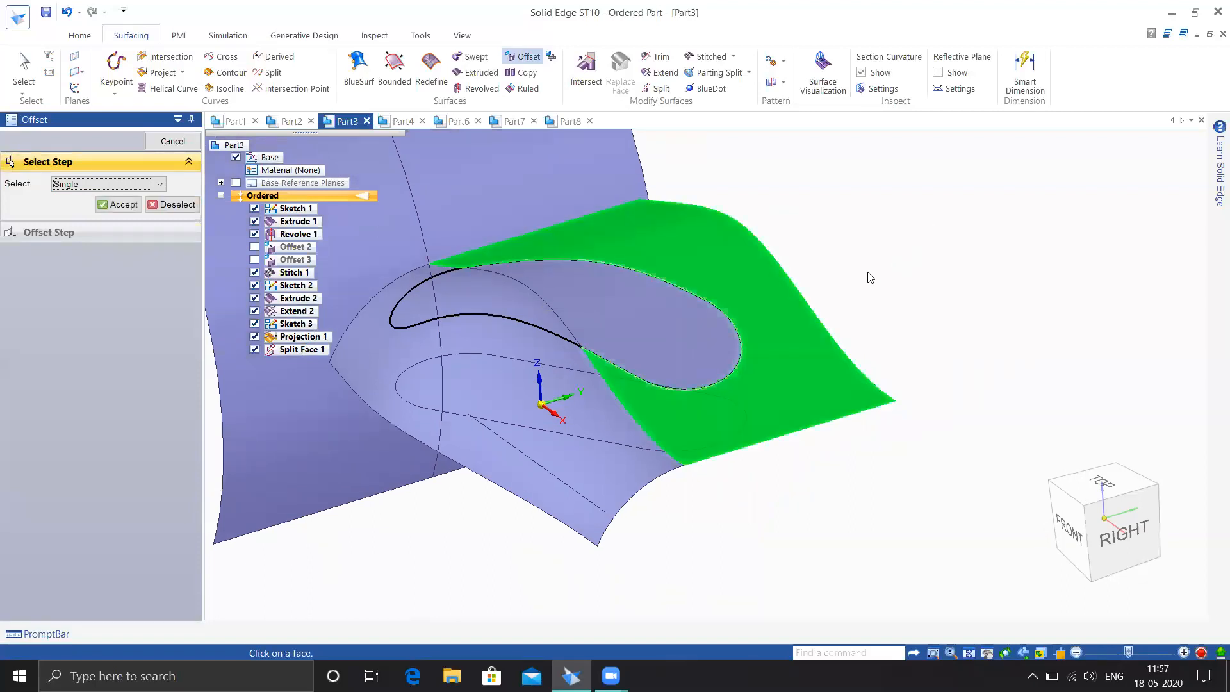
click(120, 205)
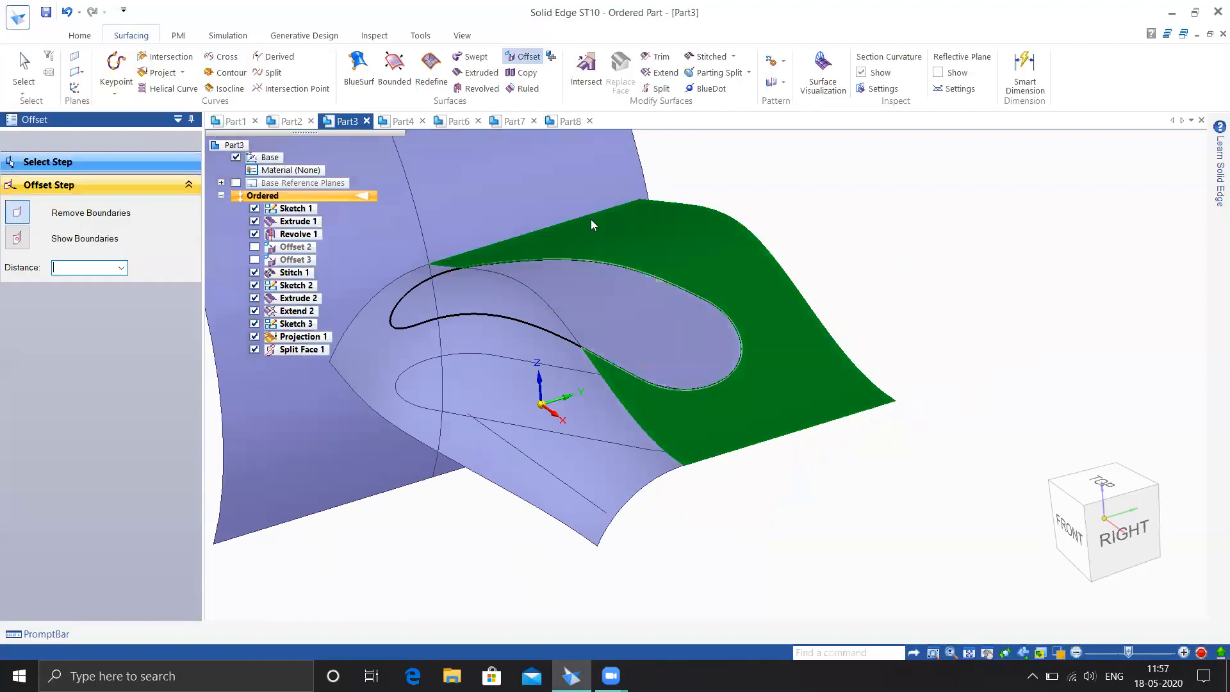
click(716, 196)
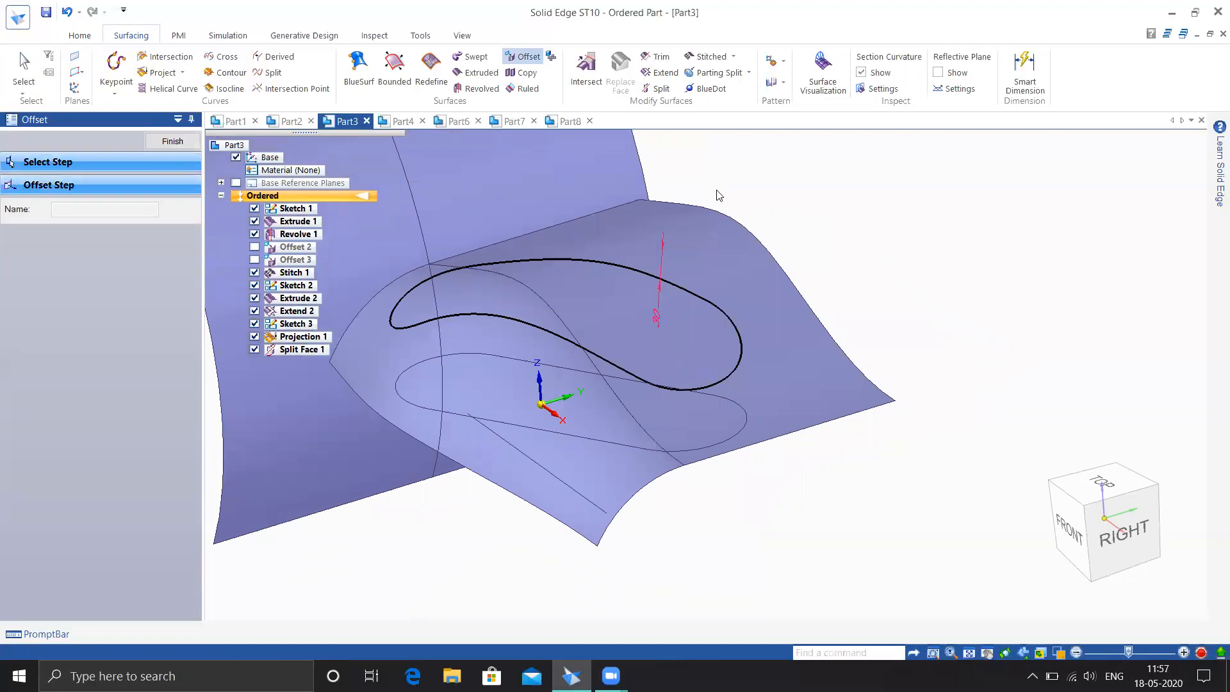
middle_drag(854, 236, 746, 441)
click(172, 141)
key(Escape)
middle_drag(482, 587, 494, 547)
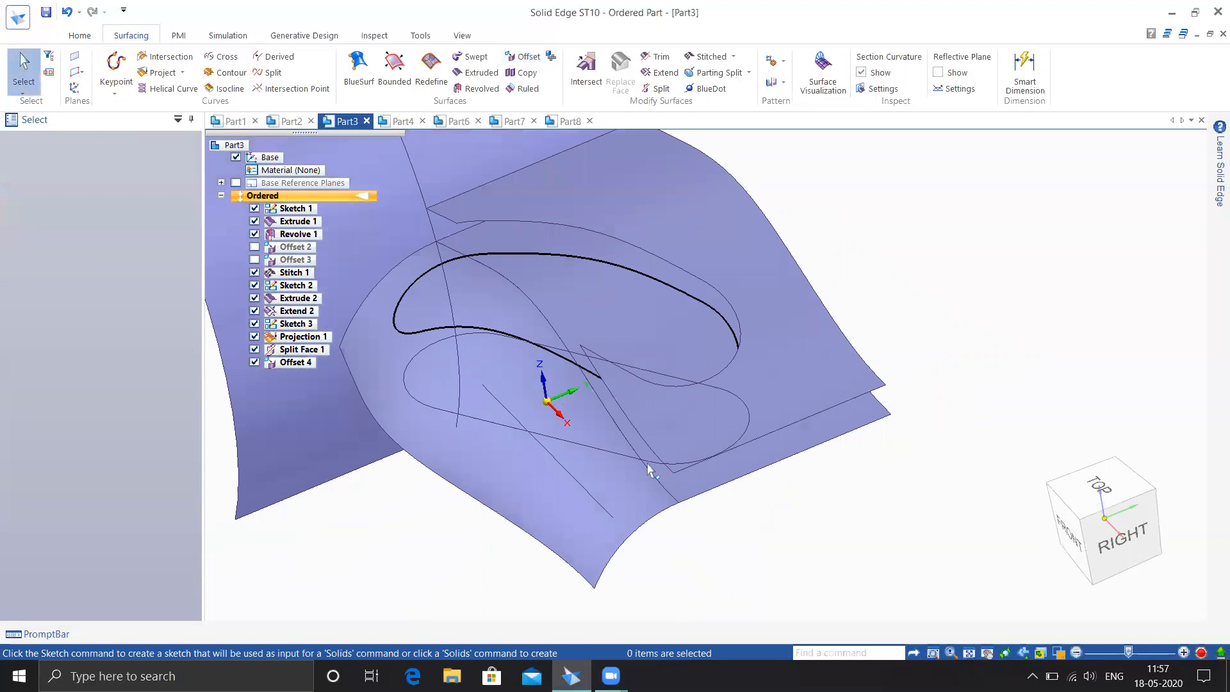
key(ctrl+z)
- Show the available variants of the Parting Split surface command
middle_drag(994, 280, 652, 97)
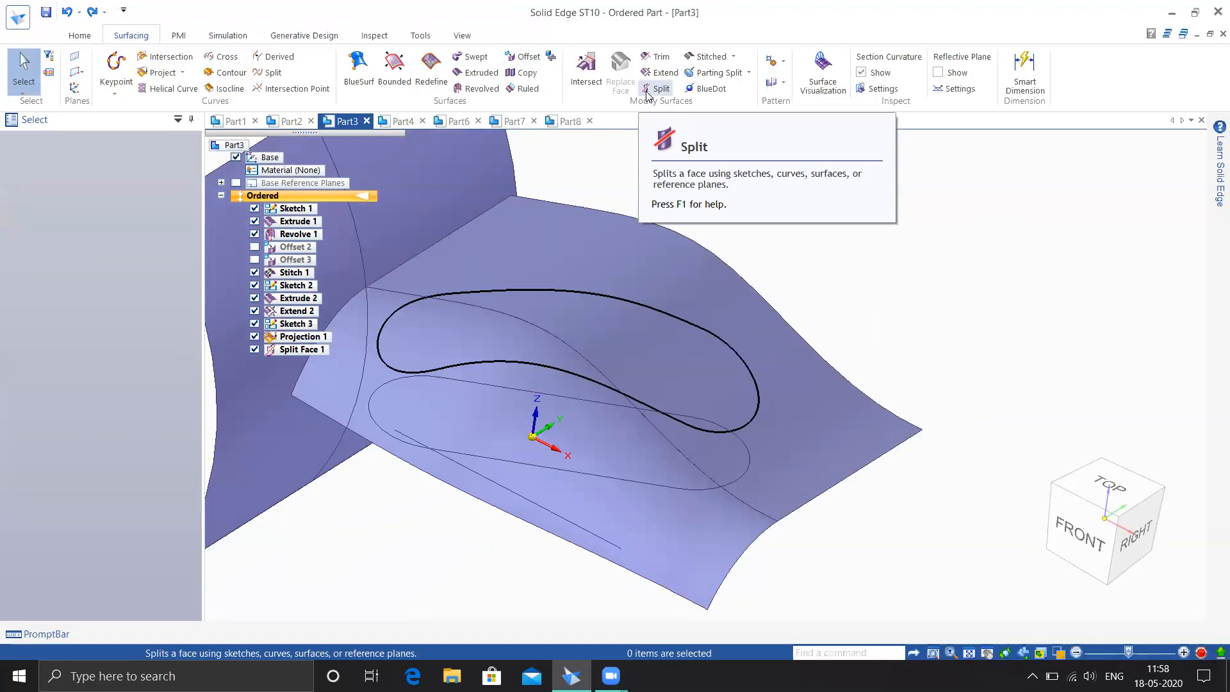
shift+middle_drag(662, 181, 730, 161)
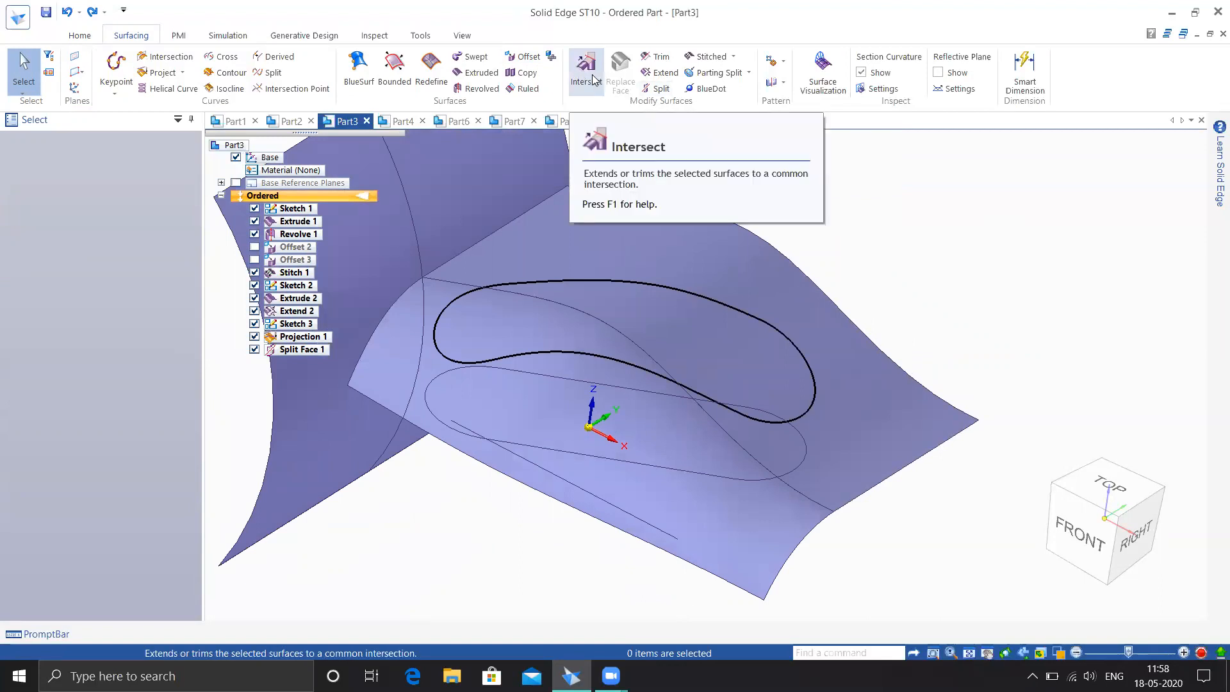
mouse_move(775, 206)
shift+middle_down()
mouse_move(770, 184)
mouse_move(771, 201)
shift+middle_up()
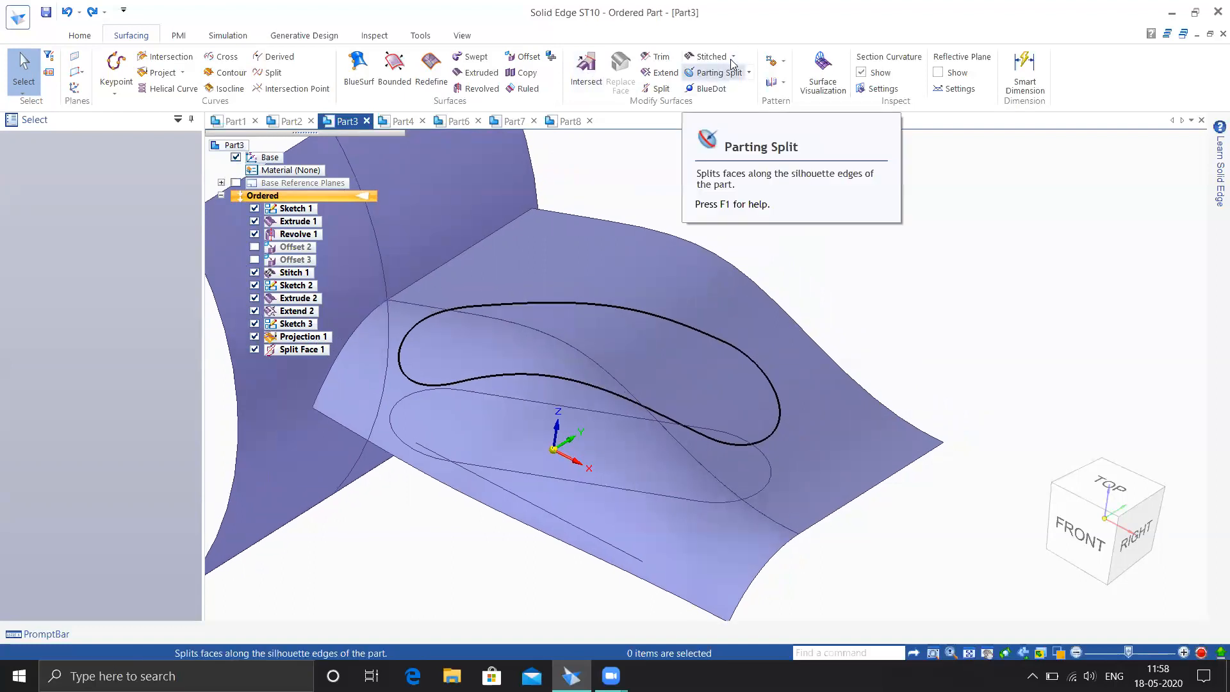
click(747, 76)
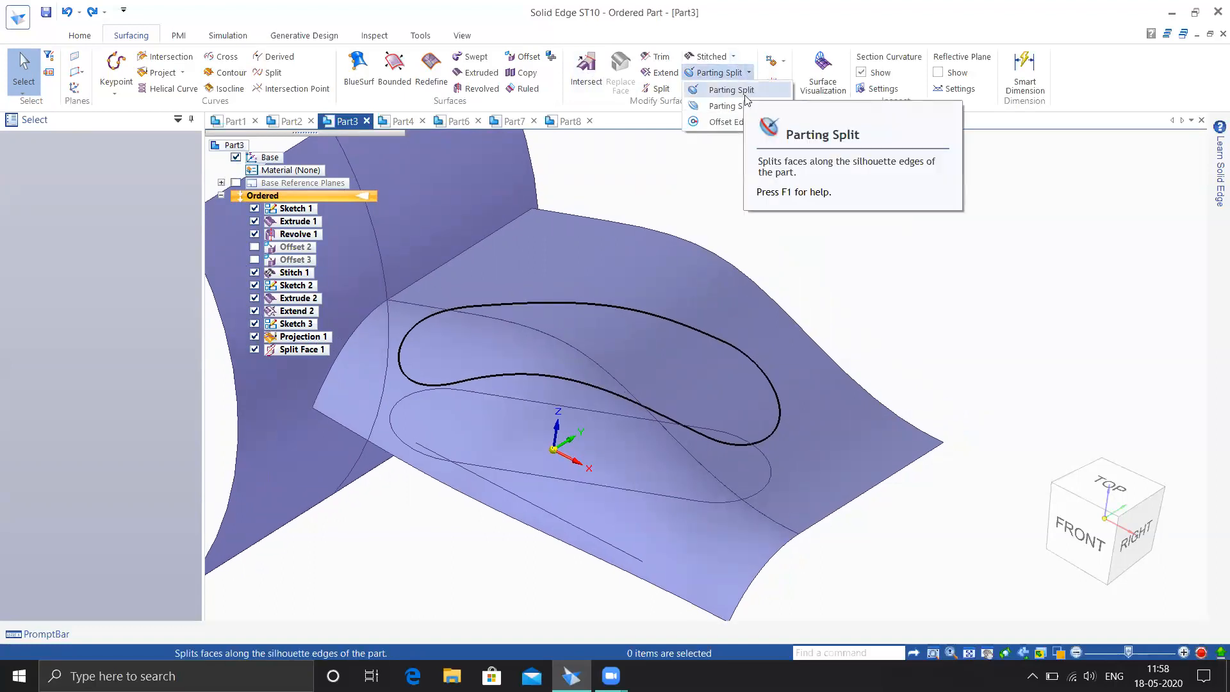